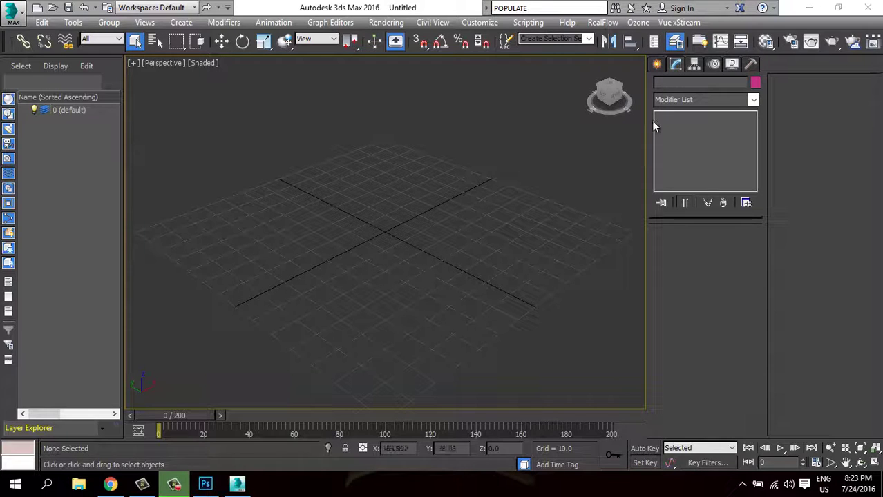
Create a green box about 30.9 × 42.3 × 67.7 with 3 segments per side in Perspective.
{"action": "left_click", "coordinate": [655, 65]}
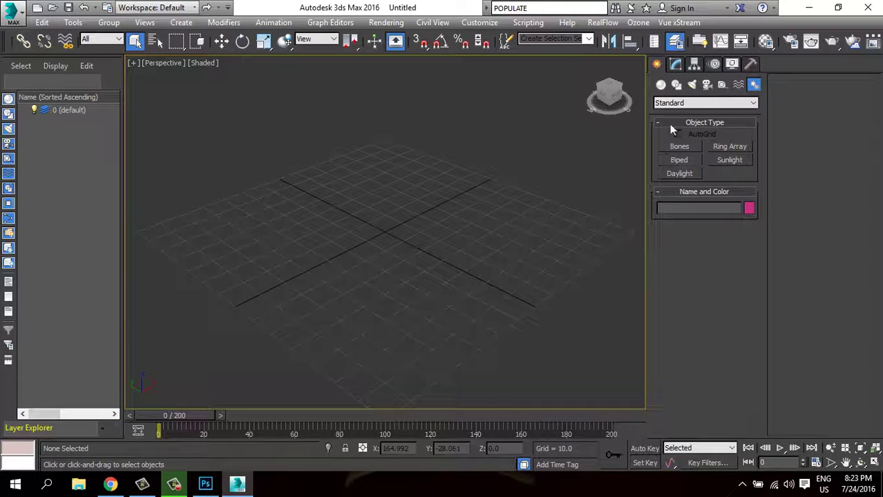
{"action": "left_click", "coordinate": [659, 86]}
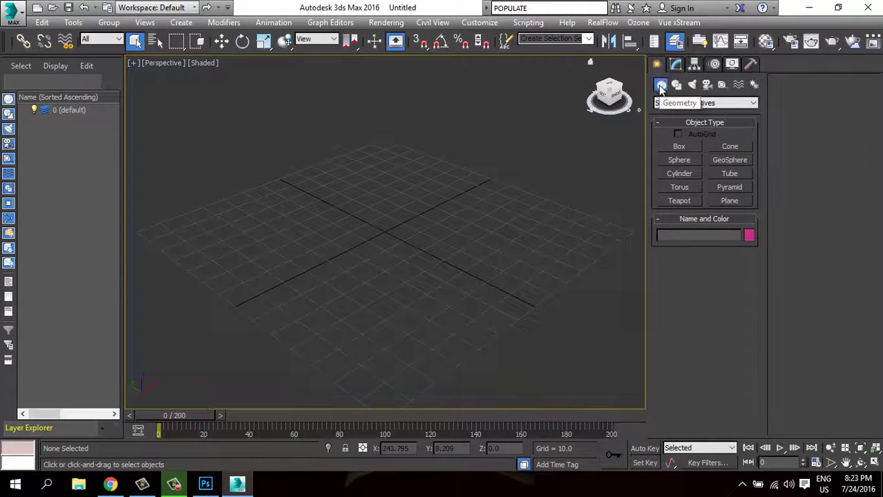
{"action": "left_click", "coordinate": [691, 147]}
{"action": "left_click_drag", "start_coordinate": [388, 220], "coordinate": [365, 271]}
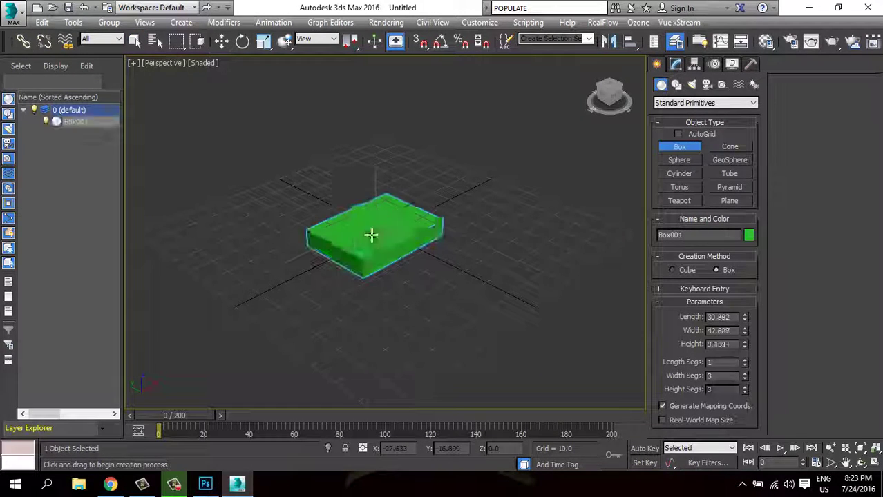
{"action": "left_click", "coordinate": [373, 141]}
{"action": "right_click", "coordinate": [372, 150]}
{"action": "middle_click_drag", "start_coordinate": [372, 149], "coordinate": [377, 172], "text": "alt"}
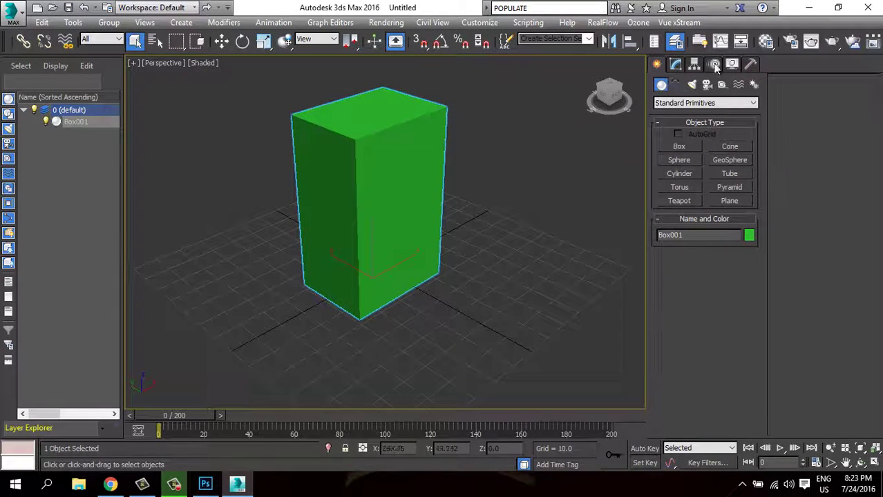
{"action": "left_click", "coordinate": [676, 64]}
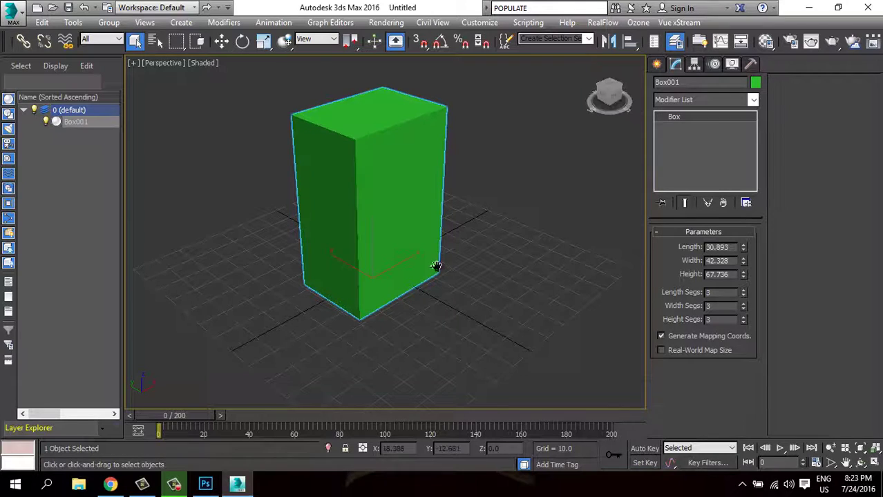
{"action": "middle_click_drag", "start_coordinate": [430, 262], "coordinate": [431, 268]}
{"action": "left_click", "coordinate": [206, 64]}
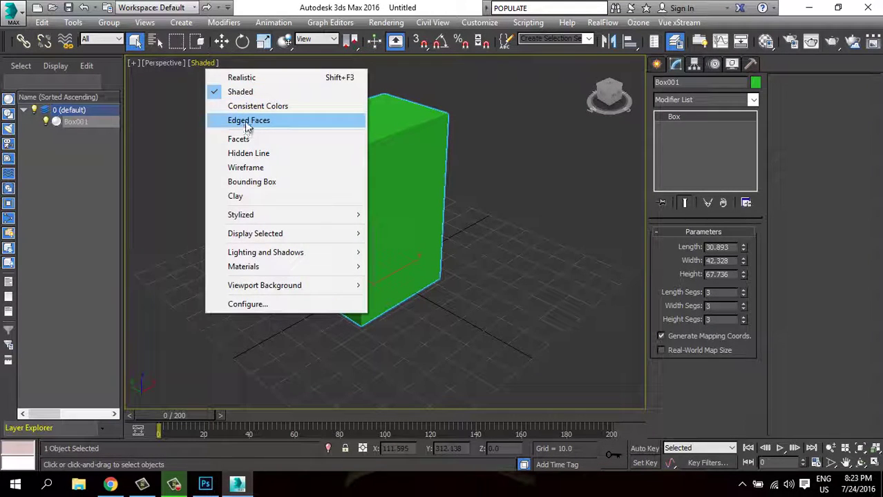
Show edged faces, make the box 80.606 tall, and give it 4 width segments.
{"action": "left_click", "coordinate": [247, 121]}
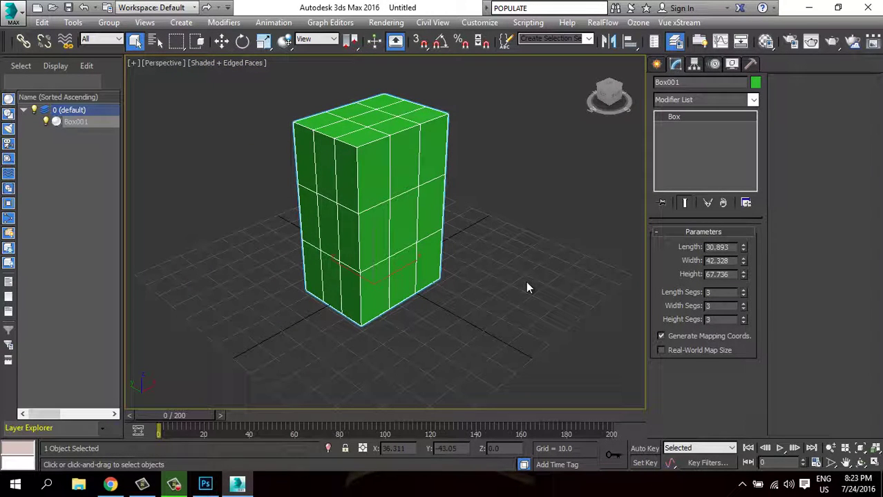
{"action": "left_click_drag", "start_coordinate": [744, 276], "coordinate": [740, 283]}
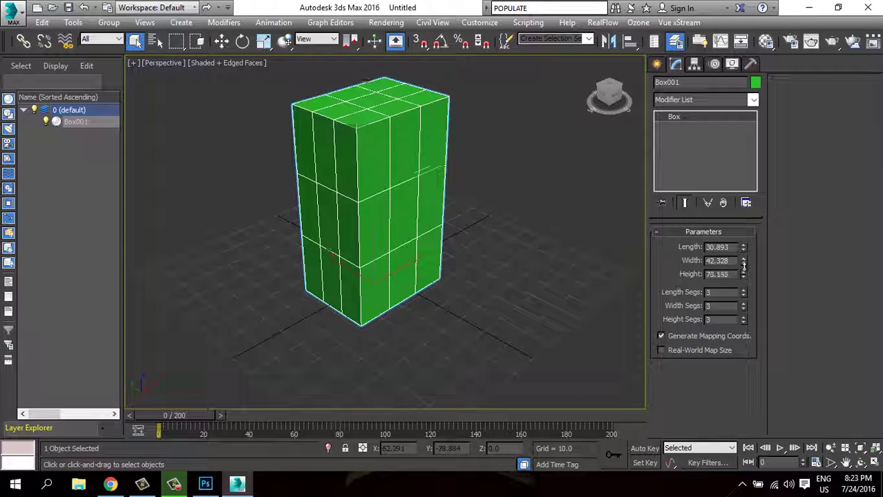
{"action": "left_click", "coordinate": [743, 317]}
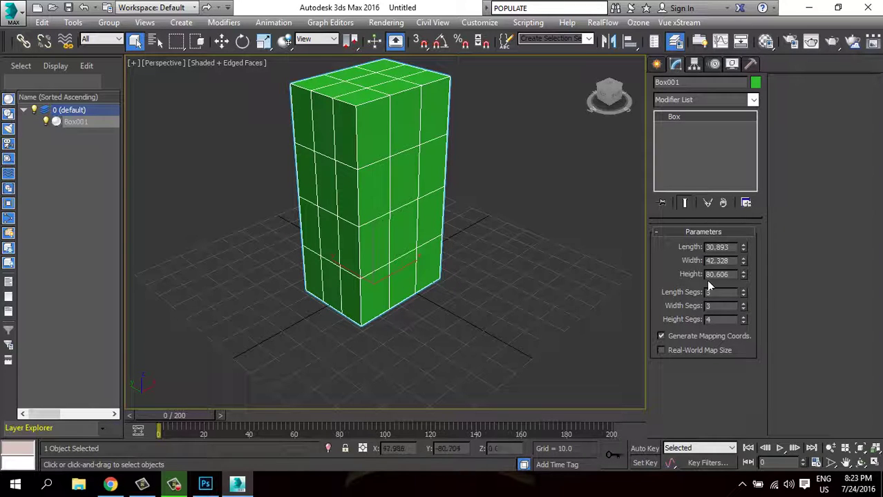
{"action": "left_click", "coordinate": [743, 304]}
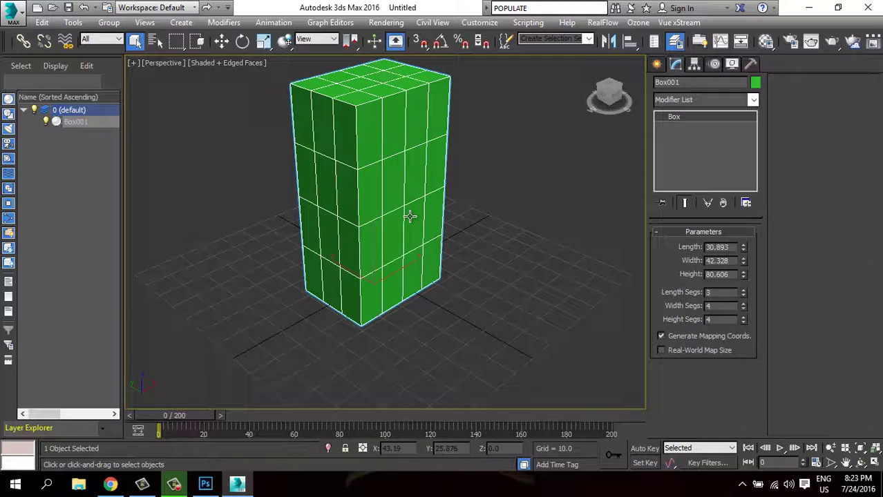
Set the box to 3 length segments and 5 height segments.
{"action": "left_click", "coordinate": [744, 294]}
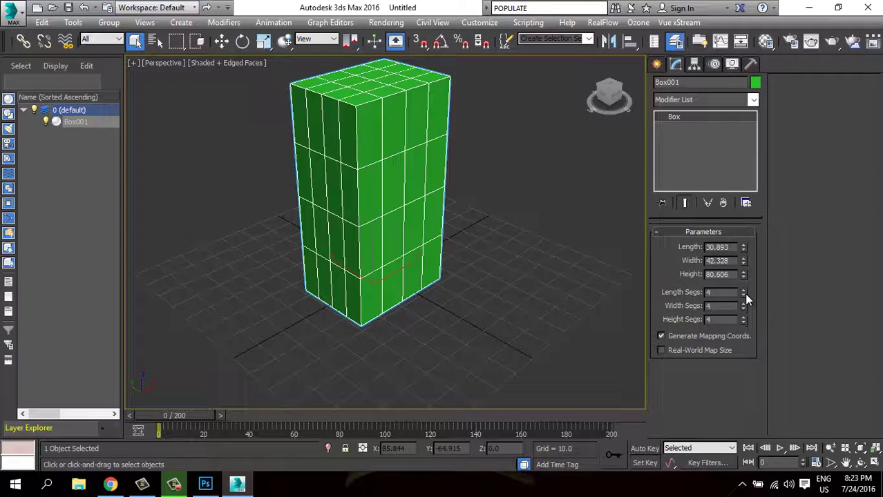
{"action": "left_click", "coordinate": [744, 294]}
{"action": "left_click", "coordinate": [744, 294]}
{"action": "left_click", "coordinate": [744, 290]}
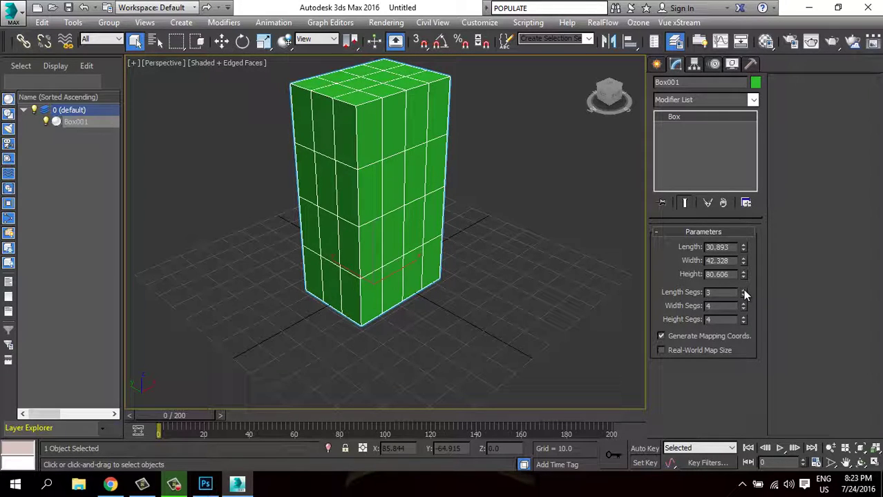
{"action": "left_click", "coordinate": [744, 296]}
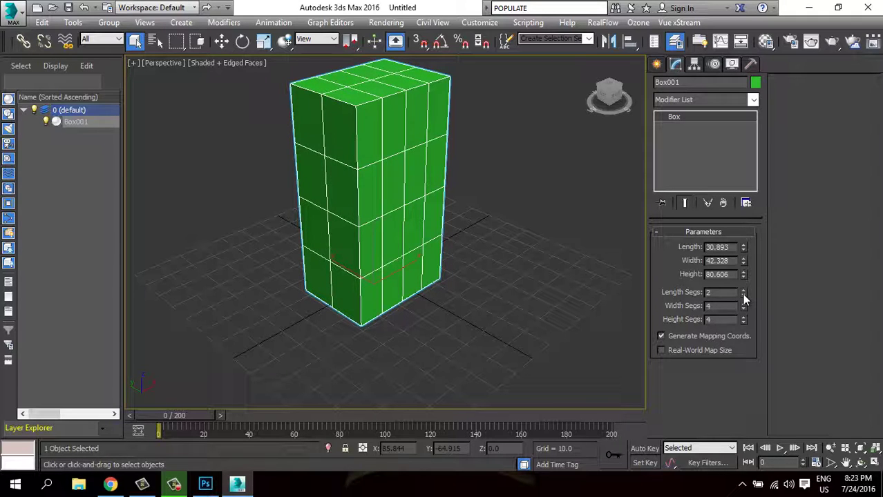
{"action": "left_click", "coordinate": [744, 290]}
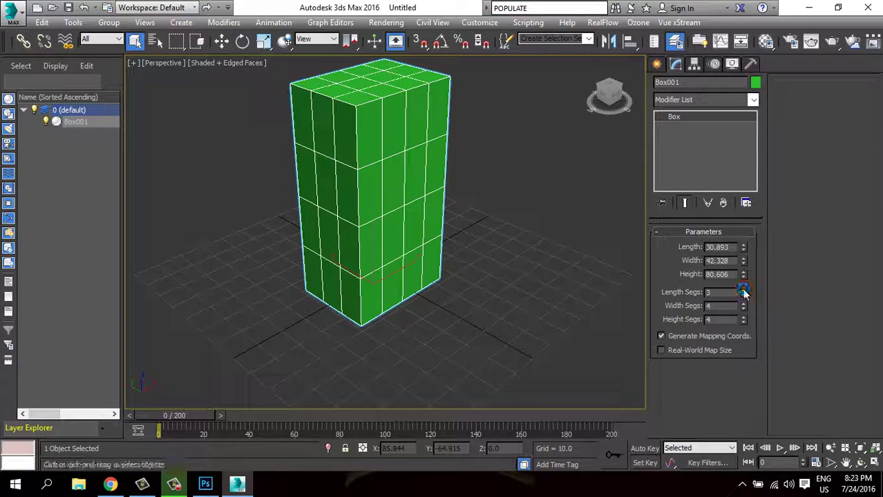
{"action": "mouse_move", "coordinate": [402, 225]}
{"action": "middle_mouse_down", "text": "alt"}
{"action": "mouse_move", "coordinate": [398, 259]}
{"action": "mouse_move", "coordinate": [407, 211]}
{"action": "middle_mouse_up", "text": "alt"}
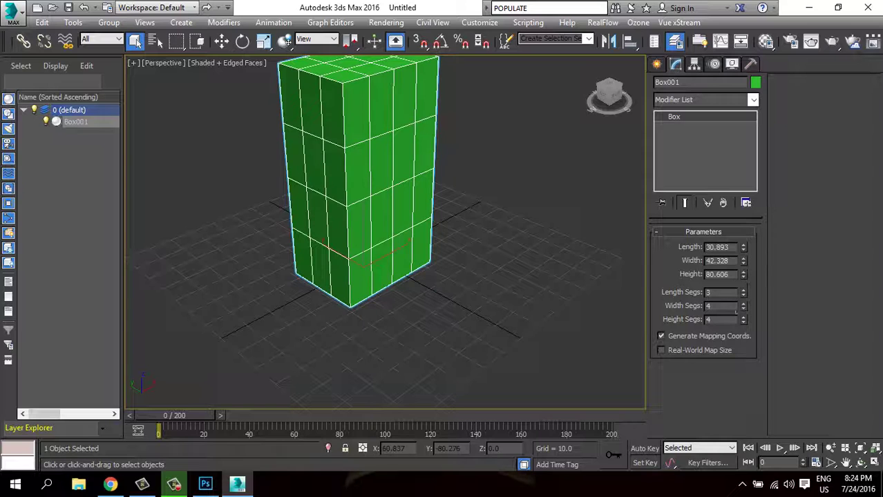
{"action": "left_click", "coordinate": [743, 317]}
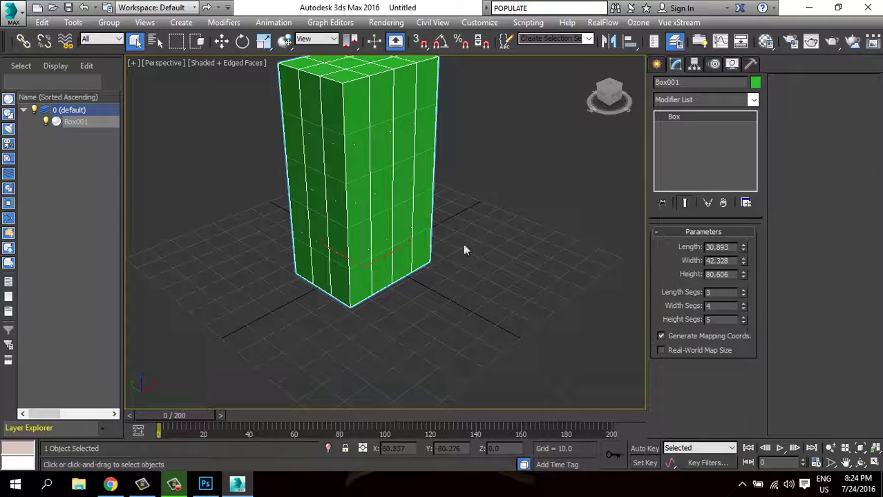
{"action": "mouse_move", "coordinate": [400, 222]}
{"action": "middle_mouse_down"}
{"action": "mouse_move", "coordinate": [399, 233]}
{"action": "mouse_move", "coordinate": [405, 218]}
{"action": "middle_mouse_up"}
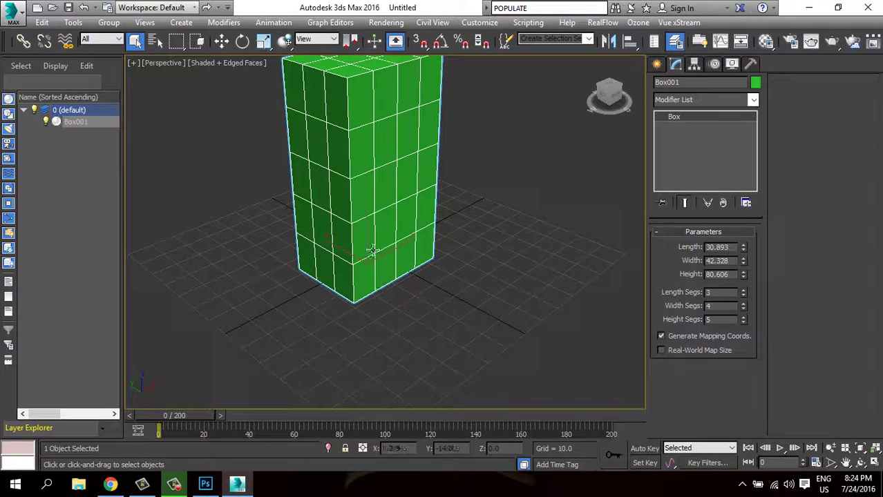
Convert the box to an Editable Poly and select a polygon near its top-left.
{"action": "right_click", "coordinate": [373, 247]}
{"action": "left_click", "coordinate": [531, 391]}
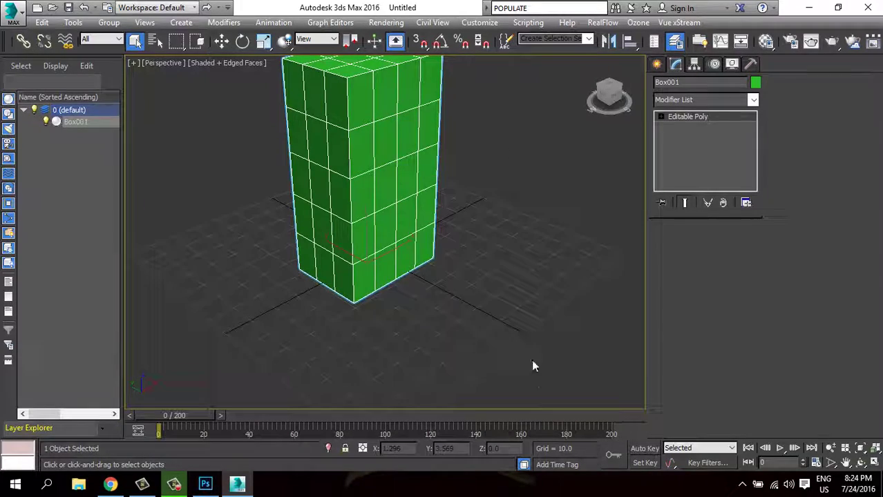
{"action": "mouse_move", "coordinate": [531, 360]}
{"action": "middle_mouse_down", "text": "alt"}
{"action": "mouse_move", "coordinate": [473, 325]}
{"action": "mouse_move", "coordinate": [460, 240]}
{"action": "middle_mouse_up", "text": "alt"}
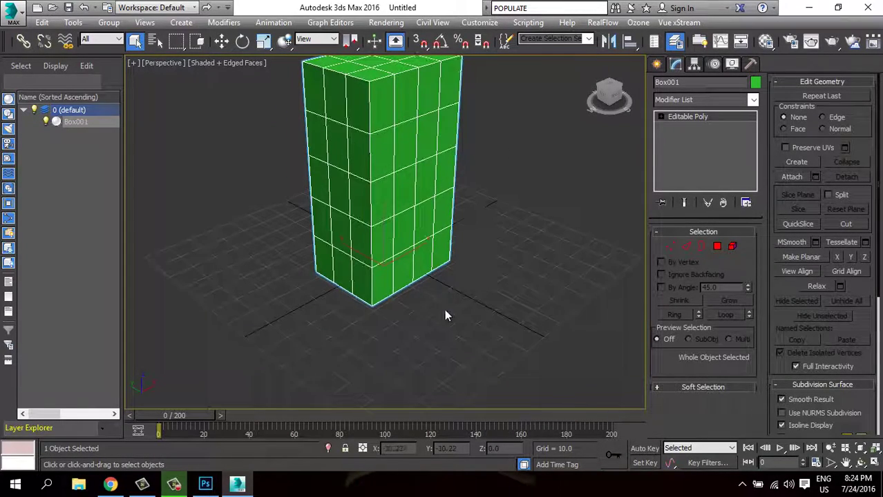
{"action": "middle_click_drag", "start_coordinate": [446, 315], "coordinate": [404, 302], "text": "alt"}
{"action": "left_click", "coordinate": [719, 247]}
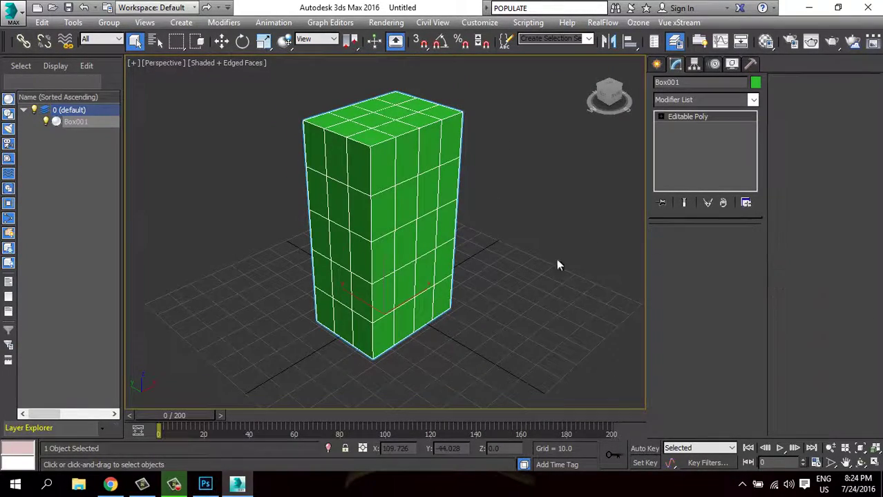
{"action": "left_click", "coordinate": [335, 161]}
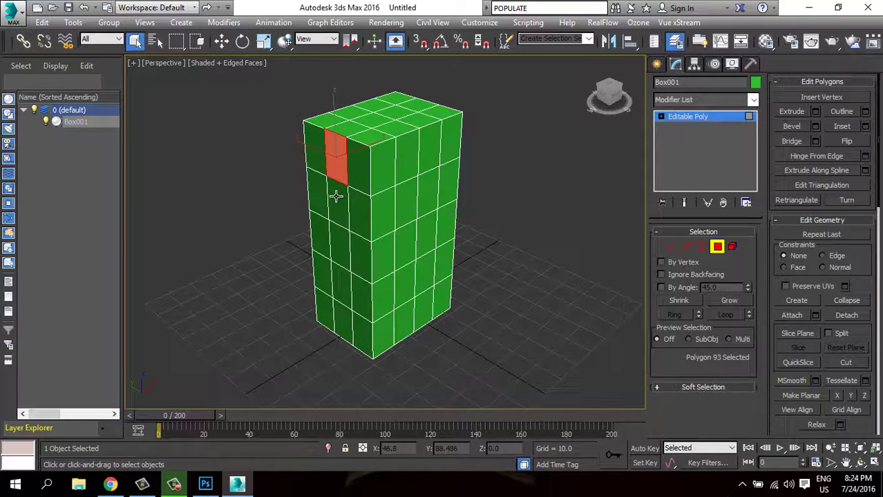
Extrude the selected polygon outward into a long horizontal arm to the left.
{"action": "left_click", "coordinate": [221, 40]}
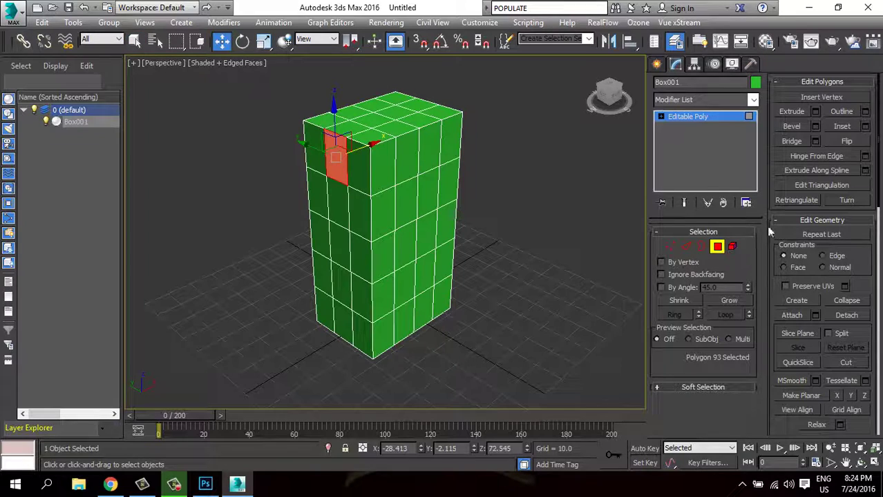
{"action": "left_click", "coordinate": [791, 111]}
{"action": "left_click_drag", "start_coordinate": [330, 159], "coordinate": [309, 77]}
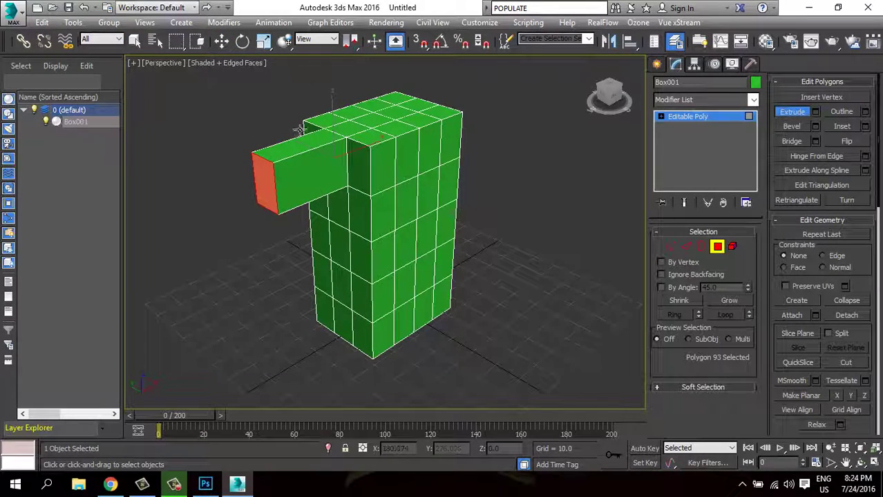
{"action": "middle_click_drag", "start_coordinate": [280, 193], "coordinate": [376, 186]}
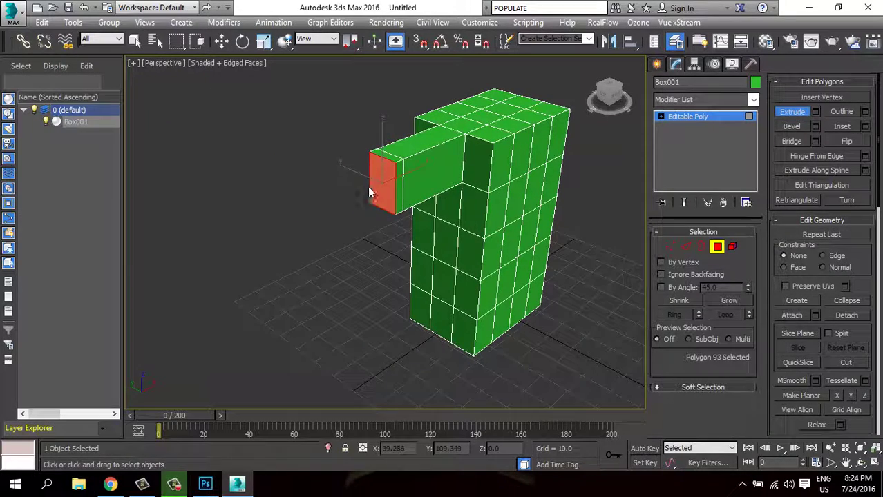
{"action": "mouse_move", "coordinate": [376, 185]}
{"action": "left_mouse_down"}
{"action": "mouse_move", "coordinate": [323, 199]}
{"action": "mouse_move", "coordinate": [300, 162]}
{"action": "left_mouse_up"}
{"action": "key", "text": "w"}
{"action": "mouse_move", "coordinate": [485, 310]}
{"action": "middle_mouse_down"}
{"action": "mouse_move", "coordinate": [415, 252]}
{"action": "mouse_move", "coordinate": [406, 228]}
{"action": "mouse_move", "coordinate": [416, 256]}
{"action": "mouse_move", "coordinate": [399, 271]}
{"action": "mouse_move", "coordinate": [384, 251]}
{"action": "mouse_move", "coordinate": [378, 260]}
{"action": "mouse_move", "coordinate": [375, 248]}
{"action": "mouse_move", "coordinate": [393, 240]}
{"action": "mouse_move", "coordinate": [392, 187]}
{"action": "mouse_move", "coordinate": [302, 213]}
{"action": "middle_mouse_up"}
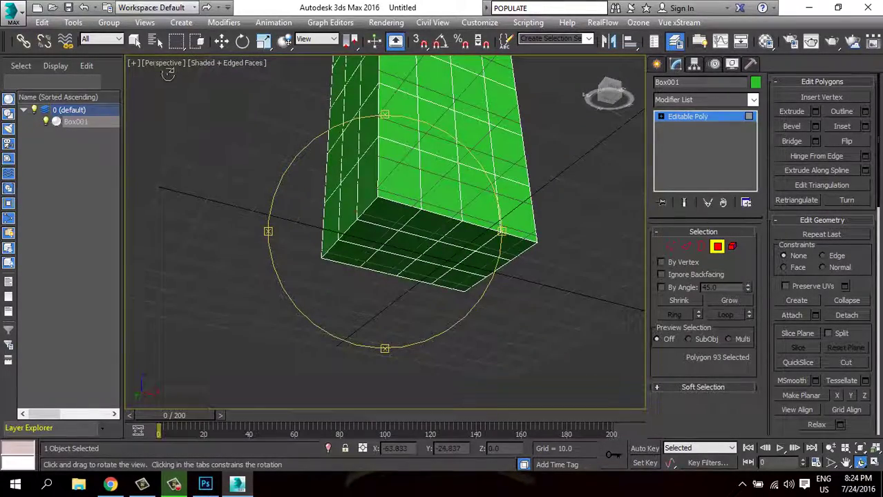
Hide the ground grid and select a corner polygon on the box's underside.
{"action": "left_click", "coordinate": [132, 63]}
{"action": "left_click", "coordinate": [266, 124]}
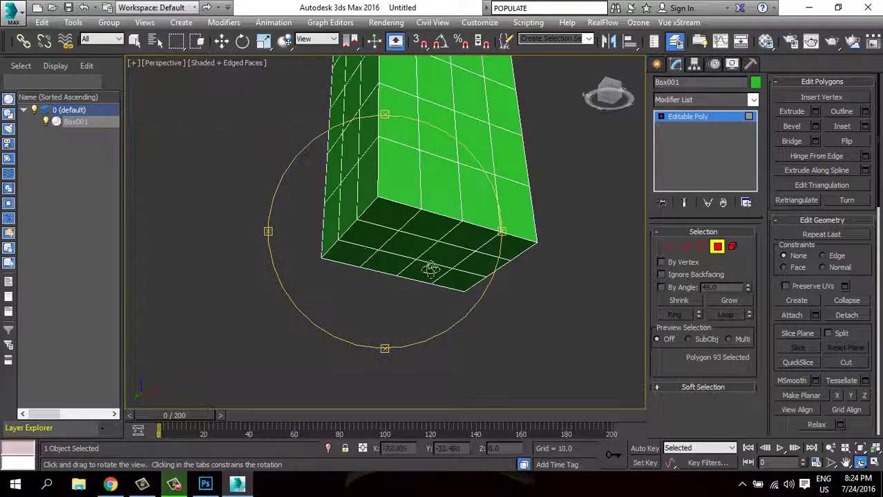
{"action": "key", "text": "Escape"}
{"action": "key", "text": "w"}
{"action": "left_click", "coordinate": [396, 241]}
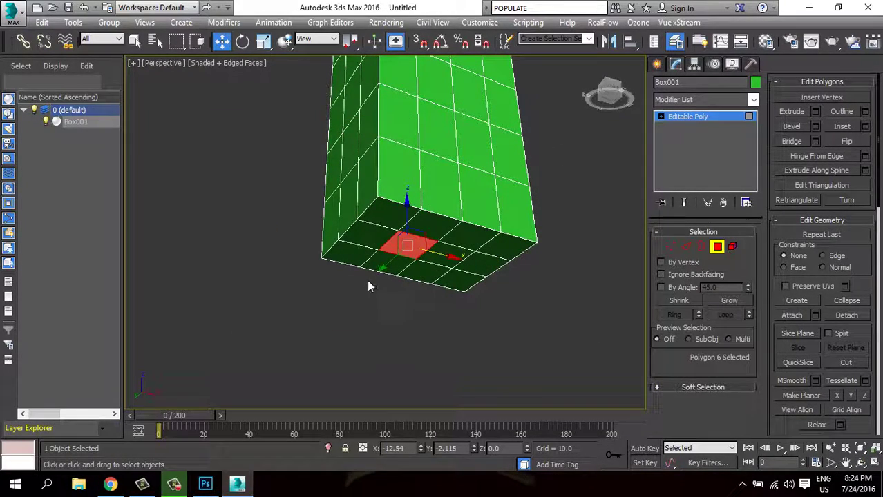
{"action": "left_click", "coordinate": [366, 238]}
{"action": "left_click", "coordinate": [406, 246]}
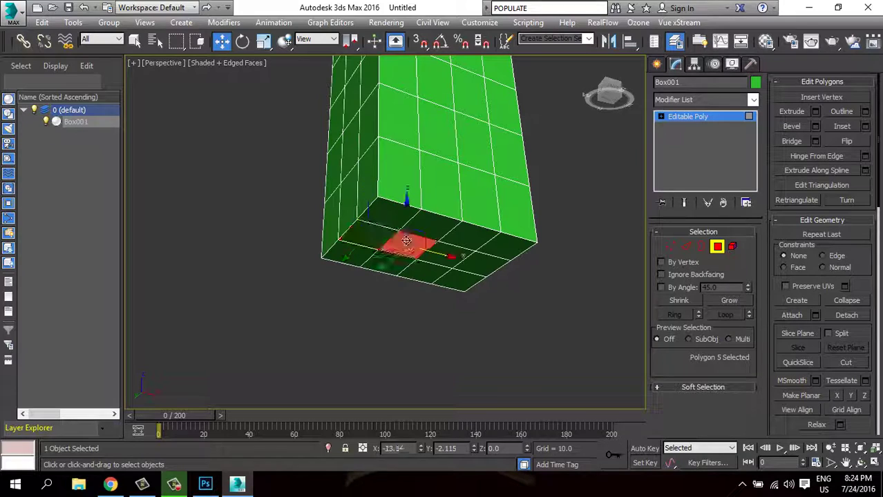
{"action": "left_click", "coordinate": [375, 235]}
Pull the underside corner face slightly down below the box.
{"action": "scroll", "coordinate": [386, 289], "scroll_direction": "up", "scroll_amount": 2}
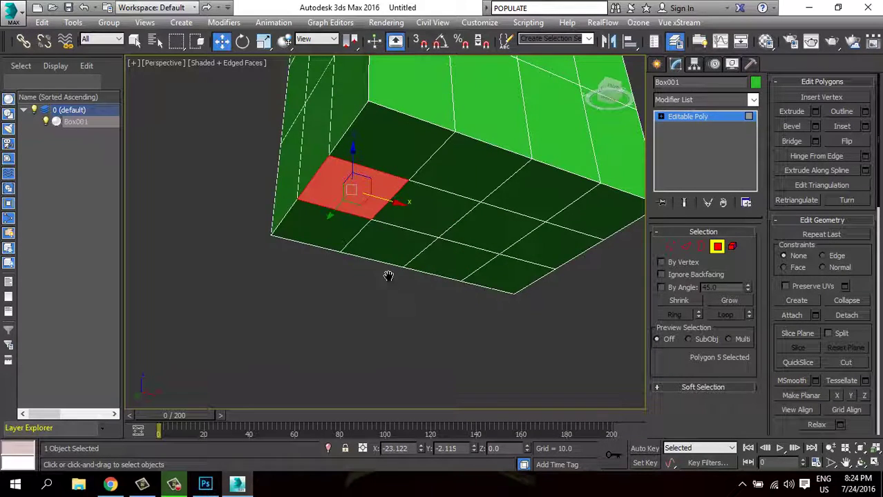
{"action": "scroll", "coordinate": [362, 274], "scroll_direction": "up", "scroll_amount": 2}
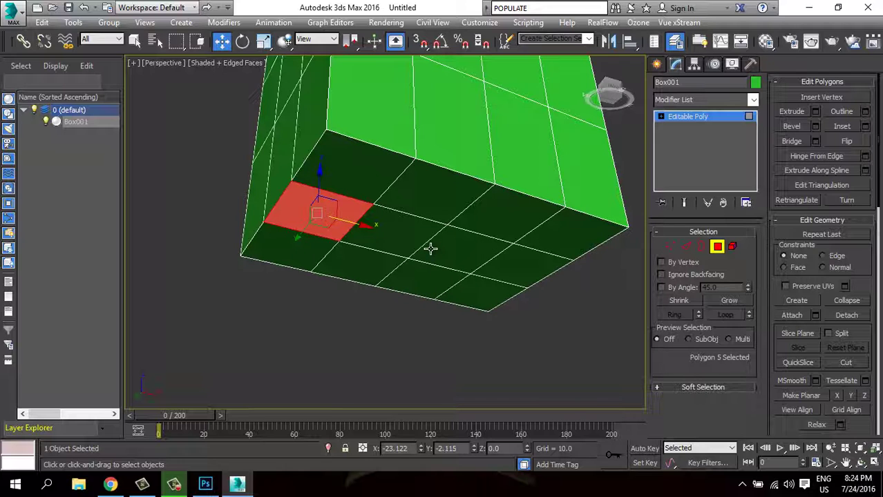
{"action": "left_click", "coordinate": [686, 247]}
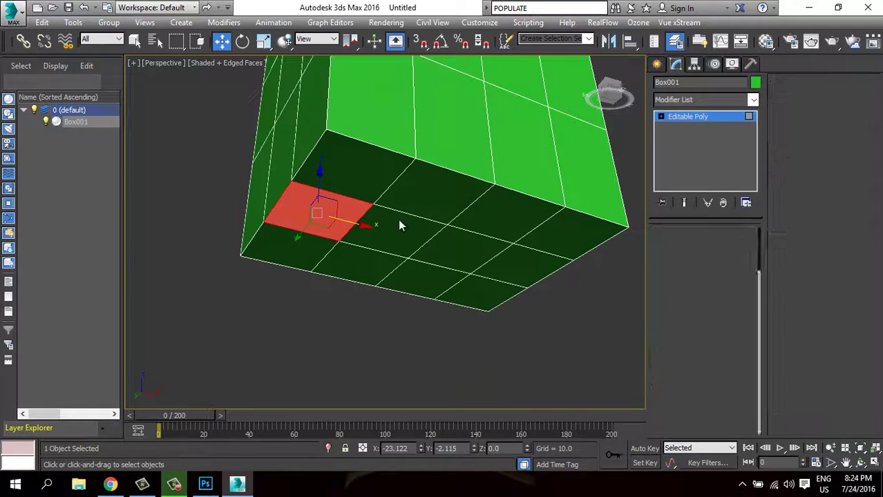
{"action": "left_click", "coordinate": [687, 248]}
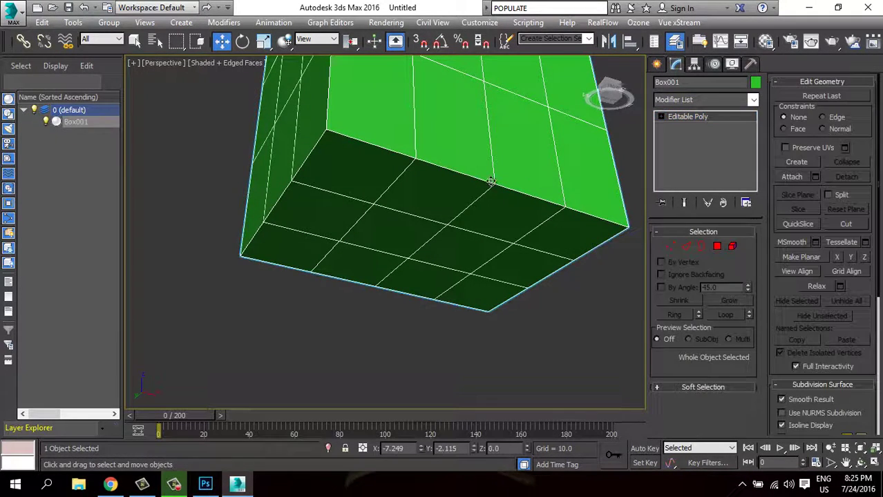
{"action": "middle_click_drag", "start_coordinate": [548, 175], "coordinate": [489, 183], "text": "alt"}
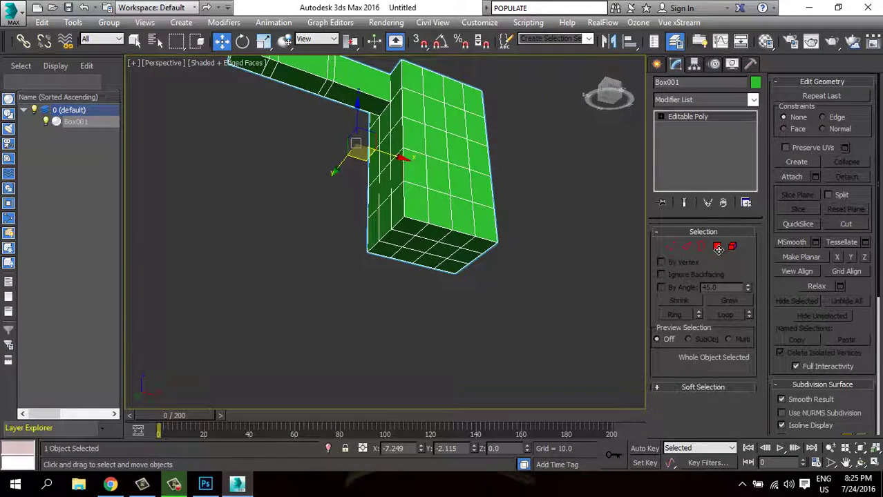
{"action": "left_click", "coordinate": [717, 248]}
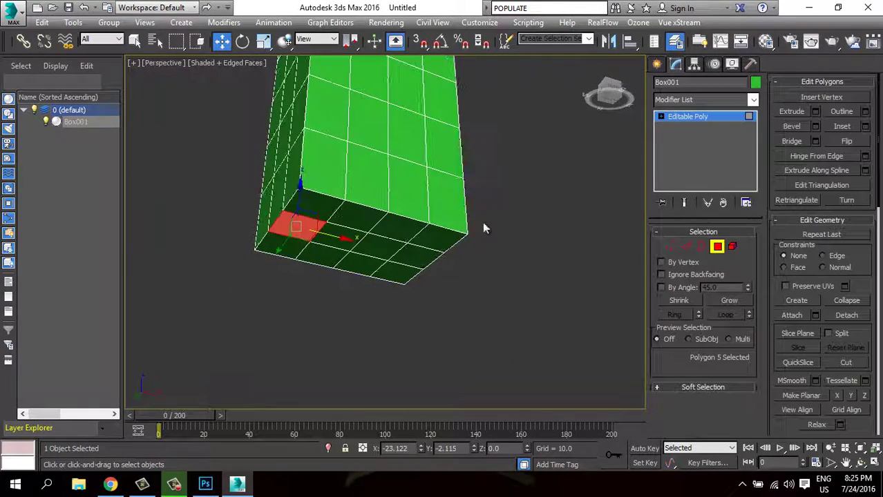
{"action": "middle_click_drag", "start_coordinate": [406, 227], "coordinate": [398, 253], "text": "alt"}
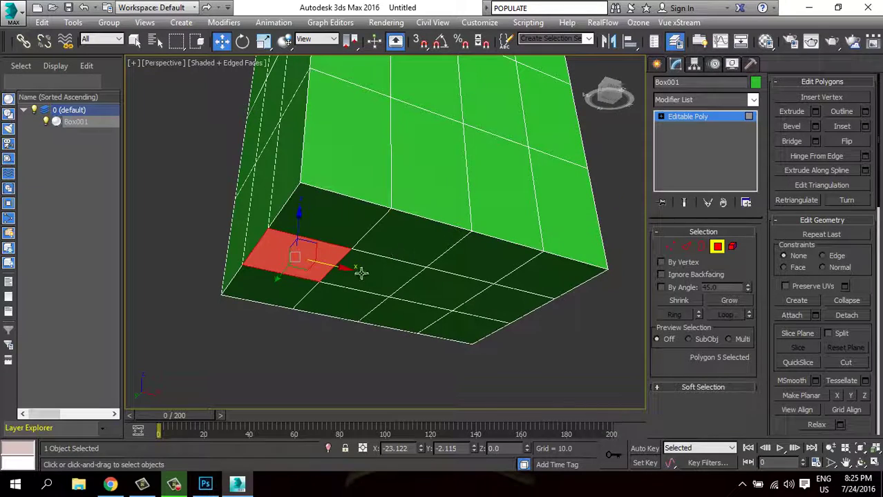
{"action": "left_click_drag", "start_coordinate": [295, 228], "coordinate": [298, 277]}
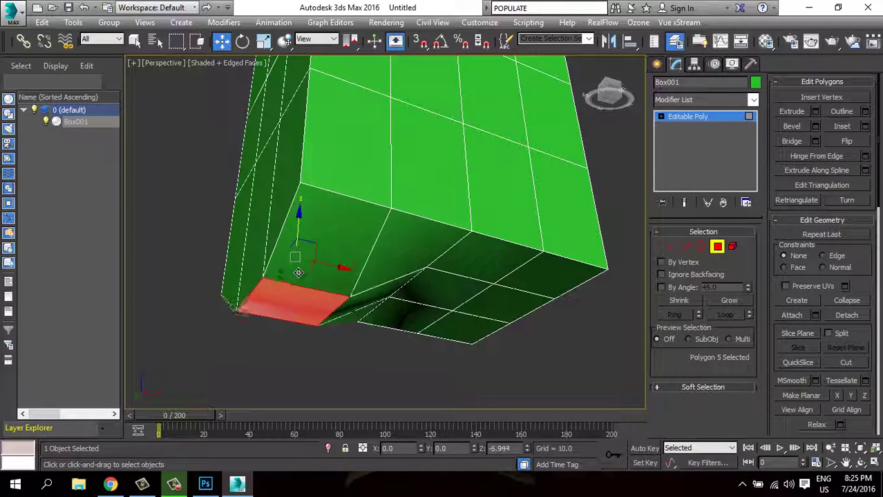
{"action": "mouse_move", "coordinate": [347, 263]}
{"action": "middle_mouse_down", "text": "alt"}
{"action": "mouse_move", "coordinate": [377, 265]}
{"action": "mouse_move", "coordinate": [411, 233]}
{"action": "middle_mouse_up", "text": "alt"}
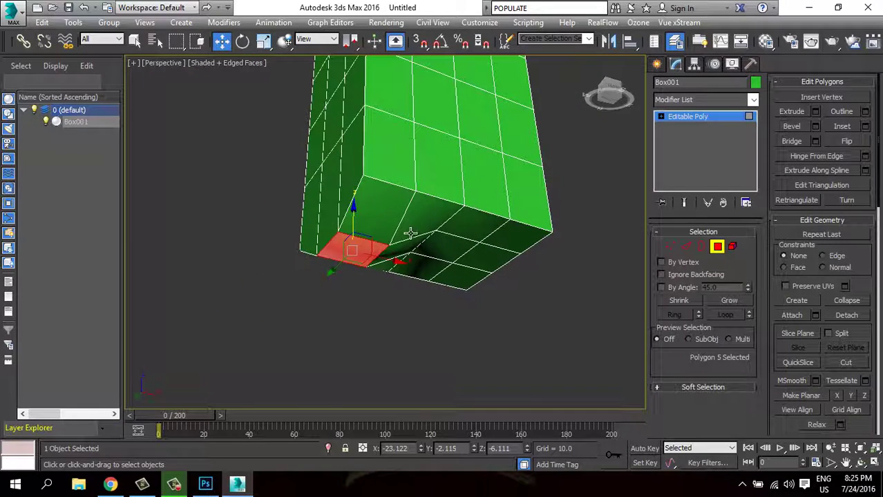
Extrude the underside corner face repeatedly into a long segmented leg.
{"action": "left_click", "coordinate": [792, 112]}
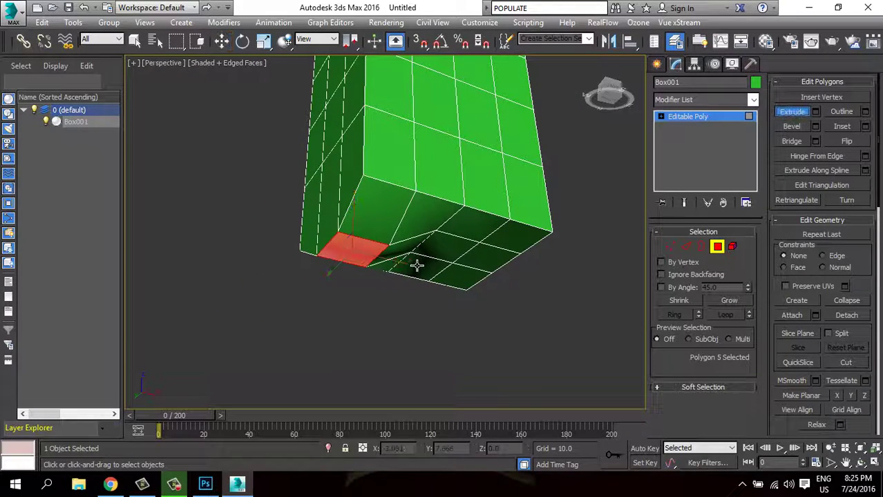
{"action": "left_click_drag", "start_coordinate": [358, 249], "coordinate": [356, 158]}
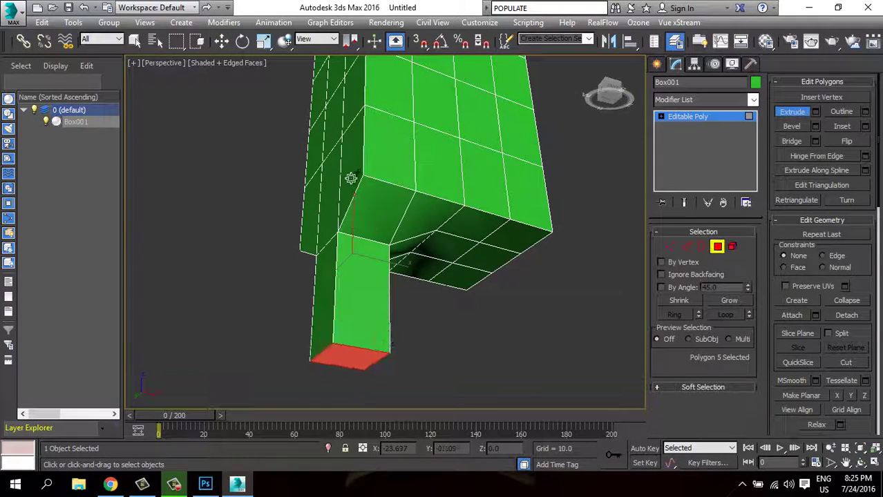
{"action": "scroll", "coordinate": [373, 207], "scroll_direction": "down", "scroll_amount": 2}
{"action": "scroll", "coordinate": [387, 256], "scroll_direction": "down", "scroll_amount": 2}
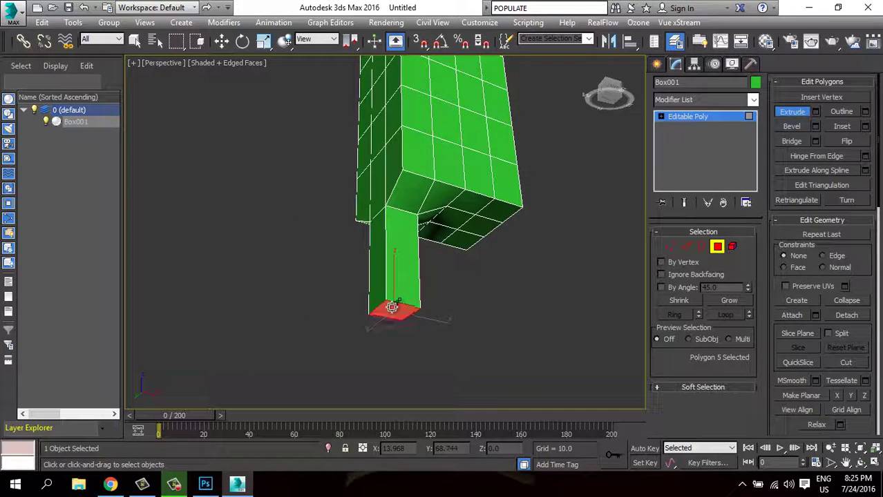
{"action": "left_click_drag", "start_coordinate": [398, 291], "coordinate": [393, 313]}
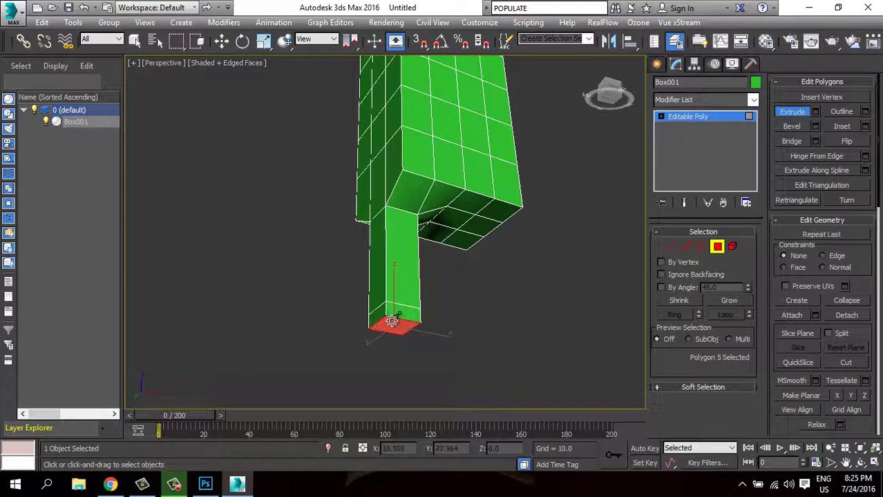
{"action": "middle_click_drag", "start_coordinate": [393, 313], "coordinate": [418, 231]}
{"action": "left_click_drag", "start_coordinate": [418, 231], "coordinate": [423, 153]}
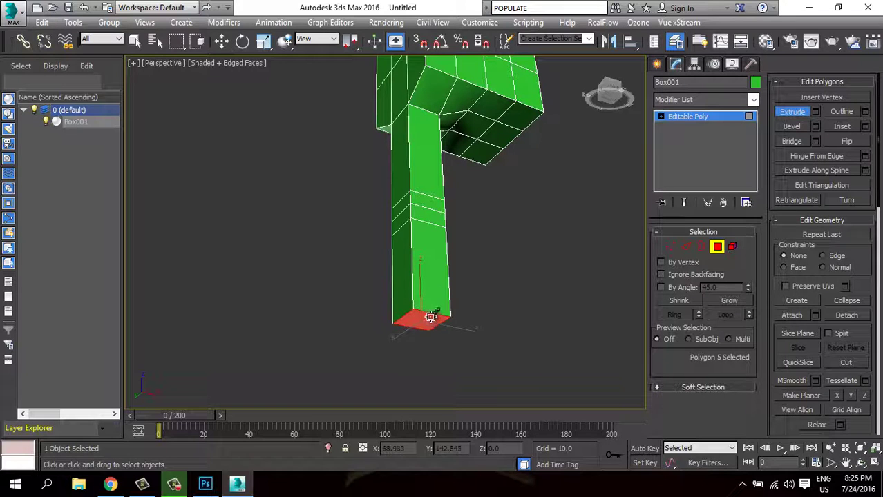
{"action": "left_click_drag", "start_coordinate": [431, 317], "coordinate": [449, 290]}
Add a small foot block, then delete the box's right half from the front view.
{"action": "key", "text": "w"}
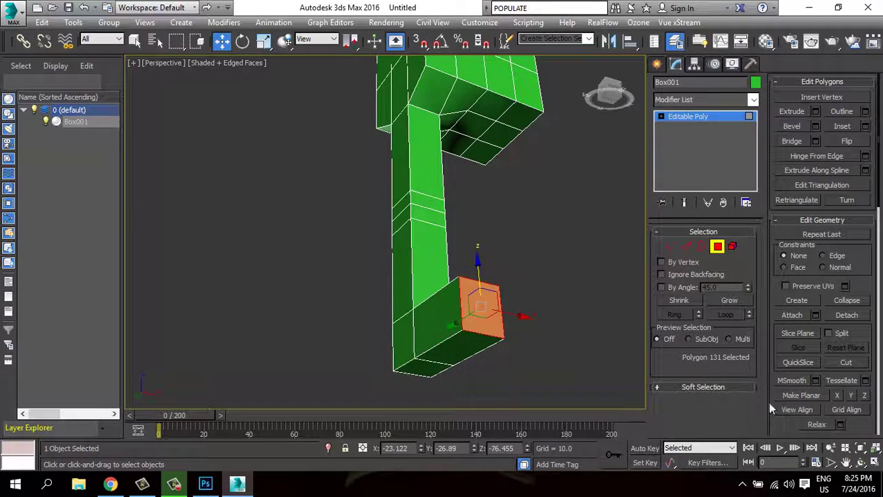
{"action": "left_click", "coordinate": [861, 462]}
{"action": "mouse_move", "coordinate": [502, 205]}
{"action": "left_mouse_down"}
{"action": "mouse_move", "coordinate": [399, 250]}
{"action": "mouse_move", "coordinate": [364, 238]}
{"action": "left_mouse_up"}
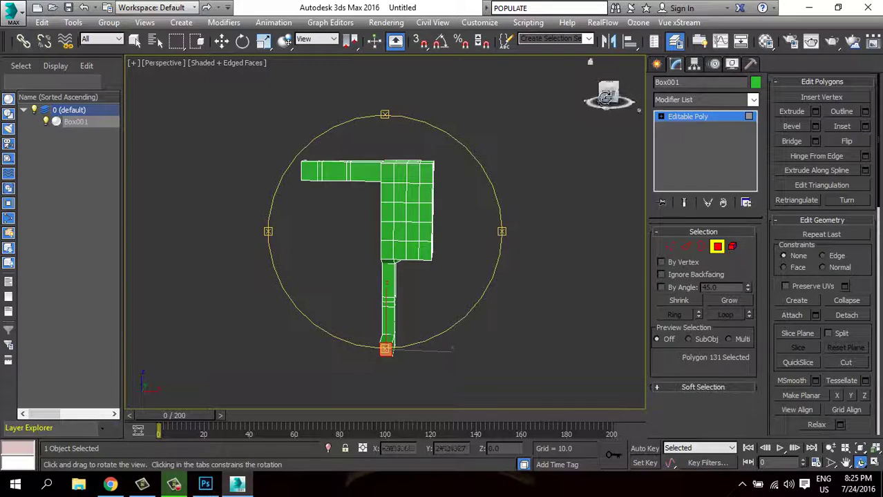
{"action": "left_click_drag", "start_coordinate": [483, 194], "coordinate": [424, 240]}
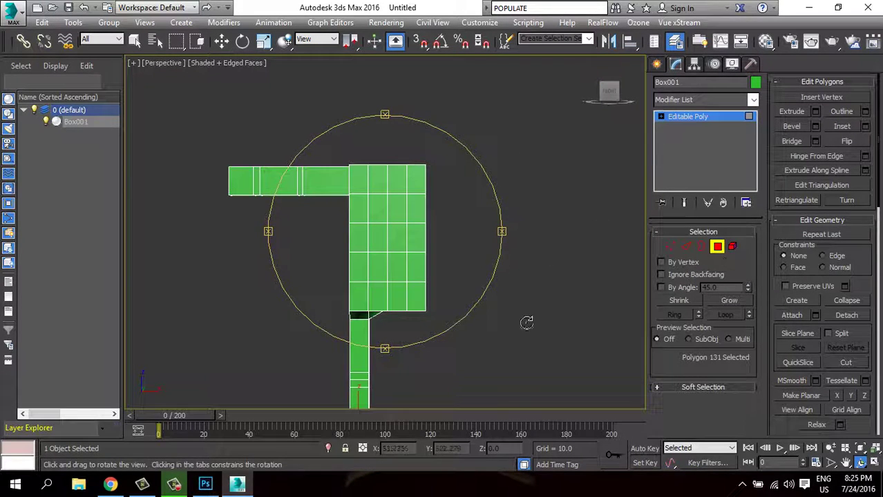
{"action": "right_click", "coordinate": [468, 350]}
{"action": "left_click_drag", "start_coordinate": [403, 155], "coordinate": [394, 123]}
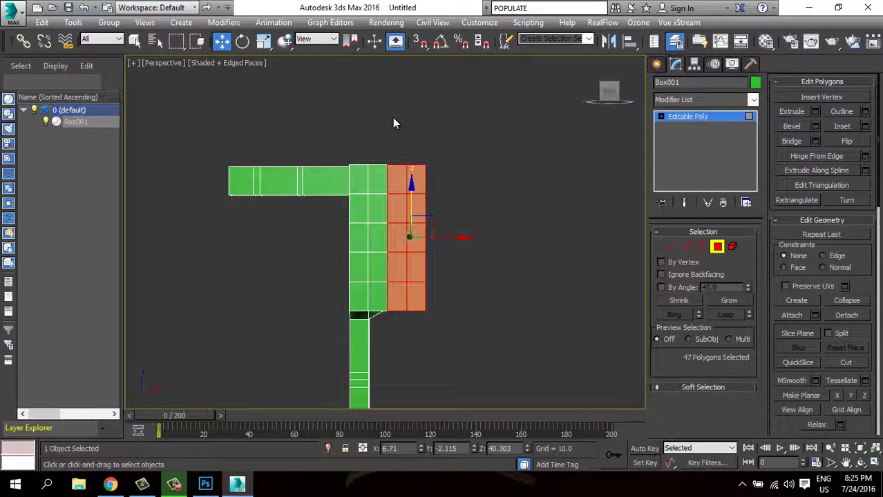
{"action": "key", "text": "Delete"}
{"action": "left_click", "coordinate": [600, 85]}
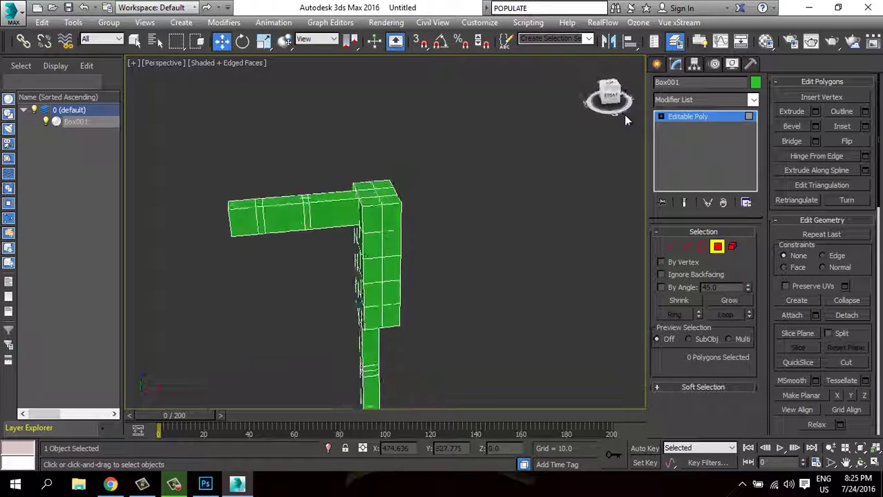
{"action": "scroll", "coordinate": [449, 186], "scroll_direction": "up", "scroll_amount": 2}
Move the inner corner edge where the arm meets the body to the left.
{"action": "scroll", "coordinate": [435, 185], "scroll_direction": "up", "scroll_amount": 2}
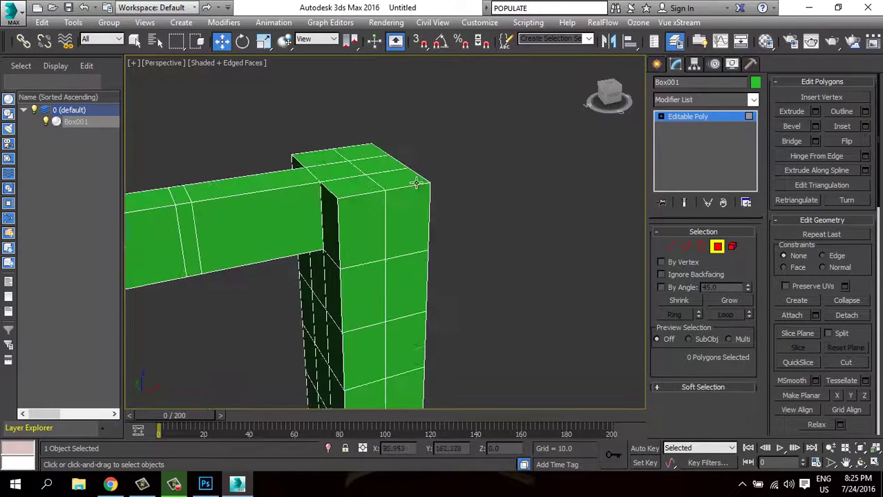
{"action": "scroll", "coordinate": [423, 183], "scroll_direction": "up", "scroll_amount": 1}
{"action": "left_click", "coordinate": [389, 177]}
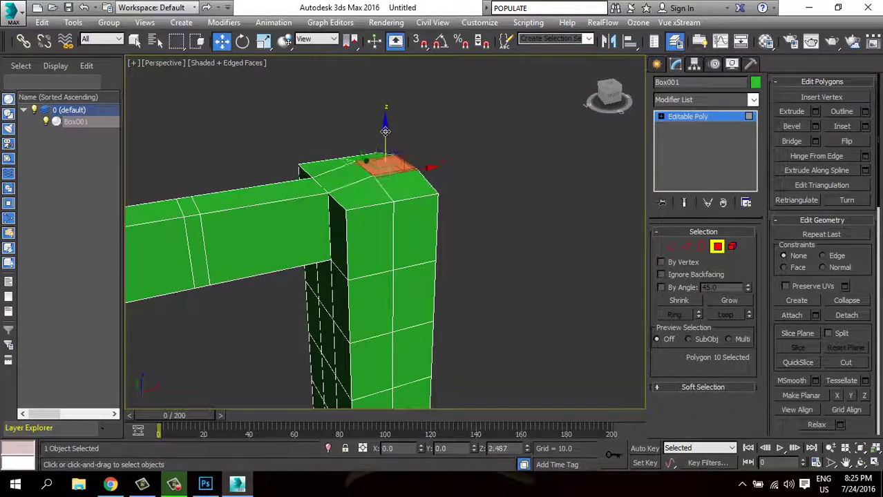
{"action": "middle_click_drag", "start_coordinate": [408, 172], "coordinate": [485, 133]}
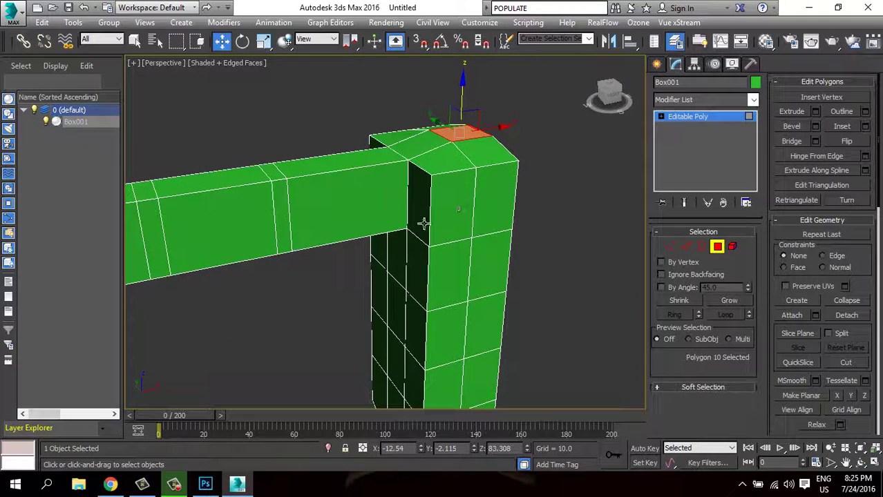
{"action": "left_click", "coordinate": [686, 247]}
{"action": "left_click", "coordinate": [408, 204]}
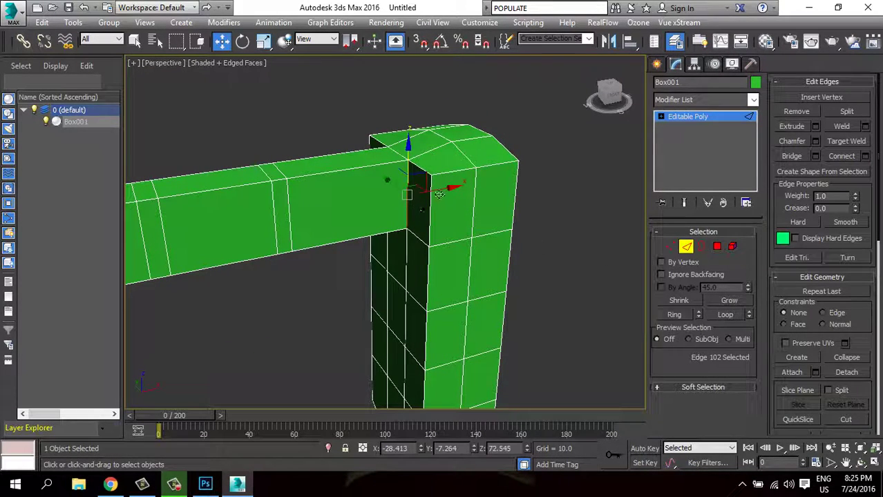
{"action": "left_click_drag", "start_coordinate": [407, 200], "coordinate": [383, 193]}
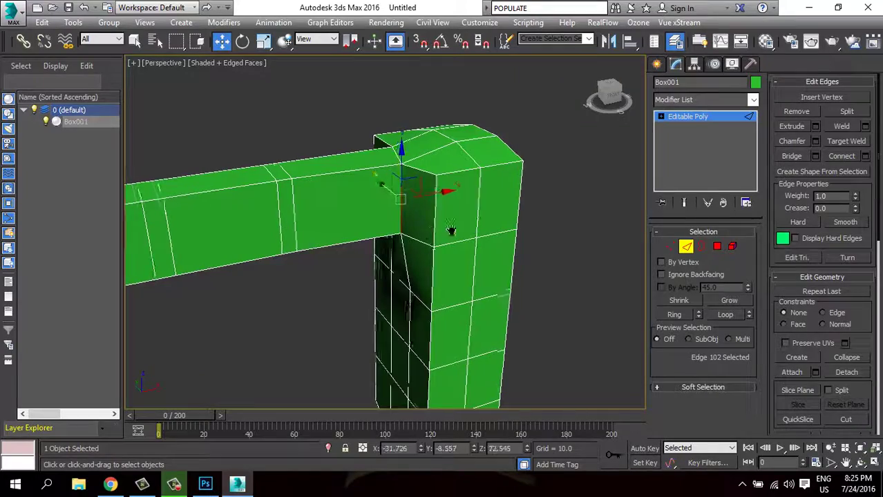
Turn the view to face the model's front and display all four viewports.
{"action": "middle_click_drag", "start_coordinate": [383, 193], "coordinate": [450, 244], "text": "alt"}
{"action": "scroll", "coordinate": [412, 211], "scroll_direction": "up", "scroll_amount": 3}
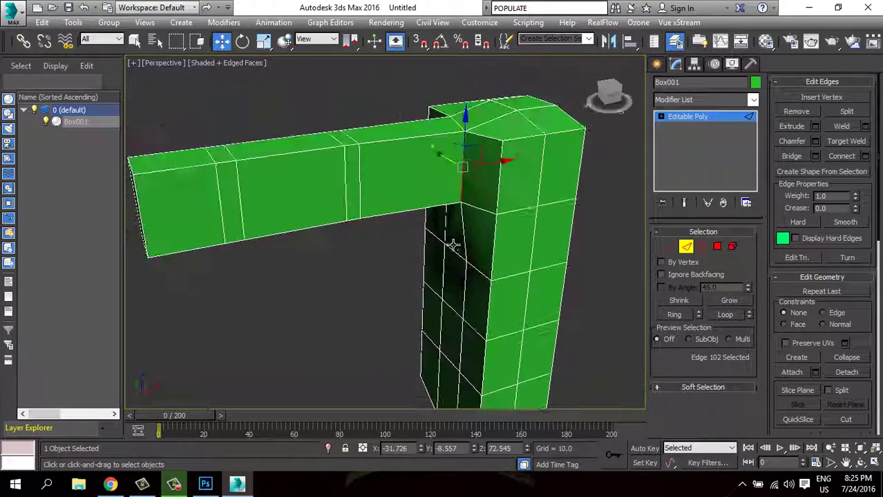
{"action": "left_click", "coordinate": [610, 97]}
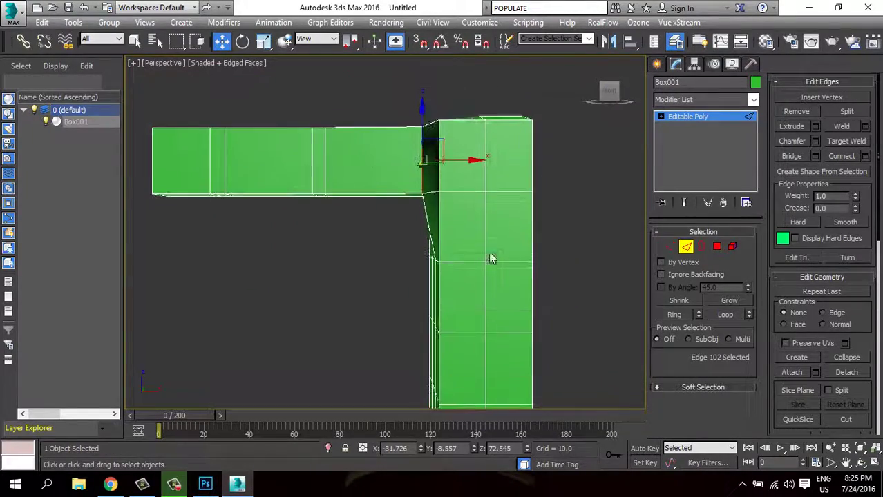
{"action": "left_click", "coordinate": [874, 463]}
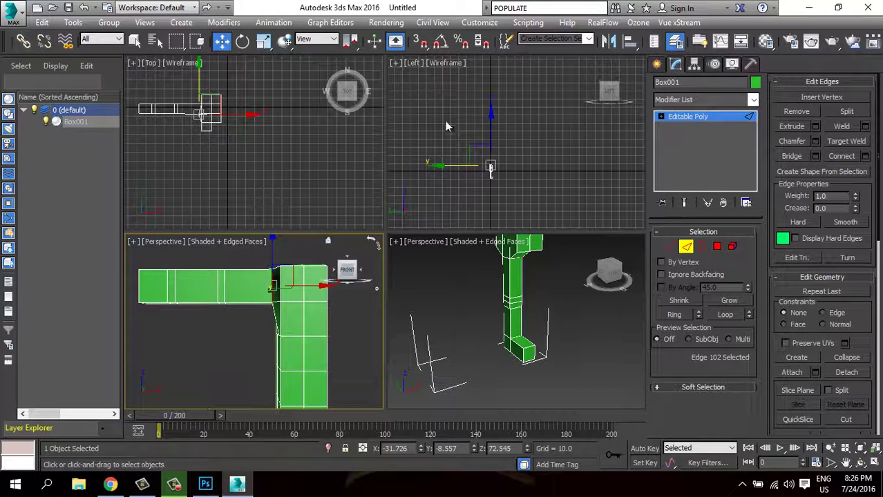
Change the lower-right viewport to a Front view framing the arm and leg.
{"action": "middle_click", "coordinate": [418, 301]}
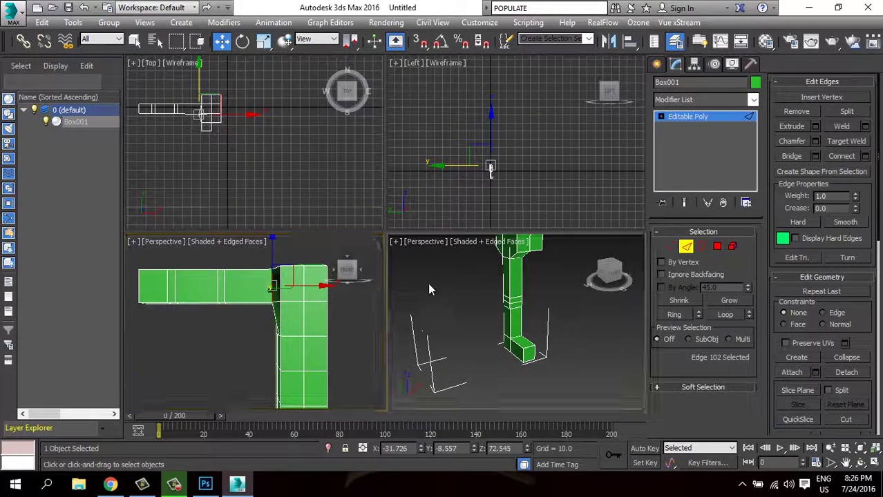
{"action": "left_click", "coordinate": [408, 248]}
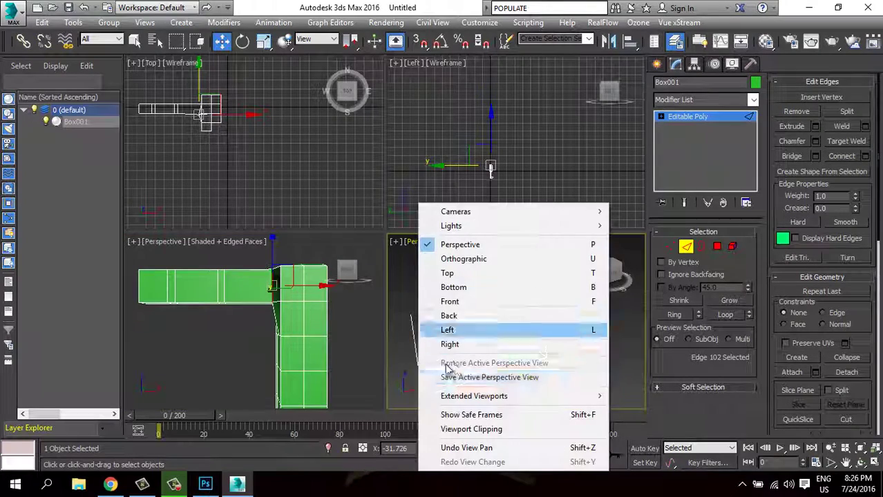
{"action": "left_click", "coordinate": [484, 301]}
{"action": "mouse_move", "coordinate": [414, 359]}
{"action": "middle_mouse_down"}
{"action": "mouse_move", "coordinate": [502, 345]}
{"action": "mouse_move", "coordinate": [450, 370]}
{"action": "middle_mouse_up"}
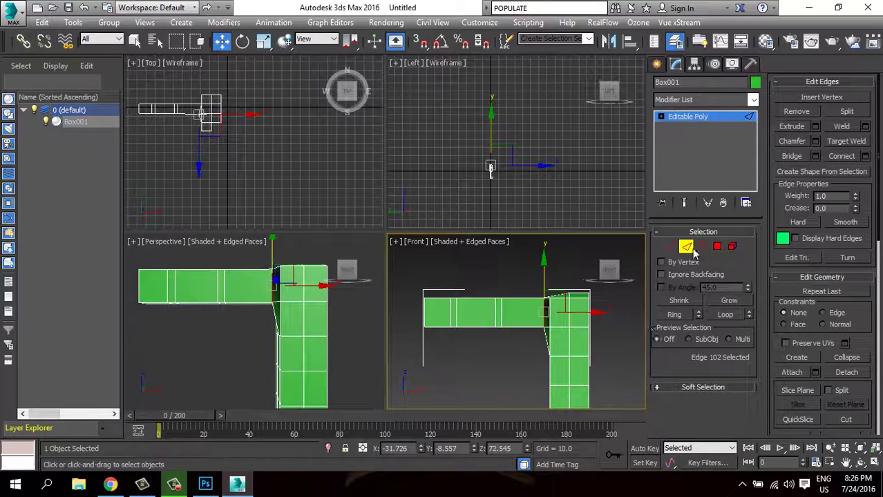
{"action": "left_click", "coordinate": [718, 246]}
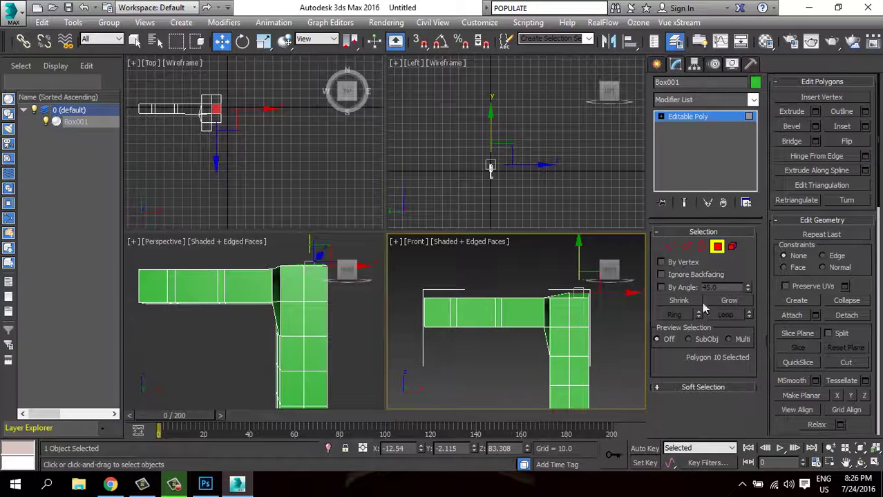
{"action": "left_click", "coordinate": [717, 247]}
QuickSlice a first vertical cut across the arm in the Front view.
{"action": "left_click", "coordinate": [799, 224]}
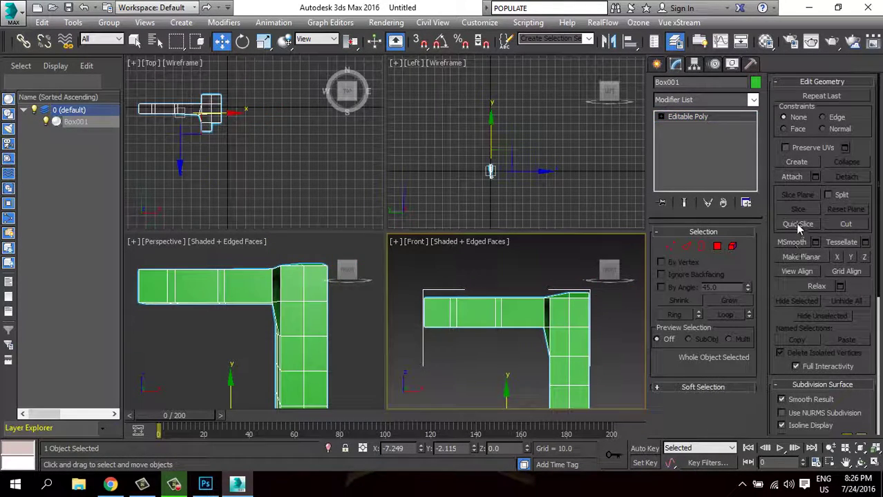
{"action": "left_click", "coordinate": [404, 312]}
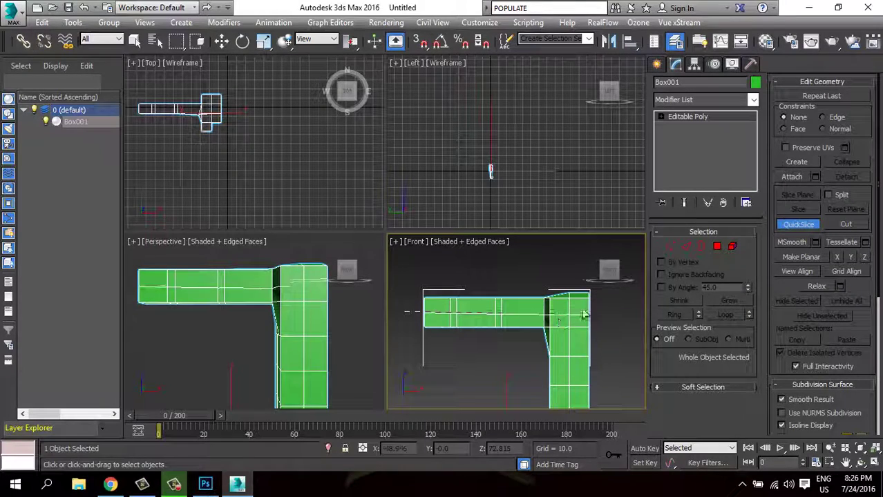
{"action": "key", "text": "w"}
{"action": "scroll", "coordinate": [594, 346], "scroll_direction": "down", "scroll_amount": 2}
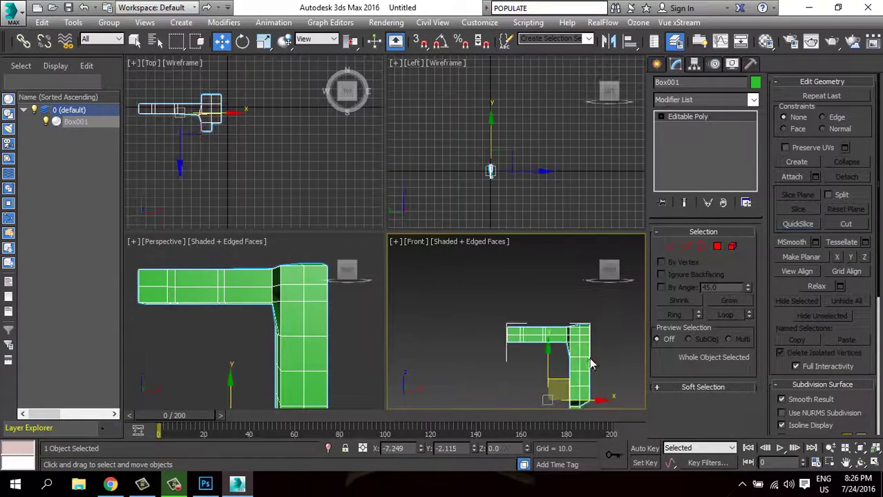
{"action": "scroll", "coordinate": [550, 343], "scroll_direction": "up", "scroll_amount": 2}
{"action": "scroll", "coordinate": [556, 353], "scroll_direction": "up", "scroll_amount": 1}
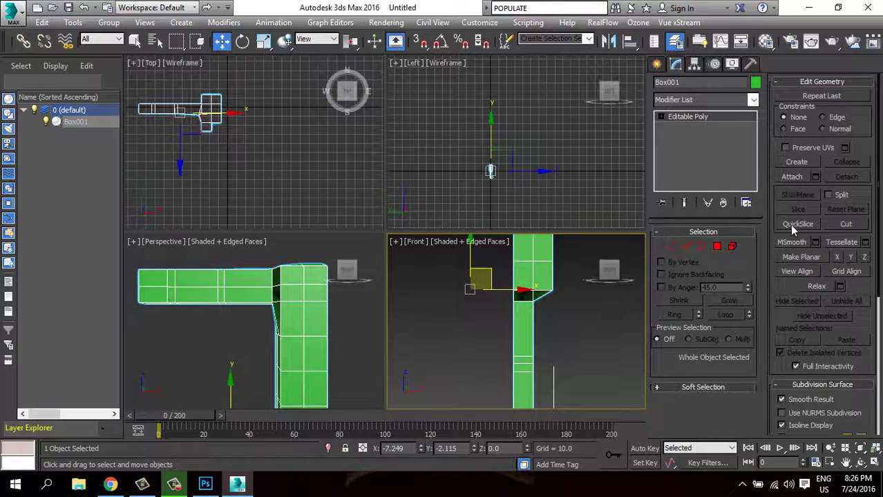
{"action": "mouse_move", "coordinate": [773, 324]}
{"action": "left_mouse_down"}
{"action": "mouse_move", "coordinate": [771, 311]}
{"action": "mouse_move", "coordinate": [772, 320]}
{"action": "left_mouse_up"}
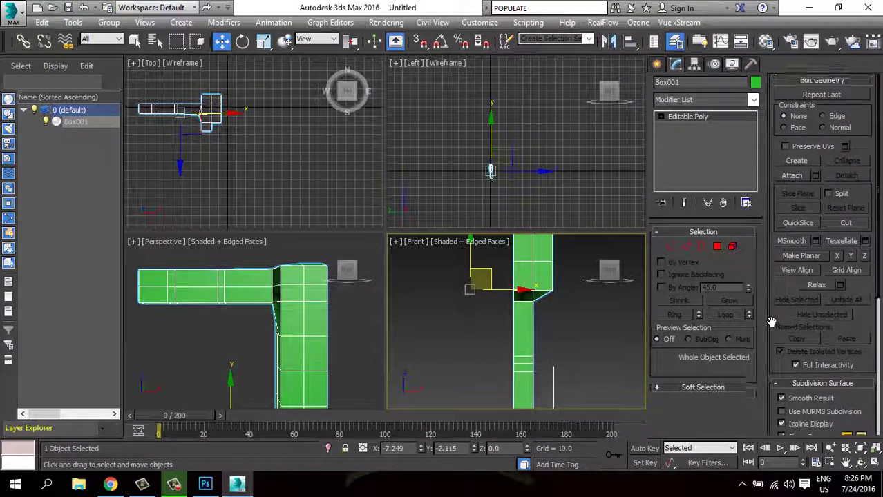
Cut a second vertical slice across the arm with QuickSlice.
{"action": "left_click", "coordinate": [797, 221]}
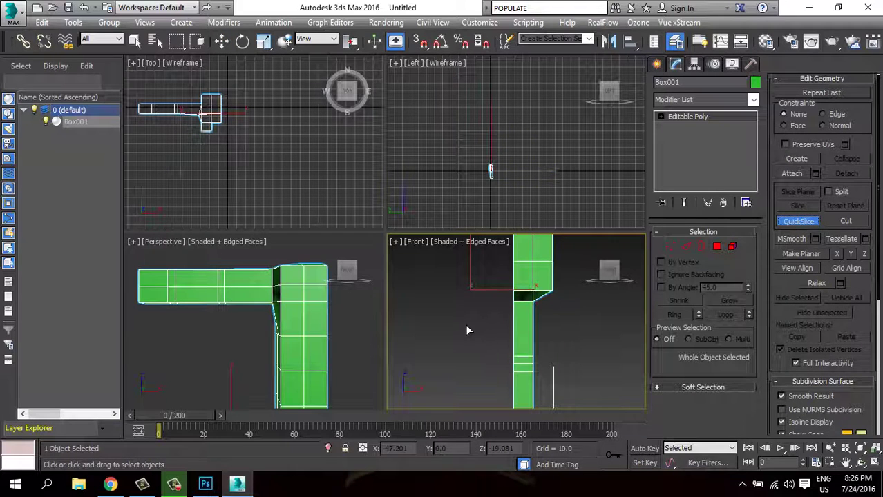
{"action": "left_click", "coordinate": [467, 331]}
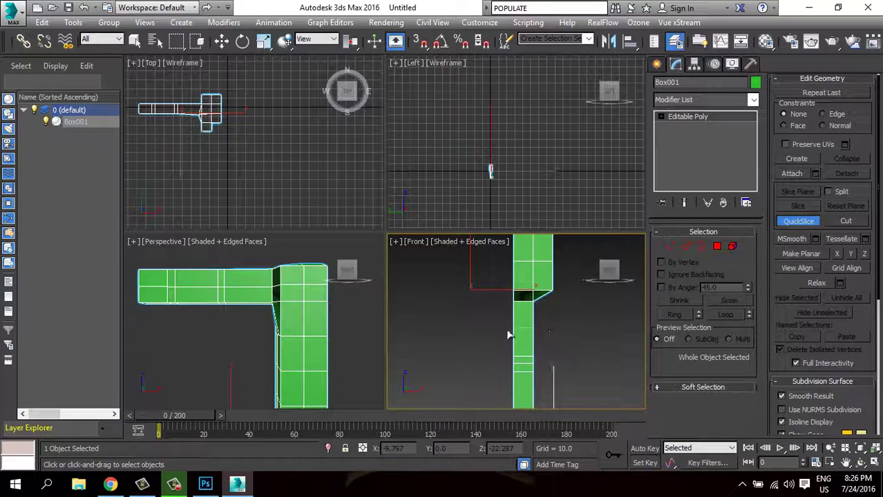
{"action": "scroll", "coordinate": [482, 312], "scroll_direction": "down", "scroll_amount": 3}
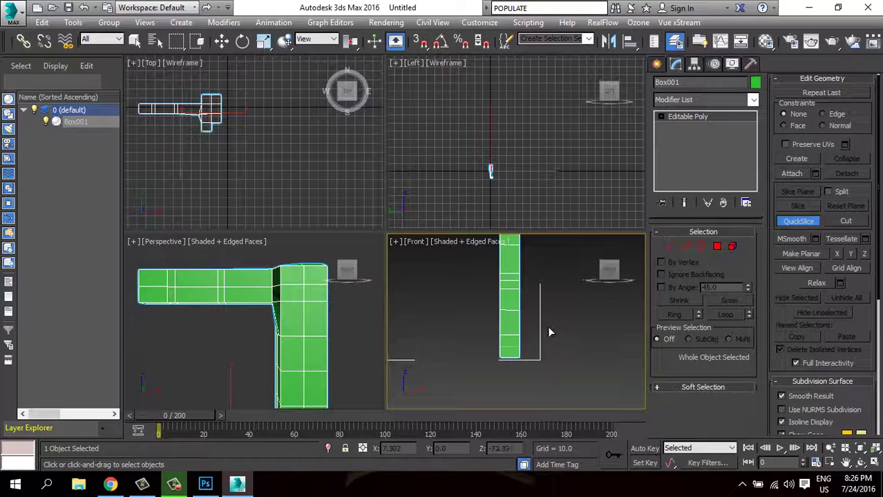
{"action": "scroll", "coordinate": [547, 326], "scroll_direction": "up", "scroll_amount": 2}
{"action": "scroll", "coordinate": [562, 381], "scroll_direction": "up", "scroll_amount": 3}
{"action": "scroll", "coordinate": [561, 386], "scroll_direction": "down", "scroll_amount": 2}
{"action": "scroll", "coordinate": [526, 345], "scroll_direction": "down", "scroll_amount": 1}
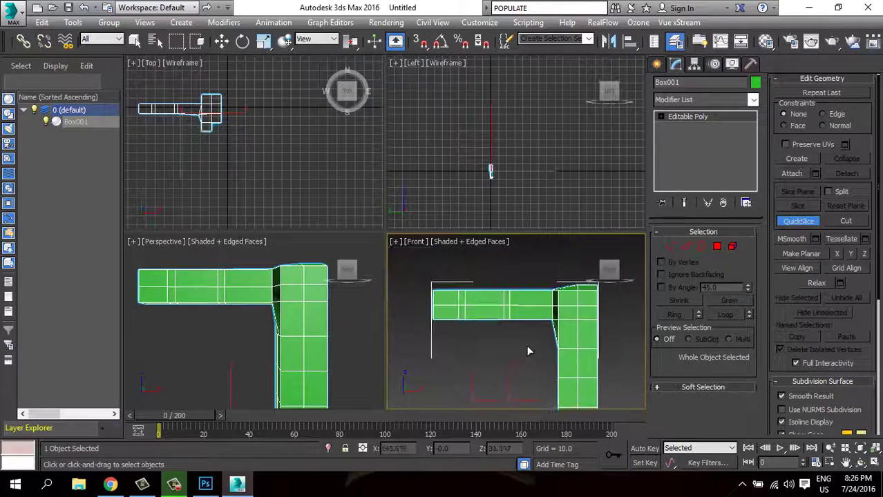
{"action": "scroll", "coordinate": [526, 345], "scroll_direction": "up", "scroll_amount": 2}
Pan to the arm's left end and add another vertical slice there.
{"action": "middle_click_drag", "start_coordinate": [528, 337], "coordinate": [533, 361]}
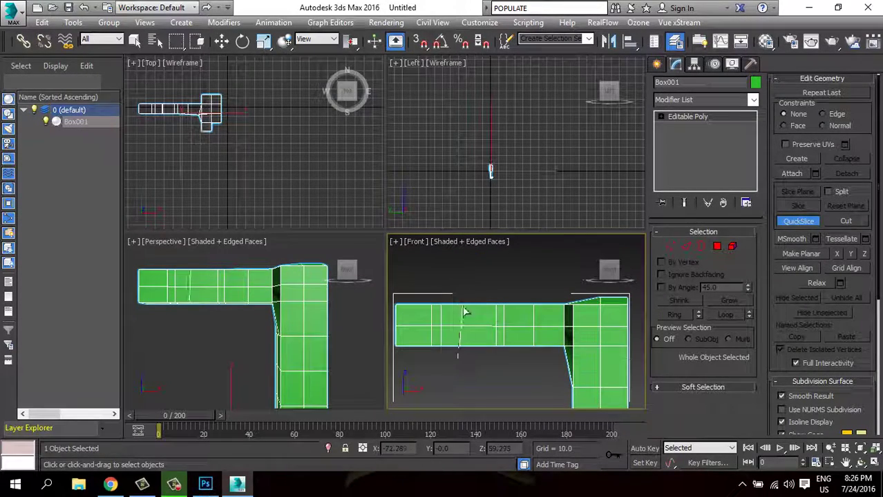
{"action": "middle_click_drag", "start_coordinate": [423, 357], "coordinate": [468, 340]}
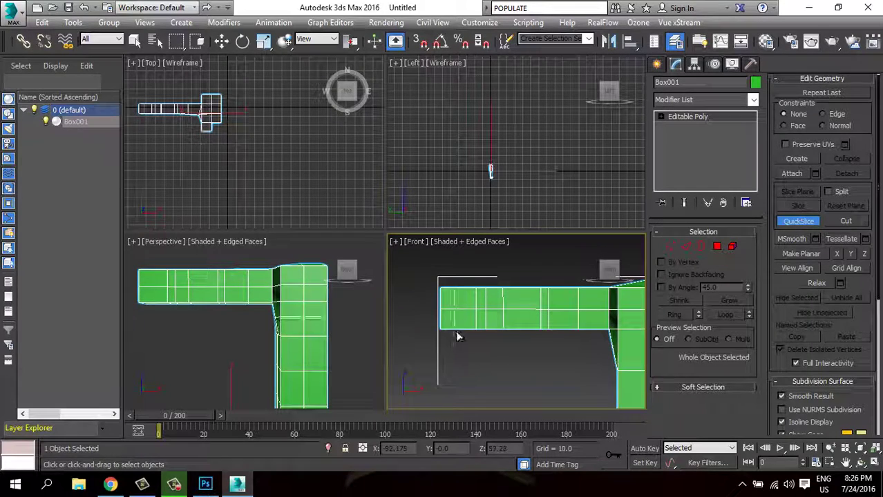
{"action": "left_click", "coordinate": [455, 330]}
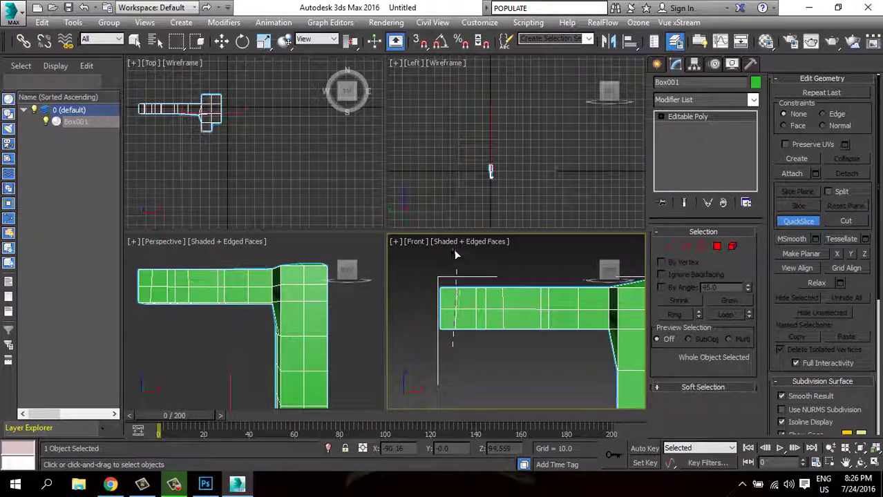
{"action": "left_click", "coordinate": [461, 348]}
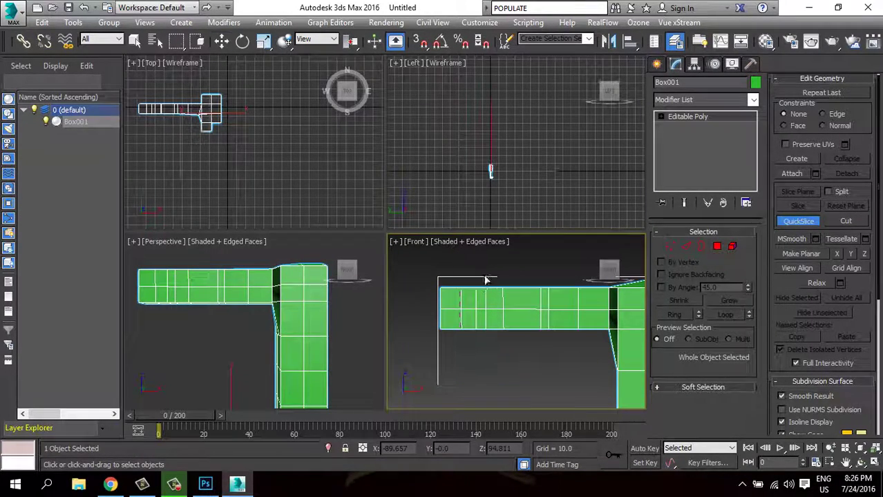
{"action": "key", "text": "w"}
{"action": "scroll", "coordinate": [465, 259], "scroll_direction": "down", "scroll_amount": 2}
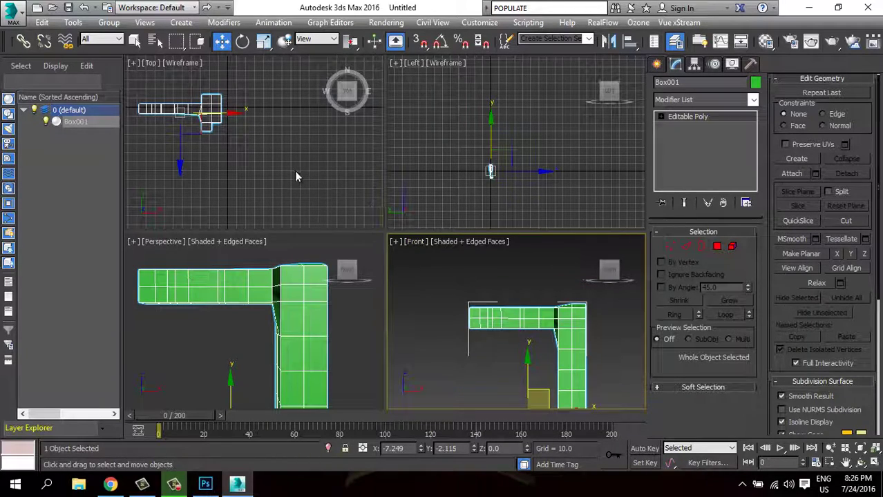
{"action": "scroll", "coordinate": [295, 177], "scroll_direction": "up", "scroll_amount": 3}
{"action": "scroll", "coordinate": [235, 173], "scroll_direction": "up", "scroll_amount": 1}
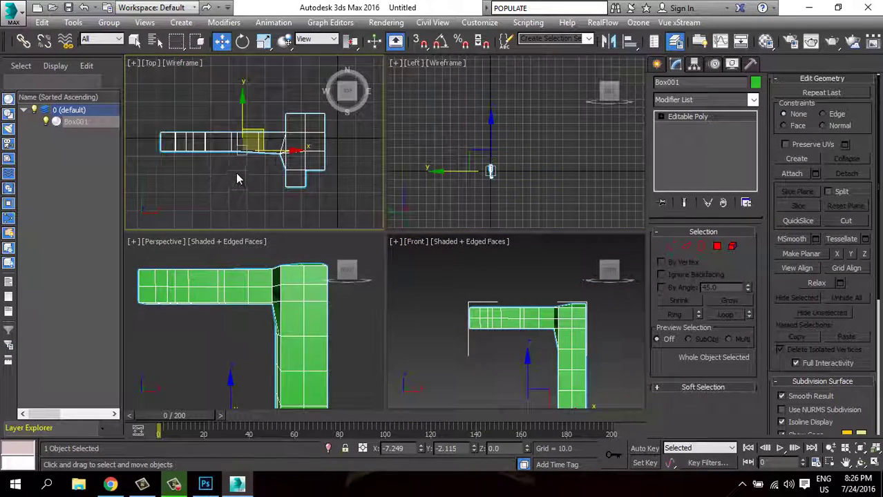
Set the Top viewport to Shaded with Edged Faces and re-centre the mesh.
{"action": "left_click", "coordinate": [154, 64]}
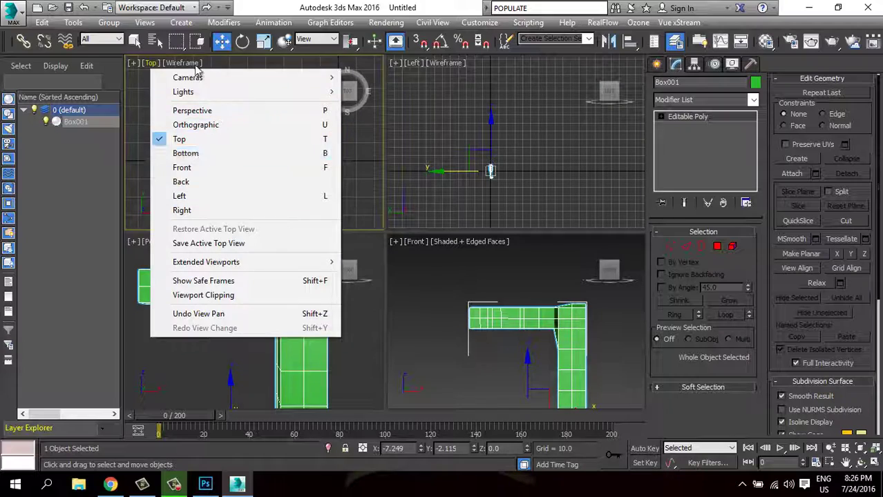
{"action": "left_click", "coordinate": [195, 65]}
{"action": "left_click", "coordinate": [197, 83]}
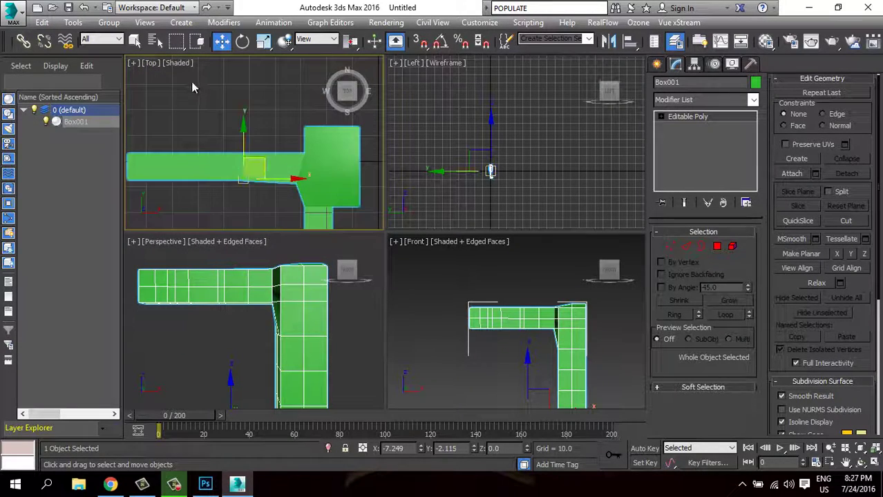
{"action": "left_click", "coordinate": [178, 63]}
{"action": "left_click", "coordinate": [235, 121]}
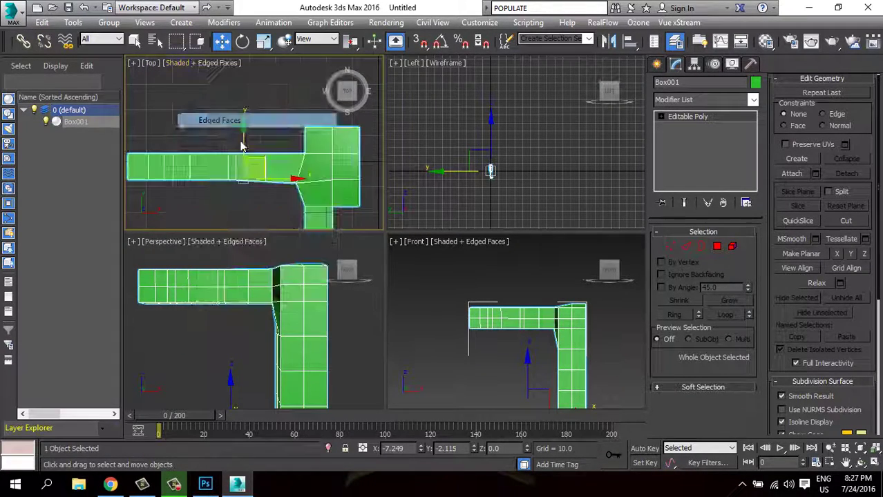
{"action": "mouse_move", "coordinate": [242, 146]}
{"action": "middle_mouse_down"}
{"action": "mouse_move", "coordinate": [259, 135]}
{"action": "mouse_move", "coordinate": [220, 163]}
{"action": "middle_mouse_up"}
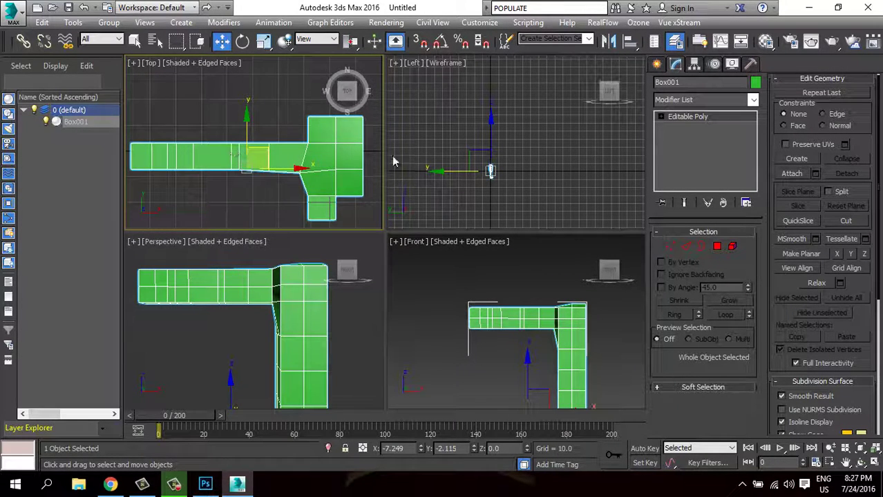
{"action": "middle_click_drag", "start_coordinate": [392, 162], "coordinate": [442, 209]}
{"action": "left_click", "coordinate": [717, 247]}
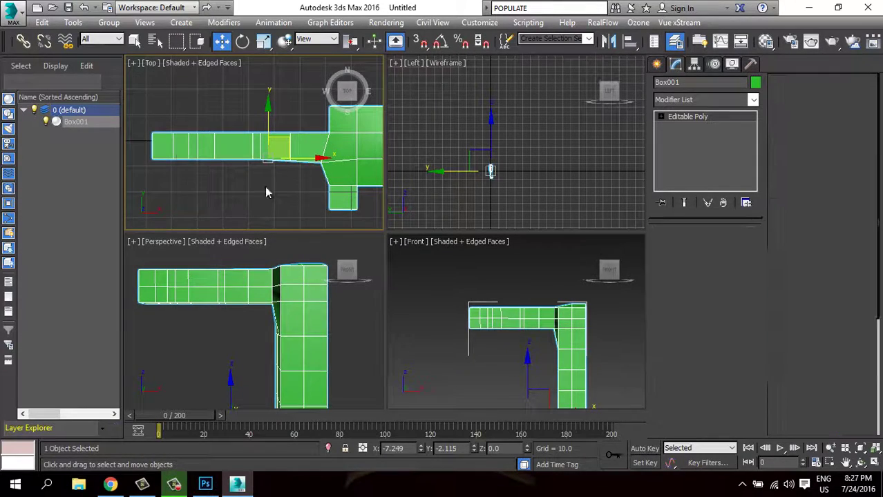
Select the arm's polygons and QuickSlice it lengthwise in the Top view.
{"action": "left_click_drag", "start_coordinate": [128, 102], "coordinate": [320, 192]}
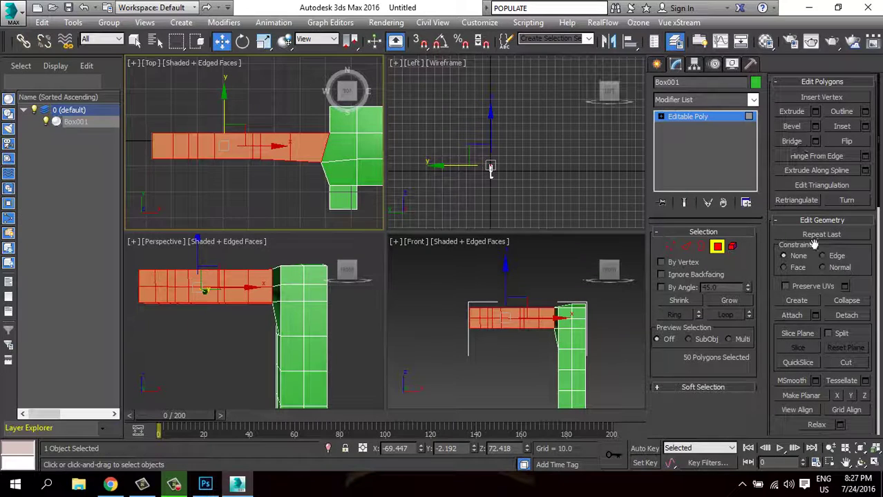
{"action": "scroll", "coordinate": [856, 277], "scroll_direction": "down", "scroll_amount": 3}
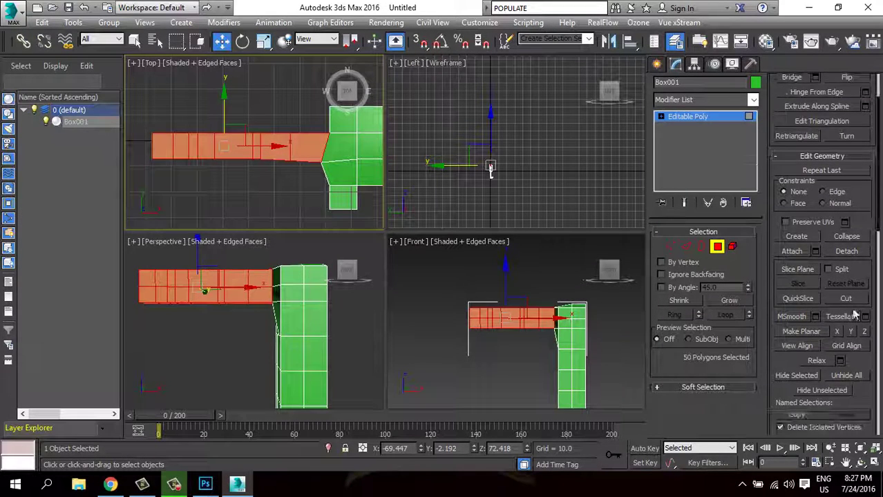
{"action": "scroll", "coordinate": [832, 345], "scroll_direction": "down", "scroll_amount": 3}
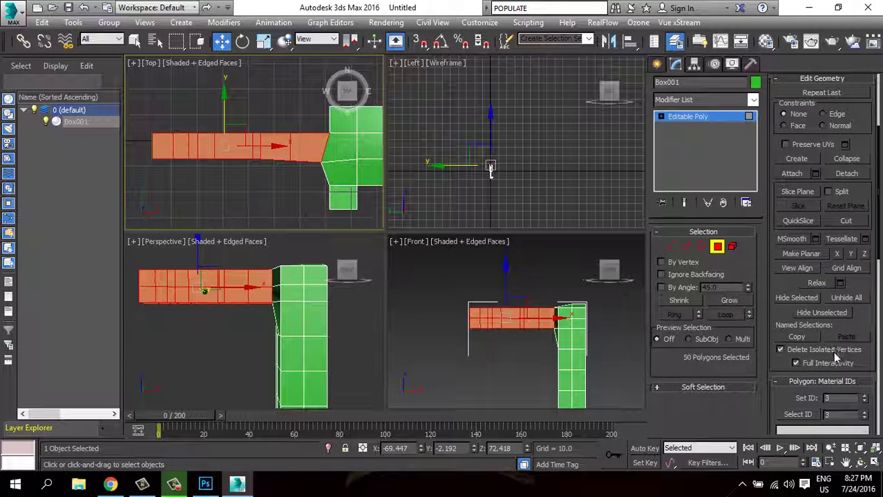
{"action": "scroll", "coordinate": [837, 356], "scroll_direction": "down", "scroll_amount": 1}
{"action": "scroll", "coordinate": [837, 311], "scroll_direction": "down", "scroll_amount": 1}
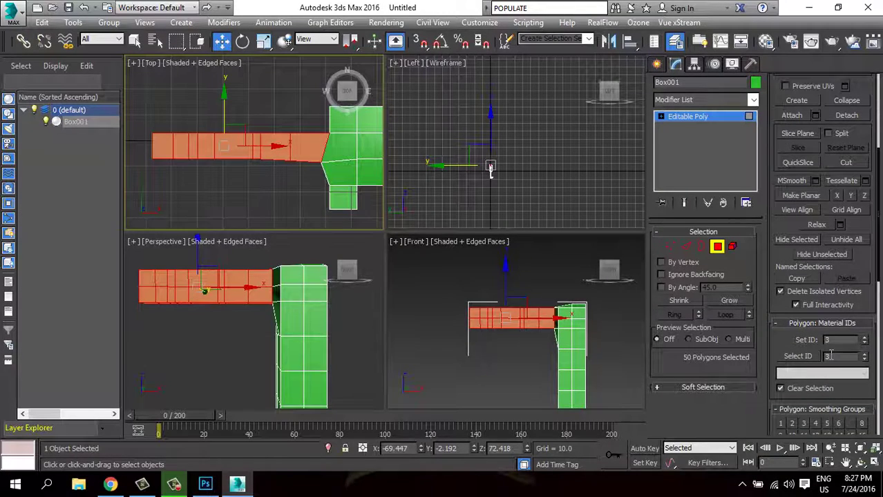
{"action": "scroll", "coordinate": [836, 257], "scroll_direction": "up", "scroll_amount": 1}
{"action": "scroll", "coordinate": [836, 250], "scroll_direction": "up", "scroll_amount": 1}
{"action": "scroll", "coordinate": [838, 245], "scroll_direction": "up", "scroll_amount": 1}
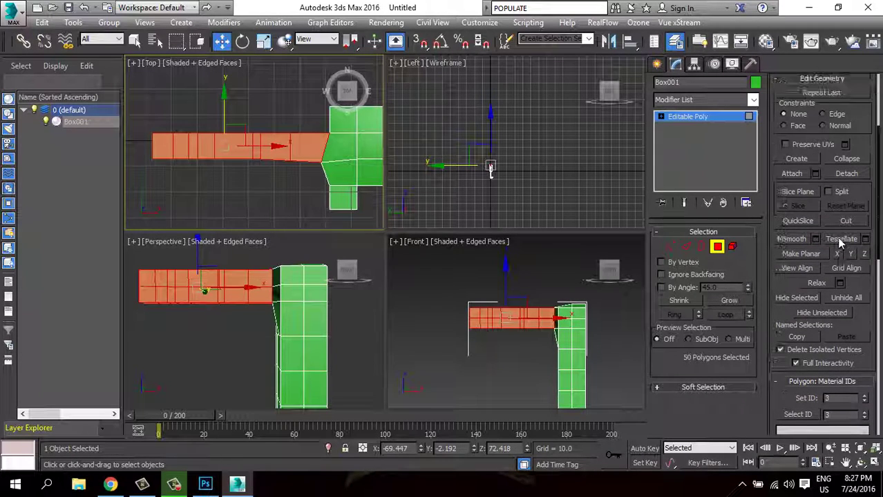
{"action": "left_click", "coordinate": [799, 221]}
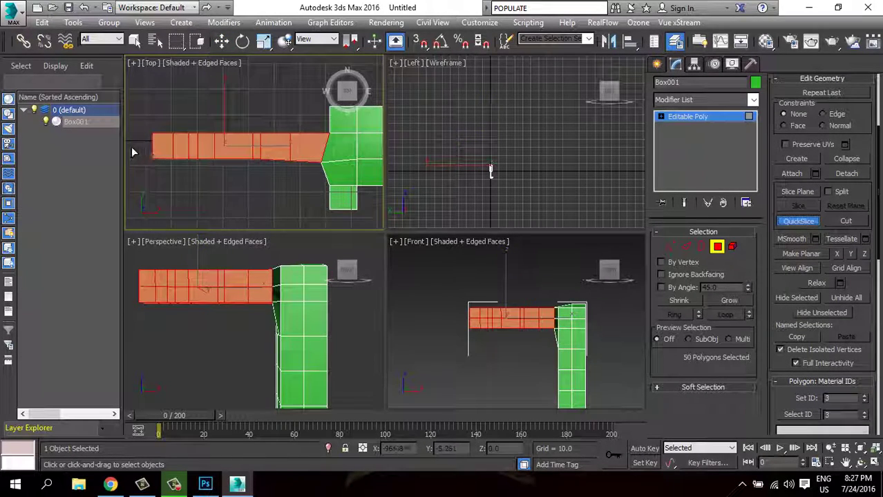
{"action": "left_click", "coordinate": [341, 156]}
{"action": "key", "text": "w"}
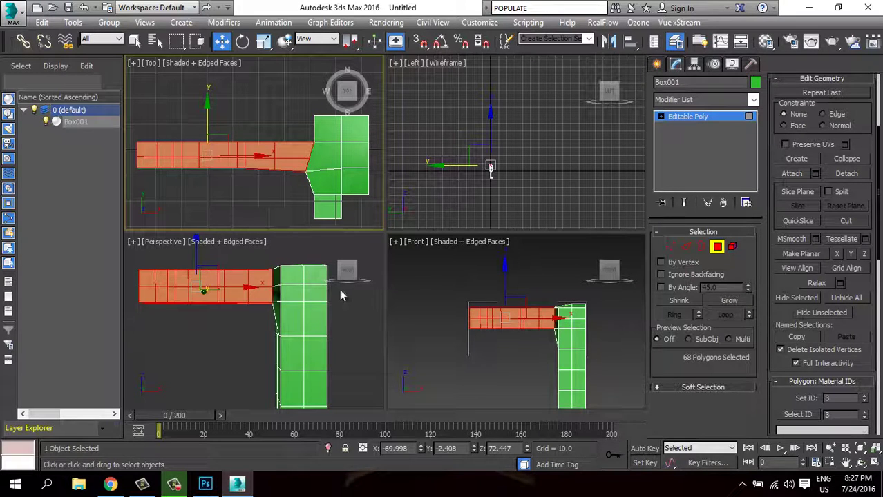
Orbit and zoom the Perspective view to face the leg front-on.
{"action": "middle_click_drag", "start_coordinate": [324, 341], "coordinate": [378, 224], "text": "alt"}
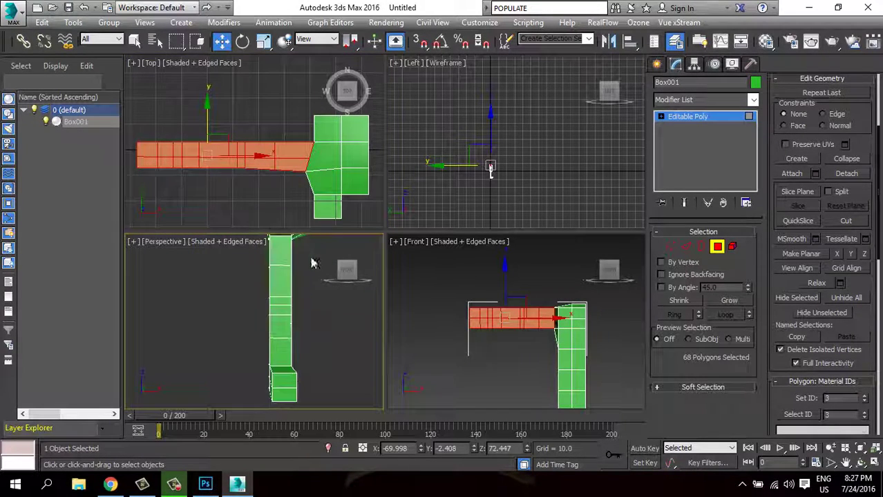
{"action": "scroll", "coordinate": [509, 181], "scroll_direction": "up", "scroll_amount": 5}
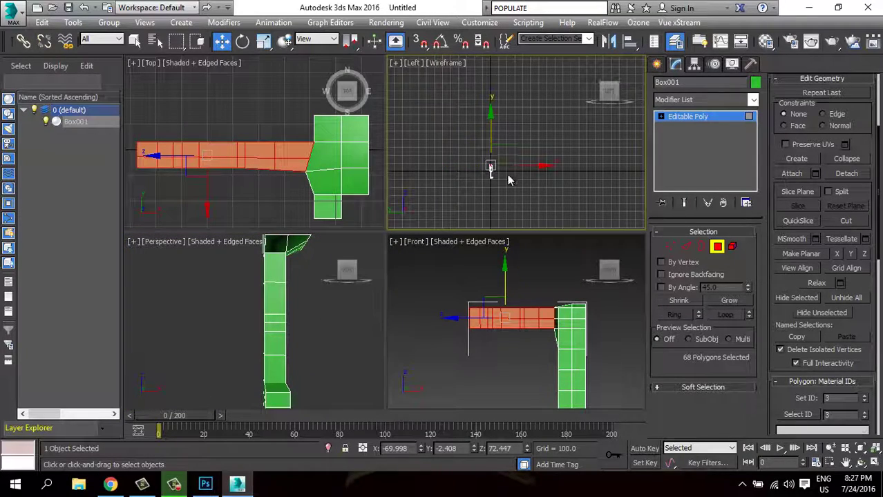
{"action": "scroll", "coordinate": [515, 170], "scroll_direction": "up", "scroll_amount": 3}
{"action": "scroll", "coordinate": [518, 214], "scroll_direction": "up", "scroll_amount": 2}
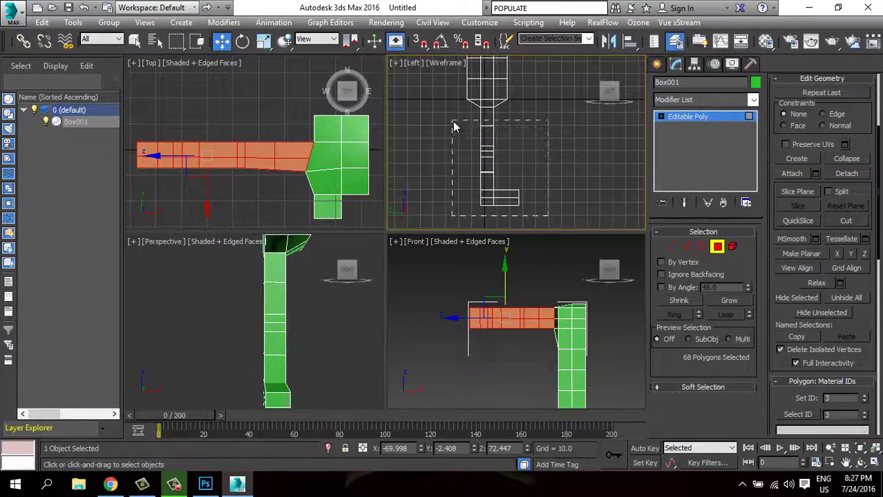
{"action": "key", "text": "ctrl+i"}
{"action": "scroll", "coordinate": [453, 127], "scroll_direction": "up", "scroll_amount": 2}
Clear the previous selection and frame the body column in the Left view.
{"action": "left_click", "coordinate": [563, 135]}
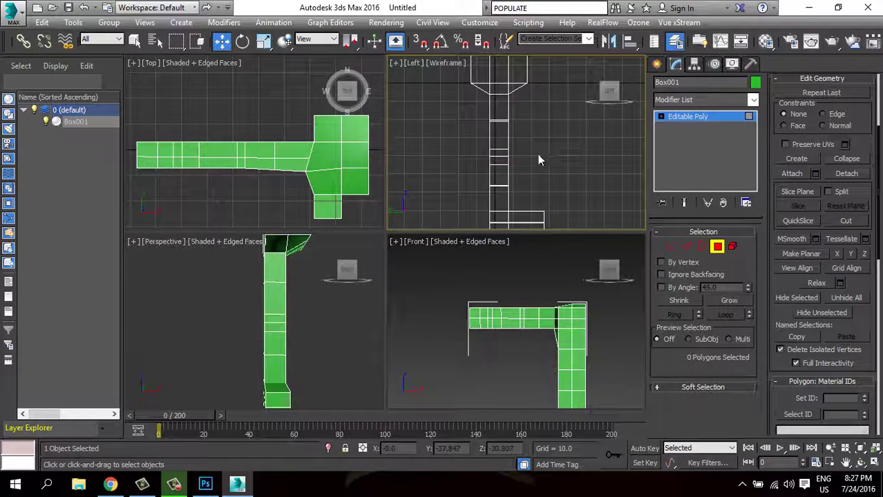
{"action": "scroll", "coordinate": [531, 158], "scroll_direction": "down", "scroll_amount": 2}
{"action": "middle_click_drag", "start_coordinate": [522, 162], "coordinate": [496, 130]}
{"action": "scroll", "coordinate": [496, 130], "scroll_direction": "down", "scroll_amount": 1}
{"action": "scroll", "coordinate": [496, 130], "scroll_direction": "down", "scroll_amount": 1}
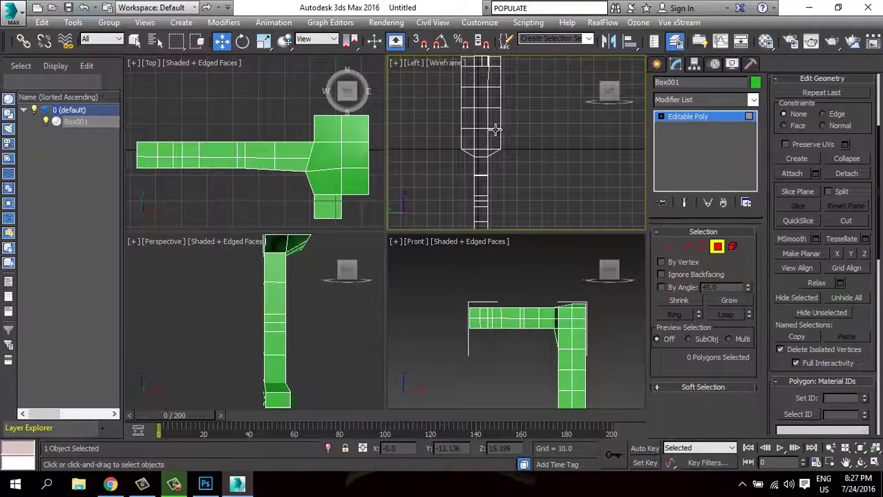
{"action": "scroll", "coordinate": [496, 129], "scroll_direction": "down", "scroll_amount": 1}
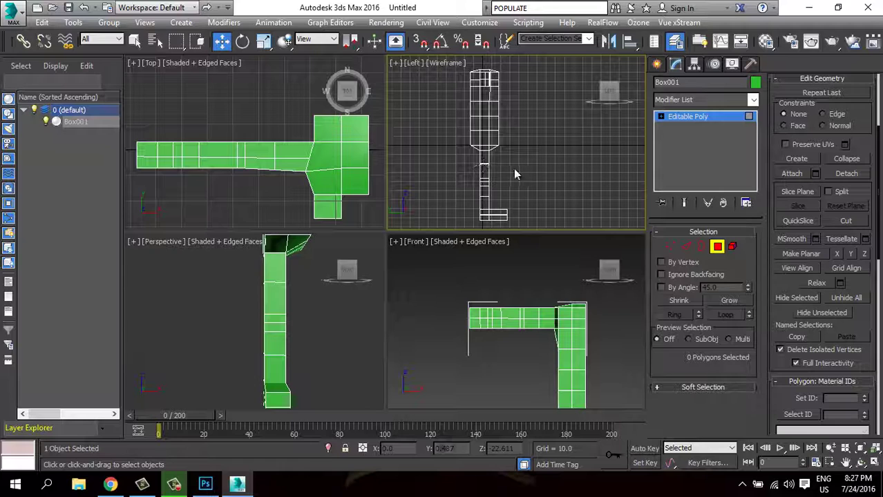
{"action": "scroll", "coordinate": [506, 151], "scroll_direction": "up", "scroll_amount": 1}
{"action": "scroll", "coordinate": [506, 138], "scroll_direction": "up", "scroll_amount": 1}
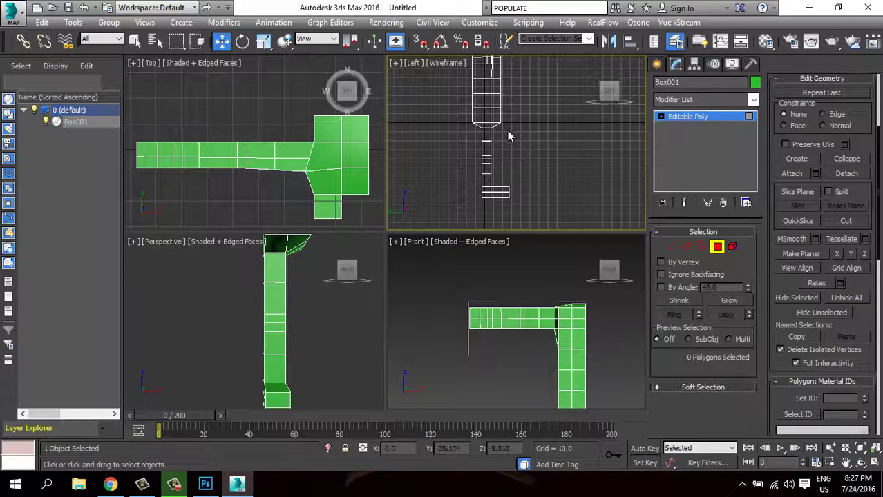
{"action": "scroll", "coordinate": [506, 132], "scroll_direction": "up", "scroll_amount": 1}
{"action": "scroll", "coordinate": [505, 136], "scroll_direction": "down", "scroll_amount": 1}
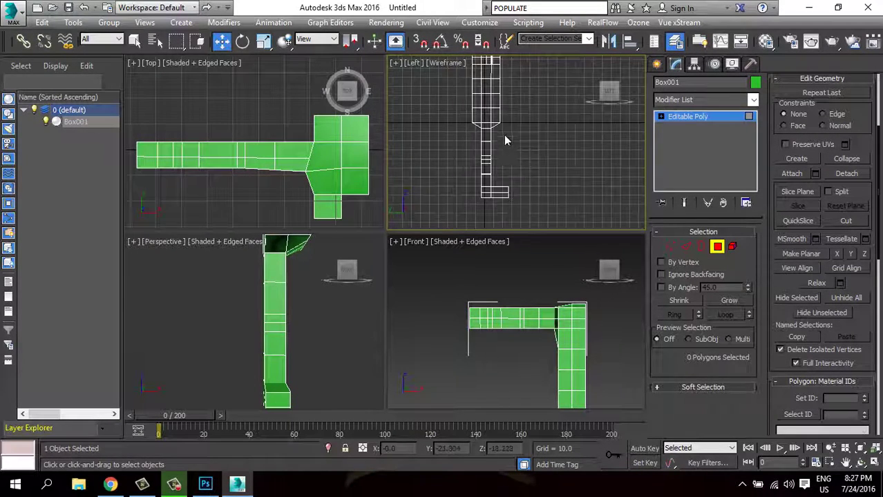
{"action": "scroll", "coordinate": [501, 143], "scroll_direction": "down", "scroll_amount": 1}
{"action": "scroll", "coordinate": [511, 166], "scroll_direction": "down", "scroll_amount": 1}
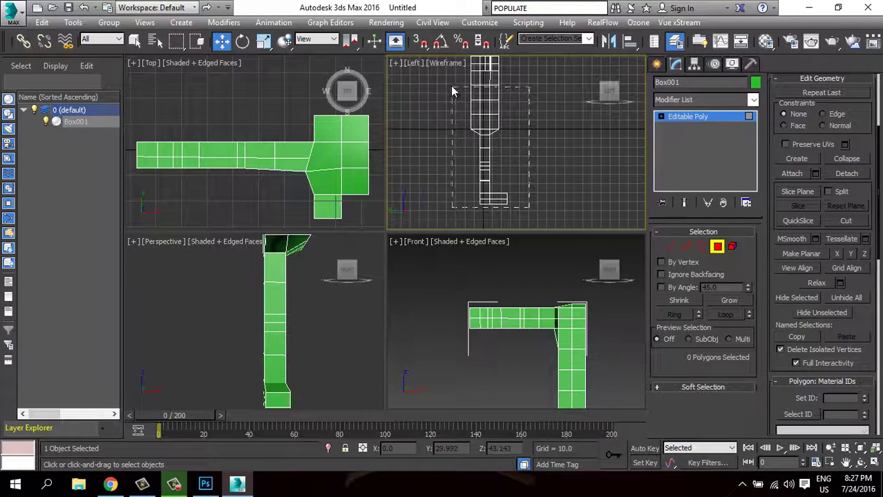
Rectangle-select all 72 polygons of the vertical body column.
{"action": "left_click_drag", "start_coordinate": [453, 91], "coordinate": [452, 88]}
{"action": "scroll", "coordinate": [480, 171], "scroll_direction": "down", "scroll_amount": 2}
{"action": "scroll", "coordinate": [484, 172], "scroll_direction": "up", "scroll_amount": 2}
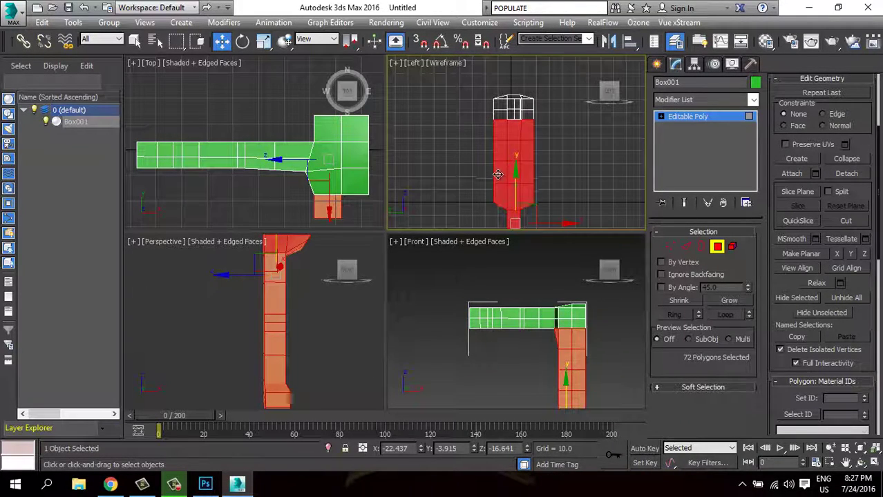
In the Top view, add the box's right half and last green polygon to the selection.
{"action": "left_click", "coordinate": [368, 147]}
{"action": "middle_click_drag", "start_coordinate": [368, 147], "coordinate": [356, 178]}
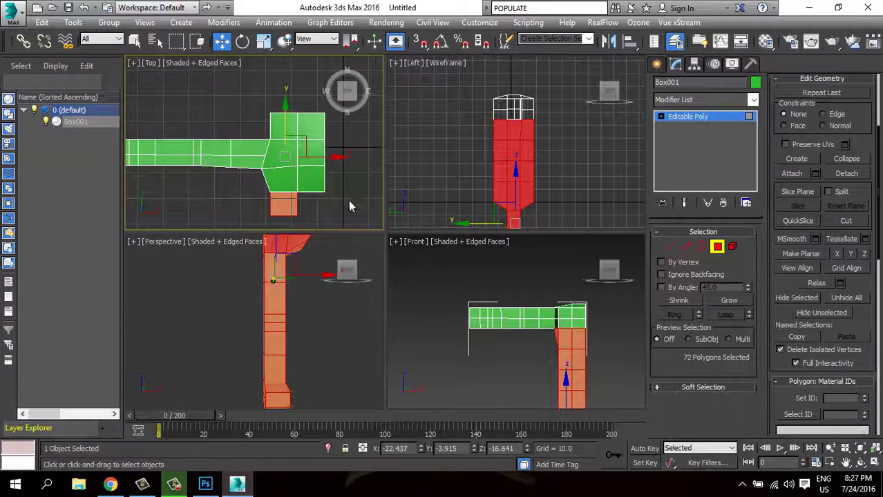
{"action": "mouse_move", "coordinate": [325, 104]}
{"action": "left_mouse_down", "text": "ctrl"}
{"action": "mouse_move", "coordinate": [295, 113]}
{"action": "mouse_move", "coordinate": [291, 131]}
{"action": "left_mouse_up", "text": "ctrl"}
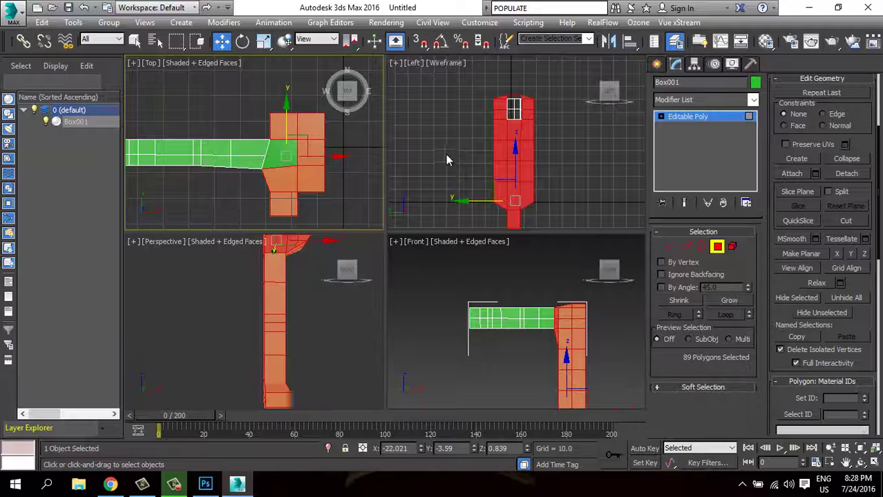
{"action": "left_click", "coordinate": [283, 153], "text": "ctrl"}
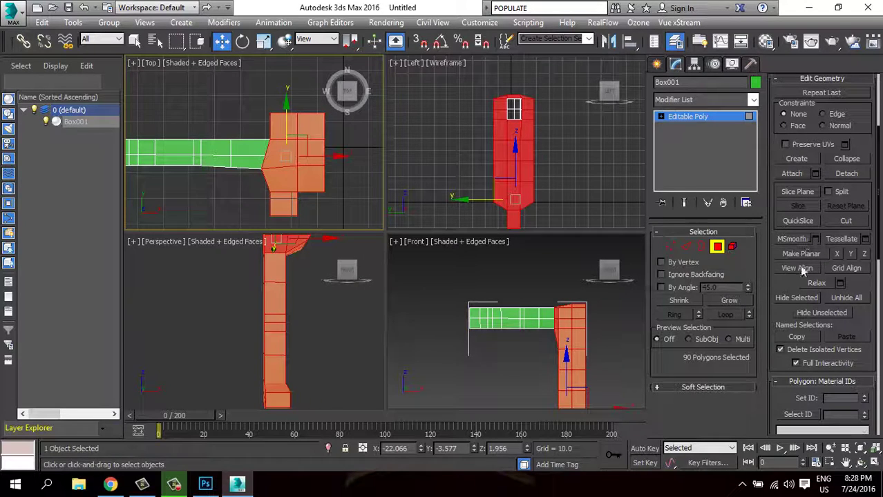
QuickSlice a vertical cut down the middle of the column in the Left view.
{"action": "left_click", "coordinate": [799, 220]}
{"action": "mouse_move", "coordinate": [514, 228]}
{"action": "middle_mouse_down"}
{"action": "mouse_move", "coordinate": [501, 206]}
{"action": "mouse_move", "coordinate": [486, 98]}
{"action": "middle_mouse_up"}
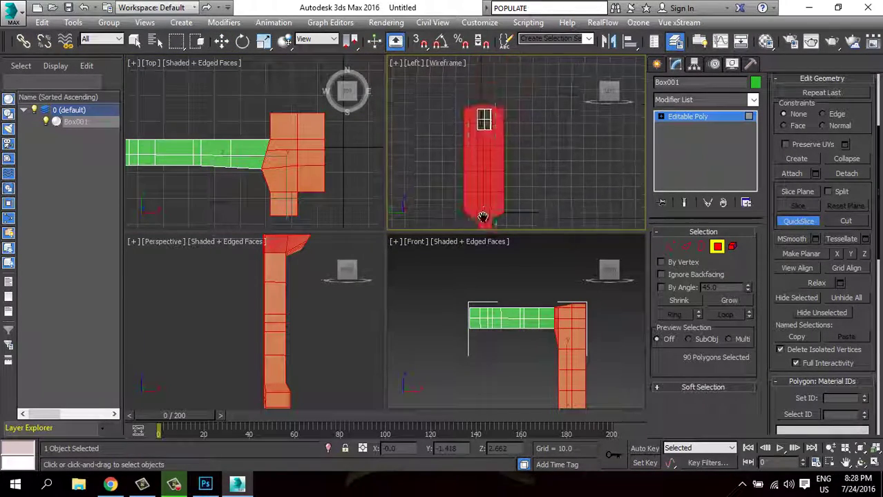
{"action": "left_click", "coordinate": [482, 84]}
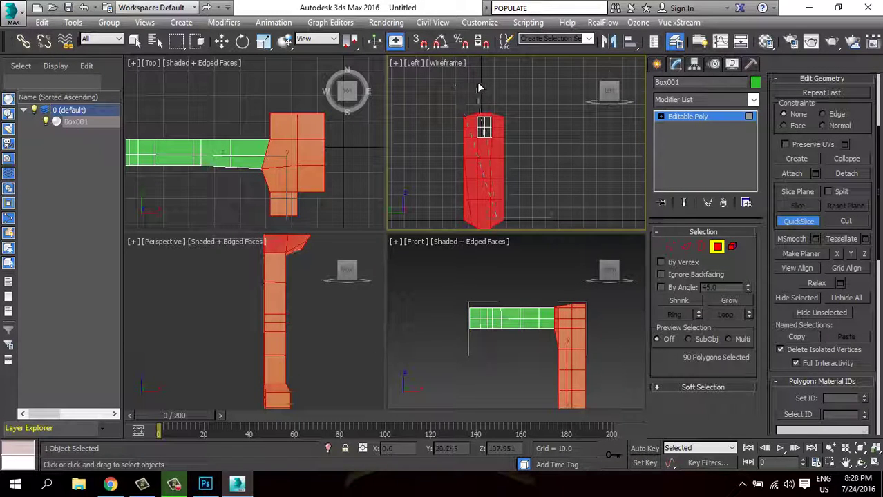
{"action": "left_click", "coordinate": [481, 82]}
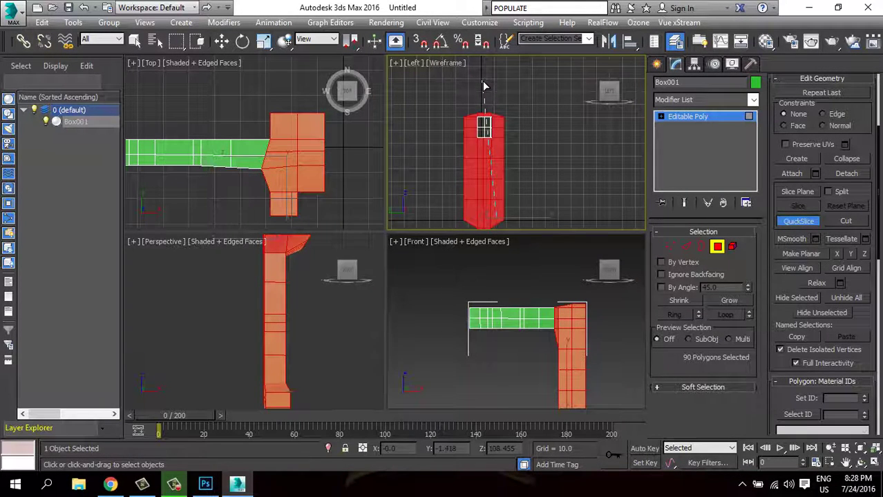
{"action": "key", "text": "w"}
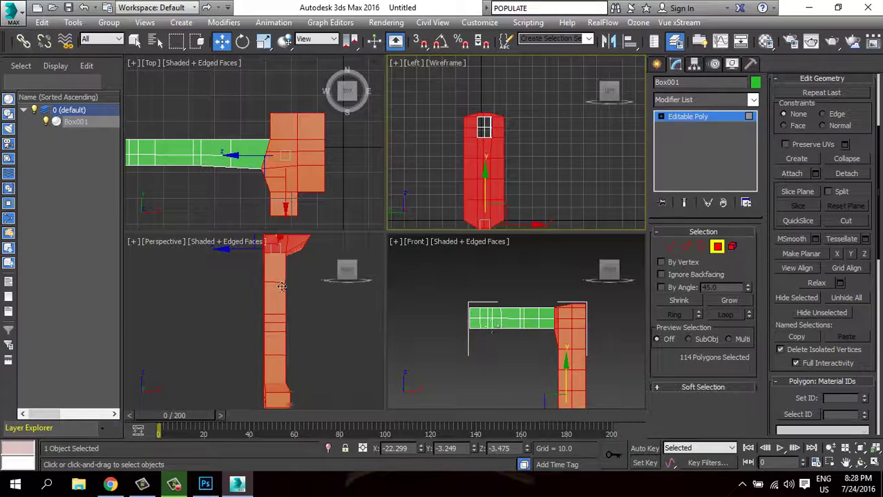
{"action": "right_click", "coordinate": [328, 323]}
Maximize Perspective, orbit under the arm, and Target Weld the stray vertex onto its neighbour.
{"action": "left_click", "coordinate": [872, 464]}
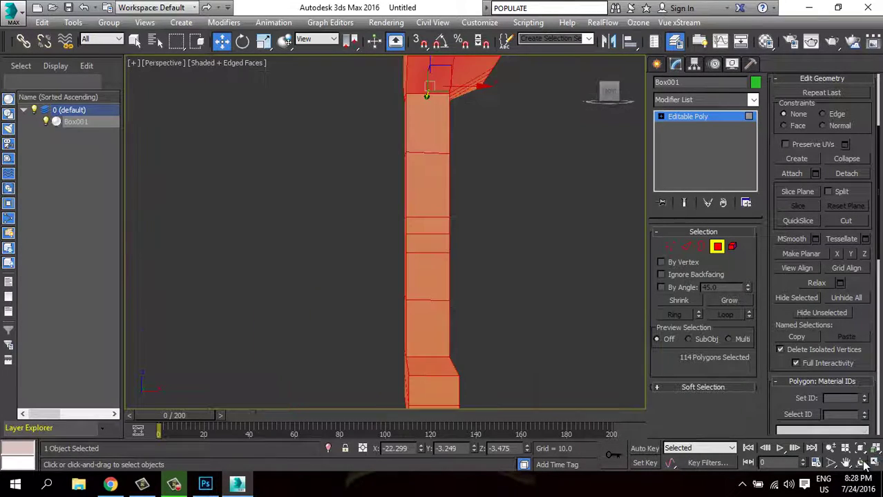
{"action": "left_click", "coordinate": [860, 462]}
{"action": "mouse_move", "coordinate": [465, 203]}
{"action": "left_mouse_down"}
{"action": "mouse_move", "coordinate": [477, 223]}
{"action": "mouse_move", "coordinate": [428, 249]}
{"action": "mouse_move", "coordinate": [429, 266]}
{"action": "mouse_move", "coordinate": [473, 249]}
{"action": "mouse_move", "coordinate": [487, 202]}
{"action": "mouse_move", "coordinate": [483, 187]}
{"action": "mouse_move", "coordinate": [446, 205]}
{"action": "mouse_move", "coordinate": [643, 231]}
{"action": "left_mouse_up"}
{"action": "left_click", "coordinate": [669, 247]}
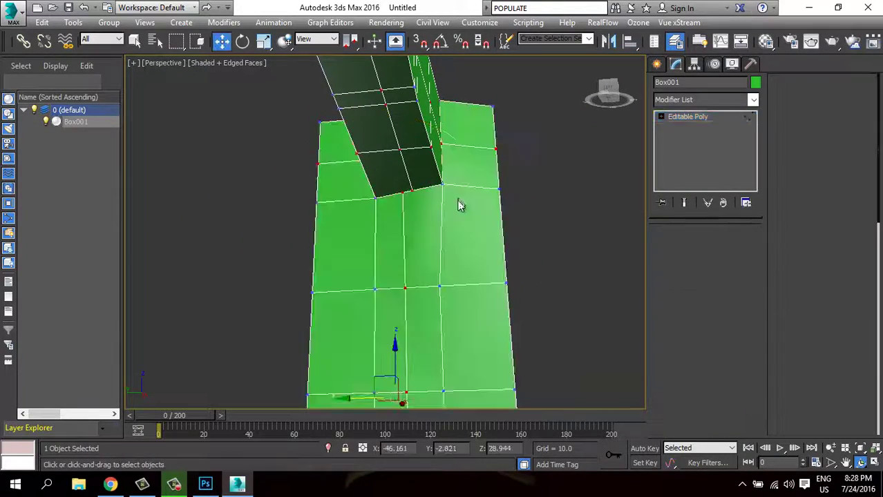
{"action": "right_click", "coordinate": [417, 199]}
{"action": "left_click", "coordinate": [445, 211]}
{"action": "left_click", "coordinate": [410, 192]}
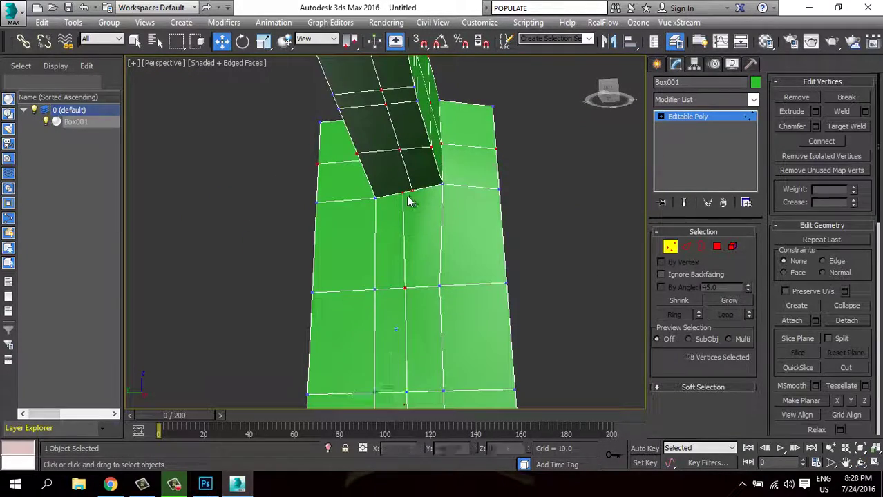
{"action": "right_click", "coordinate": [408, 188]}
{"action": "left_click", "coordinate": [390, 276]}
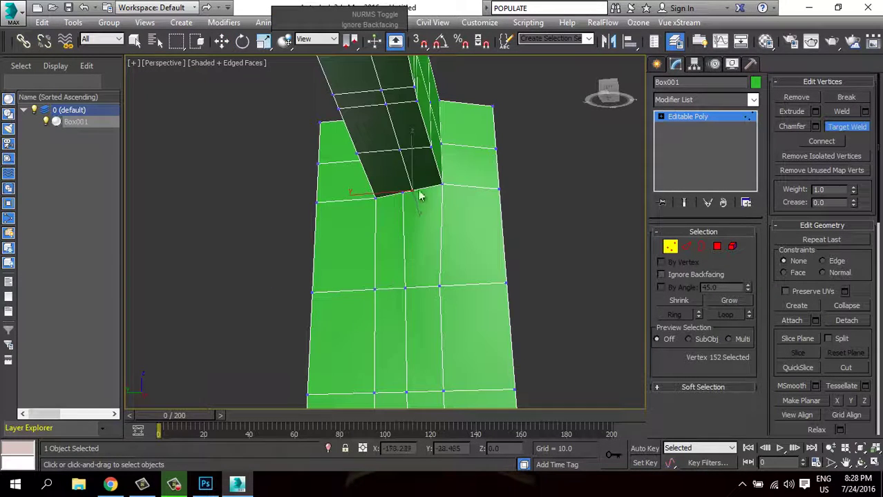
{"action": "left_click", "coordinate": [407, 193]}
{"action": "right_click", "coordinate": [422, 219]}
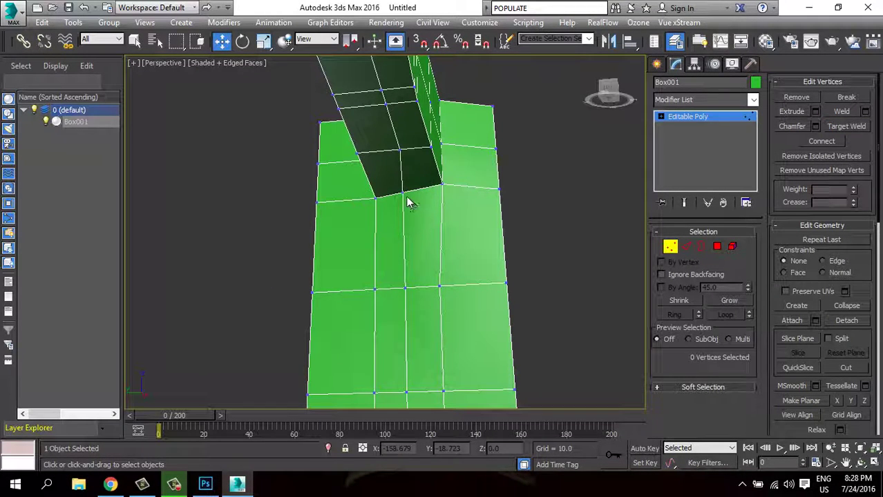
Target Weld the stray vertex on the top arm-body joint onto its neighbour.
{"action": "middle_click_drag", "start_coordinate": [440, 212], "coordinate": [456, 228], "text": "alt"}
{"action": "left_click", "coordinate": [849, 465]}
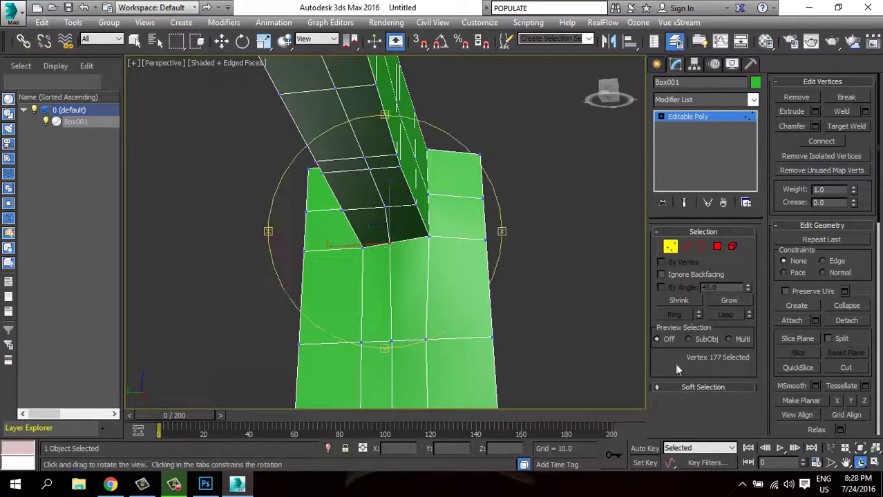
{"action": "left_click_drag", "start_coordinate": [387, 235], "coordinate": [415, 259]}
{"action": "left_click", "coordinate": [394, 166]}
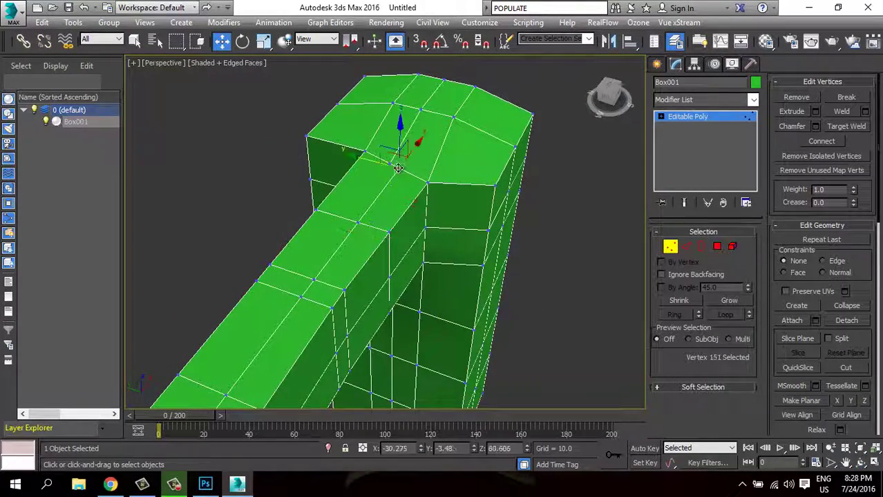
{"action": "right_click", "coordinate": [398, 172]}
{"action": "left_click", "coordinate": [363, 266]}
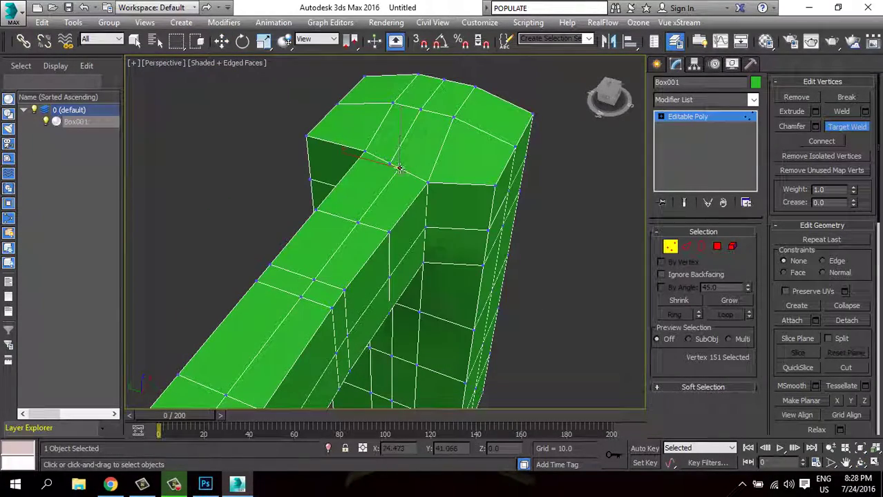
{"action": "left_click", "coordinate": [391, 166]}
{"action": "key", "text": "w"}
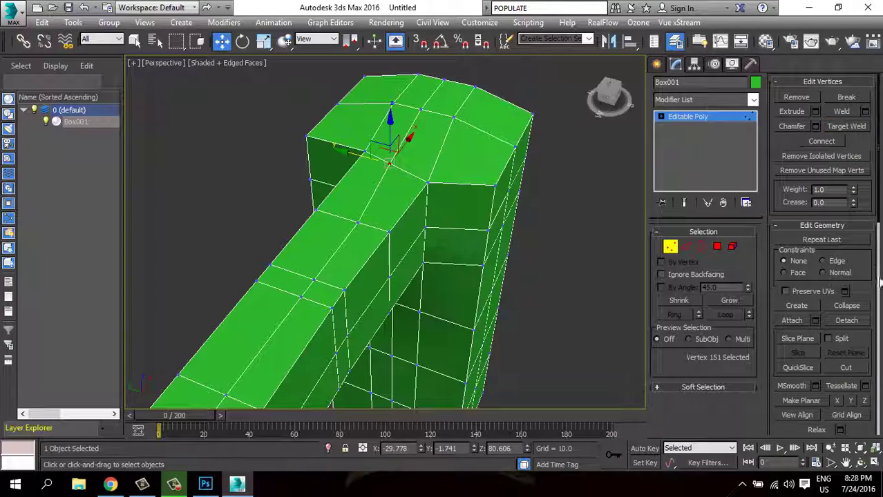
{"action": "scroll", "coordinate": [857, 258], "scroll_direction": "down", "scroll_amount": 1}
{"action": "scroll", "coordinate": [853, 207], "scroll_direction": "up", "scroll_amount": 1}
{"action": "middle_click_drag", "start_coordinate": [468, 225], "coordinate": [469, 209], "text": "alt"}
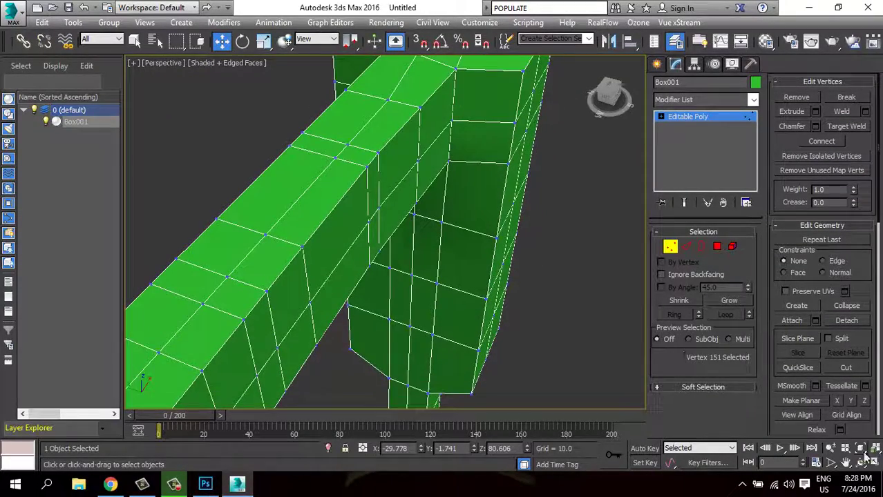
{"action": "left_click", "coordinate": [849, 462]}
{"action": "left_click_drag", "start_coordinate": [371, 210], "coordinate": [638, 250]}
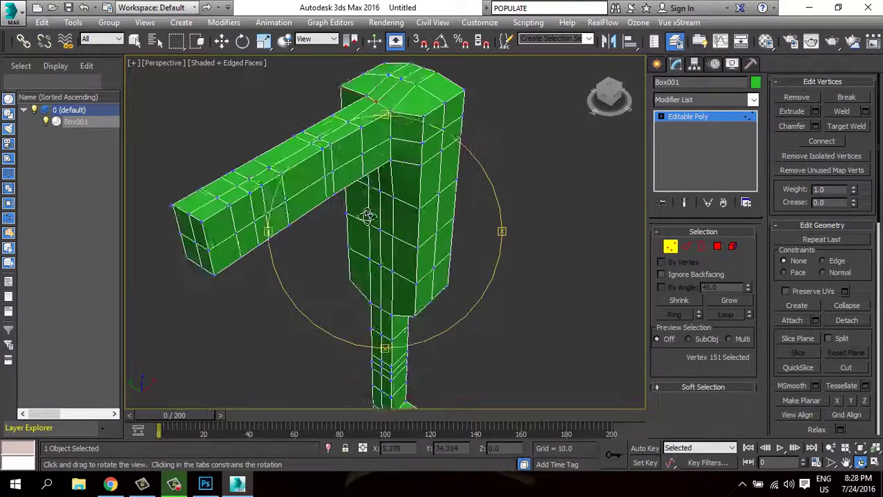
In Edge mode, pick an arm edge and expand it with Loop, retrying at the arm's end.
{"action": "left_click", "coordinate": [686, 247]}
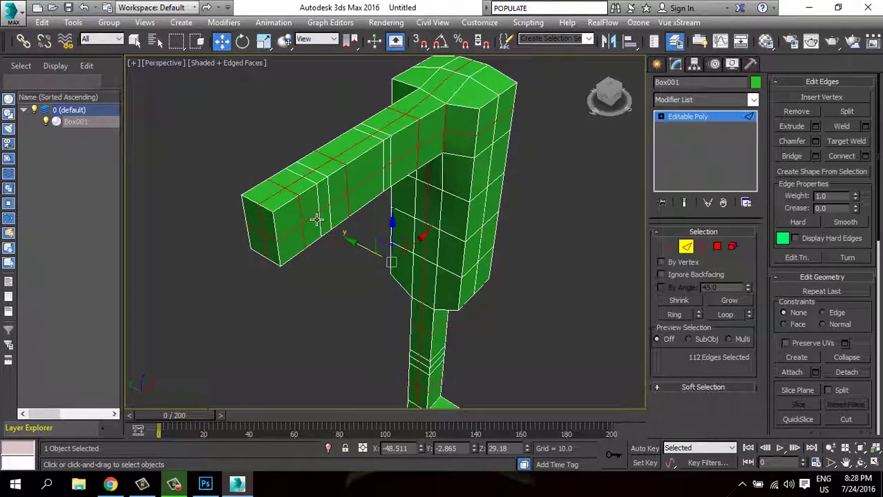
{"action": "key", "text": "w"}
{"action": "left_click", "coordinate": [376, 178]}
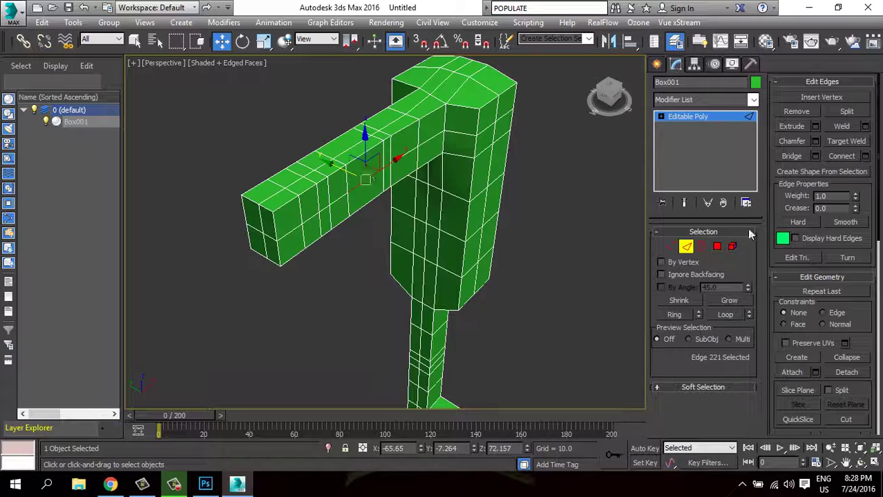
{"action": "left_click", "coordinate": [734, 317]}
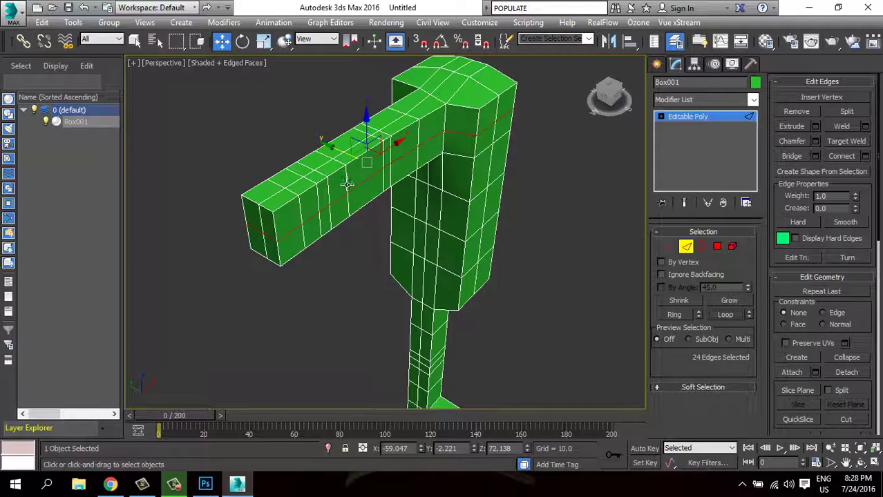
{"action": "middle_click_drag", "start_coordinate": [348, 185], "coordinate": [277, 222], "text": "alt"}
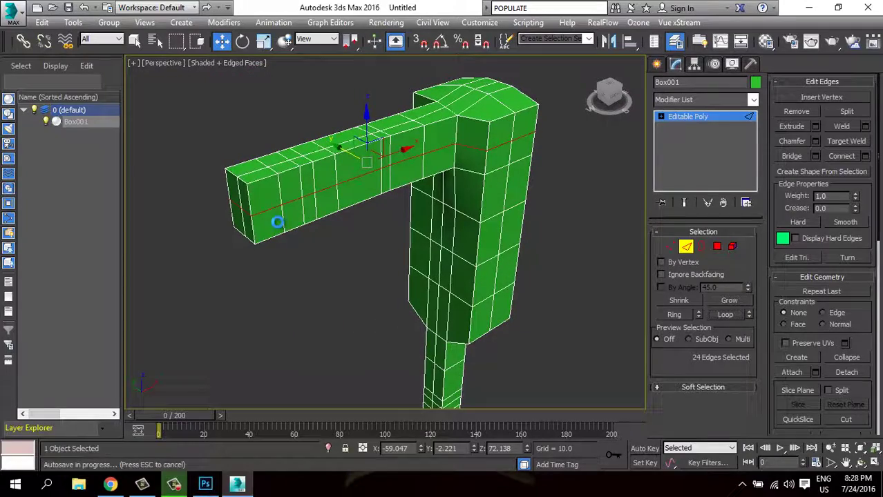
{"action": "left_click", "coordinate": [267, 202]}
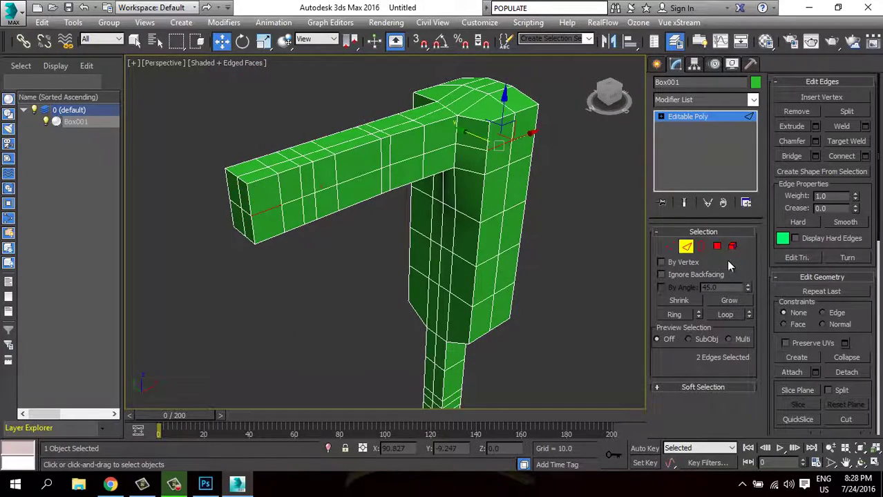
{"action": "left_click", "coordinate": [735, 316]}
{"action": "mouse_move", "coordinate": [449, 223]}
{"action": "middle_mouse_down", "text": "alt"}
{"action": "mouse_move", "coordinate": [556, 206]}
{"action": "mouse_move", "coordinate": [387, 207]}
{"action": "middle_mouse_up", "text": "alt"}
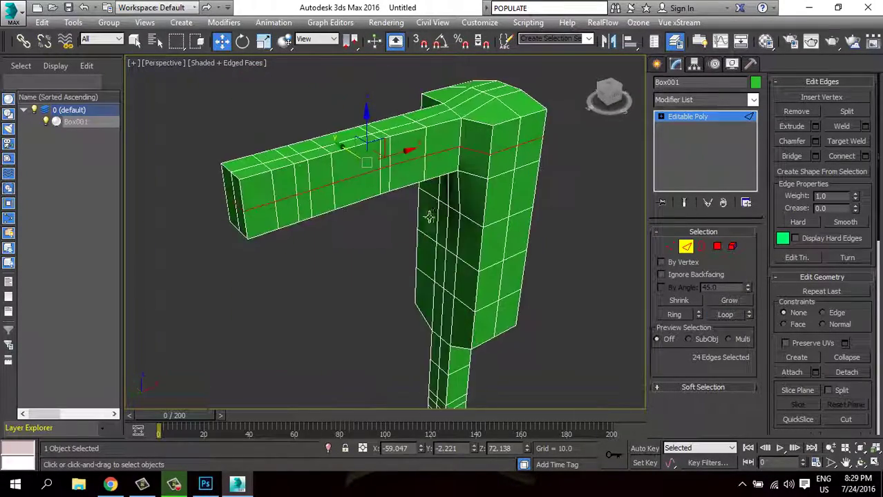
Add individual edges along the top of the arm to the selection.
{"action": "left_click", "coordinate": [278, 202]}
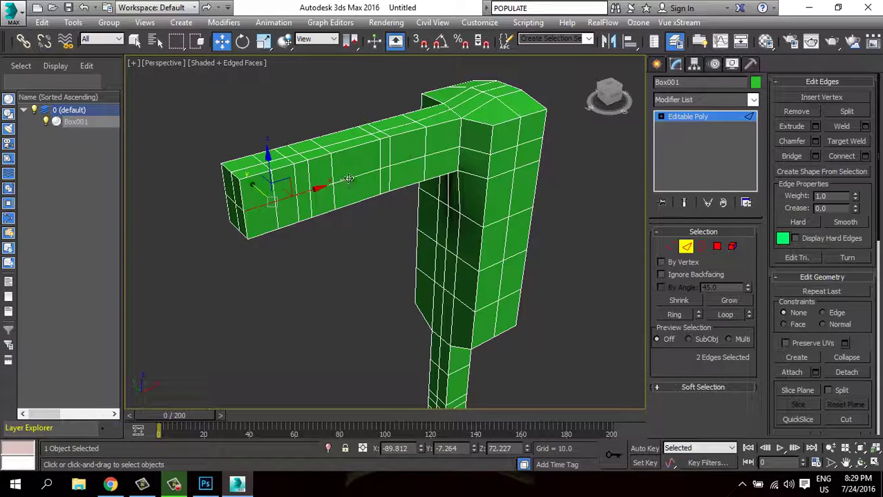
{"action": "left_click", "coordinate": [411, 163], "text": "ctrl"}
{"action": "left_click", "coordinate": [448, 150], "text": "ctrl"}
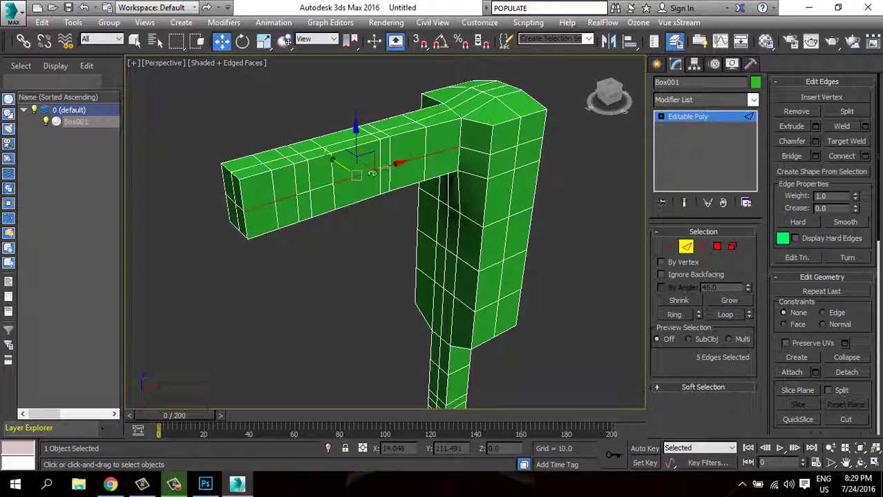
{"action": "scroll", "coordinate": [332, 203], "scroll_direction": "up", "scroll_amount": 3}
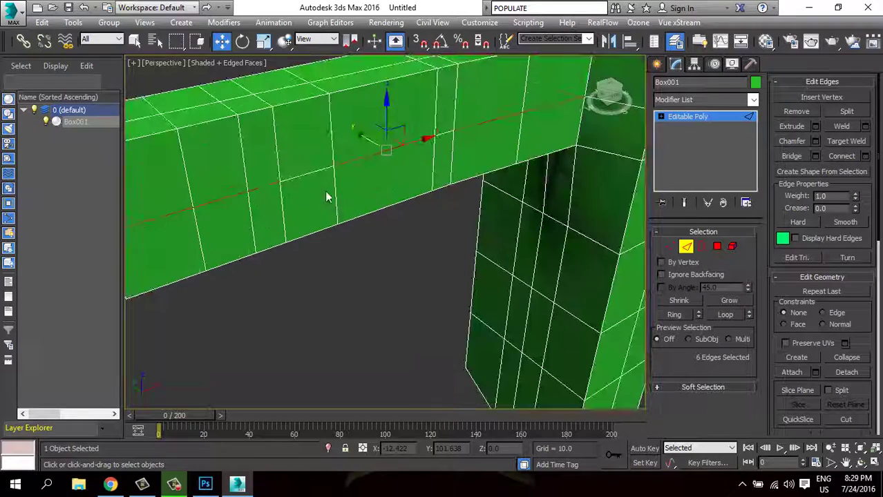
{"action": "left_click", "coordinate": [311, 175], "text": "ctrl"}
{"action": "left_click", "coordinate": [446, 145], "text": "ctrl"}
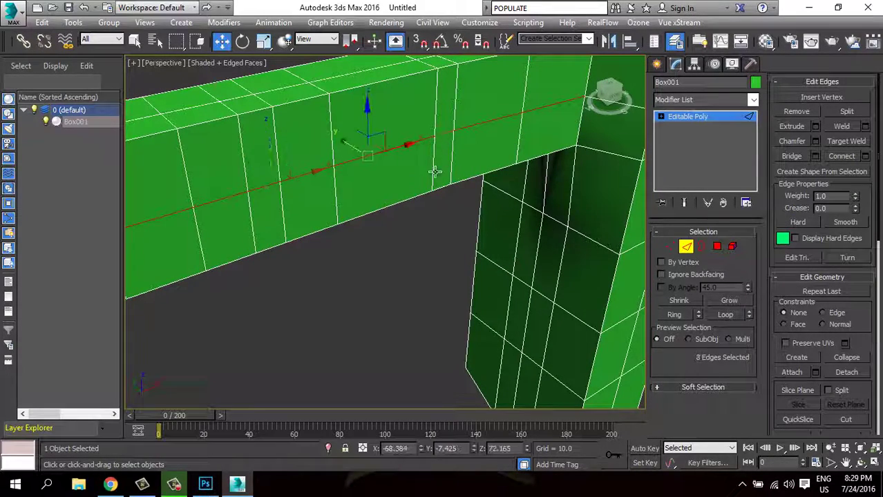
{"action": "scroll", "coordinate": [350, 146], "scroll_direction": "down", "scroll_amount": 2}
{"action": "scroll", "coordinate": [352, 156], "scroll_direction": "down", "scroll_amount": 1}
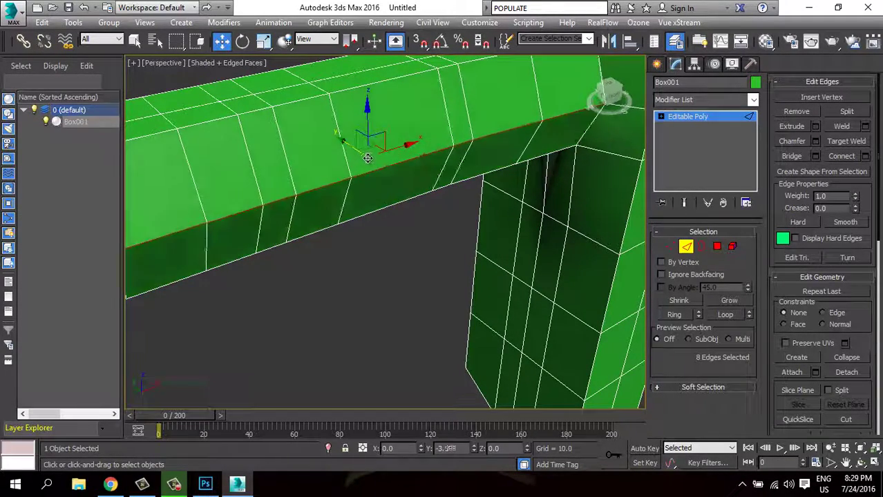
{"action": "scroll", "coordinate": [366, 194], "scroll_direction": "down", "scroll_amount": 3}
{"action": "middle_click_drag", "start_coordinate": [369, 199], "coordinate": [453, 195], "text": "alt"}
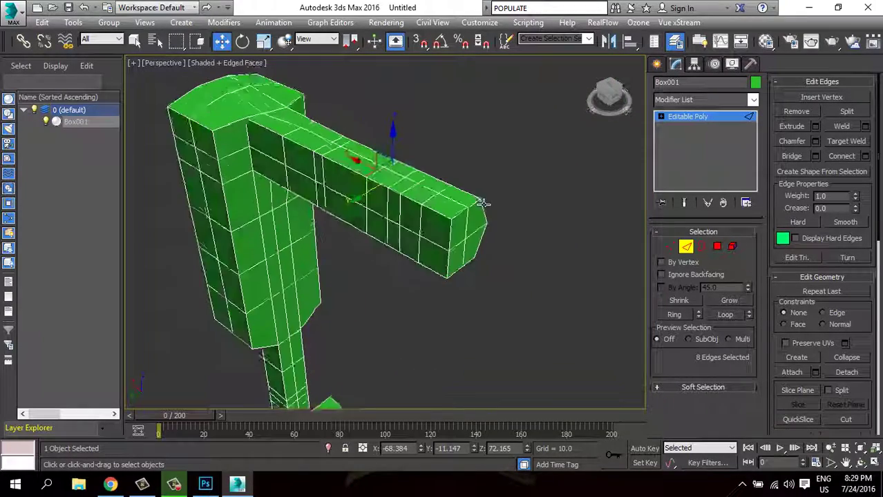
Add junction and underside edges, then expand an arm edge into a full loop.
{"action": "left_click", "coordinate": [315, 155]}
{"action": "left_click", "coordinate": [326, 162], "text": "ctrl"}
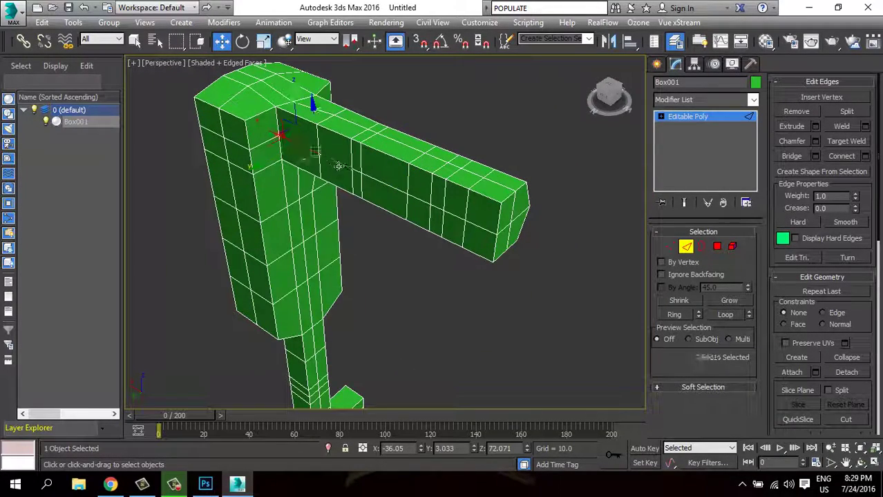
{"action": "left_click", "coordinate": [419, 204], "text": "ctrl"}
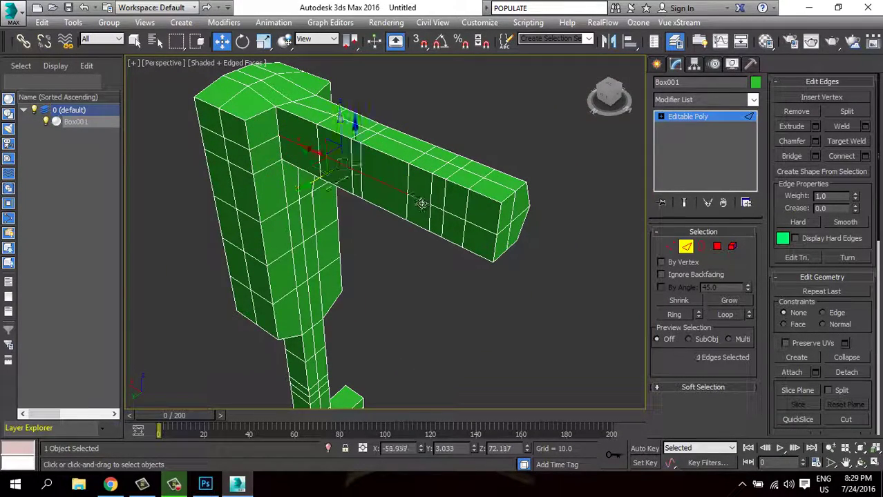
{"action": "left_click", "coordinate": [456, 219], "text": "ctrl"}
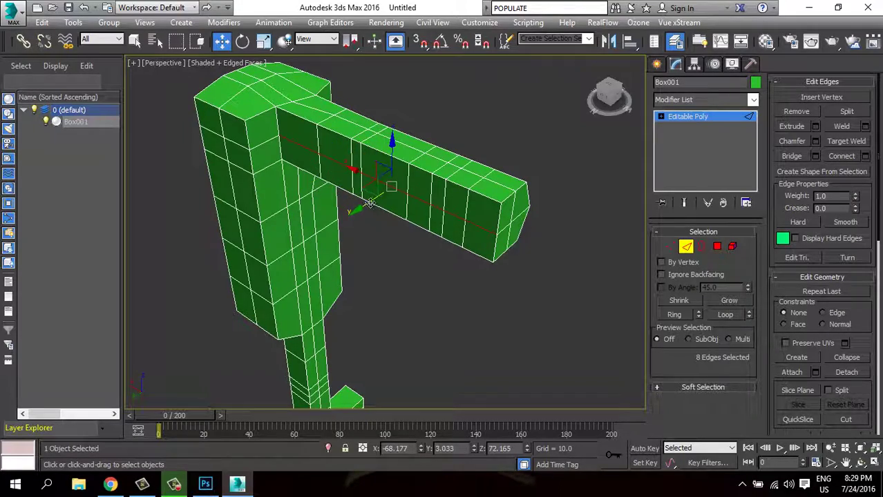
{"action": "left_click", "coordinate": [360, 207], "text": "ctrl"}
{"action": "mouse_move", "coordinate": [360, 206]}
{"action": "middle_mouse_down", "text": "alt"}
{"action": "mouse_move", "coordinate": [378, 221]}
{"action": "mouse_move", "coordinate": [376, 207]}
{"action": "mouse_move", "coordinate": [325, 196]}
{"action": "mouse_move", "coordinate": [301, 181]}
{"action": "middle_mouse_up", "text": "alt"}
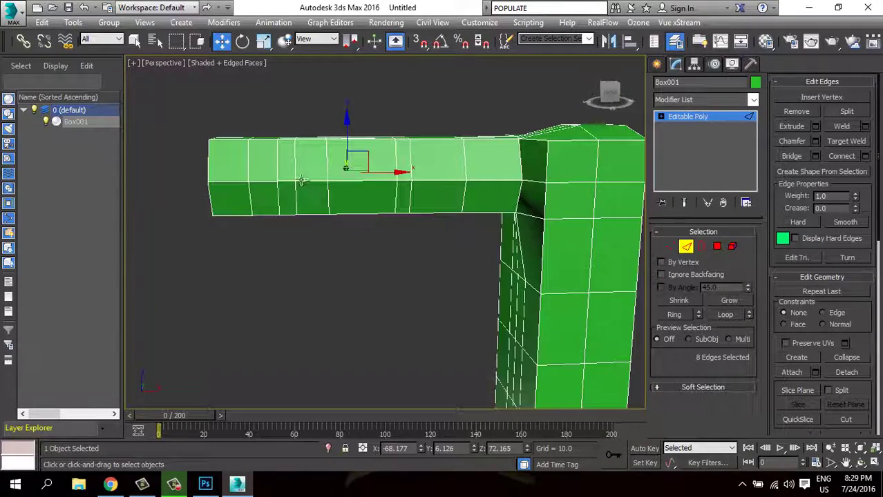
{"action": "left_click", "coordinate": [296, 172]}
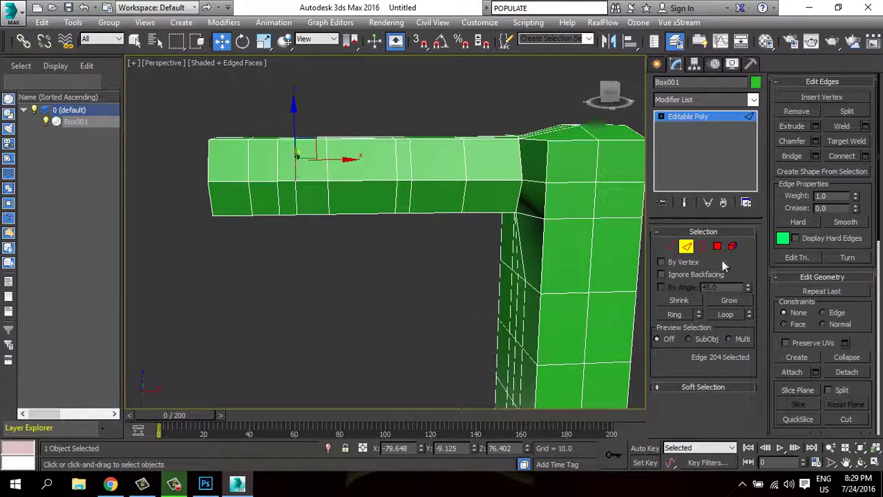
{"action": "left_click", "coordinate": [724, 315]}
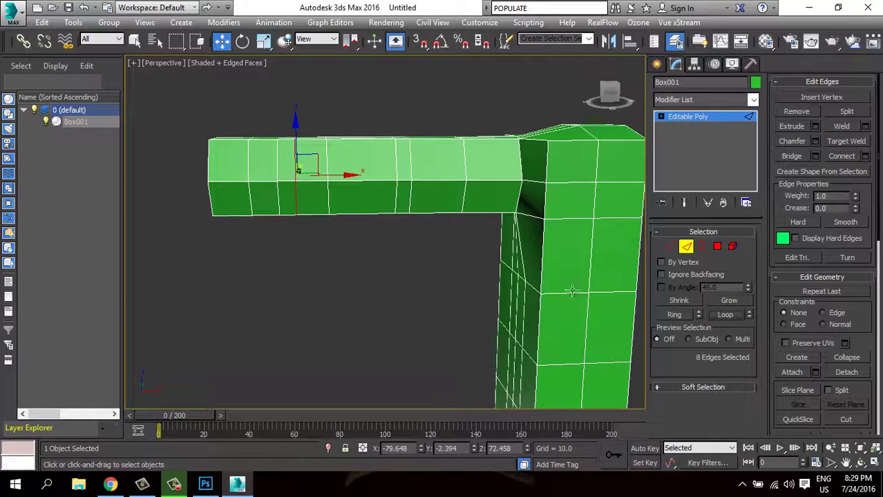
{"action": "middle_click_drag", "start_coordinate": [415, 235], "coordinate": [391, 242], "text": "alt"}
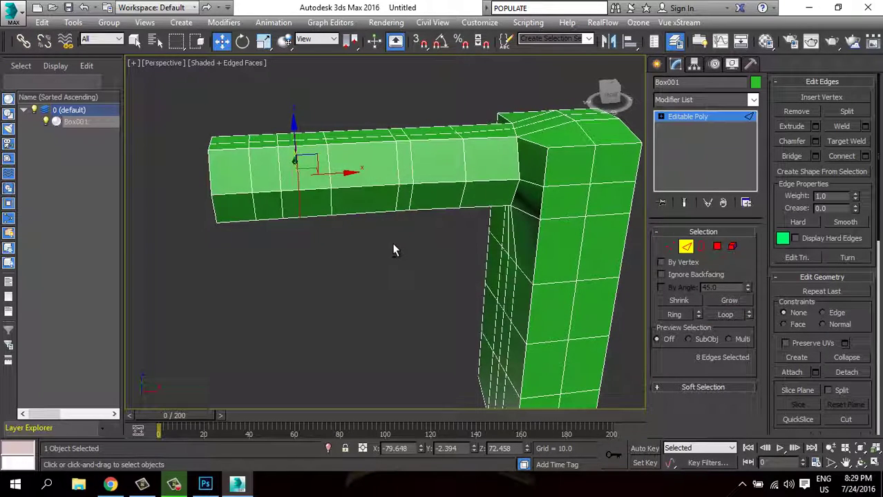
Uniform-scale the selected arm edge loop inward to pinch the arm.
{"action": "left_click", "coordinate": [264, 40]}
{"action": "mouse_move", "coordinate": [297, 166]}
{"action": "left_mouse_down"}
{"action": "mouse_move", "coordinate": [291, 194]}
{"action": "mouse_move", "coordinate": [310, 193]}
{"action": "left_mouse_up"}
{"action": "middle_click_drag", "start_coordinate": [309, 194], "coordinate": [280, 181], "text": "alt"}
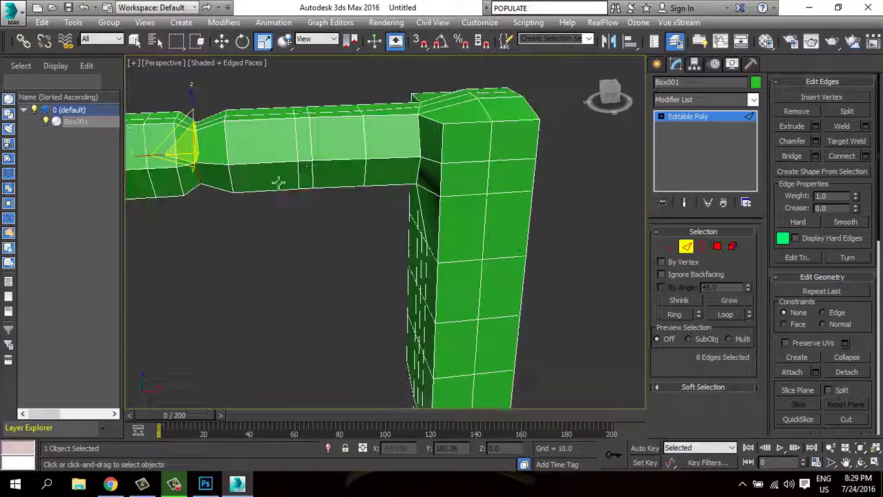
Select the next edge loop further along the arm plus the edges at its tip.
{"action": "left_click", "coordinate": [298, 141]}
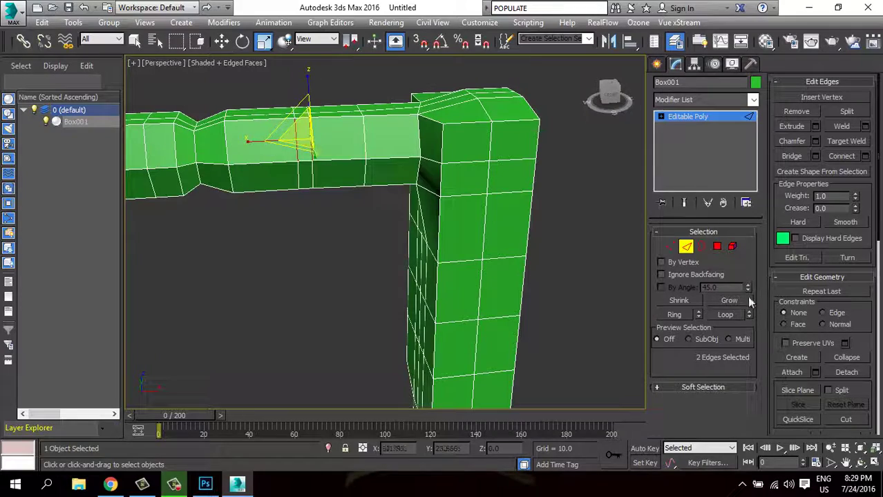
{"action": "left_click", "coordinate": [718, 315]}
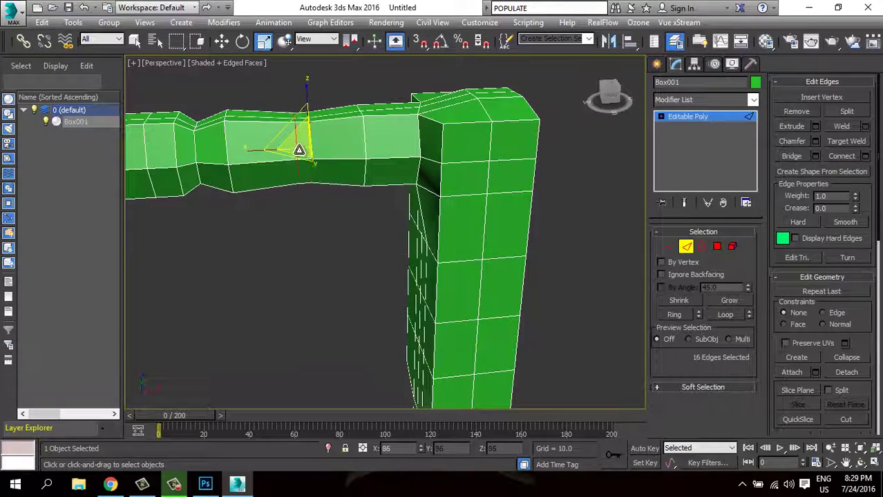
{"action": "middle_click_drag", "start_coordinate": [300, 149], "coordinate": [375, 176]}
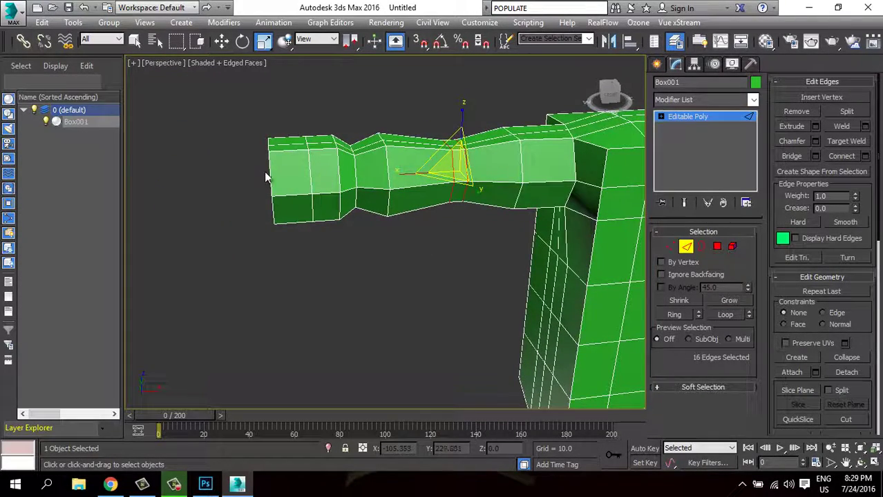
{"action": "left_click", "coordinate": [264, 171]}
{"action": "middle_click_drag", "start_coordinate": [543, 279], "coordinate": [366, 209], "text": "alt"}
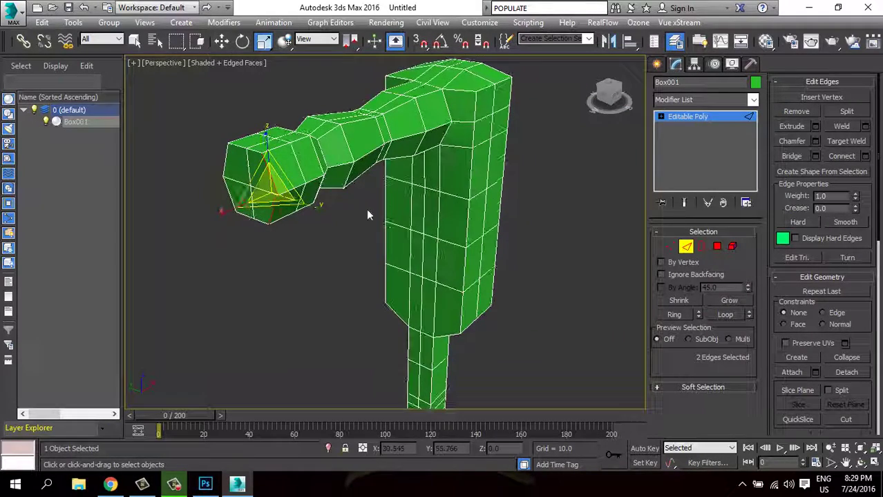
{"action": "left_click", "coordinate": [271, 183], "text": "ctrl"}
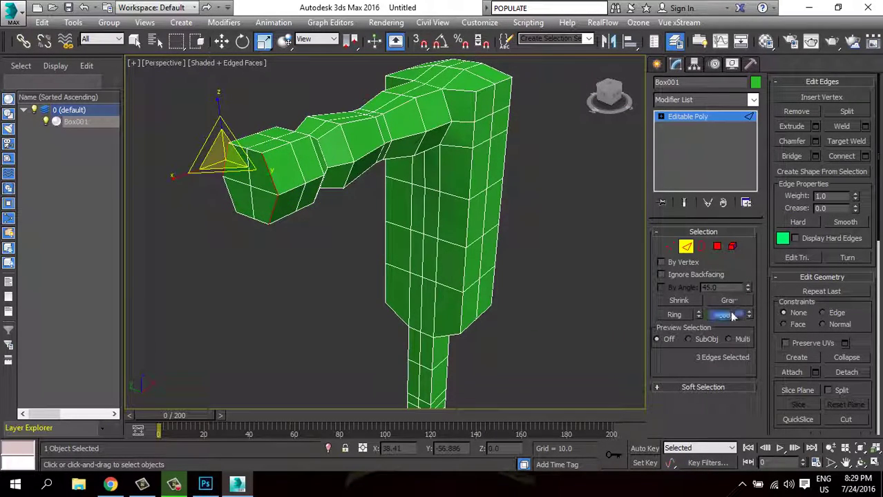
{"action": "left_click", "coordinate": [734, 316]}
{"action": "left_click", "coordinate": [232, 203], "text": "ctrl"}
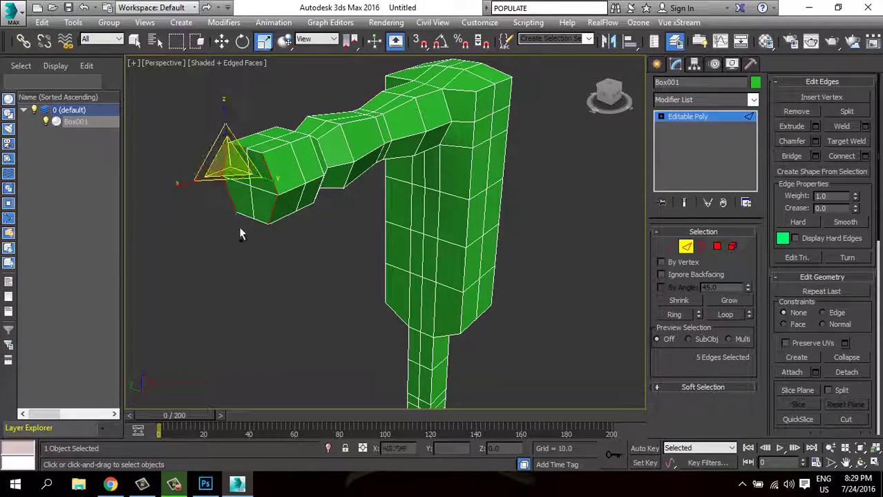
{"action": "left_click", "coordinate": [242, 214], "text": "ctrl"}
In Polygon mode, select the polygons on the arm's tip.
{"action": "left_click", "coordinate": [717, 247]}
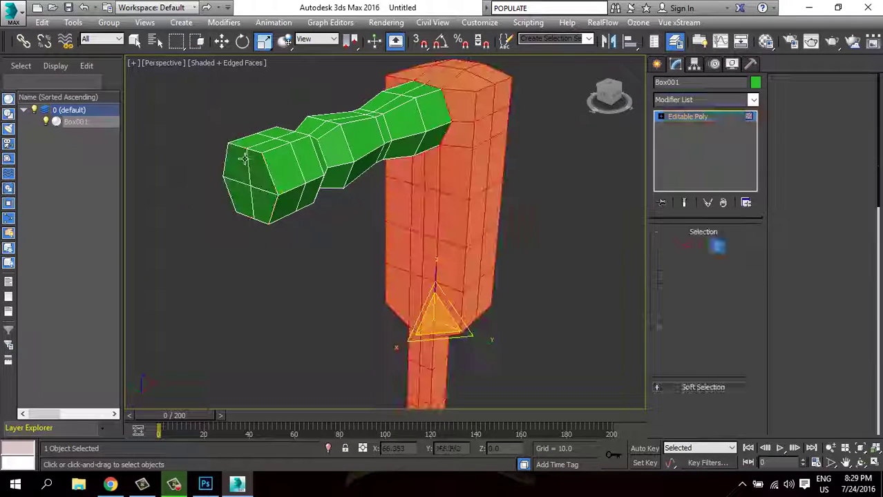
{"action": "left_click", "coordinate": [237, 154]}
{"action": "left_click", "coordinate": [248, 202]}
{"action": "left_click", "coordinate": [235, 181], "text": "ctrl"}
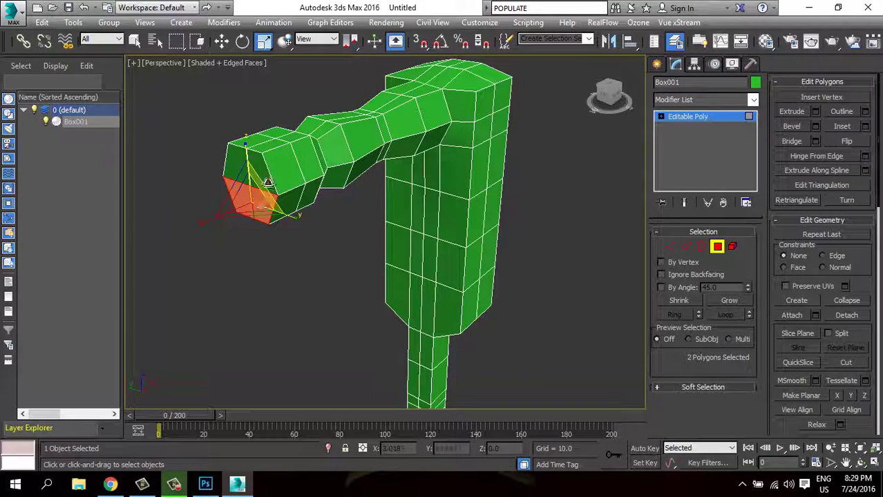
{"action": "left_click", "coordinate": [231, 197], "text": "ctrl"}
{"action": "left_click", "coordinate": [252, 160], "text": "ctrl"}
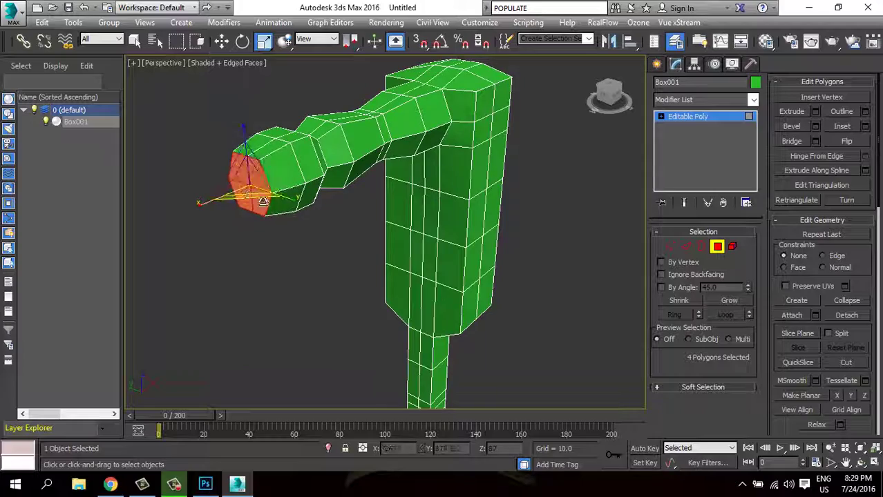
Orbit to the post and return Box001 to Editable Poly object level.
{"action": "mouse_move", "coordinate": [304, 263]}
{"action": "middle_mouse_down", "text": "alt"}
{"action": "mouse_move", "coordinate": [300, 220]}
{"action": "mouse_move", "coordinate": [310, 191]}
{"action": "mouse_move", "coordinate": [309, 219]}
{"action": "mouse_move", "coordinate": [325, 221]}
{"action": "middle_mouse_up", "text": "alt"}
{"action": "scroll", "coordinate": [299, 220], "scroll_direction": "down", "scroll_amount": 5}
{"action": "scroll", "coordinate": [313, 203], "scroll_direction": "up", "scroll_amount": 5}
{"action": "scroll", "coordinate": [452, 269], "scroll_direction": "up", "scroll_amount": 3}
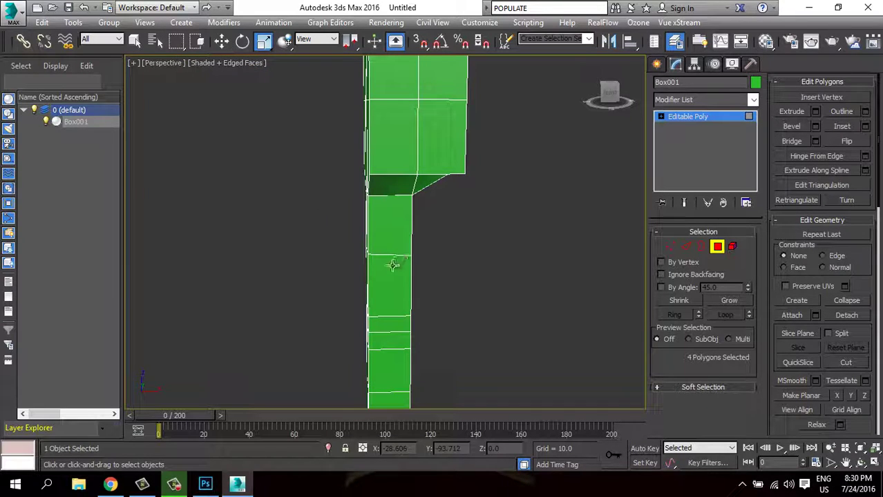
{"action": "left_click", "coordinate": [668, 247]}
{"action": "mouse_move", "coordinate": [456, 256]}
{"action": "middle_mouse_down", "text": "alt"}
{"action": "mouse_move", "coordinate": [528, 280]}
{"action": "mouse_move", "coordinate": [553, 228]}
{"action": "middle_mouse_up", "text": "alt"}
{"action": "left_click", "coordinate": [686, 116]}
{"action": "mouse_move", "coordinate": [433, 250]}
{"action": "middle_mouse_down", "text": "alt"}
{"action": "mouse_move", "coordinate": [434, 281]}
{"action": "mouse_move", "coordinate": [370, 292]}
{"action": "mouse_move", "coordinate": [354, 320]}
{"action": "mouse_move", "coordinate": [375, 256]}
{"action": "mouse_move", "coordinate": [401, 269]}
{"action": "mouse_move", "coordinate": [405, 302]}
{"action": "mouse_move", "coordinate": [415, 276]}
{"action": "middle_mouse_up", "text": "alt"}
{"action": "scroll", "coordinate": [391, 285], "scroll_direction": "up", "scroll_amount": 3}
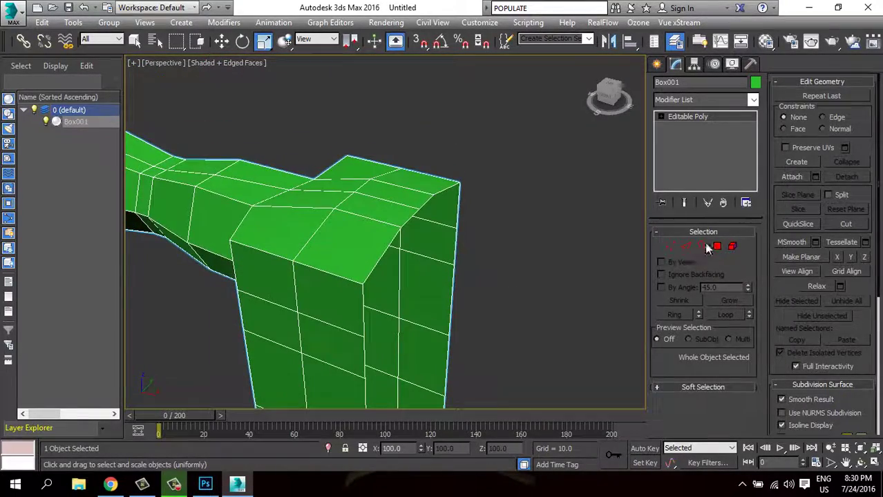
Extrude the post's two top faces upward and leave Polygon mode.
{"action": "left_click", "coordinate": [717, 247]}
{"action": "left_click", "coordinate": [399, 197]}
{"action": "left_click", "coordinate": [364, 204], "text": "ctrl"}
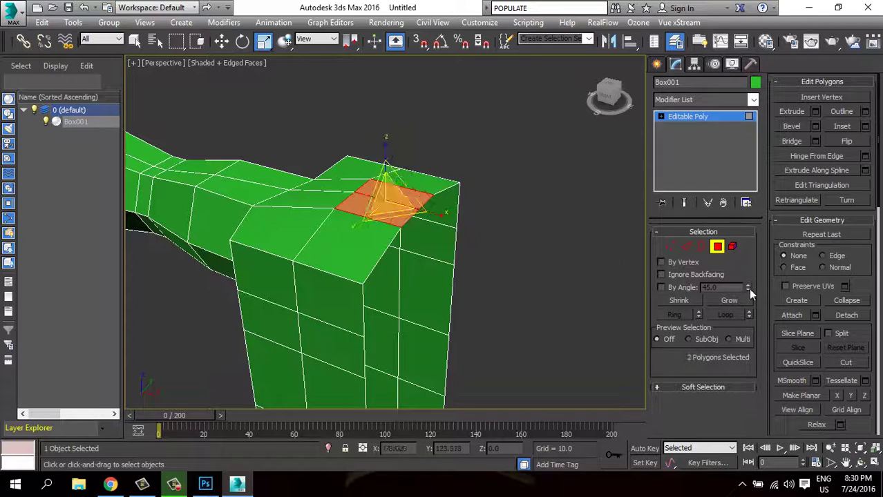
{"action": "left_click", "coordinate": [791, 112]}
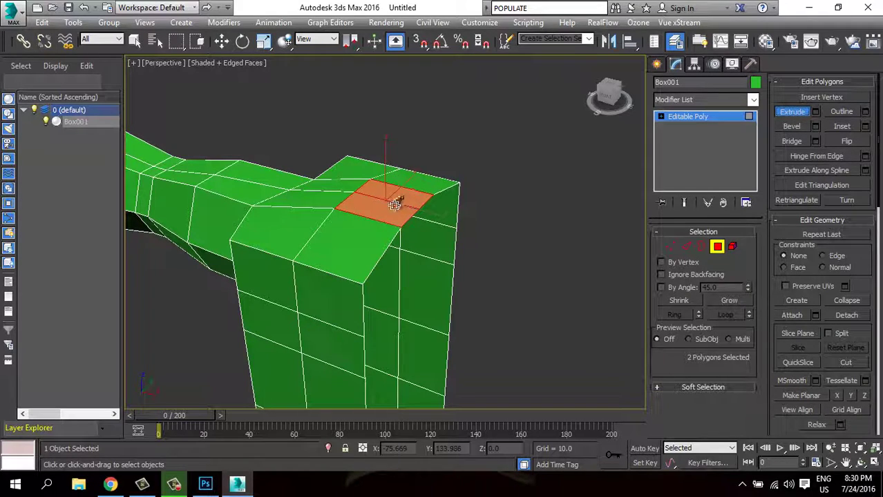
{"action": "left_click_drag", "start_coordinate": [394, 204], "coordinate": [398, 176]}
{"action": "right_click", "coordinate": [397, 180]}
{"action": "middle_click_drag", "start_coordinate": [396, 183], "coordinate": [446, 198], "text": "alt"}
{"action": "left_click", "coordinate": [717, 247]}
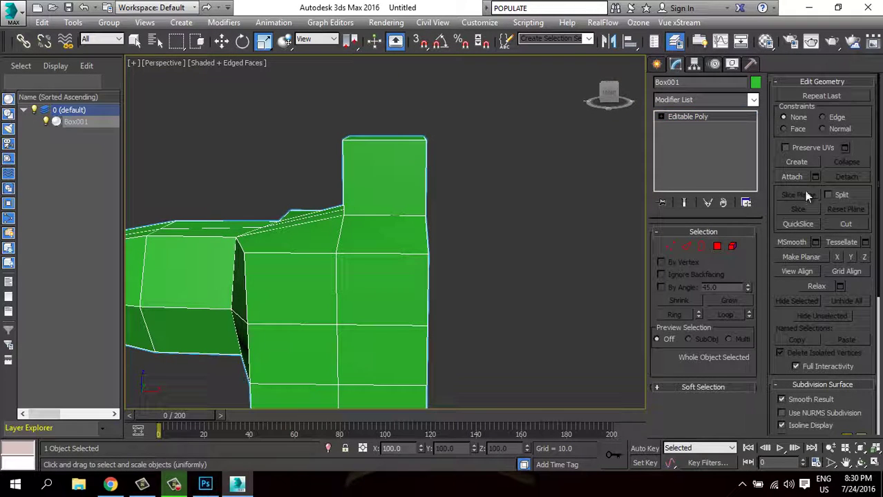
QuickSlice a horizontal edge across the head block, then switch to Scale.
{"action": "mouse_move", "coordinate": [282, 164]}
{"action": "middle_mouse_down", "text": "alt"}
{"action": "mouse_move", "coordinate": [337, 173]}
{"action": "mouse_move", "coordinate": [296, 171]}
{"action": "middle_mouse_up", "text": "alt"}
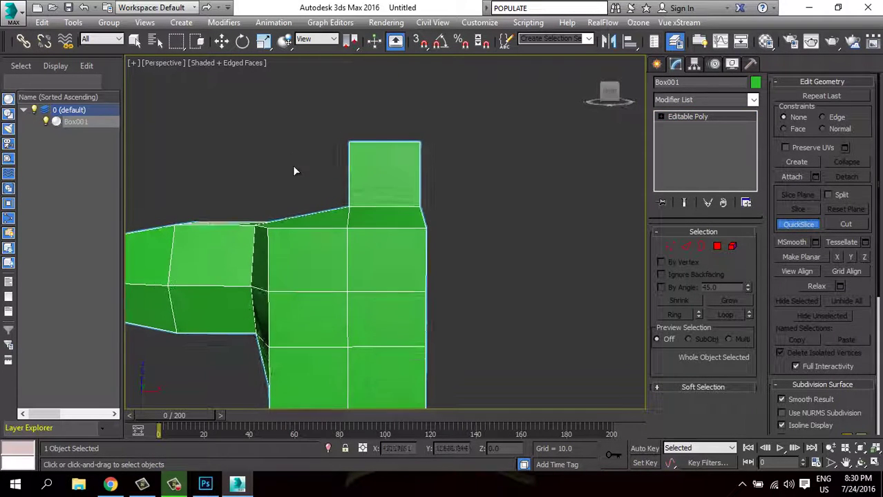
{"action": "left_click", "coordinate": [290, 166]}
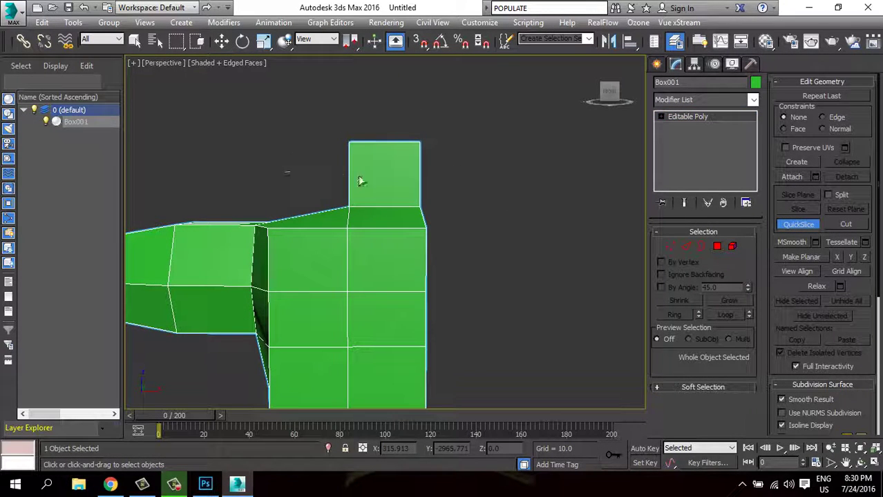
{"action": "key", "text": "r"}
{"action": "mouse_move", "coordinate": [487, 204]}
{"action": "middle_mouse_down", "text": "alt"}
{"action": "mouse_move", "coordinate": [511, 213]}
{"action": "mouse_move", "coordinate": [418, 221]}
{"action": "middle_mouse_up", "text": "alt"}
Select four head-block faces, deselect them with Ctrl+D, and exit Polygon mode.
{"action": "left_click", "coordinate": [717, 246]}
{"action": "left_click", "coordinate": [345, 156]}
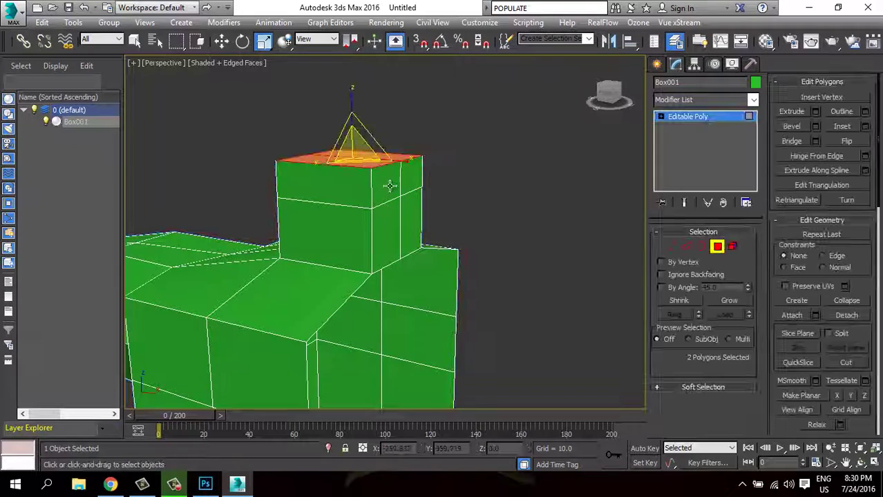
{"action": "left_click", "coordinate": [383, 181]}
{"action": "left_click", "coordinate": [386, 234], "text": "ctrl"}
{"action": "left_click", "coordinate": [417, 228], "text": "ctrl"}
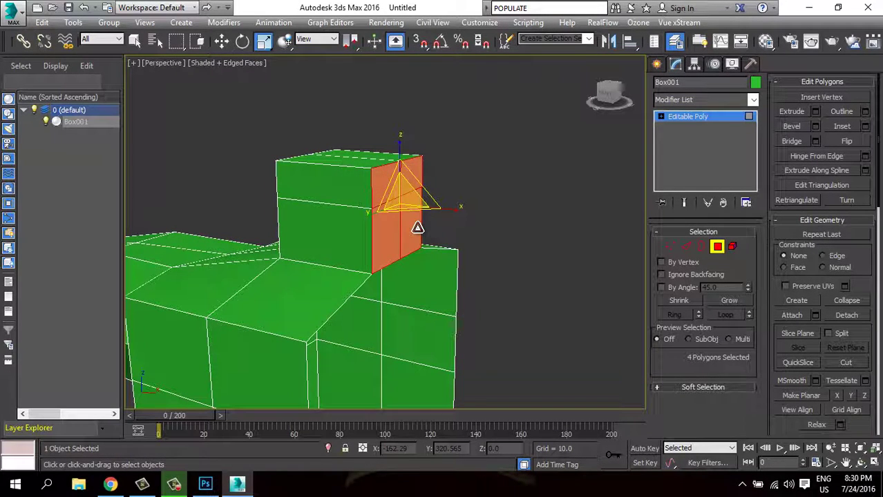
{"action": "key", "text": "ctrl+d"}
{"action": "left_click", "coordinate": [717, 247]}
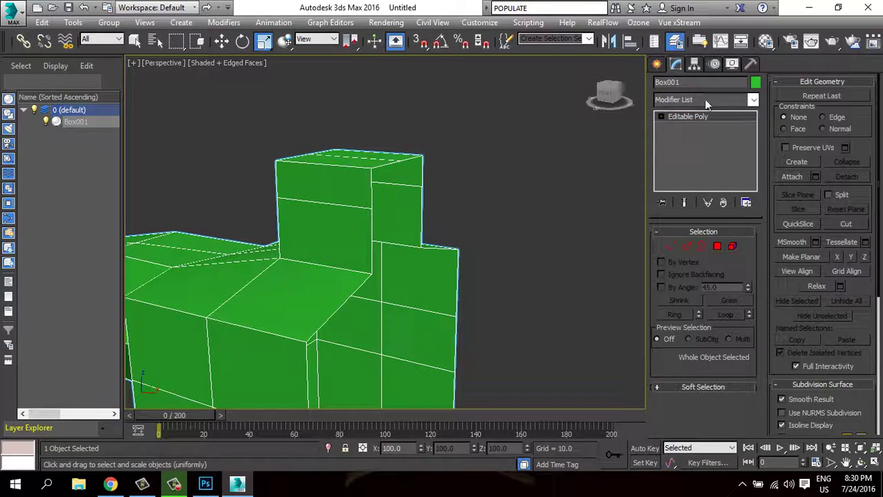
Add a Symmetry modifier to Box001 with Flip checked, so the half-mesh mirrors into a full figure.
{"action": "left_click", "coordinate": [753, 100]}
{"action": "scroll", "coordinate": [705, 242], "scroll_direction": "down", "scroll_amount": 10}
{"action": "scroll", "coordinate": [719, 276], "scroll_direction": "down", "scroll_amount": 10}
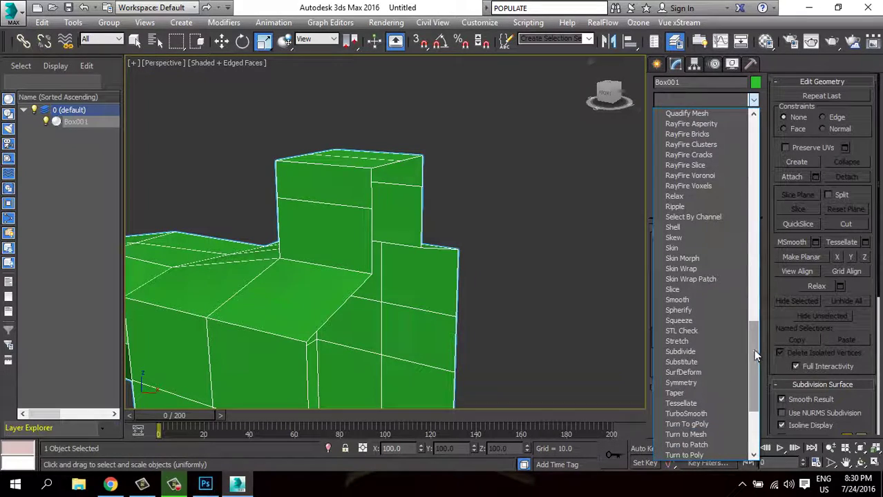
{"action": "left_click", "coordinate": [704, 383]}
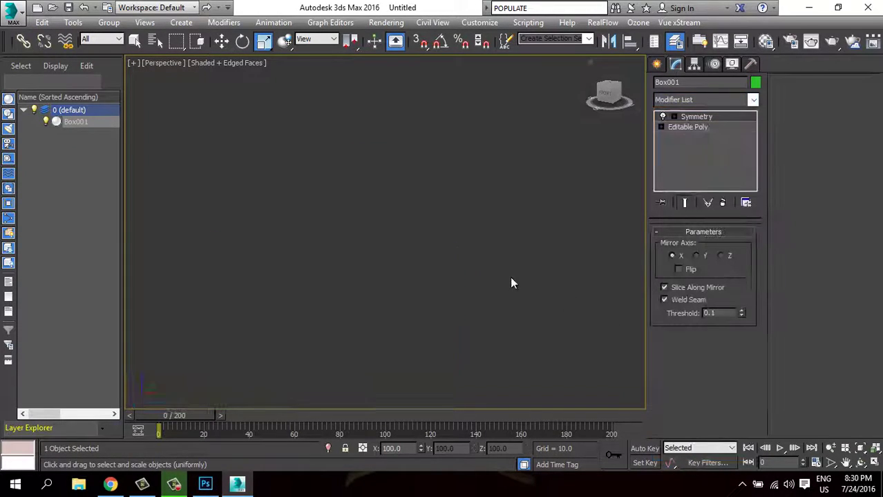
{"action": "left_click", "coordinate": [678, 270]}
{"action": "scroll", "coordinate": [525, 269], "scroll_direction": "down", "scroll_amount": 5}
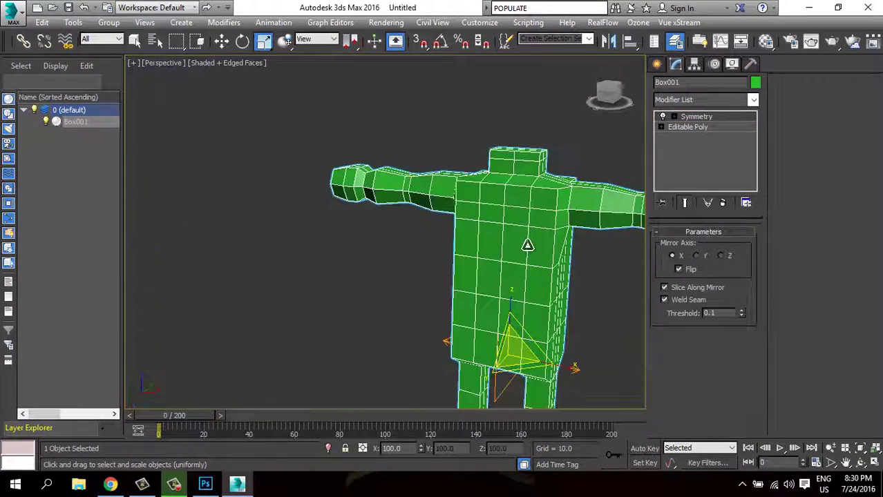
{"action": "mouse_move", "coordinate": [528, 246]}
{"action": "middle_mouse_down", "text": "alt"}
{"action": "mouse_move", "coordinate": [535, 253]}
{"action": "mouse_move", "coordinate": [522, 270]}
{"action": "mouse_move", "coordinate": [477, 239]}
{"action": "mouse_move", "coordinate": [525, 240]}
{"action": "mouse_move", "coordinate": [498, 252]}
{"action": "mouse_move", "coordinate": [451, 241]}
{"action": "mouse_move", "coordinate": [522, 256]}
{"action": "middle_mouse_up", "text": "alt"}
{"action": "scroll", "coordinate": [541, 257], "scroll_direction": "up", "scroll_amount": 2}
{"action": "scroll", "coordinate": [469, 235], "scroll_direction": "down", "scroll_amount": 3}
Show the Front view maximized with Alt+W, centred on the figure, with the home grid on.
{"action": "left_click", "coordinate": [875, 448]}
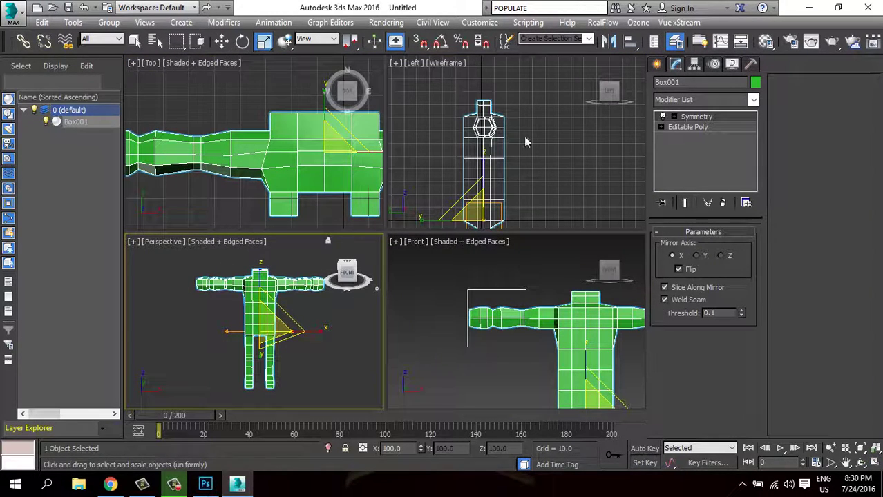
{"action": "right_click", "coordinate": [438, 291]}
{"action": "key", "text": "alt+w"}
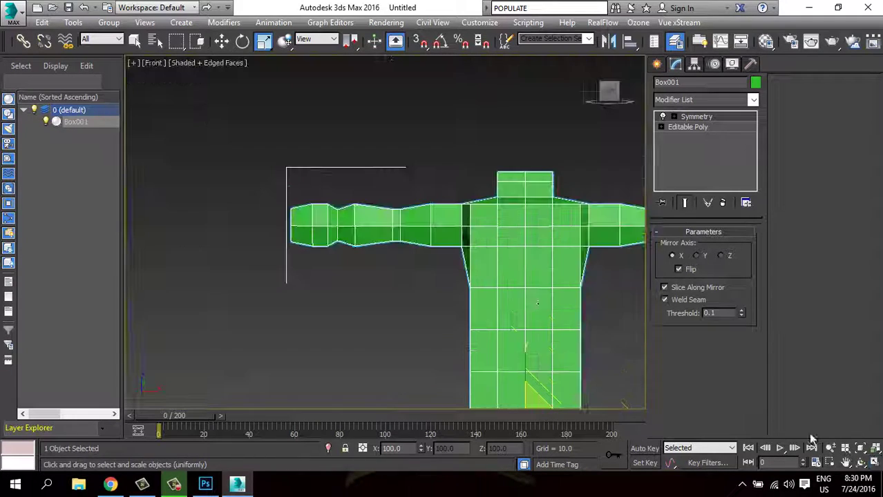
{"action": "scroll", "coordinate": [389, 226], "scroll_direction": "down", "scroll_amount": 1}
{"action": "scroll", "coordinate": [398, 229], "scroll_direction": "up", "scroll_amount": 1}
{"action": "scroll", "coordinate": [387, 225], "scroll_direction": "down", "scroll_amount": 3}
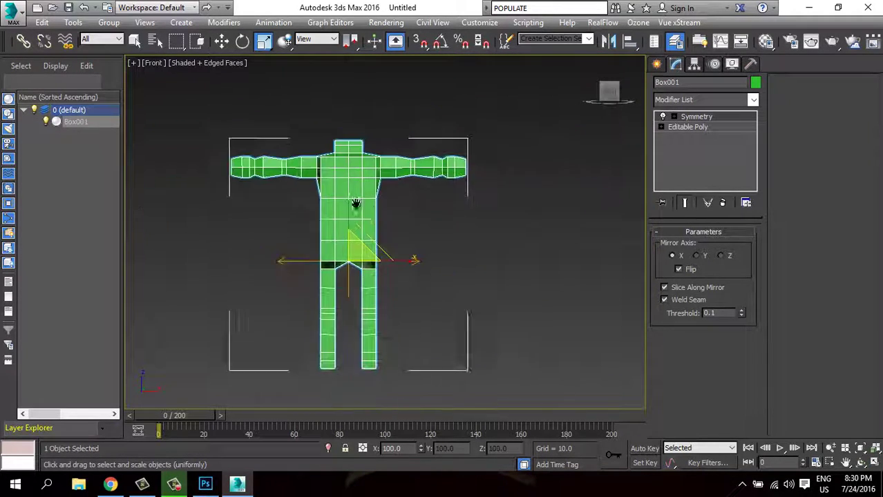
{"action": "scroll", "coordinate": [353, 208], "scroll_direction": "up", "scroll_amount": 1}
{"action": "middle_click_drag", "start_coordinate": [353, 209], "coordinate": [375, 220]}
{"action": "key", "text": "g"}
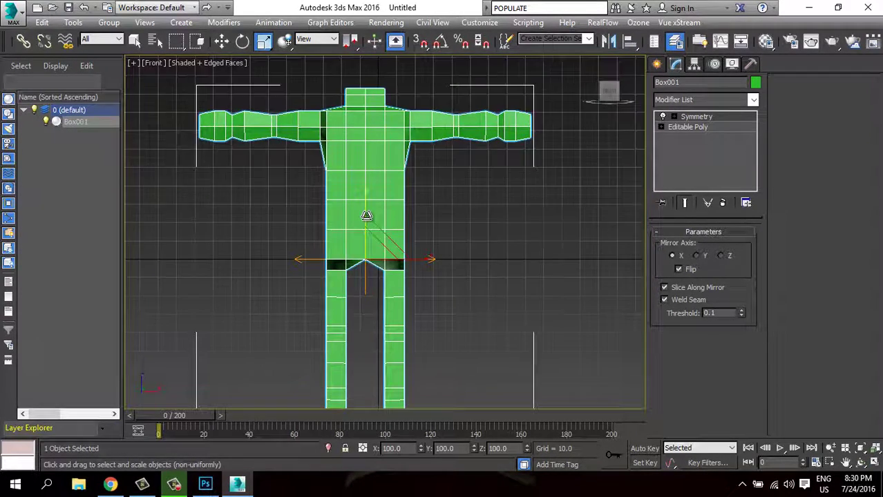
{"action": "scroll", "coordinate": [371, 147], "scroll_direction": "down", "scroll_amount": 2}
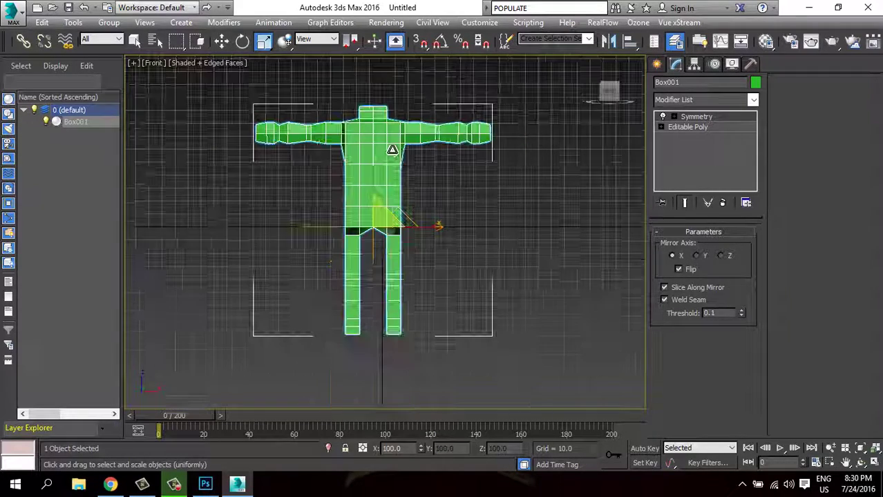
{"action": "scroll", "coordinate": [395, 148], "scroll_direction": "up", "scroll_amount": 2}
{"action": "scroll", "coordinate": [386, 152], "scroll_direction": "down", "scroll_amount": 1}
{"action": "scroll", "coordinate": [362, 148], "scroll_direction": "down", "scroll_amount": 2}
Set the Front view background to a custom image and open Configure Viewport Background.
{"action": "left_click", "coordinate": [198, 65]}
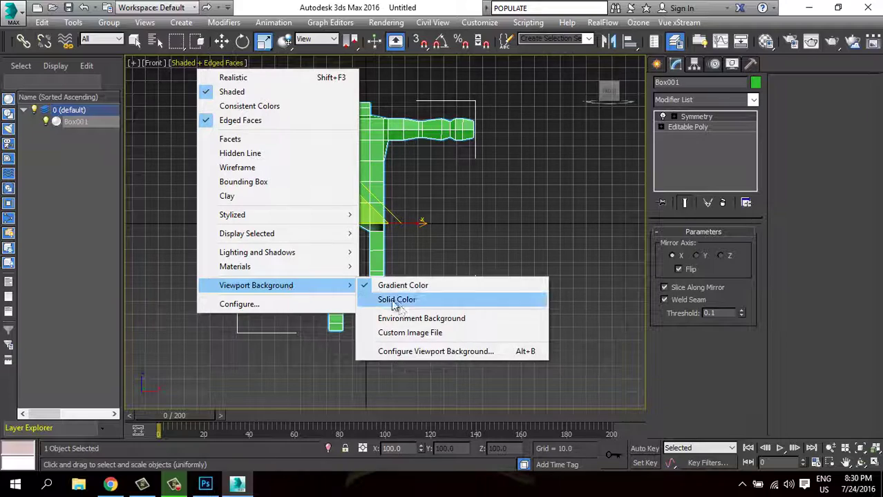
{"action": "left_click", "coordinate": [426, 342]}
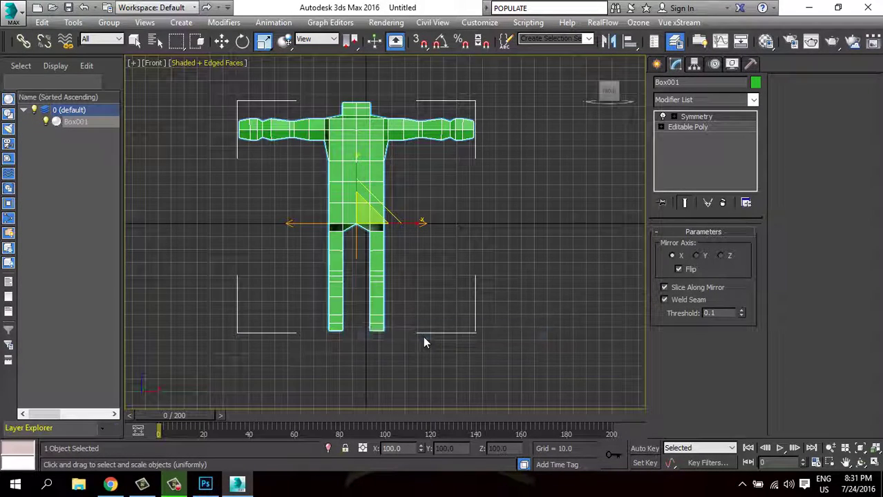
{"action": "left_click", "coordinate": [196, 64]}
{"action": "mouse_move", "coordinate": [254, 285]}
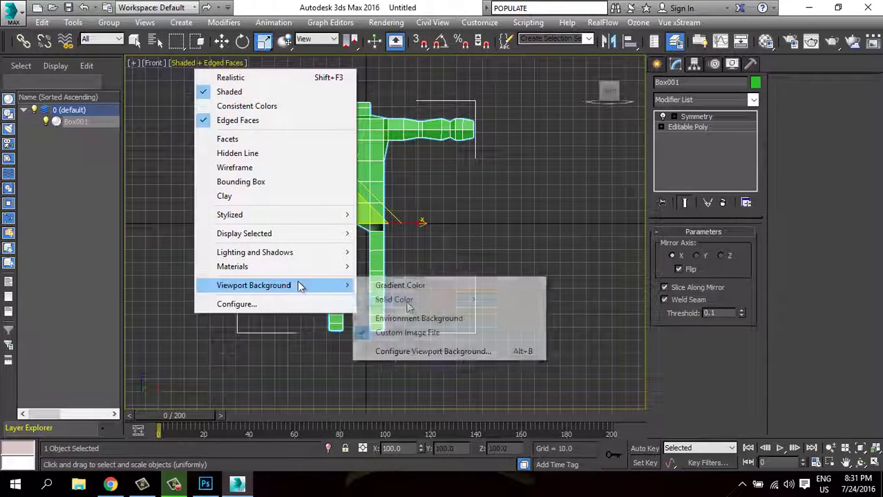
{"action": "left_click", "coordinate": [434, 353]}
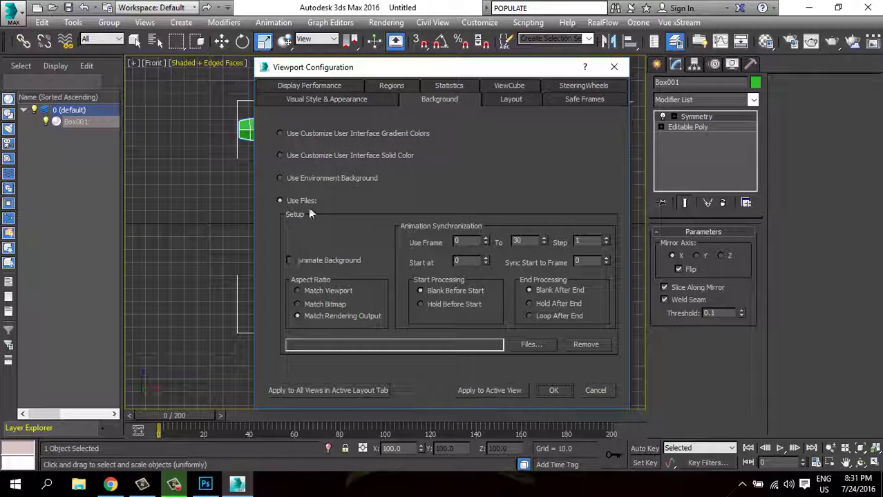
Browse for a background image file, moving through recent folders to the texture library.
{"action": "left_click", "coordinate": [529, 344]}
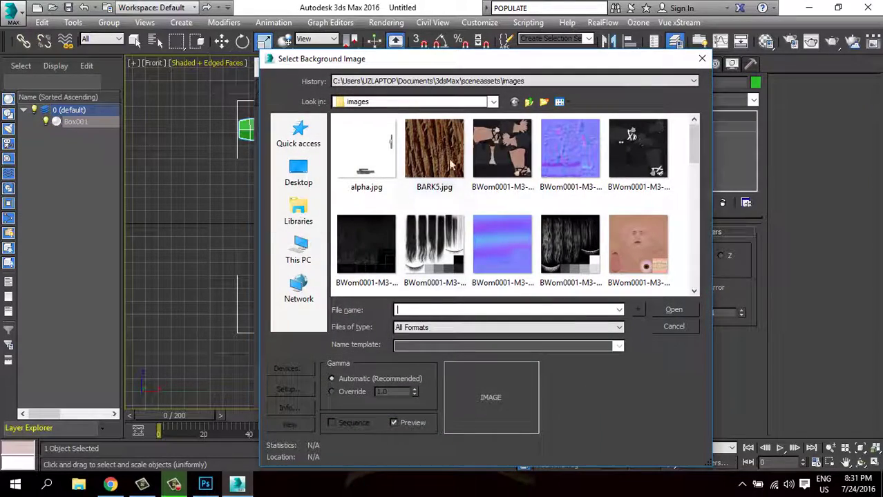
{"action": "left_click", "coordinate": [527, 102]}
{"action": "left_click_drag", "start_coordinate": [493, 60], "coordinate": [415, 45]}
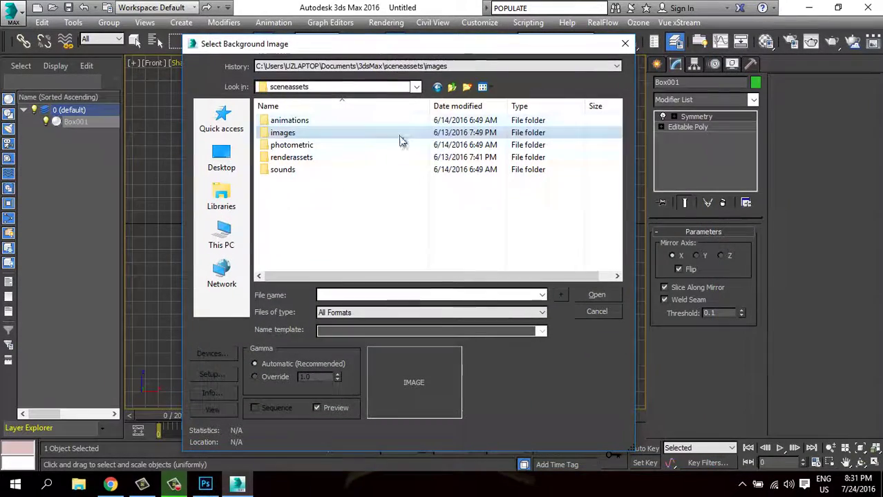
{"action": "left_click", "coordinate": [567, 67]}
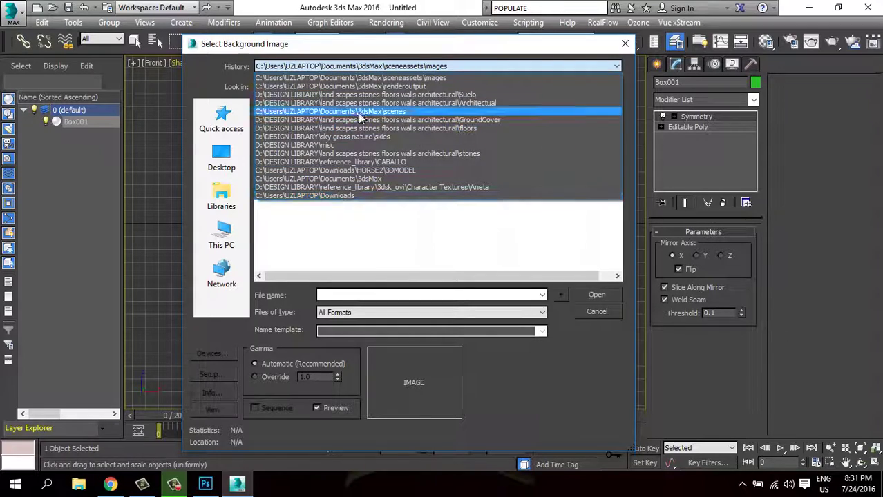
{"action": "left_click", "coordinate": [406, 121]}
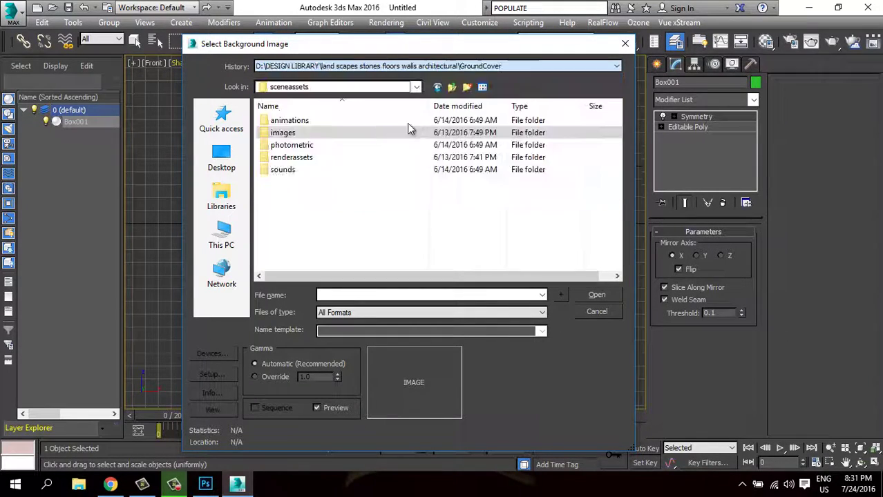
{"action": "left_click", "coordinate": [452, 87]}
{"action": "left_click_drag", "start_coordinate": [612, 142], "coordinate": [612, 207]}
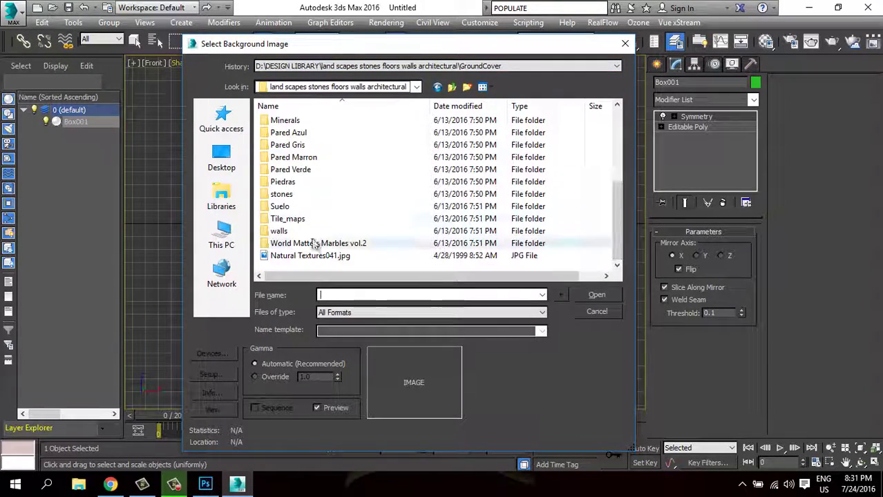
Navigate from Tile_maps up to DESIGN LIBRARY and into the templates folder.
{"action": "left_click", "coordinate": [288, 219]}
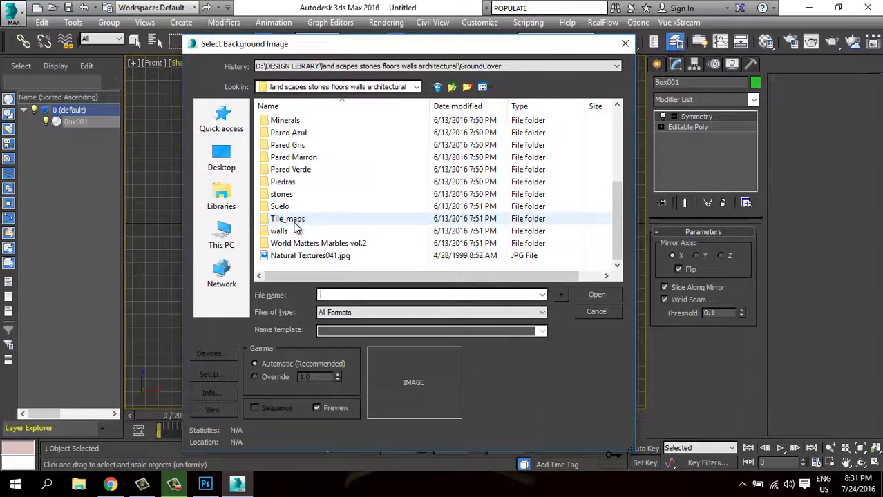
{"action": "scroll", "coordinate": [321, 234], "scroll_direction": "up", "scroll_amount": 1}
{"action": "scroll", "coordinate": [418, 111], "scroll_direction": "up", "scroll_amount": 1}
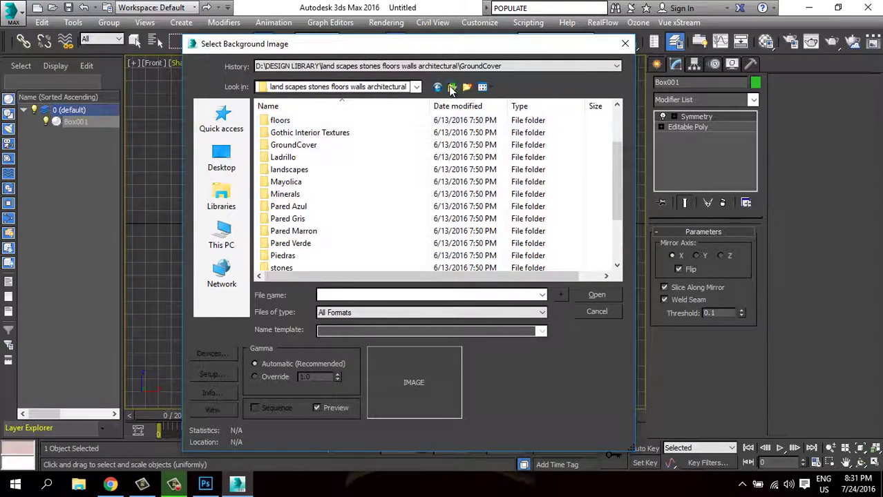
{"action": "left_click", "coordinate": [451, 87]}
{"action": "scroll", "coordinate": [307, 254], "scroll_direction": "down", "scroll_amount": 3}
{"action": "scroll", "coordinate": [307, 253], "scroll_direction": "down", "scroll_amount": 2}
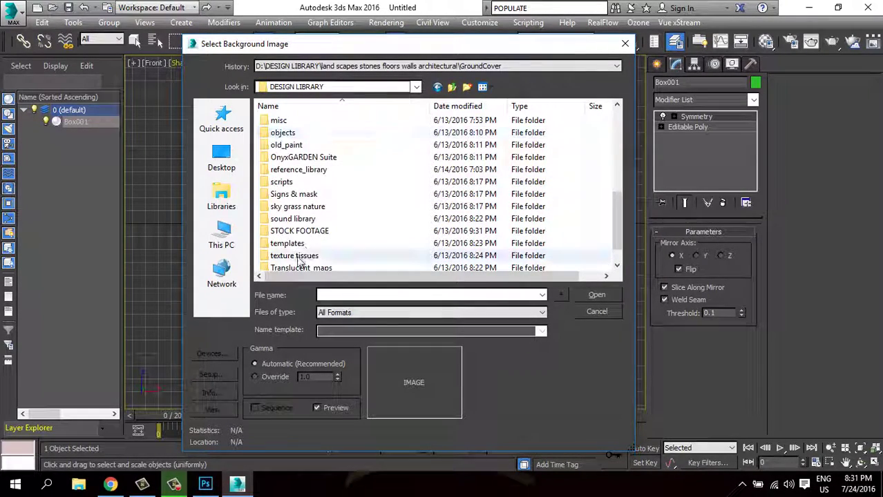
{"action": "double_click", "coordinate": [297, 243]}
{"action": "mouse_move", "coordinate": [622, 121]}
{"action": "left_mouse_down"}
{"action": "mouse_move", "coordinate": [606, 239]}
{"action": "mouse_move", "coordinate": [617, 168]}
{"action": "mouse_move", "coordinate": [616, 257]}
{"action": "mouse_move", "coordinate": [619, 160]}
{"action": "mouse_move", "coordinate": [615, 222]}
{"action": "left_mouse_up"}
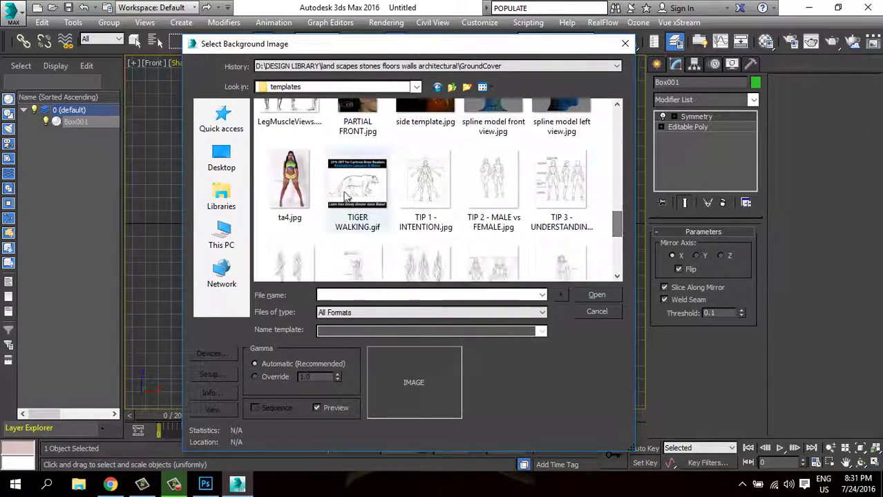
Delete ta4.jpg from templates and load brasileña.jpg as the background image.
{"action": "left_click", "coordinate": [293, 182]}
{"action": "right_click", "coordinate": [293, 185]}
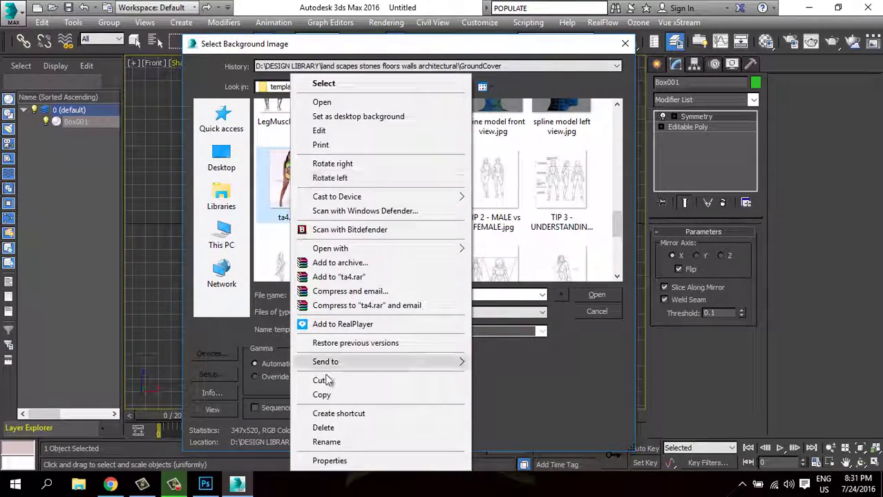
{"action": "left_click", "coordinate": [361, 427]}
{"action": "left_click_drag", "start_coordinate": [619, 231], "coordinate": [628, 152]}
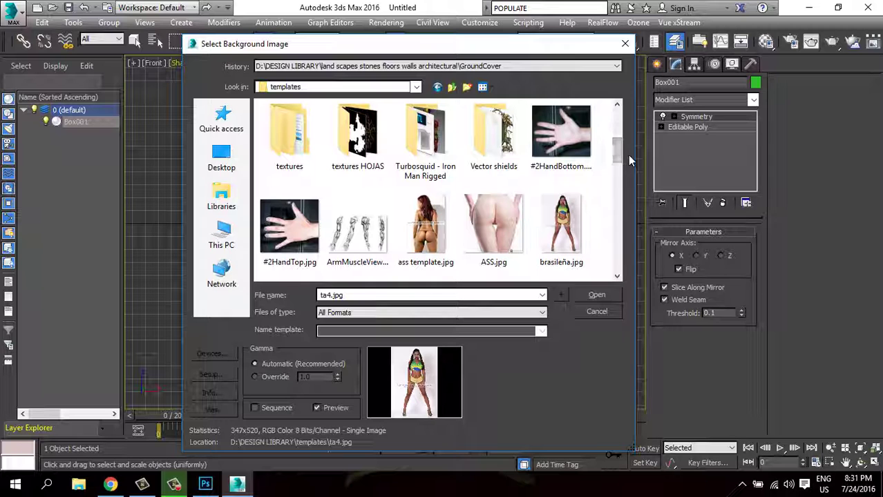
{"action": "double_click", "coordinate": [565, 228]}
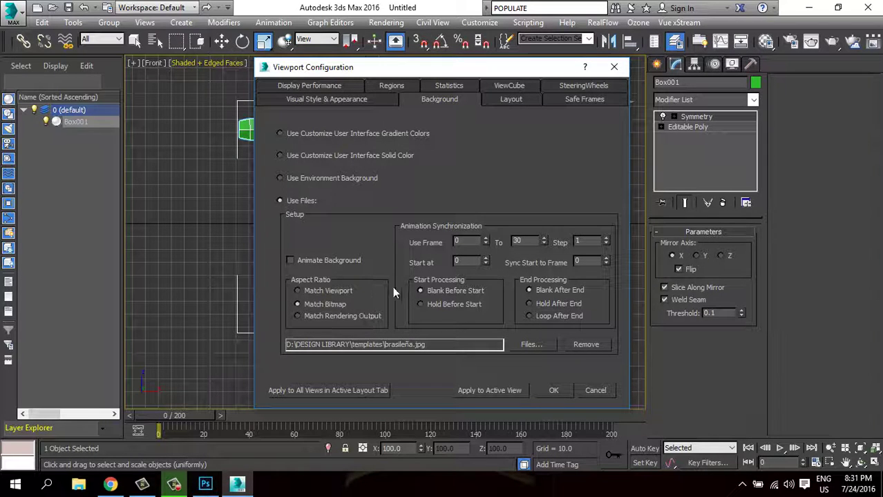
{"action": "left_click", "coordinate": [556, 391]}
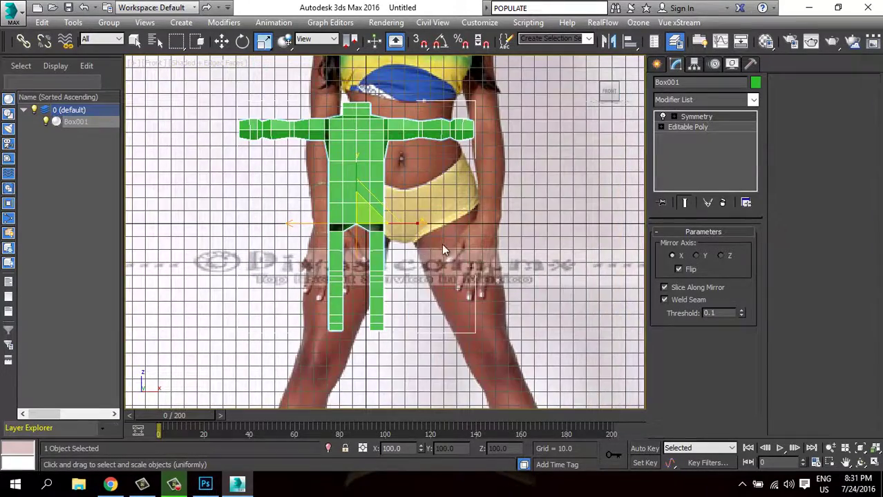
{"action": "scroll", "coordinate": [442, 243], "scroll_direction": "down", "scroll_amount": 2}
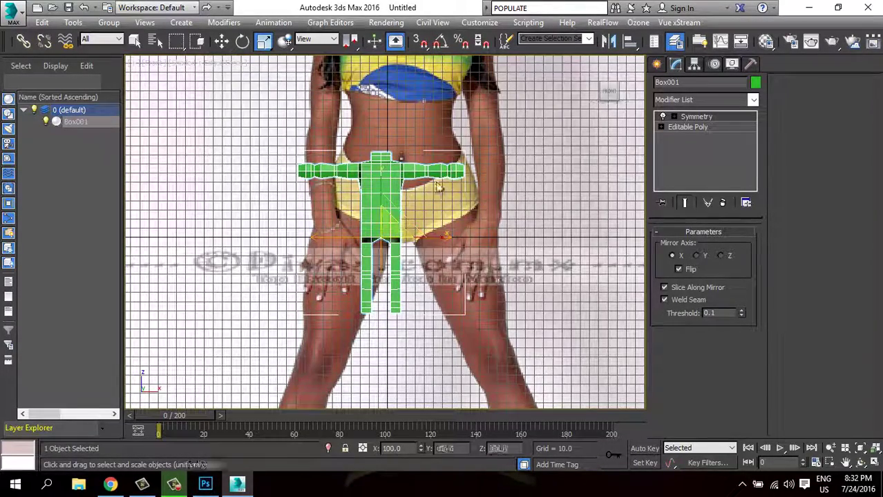
{"action": "scroll", "coordinate": [422, 209], "scroll_direction": "down", "scroll_amount": 4}
{"action": "scroll", "coordinate": [422, 210], "scroll_direction": "up", "scroll_amount": 6}
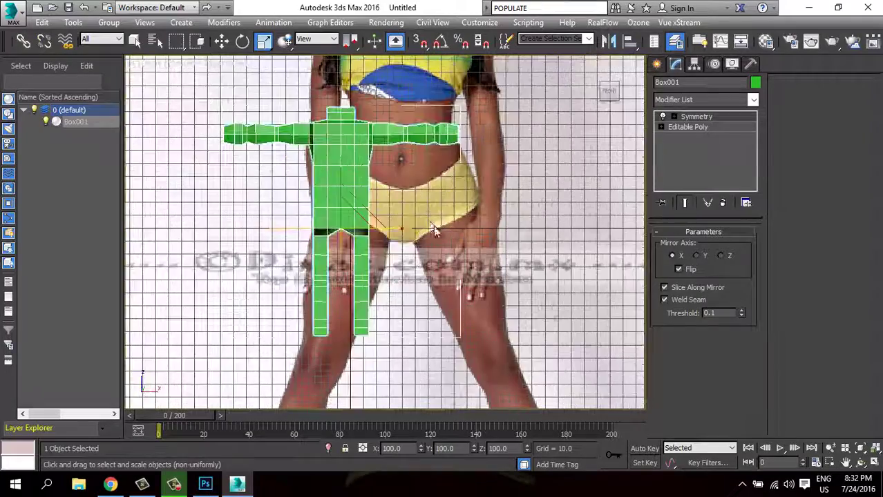
{"action": "scroll", "coordinate": [422, 210], "scroll_direction": "down", "scroll_amount": 1}
{"action": "scroll", "coordinate": [422, 209], "scroll_direction": "up", "scroll_amount": 1}
{"action": "left_click", "coordinate": [203, 63]}
{"action": "mouse_move", "coordinate": [264, 286]}
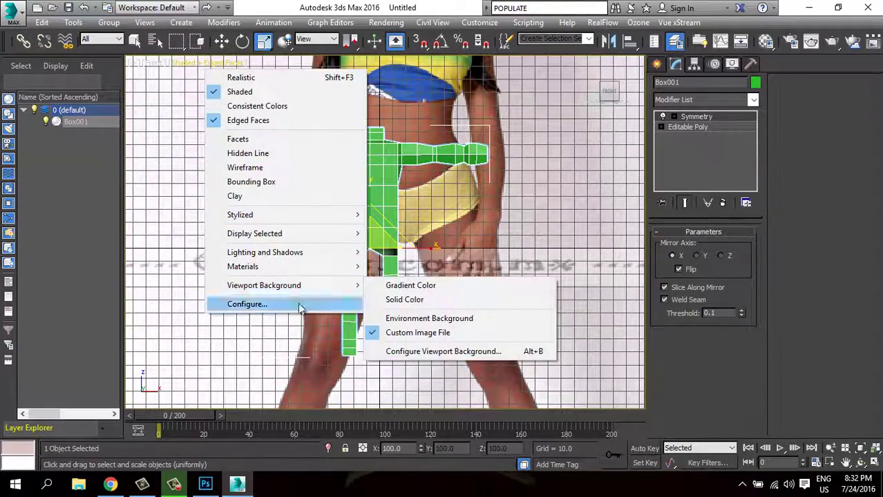
{"action": "left_click", "coordinate": [428, 353]}
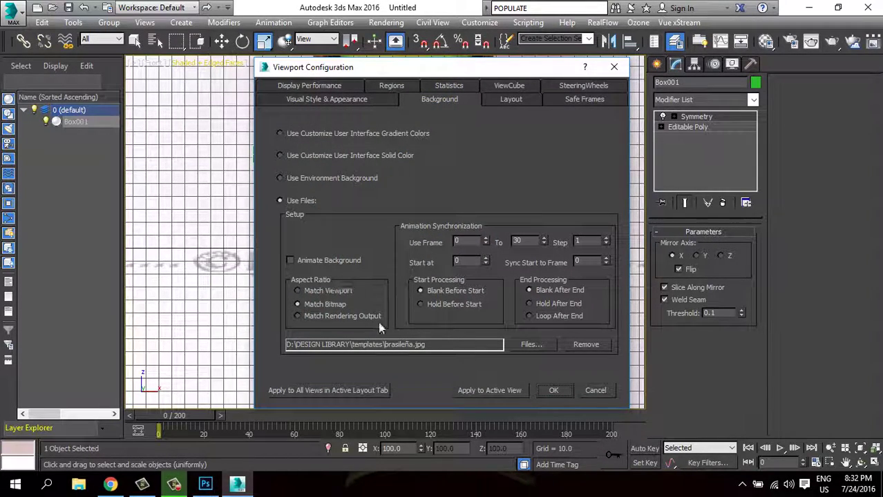
{"action": "left_click", "coordinate": [538, 346]}
{"action": "scroll", "coordinate": [617, 138], "scroll_direction": "down", "scroll_amount": 1}
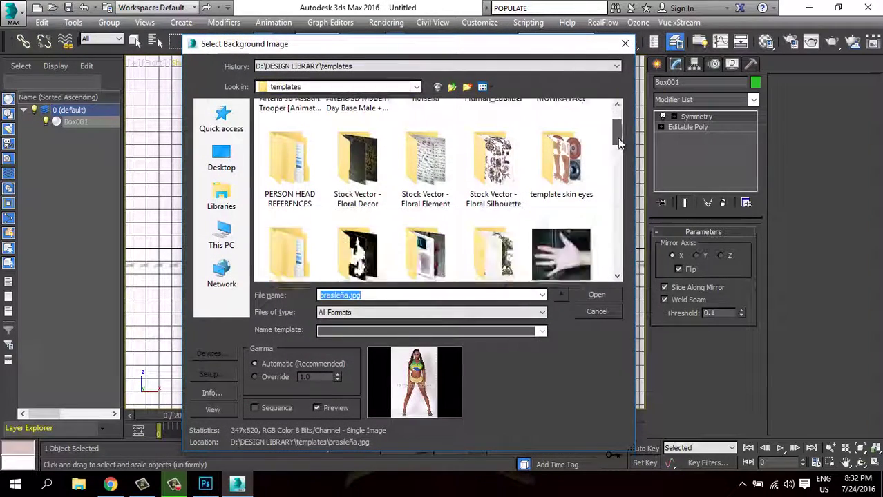
{"action": "scroll", "coordinate": [617, 139], "scroll_direction": "down", "scroll_amount": 3}
{"action": "left_click", "coordinate": [560, 185]}
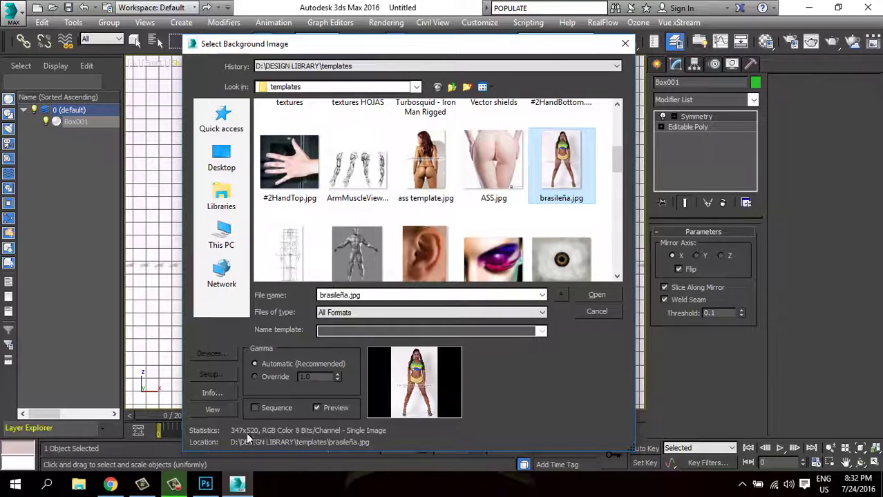
{"action": "left_click", "coordinate": [587, 315]}
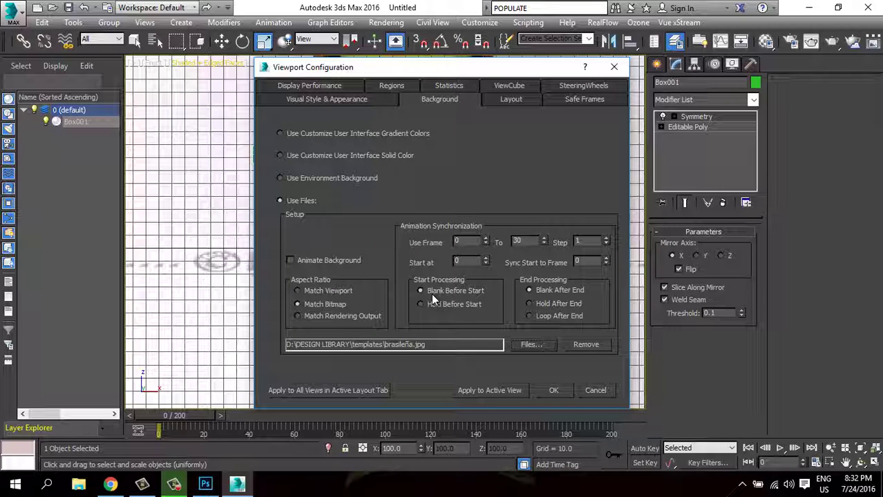
{"action": "left_click", "coordinate": [326, 291]}
{"action": "left_click", "coordinate": [554, 391]}
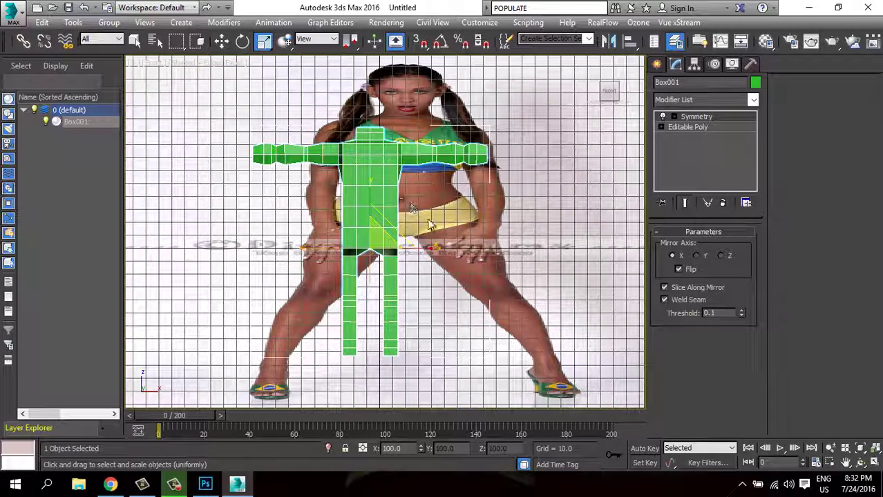
{"action": "left_click", "coordinate": [187, 65]}
{"action": "mouse_move", "coordinate": [243, 286]}
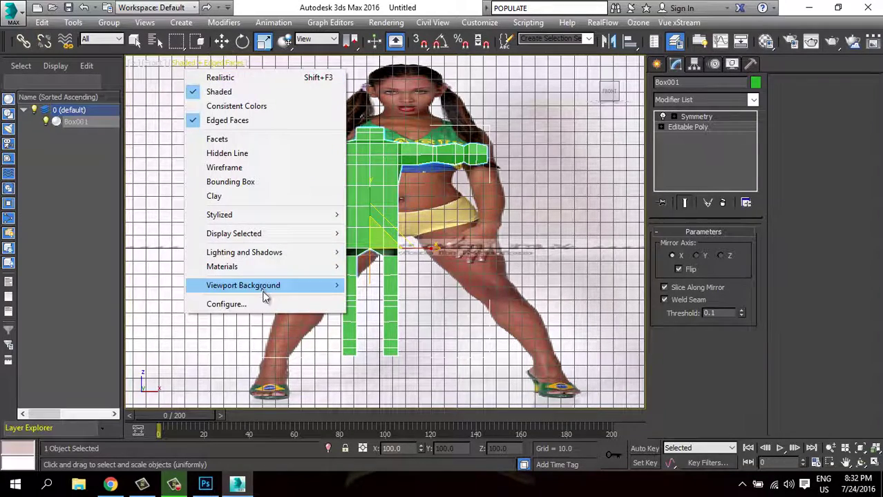
{"action": "left_click", "coordinate": [462, 351]}
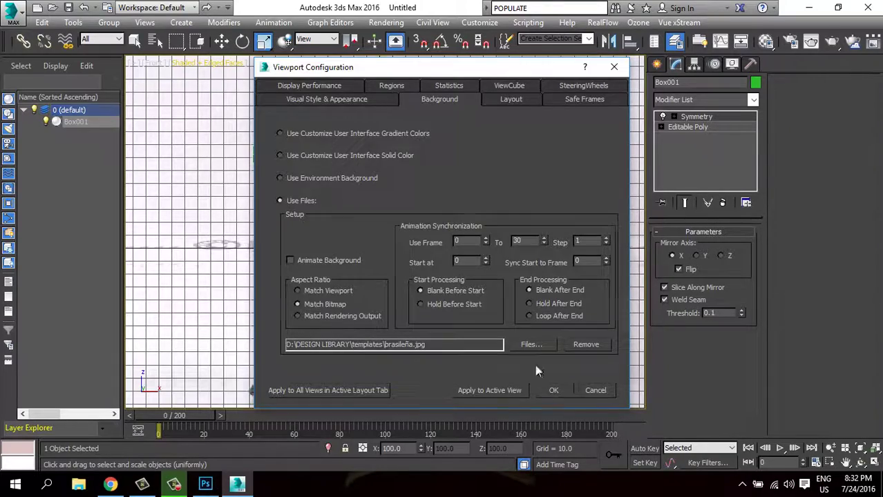
{"action": "left_click", "coordinate": [554, 391]}
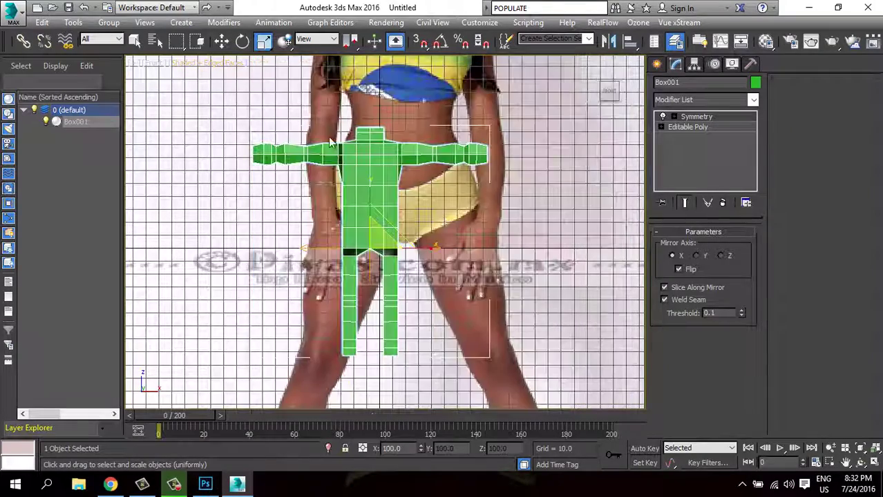
Set the Render Setup output size to 347 × 520 on the Common tab.
{"action": "left_click", "coordinate": [791, 42]}
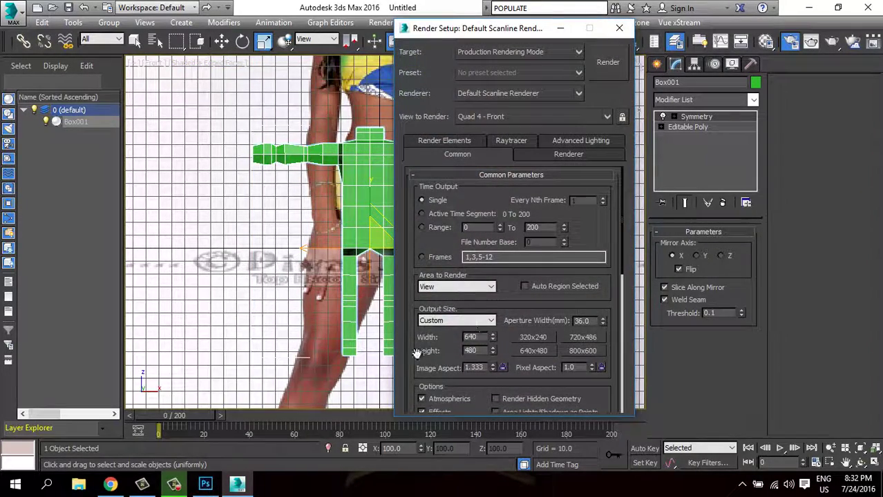
{"action": "left_click_drag", "start_coordinate": [416, 353], "coordinate": [488, 221]}
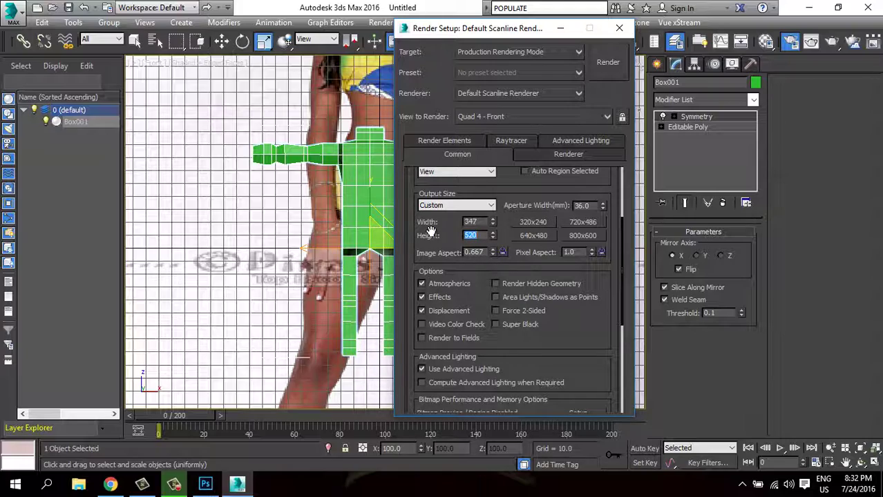
{"action": "left_click", "coordinate": [619, 28]}
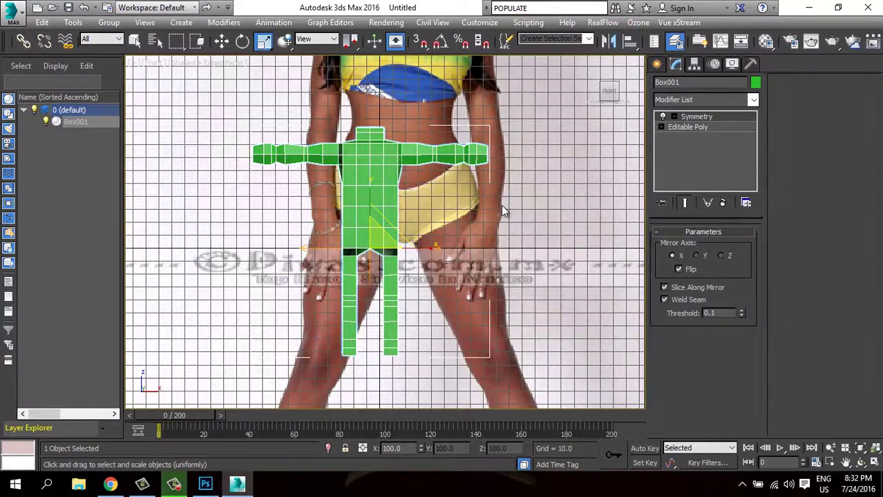
Pan and zoom the Front view in on the green figure, then bring up its viewport background menu.
{"action": "scroll", "coordinate": [504, 214], "scroll_direction": "down", "scroll_amount": 2}
{"action": "scroll", "coordinate": [519, 250], "scroll_direction": "up", "scroll_amount": 3}
{"action": "middle_click_drag", "start_coordinate": [519, 249], "coordinate": [514, 206]}
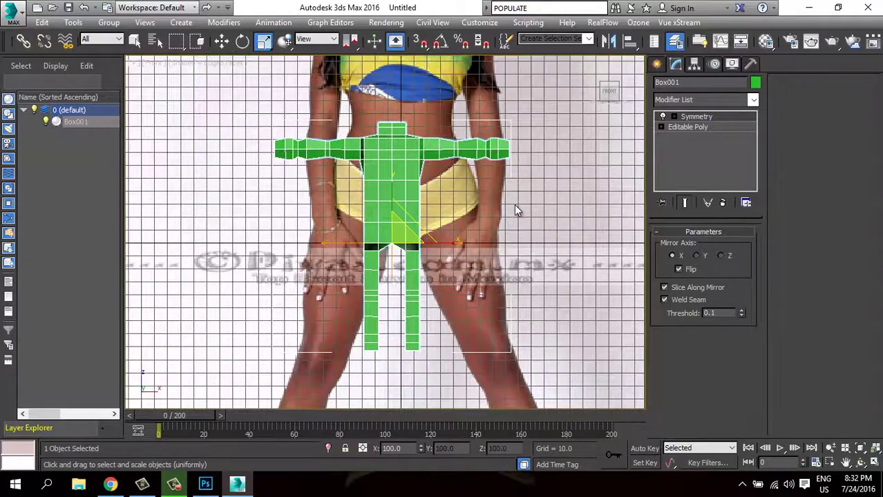
{"action": "scroll", "coordinate": [513, 205], "scroll_direction": "up", "scroll_amount": 2}
{"action": "scroll", "coordinate": [510, 207], "scroll_direction": "down", "scroll_amount": 3}
{"action": "scroll", "coordinate": [509, 209], "scroll_direction": "up", "scroll_amount": 1}
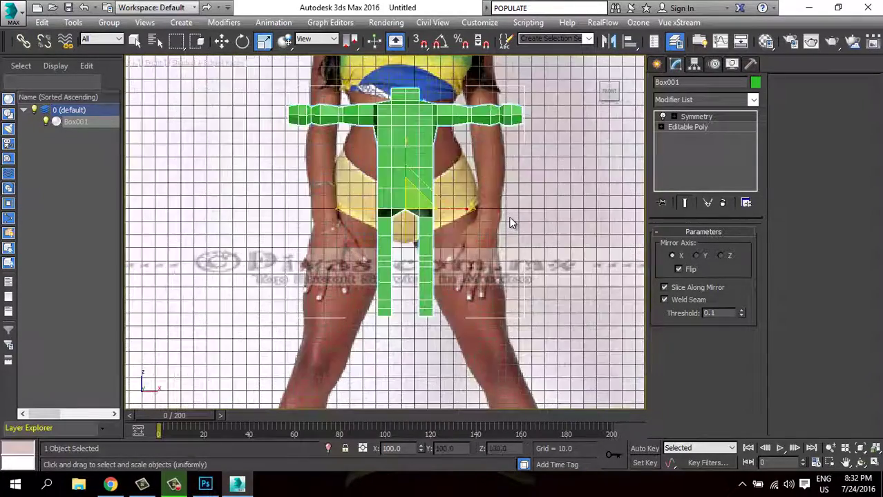
{"action": "scroll", "coordinate": [509, 209], "scroll_direction": "down", "scroll_amount": 1}
{"action": "scroll", "coordinate": [444, 231], "scroll_direction": "up", "scroll_amount": 1}
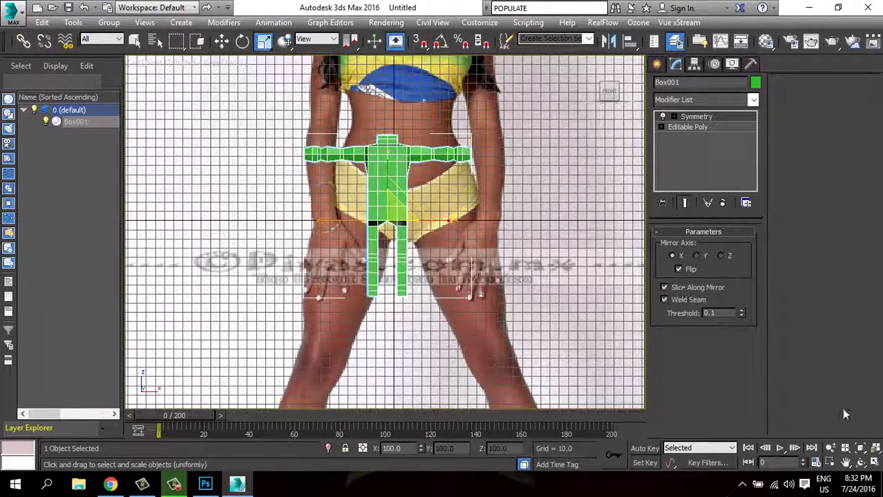
{"action": "left_click", "coordinate": [830, 448]}
{"action": "mouse_move", "coordinate": [458, 280]}
{"action": "left_mouse_down"}
{"action": "mouse_move", "coordinate": [460, 185]}
{"action": "mouse_move", "coordinate": [457, 217]}
{"action": "left_mouse_up"}
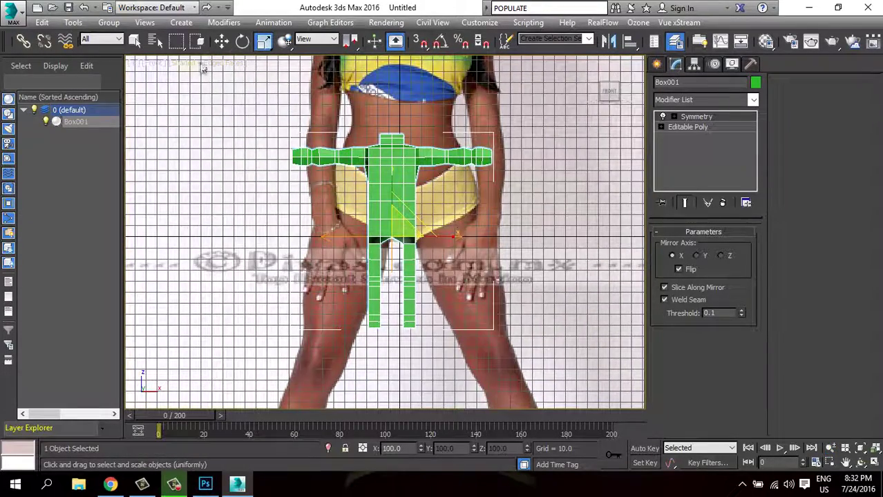
{"action": "left_click", "coordinate": [202, 63]}
{"action": "mouse_move", "coordinate": [254, 285]}
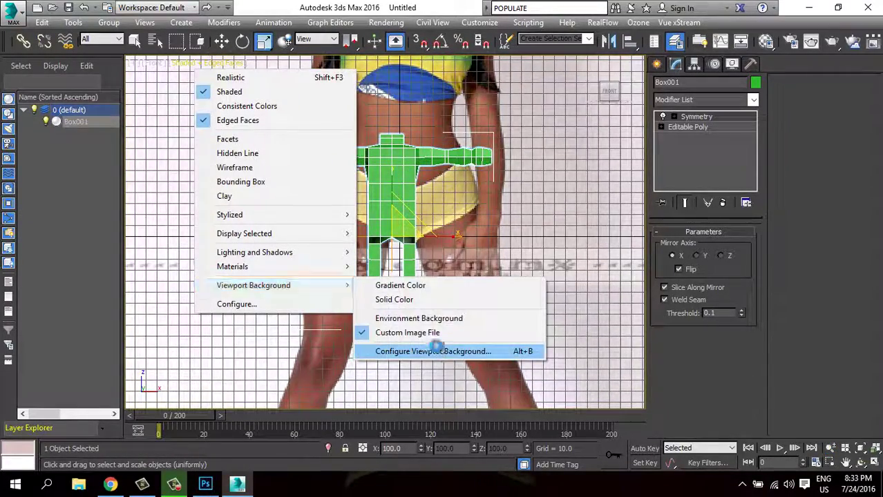
Set the viewport background aspect ratio to Match Viewport and apply it.
{"action": "left_click", "coordinate": [437, 353]}
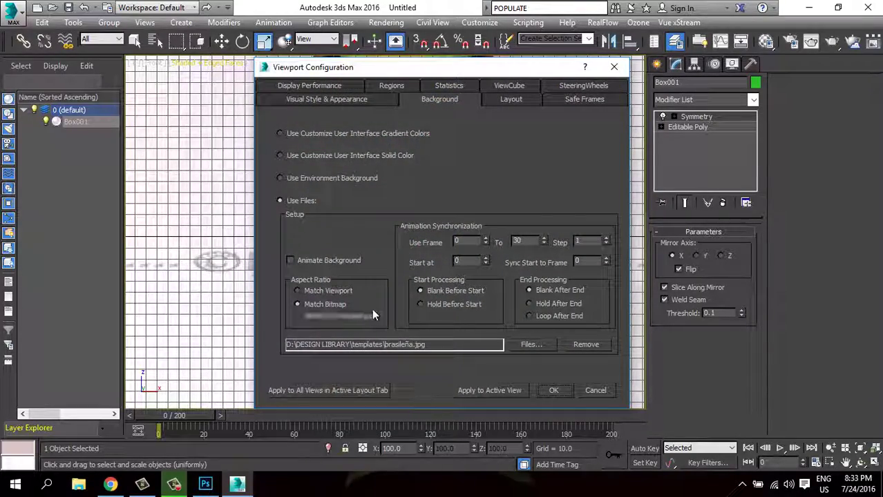
{"action": "left_click", "coordinate": [595, 393]}
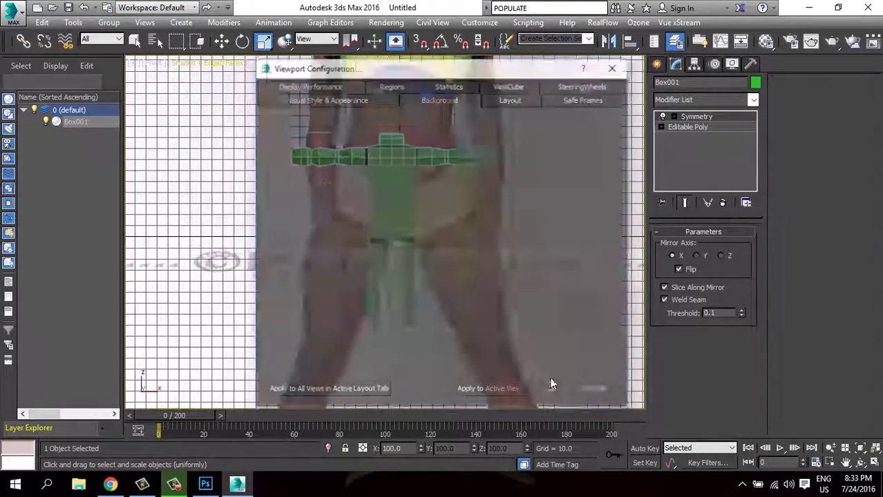
{"action": "left_click", "coordinate": [195, 63]}
{"action": "mouse_move", "coordinate": [250, 285]}
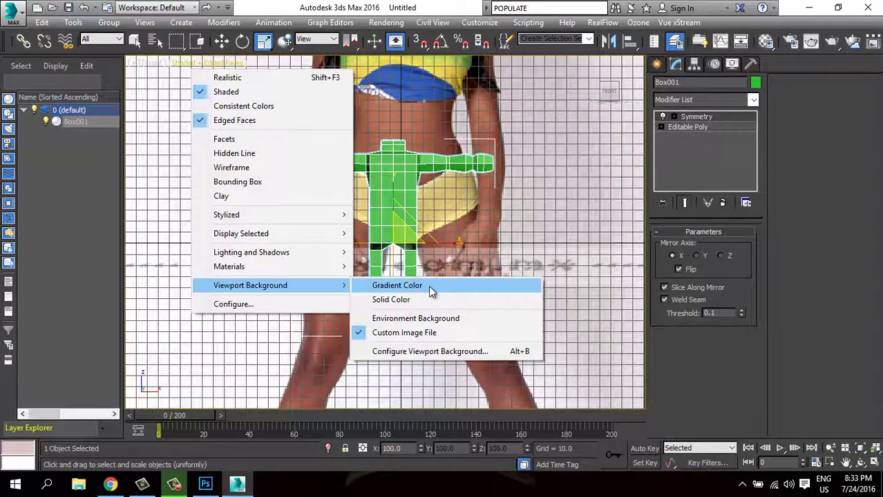
{"action": "left_click", "coordinate": [438, 353]}
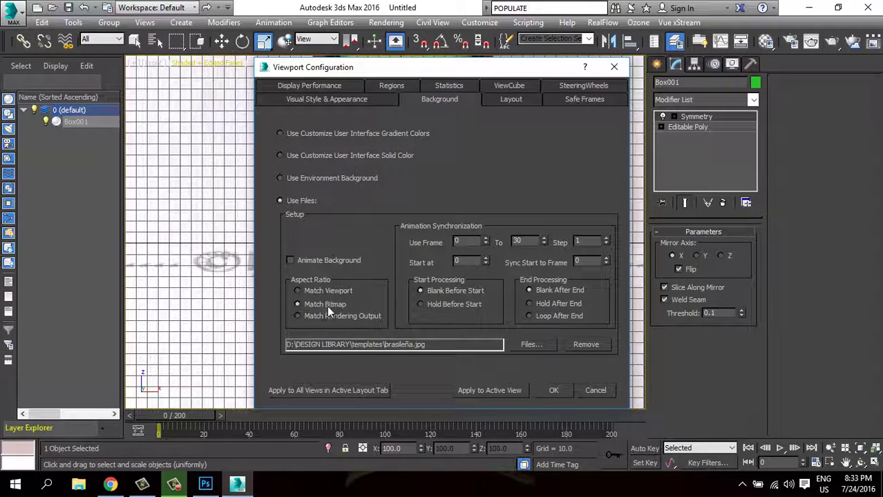
{"action": "left_click", "coordinate": [313, 294]}
{"action": "left_click", "coordinate": [556, 389]}
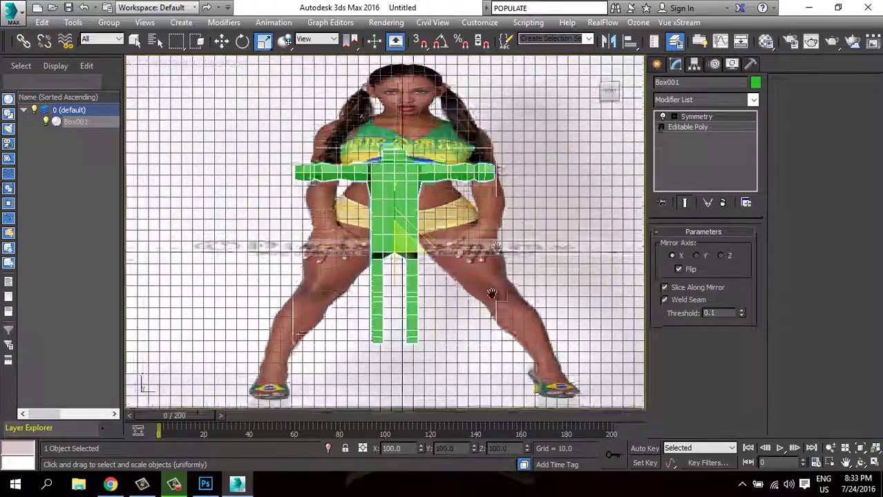
Re-centre the figure and switch the Front view background to Solid Color.
{"action": "middle_click_drag", "start_coordinate": [491, 293], "coordinate": [480, 268]}
{"action": "scroll", "coordinate": [480, 268], "scroll_direction": "up", "scroll_amount": 3}
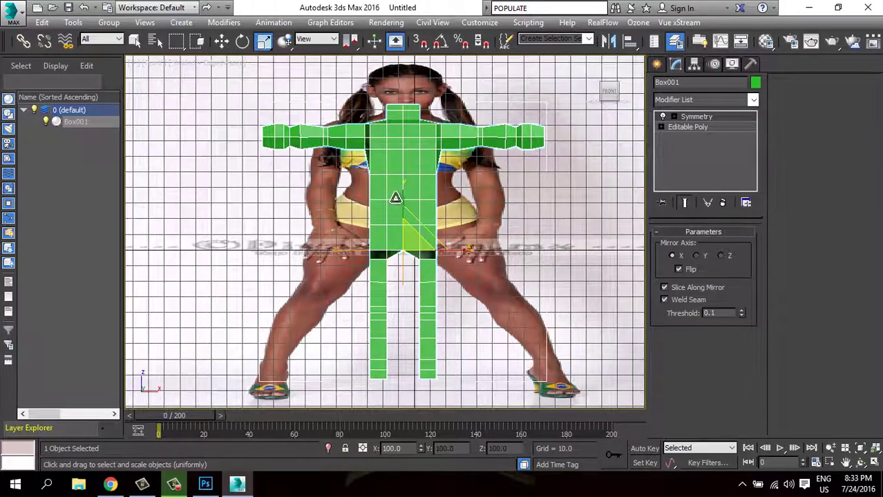
{"action": "middle_click_drag", "start_coordinate": [396, 197], "coordinate": [278, 172]}
{"action": "left_click", "coordinate": [201, 63]}
{"action": "mouse_move", "coordinate": [248, 285]}
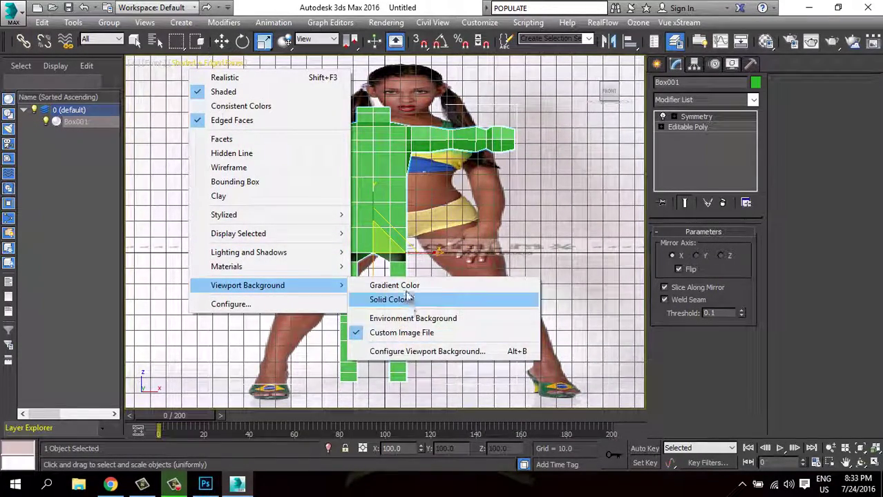
{"action": "left_click", "coordinate": [472, 299]}
{"action": "scroll", "coordinate": [442, 283], "scroll_direction": "down", "scroll_amount": 2}
Draw Plane001 in the Front view covering the green figure.
{"action": "scroll", "coordinate": [442, 284], "scroll_direction": "up", "scroll_amount": 2}
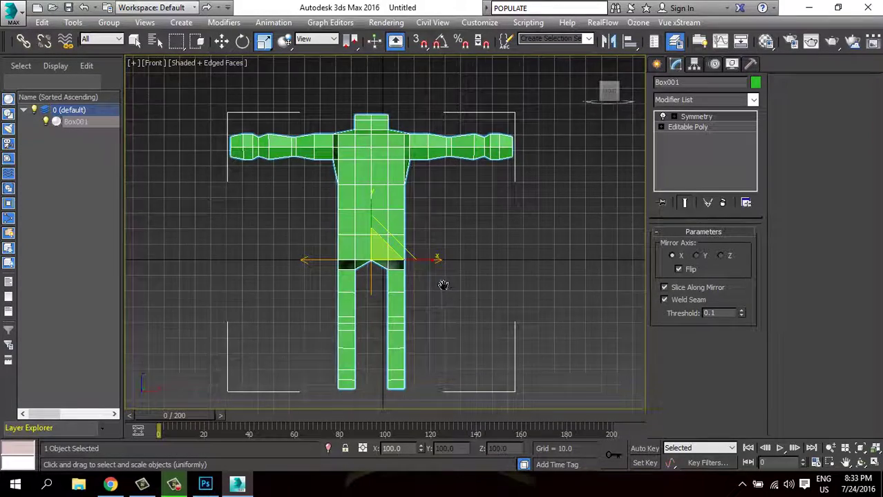
{"action": "middle_click_drag", "start_coordinate": [442, 283], "coordinate": [403, 275]}
{"action": "left_click", "coordinate": [656, 63]}
{"action": "left_click", "coordinate": [731, 201]}
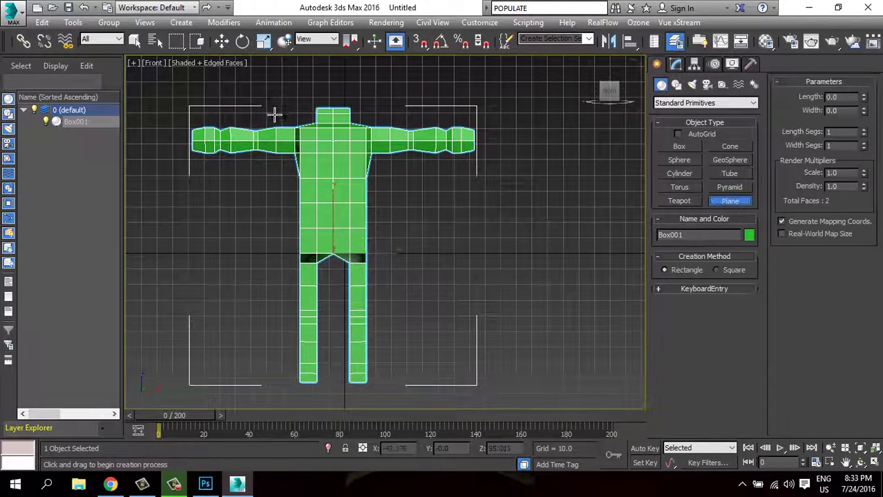
{"action": "left_click_drag", "start_coordinate": [229, 90], "coordinate": [447, 395]}
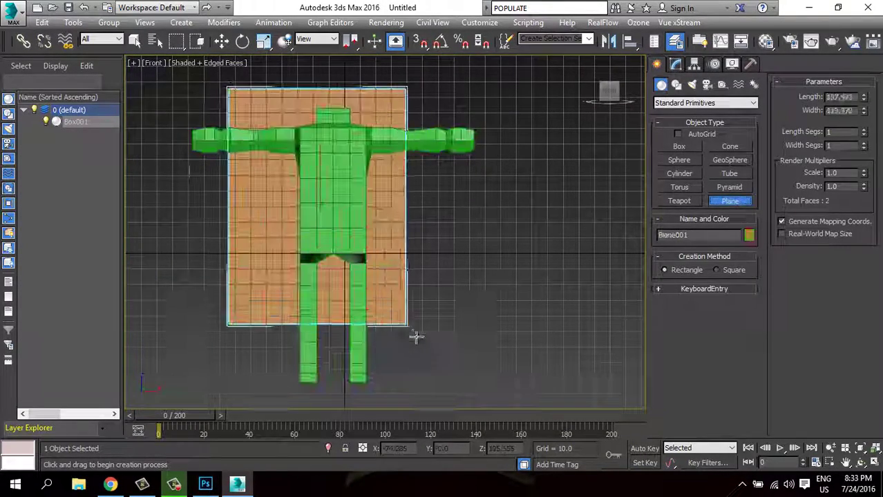
{"action": "key", "text": "r"}
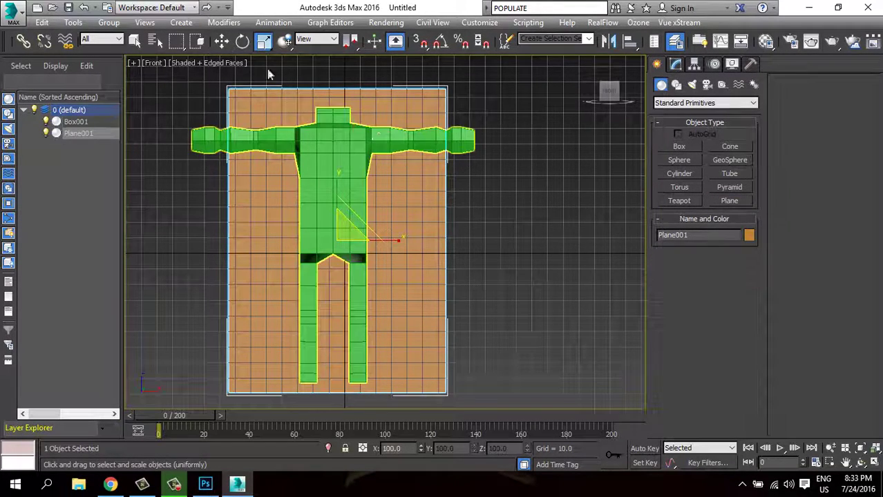
Resize Plane001 to 217.677 long by 170.755 wide and raise it behind the figure.
{"action": "left_click", "coordinate": [221, 41]}
{"action": "left_click", "coordinate": [676, 64]}
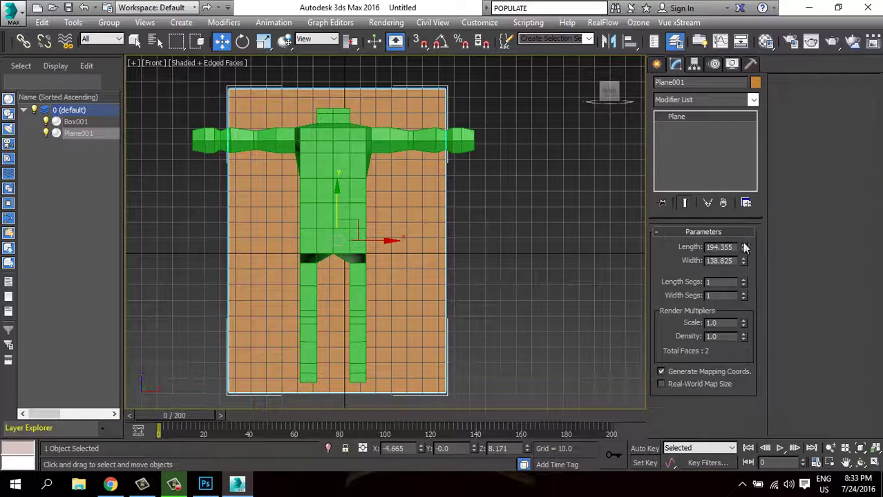
{"action": "left_click_drag", "start_coordinate": [744, 247], "coordinate": [743, 247]}
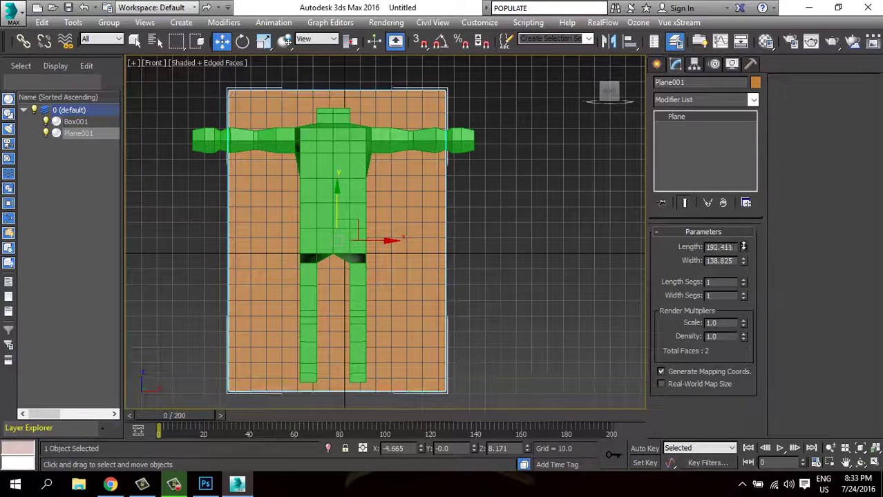
{"action": "left_click_drag", "start_coordinate": [744, 247], "coordinate": [744, 238]}
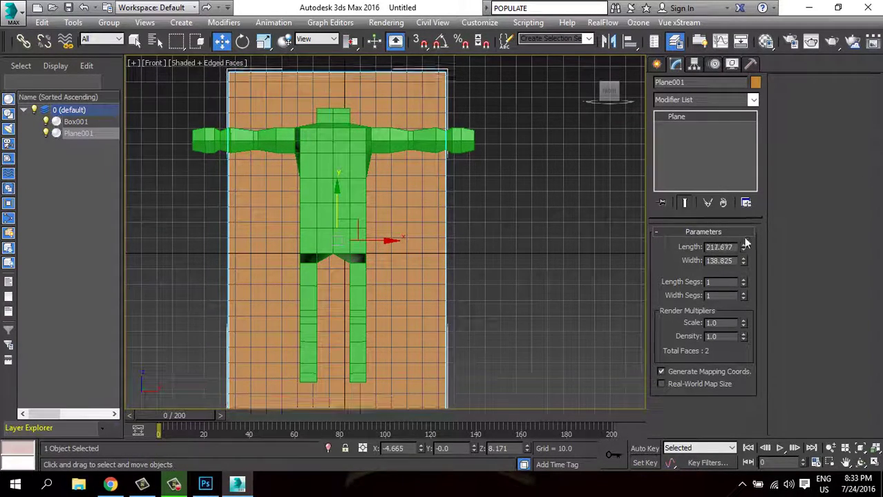
{"action": "scroll", "coordinate": [345, 219], "scroll_direction": "down", "scroll_amount": 3}
{"action": "left_click_drag", "start_coordinate": [345, 220], "coordinate": [364, 193]}
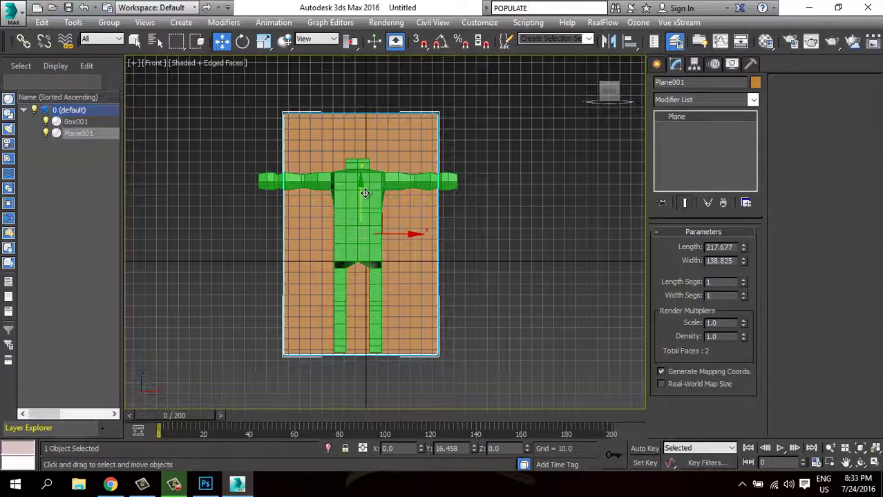
{"action": "left_click_drag", "start_coordinate": [743, 263], "coordinate": [743, 248]}
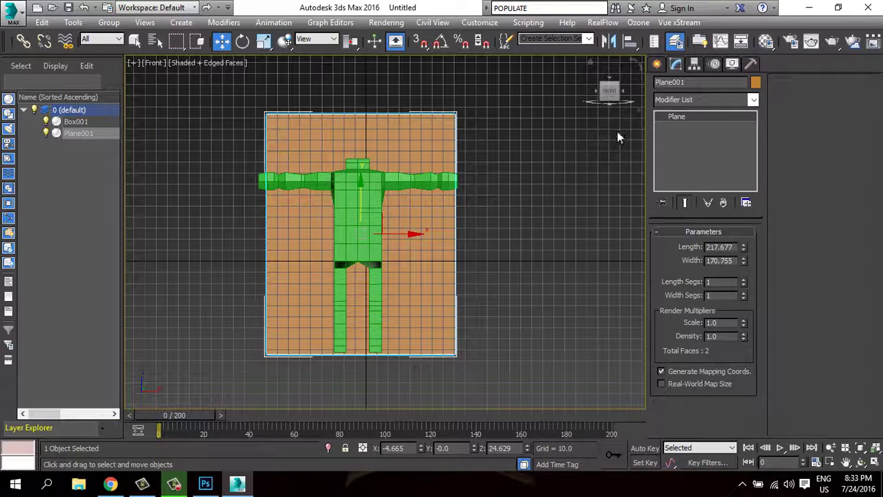
Check the plane's object properties and assign the third Material Editor sample to Plane001.
{"action": "right_click", "coordinate": [450, 129]}
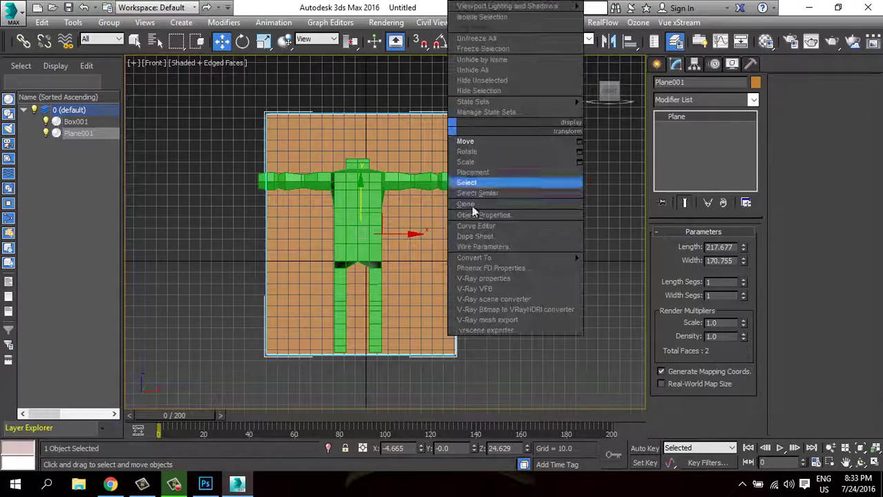
{"action": "left_click", "coordinate": [517, 214]}
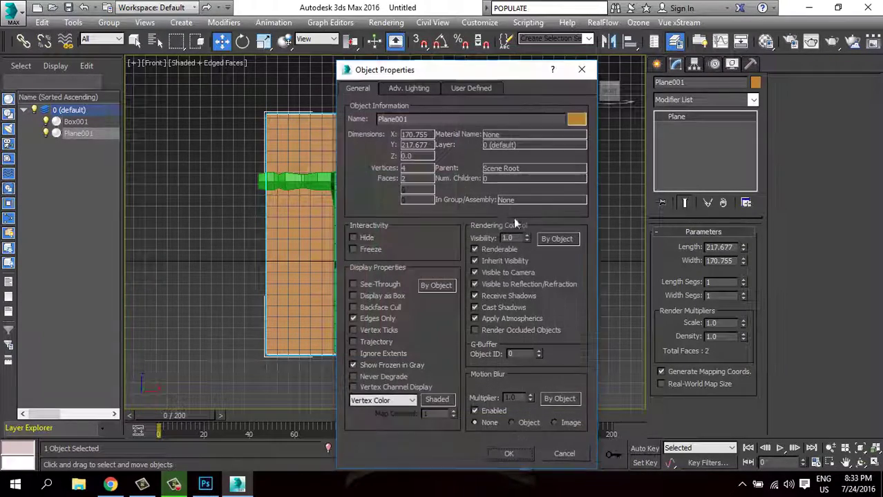
{"action": "left_click", "coordinate": [518, 459]}
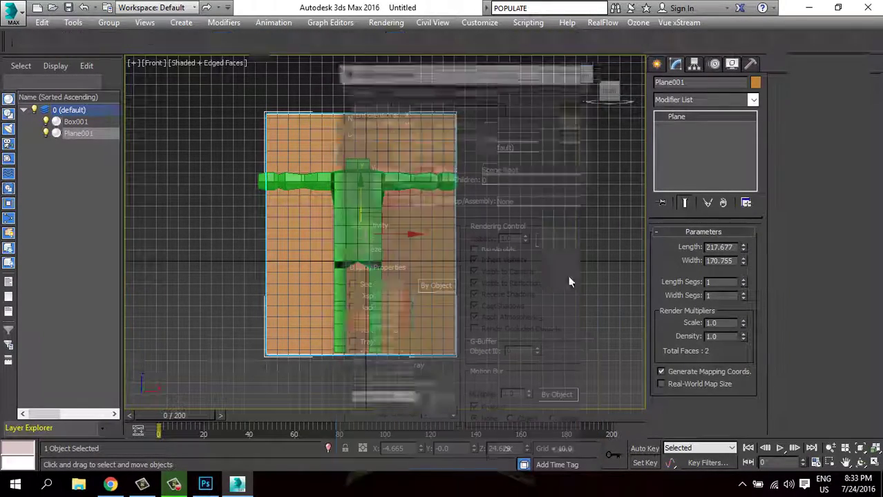
{"action": "key", "text": "m"}
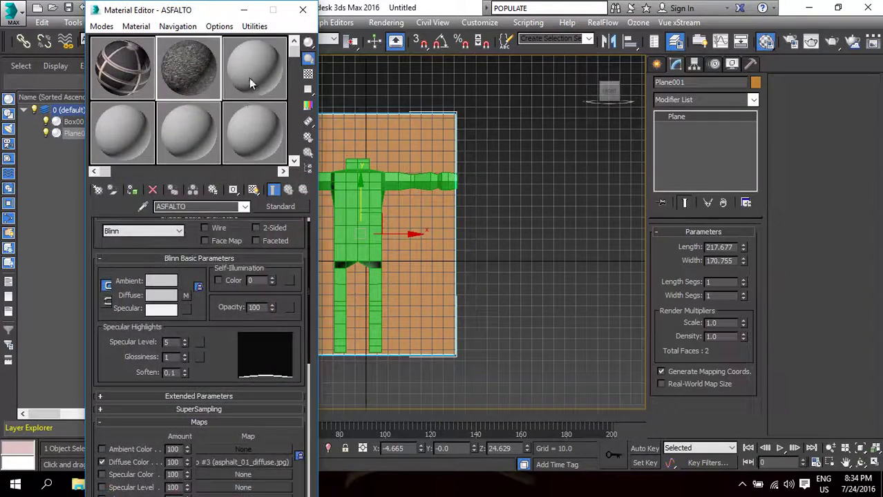
{"action": "left_click", "coordinate": [252, 68]}
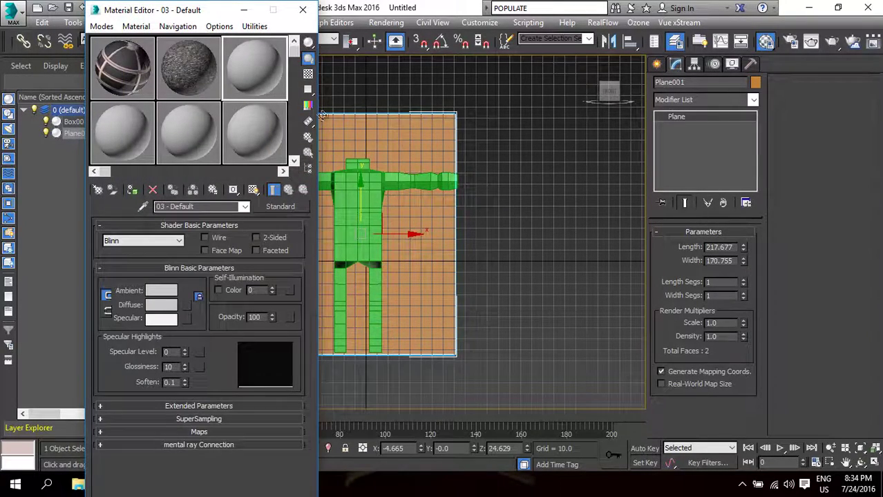
{"action": "right_click", "coordinate": [253, 64]}
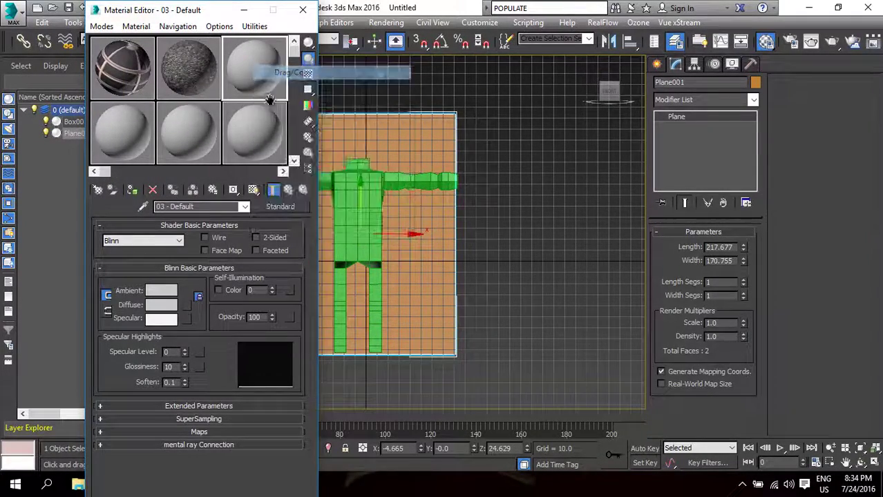
{"action": "left_click_drag", "start_coordinate": [253, 65], "coordinate": [412, 145]}
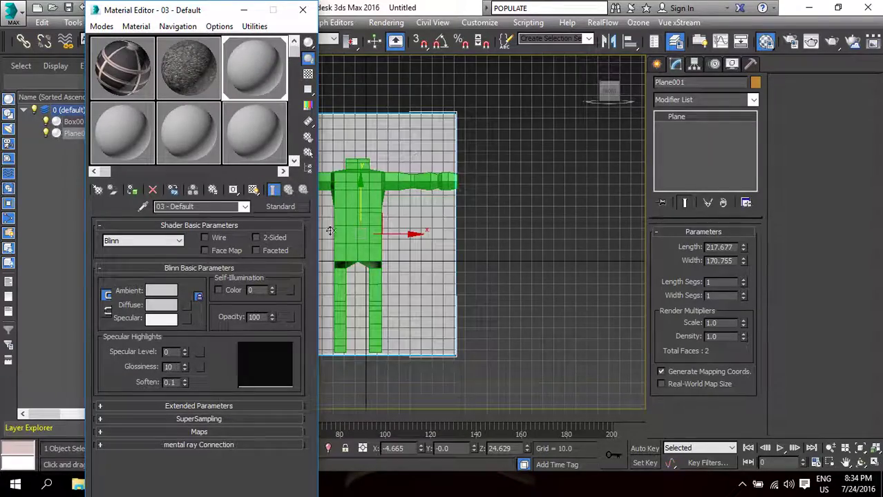
Give the material a Bitmap diffuse map of brasileña.jpg, shown shaded in the viewport.
{"action": "left_click", "coordinate": [188, 304]}
{"action": "double_click", "coordinate": [355, 107]}
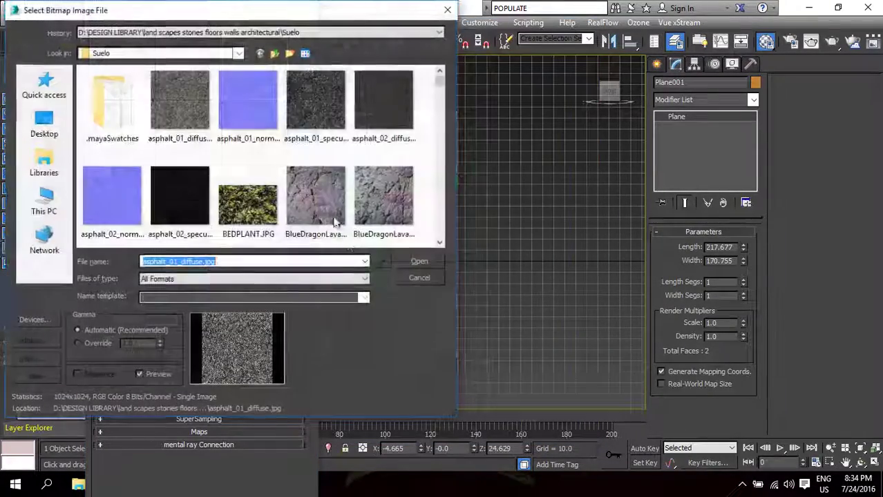
{"action": "left_click", "coordinate": [413, 32]}
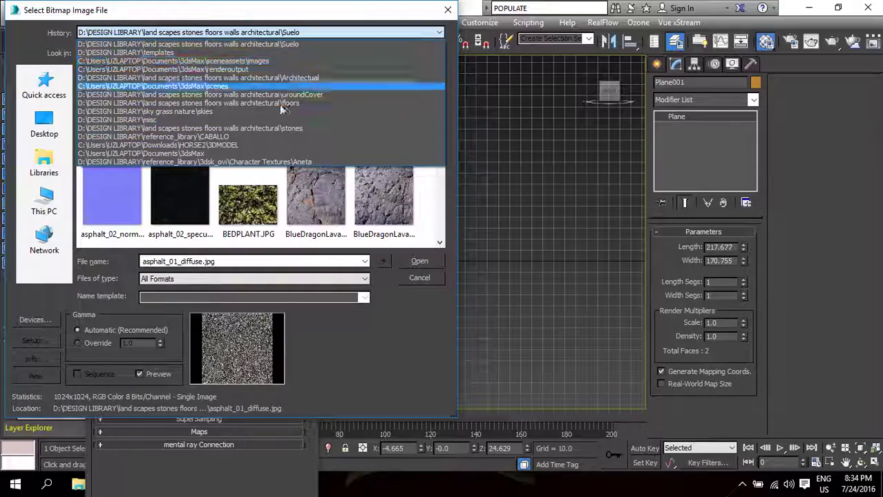
{"action": "left_click", "coordinate": [203, 54]}
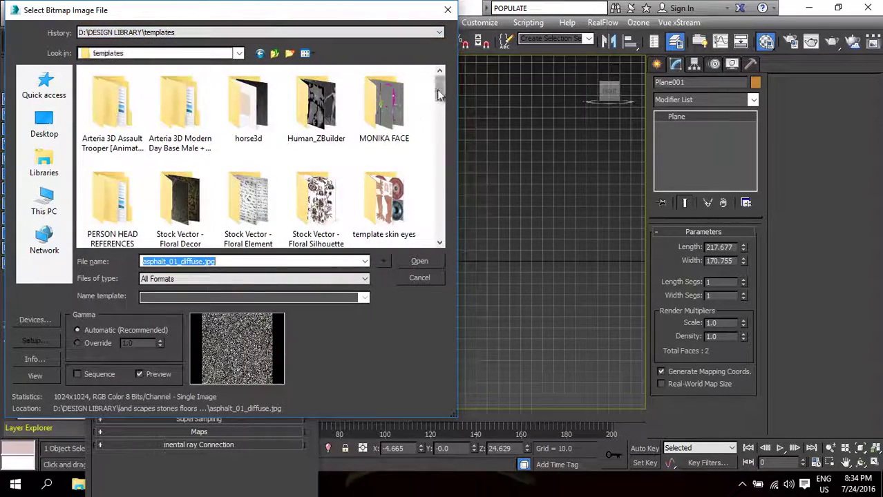
{"action": "left_click_drag", "start_coordinate": [440, 81], "coordinate": [442, 114]}
{"action": "double_click", "coordinate": [380, 168]}
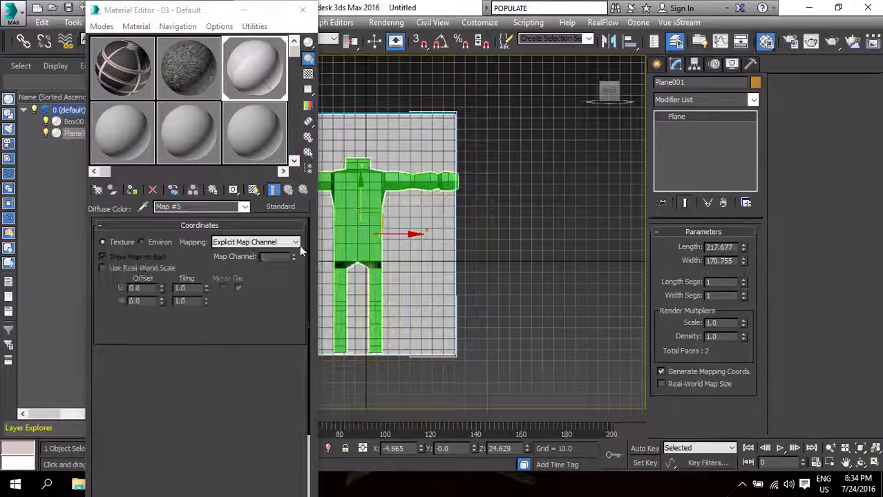
{"action": "left_click", "coordinate": [253, 190]}
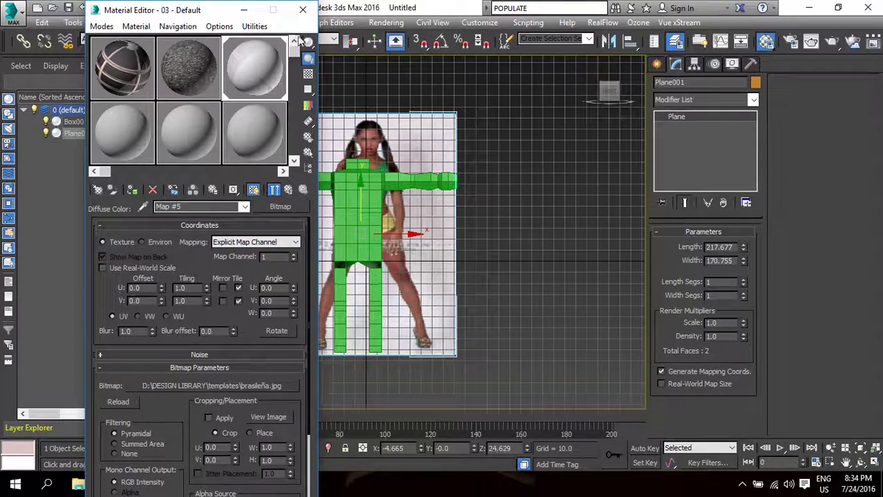
{"action": "left_click", "coordinate": [302, 10]}
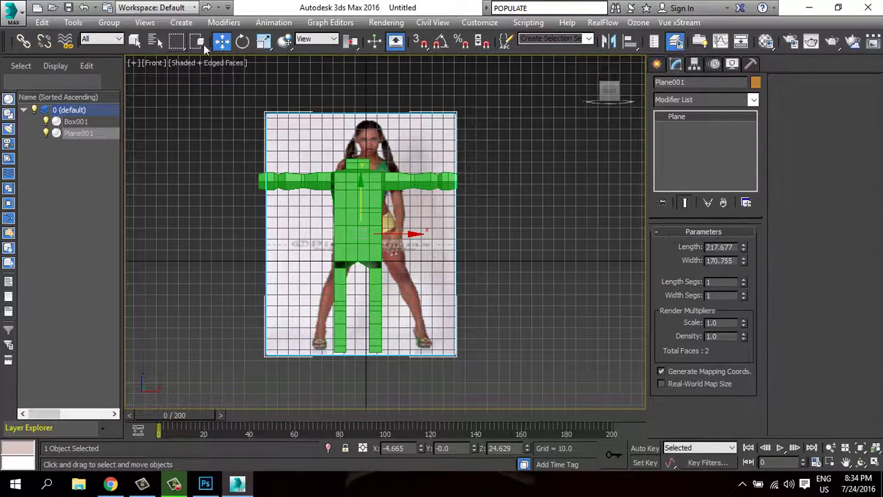
{"action": "left_click", "coordinate": [224, 22]}
{"action": "mouse_move", "coordinate": [249, 164]}
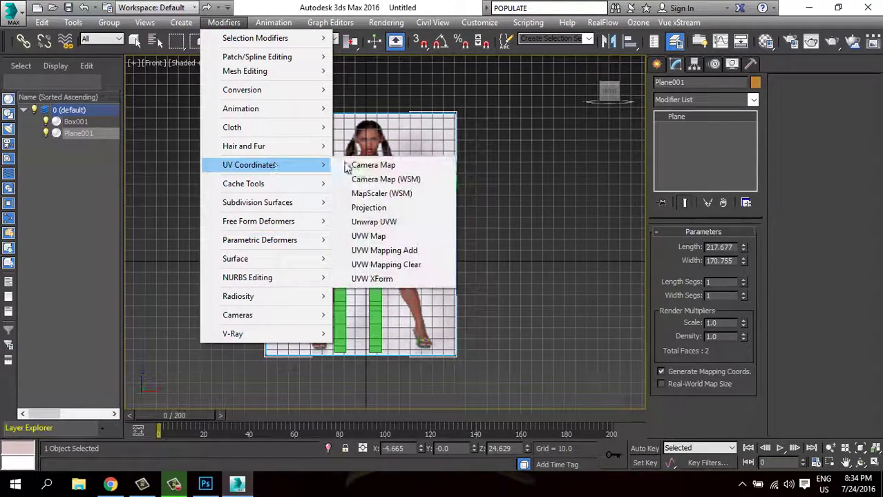
Add a UVW Map modifier to the plane with Z alignment, fit it, and nudge the plane.
{"action": "left_click", "coordinate": [396, 237]}
{"action": "scroll", "coordinate": [758, 274], "scroll_direction": "down", "scroll_amount": 3}
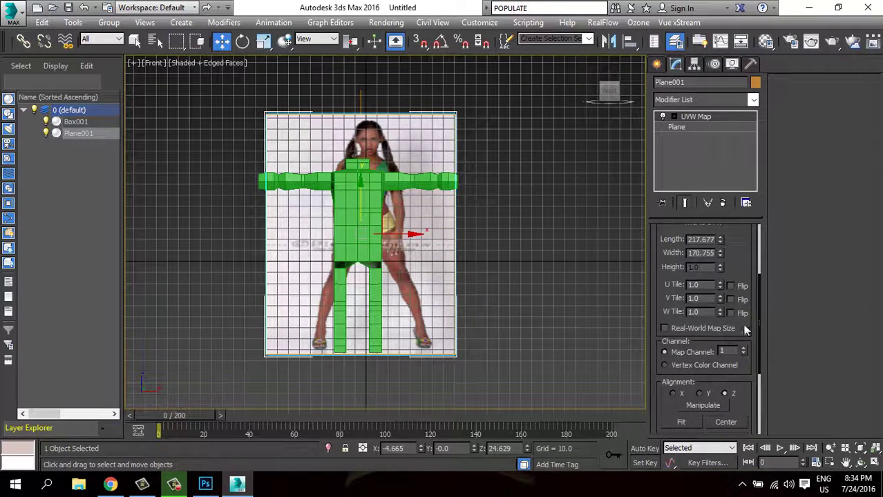
{"action": "left_click", "coordinate": [674, 394]}
{"action": "left_click", "coordinate": [699, 394]}
{"action": "left_click", "coordinate": [724, 393]}
{"action": "left_click", "coordinate": [684, 423]}
{"action": "middle_click_drag", "start_coordinate": [414, 239], "coordinate": [430, 250]}
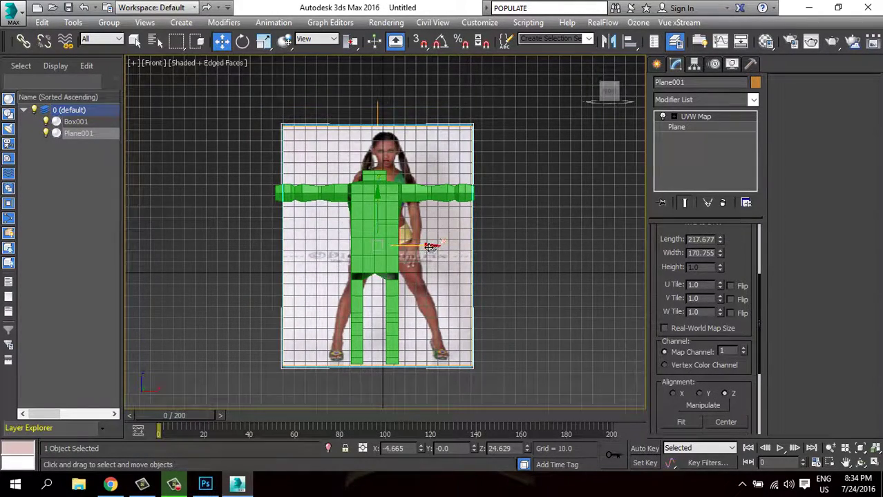
{"action": "left_click_drag", "start_coordinate": [429, 246], "coordinate": [415, 233]}
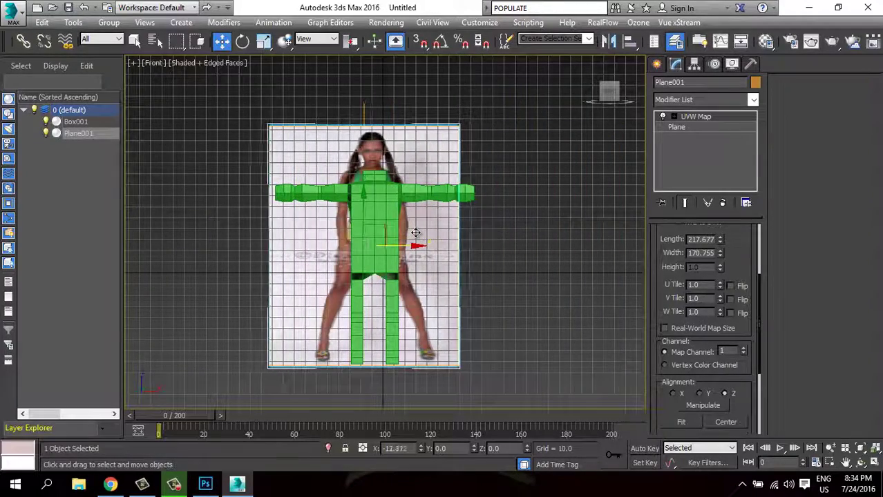
{"action": "scroll", "coordinate": [418, 233], "scroll_direction": "up", "scroll_amount": 3}
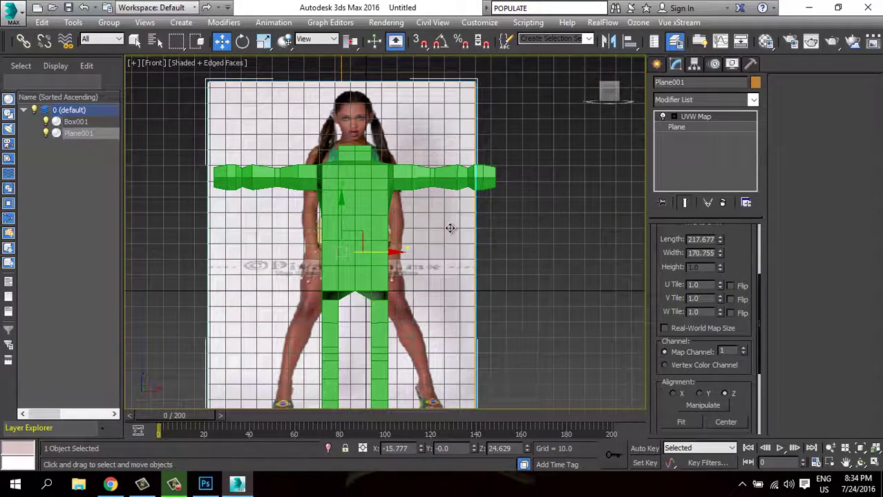
Hide the viewport grid and reselect the photo plane.
{"action": "left_click", "coordinate": [134, 63]}
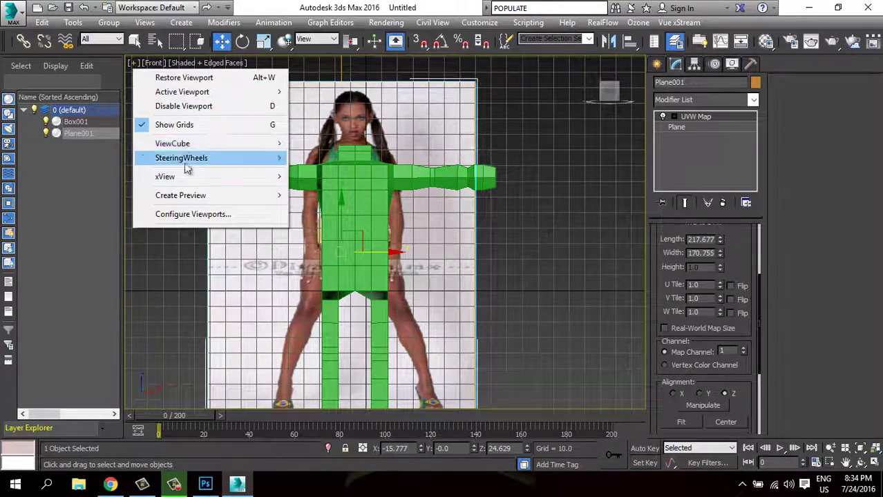
{"action": "left_click", "coordinate": [175, 125]}
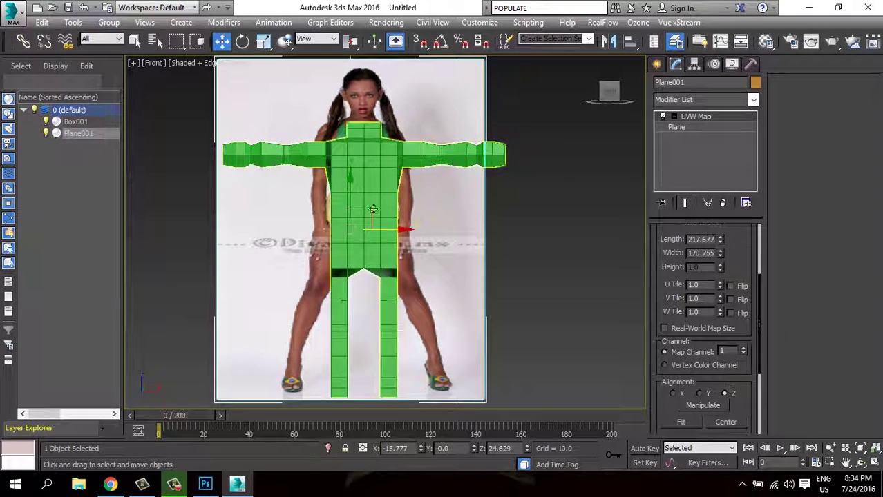
{"action": "left_click", "coordinate": [488, 201]}
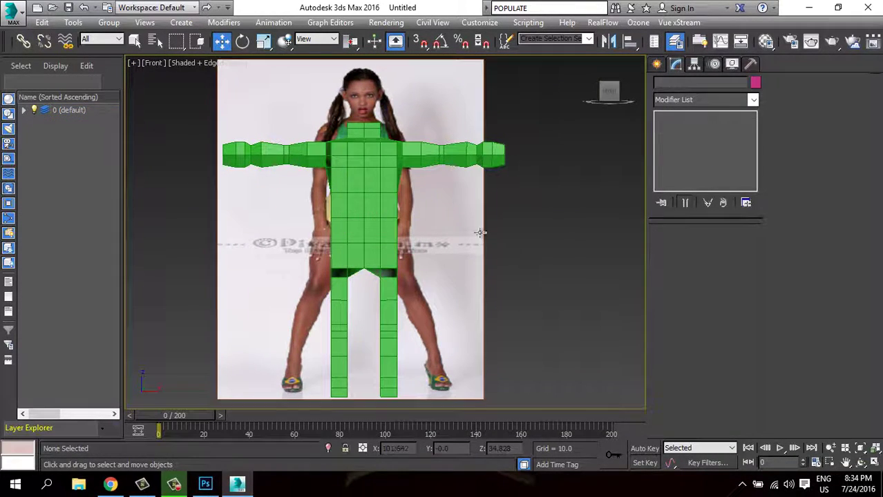
{"action": "left_click", "coordinate": [454, 215]}
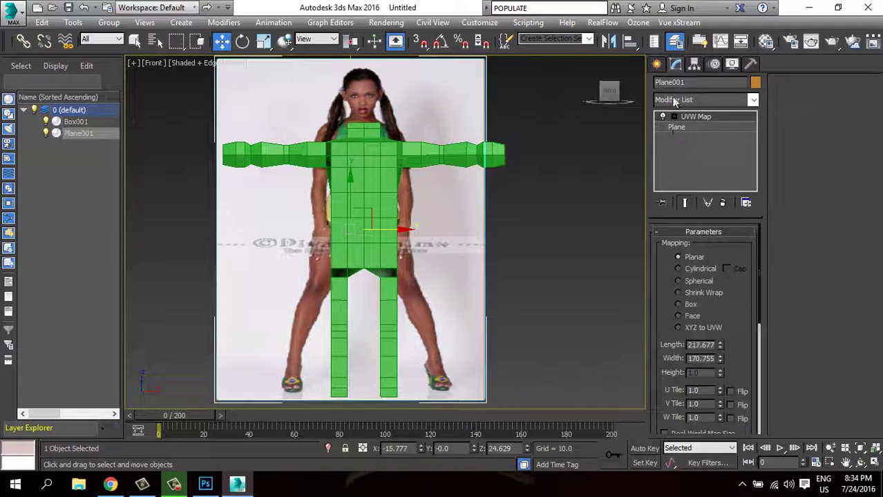
{"action": "left_click", "coordinate": [694, 64]}
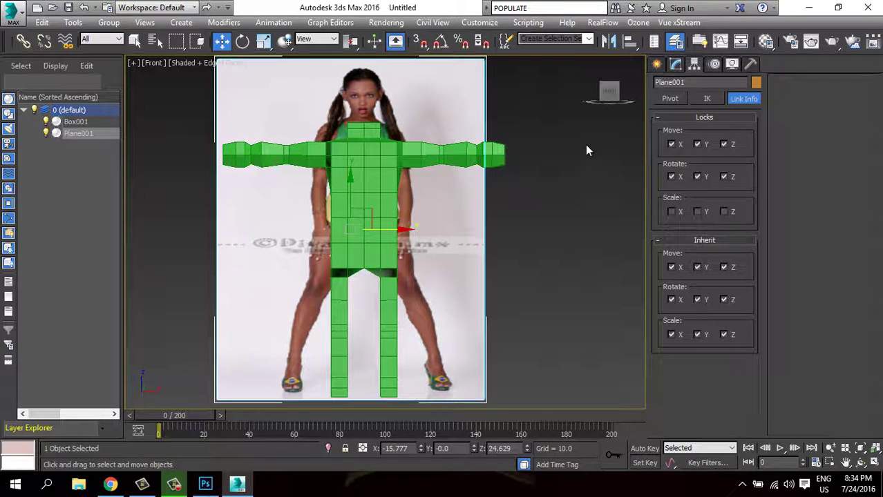
Make Box001 see-through and raise it over the front reference photo.
{"action": "left_click", "coordinate": [364, 196]}
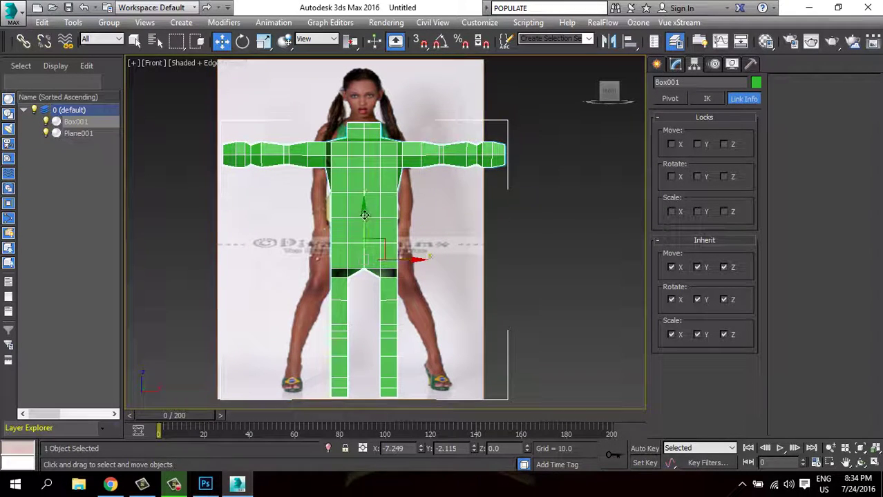
{"action": "left_click_drag", "start_coordinate": [364, 191], "coordinate": [364, 165]}
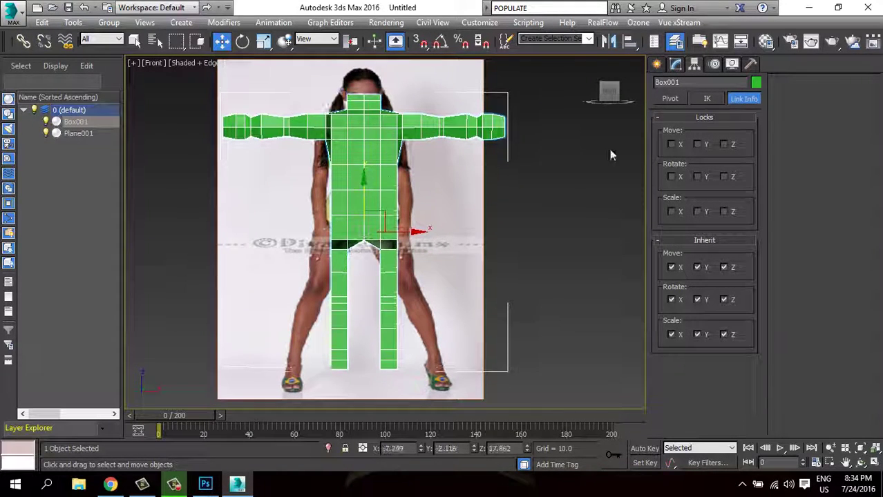
{"action": "left_click", "coordinate": [731, 63]}
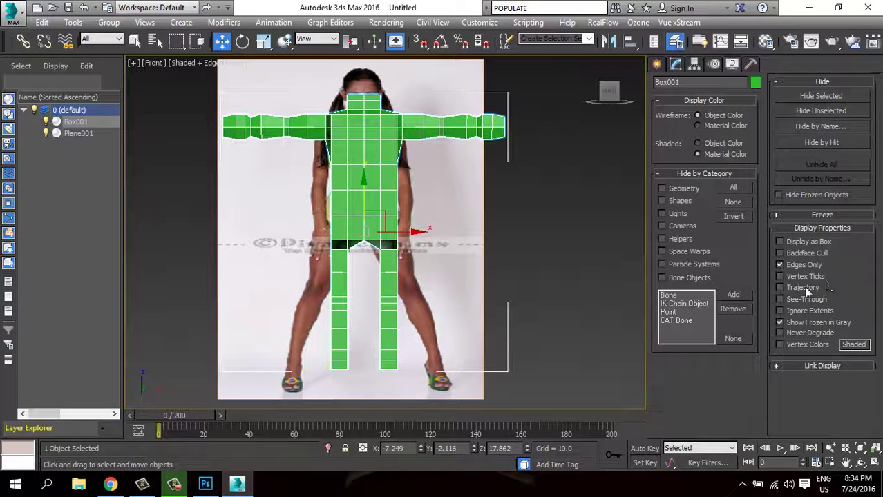
{"action": "left_click", "coordinate": [796, 299]}
{"action": "left_click_drag", "start_coordinate": [386, 212], "coordinate": [382, 205]}
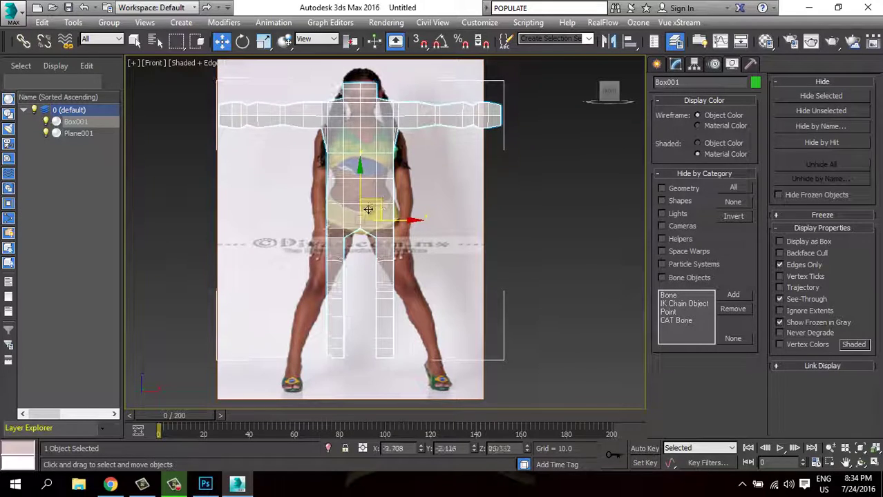
Fine-tune Box001's position so its crotch matches the photo, then toggle Symmetry off.
{"action": "scroll", "coordinate": [367, 210], "scroll_direction": "up", "scroll_amount": 2}
{"action": "scroll", "coordinate": [359, 255], "scroll_direction": "up", "scroll_amount": 3}
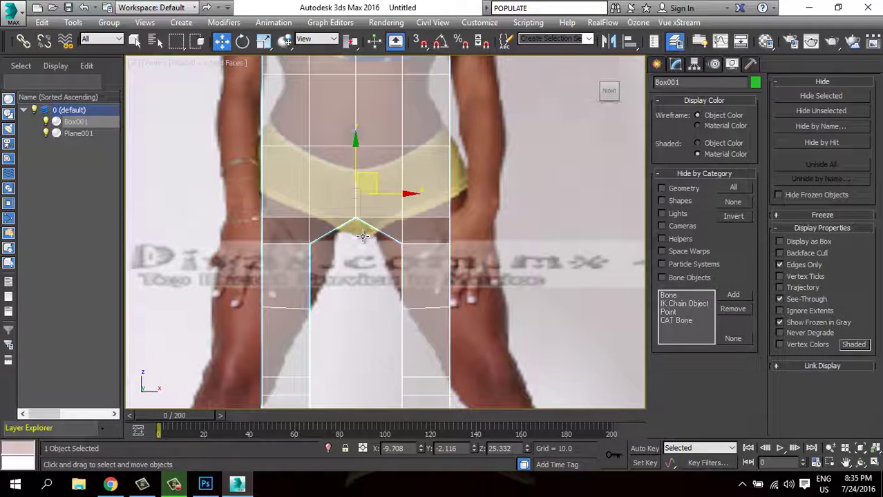
{"action": "scroll", "coordinate": [362, 226], "scroll_direction": "up", "scroll_amount": 2}
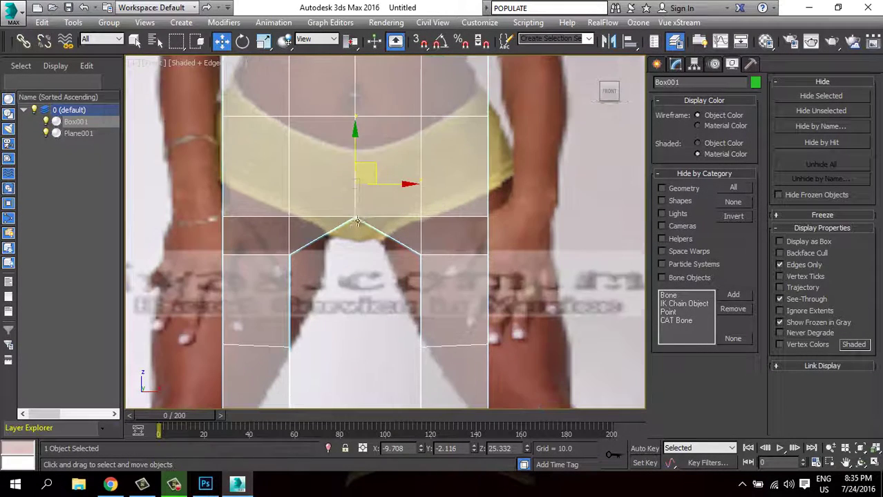
{"action": "left_click_drag", "start_coordinate": [358, 154], "coordinate": [357, 172]}
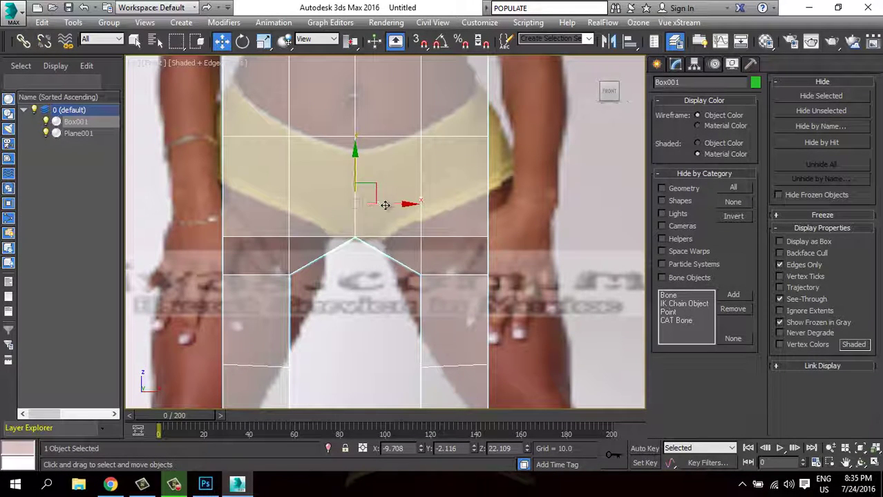
{"action": "left_click_drag", "start_coordinate": [387, 205], "coordinate": [382, 204]}
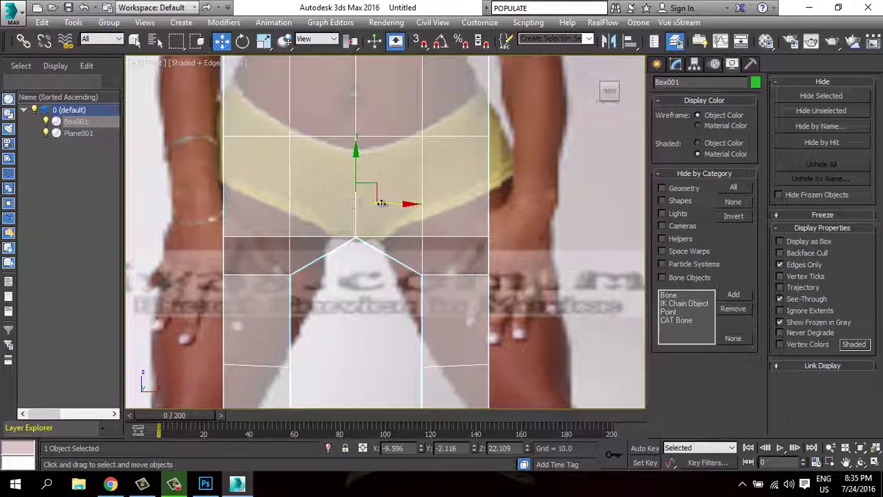
{"action": "left_click_drag", "start_coordinate": [356, 170], "coordinate": [356, 173]}
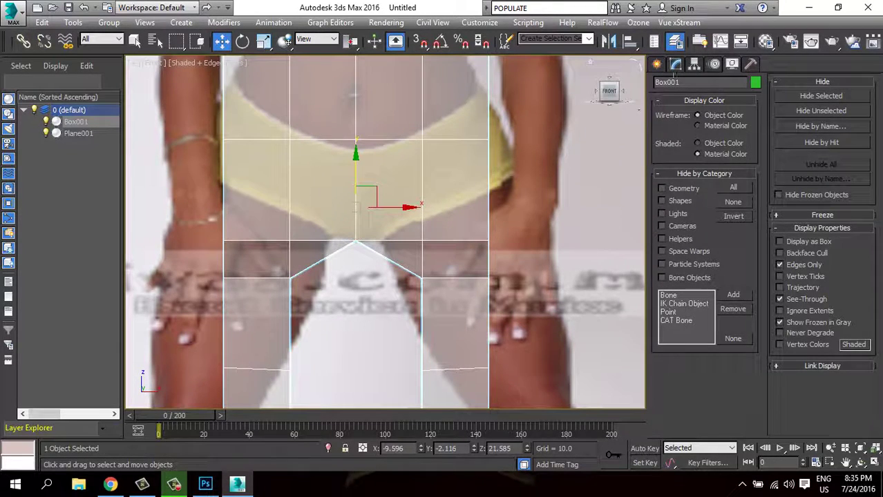
{"action": "left_click", "coordinate": [677, 66]}
{"action": "left_click", "coordinate": [663, 117]}
Turn Symmetry back on and drop to the Editable Poly level.
{"action": "left_click", "coordinate": [664, 117]}
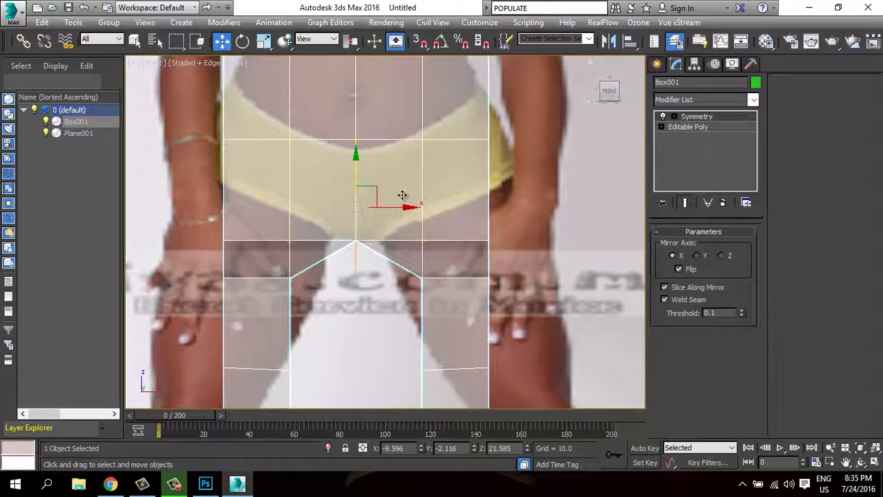
{"action": "scroll", "coordinate": [402, 196], "scroll_direction": "down", "scroll_amount": 3}
{"action": "left_click", "coordinate": [690, 127]}
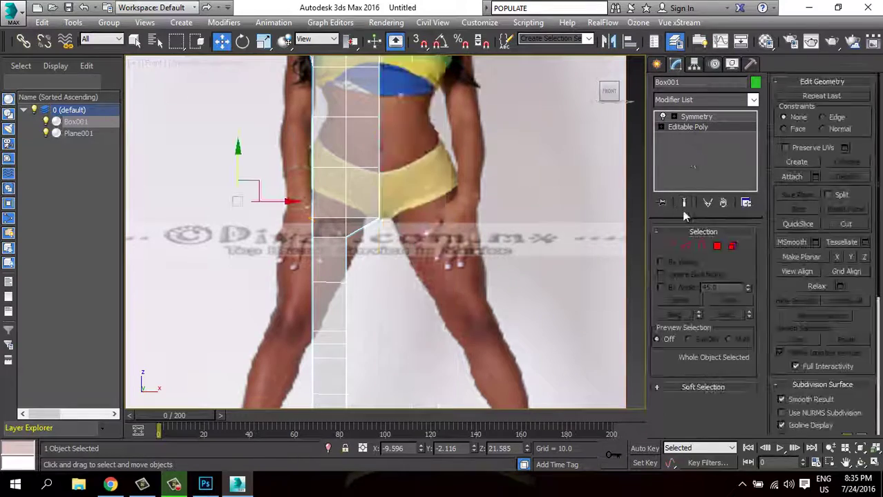
{"action": "scroll", "coordinate": [455, 239], "scroll_direction": "up", "scroll_amount": 1}
{"action": "scroll", "coordinate": [428, 245], "scroll_direction": "down", "scroll_amount": 2}
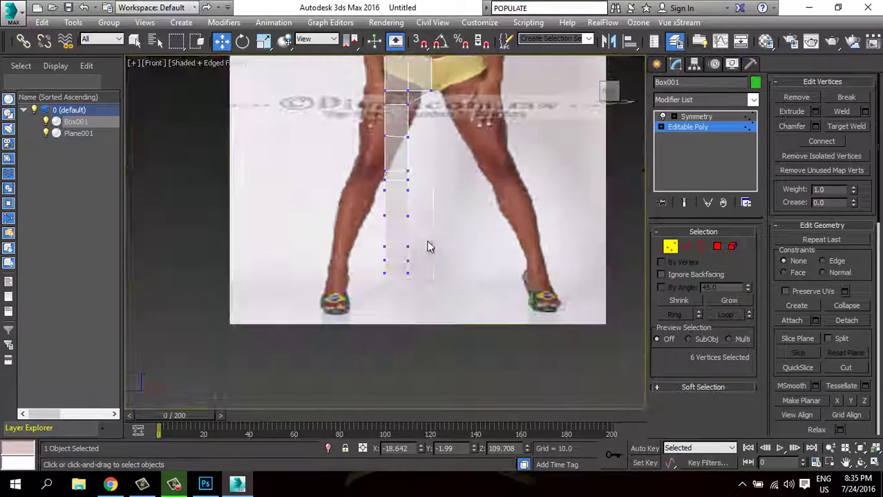
{"action": "scroll", "coordinate": [418, 259], "scroll_direction": "up", "scroll_amount": 1}
{"action": "scroll", "coordinate": [411, 228], "scroll_direction": "up", "scroll_amount": 2}
{"action": "scroll", "coordinate": [407, 206], "scroll_direction": "down", "scroll_amount": 2}
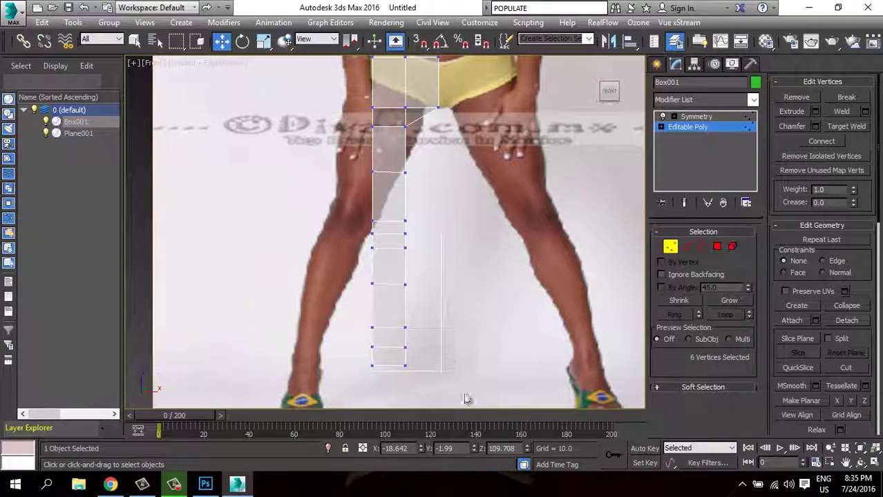
Select the lower leg vertex column, undo a trial move, and grow the selection.
{"action": "left_click_drag", "start_coordinate": [409, 402], "coordinate": [322, 174]}
{"action": "scroll", "coordinate": [424, 174], "scroll_direction": "down", "scroll_amount": 2}
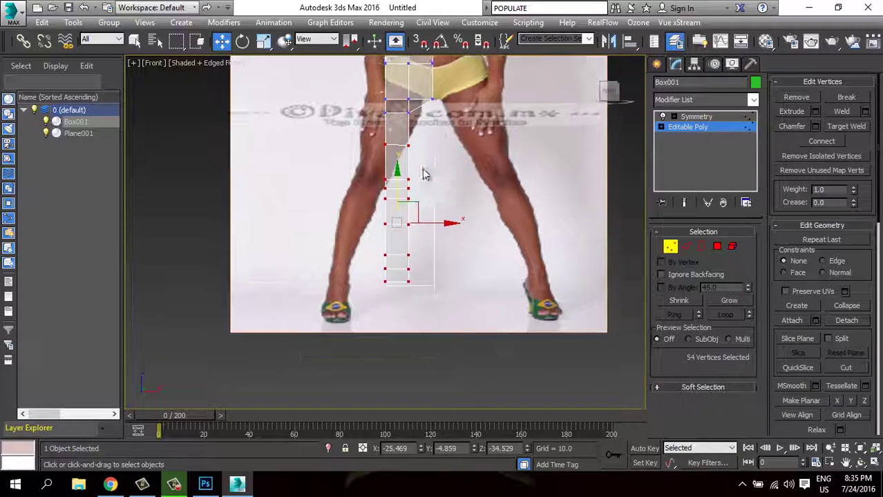
{"action": "left_click_drag", "start_coordinate": [407, 201], "coordinate": [397, 210]}
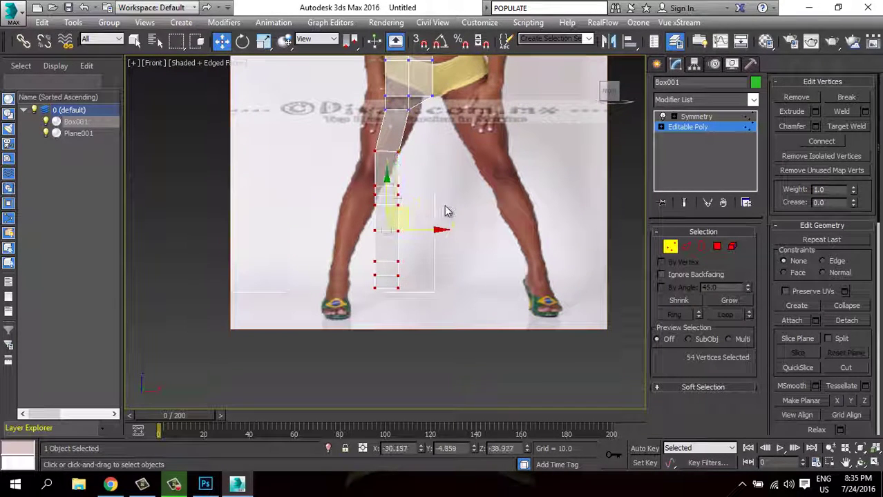
{"action": "key", "text": "ctrl+z"}
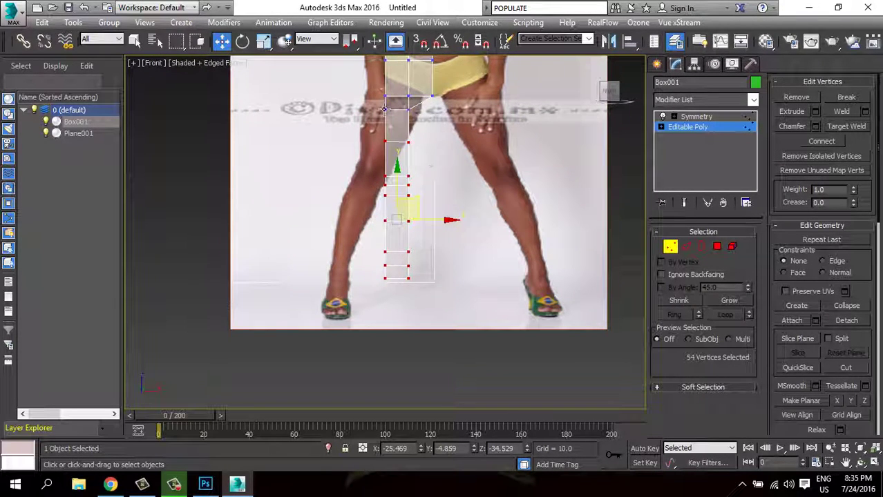
{"action": "left_click", "coordinate": [734, 304]}
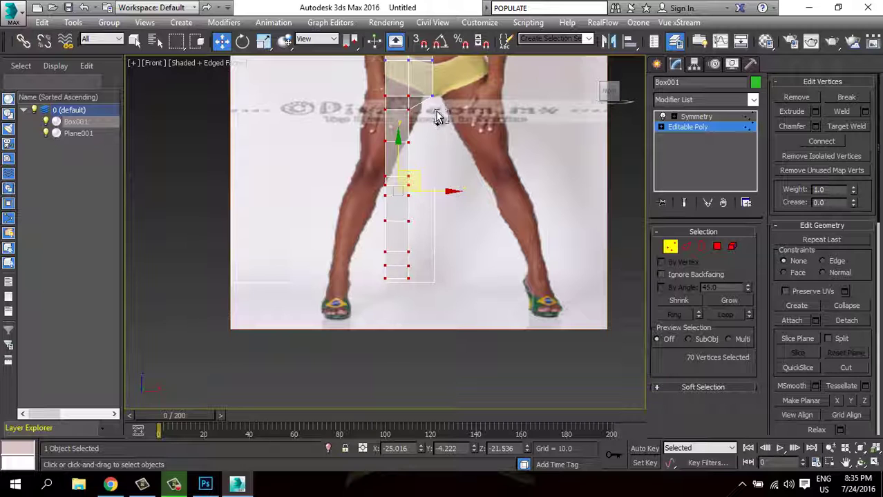
Rotate the leg vertices to tilt the leg and move it over the photo's left leg.
{"action": "left_click", "coordinate": [246, 40]}
{"action": "left_click_drag", "start_coordinate": [430, 222], "coordinate": [397, 228]}
{"action": "key", "text": "w"}
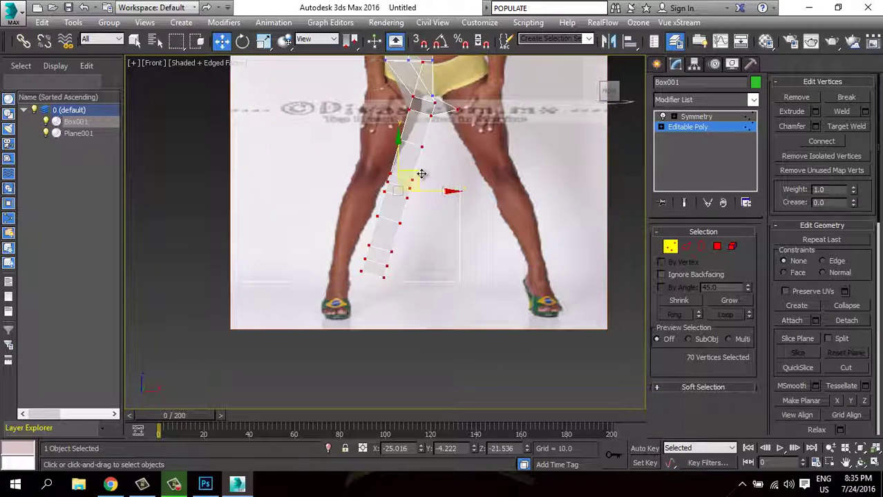
{"action": "left_click_drag", "start_coordinate": [422, 173], "coordinate": [381, 180]}
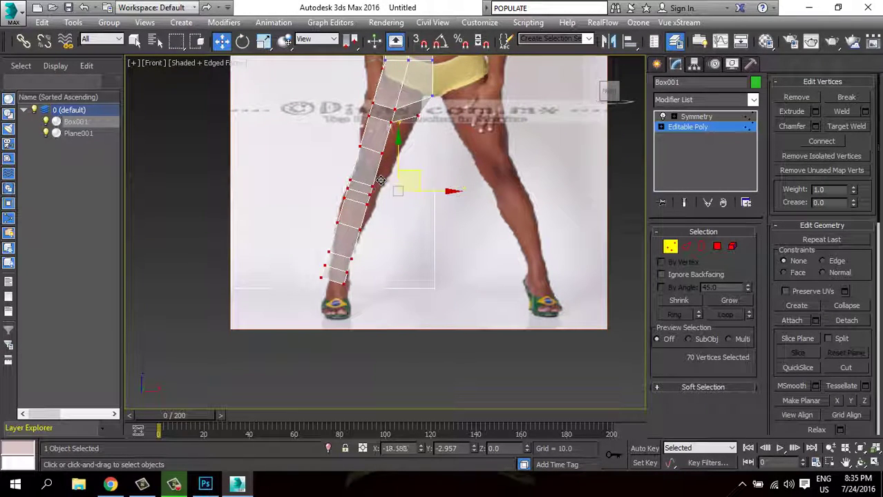
{"action": "scroll", "coordinate": [382, 179], "scroll_direction": "up", "scroll_amount": 2}
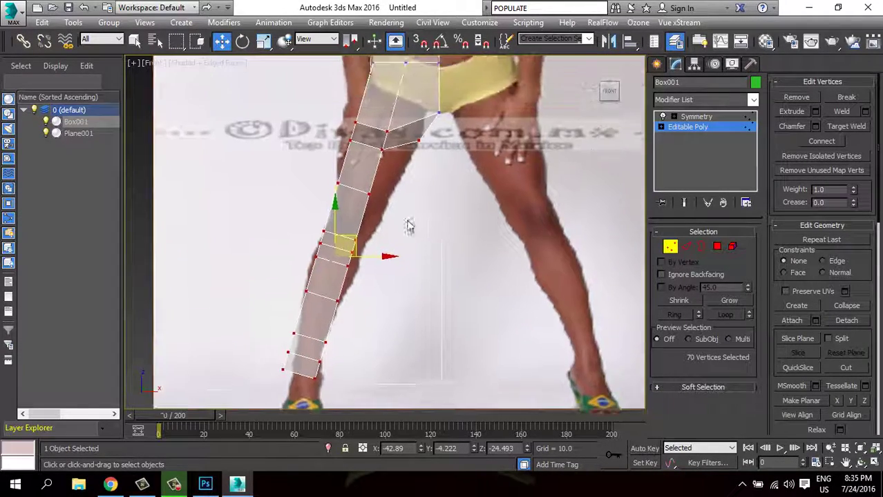
{"action": "scroll", "coordinate": [385, 177], "scroll_direction": "up", "scroll_amount": 2}
Pull the top-of-leg vertices down toward the crotch and the upper-left vertices up and left.
{"action": "left_click_drag", "start_coordinate": [366, 130], "coordinate": [430, 179]}
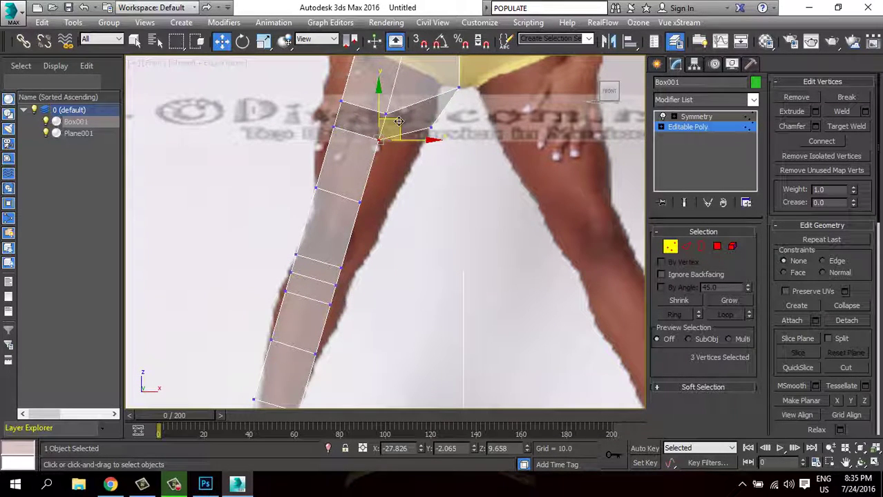
{"action": "left_click_drag", "start_coordinate": [391, 129], "coordinate": [417, 162]}
{"action": "left_click", "coordinate": [334, 128]}
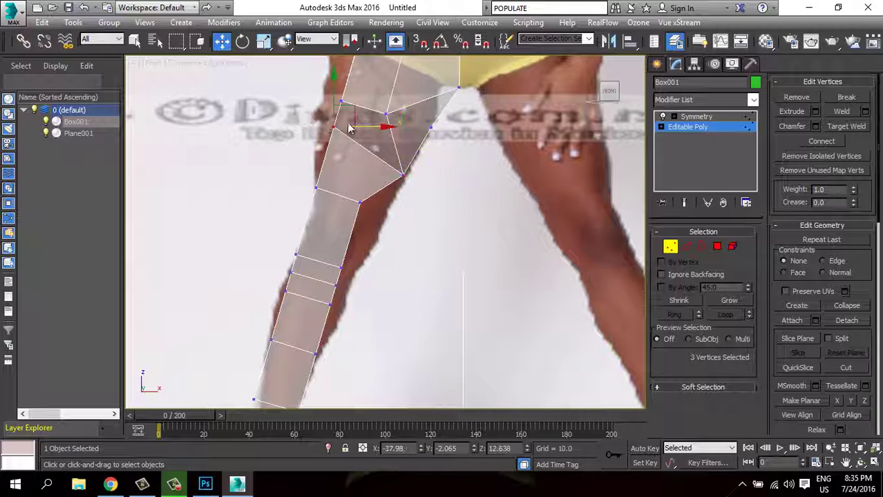
{"action": "left_click_drag", "start_coordinate": [355, 124], "coordinate": [338, 111]}
{"action": "middle_click_drag", "start_coordinate": [339, 112], "coordinate": [349, 235]}
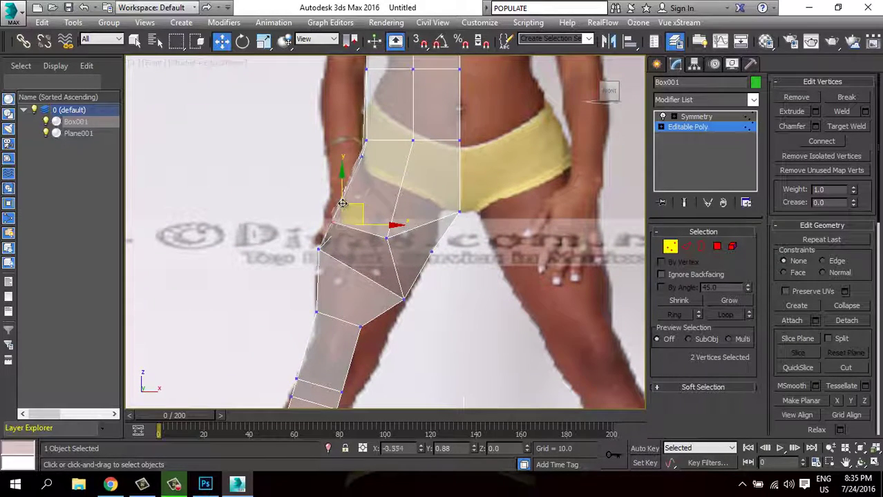
Move the hip vertices out to the thigh edge and lower the waist vertices to the outline.
{"action": "left_click_drag", "start_coordinate": [353, 205], "coordinate": [338, 201]}
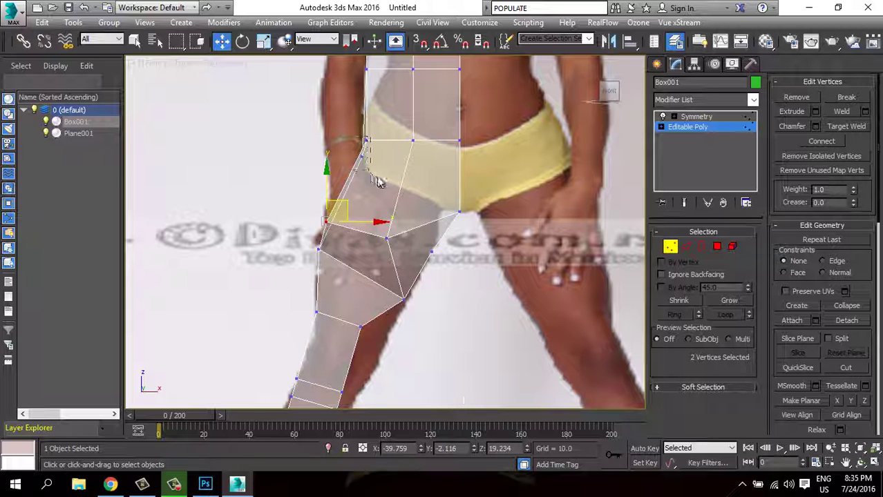
{"action": "mouse_move", "coordinate": [378, 182]}
{"action": "left_mouse_down"}
{"action": "mouse_move", "coordinate": [349, 131]}
{"action": "mouse_move", "coordinate": [377, 153]}
{"action": "left_mouse_up"}
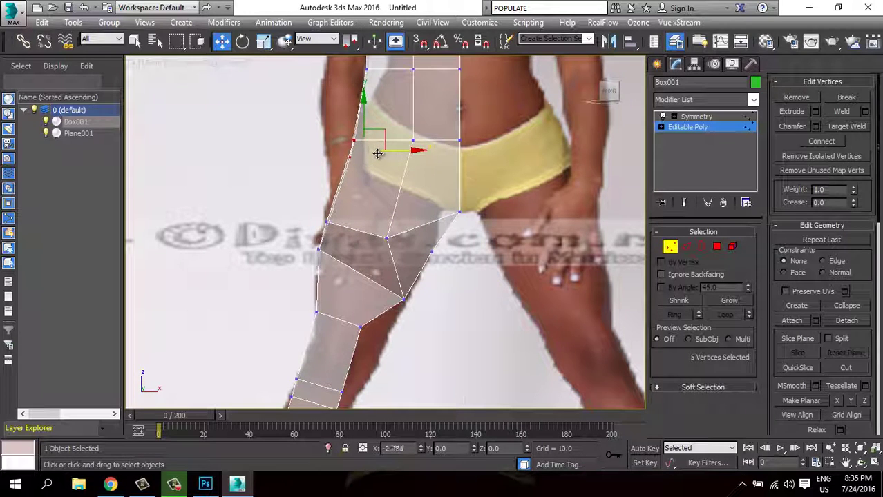
{"action": "middle_click_drag", "start_coordinate": [377, 153], "coordinate": [377, 240]}
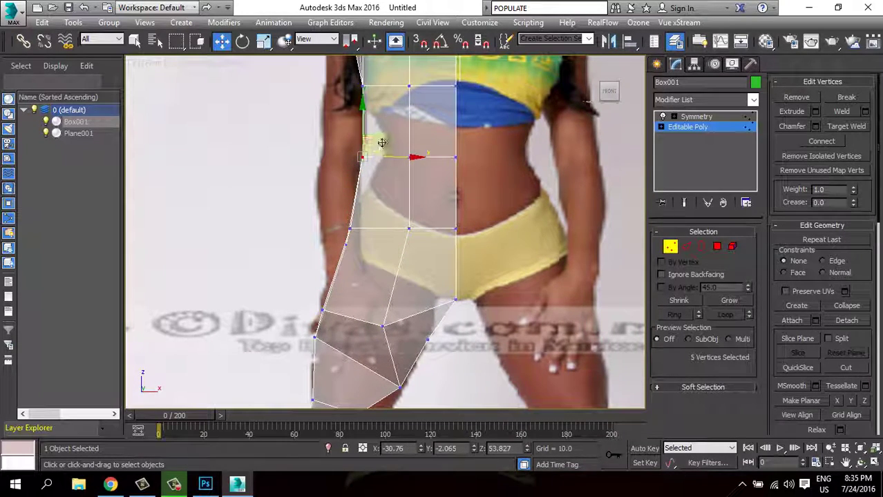
{"action": "left_click_drag", "start_coordinate": [382, 142], "coordinate": [399, 207]}
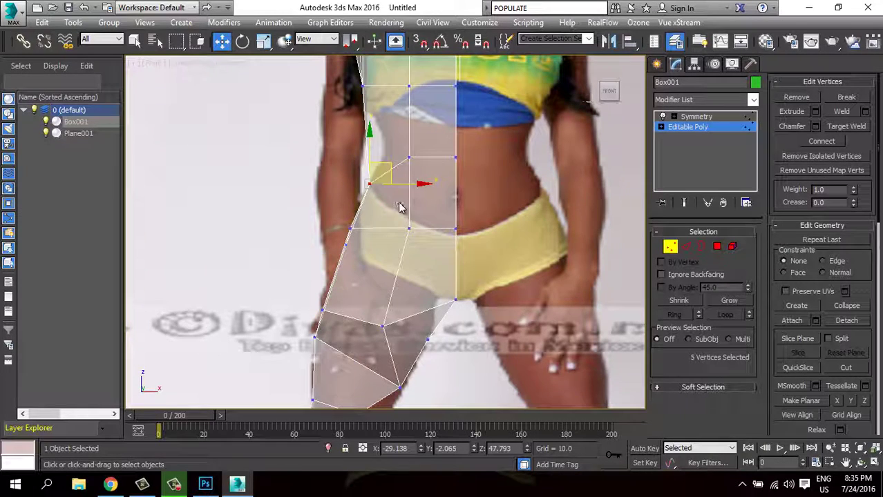
{"action": "middle_click_drag", "start_coordinate": [399, 207], "coordinate": [384, 231]}
{"action": "mouse_move", "coordinate": [446, 214]}
{"action": "left_mouse_down"}
{"action": "mouse_move", "coordinate": [384, 194]}
{"action": "mouse_move", "coordinate": [429, 210]}
{"action": "left_mouse_up"}
Cut a horizontal QuickSlice across the waist of the mesh.
{"action": "left_click", "coordinate": [670, 247]}
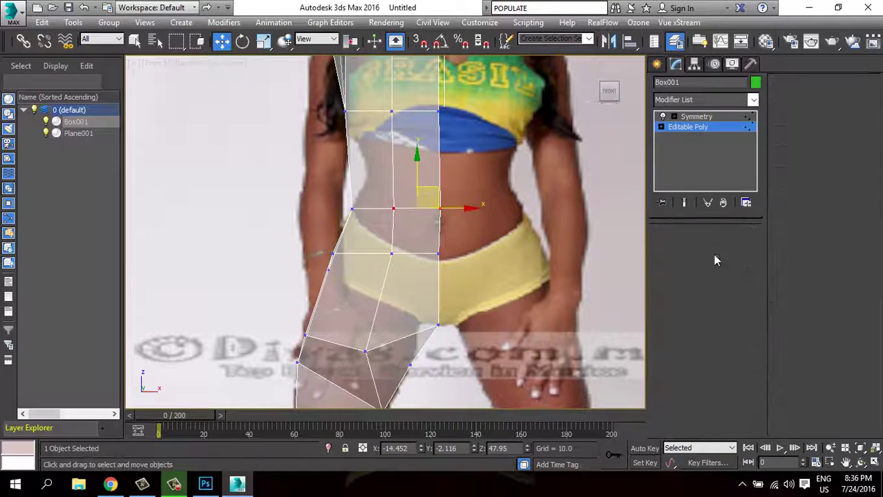
{"action": "left_click", "coordinate": [797, 224]}
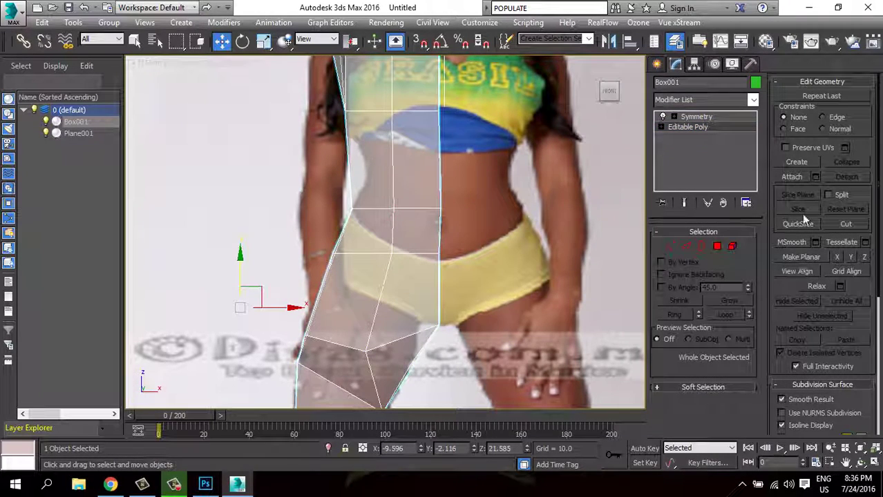
{"action": "left_click", "coordinate": [302, 168]}
{"action": "left_click", "coordinate": [571, 168]}
{"action": "key", "text": "w"}
Nudge two vertices on the new waist cut to match the photo.
{"action": "left_click", "coordinate": [670, 246]}
{"action": "mouse_move", "coordinate": [352, 176]}
{"action": "left_mouse_down"}
{"action": "mouse_move", "coordinate": [445, 150]}
{"action": "mouse_move", "coordinate": [405, 194]}
{"action": "left_mouse_up"}
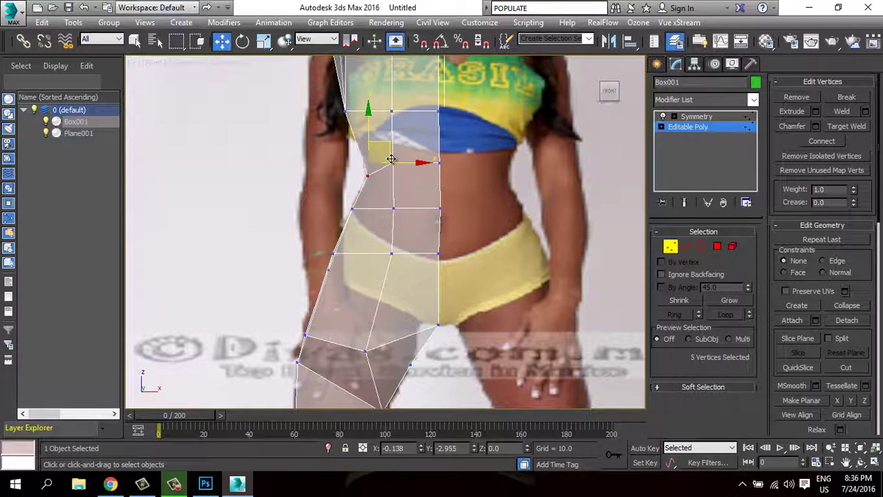
{"action": "left_click", "coordinate": [398, 173]}
{"action": "mouse_move", "coordinate": [410, 151]}
{"action": "left_mouse_down"}
{"action": "mouse_move", "coordinate": [428, 183]}
{"action": "mouse_move", "coordinate": [454, 167]}
{"action": "left_mouse_up"}
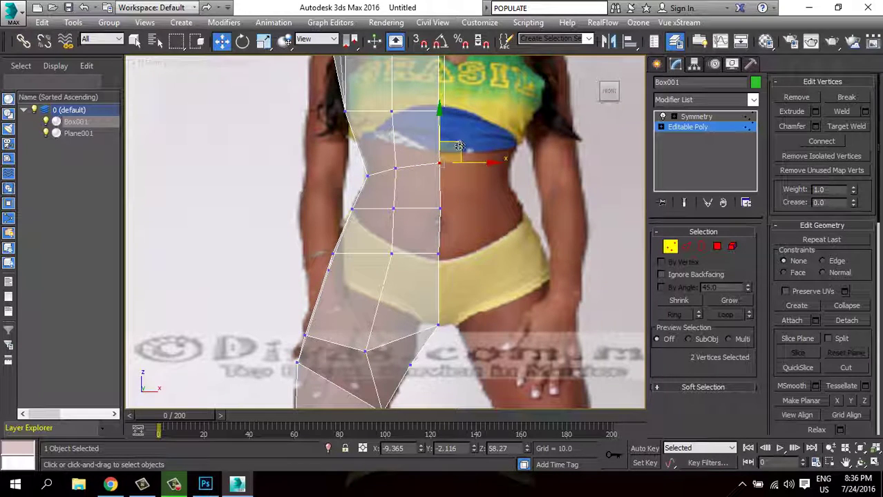
{"action": "scroll", "coordinate": [424, 228], "scroll_direction": "up", "scroll_amount": 2}
{"action": "middle_click_drag", "start_coordinate": [423, 228], "coordinate": [371, 205]}
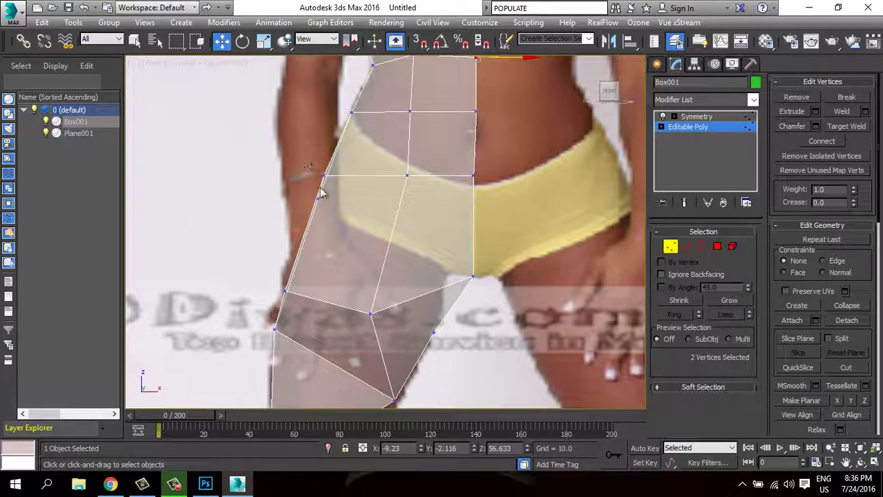
Adjust the hip's outer-edge and inner crotch corner vertices, then exit Vertex mode.
{"action": "left_click_drag", "start_coordinate": [320, 193], "coordinate": [339, 166]}
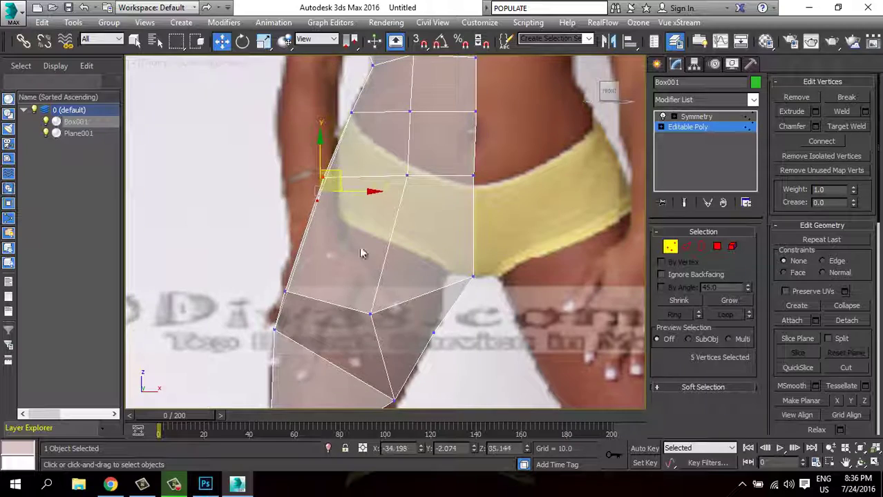
{"action": "scroll", "coordinate": [370, 241], "scroll_direction": "down", "scroll_amount": 3}
{"action": "scroll", "coordinate": [375, 207], "scroll_direction": "up", "scroll_amount": 3}
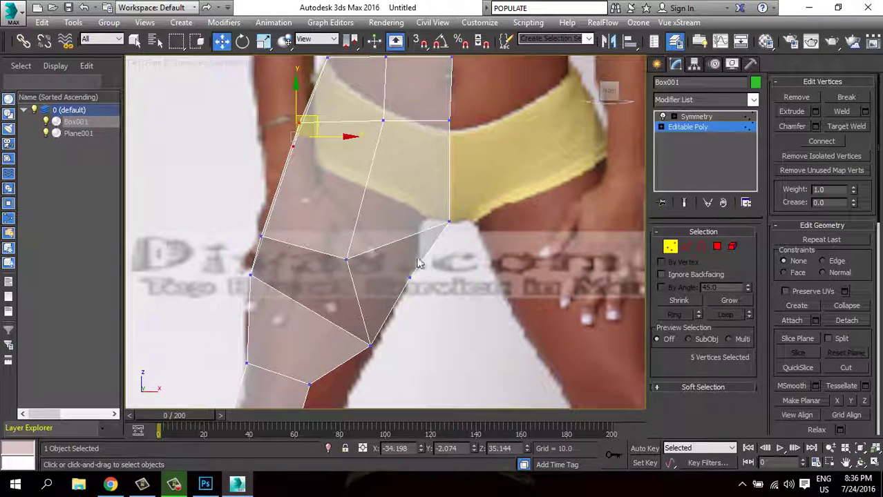
{"action": "mouse_move", "coordinate": [399, 264]}
{"action": "left_mouse_down"}
{"action": "mouse_move", "coordinate": [429, 278]}
{"action": "mouse_move", "coordinate": [430, 254]}
{"action": "left_mouse_up"}
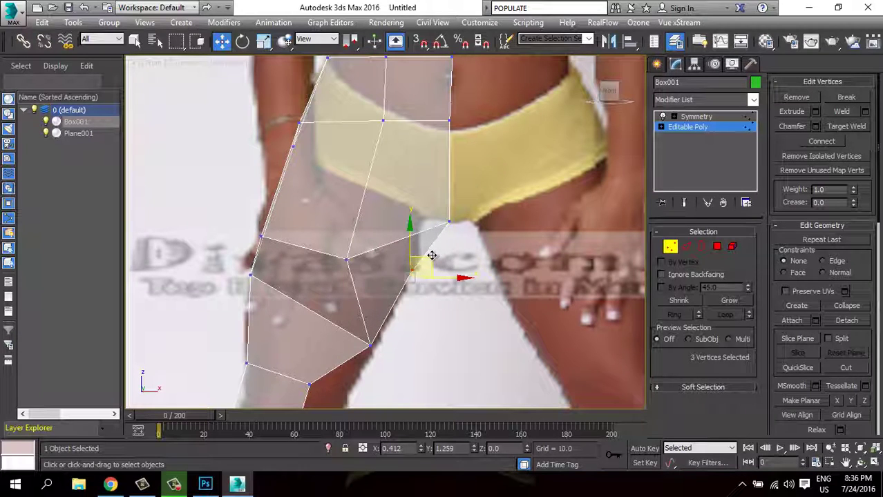
{"action": "scroll", "coordinate": [475, 293], "scroll_direction": "down", "scroll_amount": 2}
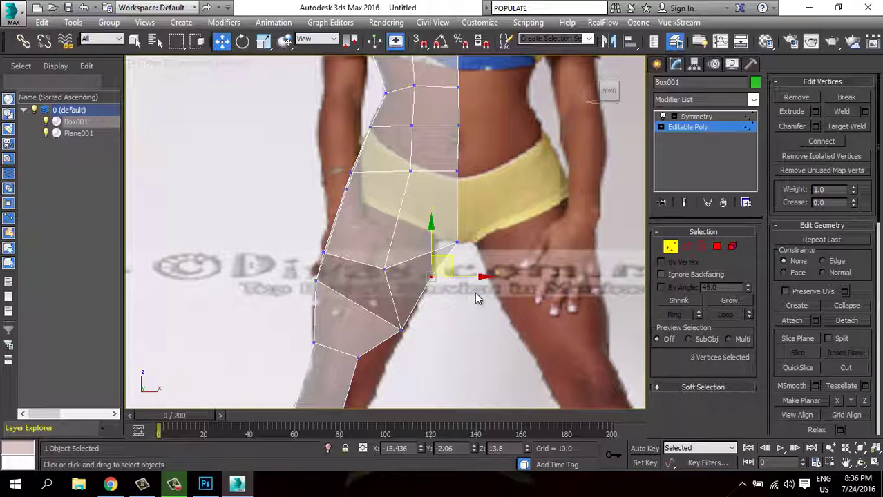
{"action": "left_click", "coordinate": [669, 247]}
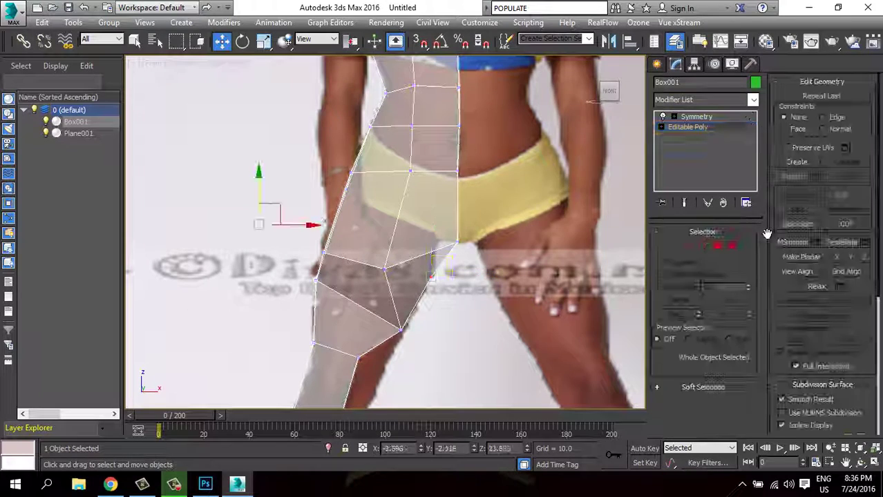
Move the inner thigh vertices up toward the crotch.
{"action": "left_click", "coordinate": [808, 224]}
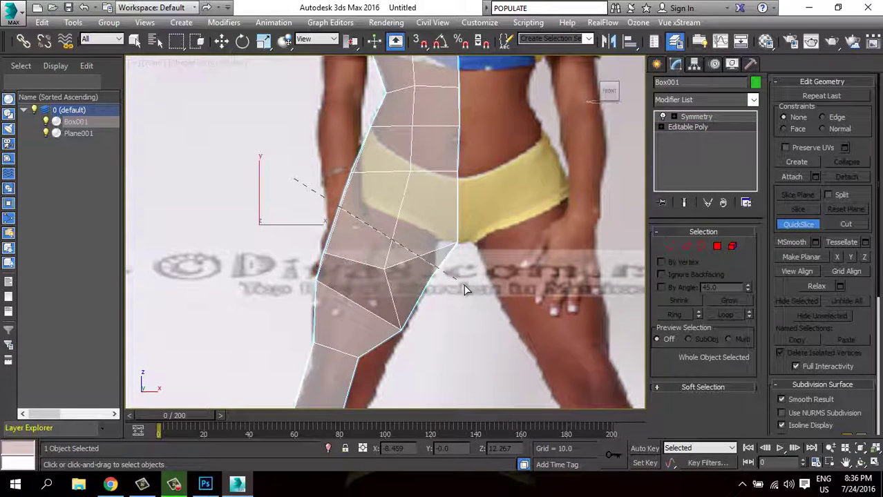
{"action": "left_click", "coordinate": [670, 247]}
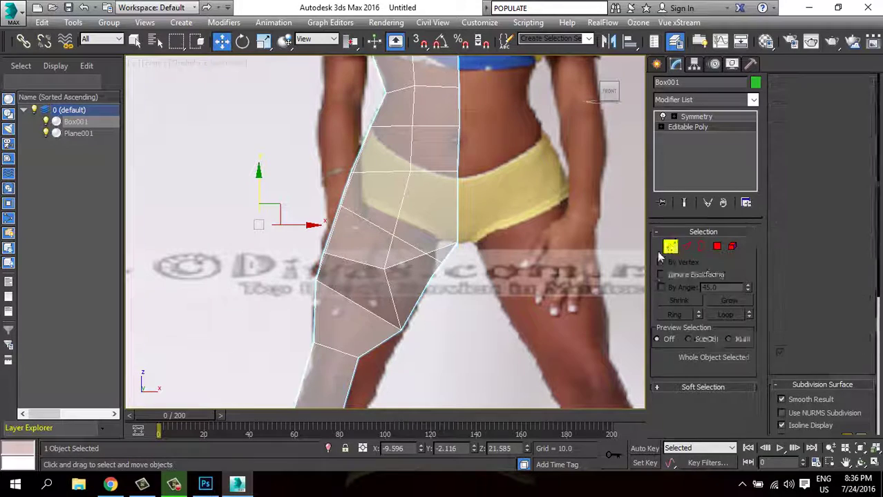
{"action": "scroll", "coordinate": [445, 270], "scroll_direction": "up", "scroll_amount": 5}
{"action": "mouse_move", "coordinate": [404, 224]}
{"action": "left_mouse_down"}
{"action": "mouse_move", "coordinate": [452, 249]}
{"action": "mouse_move", "coordinate": [445, 226]}
{"action": "left_mouse_up"}
{"action": "left_click", "coordinate": [465, 270]}
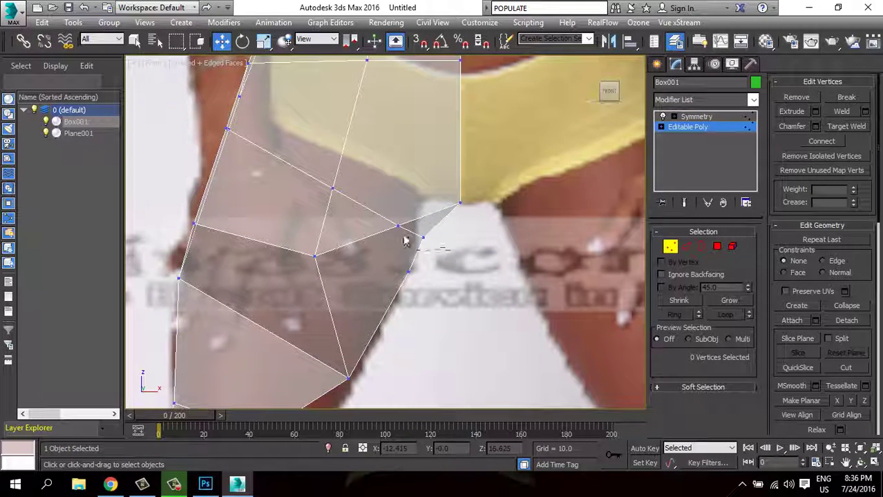
{"action": "left_click_drag", "start_coordinate": [386, 217], "coordinate": [432, 245]}
{"action": "left_click_drag", "start_coordinate": [428, 212], "coordinate": [428, 187]}
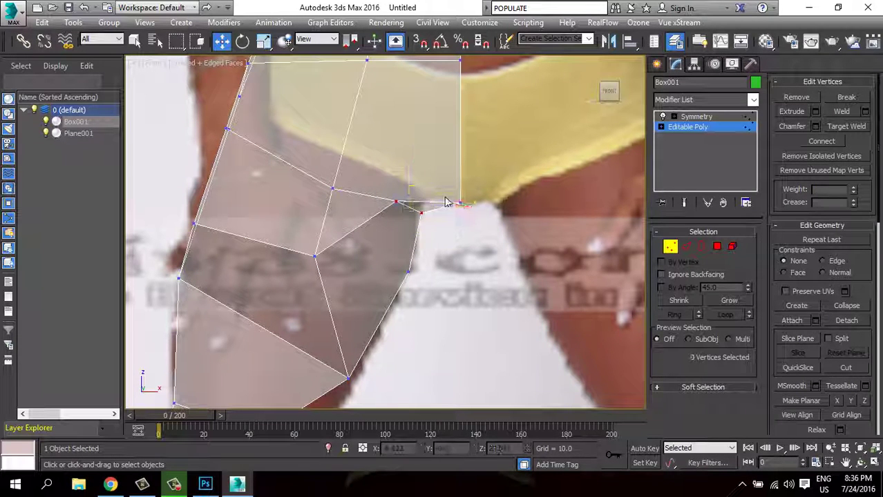
Move the crotch corner and knee vertices onto the photo's leg outline.
{"action": "left_click", "coordinate": [460, 201]}
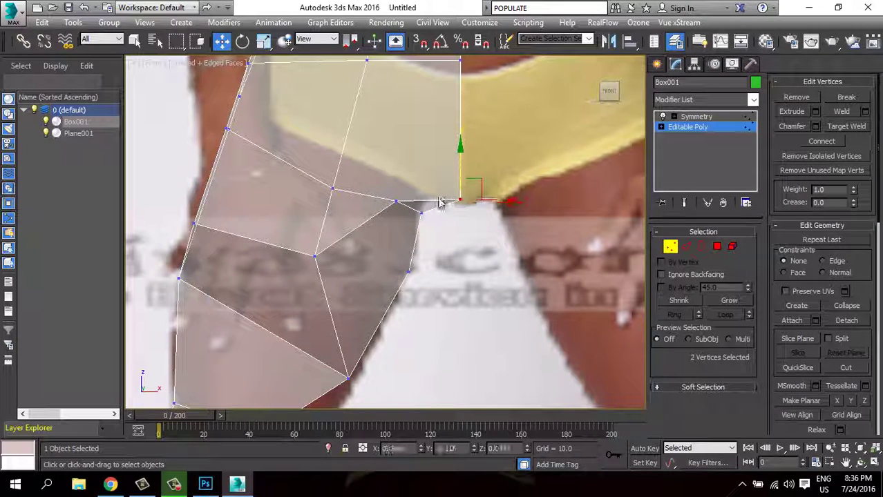
{"action": "scroll", "coordinate": [414, 304], "scroll_direction": "down", "scroll_amount": 5}
{"action": "middle_click_drag", "start_coordinate": [411, 306], "coordinate": [423, 290]}
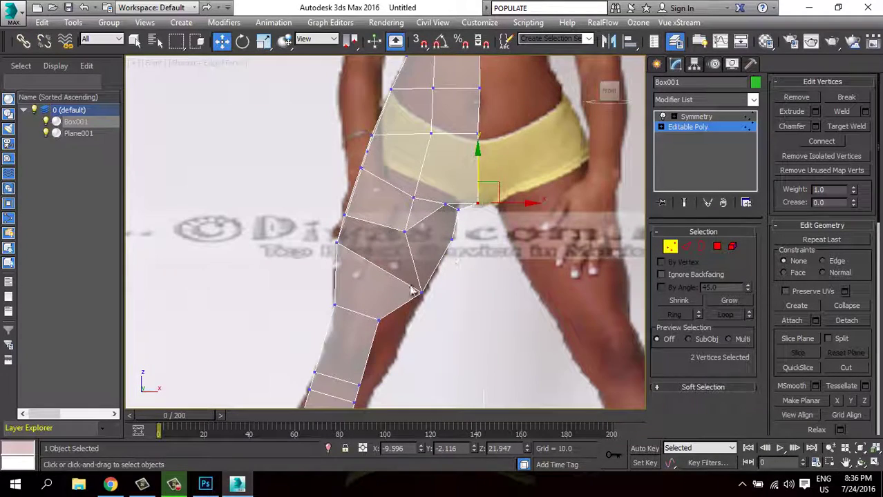
{"action": "scroll", "coordinate": [424, 252], "scroll_direction": "up", "scroll_amount": 4}
{"action": "left_click", "coordinate": [415, 262], "text": "ctrl"}
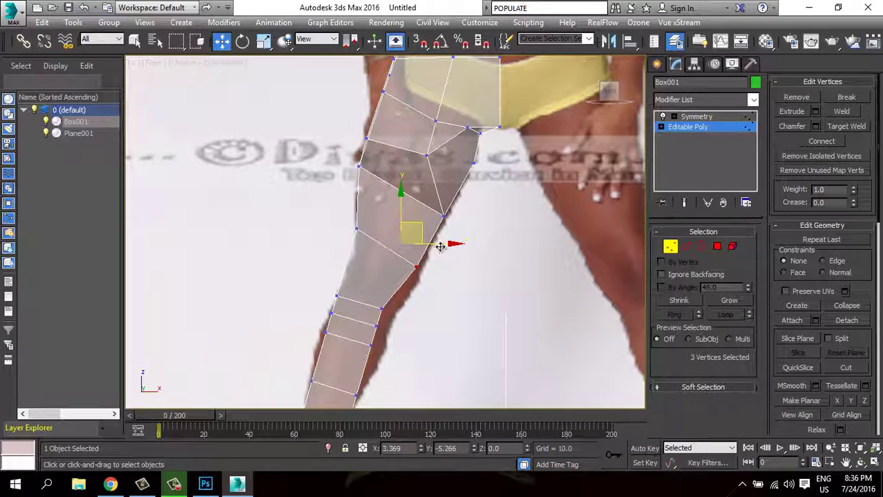
{"action": "middle_click_drag", "start_coordinate": [359, 288], "coordinate": [386, 243]}
{"action": "scroll", "coordinate": [386, 240], "scroll_direction": "up", "scroll_amount": 2}
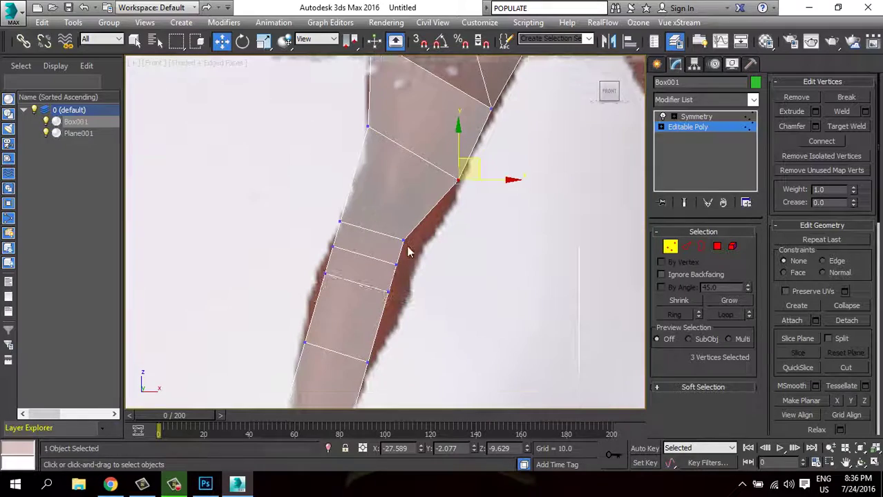
{"action": "scroll", "coordinate": [428, 247], "scroll_direction": "down", "scroll_amount": 2}
{"action": "scroll", "coordinate": [487, 272], "scroll_direction": "up", "scroll_amount": 1}
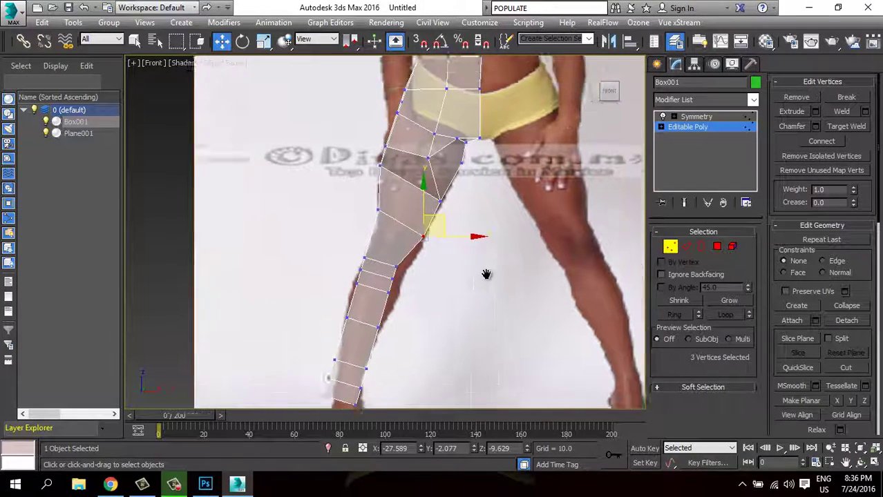
{"action": "scroll", "coordinate": [437, 264], "scroll_direction": "up", "scroll_amount": 1}
{"action": "scroll", "coordinate": [435, 296], "scroll_direction": "up", "scroll_amount": 1}
{"action": "scroll", "coordinate": [435, 296], "scroll_direction": "up", "scroll_amount": 1}
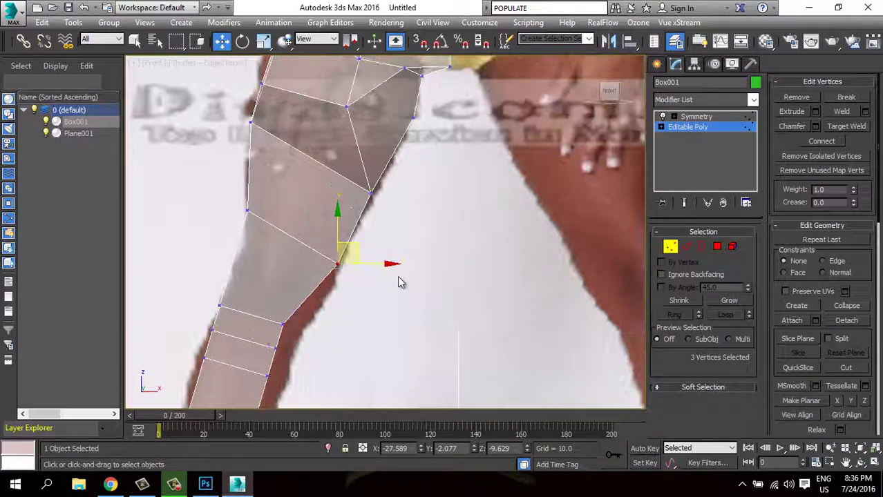
{"action": "left_click_drag", "start_coordinate": [415, 249], "coordinate": [380, 211]}
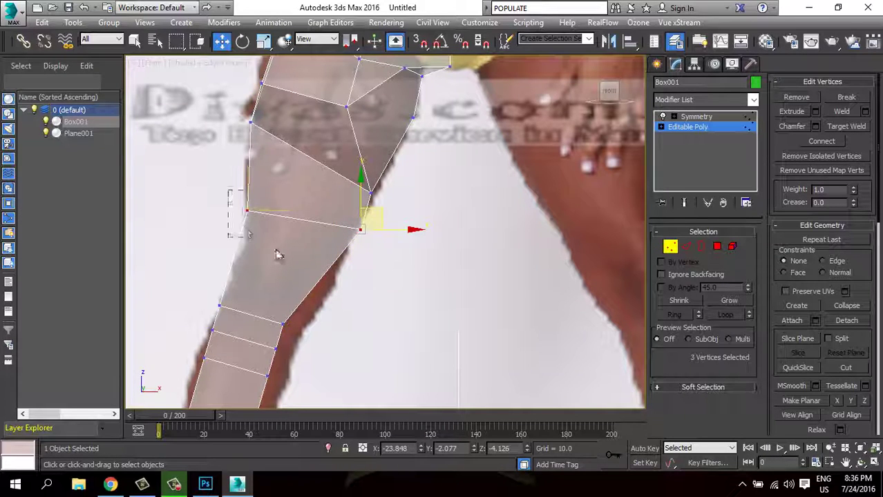
Raise the outer leg-edge vertex and move the two vertex rings above the knee up the leg.
{"action": "left_click_drag", "start_coordinate": [232, 190], "coordinate": [253, 235]}
{"action": "left_click_drag", "start_coordinate": [253, 200], "coordinate": [261, 156]}
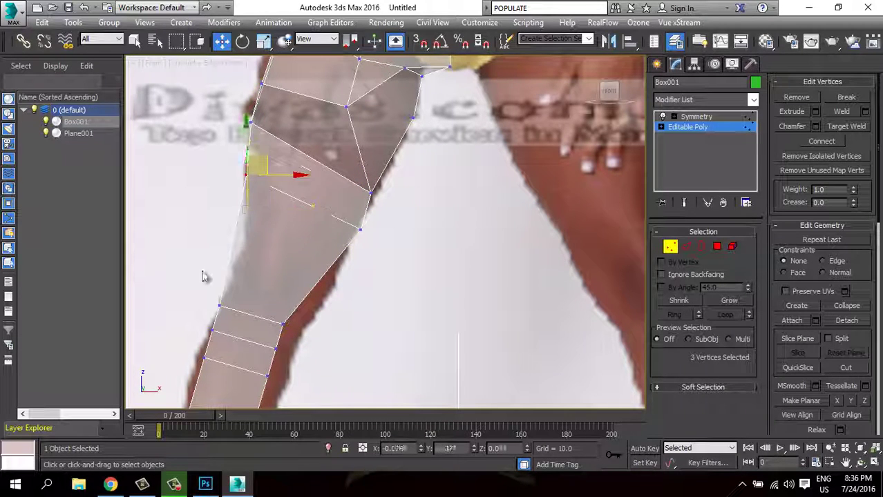
{"action": "left_click_drag", "start_coordinate": [203, 273], "coordinate": [241, 284]}
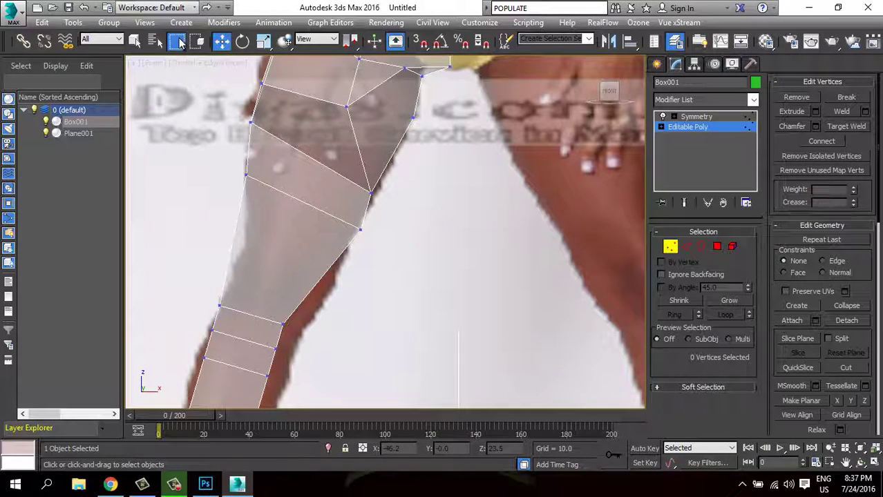
{"action": "left_click_drag", "start_coordinate": [177, 41], "coordinate": [178, 119]}
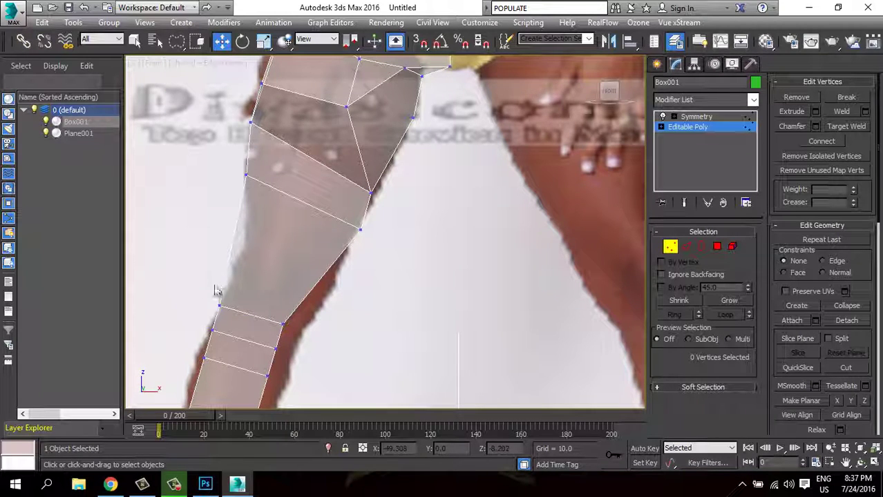
{"action": "left_click_drag", "start_coordinate": [215, 290], "coordinate": [306, 219]}
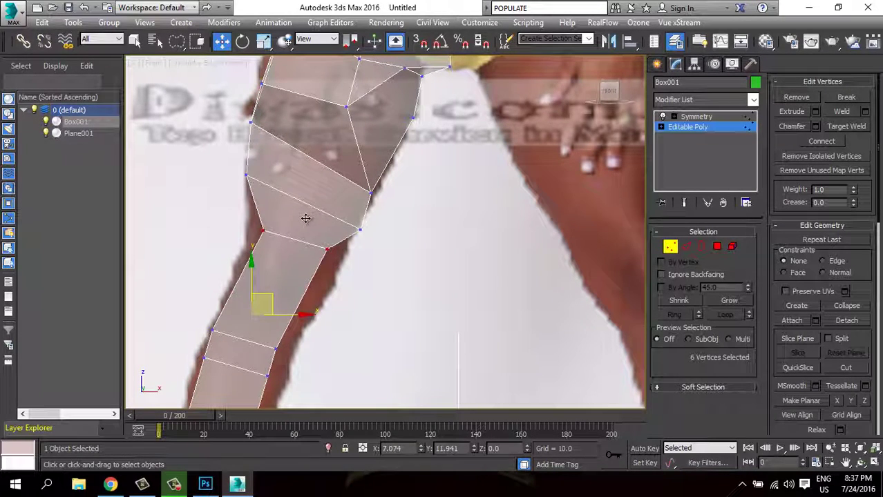
{"action": "left_click_drag", "start_coordinate": [218, 319], "coordinate": [214, 322]}
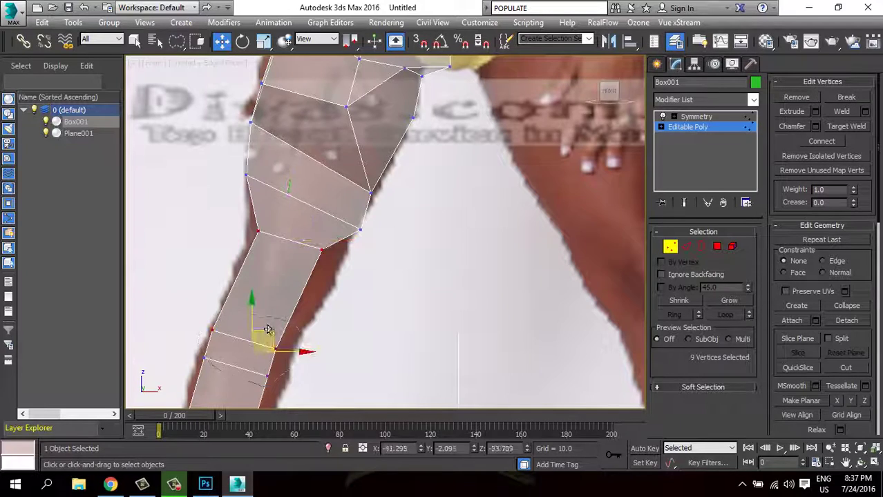
{"action": "left_click_drag", "start_coordinate": [232, 388], "coordinate": [269, 310]}
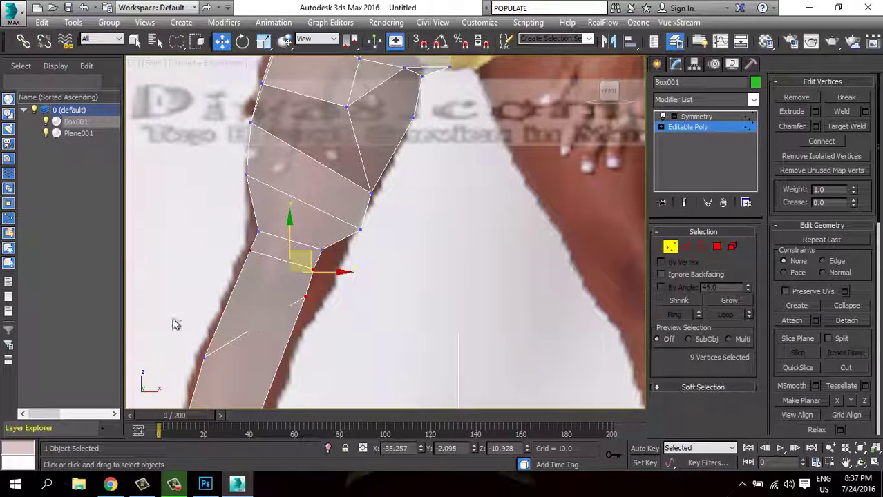
Move the lower ring further up and align thigh and right-edge vertices with the leg outline.
{"action": "mouse_move", "coordinate": [173, 320]}
{"action": "left_mouse_down"}
{"action": "mouse_move", "coordinate": [211, 350]}
{"action": "mouse_move", "coordinate": [250, 261]}
{"action": "left_mouse_up"}
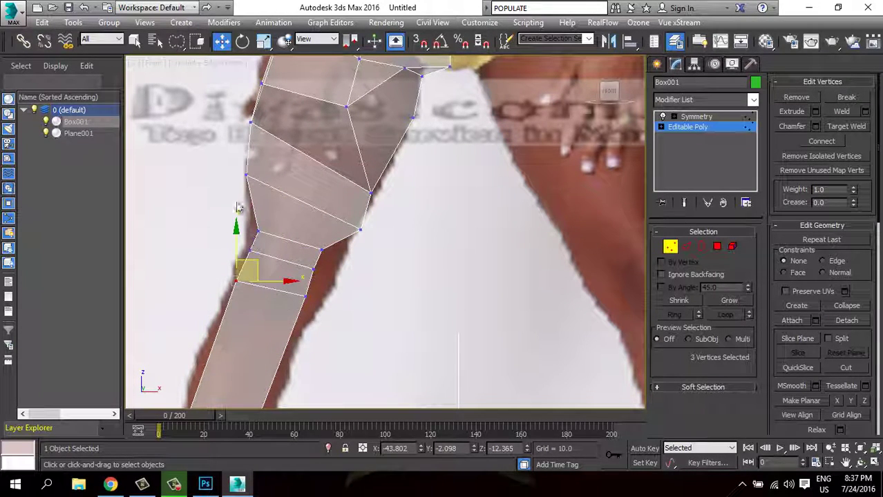
{"action": "left_click_drag", "start_coordinate": [280, 219], "coordinate": [262, 180]}
{"action": "mouse_move", "coordinate": [316, 246]}
{"action": "left_mouse_down"}
{"action": "mouse_move", "coordinate": [336, 280]}
{"action": "mouse_move", "coordinate": [261, 246]}
{"action": "mouse_move", "coordinate": [266, 290]}
{"action": "left_mouse_up"}
{"action": "middle_click_drag", "start_coordinate": [266, 292], "coordinate": [284, 249]}
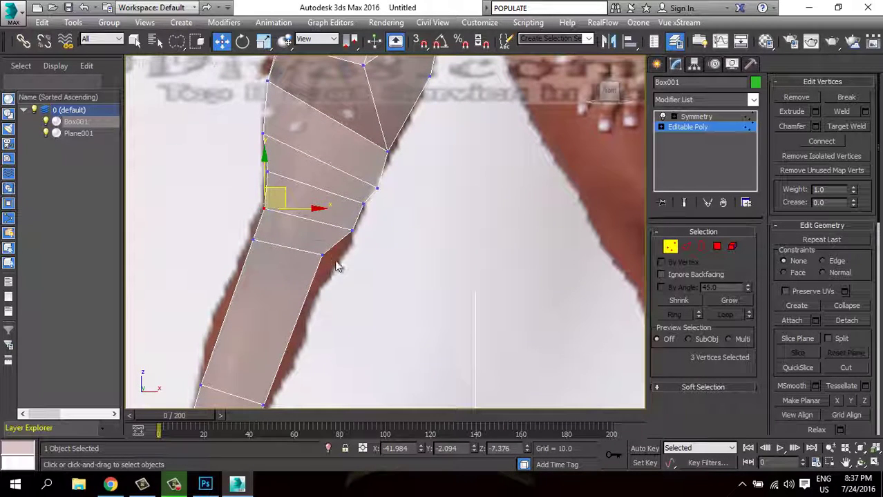
{"action": "left_click", "coordinate": [334, 252]}
{"action": "left_click_drag", "start_coordinate": [337, 243], "coordinate": [357, 244]}
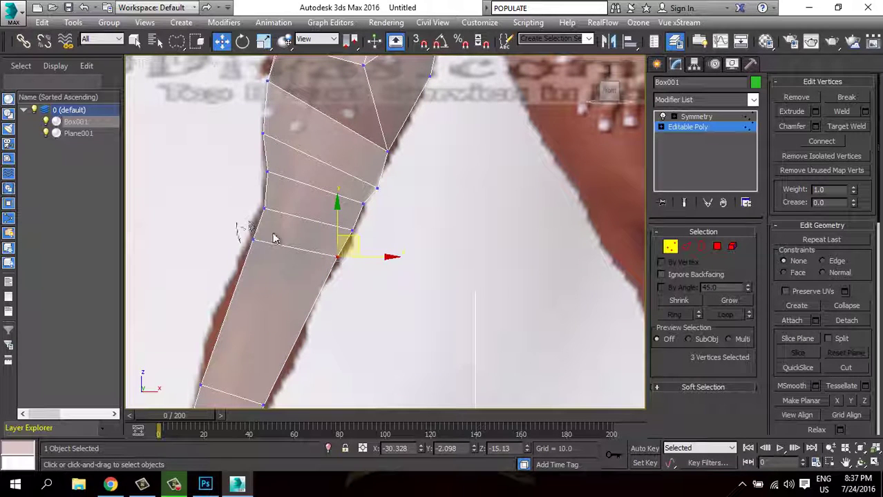
Pick a vertex on the knee's left edge, review the leg, and exit Vertex mode.
{"action": "left_click", "coordinate": [252, 239]}
{"action": "scroll", "coordinate": [275, 290], "scroll_direction": "down", "scroll_amount": 1}
{"action": "scroll", "coordinate": [286, 282], "scroll_direction": "down", "scroll_amount": 2}
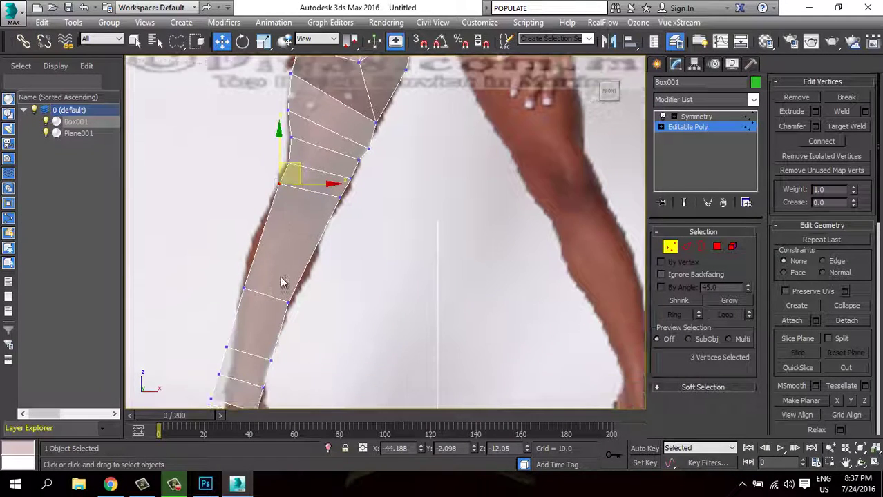
{"action": "scroll", "coordinate": [297, 273], "scroll_direction": "down", "scroll_amount": 1}
{"action": "scroll", "coordinate": [307, 262], "scroll_direction": "down", "scroll_amount": 2}
{"action": "scroll", "coordinate": [306, 266], "scroll_direction": "up", "scroll_amount": 2}
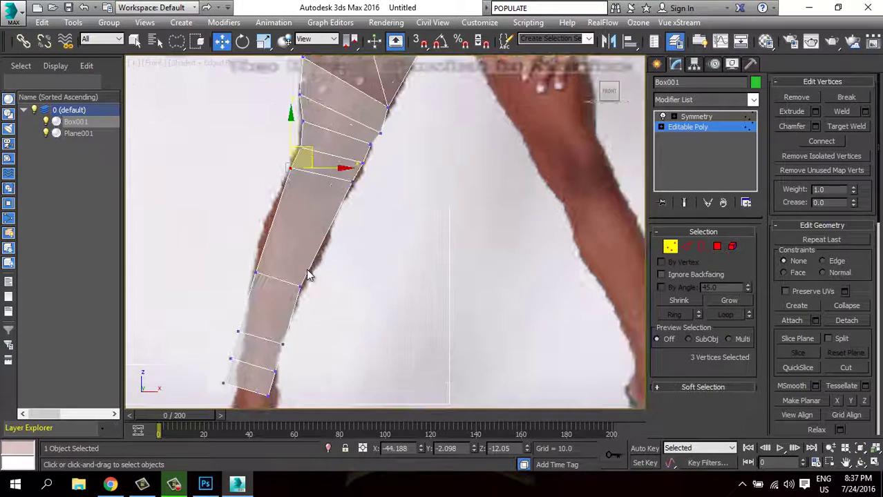
{"action": "left_click", "coordinate": [670, 247]}
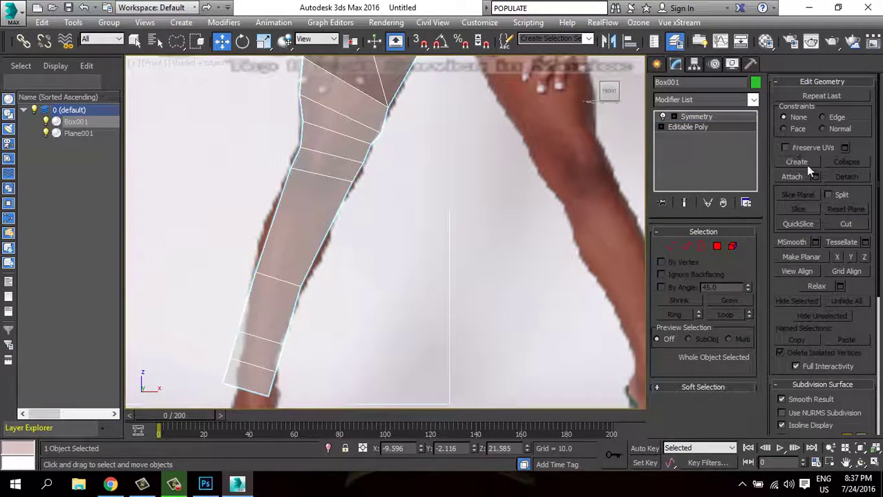
Centre the view on both legs and cancel a started QuickSlice.
{"action": "scroll", "coordinate": [511, 257], "scroll_direction": "down", "scroll_amount": 3}
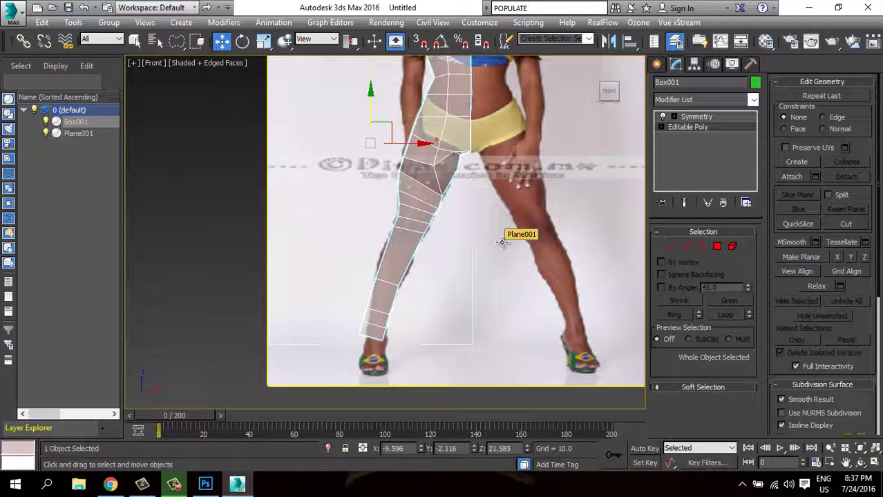
{"action": "middle_click_drag", "start_coordinate": [530, 173], "coordinate": [495, 177]}
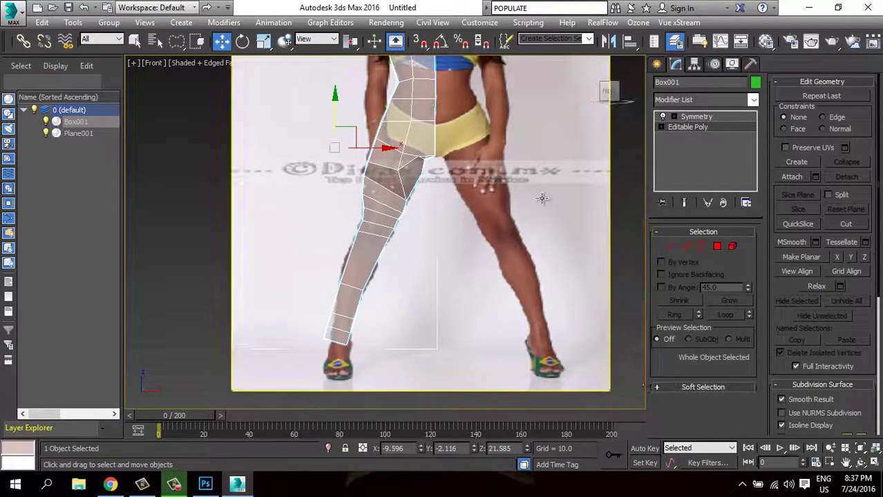
{"action": "scroll", "coordinate": [394, 188], "scroll_direction": "up", "scroll_amount": 2}
{"action": "scroll", "coordinate": [416, 192], "scroll_direction": "up", "scroll_amount": 2}
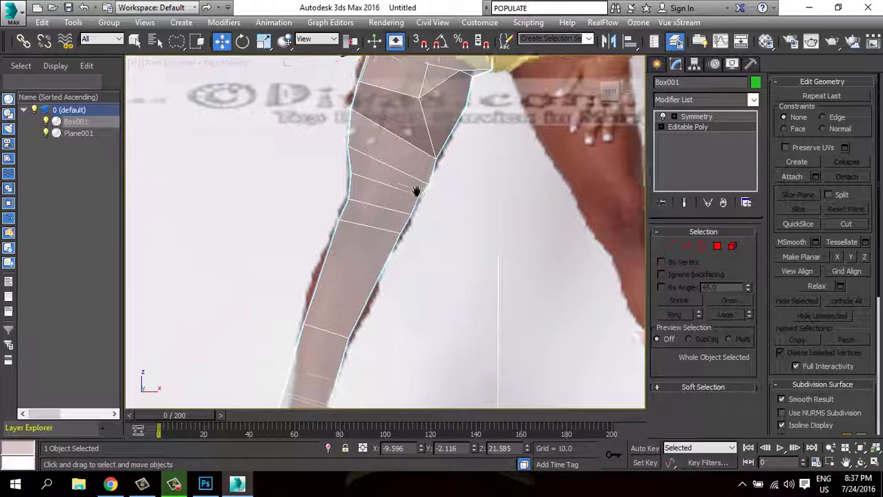
{"action": "scroll", "coordinate": [416, 192], "scroll_direction": "up", "scroll_amount": 1}
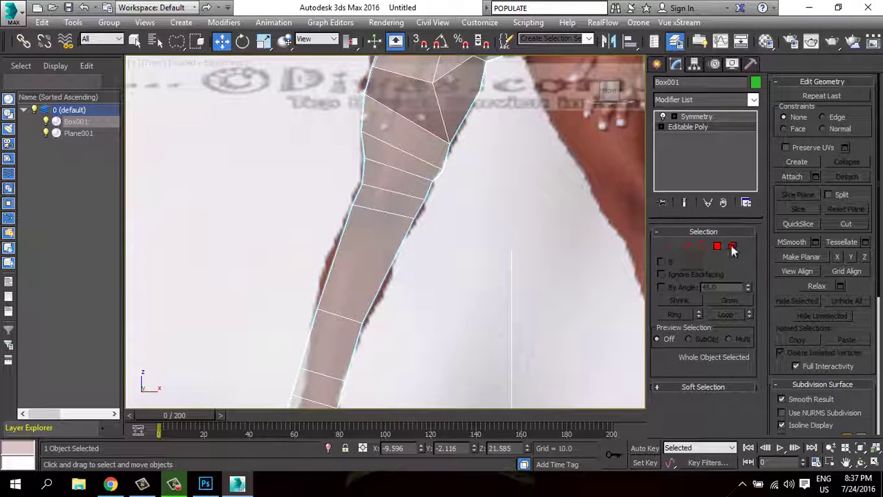
{"action": "left_click", "coordinate": [802, 224]}
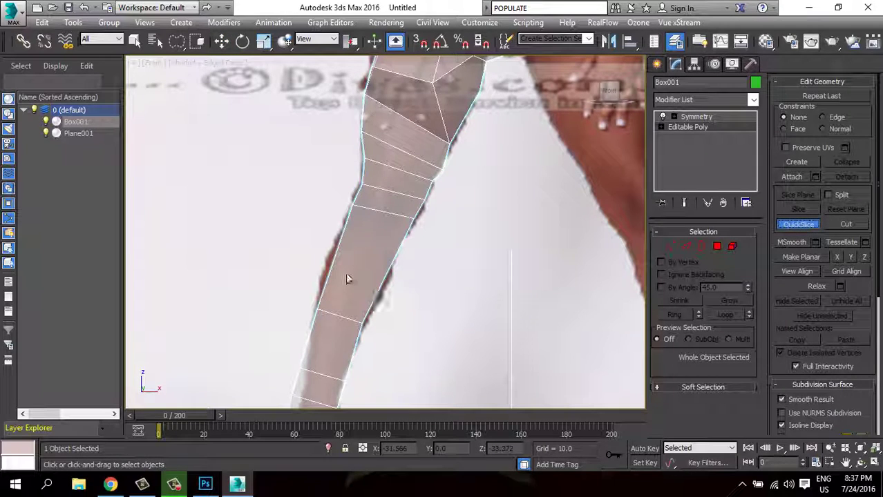
{"action": "right_click", "coordinate": [475, 296]}
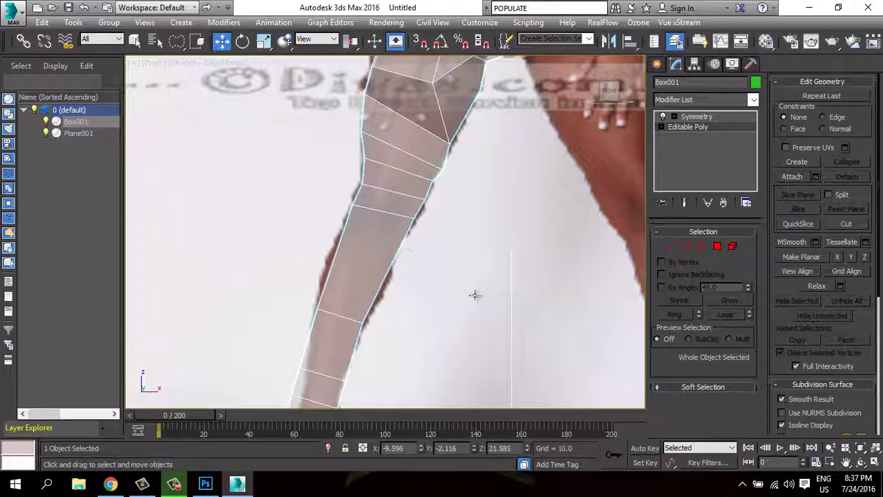
Nudge a left-edge lower thigh vertex slightly right toward the outline, then exit Vertex mode.
{"action": "key", "text": "1"}
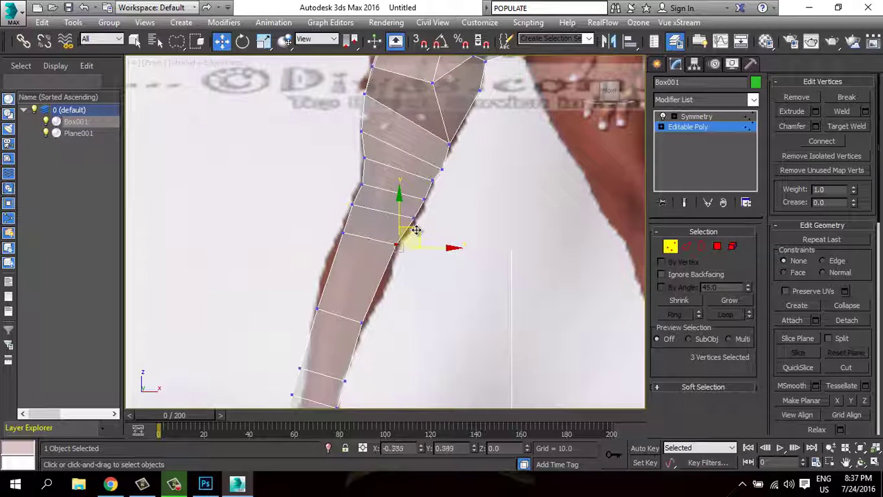
{"action": "left_click", "coordinate": [390, 234]}
{"action": "left_click", "coordinate": [359, 224]}
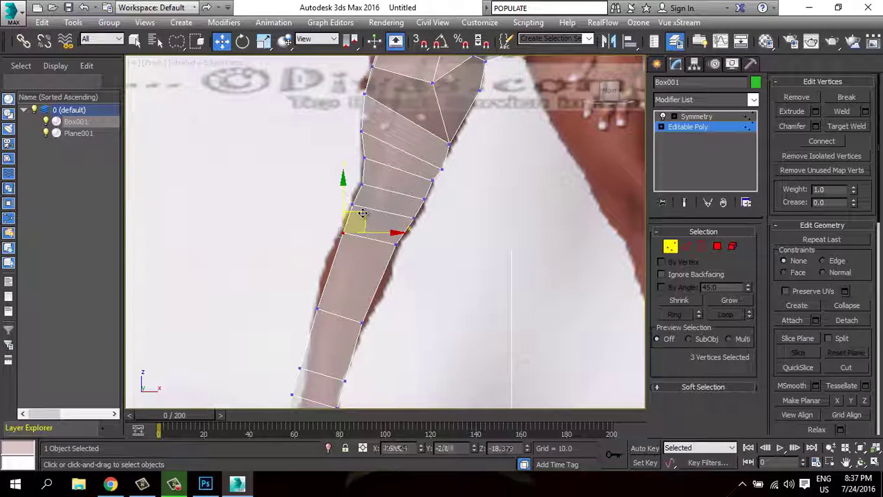
{"action": "left_click_drag", "start_coordinate": [363, 213], "coordinate": [364, 213]}
{"action": "left_click", "coordinate": [671, 247]}
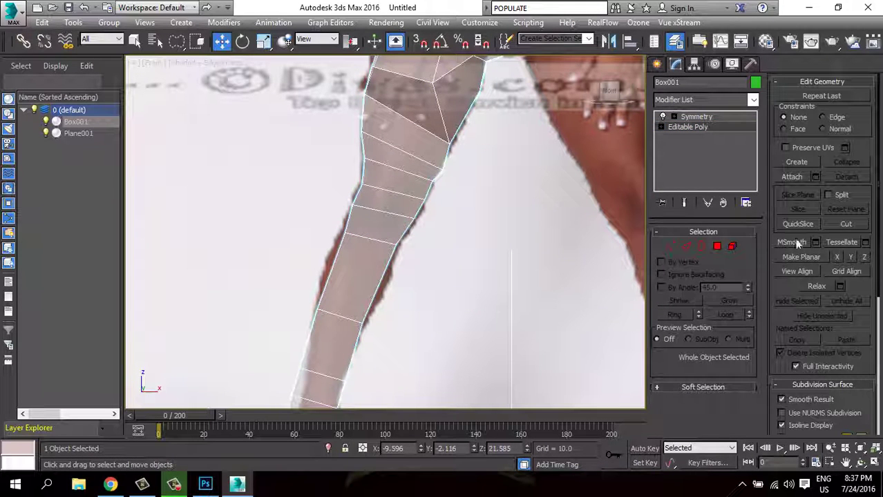
Cancel a trial slice and push the shin vertices out to the calf outline.
{"action": "left_click", "coordinate": [798, 224]}
{"action": "left_click", "coordinate": [272, 250]}
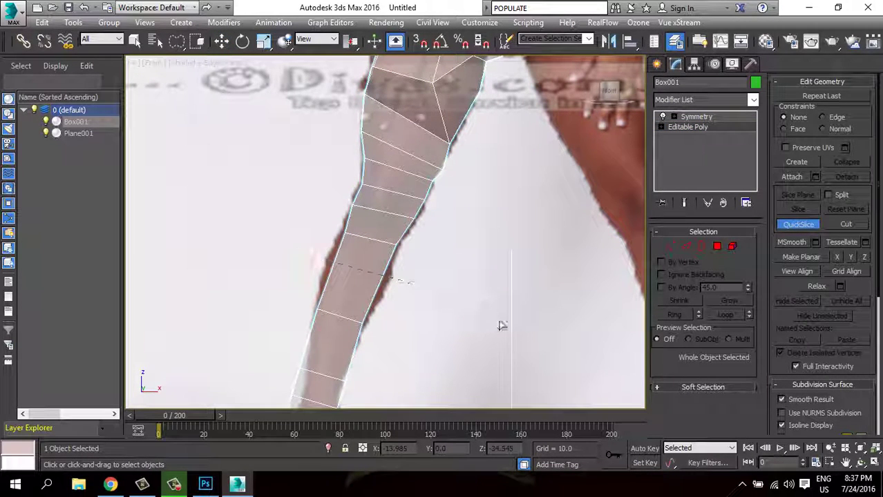
{"action": "key", "text": "w"}
{"action": "left_click", "coordinate": [670, 247]}
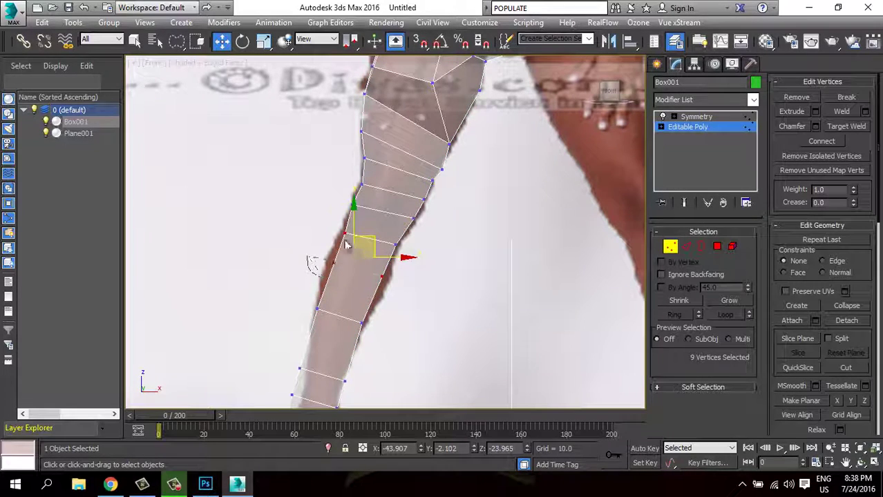
{"action": "left_click_drag", "start_coordinate": [363, 231], "coordinate": [331, 252]}
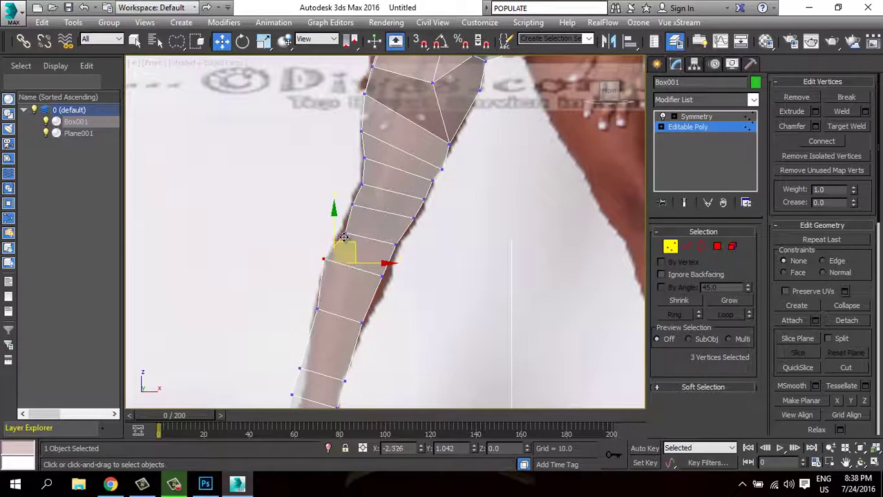
{"action": "left_click", "coordinate": [394, 277]}
{"action": "left_click", "coordinate": [382, 276]}
{"action": "left_click", "coordinate": [401, 267]}
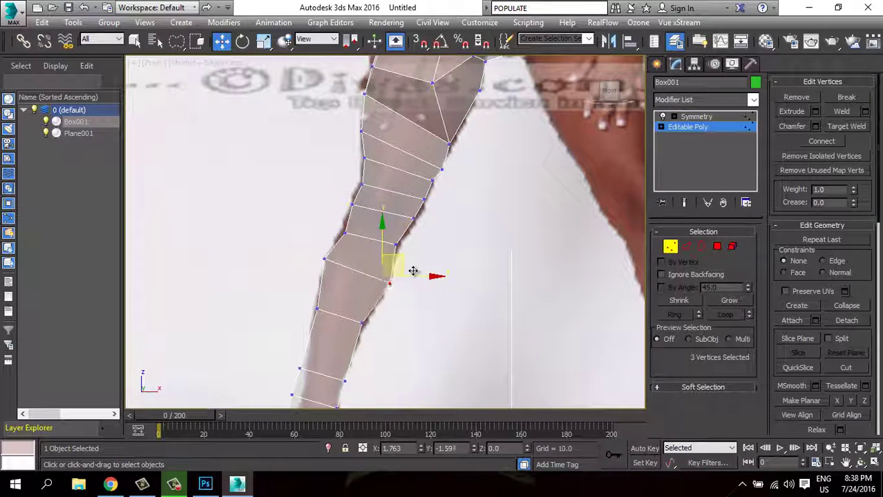
Select the leg's bottom vertex ring near the ankle and pull it down.
{"action": "mouse_move", "coordinate": [372, 397]}
{"action": "middle_mouse_down"}
{"action": "mouse_move", "coordinate": [391, 310]}
{"action": "mouse_move", "coordinate": [416, 296]}
{"action": "middle_mouse_up"}
{"action": "left_click", "coordinate": [341, 264]}
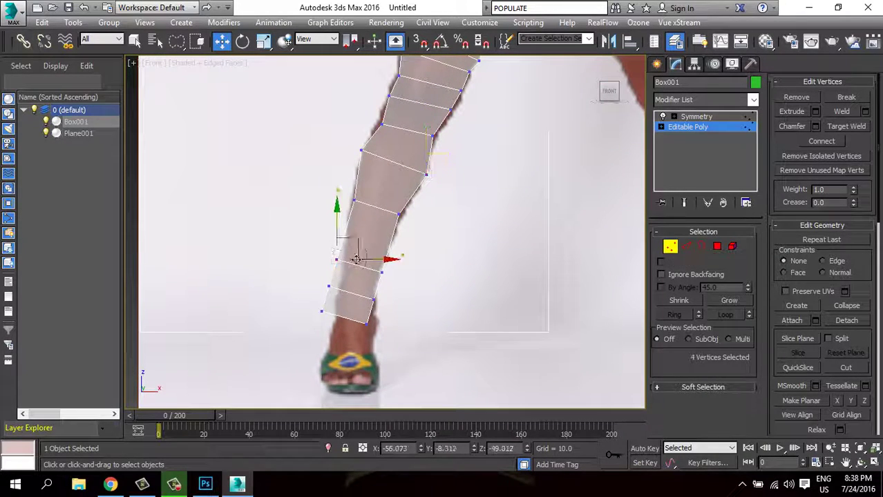
{"action": "left_click", "coordinate": [382, 272]}
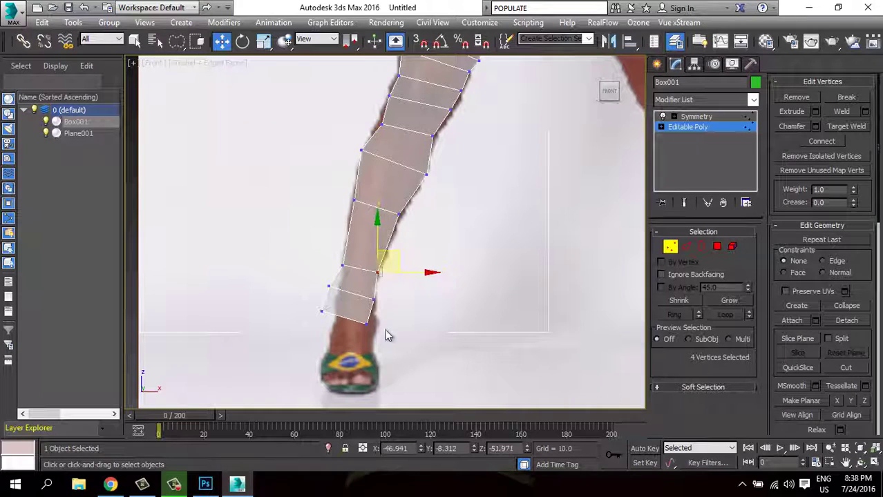
{"action": "left_click_drag", "start_coordinate": [394, 322], "coordinate": [301, 282]}
{"action": "mouse_move", "coordinate": [369, 304]}
{"action": "left_mouse_down"}
{"action": "mouse_move", "coordinate": [373, 293]}
{"action": "mouse_move", "coordinate": [371, 301]}
{"action": "left_mouse_up"}
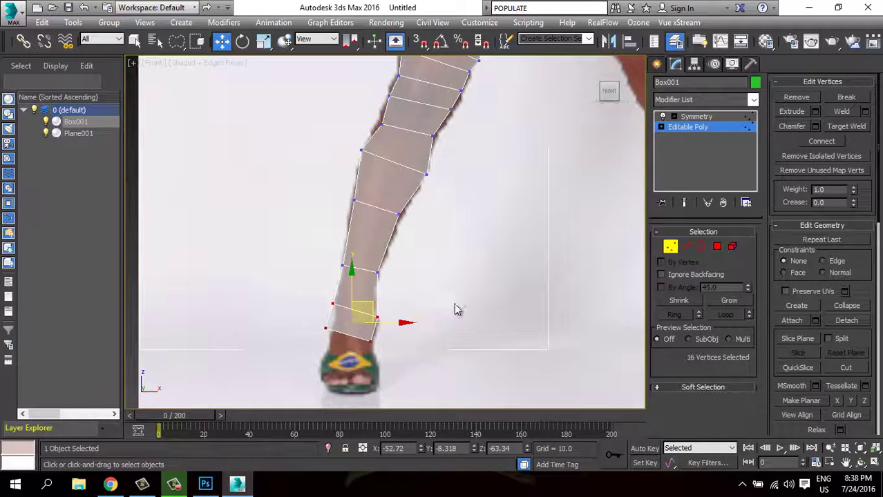
Move the bottom ring down to the top of the shoe.
{"action": "mouse_move", "coordinate": [457, 308]}
{"action": "middle_mouse_down"}
{"action": "mouse_move", "coordinate": [449, 292]}
{"action": "mouse_move", "coordinate": [508, 300]}
{"action": "middle_mouse_up"}
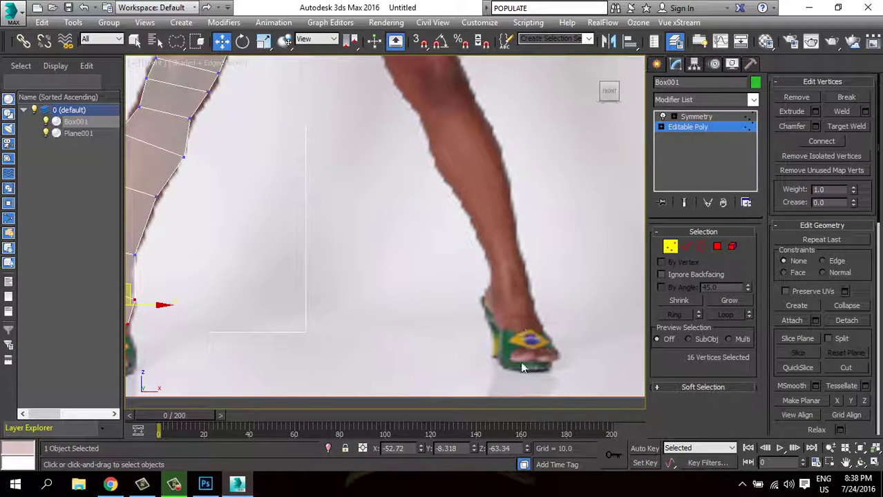
{"action": "middle_click_drag", "start_coordinate": [370, 328], "coordinate": [486, 300]}
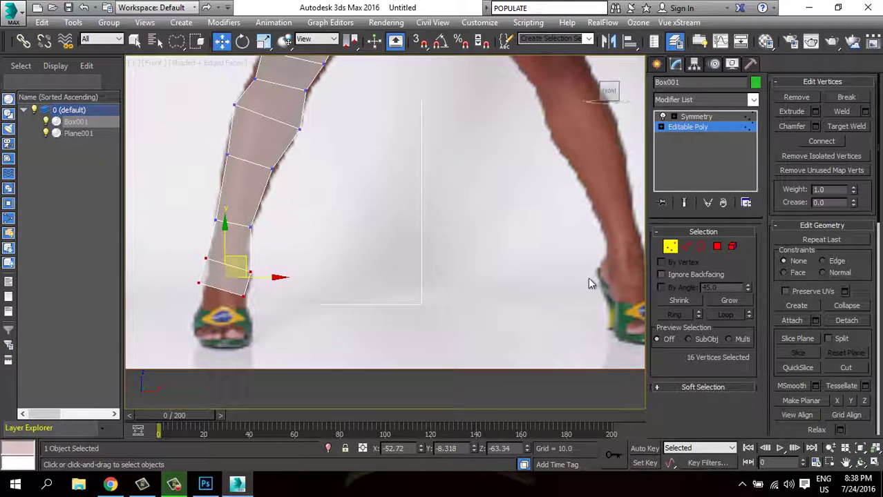
{"action": "scroll", "coordinate": [408, 287], "scroll_direction": "up", "scroll_amount": 2}
{"action": "scroll", "coordinate": [409, 296], "scroll_direction": "up", "scroll_amount": 2}
{"action": "scroll", "coordinate": [411, 303], "scroll_direction": "up", "scroll_amount": 2}
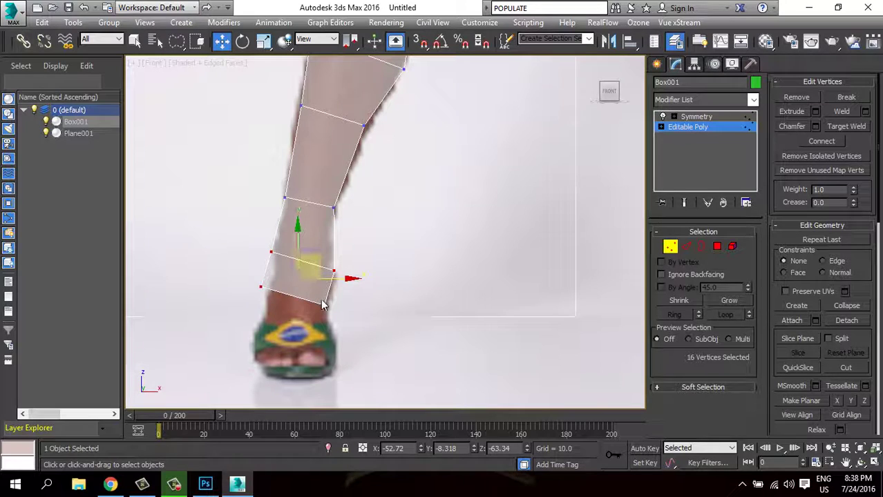
{"action": "mouse_move", "coordinate": [320, 265]}
{"action": "left_mouse_down"}
{"action": "mouse_move", "coordinate": [313, 326]}
{"action": "mouse_move", "coordinate": [328, 248]}
{"action": "left_mouse_up"}
Shift the leg's bottom ring slightly right over the ankle, deselect, and exit Vertex mode.
{"action": "key", "text": "e"}
{"action": "right_click", "coordinate": [359, 269]}
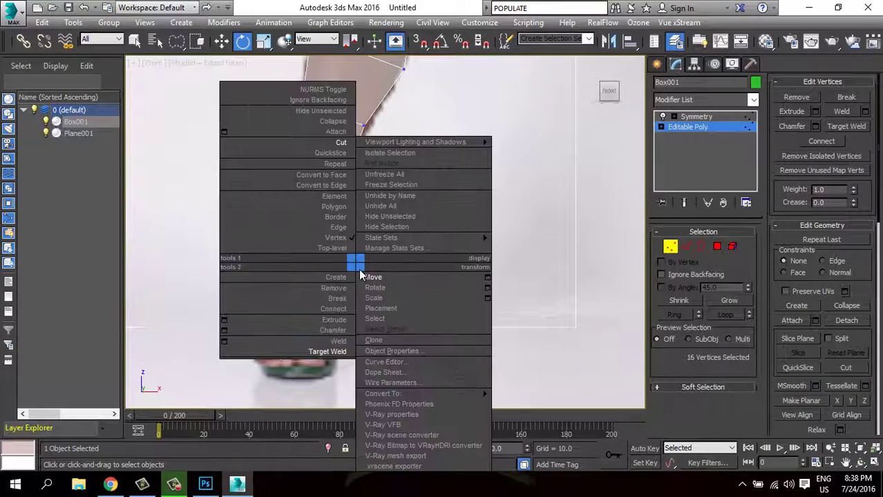
{"action": "left_click", "coordinate": [371, 279]}
{"action": "mouse_move", "coordinate": [318, 278]}
{"action": "left_mouse_down"}
{"action": "mouse_move", "coordinate": [305, 281]}
{"action": "mouse_move", "coordinate": [321, 278]}
{"action": "left_mouse_up"}
{"action": "left_click", "coordinate": [361, 262]}
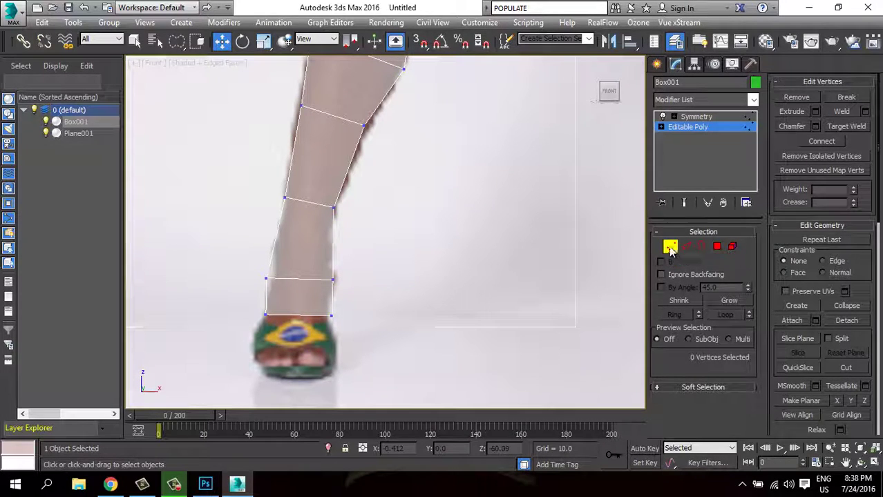
{"action": "left_click", "coordinate": [670, 247]}
{"action": "left_click", "coordinate": [798, 224]}
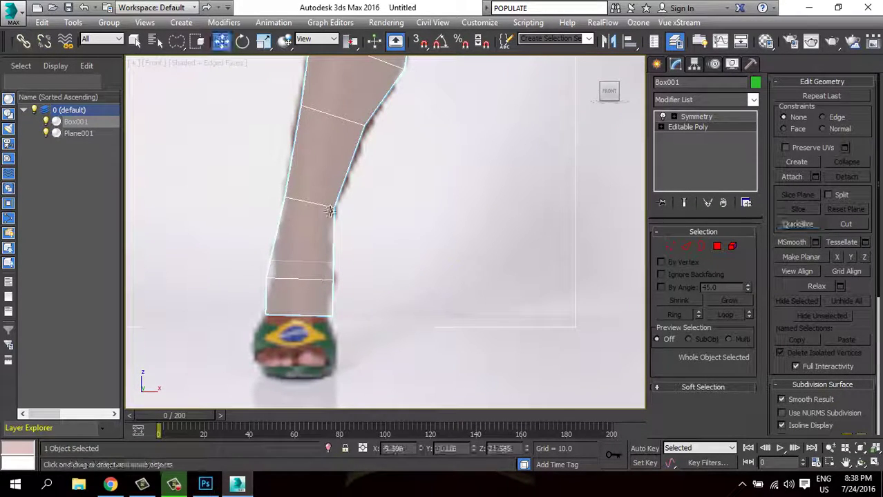
Move the torso's left-side vertices outward to follow the waist outline.
{"action": "key", "text": "w"}
{"action": "scroll", "coordinate": [342, 276], "scroll_direction": "down", "scroll_amount": 5}
{"action": "scroll", "coordinate": [346, 252], "scroll_direction": "up", "scroll_amount": 2}
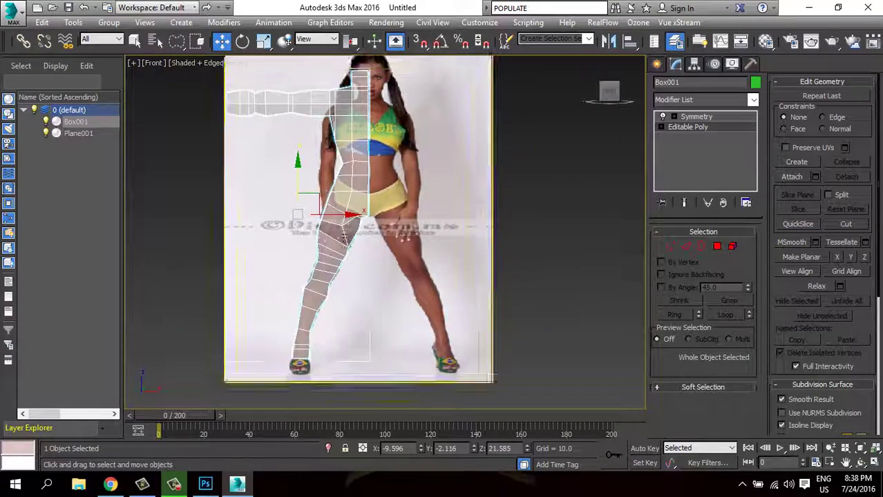
{"action": "scroll", "coordinate": [346, 249], "scroll_direction": "up", "scroll_amount": 2}
{"action": "scroll", "coordinate": [346, 243], "scroll_direction": "up", "scroll_amount": 2}
{"action": "scroll", "coordinate": [346, 236], "scroll_direction": "up", "scroll_amount": 2}
{"action": "scroll", "coordinate": [346, 237], "scroll_direction": "up", "scroll_amount": 2}
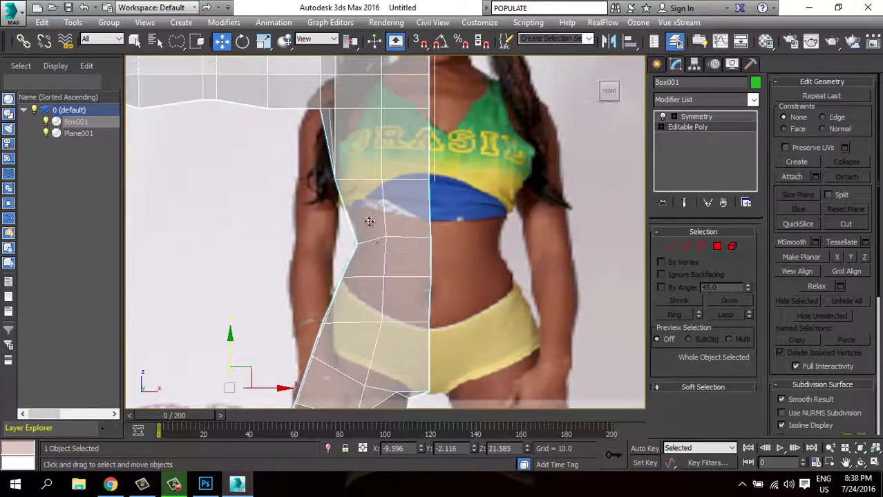
{"action": "scroll", "coordinate": [369, 221], "scroll_direction": "up", "scroll_amount": 2}
{"action": "scroll", "coordinate": [374, 288], "scroll_direction": "up", "scroll_amount": 2}
{"action": "scroll", "coordinate": [367, 274], "scroll_direction": "up", "scroll_amount": 2}
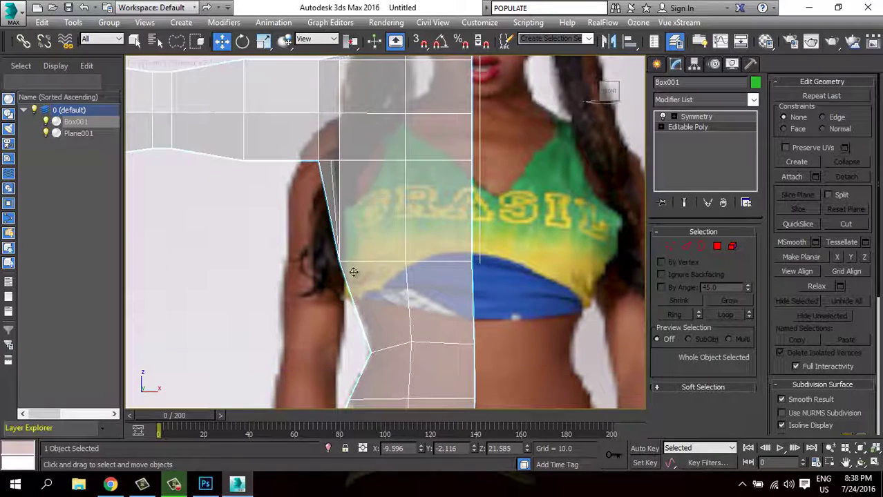
{"action": "left_click", "coordinate": [670, 246]}
{"action": "mouse_move", "coordinate": [314, 238]}
{"action": "left_mouse_down"}
{"action": "mouse_move", "coordinate": [363, 272]}
{"action": "mouse_move", "coordinate": [385, 261]}
{"action": "mouse_move", "coordinate": [375, 259]}
{"action": "left_mouse_up"}
{"action": "middle_click_drag", "start_coordinate": [383, 286], "coordinate": [374, 201]}
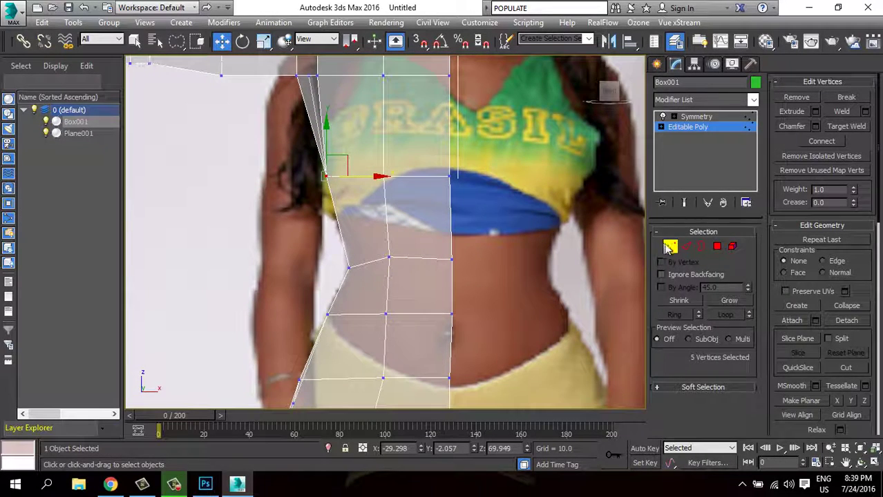
QuickSlice a new horizontal edge across the chest of the torso.
{"action": "left_click", "coordinate": [669, 247]}
{"action": "left_click", "coordinate": [798, 224]}
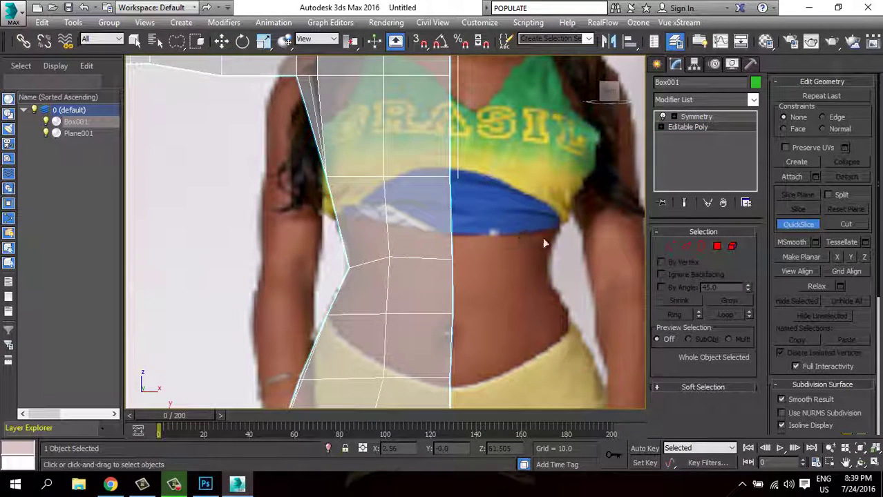
{"action": "left_click", "coordinate": [547, 248]}
Nudge and lower the under-chest side vertices onto the photo's rib-cage outline.
{"action": "left_click", "coordinate": [668, 247]}
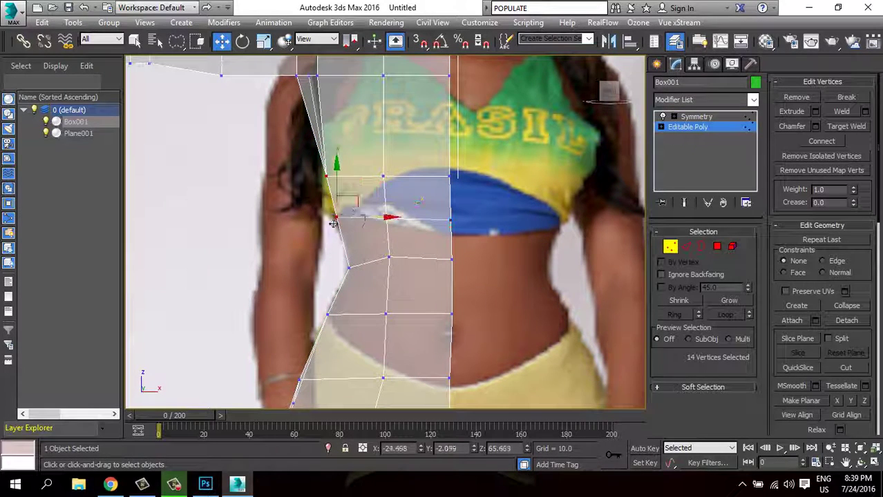
{"action": "left_click_drag", "start_coordinate": [362, 217], "coordinate": [367, 217]}
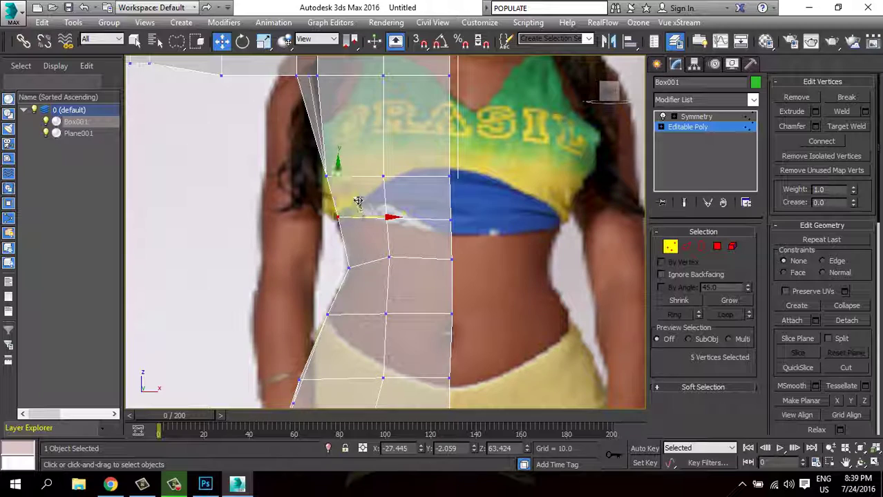
{"action": "left_click_drag", "start_coordinate": [362, 217], "coordinate": [361, 225]}
{"action": "scroll", "coordinate": [308, 235], "scroll_direction": "down", "scroll_amount": 3}
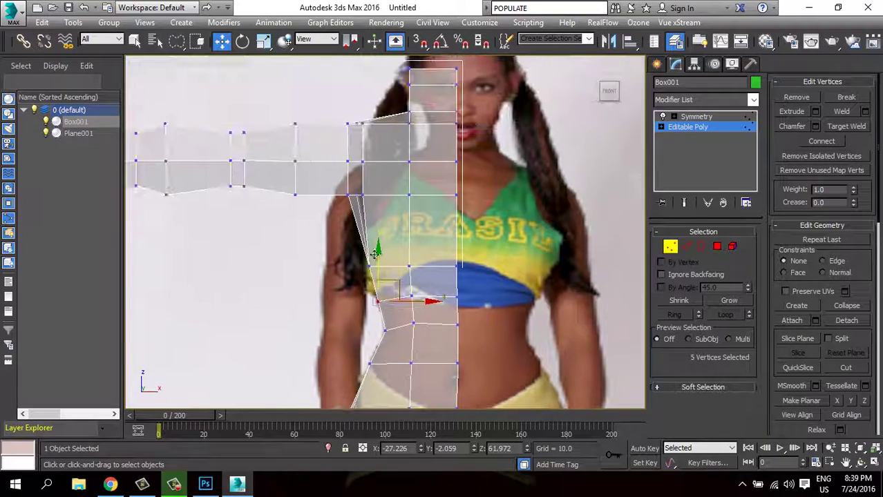
{"action": "scroll", "coordinate": [353, 252], "scroll_direction": "down", "scroll_amount": 2}
{"action": "scroll", "coordinate": [347, 260], "scroll_direction": "up", "scroll_amount": 2}
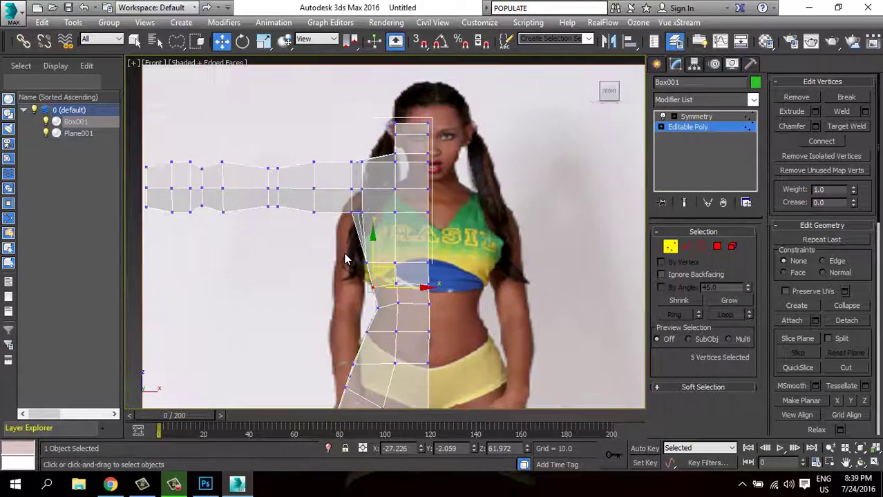
{"action": "scroll", "coordinate": [311, 241], "scroll_direction": "down", "scroll_amount": 1}
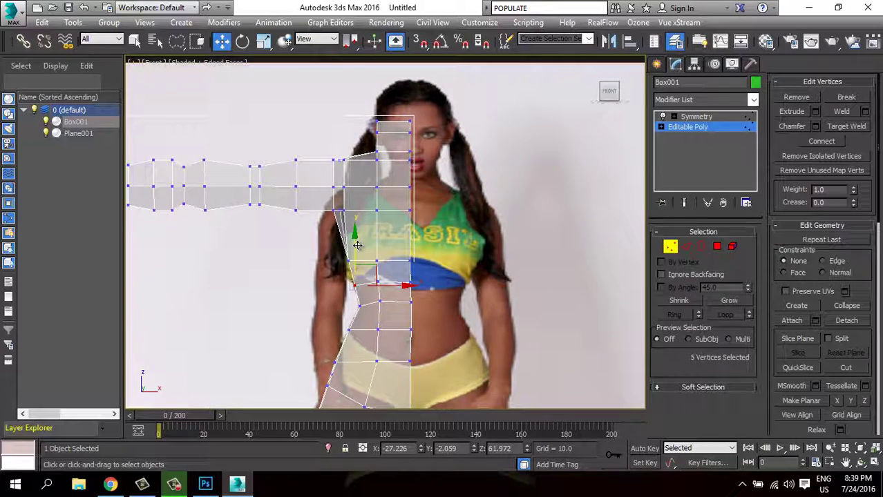
{"action": "scroll", "coordinate": [284, 237], "scroll_direction": "down", "scroll_amount": 2}
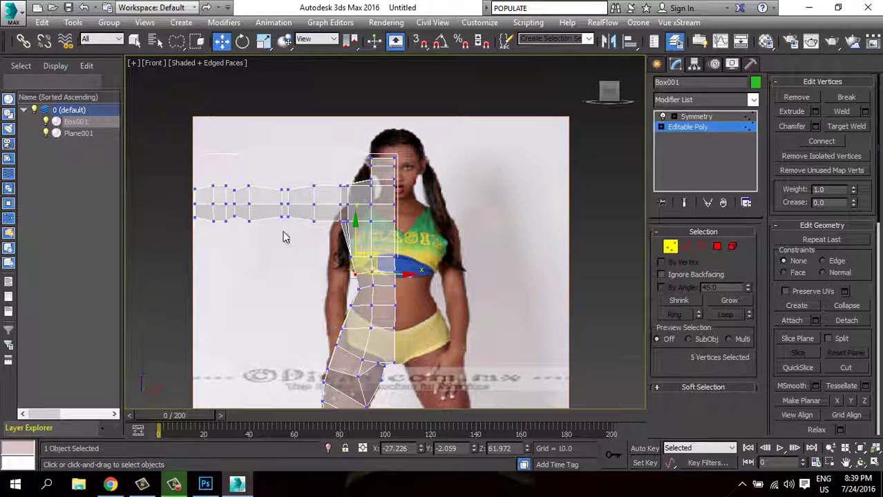
{"action": "left_click", "coordinate": [670, 247]}
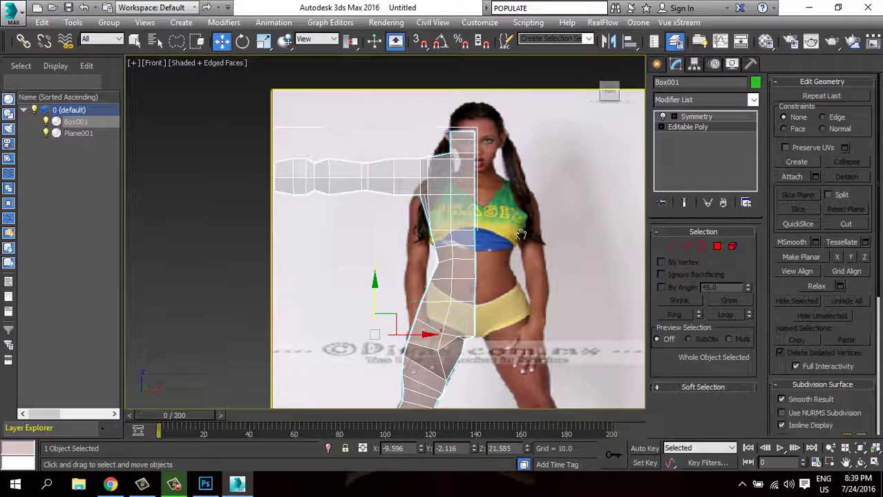
{"action": "middle_click_drag", "start_coordinate": [431, 266], "coordinate": [417, 266]}
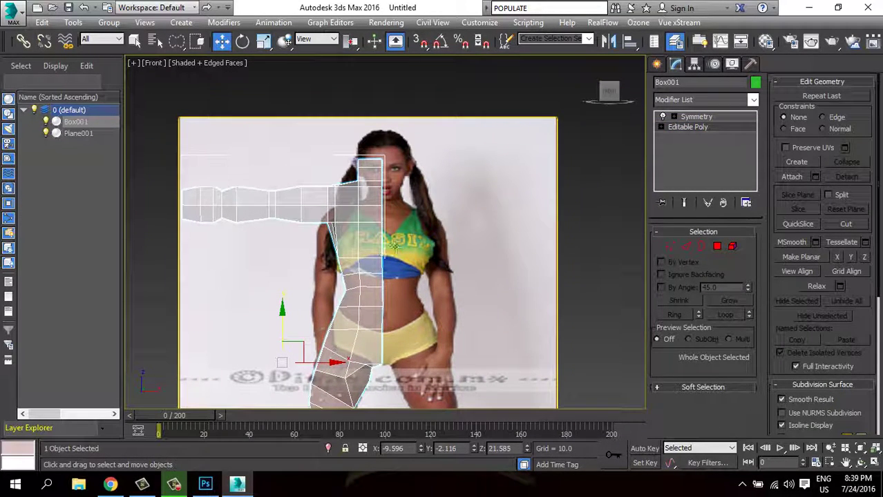
{"action": "scroll", "coordinate": [431, 257], "scroll_direction": "up", "scroll_amount": 2}
{"action": "scroll", "coordinate": [430, 259], "scroll_direction": "up", "scroll_amount": 1}
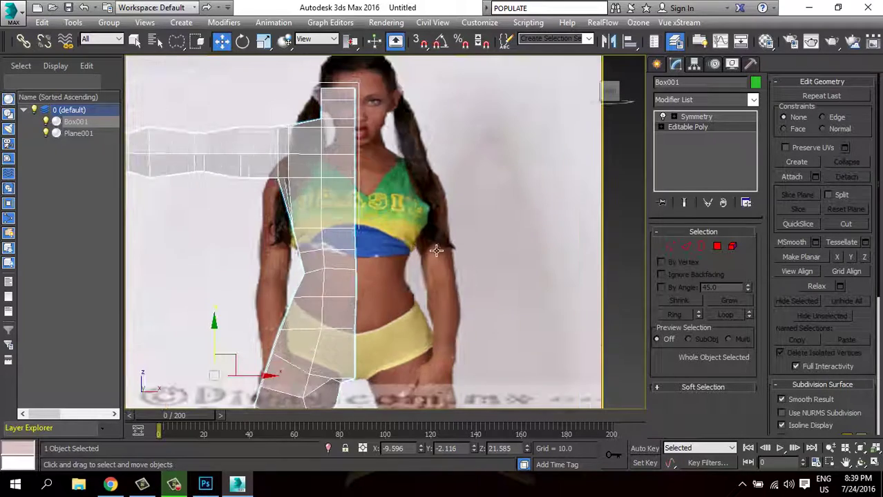
{"action": "scroll", "coordinate": [429, 263], "scroll_direction": "down", "scroll_amount": 4}
{"action": "scroll", "coordinate": [430, 264], "scroll_direction": "up", "scroll_amount": 3}
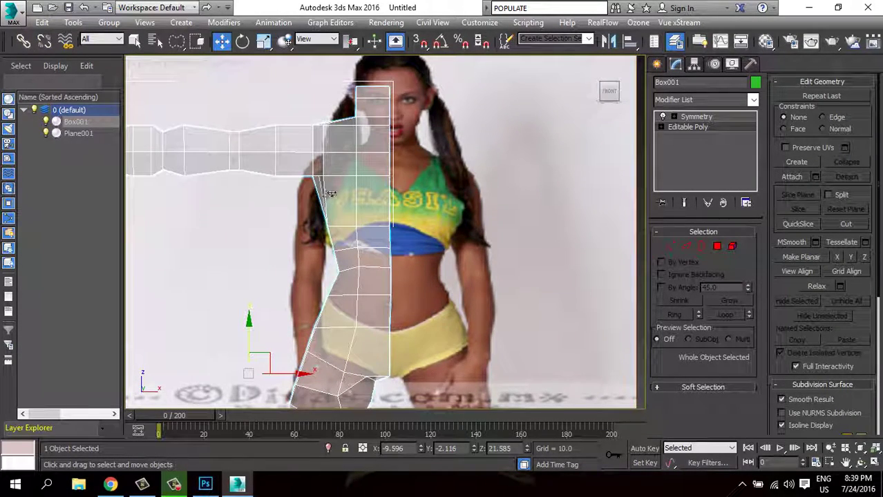
{"action": "scroll", "coordinate": [325, 234], "scroll_direction": "down", "scroll_amount": 2}
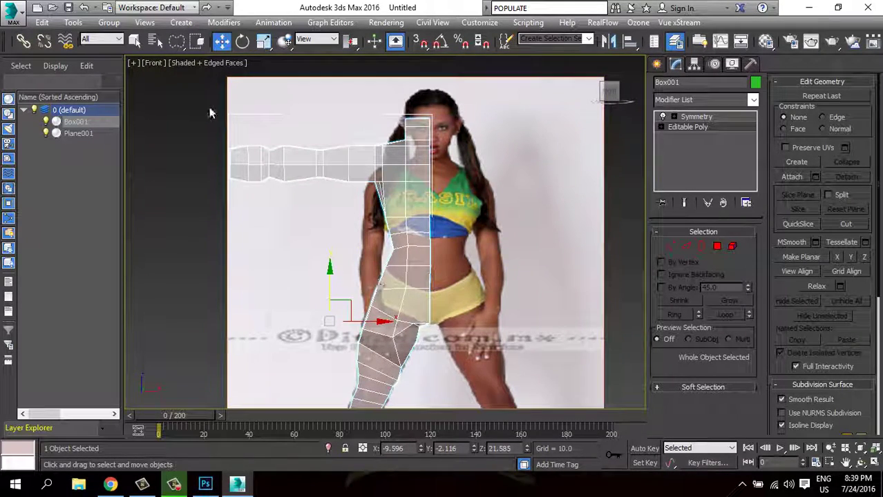
{"action": "scroll", "coordinate": [461, 286], "scroll_direction": "up", "scroll_amount": 2}
{"action": "scroll", "coordinate": [462, 286], "scroll_direction": "up", "scroll_amount": 2}
{"action": "scroll", "coordinate": [462, 286], "scroll_direction": "up", "scroll_amount": 1}
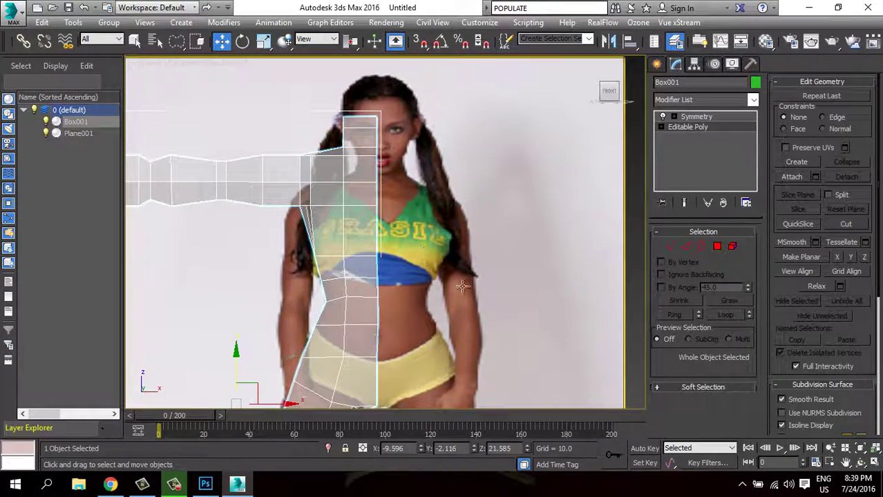
{"action": "scroll", "coordinate": [462, 286], "scroll_direction": "down", "scroll_amount": 4}
{"action": "scroll", "coordinate": [380, 212], "scroll_direction": "down", "scroll_amount": 1}
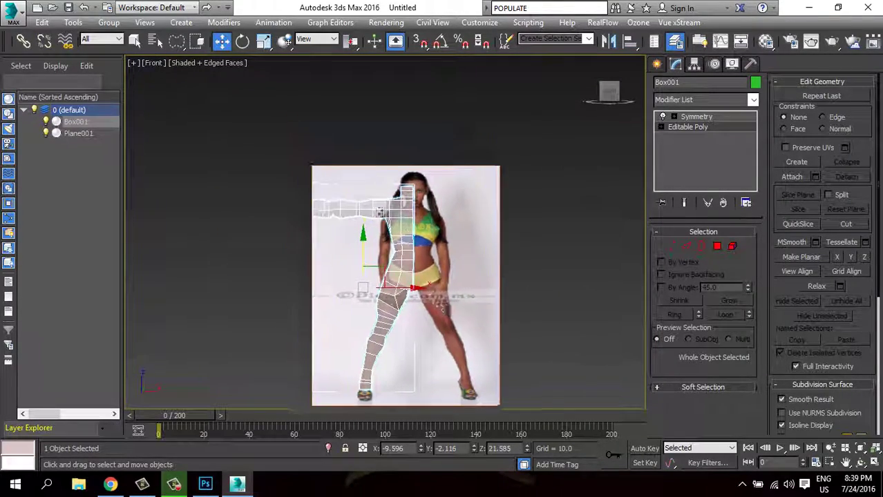
{"action": "scroll", "coordinate": [380, 212], "scroll_direction": "up", "scroll_amount": 3}
{"action": "scroll", "coordinate": [425, 250], "scroll_direction": "up", "scroll_amount": 1}
{"action": "scroll", "coordinate": [400, 238], "scroll_direction": "up", "scroll_amount": 1}
{"action": "scroll", "coordinate": [366, 245], "scroll_direction": "down", "scroll_amount": 2}
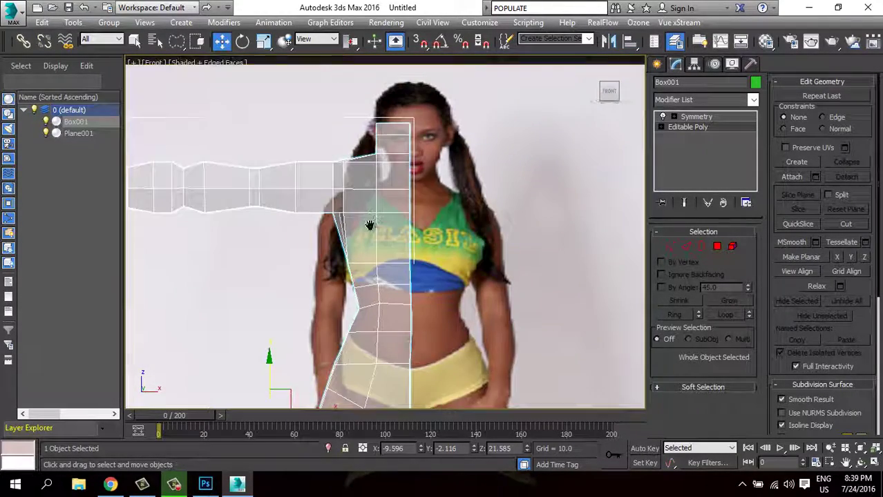
{"action": "left_click", "coordinate": [663, 247]}
{"action": "scroll", "coordinate": [532, 239], "scroll_direction": "down", "scroll_amount": 1}
Lasso-select every arm vertex in the Front view and move them down to the shoulder line.
{"action": "scroll", "coordinate": [533, 239], "scroll_direction": "down", "scroll_amount": 1}
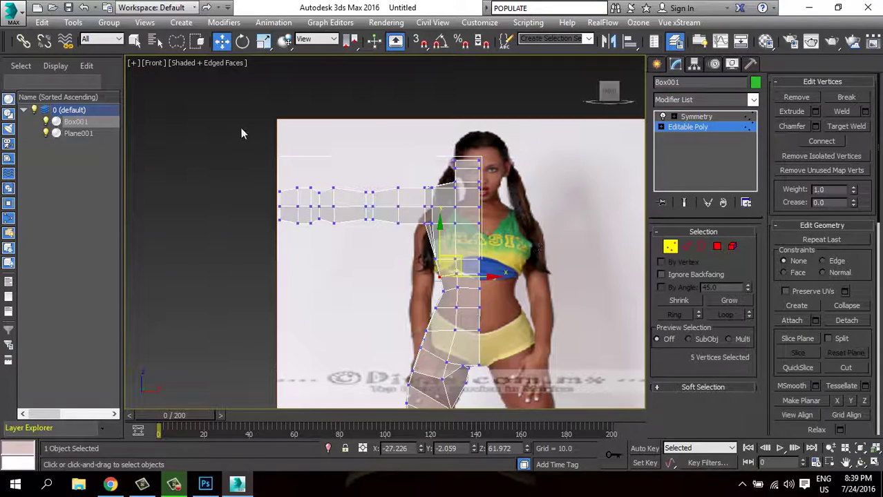
{"action": "left_click_drag", "start_coordinate": [530, 141], "coordinate": [329, 248]}
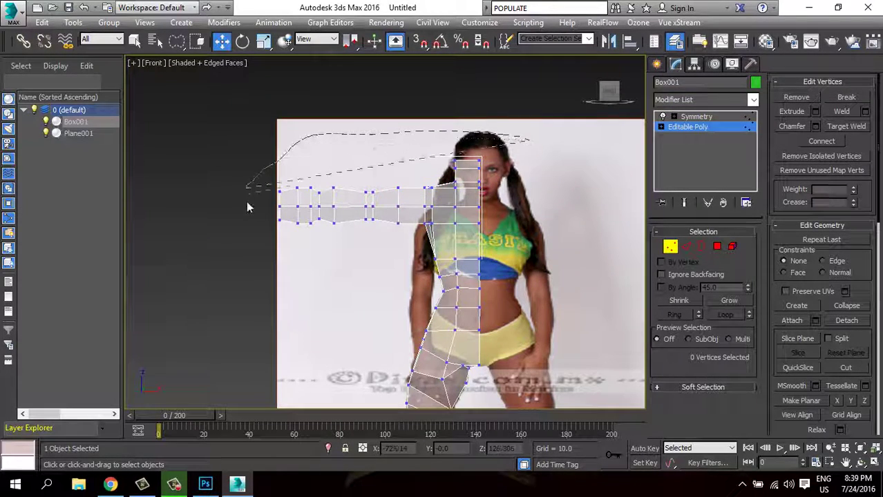
{"action": "left_click_drag", "start_coordinate": [531, 219], "coordinate": [531, 207]}
{"action": "scroll", "coordinate": [350, 207], "scroll_direction": "up", "scroll_amount": 1}
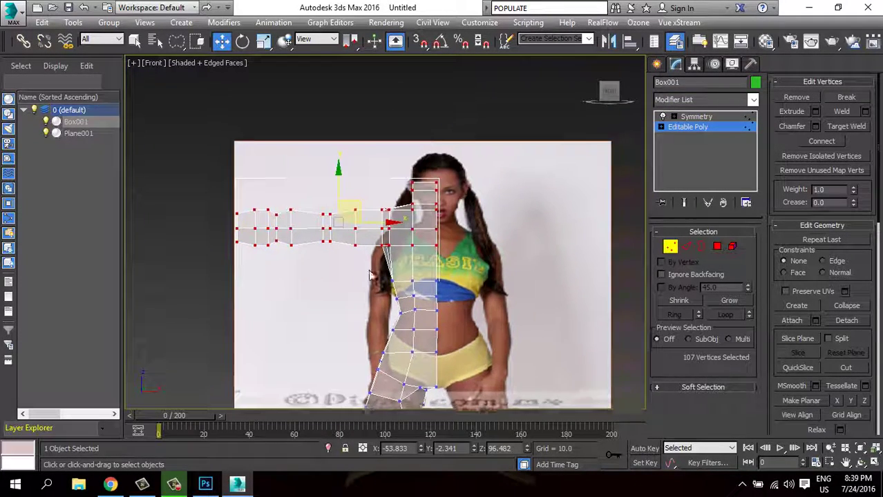
{"action": "scroll", "coordinate": [342, 192], "scroll_direction": "up", "scroll_amount": 1}
{"action": "left_click_drag", "start_coordinate": [349, 164], "coordinate": [350, 199]}
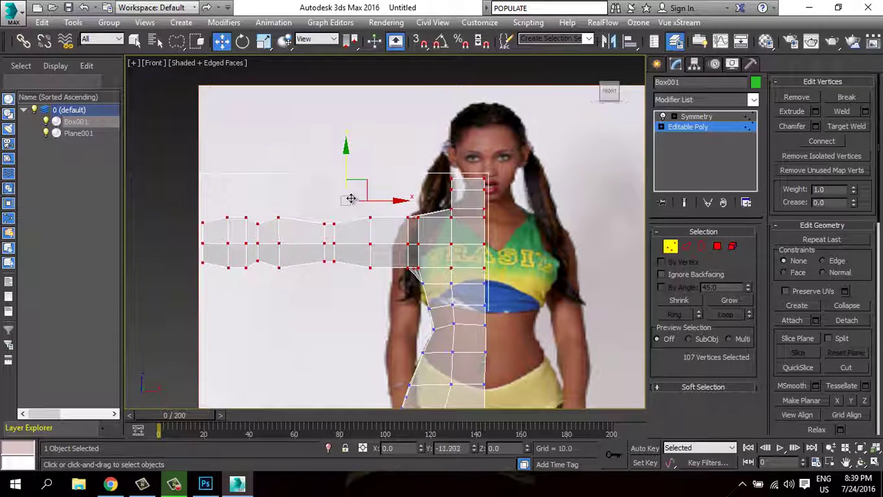
Clear the arm selection and reposition the front view over the reference photo.
{"action": "scroll", "coordinate": [351, 199], "scroll_direction": "up", "scroll_amount": 2}
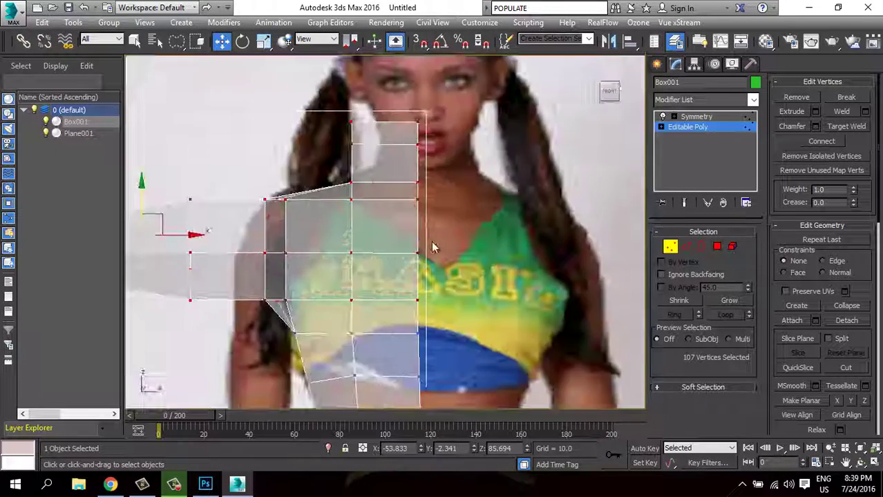
{"action": "scroll", "coordinate": [441, 233], "scroll_direction": "down", "scroll_amount": 1}
{"action": "left_click", "coordinate": [441, 232]}
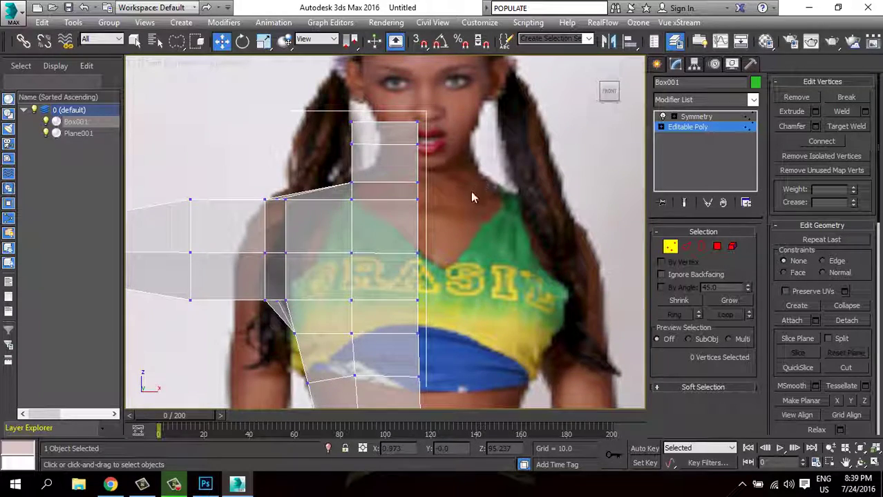
{"action": "scroll", "coordinate": [472, 198], "scroll_direction": "down", "scroll_amount": 2}
{"action": "middle_click_drag", "start_coordinate": [472, 207], "coordinate": [483, 276]}
{"action": "scroll", "coordinate": [493, 292], "scroll_direction": "up", "scroll_amount": 2}
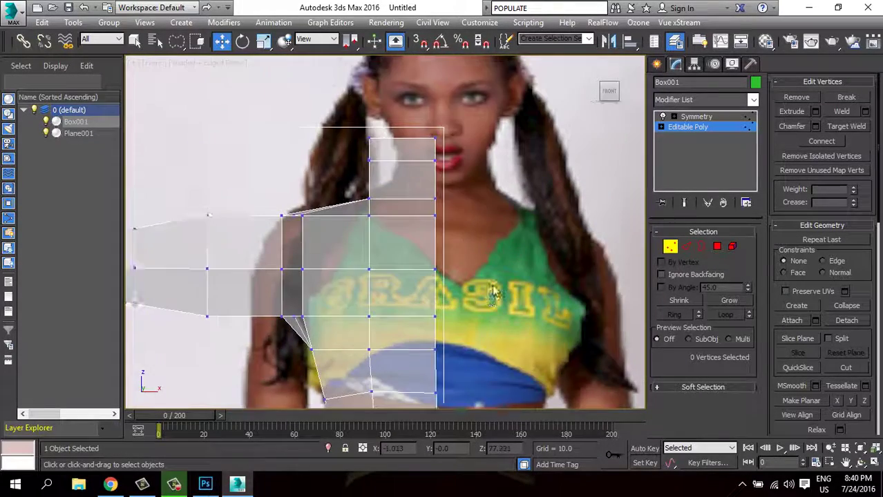
{"action": "scroll", "coordinate": [492, 292], "scroll_direction": "down", "scroll_amount": 1}
{"action": "scroll", "coordinate": [429, 194], "scroll_direction": "up", "scroll_amount": 1}
Select the neck vertices and frame the face and neck area.
{"action": "left_click_drag", "start_coordinate": [488, 261], "coordinate": [476, 266]}
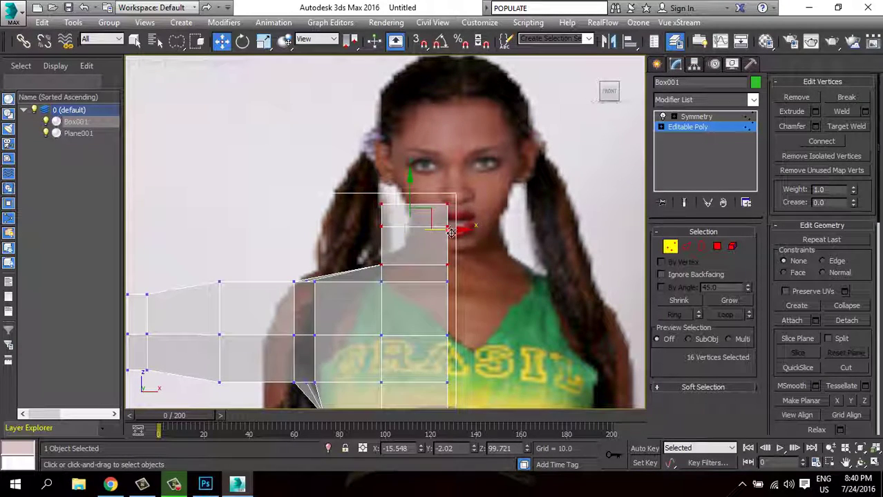
{"action": "scroll", "coordinate": [450, 232], "scroll_direction": "down", "scroll_amount": 2}
{"action": "middle_click_drag", "start_coordinate": [486, 296], "coordinate": [453, 255]}
{"action": "scroll", "coordinate": [453, 255], "scroll_direction": "up", "scroll_amount": 2}
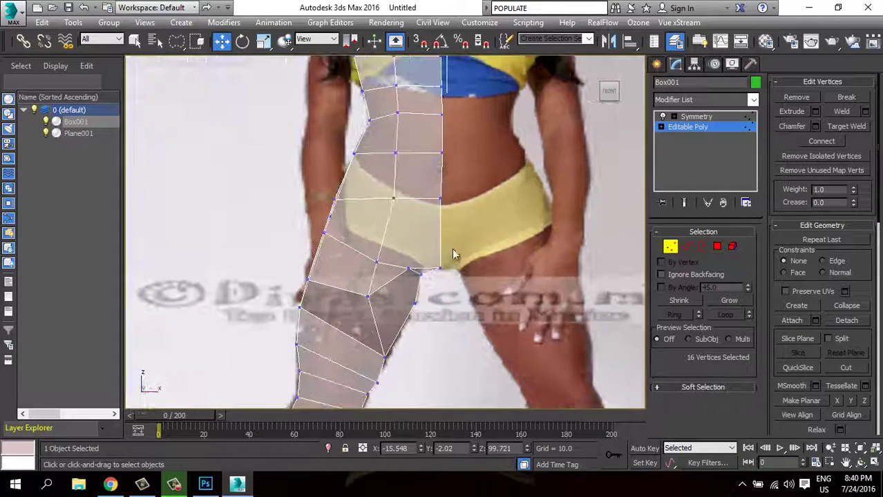
{"action": "middle_click_drag", "start_coordinate": [457, 193], "coordinate": [467, 306]}
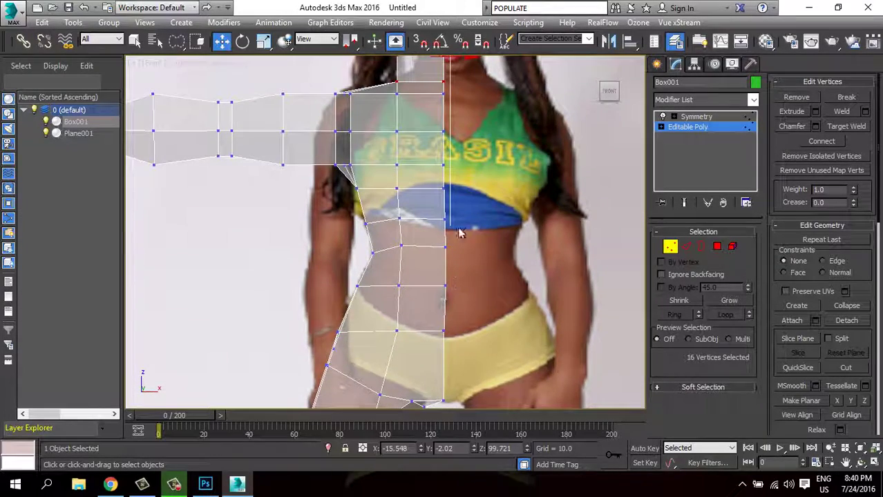
{"action": "middle_click_drag", "start_coordinate": [460, 233], "coordinate": [456, 263]}
{"action": "scroll", "coordinate": [456, 262], "scroll_direction": "up", "scroll_amount": 1}
{"action": "scroll", "coordinate": [456, 262], "scroll_direction": "up", "scroll_amount": 1}
{"action": "scroll", "coordinate": [456, 263], "scroll_direction": "up", "scroll_amount": 1}
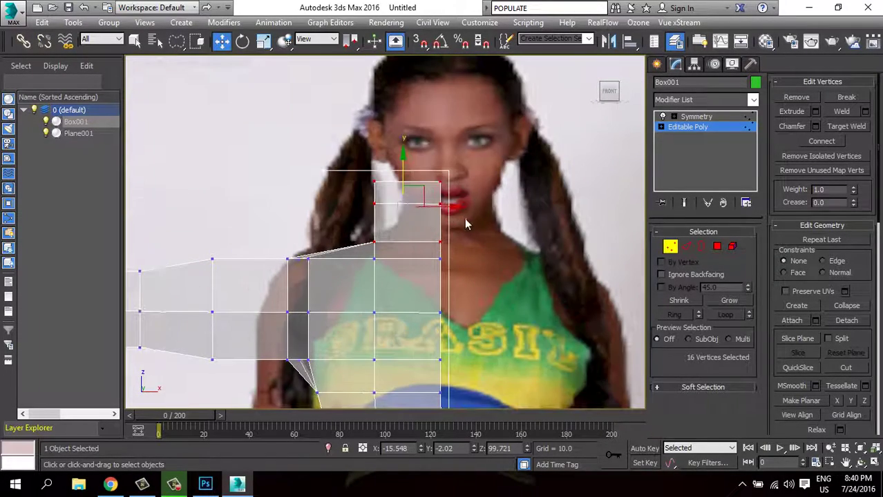
{"action": "scroll", "coordinate": [462, 244], "scroll_direction": "up", "scroll_amount": 1}
{"action": "scroll", "coordinate": [461, 244], "scroll_direction": "up", "scroll_amount": 1}
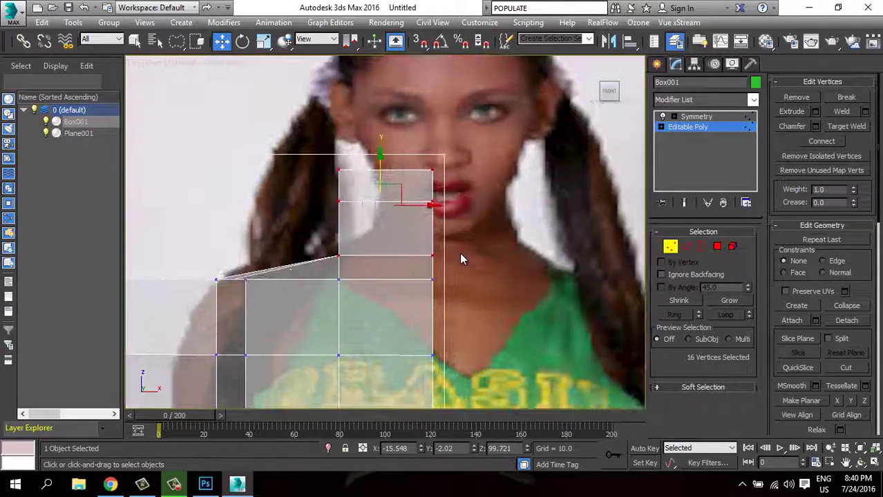
Pull the top and side neck vertices in to match the photo's neck, then exit Vertex mode.
{"action": "left_click", "coordinate": [459, 252]}
{"action": "left_click_drag", "start_coordinate": [379, 197], "coordinate": [418, 189]}
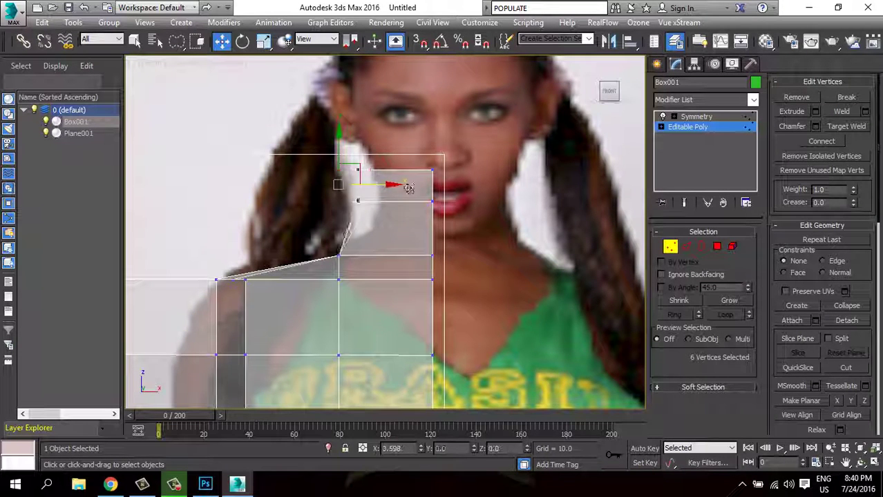
{"action": "left_click", "coordinate": [400, 223]}
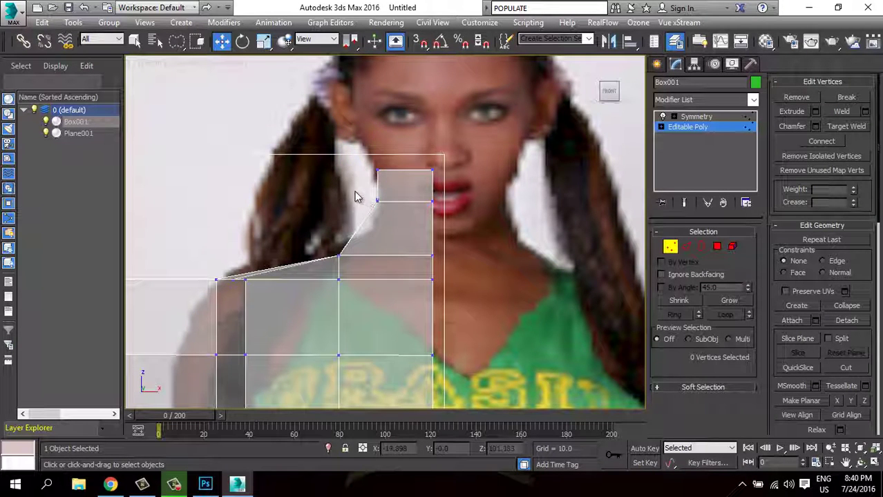
{"action": "mouse_move", "coordinate": [356, 193]}
{"action": "left_mouse_down"}
{"action": "mouse_move", "coordinate": [389, 218]}
{"action": "mouse_move", "coordinate": [410, 217]}
{"action": "left_mouse_up"}
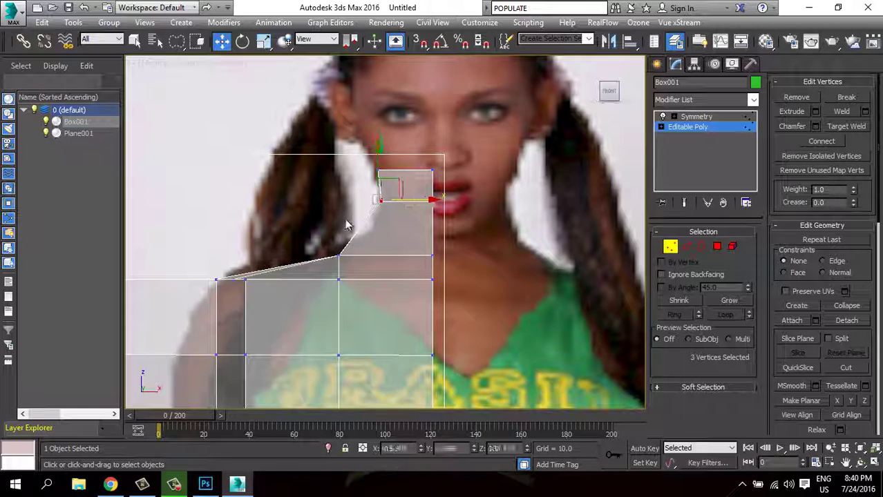
{"action": "left_click", "coordinate": [667, 250]}
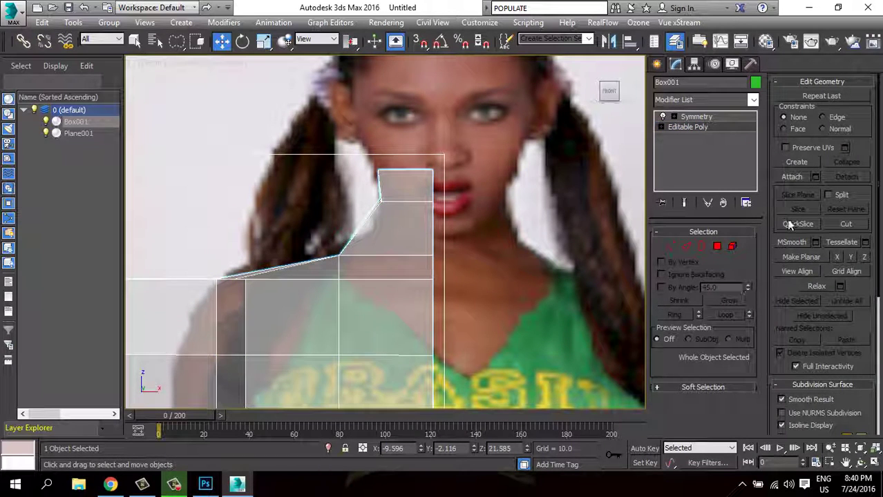
QuickSlice across the shoulder and move the new vertices onto the shoulder line.
{"action": "left_click", "coordinate": [798, 224]}
{"action": "left_click", "coordinate": [301, 222]}
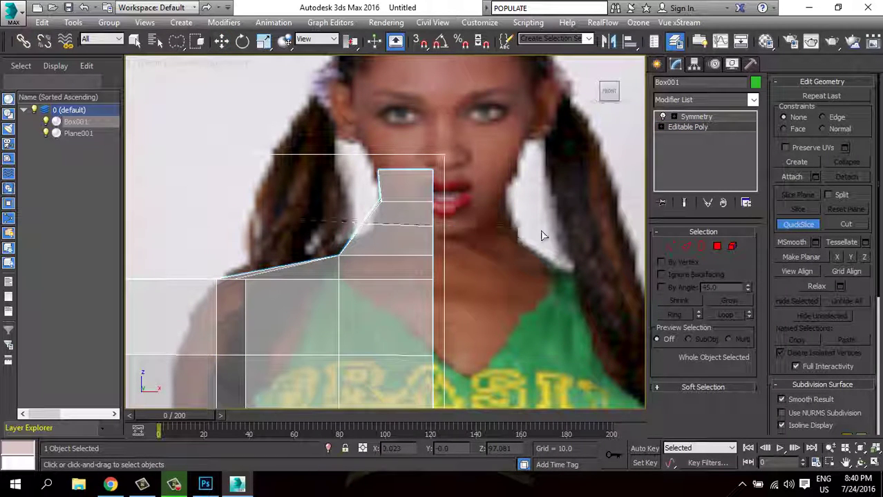
{"action": "right_click", "coordinate": [541, 235]}
{"action": "key", "text": "1"}
{"action": "left_click_drag", "start_coordinate": [305, 210], "coordinate": [439, 234]}
{"action": "key", "text": "w"}
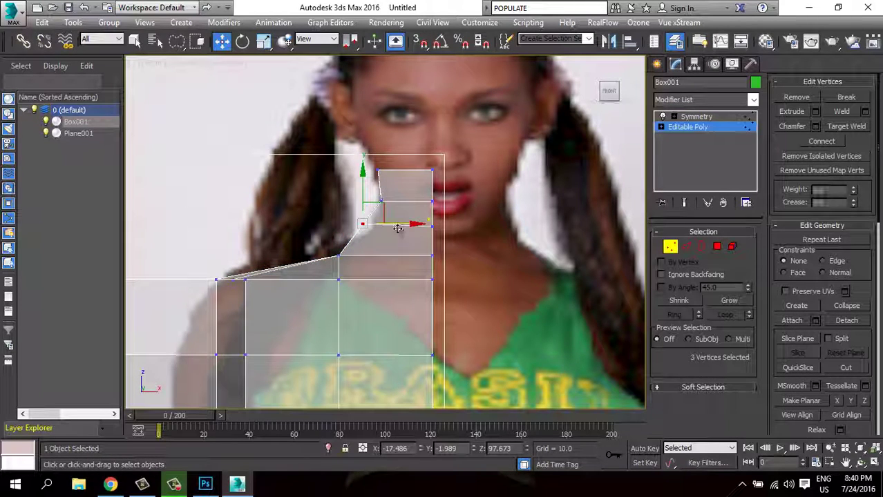
{"action": "mouse_move", "coordinate": [380, 211]}
{"action": "left_mouse_down"}
{"action": "mouse_move", "coordinate": [395, 217]}
{"action": "mouse_move", "coordinate": [395, 241]}
{"action": "left_mouse_up"}
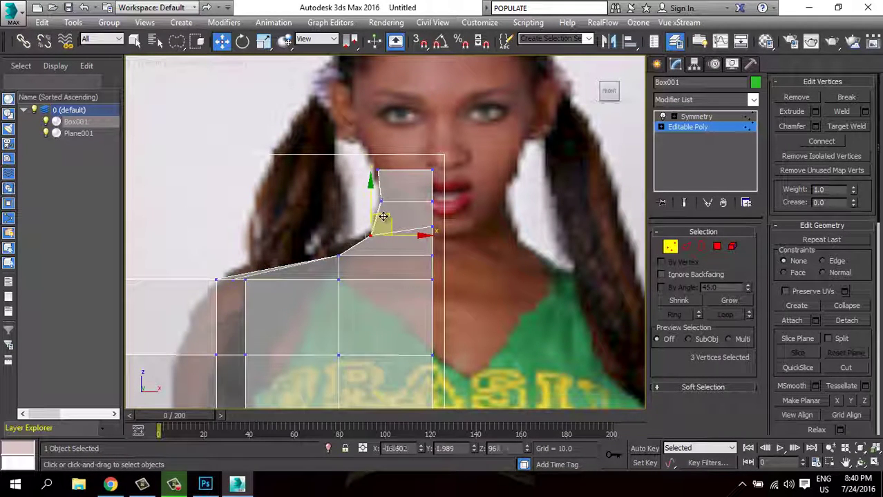
Shift the shoulder vertices up and right and pull mid-height side vertices to the body edge.
{"action": "middle_click_drag", "start_coordinate": [526, 255], "coordinate": [449, 276]}
{"action": "scroll", "coordinate": [425, 255], "scroll_direction": "up", "scroll_amount": 3}
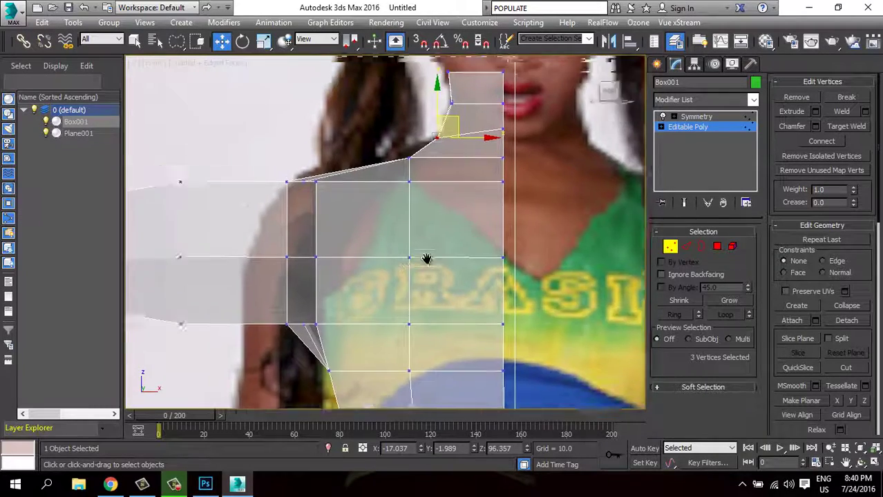
{"action": "scroll", "coordinate": [390, 252], "scroll_direction": "up", "scroll_amount": 2}
{"action": "scroll", "coordinate": [382, 220], "scroll_direction": "down", "scroll_amount": 3}
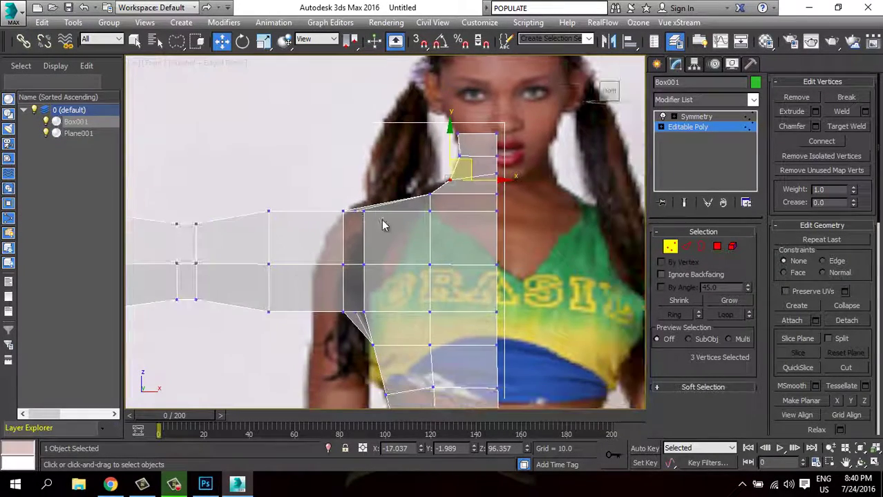
{"action": "left_click_drag", "start_coordinate": [337, 238], "coordinate": [345, 228]}
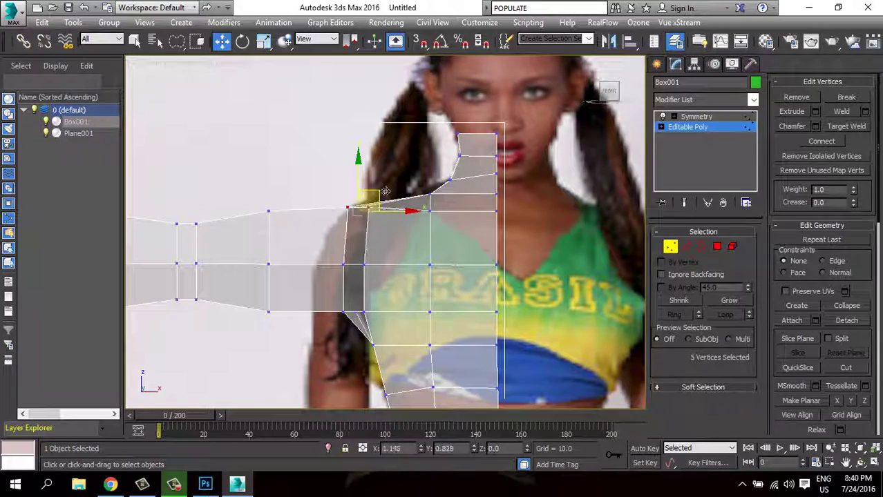
{"action": "left_click_drag", "start_coordinate": [382, 197], "coordinate": [394, 189]}
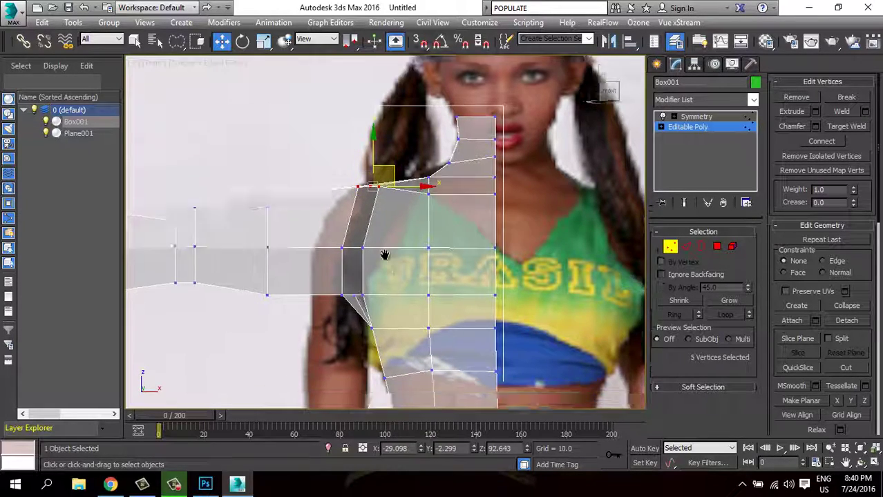
{"action": "scroll", "coordinate": [384, 252], "scroll_direction": "up", "scroll_amount": 2}
{"action": "scroll", "coordinate": [392, 259], "scroll_direction": "down", "scroll_amount": 2}
{"action": "middle_click_drag", "start_coordinate": [385, 265], "coordinate": [357, 238], "text": "alt"}
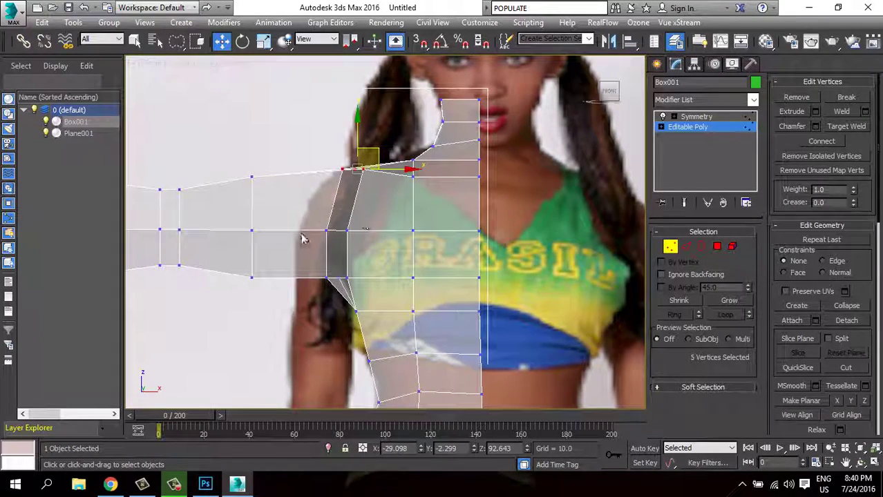
{"action": "mouse_move", "coordinate": [302, 239]}
{"action": "left_mouse_down"}
{"action": "mouse_move", "coordinate": [366, 220]}
{"action": "mouse_move", "coordinate": [400, 230]}
{"action": "left_mouse_up"}
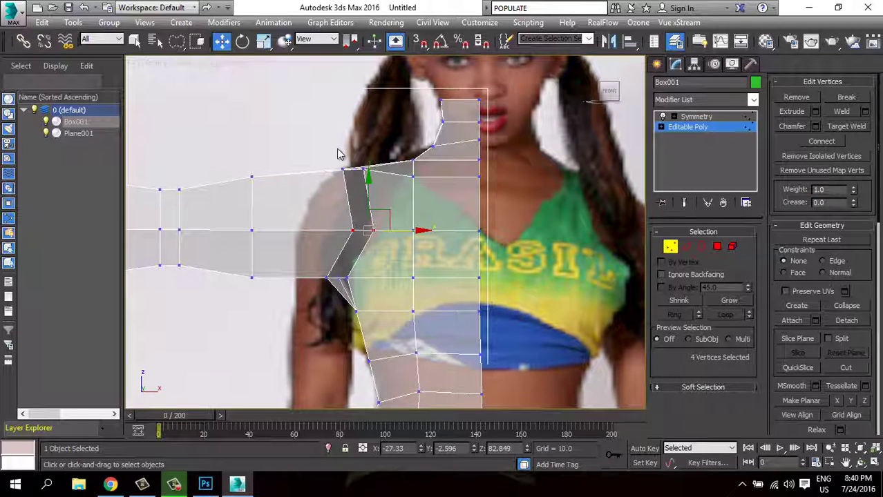
{"action": "mouse_move", "coordinate": [338, 154]}
{"action": "left_mouse_down"}
{"action": "mouse_move", "coordinate": [377, 181]}
{"action": "mouse_move", "coordinate": [390, 151]}
{"action": "left_mouse_up"}
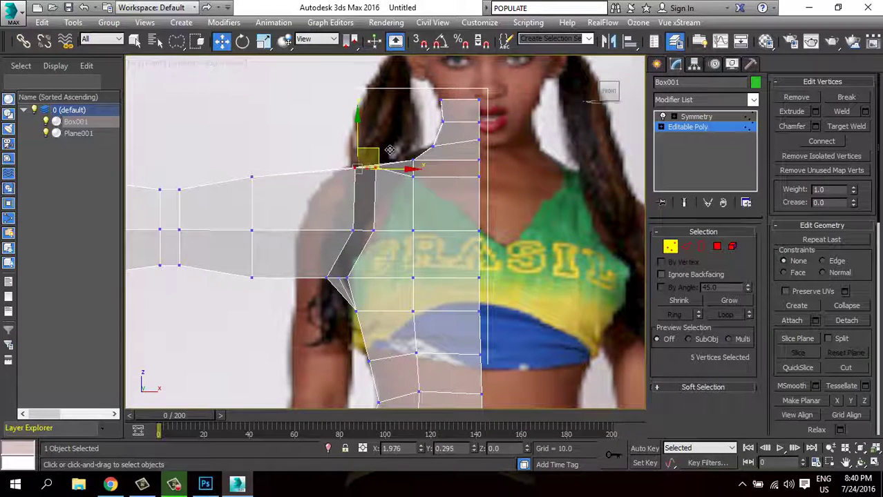
Move the armpit vertices to the body edge and raise the arm's lower vertex to the armpit line.
{"action": "left_click_drag", "start_coordinate": [339, 255], "coordinate": [325, 297]}
{"action": "left_click_drag", "start_coordinate": [393, 277], "coordinate": [383, 278]}
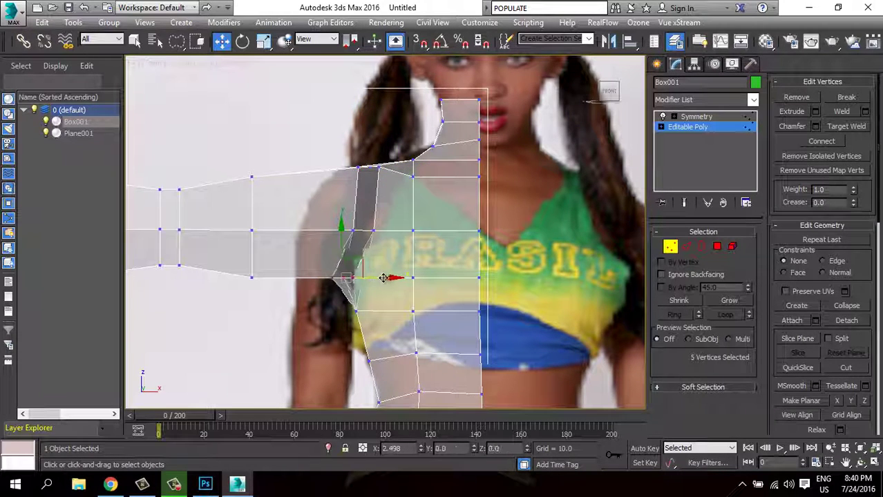
{"action": "left_click", "coordinate": [391, 299]}
{"action": "scroll", "coordinate": [385, 306], "scroll_direction": "up", "scroll_amount": 2}
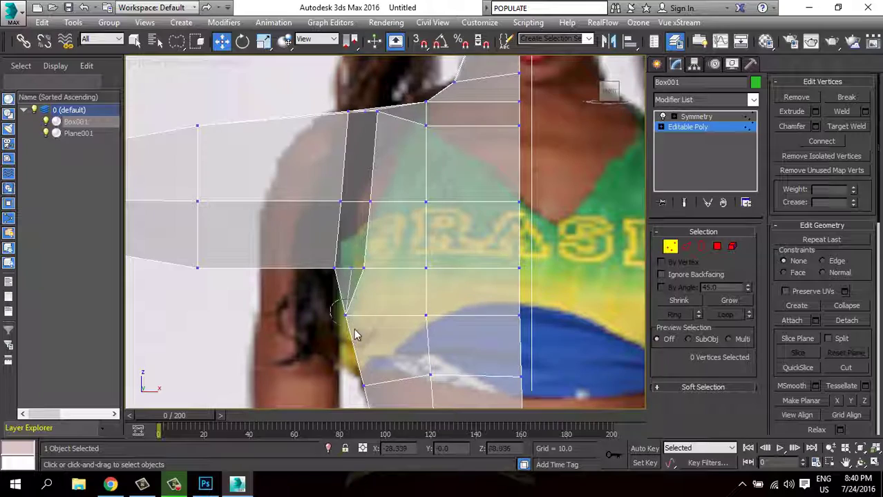
{"action": "left_click_drag", "start_coordinate": [331, 300], "coordinate": [356, 328]}
{"action": "scroll", "coordinate": [373, 307], "scroll_direction": "down", "scroll_amount": 3}
{"action": "scroll", "coordinate": [364, 305], "scroll_direction": "down", "scroll_amount": 2}
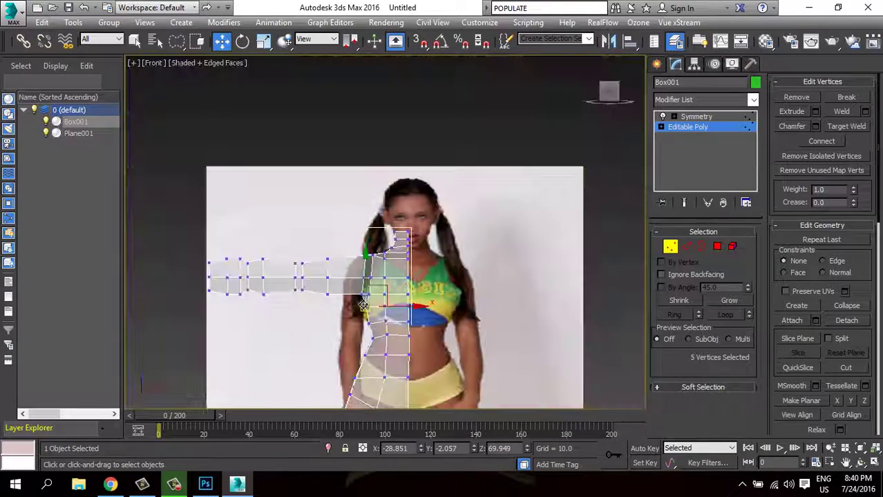
{"action": "scroll", "coordinate": [393, 287], "scroll_direction": "up", "scroll_amount": 2}
{"action": "scroll", "coordinate": [391, 278], "scroll_direction": "up", "scroll_amount": 2}
{"action": "scroll", "coordinate": [386, 237], "scroll_direction": "up", "scroll_amount": 1}
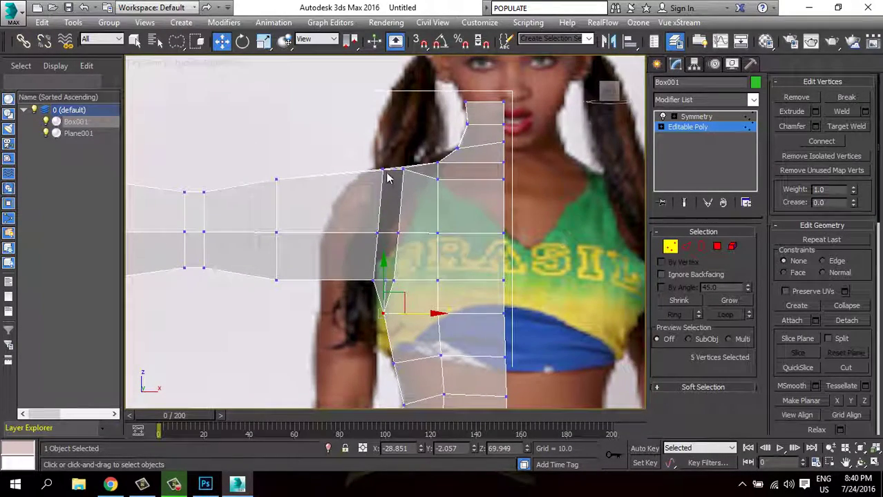
{"action": "middle_click_drag", "start_coordinate": [419, 272], "coordinate": [352, 217]}
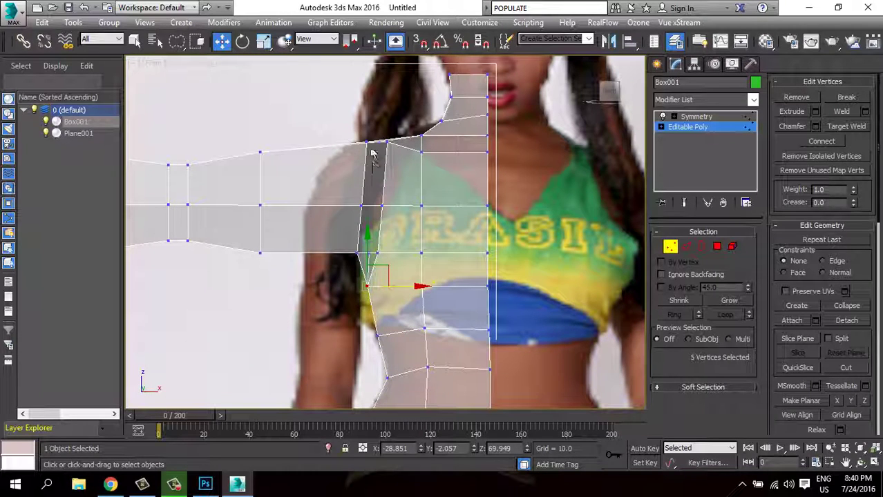
{"action": "left_click_drag", "start_coordinate": [317, 240], "coordinate": [370, 263]}
{"action": "mouse_move", "coordinate": [366, 228]}
{"action": "left_mouse_down"}
{"action": "mouse_move", "coordinate": [372, 184]}
{"action": "mouse_move", "coordinate": [347, 127]}
{"action": "left_mouse_up"}
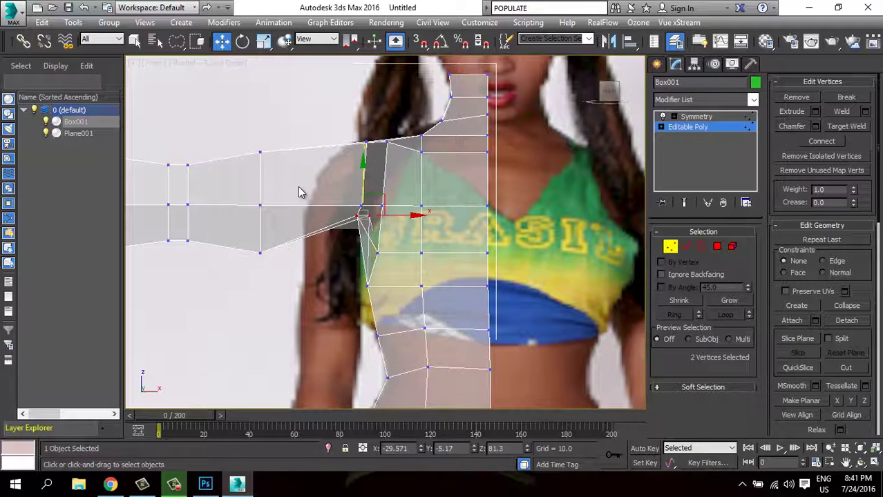
Lift the upper arm, elbow and forearm lower vertices to narrow the arm's profile.
{"action": "mouse_move", "coordinate": [299, 192]}
{"action": "middle_mouse_down"}
{"action": "mouse_move", "coordinate": [335, 203]}
{"action": "mouse_move", "coordinate": [360, 232]}
{"action": "middle_mouse_up"}
{"action": "mouse_move", "coordinate": [373, 265]}
{"action": "left_mouse_down"}
{"action": "mouse_move", "coordinate": [347, 232]}
{"action": "mouse_move", "coordinate": [359, 185]}
{"action": "left_mouse_up"}
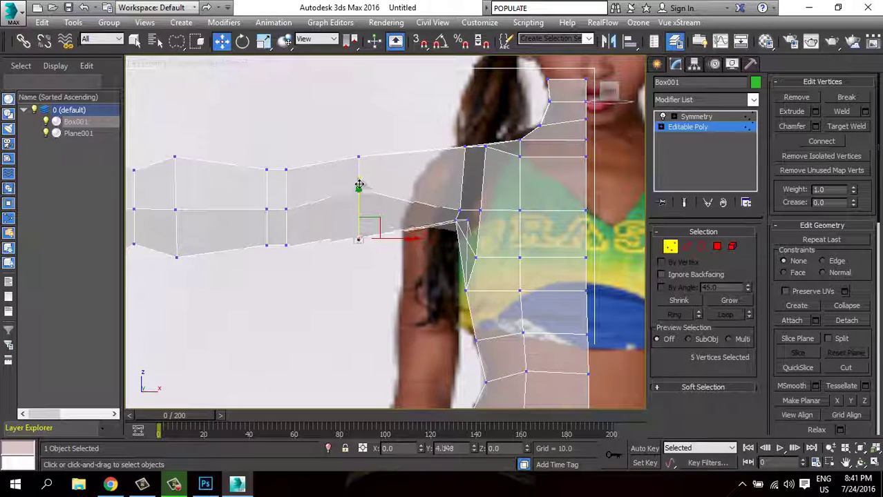
{"action": "key", "text": "ctrl+z"}
{"action": "key", "text": "ctrl+z"}
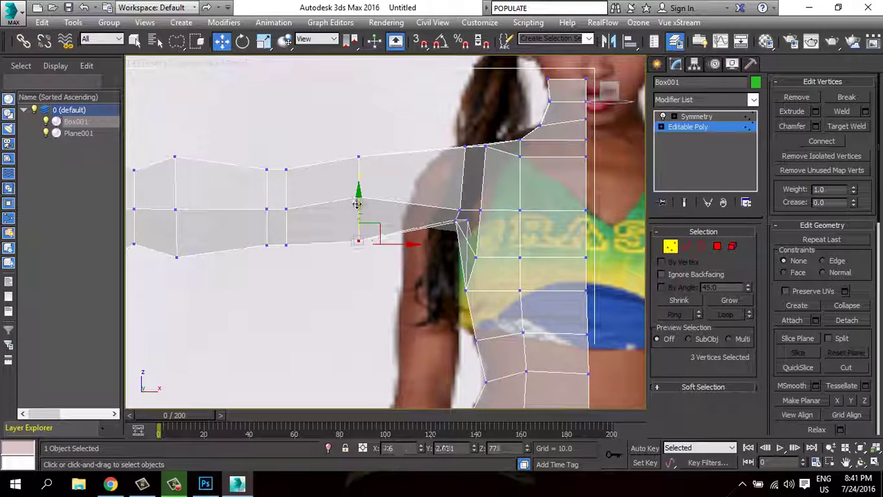
{"action": "middle_click_drag", "start_coordinate": [325, 232], "coordinate": [412, 273]}
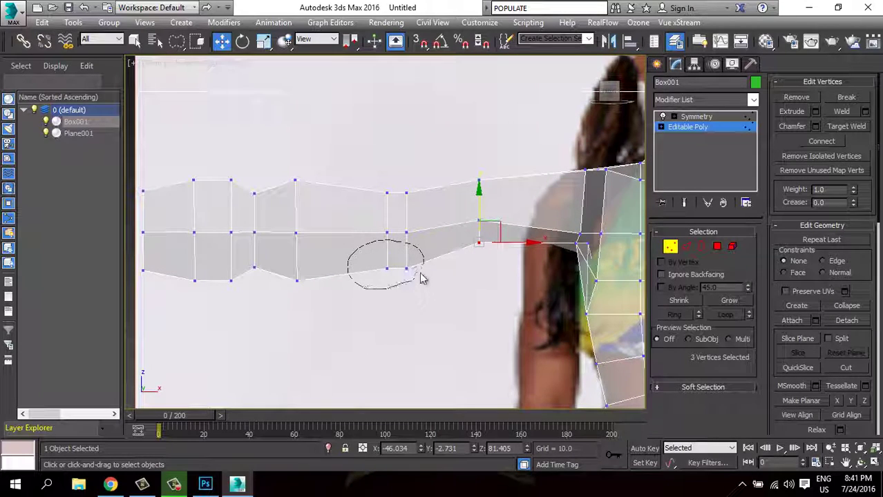
{"action": "left_click_drag", "start_coordinate": [366, 261], "coordinate": [377, 221]}
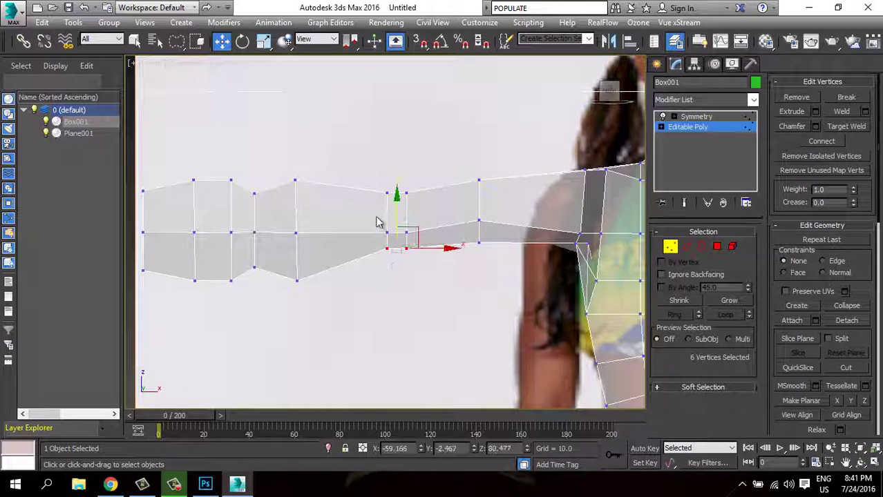
{"action": "left_click_drag", "start_coordinate": [423, 242], "coordinate": [339, 236]}
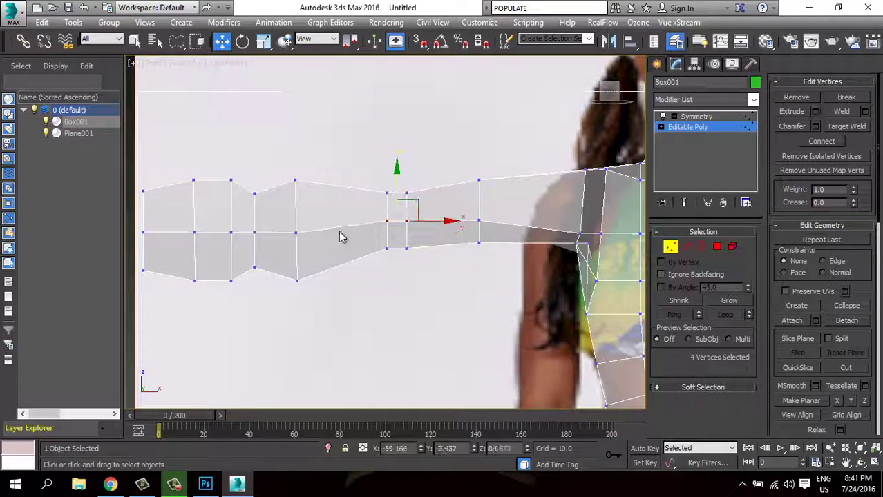
{"action": "middle_click_drag", "start_coordinate": [338, 236], "coordinate": [411, 301]}
{"action": "mouse_move", "coordinate": [419, 295]}
{"action": "left_mouse_down"}
{"action": "mouse_move", "coordinate": [367, 264]}
{"action": "mouse_move", "coordinate": [345, 284]}
{"action": "mouse_move", "coordinate": [301, 257]}
{"action": "left_mouse_up"}
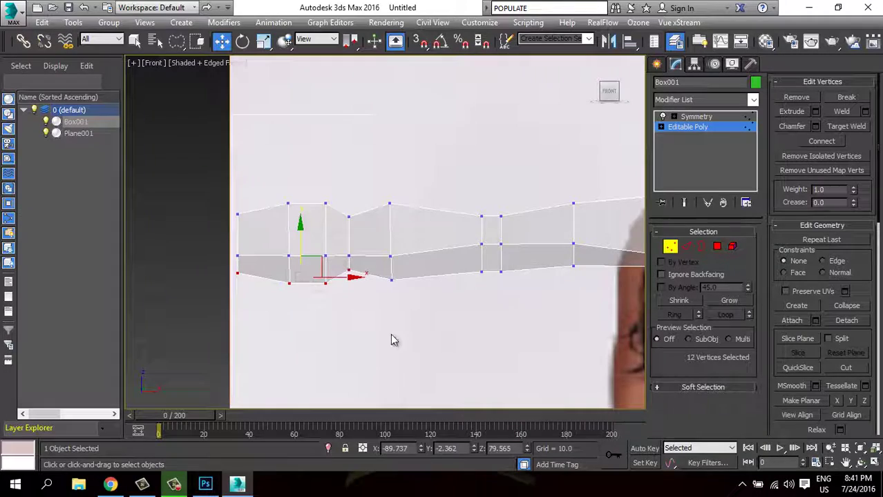
Delete the arm-end hand polygons and select the arm's 40 polygons.
{"action": "scroll", "coordinate": [391, 334], "scroll_direction": "down", "scroll_amount": 2}
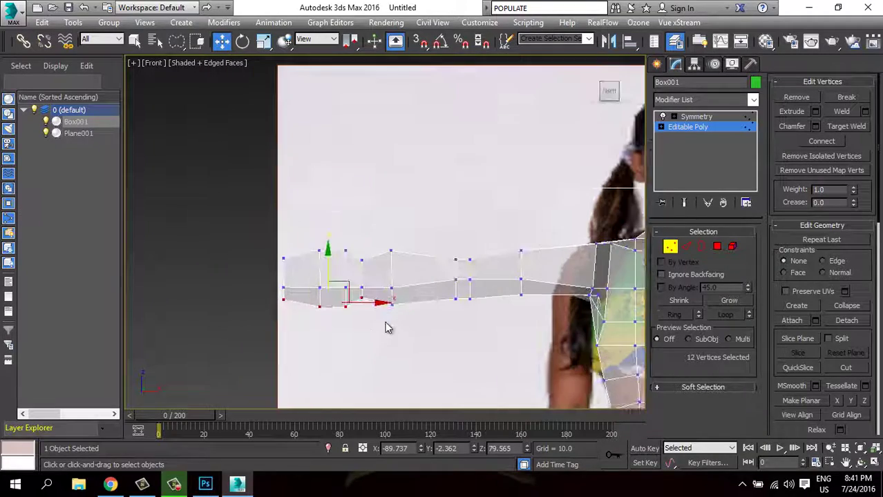
{"action": "left_click", "coordinate": [717, 247]}
{"action": "mouse_move", "coordinate": [274, 215]}
{"action": "left_mouse_down"}
{"action": "mouse_move", "coordinate": [358, 330]}
{"action": "mouse_move", "coordinate": [274, 219]}
{"action": "left_mouse_up"}
{"action": "key", "text": "Delete"}
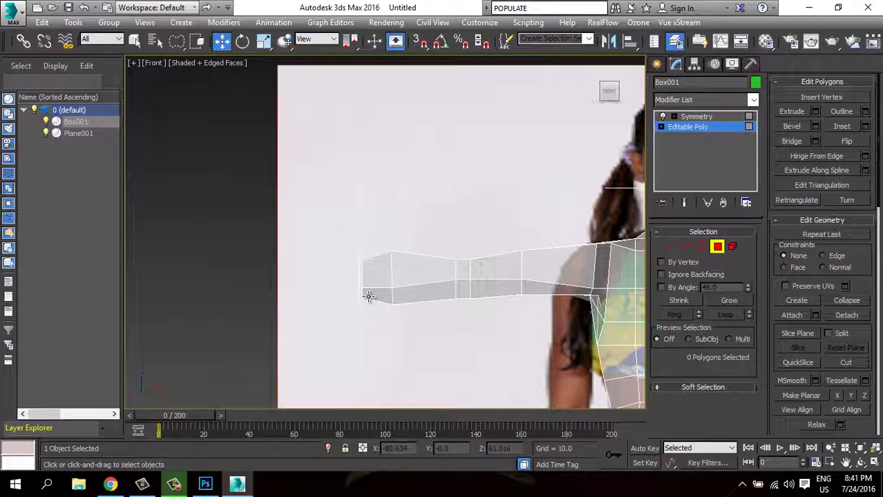
{"action": "scroll", "coordinate": [375, 331], "scroll_direction": "down", "scroll_amount": 2}
{"action": "scroll", "coordinate": [484, 277], "scroll_direction": "up", "scroll_amount": 1}
{"action": "scroll", "coordinate": [497, 269], "scroll_direction": "up", "scroll_amount": 1}
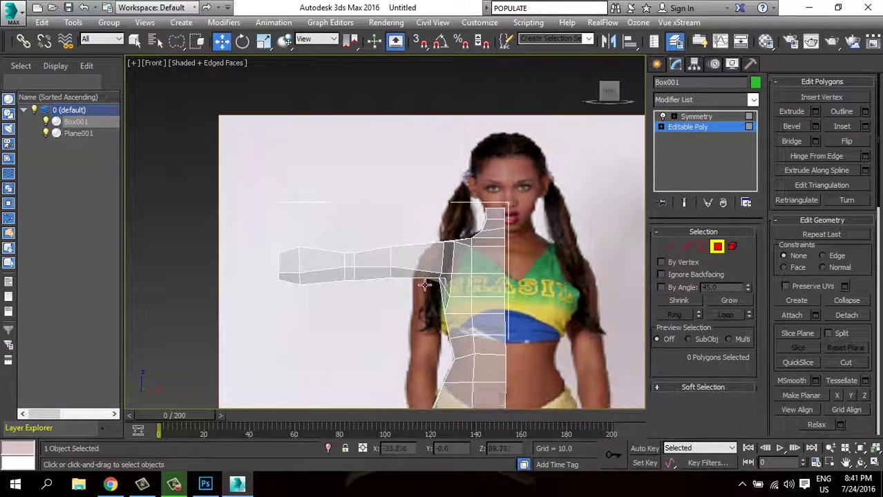
{"action": "scroll", "coordinate": [515, 260], "scroll_direction": "up", "scroll_amount": 1}
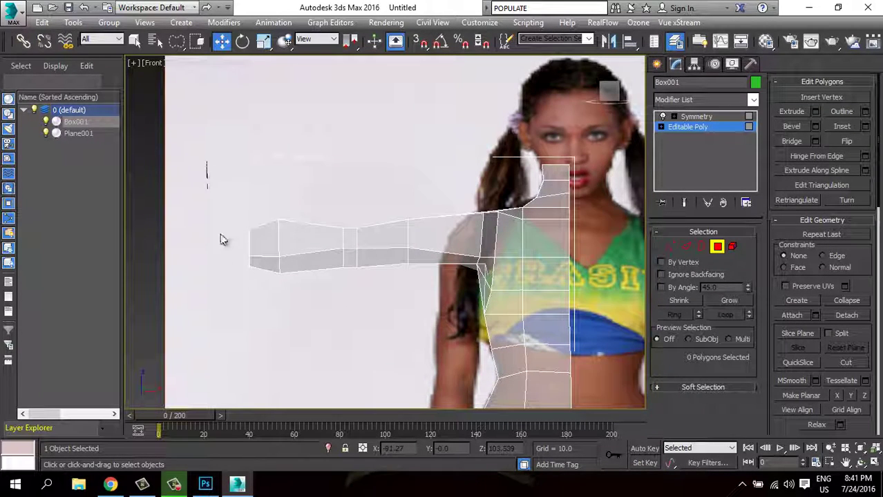
{"action": "left_click_drag", "start_coordinate": [426, 266], "coordinate": [344, 223]}
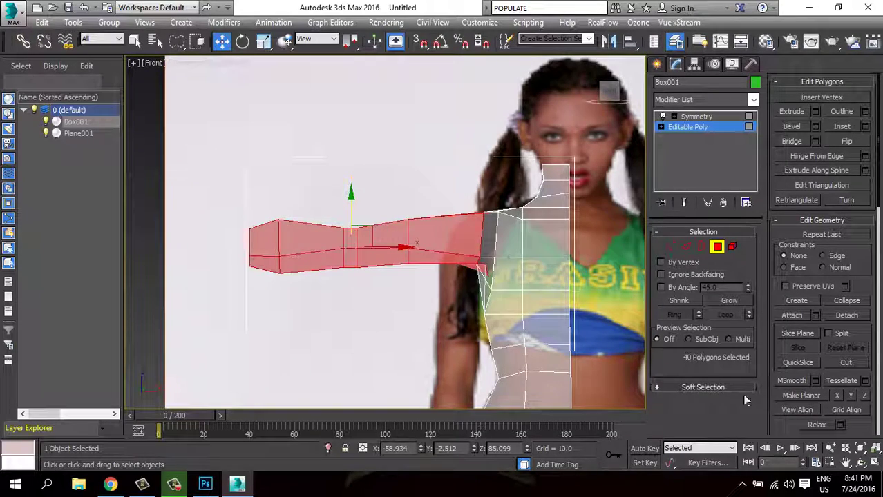
{"action": "scroll", "coordinate": [414, 242], "scroll_direction": "down", "scroll_amount": 2}
{"action": "scroll", "coordinate": [415, 241], "scroll_direction": "down", "scroll_amount": 2}
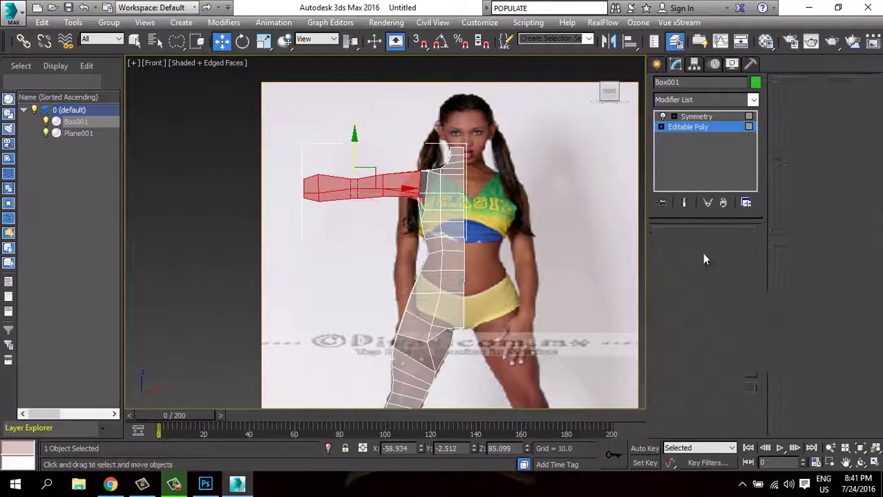
Show the Symmetry result in four viewports and turn off See-Through so the body is opaque.
{"action": "key", "text": "4"}
{"action": "left_click", "coordinate": [696, 117]}
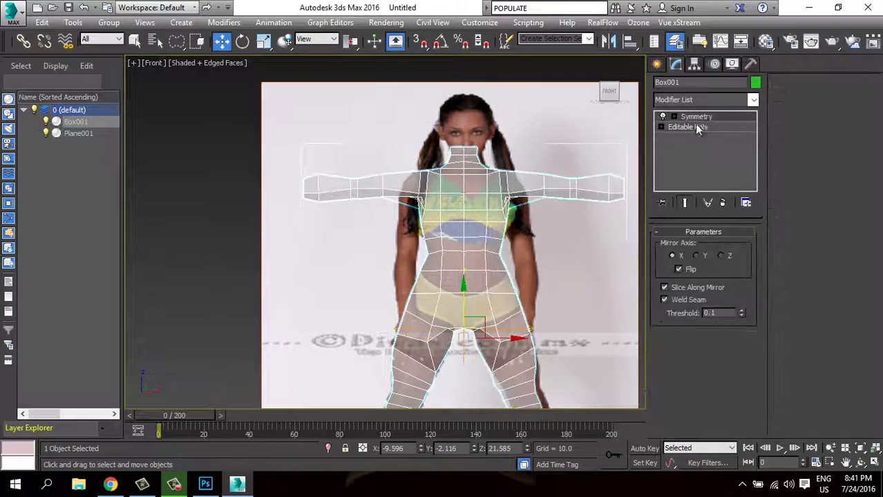
{"action": "middle_click_drag", "start_coordinate": [456, 373], "coordinate": [415, 234]}
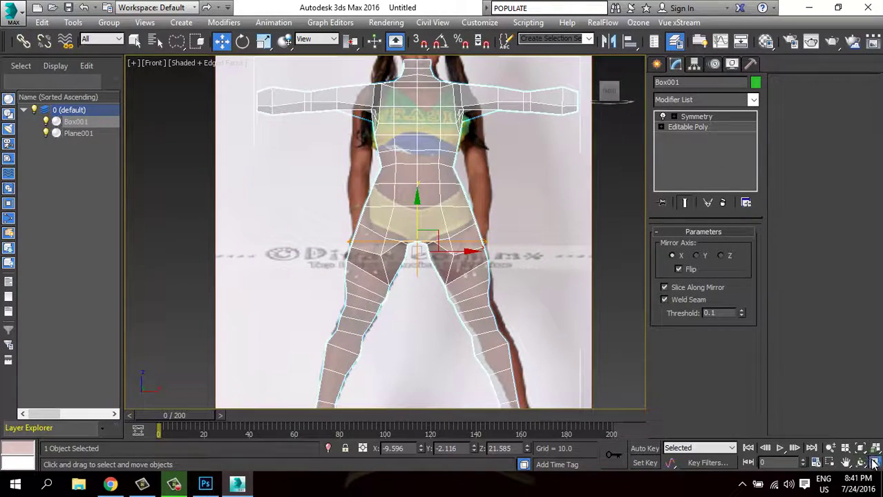
{"action": "left_click", "coordinate": [874, 463]}
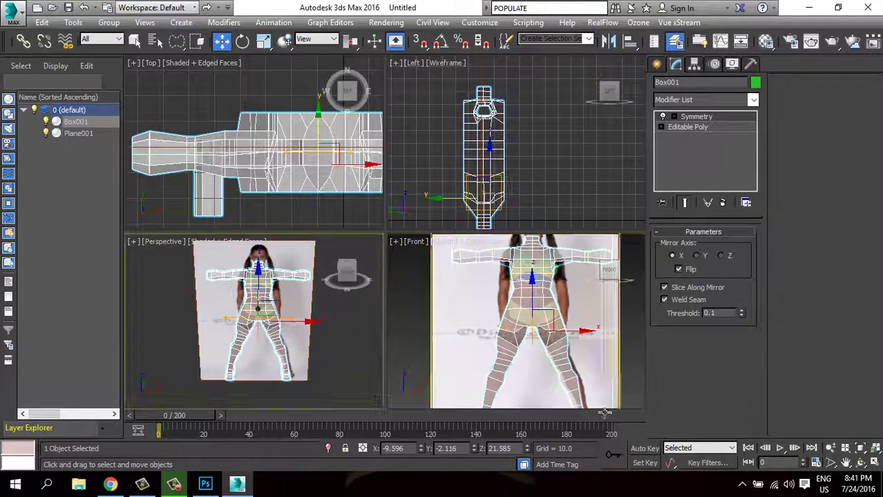
{"action": "left_click", "coordinate": [732, 65]}
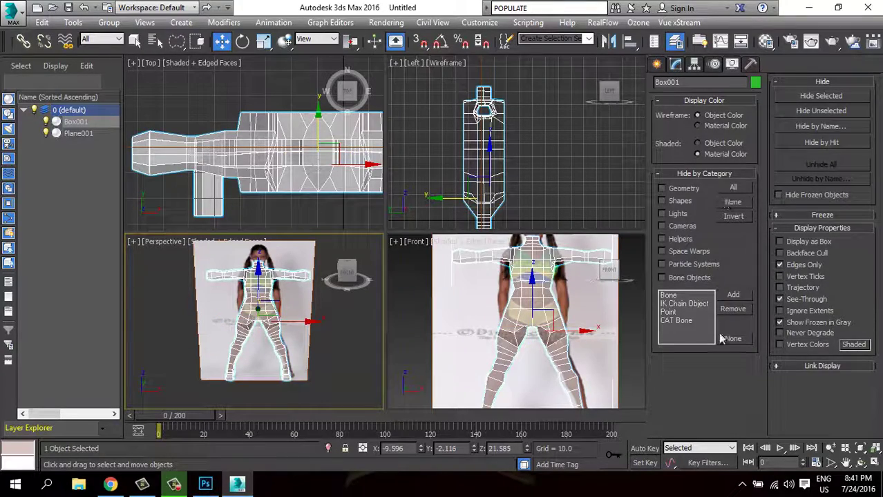
{"action": "key", "text": "alt+x"}
Maximize the Perspective view, orbit the green body, and toggle Plane001 hidden and visible.
{"action": "left_click", "coordinate": [875, 463]}
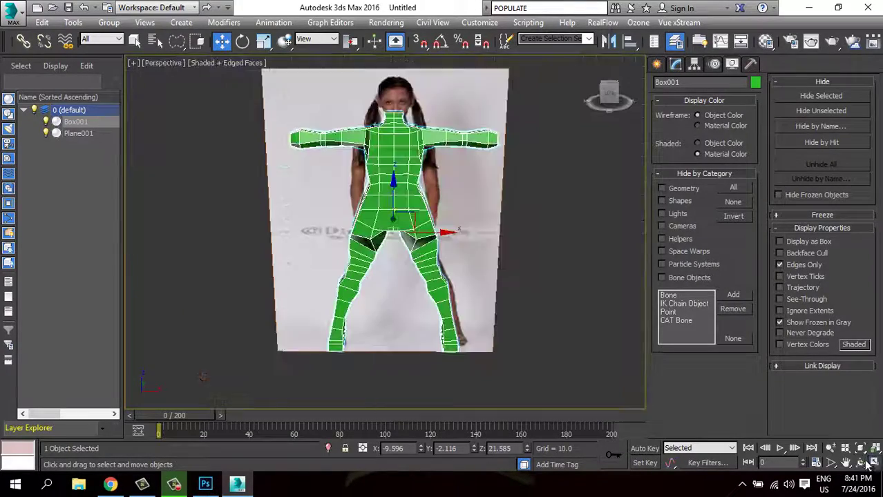
{"action": "left_click", "coordinate": [860, 463]}
{"action": "mouse_move", "coordinate": [456, 228]}
{"action": "left_mouse_down"}
{"action": "mouse_move", "coordinate": [510, 193]}
{"action": "mouse_move", "coordinate": [538, 208]}
{"action": "mouse_move", "coordinate": [450, 216]}
{"action": "mouse_move", "coordinate": [393, 200]}
{"action": "mouse_move", "coordinate": [408, 203]}
{"action": "left_mouse_up"}
{"action": "left_click", "coordinate": [46, 133]}
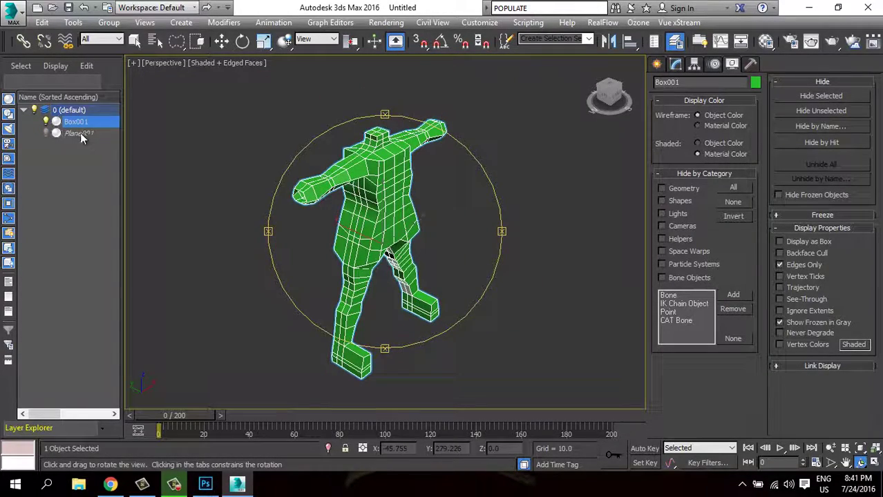
{"action": "left_click", "coordinate": [46, 134]}
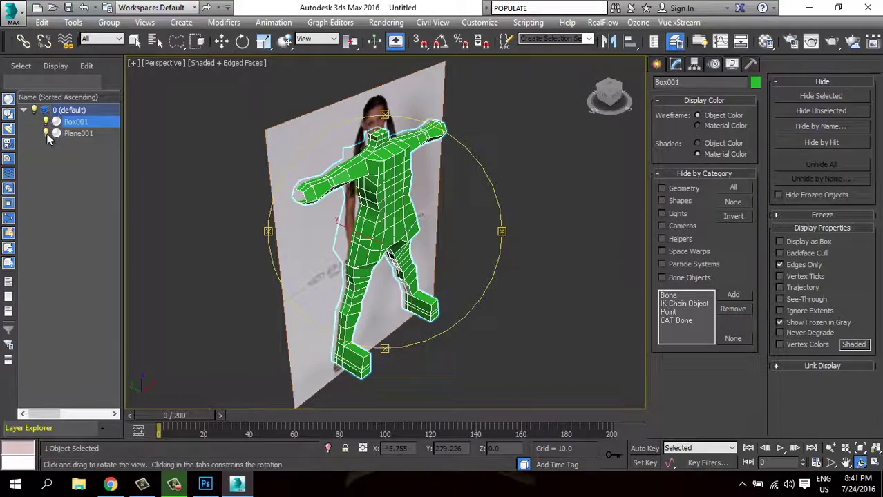
{"action": "left_click", "coordinate": [46, 133]}
{"action": "mouse_move", "coordinate": [386, 263]}
{"action": "left_mouse_down"}
{"action": "mouse_move", "coordinate": [330, 250]}
{"action": "mouse_move", "coordinate": [389, 268]}
{"action": "mouse_move", "coordinate": [412, 255]}
{"action": "mouse_move", "coordinate": [356, 253]}
{"action": "left_mouse_up"}
{"action": "left_click", "coordinate": [45, 134]}
Select Plane001 with Move and show its Motion parameters.
{"action": "key", "text": "w"}
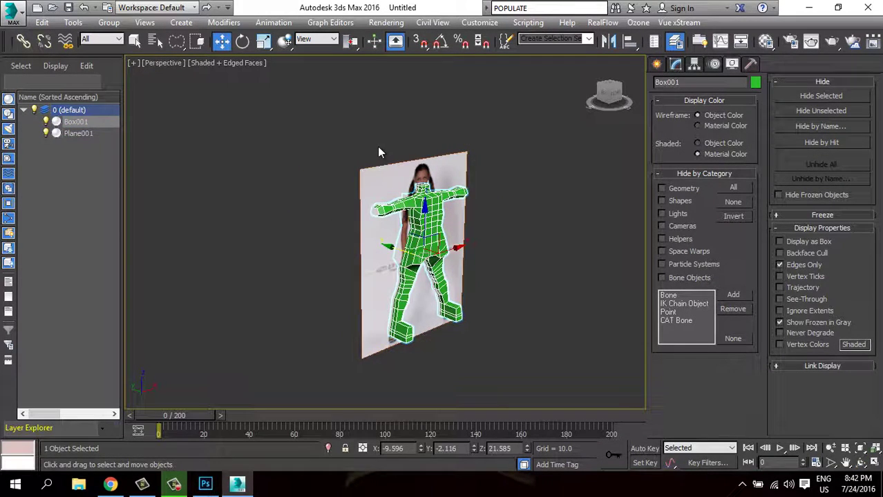
{"action": "left_click", "coordinate": [386, 171]}
{"action": "left_click", "coordinate": [716, 63]}
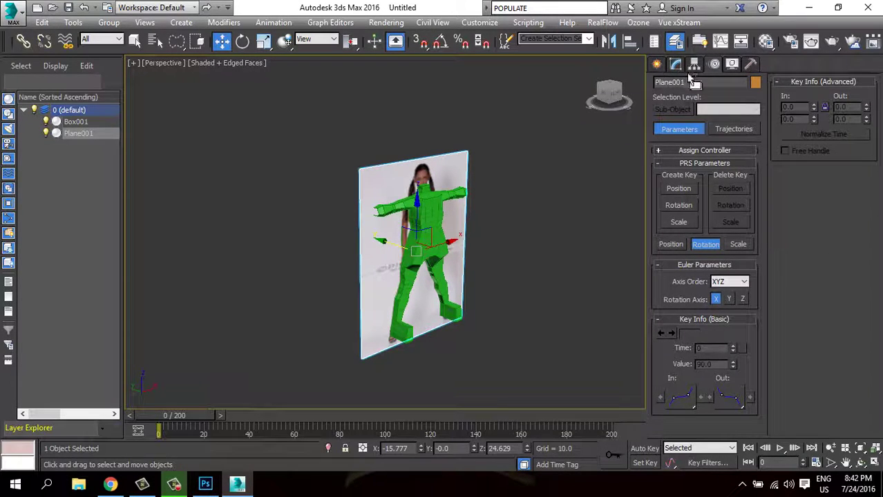
Review Plane001's UVW-mapped modifier stack and its Hierarchy pivot settings.
{"action": "left_click", "coordinate": [676, 63]}
{"action": "left_click", "coordinate": [700, 68]}
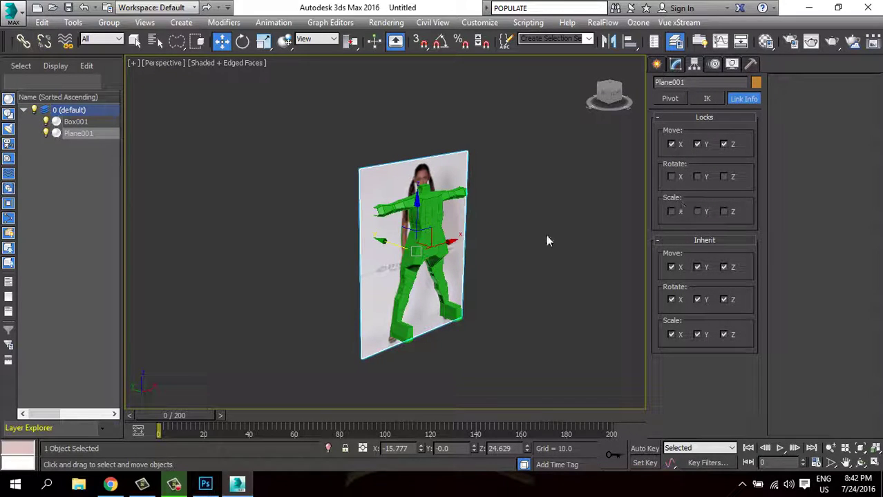
{"action": "left_click", "coordinate": [224, 22]}
{"action": "left_click", "coordinate": [274, 22]}
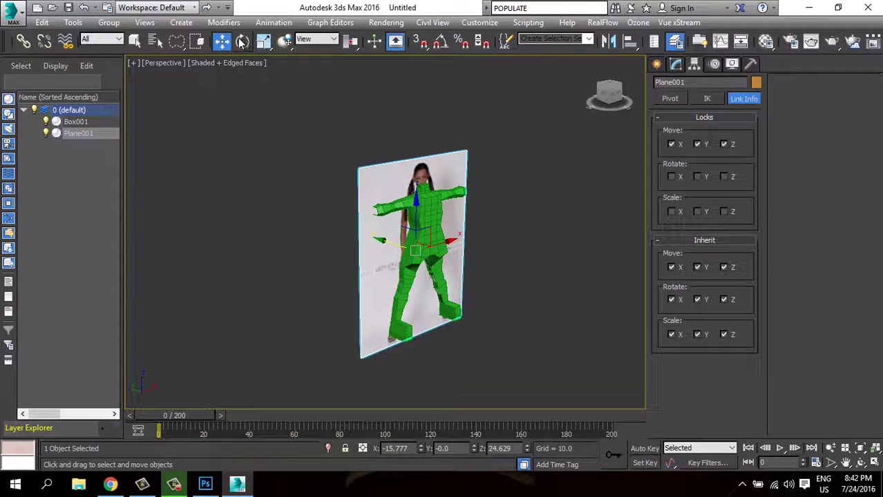
Shift-rotate Plane001 to clone Plane002 and set its rotation to exactly 90°.
{"action": "left_click", "coordinate": [241, 41]}
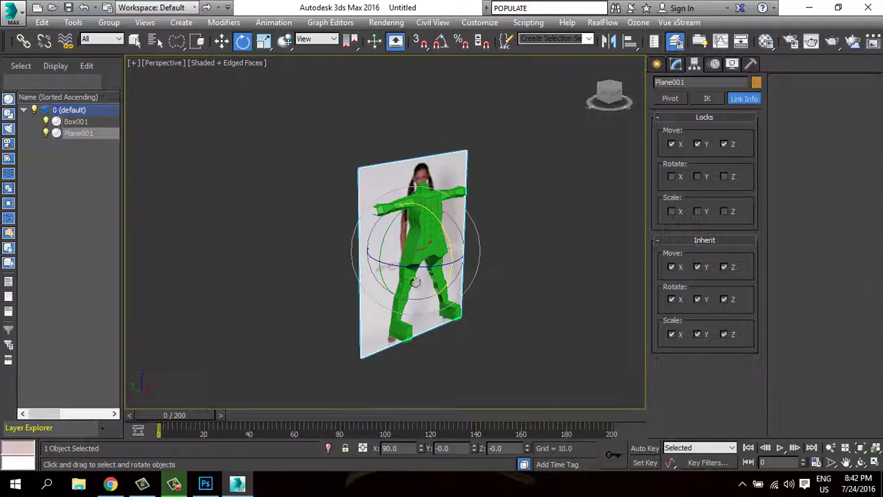
{"action": "left_click_drag", "start_coordinate": [414, 276], "coordinate": [437, 316], "text": "shift"}
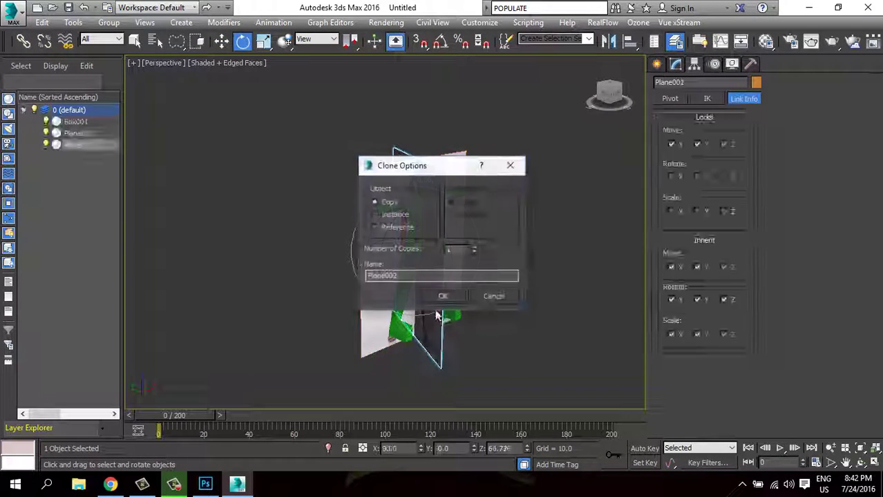
{"action": "left_click", "coordinate": [445, 297]}
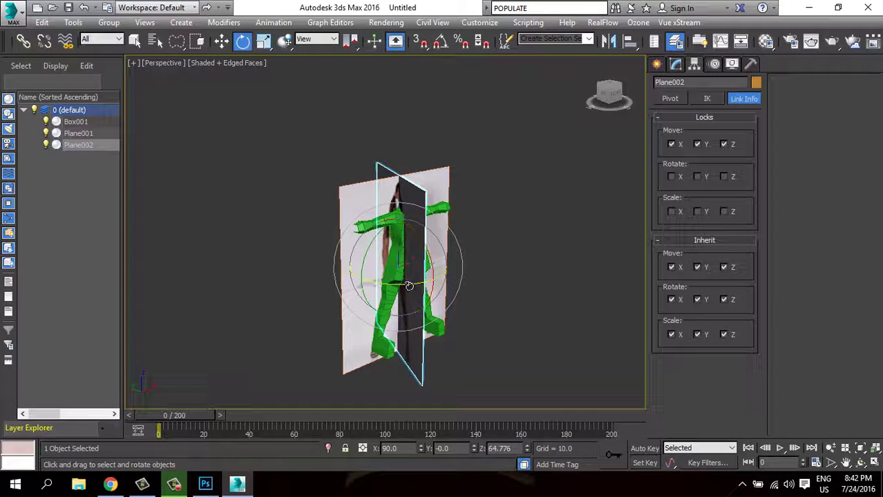
{"action": "left_click_drag", "start_coordinate": [407, 285], "coordinate": [435, 314]}
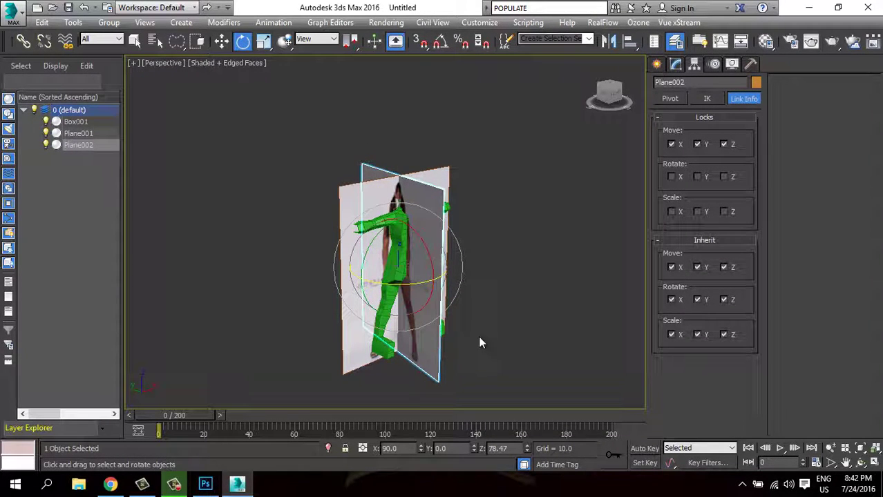
{"action": "type", "text": "90"}
{"action": "key", "text": "Return"}
{"action": "scroll", "coordinate": [491, 283], "scroll_direction": "up", "scroll_amount": 4}
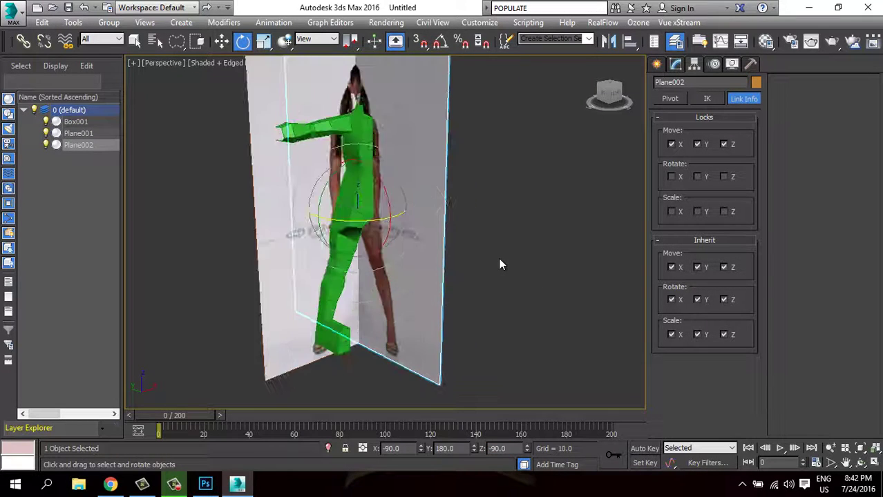
{"action": "scroll", "coordinate": [487, 272], "scroll_direction": "down", "scroll_amount": 3}
{"action": "scroll", "coordinate": [470, 280], "scroll_direction": "up", "scroll_amount": 2}
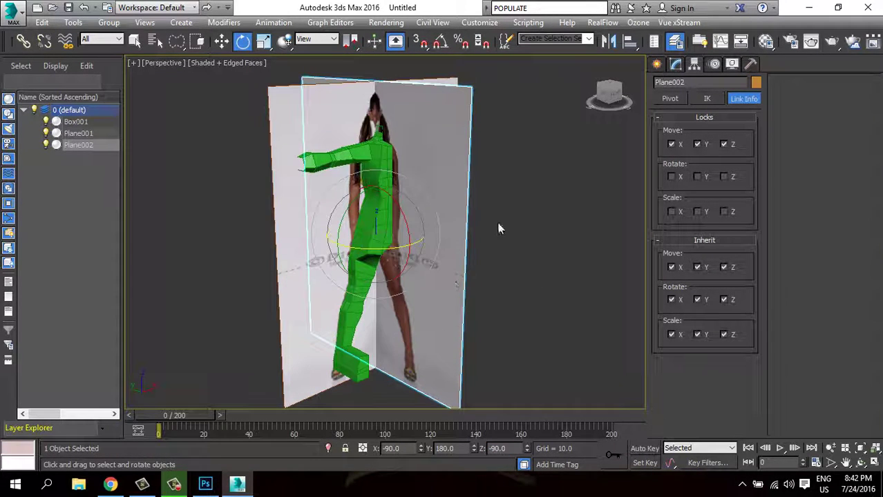
Assign a blank material to the new plane and add a Bitmap map to its Diffuse Color.
{"action": "key", "text": "m"}
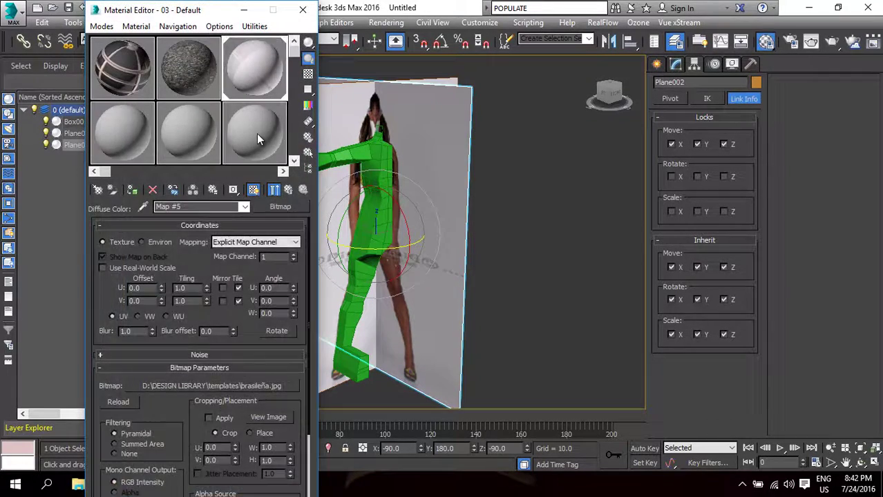
{"action": "left_click", "coordinate": [253, 131]}
{"action": "left_click", "coordinate": [133, 191]}
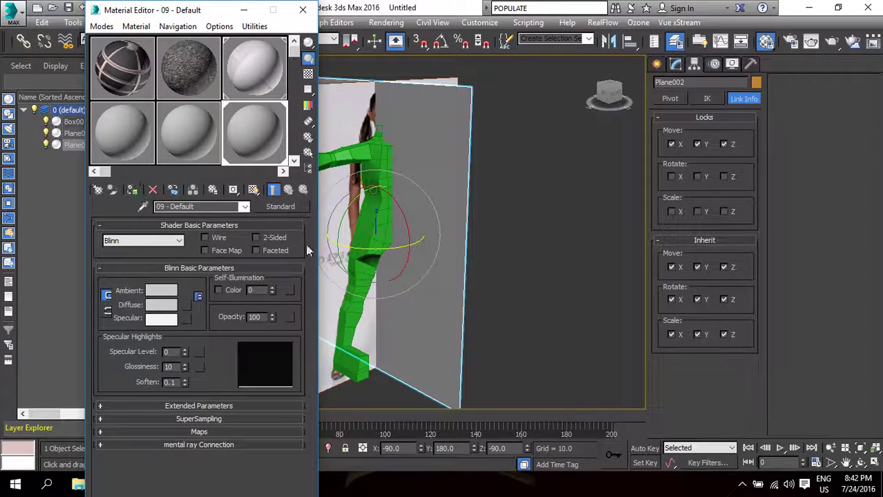
{"action": "left_click", "coordinate": [186, 305]}
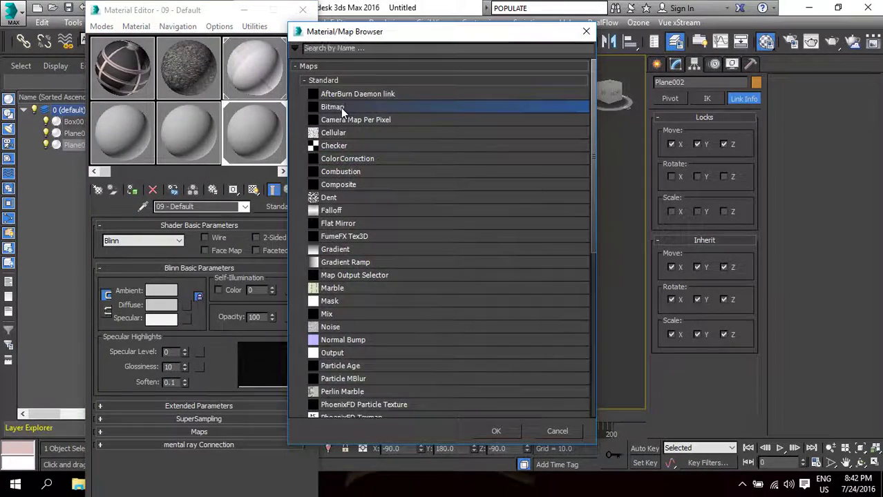
{"action": "double_click", "coordinate": [341, 108]}
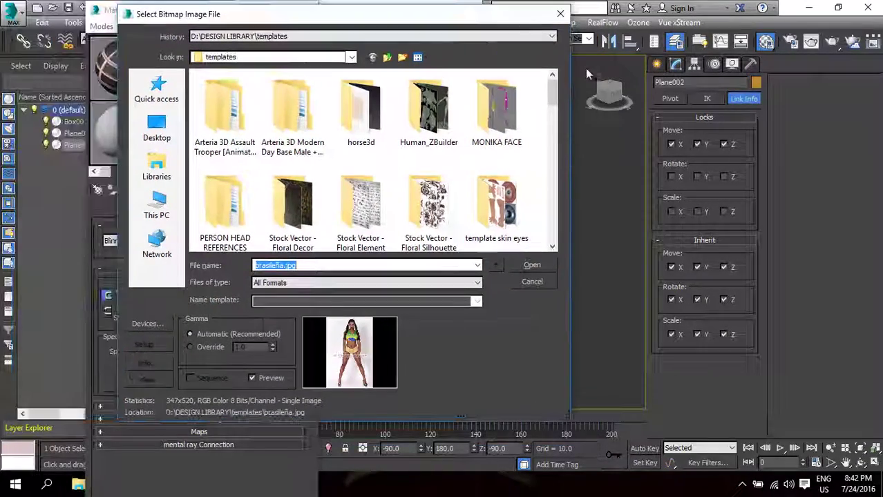
In the file picker, go up to DESIGN LIBRARY and scroll through the reference_library folder.
{"action": "mouse_move", "coordinate": [553, 88]}
{"action": "left_mouse_down"}
{"action": "mouse_move", "coordinate": [553, 216]}
{"action": "mouse_move", "coordinate": [557, 87]}
{"action": "left_mouse_up"}
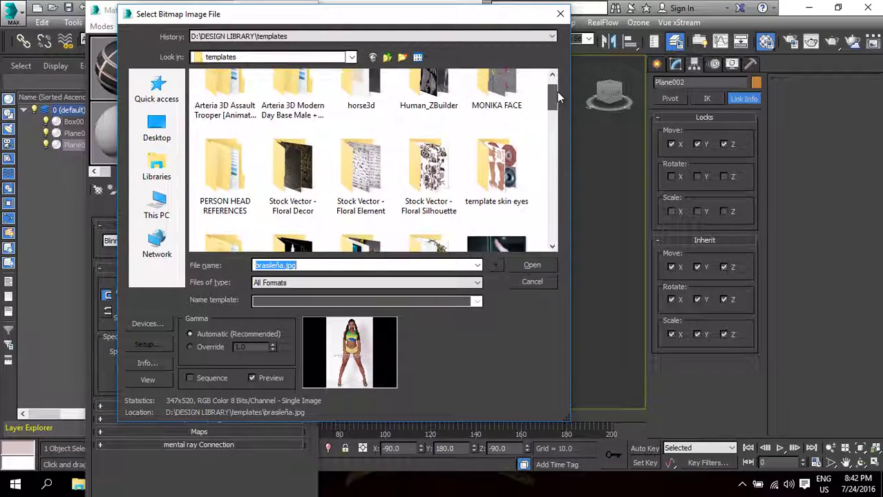
{"action": "left_click", "coordinate": [387, 58]}
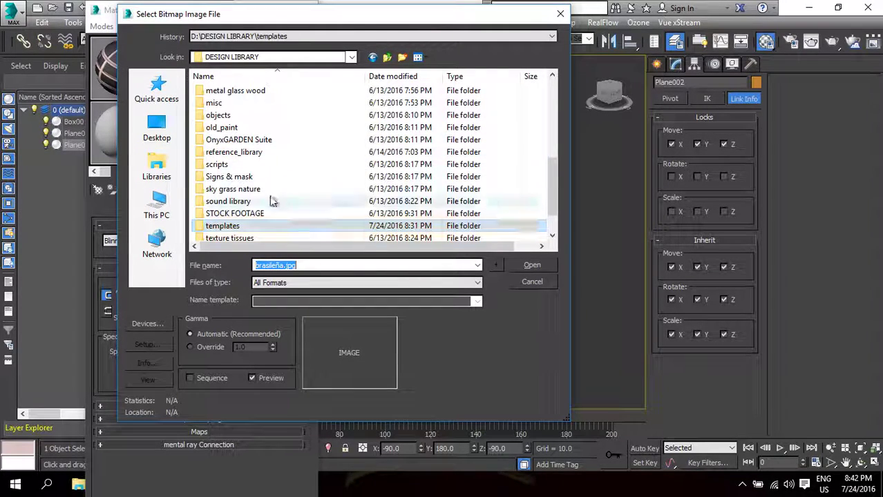
{"action": "double_click", "coordinate": [241, 159]}
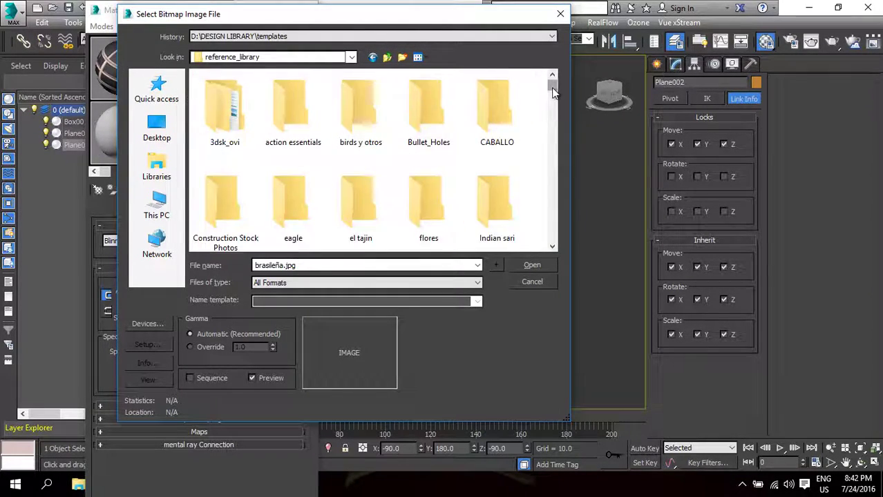
{"action": "left_click_drag", "start_coordinate": [552, 91], "coordinate": [548, 221]}
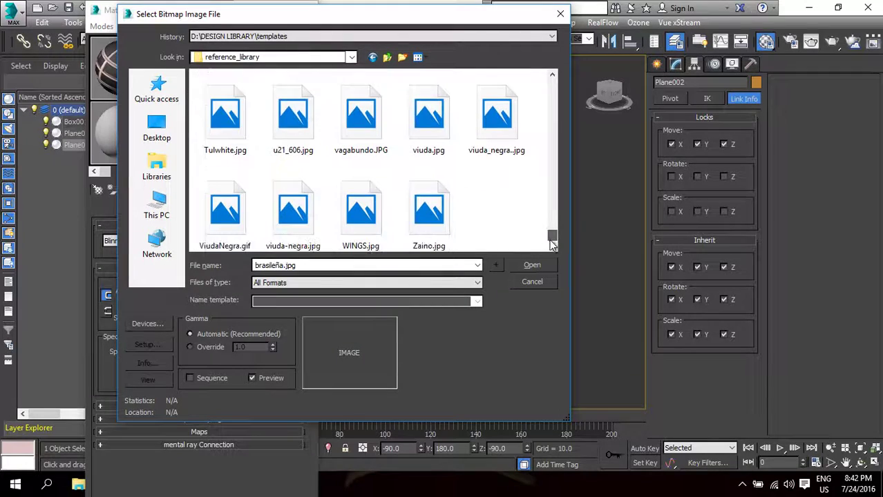
{"action": "left_click_drag", "start_coordinate": [552, 240], "coordinate": [554, 224]}
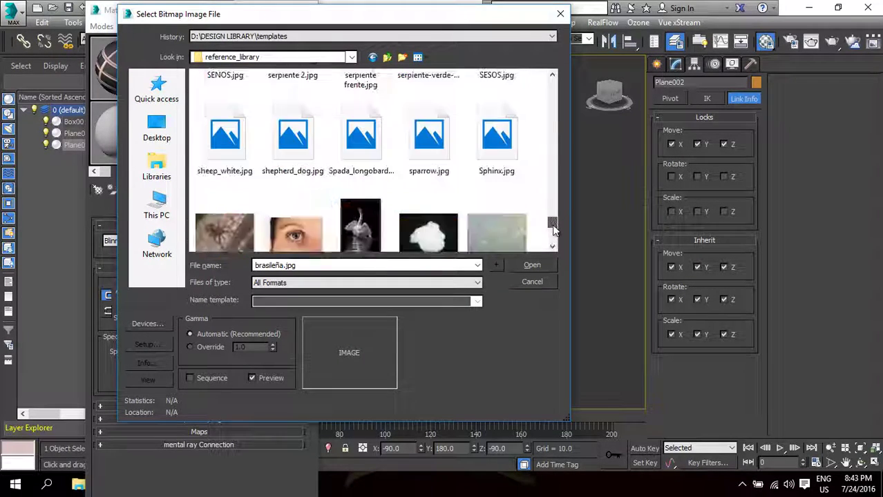
{"action": "left_click", "coordinate": [552, 76]}
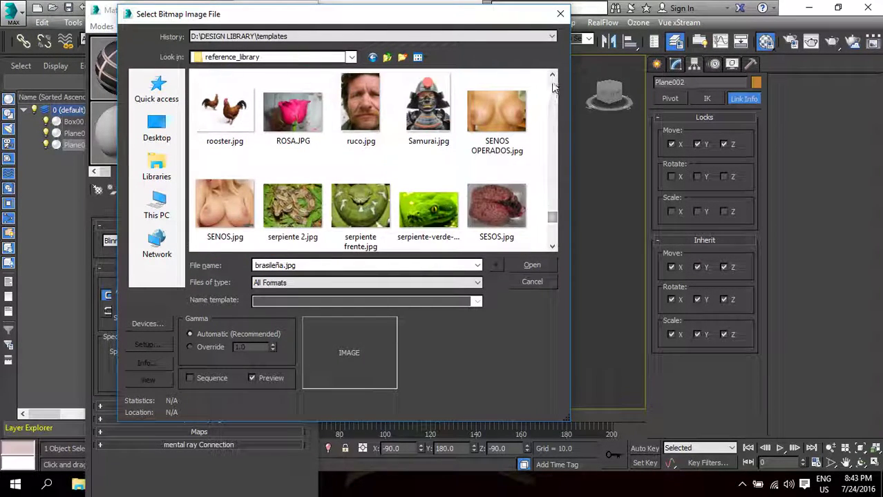
{"action": "left_click", "coordinate": [553, 76]}
{"action": "left_click", "coordinate": [553, 76]}
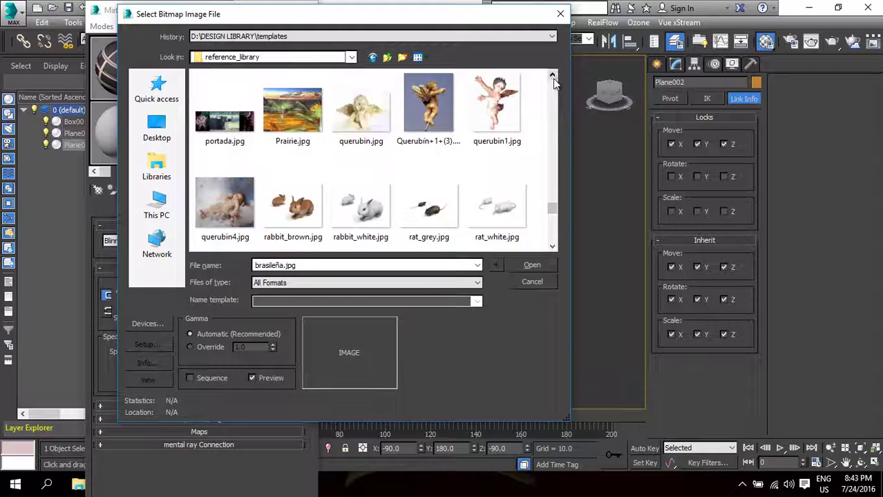
{"action": "left_click", "coordinate": [553, 76]}
{"action": "left_click", "coordinate": [552, 76]}
{"action": "left_click", "coordinate": [552, 76]}
{"action": "left_click", "coordinate": [553, 76]}
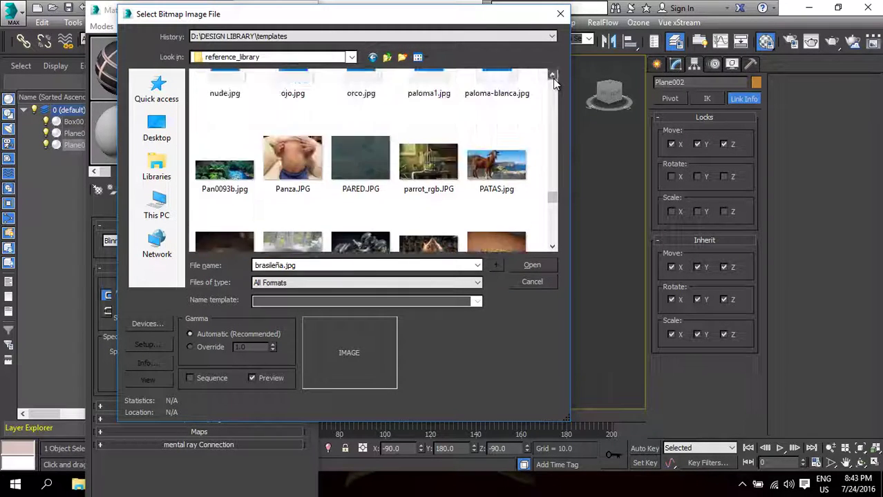
{"action": "left_click", "coordinate": [553, 76]}
{"action": "left_click", "coordinate": [553, 76]}
{"action": "left_click", "coordinate": [553, 76]}
{"action": "left_click", "coordinate": [552, 76]}
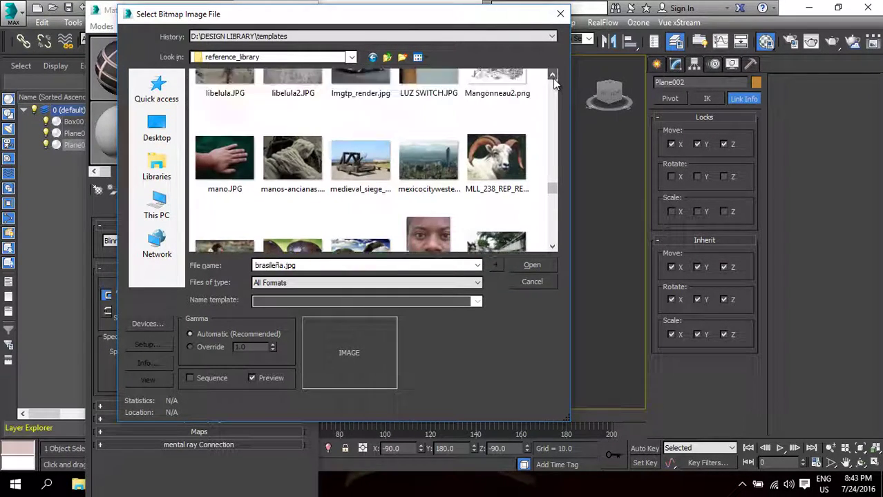
{"action": "left_click", "coordinate": [553, 76]}
{"action": "left_click", "coordinate": [553, 76]}
{"action": "left_click", "coordinate": [552, 76]}
{"action": "left_click", "coordinate": [553, 76]}
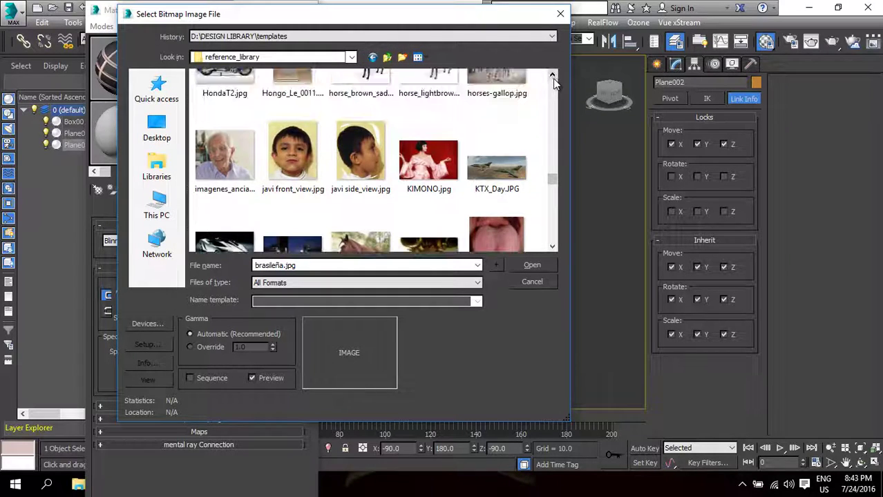
{"action": "left_click", "coordinate": [552, 76]}
{"action": "left_click", "coordinate": [552, 76]}
{"action": "left_click", "coordinate": [553, 76]}
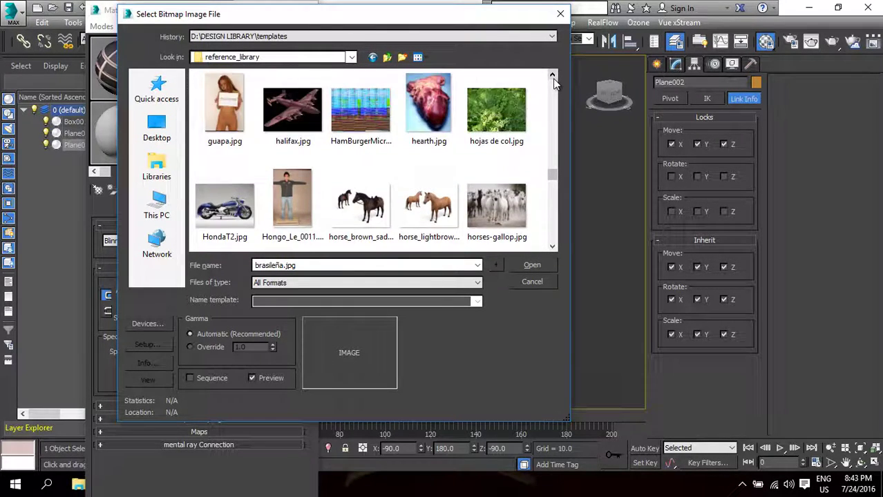
{"action": "left_click", "coordinate": [552, 76]}
{"action": "left_click", "coordinate": [552, 76]}
{"action": "left_click", "coordinate": [552, 76]}
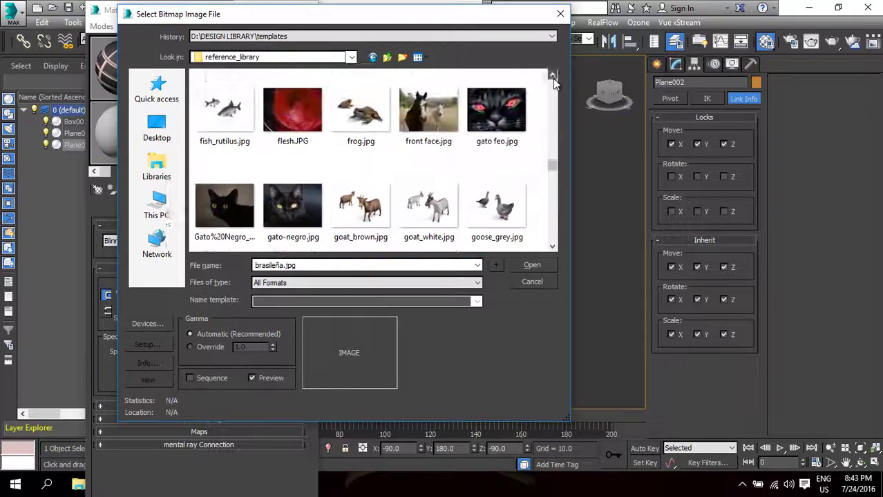
{"action": "left_click", "coordinate": [553, 76]}
{"action": "left_click", "coordinate": [553, 76]}
{"action": "left_click", "coordinate": [553, 76]}
{"action": "left_click", "coordinate": [553, 76]}
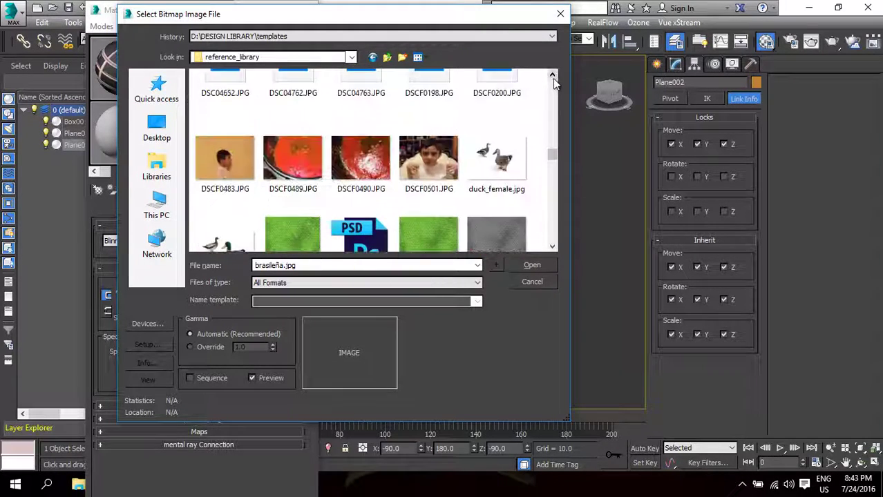
{"action": "left_click", "coordinate": [552, 76]}
{"action": "left_click", "coordinate": [553, 76]}
{"action": "left_click", "coordinate": [553, 76]}
{"action": "left_click", "coordinate": [552, 76]}
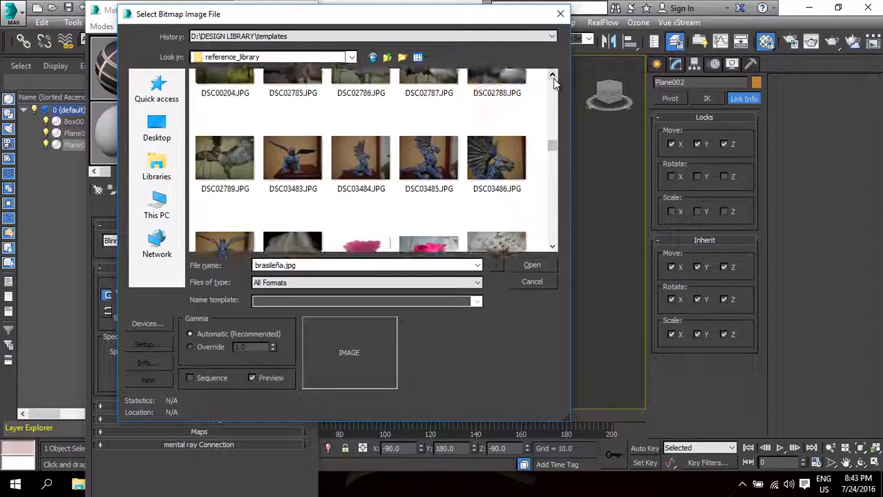
{"action": "left_click", "coordinate": [553, 76]}
{"action": "left_click", "coordinate": [552, 76]}
{"action": "left_click", "coordinate": [553, 76]}
{"action": "left_click", "coordinate": [553, 76]}
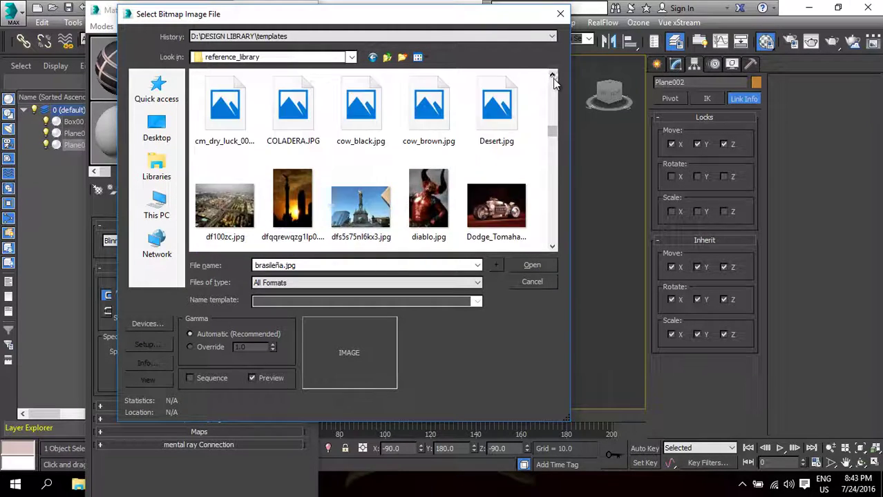
{"action": "left_click", "coordinate": [552, 76]}
{"action": "left_click", "coordinate": [553, 76]}
{"action": "left_click", "coordinate": [552, 76]}
{"action": "left_click", "coordinate": [553, 76]}
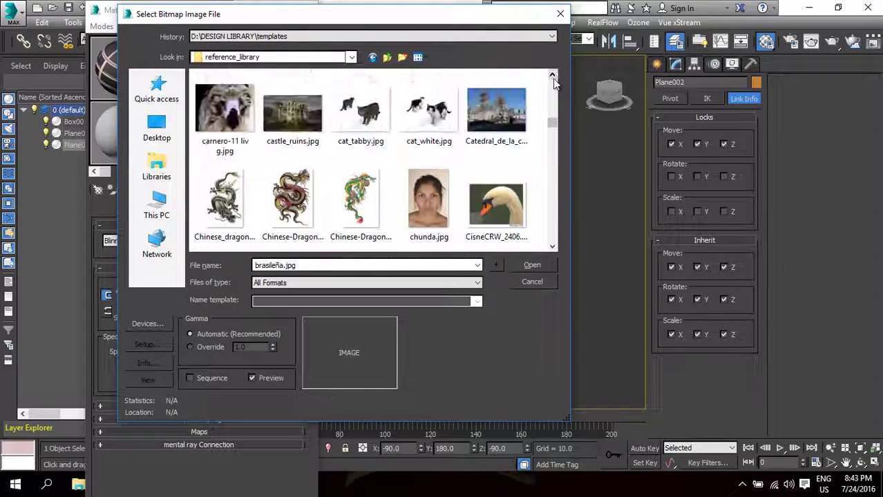
{"action": "left_click", "coordinate": [552, 76]}
{"action": "left_click", "coordinate": [552, 76]}
{"action": "left_click", "coordinate": [553, 78]}
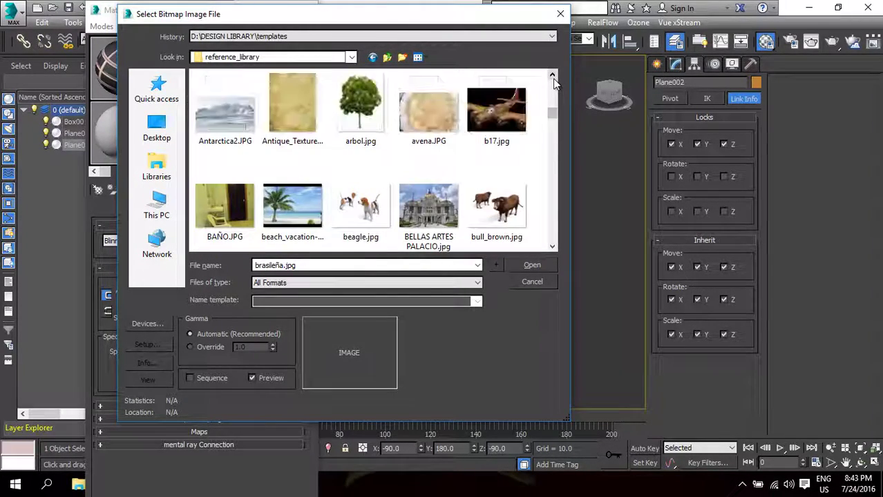
{"action": "left_click", "coordinate": [553, 77]}
{"action": "left_click", "coordinate": [552, 77]}
{"action": "left_click", "coordinate": [552, 77]}
{"action": "left_click", "coordinate": [552, 77]}
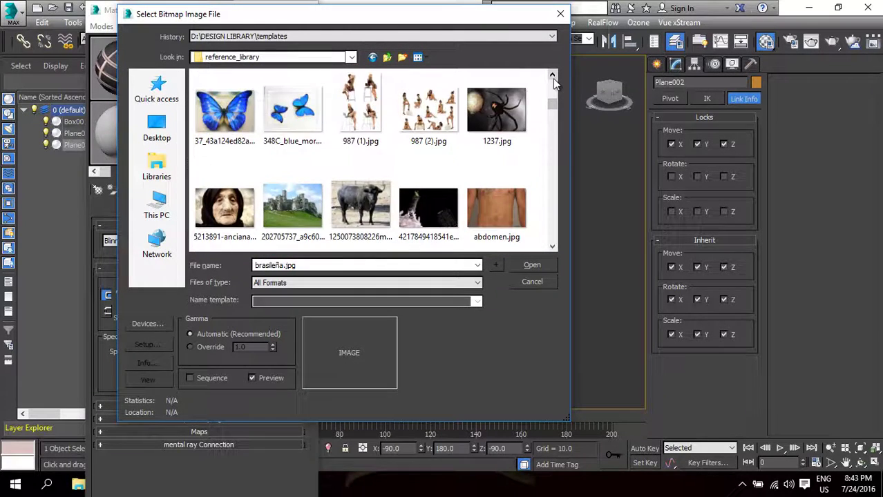
{"action": "left_click", "coordinate": [553, 77]}
{"action": "left_click", "coordinate": [552, 76]}
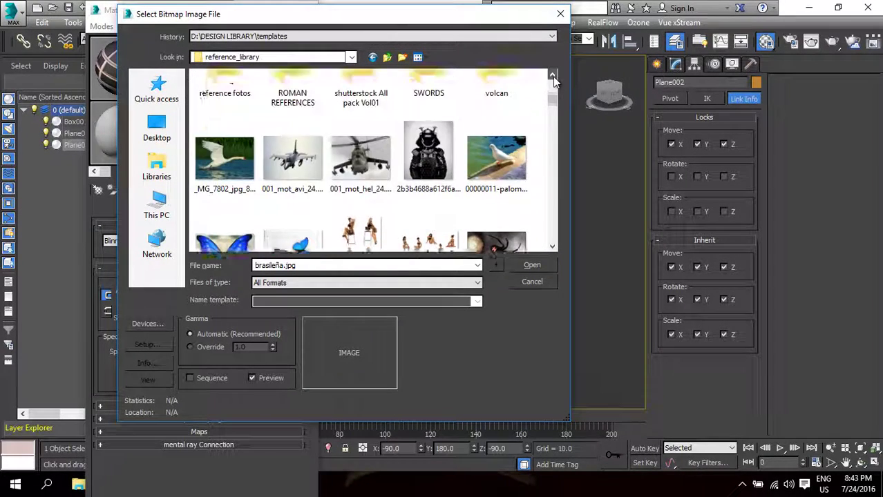
{"action": "left_click", "coordinate": [553, 76]}
{"action": "left_click", "coordinate": [552, 76]}
{"action": "left_click", "coordinate": [553, 77]}
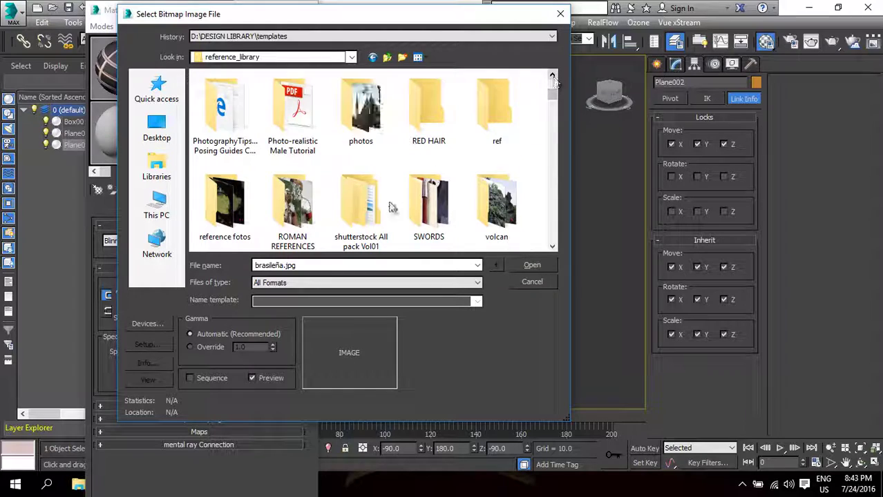
Look inside the ROMAN REFERENCES and RED HAIR folders, previewing a RED HAIR photo.
{"action": "double_click", "coordinate": [294, 204]}
{"action": "key", "text": "BackSpace"}
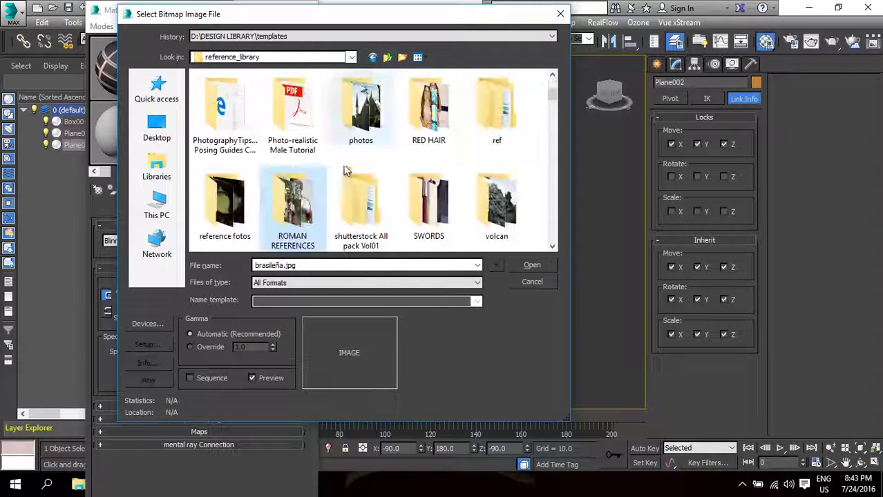
{"action": "double_click", "coordinate": [422, 118]}
{"action": "mouse_move", "coordinate": [360, 105]}
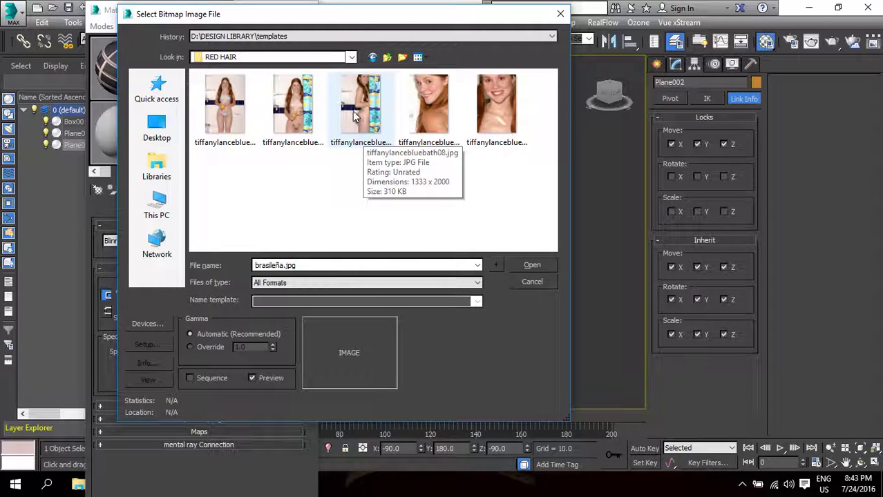
{"action": "left_click", "coordinate": [353, 113]}
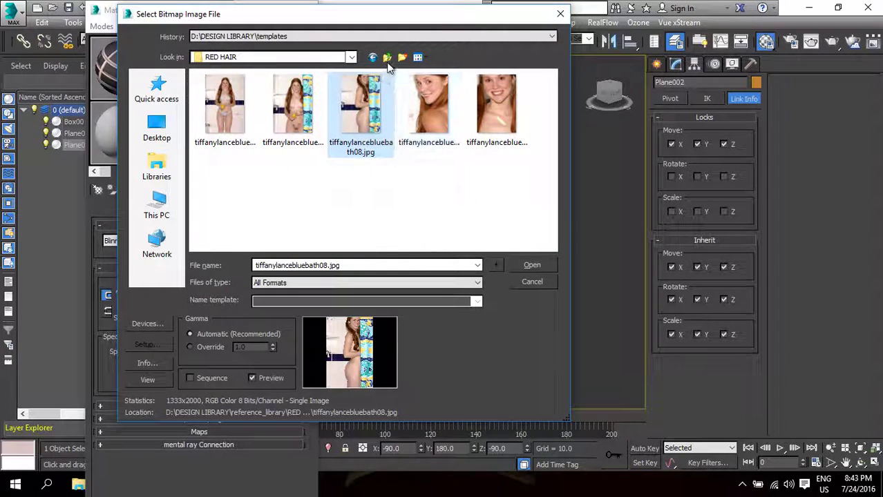
Return to DESIGN LIBRARY, browse the templates folder, then cancel without choosing an image.
{"action": "left_click", "coordinate": [386, 57]}
{"action": "left_click", "coordinate": [387, 58]}
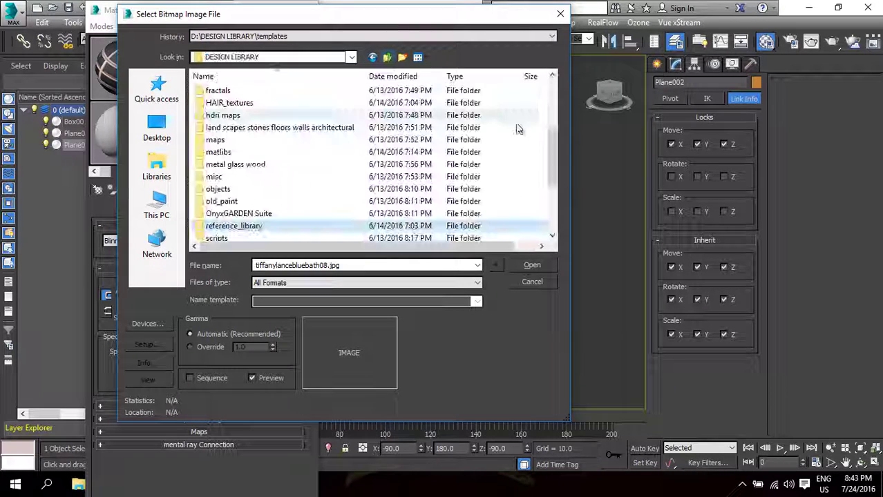
{"action": "scroll", "coordinate": [552, 146], "scroll_direction": "down", "scroll_amount": 3}
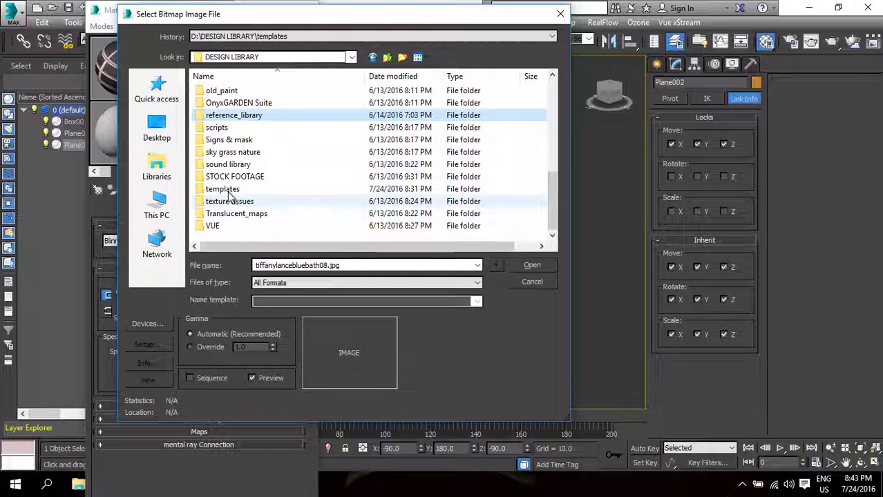
{"action": "double_click", "coordinate": [223, 189]}
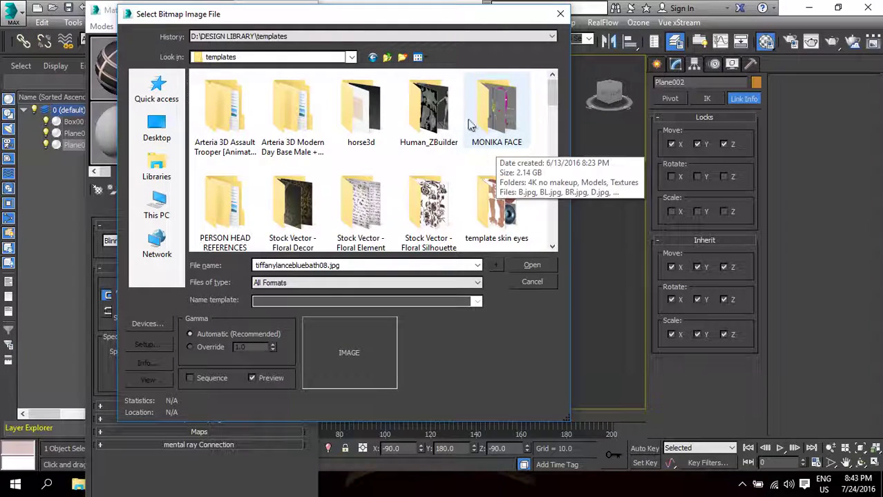
{"action": "scroll", "coordinate": [557, 107], "scroll_direction": "down", "scroll_amount": 2}
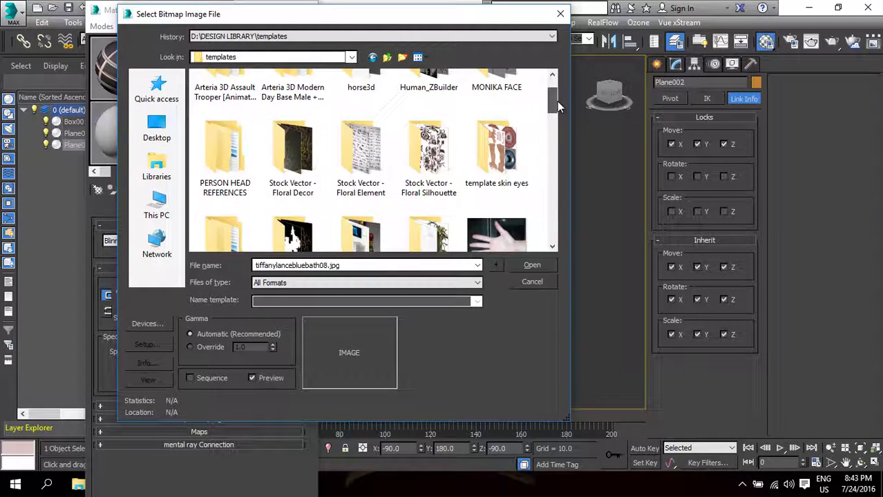
{"action": "mouse_move", "coordinate": [557, 101]}
{"action": "left_mouse_down"}
{"action": "mouse_move", "coordinate": [560, 196]}
{"action": "mouse_move", "coordinate": [555, 141]}
{"action": "left_mouse_up"}
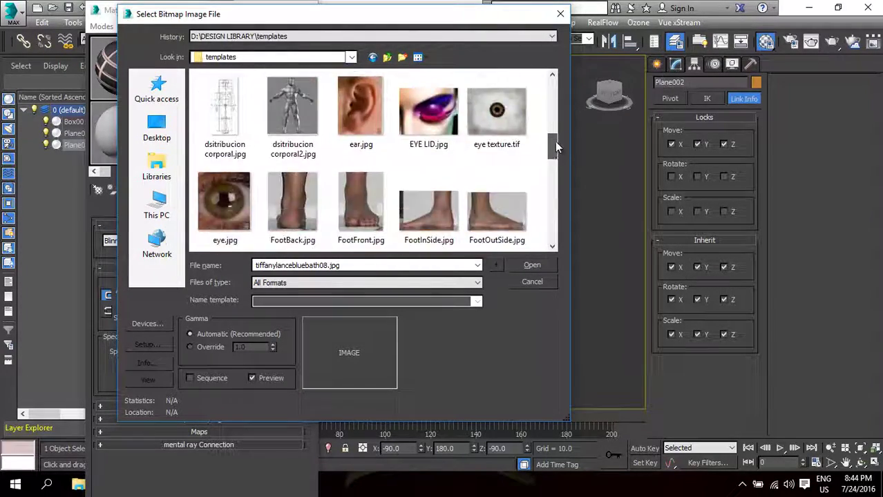
{"action": "left_click_drag", "start_coordinate": [554, 141], "coordinate": [556, 100]}
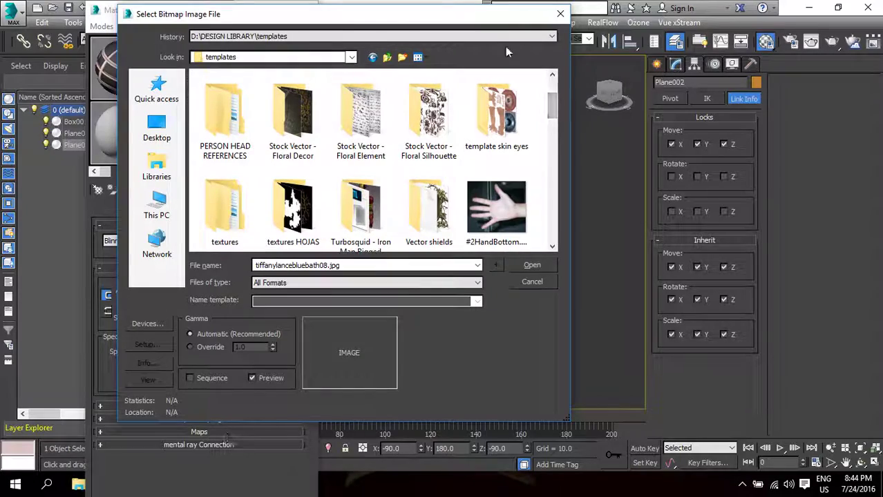
{"action": "left_click", "coordinate": [534, 284]}
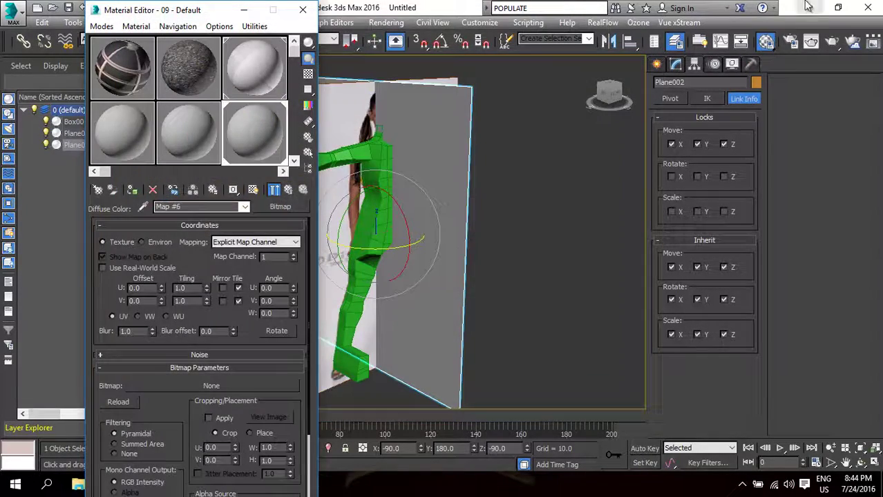
Close the Material Editor, switch to Chrome and load the Google home page.
{"action": "left_click", "coordinate": [764, 41]}
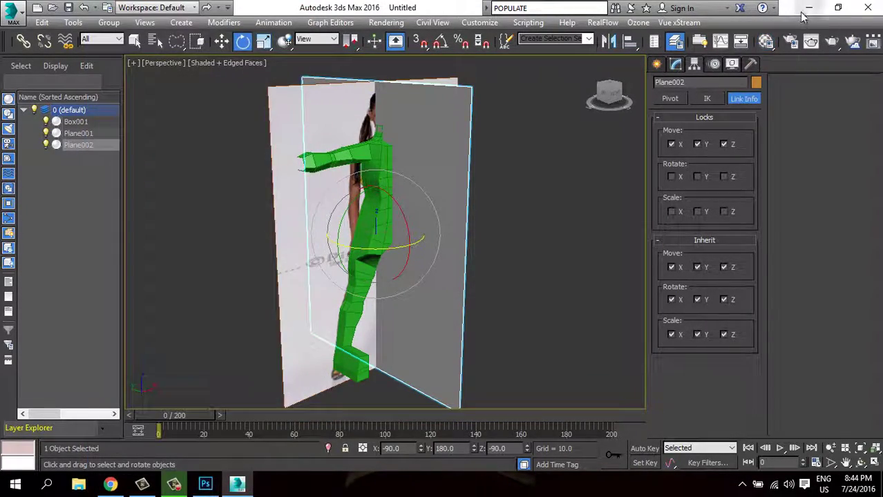
{"action": "left_click", "coordinate": [173, 484]}
{"action": "left_click", "coordinate": [112, 487]}
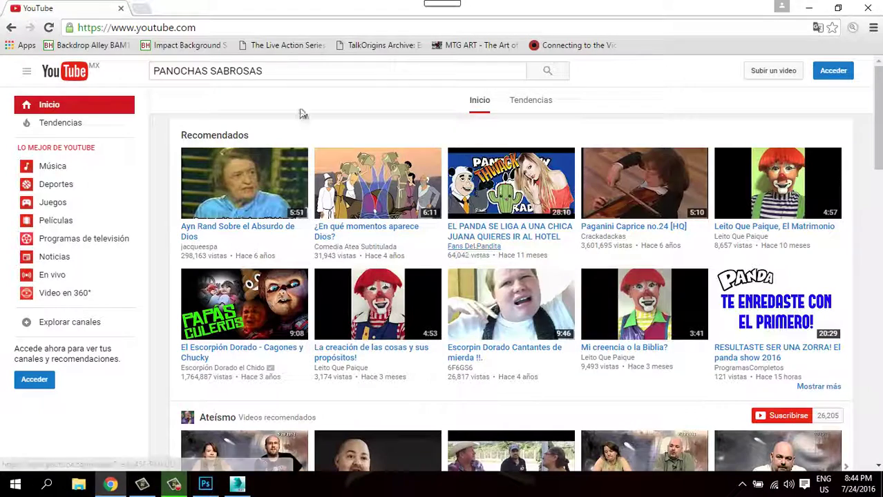
{"action": "left_click", "coordinate": [209, 26]}
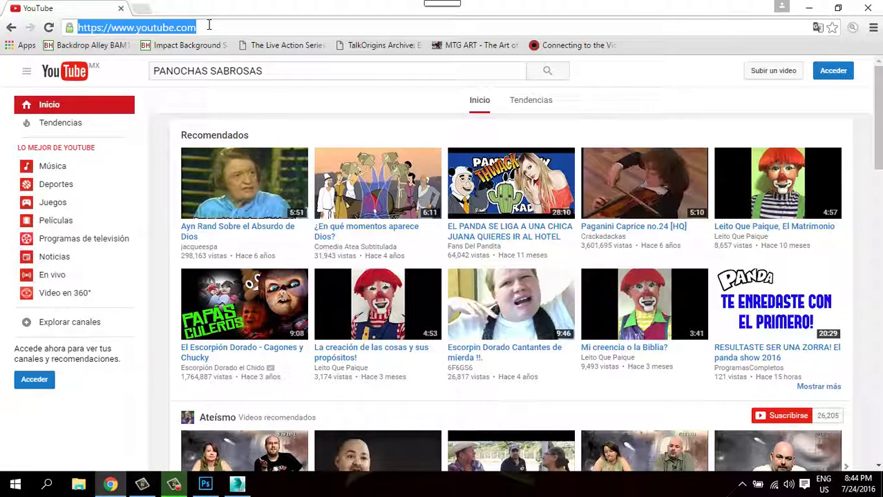
{"action": "type", "text": "goo"}
{"action": "key", "text": "Return"}
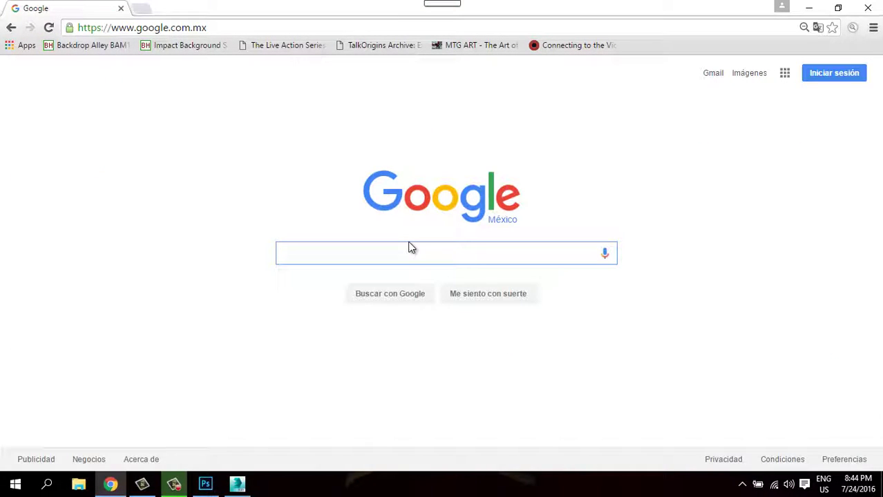
Search Google for 'PERFIL MUJER DESNUDA' and switch to the Imágenes results.
{"action": "type", "text": "PERFILM"}
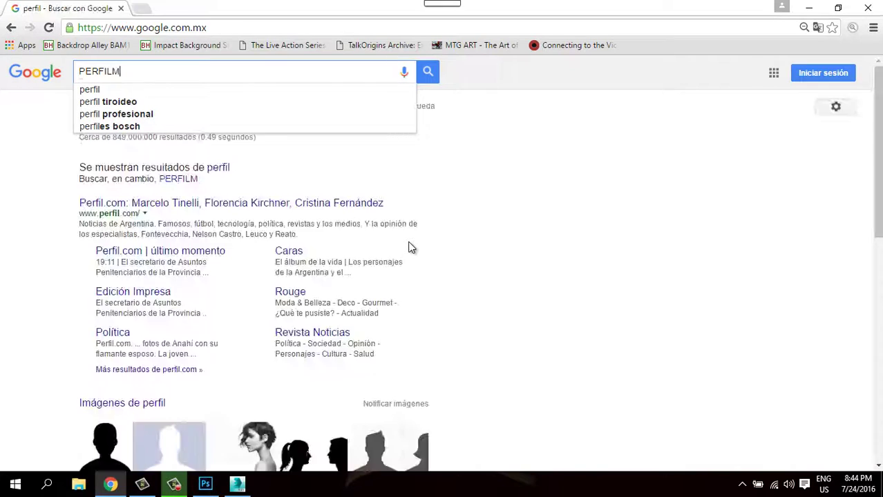
{"action": "key", "text": "BackSpace"}
{"action": "key", "text": "BackSpace"}
{"action": "type", "text": "MUJER"}
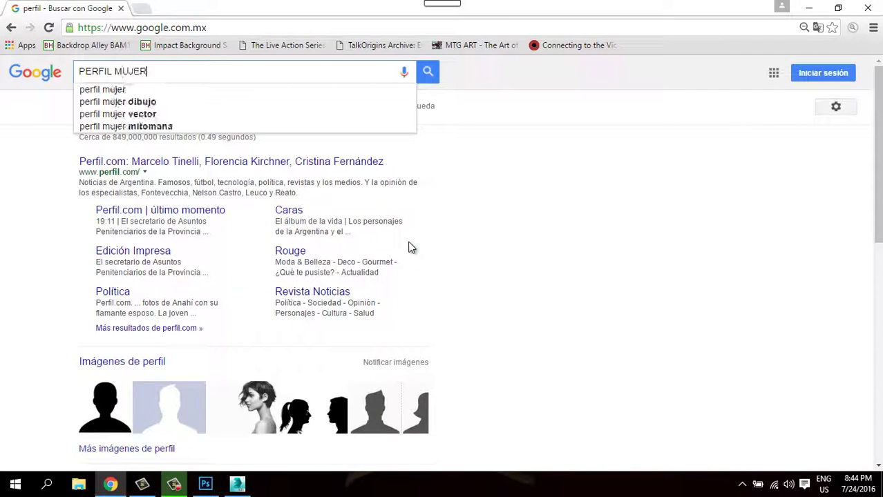
{"action": "type", "text": " DESNUDA"}
{"action": "key", "text": "Return"}
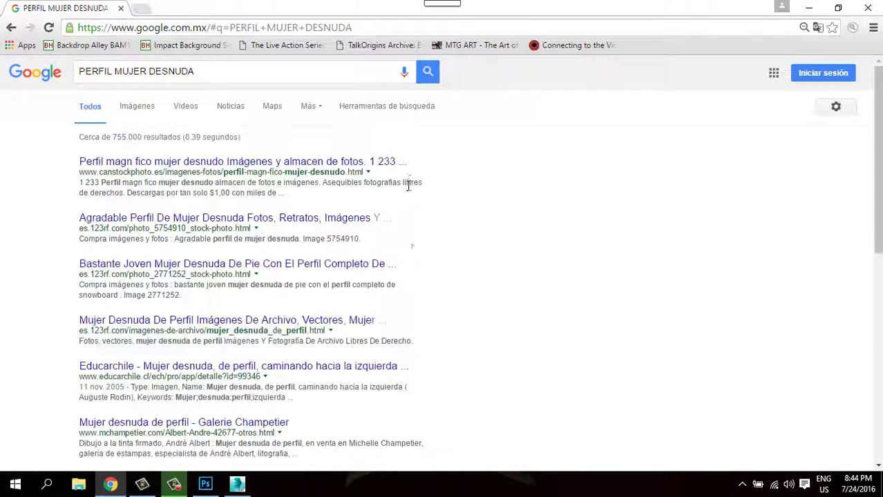
{"action": "left_click", "coordinate": [136, 107]}
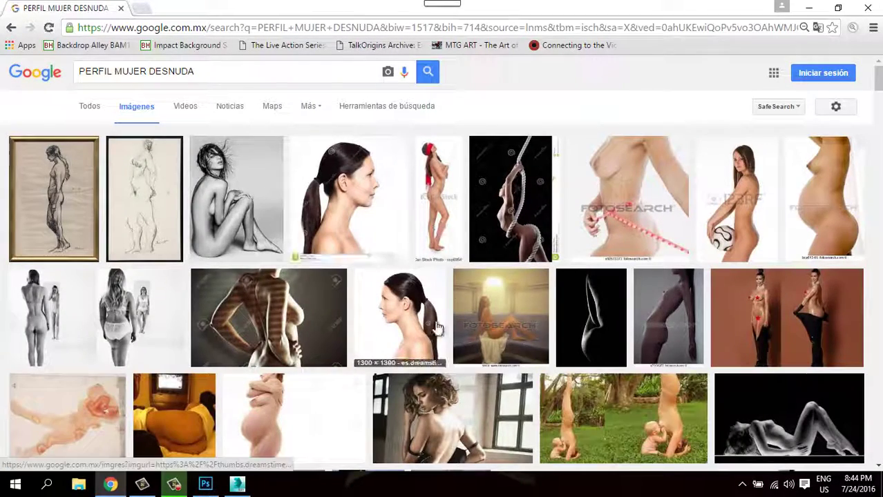
Open a side-view figure photo full size, save it as PROFILE in Downloads, then minimize Chrome.
{"action": "scroll", "coordinate": [390, 327], "scroll_direction": "down", "scroll_amount": 3}
{"action": "scroll", "coordinate": [152, 134], "scroll_direction": "down", "scroll_amount": 3}
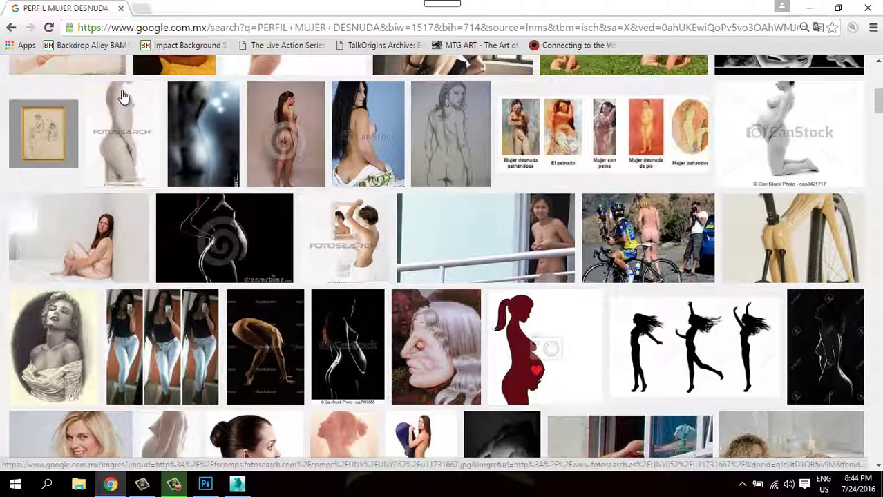
{"action": "left_click", "coordinate": [127, 142]}
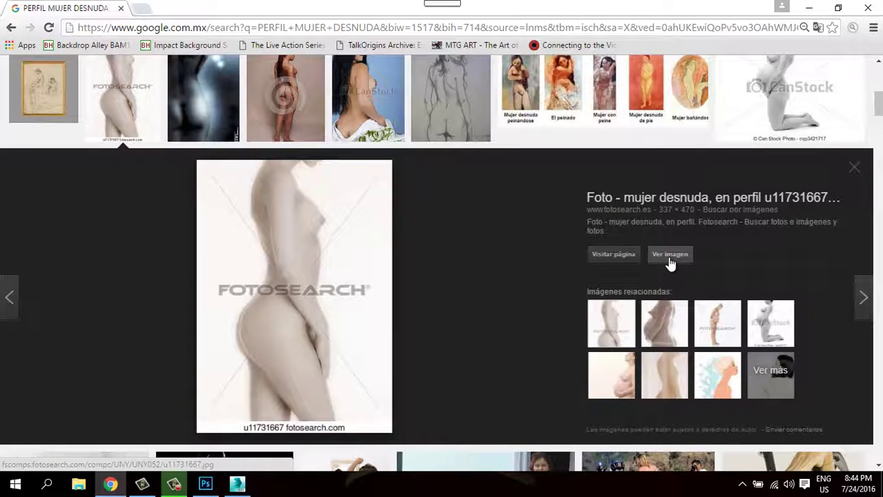
{"action": "left_click", "coordinate": [669, 260]}
{"action": "right_click", "coordinate": [98, 148]}
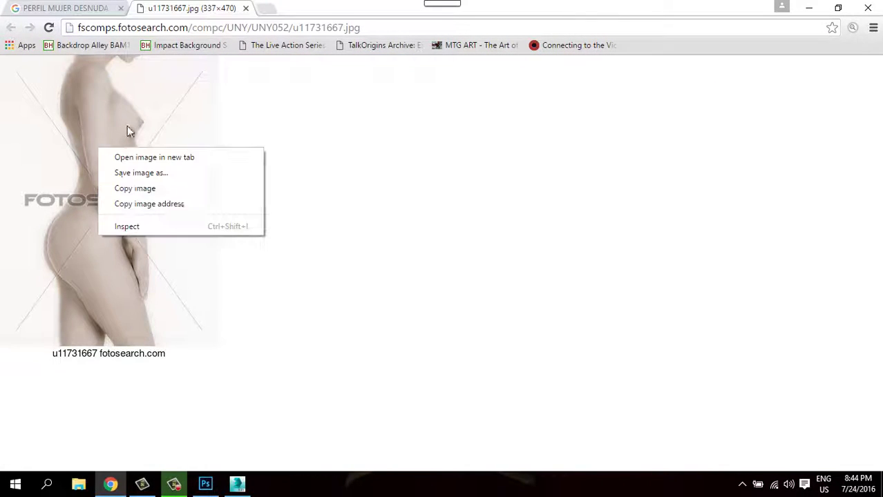
{"action": "left_click", "coordinate": [180, 187]}
{"action": "type", "text": "PROFILE"}
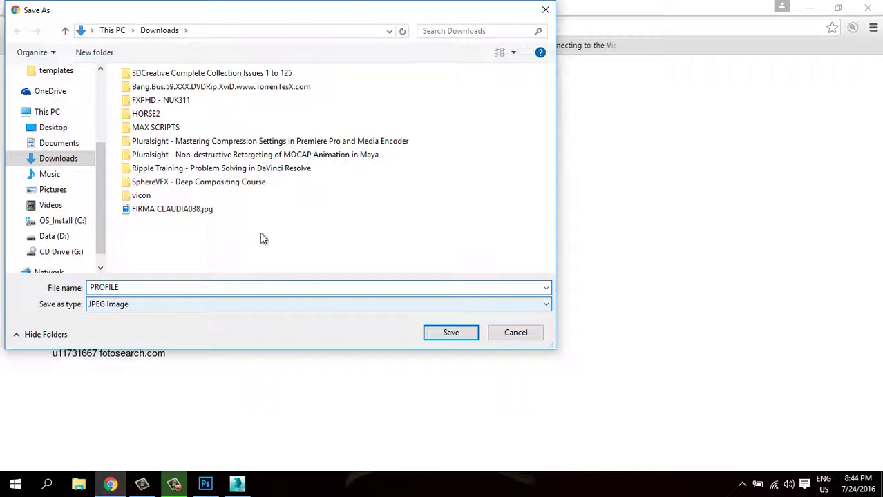
{"action": "left_click", "coordinate": [460, 336]}
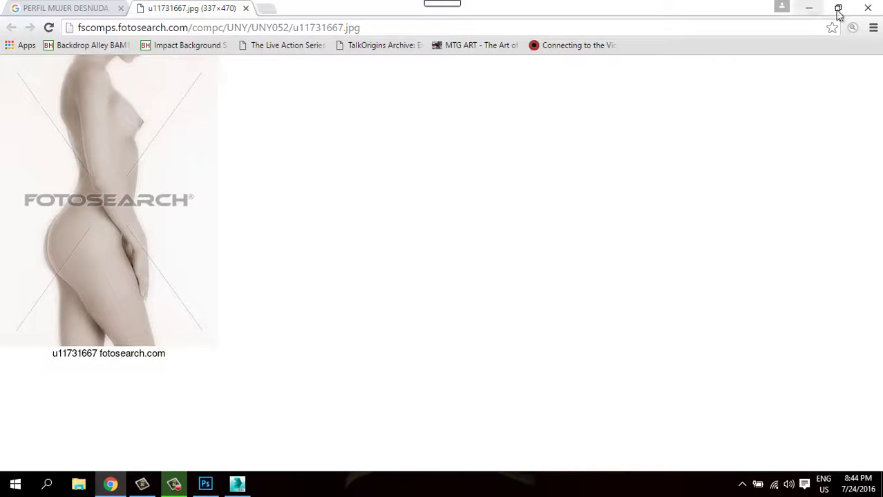
{"action": "left_click", "coordinate": [807, 7]}
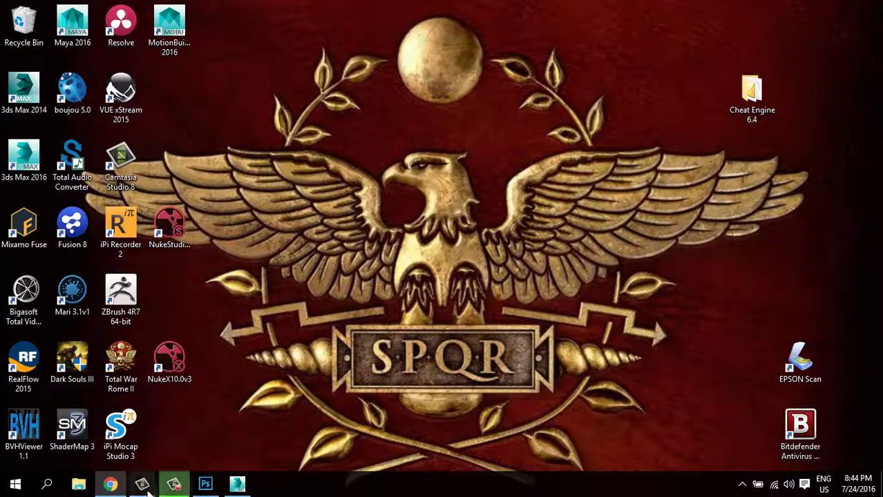
Back in 3ds Max, load Downloads\PROFILE.jpg as the Bitmap image of Map #6.
{"action": "left_click", "coordinate": [238, 485]}
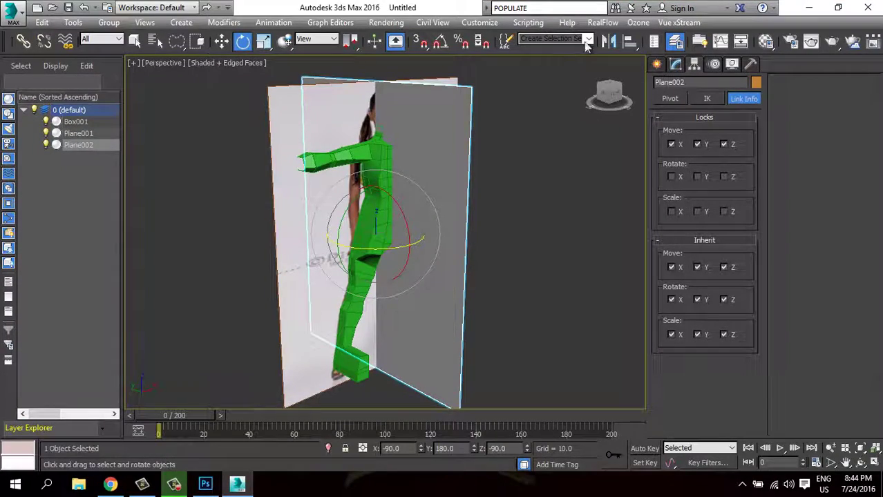
{"action": "key", "text": "m"}
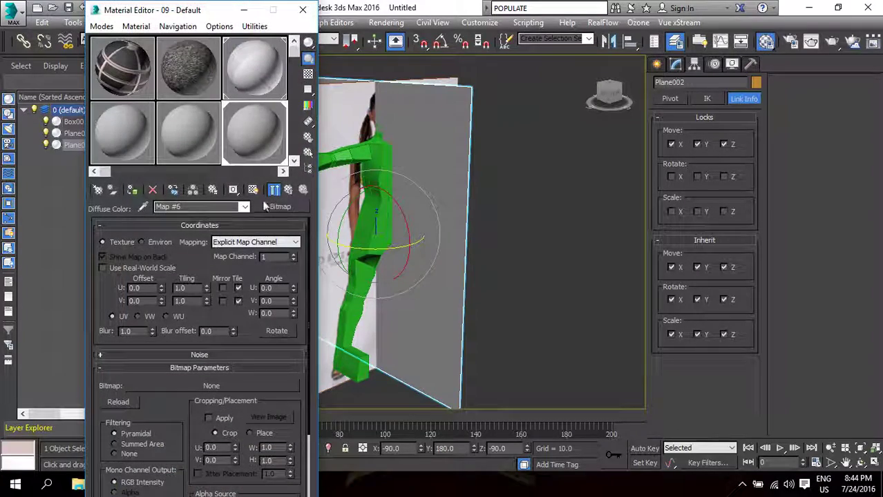
{"action": "left_click", "coordinate": [220, 391]}
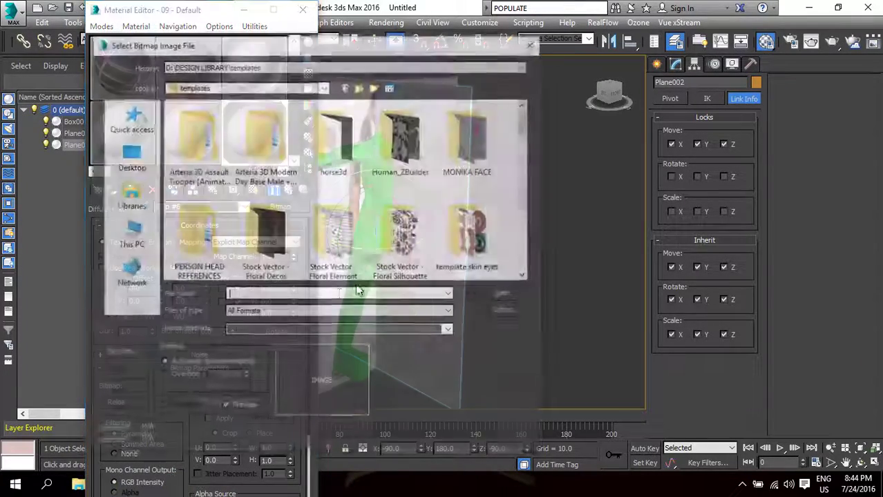
{"action": "left_click", "coordinate": [129, 196]}
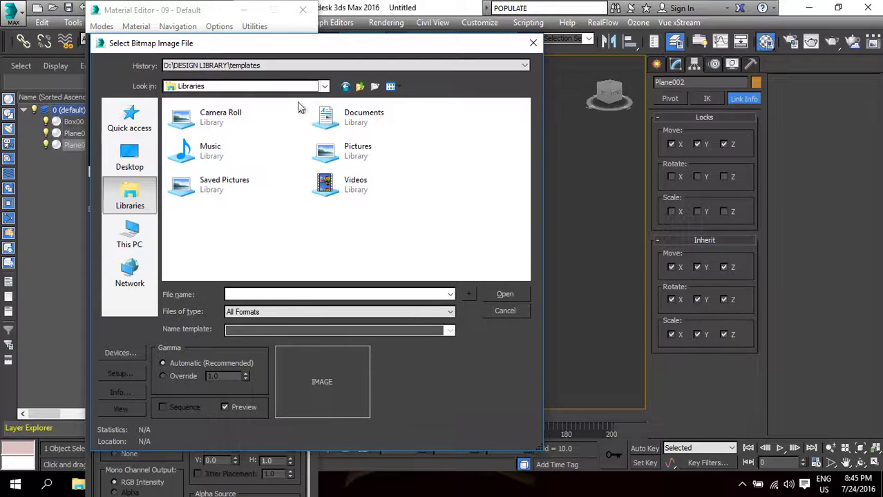
{"action": "left_click", "coordinate": [129, 234]}
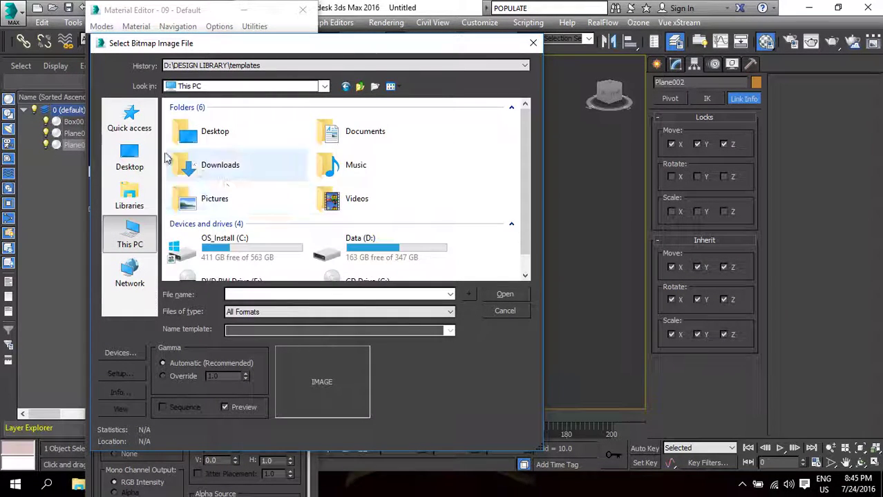
{"action": "double_click", "coordinate": [193, 166]}
{"action": "double_click", "coordinate": [420, 236]}
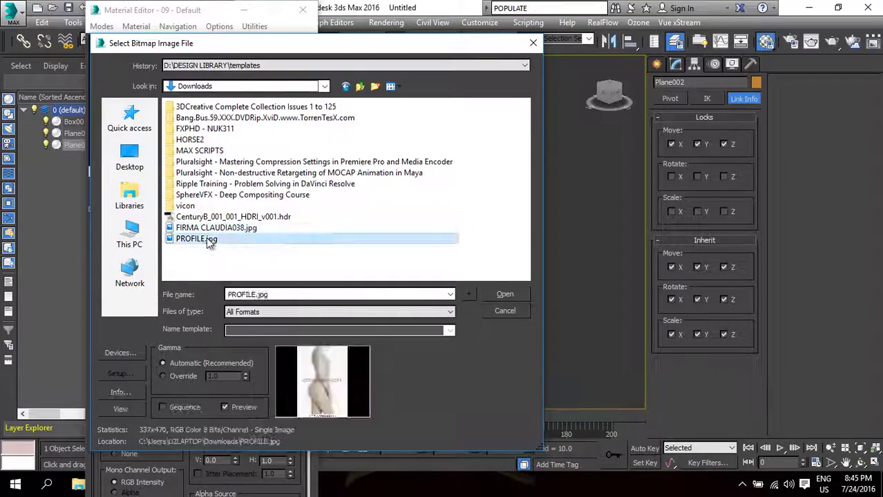
Show the PROFILE texture shaded on Plane002, close the Material Editor and orbit the view.
{"action": "left_click", "coordinate": [253, 190]}
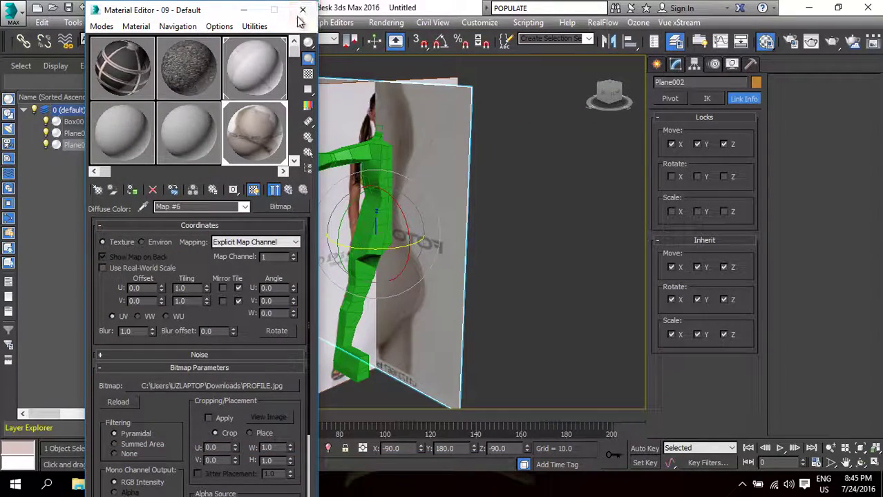
{"action": "left_click", "coordinate": [302, 9]}
{"action": "left_click", "coordinate": [860, 463]}
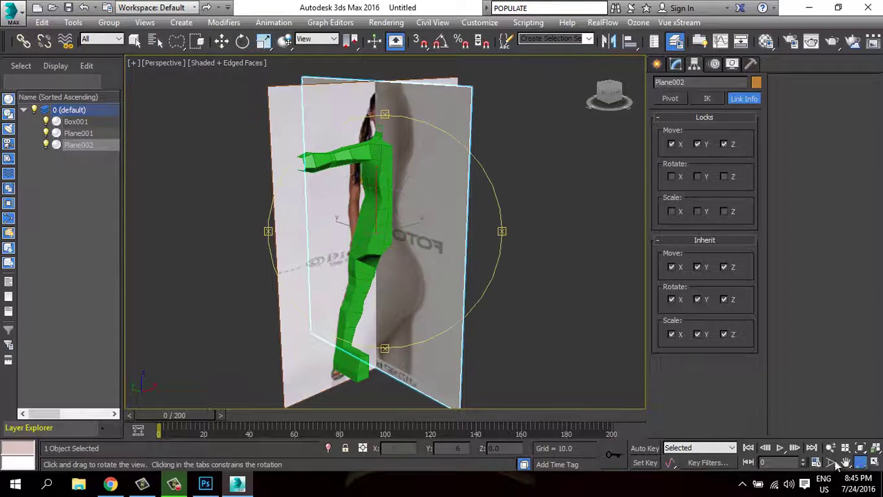
{"action": "left_click_drag", "start_coordinate": [459, 266], "coordinate": [488, 264]}
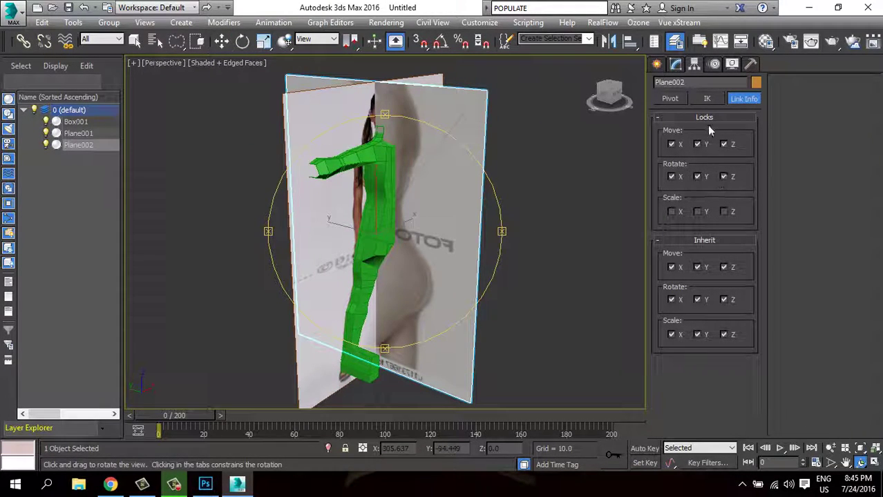
Hide the body box Box001 and the side reference plane Plane002.
{"action": "mouse_move", "coordinate": [433, 183]}
{"action": "left_mouse_down"}
{"action": "mouse_move", "coordinate": [449, 209]}
{"action": "mouse_move", "coordinate": [404, 252]}
{"action": "mouse_move", "coordinate": [277, 257]}
{"action": "mouse_move", "coordinate": [408, 270]}
{"action": "mouse_move", "coordinate": [374, 266]}
{"action": "mouse_move", "coordinate": [395, 267]}
{"action": "mouse_move", "coordinate": [384, 273]}
{"action": "mouse_move", "coordinate": [451, 258]}
{"action": "mouse_move", "coordinate": [413, 251]}
{"action": "mouse_move", "coordinate": [425, 241]}
{"action": "left_mouse_up"}
{"action": "left_click", "coordinate": [47, 123]}
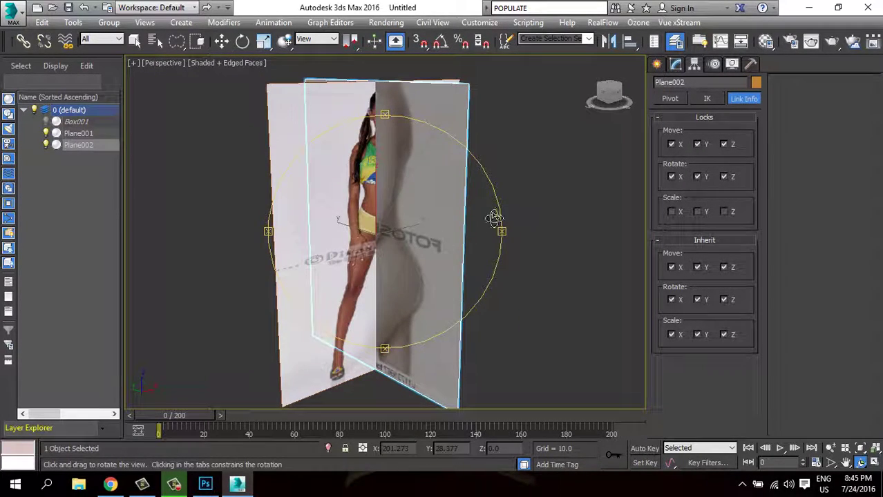
{"action": "left_click", "coordinate": [47, 145]}
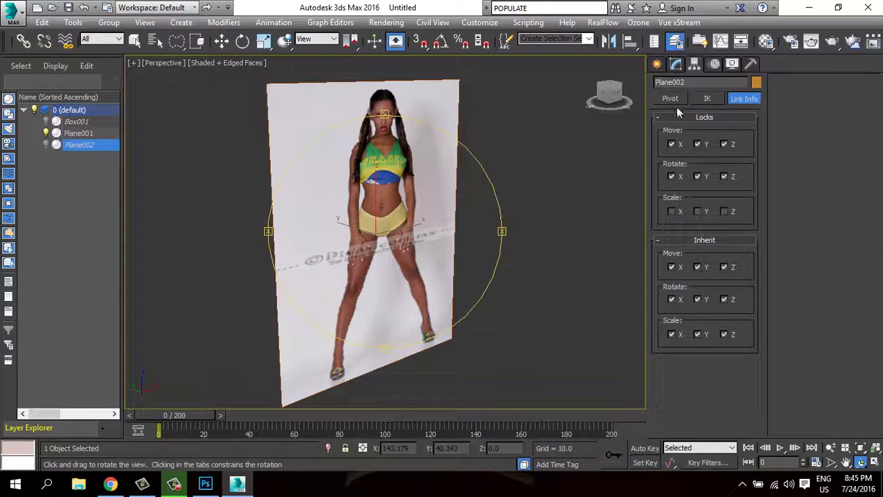
Create a new grid helper from the Standard helpers and move it upward.
{"action": "left_click", "coordinate": [657, 64]}
{"action": "left_click", "coordinate": [723, 84]}
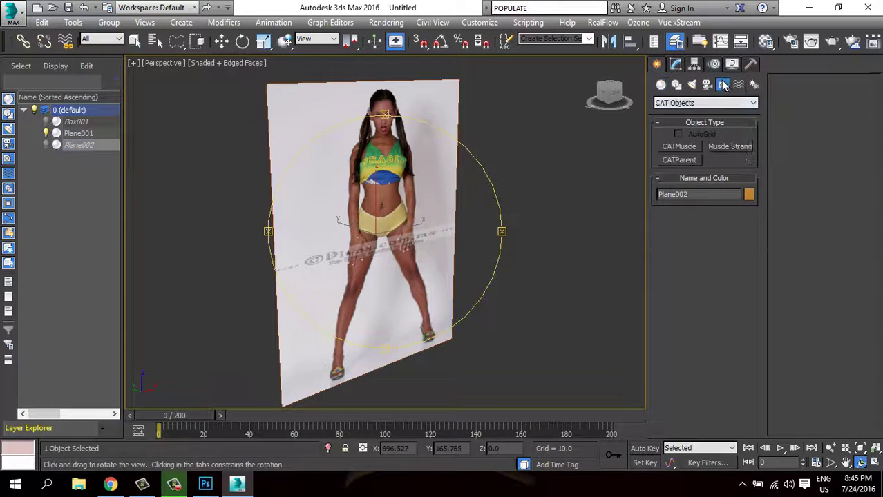
{"action": "left_click", "coordinate": [708, 103]}
{"action": "left_click", "coordinate": [684, 113]}
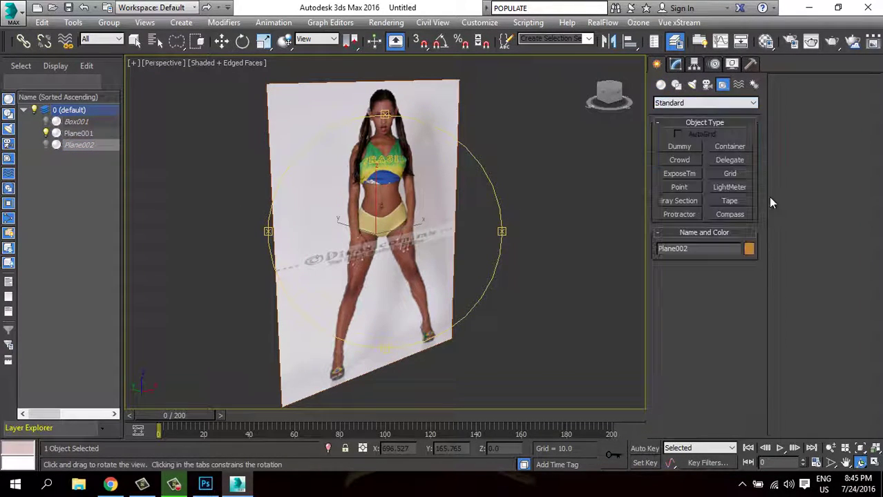
{"action": "left_click", "coordinate": [732, 173]}
{"action": "left_click_drag", "start_coordinate": [552, 260], "coordinate": [563, 322]}
{"action": "key", "text": "e"}
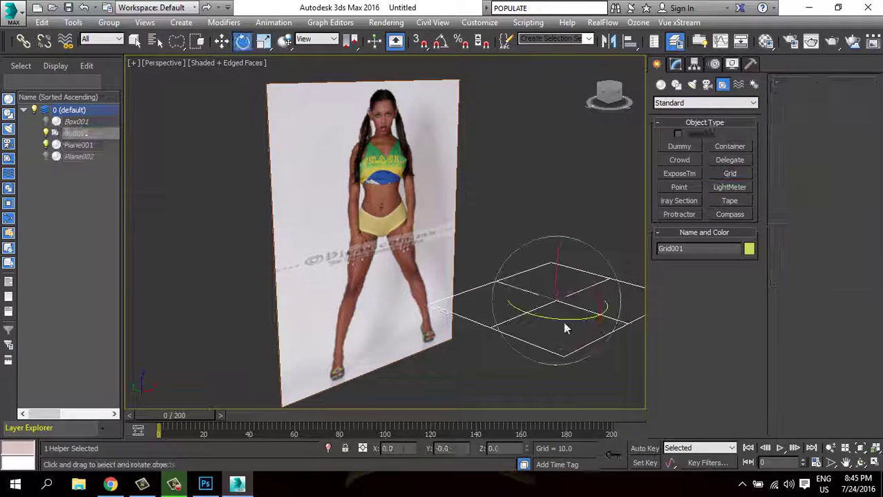
{"action": "right_click", "coordinate": [563, 292]}
{"action": "left_click", "coordinate": [585, 292]}
{"action": "mouse_move", "coordinate": [530, 283]}
{"action": "left_mouse_down"}
{"action": "mouse_move", "coordinate": [377, 233]}
{"action": "mouse_move", "coordinate": [379, 199]}
{"action": "left_mouse_up"}
In Front view, place the grid at hip level and shift-clone copies up to the chin.
{"action": "scroll", "coordinate": [397, 214], "scroll_direction": "up", "scroll_amount": 3}
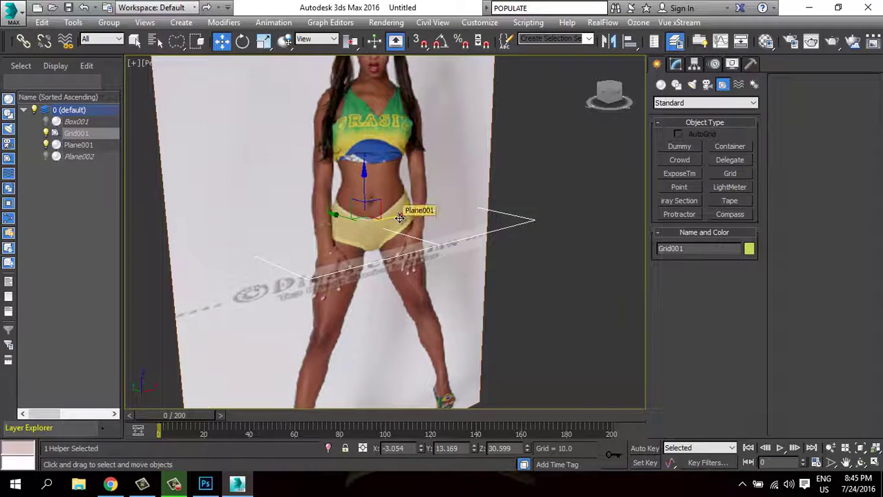
{"action": "key", "text": "f"}
{"action": "scroll", "coordinate": [403, 194], "scroll_direction": "up", "scroll_amount": 4}
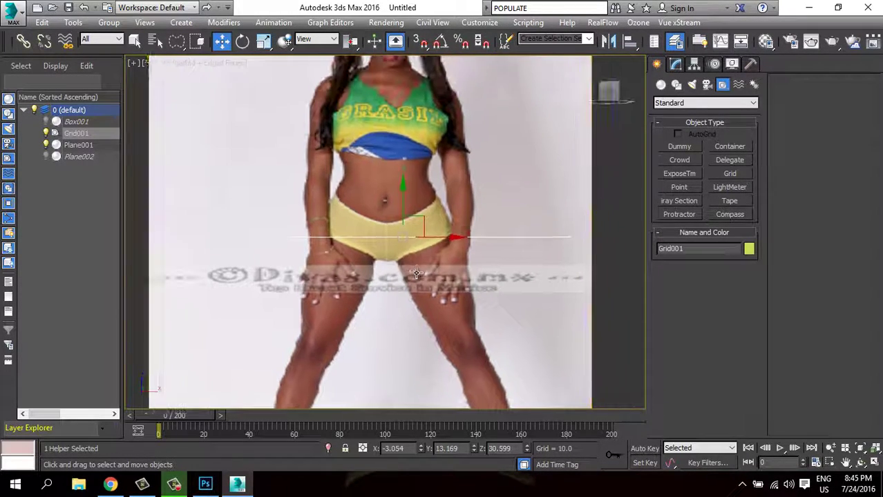
{"action": "mouse_move", "coordinate": [404, 194]}
{"action": "left_mouse_down"}
{"action": "mouse_move", "coordinate": [412, 135]}
{"action": "mouse_move", "coordinate": [416, 158]}
{"action": "mouse_move", "coordinate": [420, 136]}
{"action": "mouse_move", "coordinate": [401, 222]}
{"action": "mouse_move", "coordinate": [402, 189]}
{"action": "left_mouse_up"}
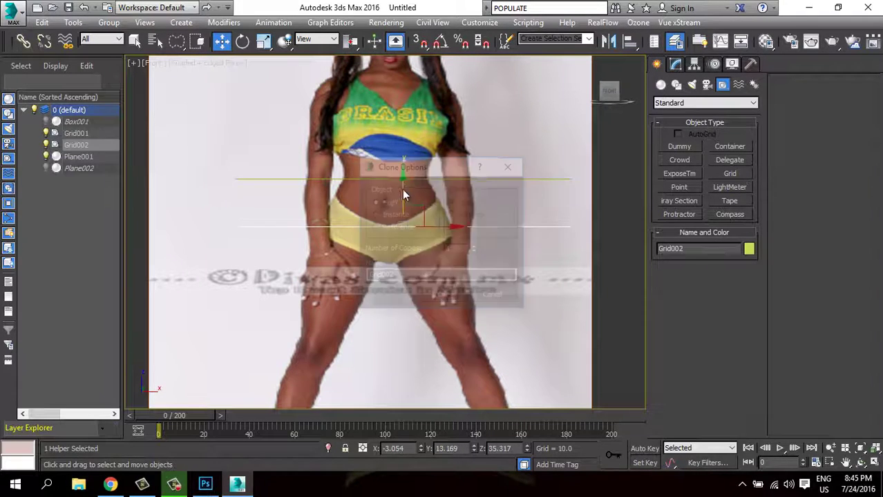
{"action": "left_click", "coordinate": [445, 297]}
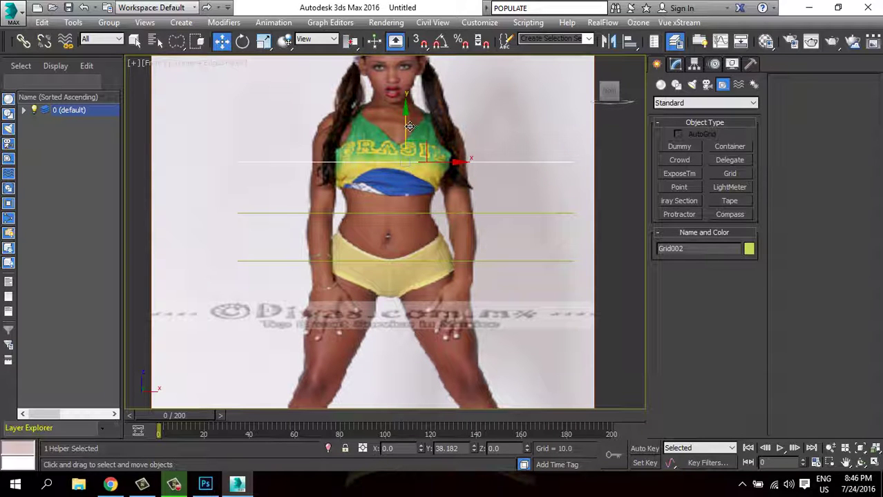
{"action": "left_click_drag", "start_coordinate": [409, 126], "coordinate": [410, 128], "text": "shift"}
{"action": "left_click", "coordinate": [445, 297]}
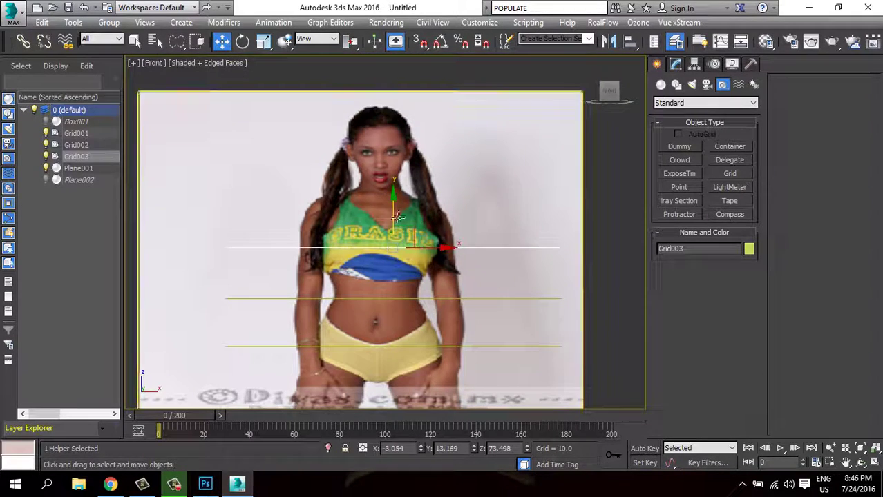
{"action": "left_click_drag", "start_coordinate": [398, 217], "coordinate": [396, 158], "text": "shift"}
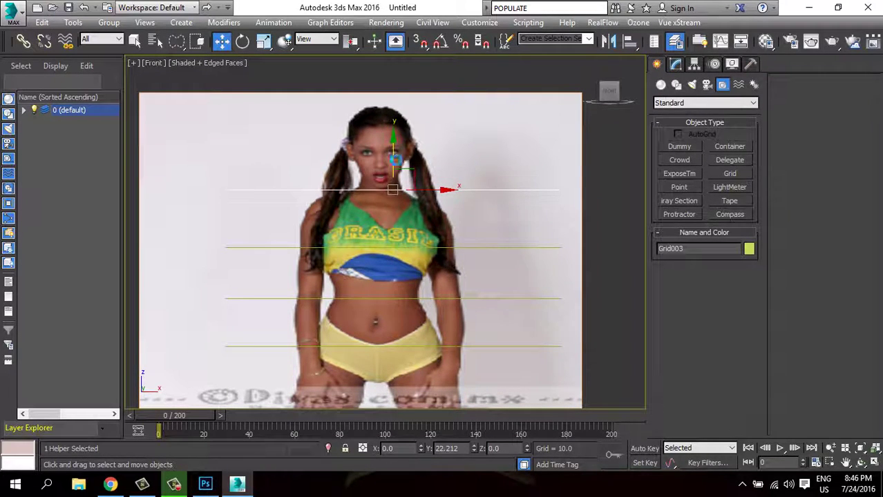
{"action": "left_click", "coordinate": [443, 296]}
{"action": "middle_click_drag", "start_coordinate": [542, 213], "coordinate": [509, 135]}
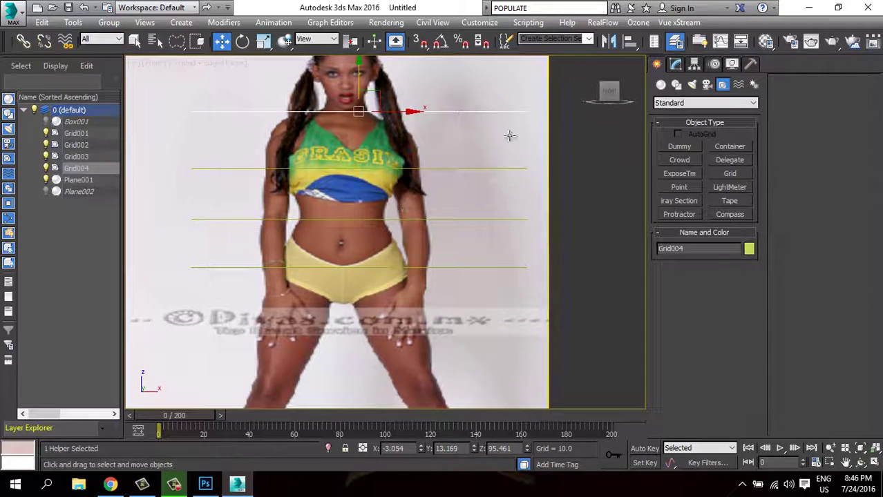
Unhide Plane002 in the Layer Explorer, orbit to see both photo planes, and select it.
{"action": "scroll", "coordinate": [509, 135], "scroll_direction": "up", "scroll_amount": 2}
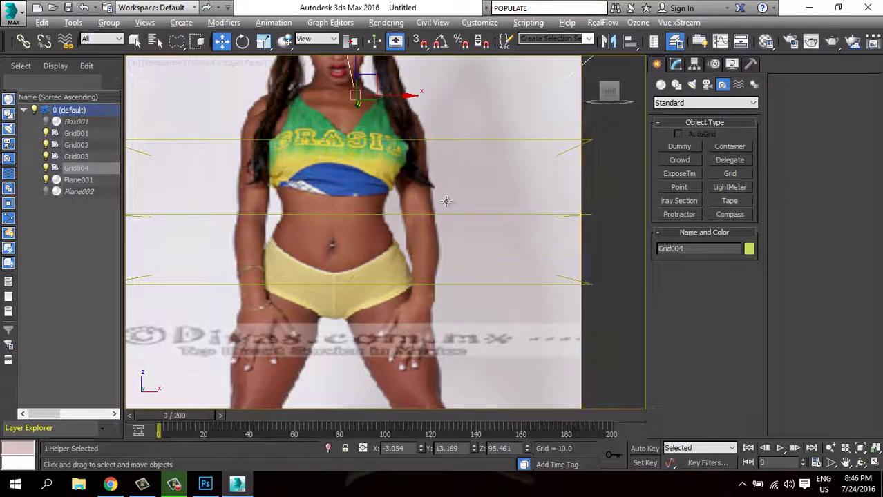
{"action": "middle_click_drag", "start_coordinate": [447, 201], "coordinate": [514, 236], "text": "alt"}
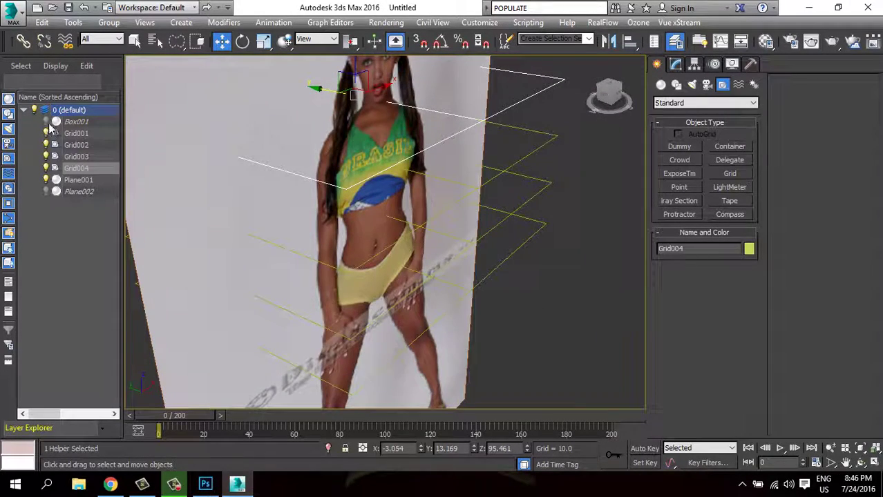
{"action": "left_click", "coordinate": [46, 121]}
{"action": "left_click", "coordinate": [46, 122]}
{"action": "left_click", "coordinate": [46, 191]}
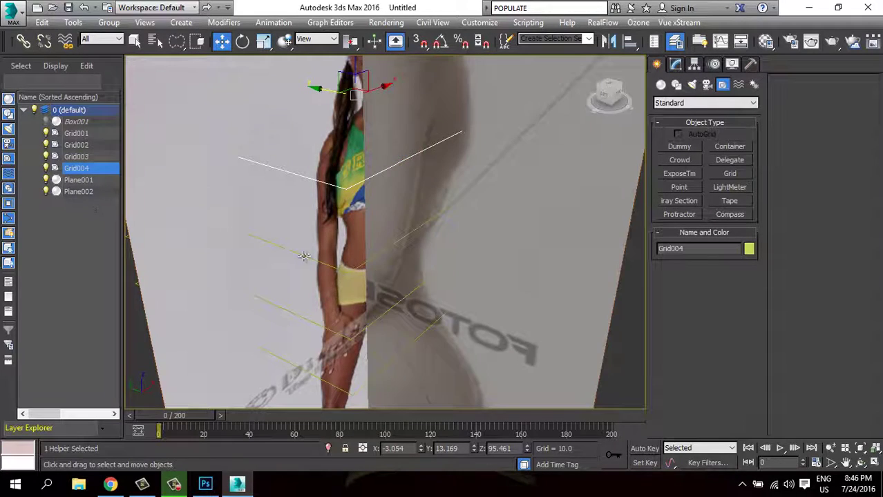
{"action": "middle_click_drag", "start_coordinate": [414, 242], "coordinate": [447, 245], "text": "alt"}
{"action": "left_click", "coordinate": [455, 252]}
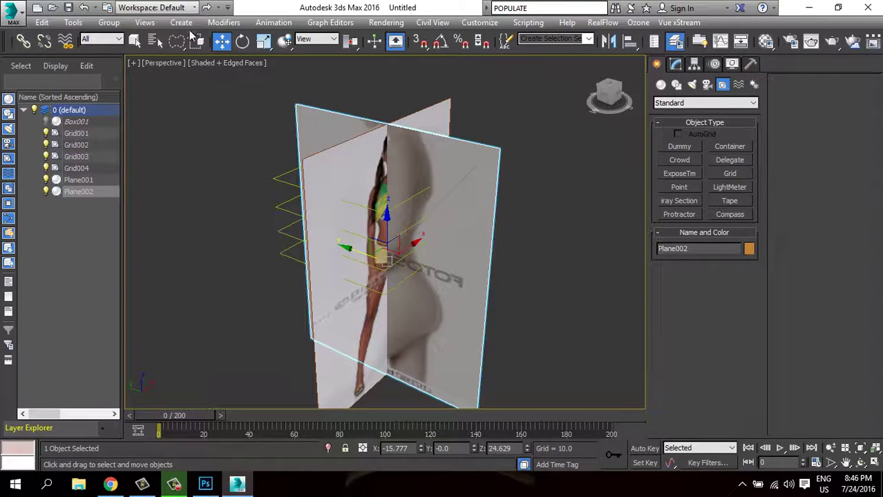
Add a UVW Map to the side photo plane and flip U tiling to mirror it horizontally.
{"action": "left_click", "coordinate": [223, 22]}
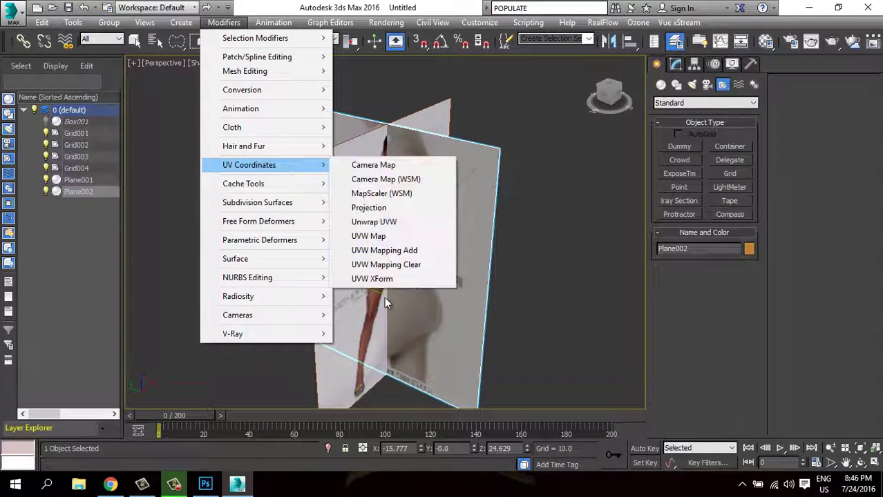
{"action": "left_click", "coordinate": [395, 236]}
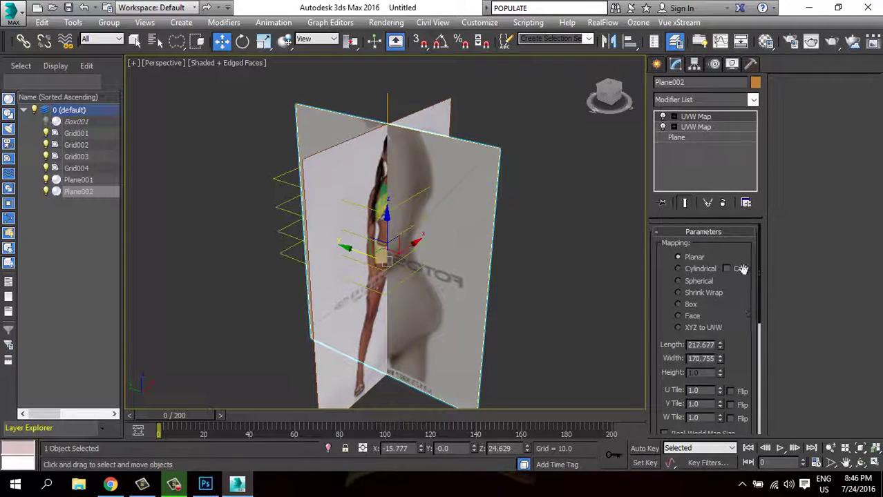
{"action": "scroll", "coordinate": [735, 290], "scroll_direction": "down", "scroll_amount": 3}
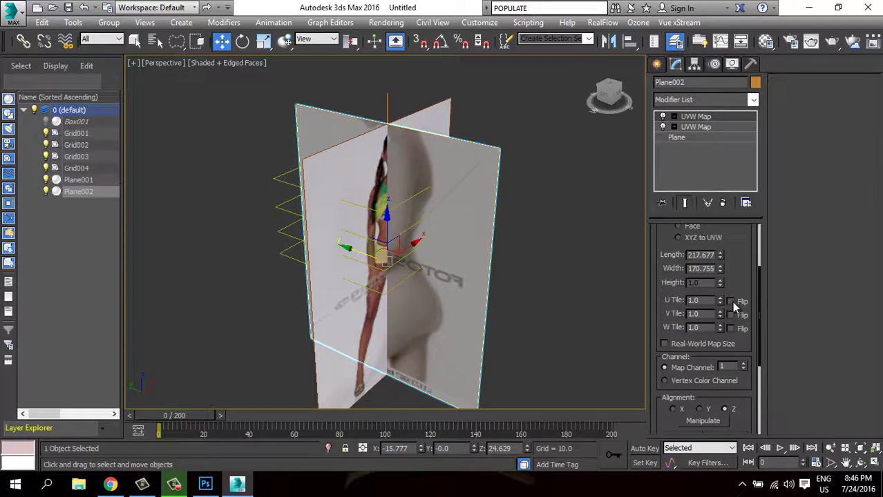
{"action": "left_click", "coordinate": [730, 302]}
{"action": "mouse_move", "coordinate": [453, 282]}
{"action": "middle_mouse_down", "text": "alt"}
{"action": "mouse_move", "coordinate": [366, 237]}
{"action": "mouse_move", "coordinate": [443, 243]}
{"action": "middle_mouse_up", "text": "alt"}
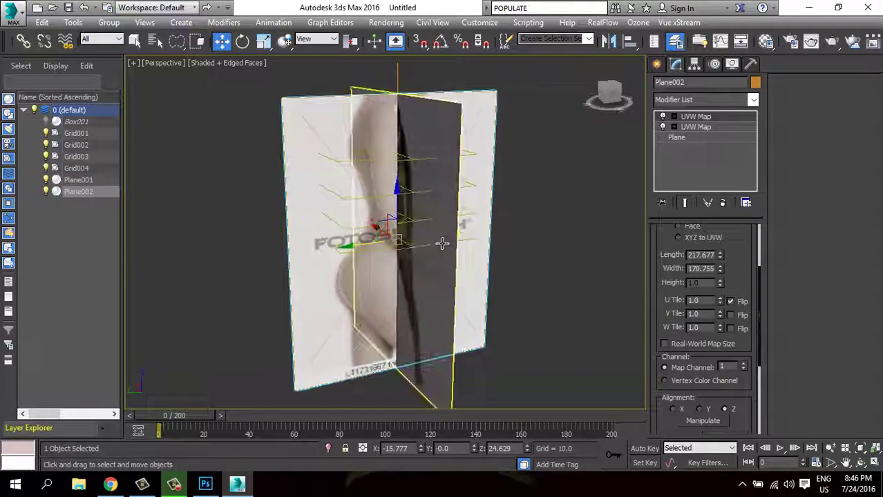
{"action": "scroll", "coordinate": [445, 242], "scroll_direction": "up", "scroll_amount": 3}
{"action": "scroll", "coordinate": [442, 220], "scroll_direction": "down", "scroll_amount": 3}
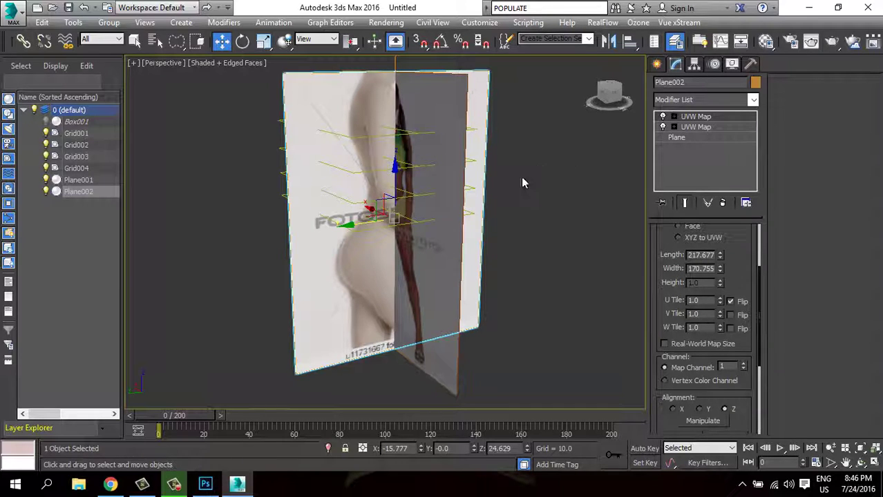
Remove the duplicate UVW Map from the side photo plane's modifier stack.
{"action": "left_click", "coordinate": [663, 117]}
{"action": "left_click", "coordinate": [663, 117]}
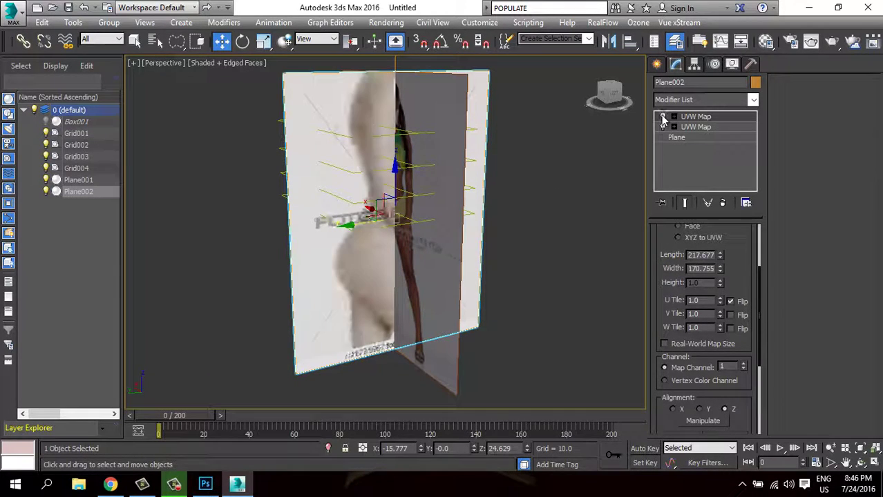
{"action": "left_click", "coordinate": [714, 126]}
{"action": "left_click", "coordinate": [723, 203]}
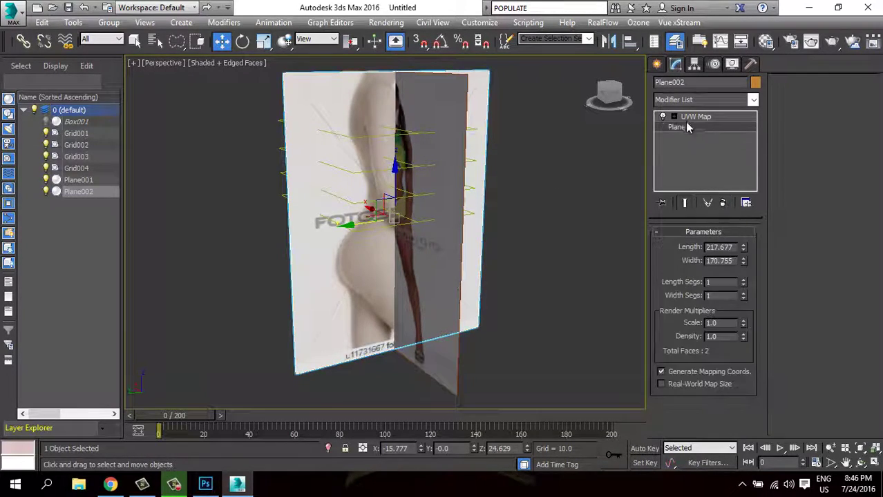
{"action": "left_click", "coordinate": [687, 117]}
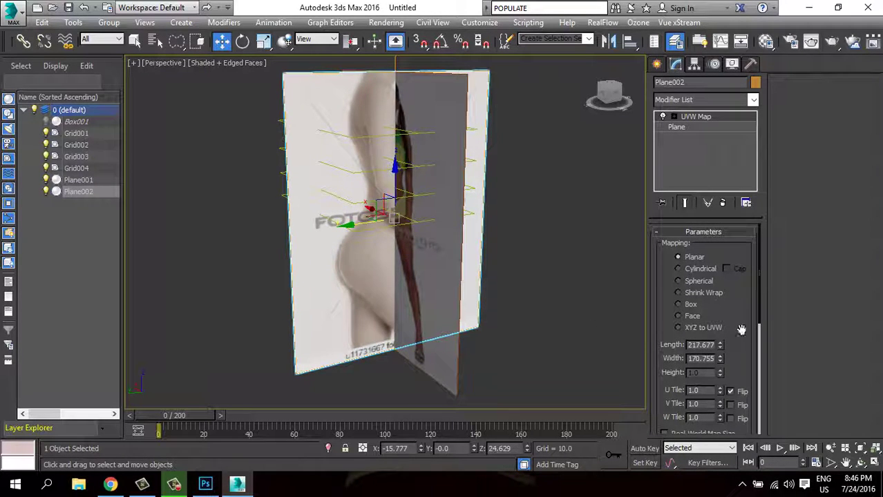
Resize the UVW Map to length 169.788 and width 117.821.
{"action": "left_click_drag", "start_coordinate": [741, 330], "coordinate": [714, 310]}
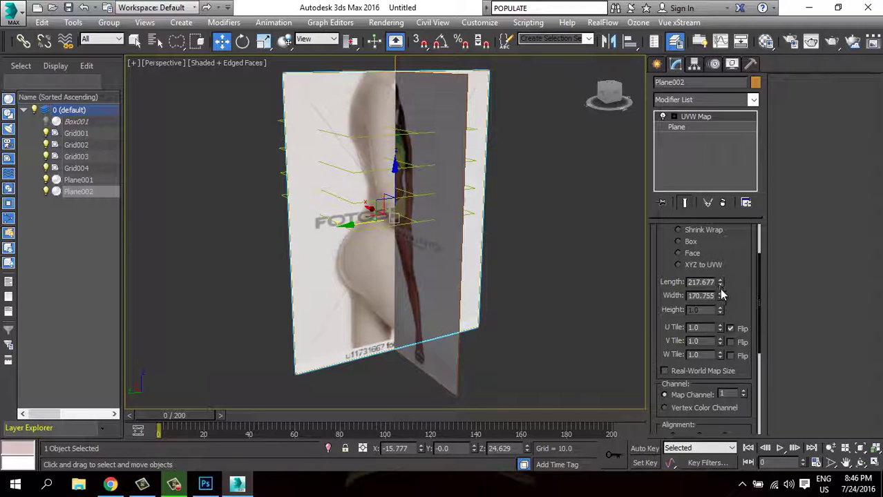
{"action": "left_click_drag", "start_coordinate": [719, 297], "coordinate": [720, 317]}
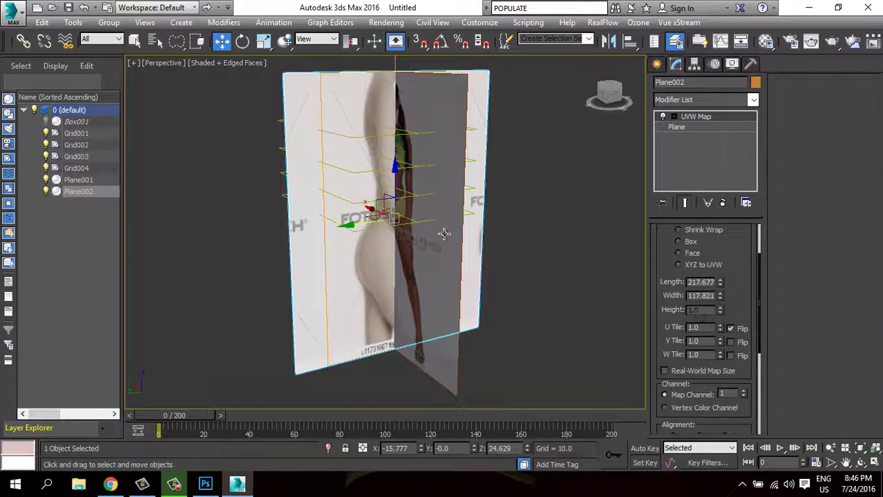
{"action": "middle_click_drag", "start_coordinate": [529, 274], "coordinate": [477, 266], "text": "alt"}
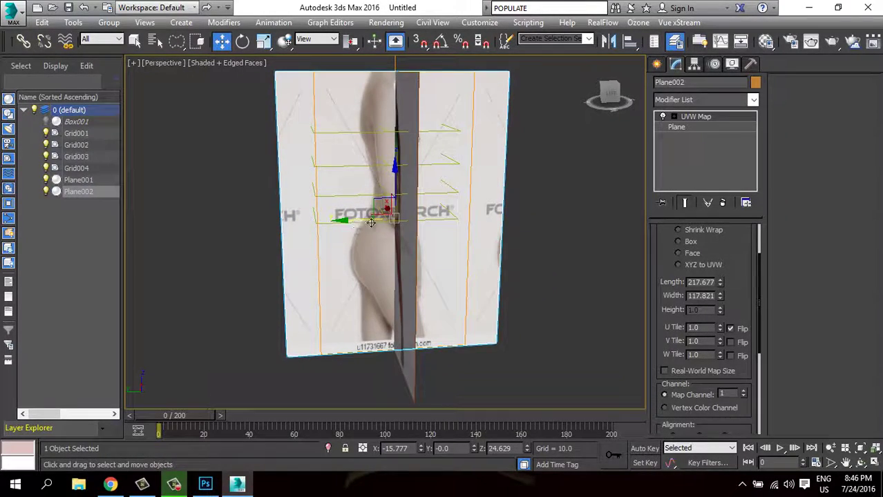
{"action": "left_click_drag", "start_coordinate": [721, 284], "coordinate": [720, 304]}
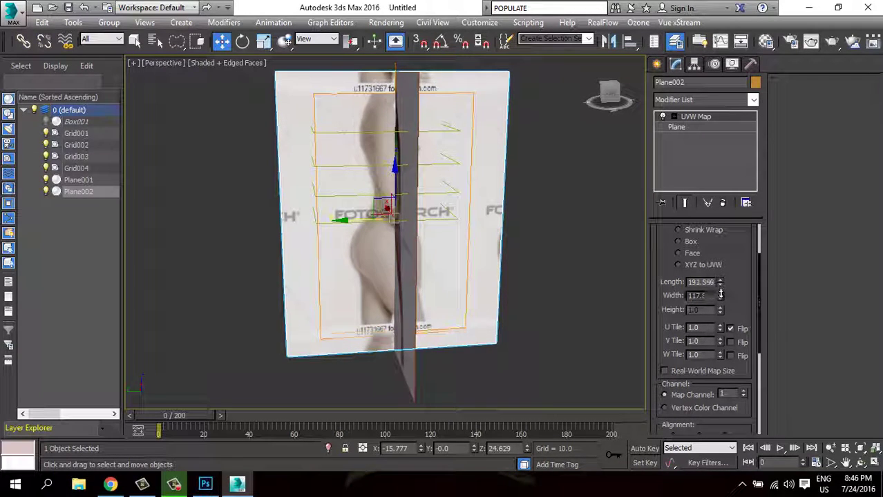
{"action": "middle_click_drag", "start_coordinate": [566, 290], "coordinate": [596, 285], "text": "alt"}
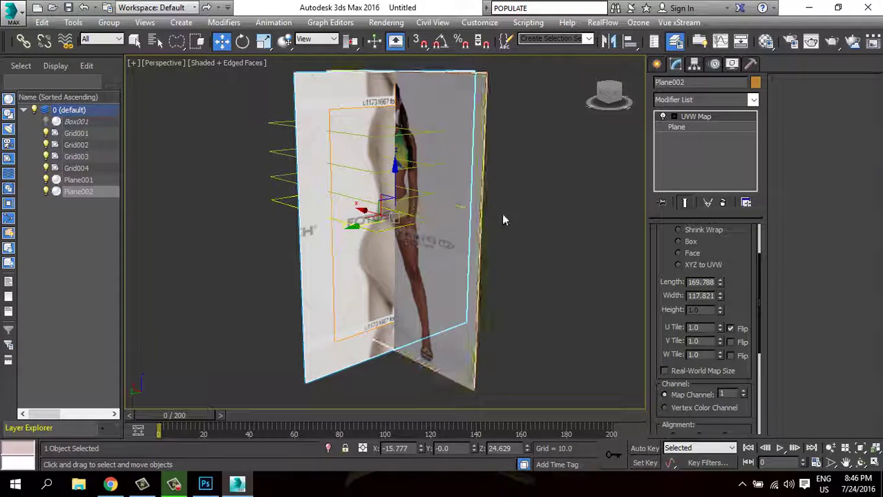
Select the UVW Map gizmo and roughly reposition the side photo mapping vertically.
{"action": "left_click", "coordinate": [696, 128]}
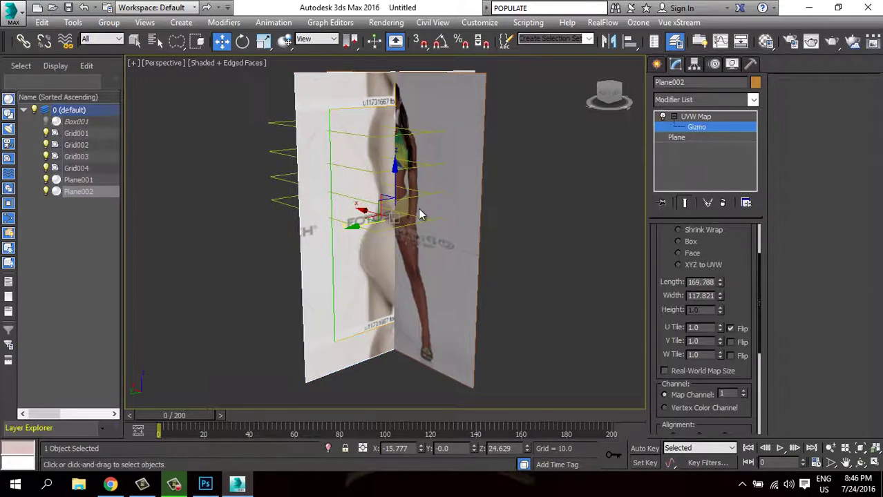
{"action": "left_click_drag", "start_coordinate": [399, 190], "coordinate": [398, 170]}
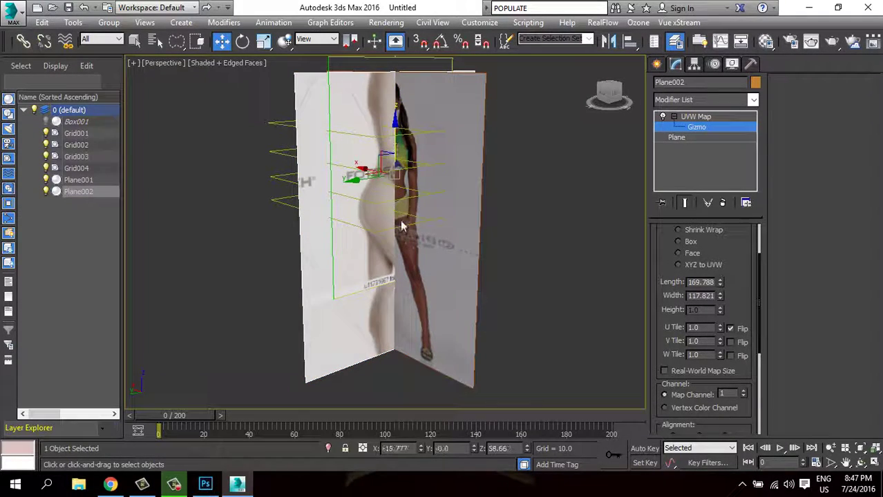
{"action": "middle_click_drag", "start_coordinate": [404, 223], "coordinate": [369, 223], "text": "alt"}
{"action": "scroll", "coordinate": [392, 254], "scroll_direction": "up", "scroll_amount": 3}
{"action": "mouse_move", "coordinate": [395, 254]}
{"action": "middle_mouse_down"}
{"action": "mouse_move", "coordinate": [420, 259]}
{"action": "mouse_move", "coordinate": [376, 242]}
{"action": "mouse_move", "coordinate": [401, 253]}
{"action": "mouse_move", "coordinate": [434, 234]}
{"action": "middle_mouse_up"}
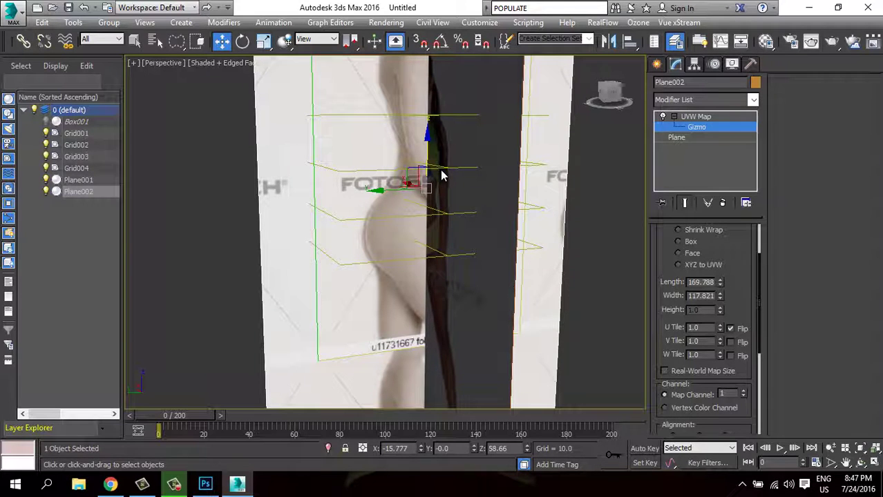
{"action": "mouse_move", "coordinate": [420, 116]}
{"action": "middle_mouse_down", "text": "alt"}
{"action": "mouse_move", "coordinate": [422, 173]}
{"action": "mouse_move", "coordinate": [453, 183]}
{"action": "mouse_move", "coordinate": [438, 191]}
{"action": "mouse_move", "coordinate": [430, 185]}
{"action": "mouse_move", "coordinate": [583, 215]}
{"action": "middle_mouse_up", "text": "alt"}
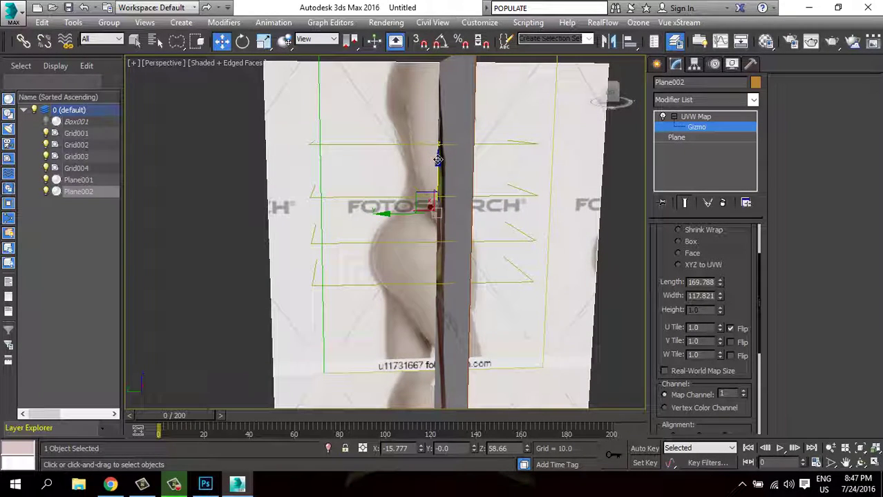
{"action": "mouse_move", "coordinate": [438, 159]}
{"action": "left_mouse_down"}
{"action": "mouse_move", "coordinate": [448, 252]}
{"action": "mouse_move", "coordinate": [465, 244]}
{"action": "left_mouse_up"}
{"action": "mouse_move", "coordinate": [465, 244]}
{"action": "middle_mouse_down", "text": "alt"}
{"action": "mouse_move", "coordinate": [509, 252]}
{"action": "mouse_move", "coordinate": [464, 268]}
{"action": "mouse_move", "coordinate": [414, 249]}
{"action": "mouse_move", "coordinate": [450, 246]}
{"action": "middle_mouse_up", "text": "alt"}
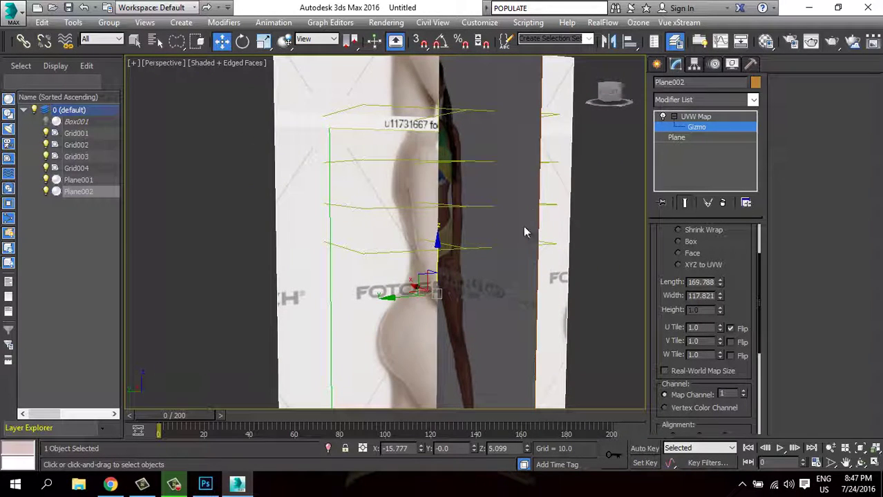
{"action": "mouse_move", "coordinate": [412, 200]}
{"action": "middle_mouse_down", "text": "alt"}
{"action": "mouse_move", "coordinate": [441, 257]}
{"action": "mouse_move", "coordinate": [400, 234]}
{"action": "mouse_move", "coordinate": [399, 244]}
{"action": "middle_mouse_up", "text": "alt"}
In the Left view, set mapping length to 125.643 and raise the photo to match the grids.
{"action": "key", "text": "f"}
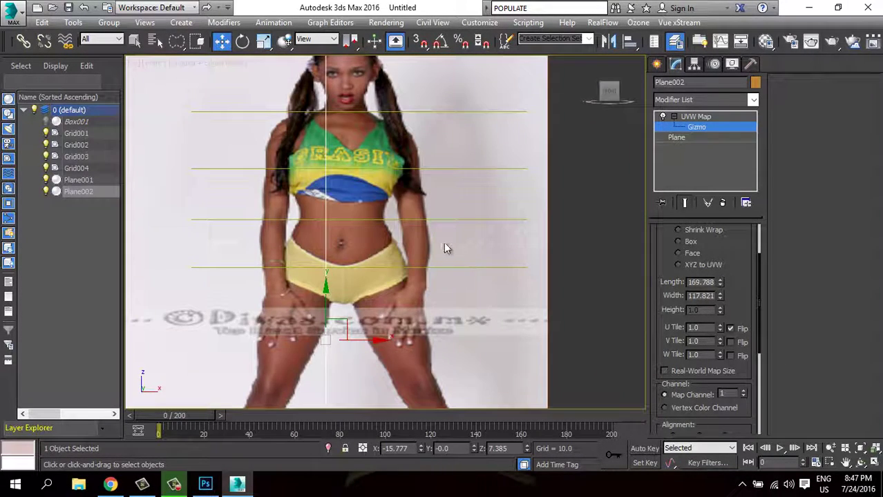
{"action": "key", "text": "l"}
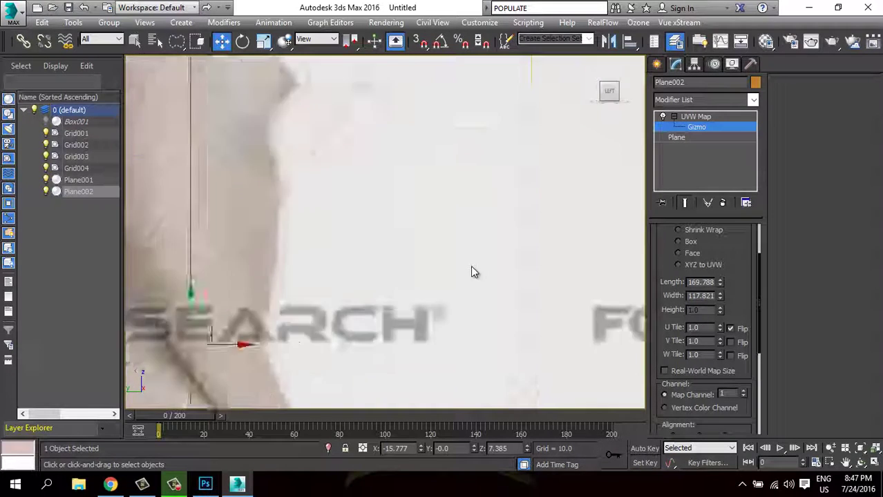
{"action": "left_click_drag", "start_coordinate": [418, 236], "coordinate": [418, 224]}
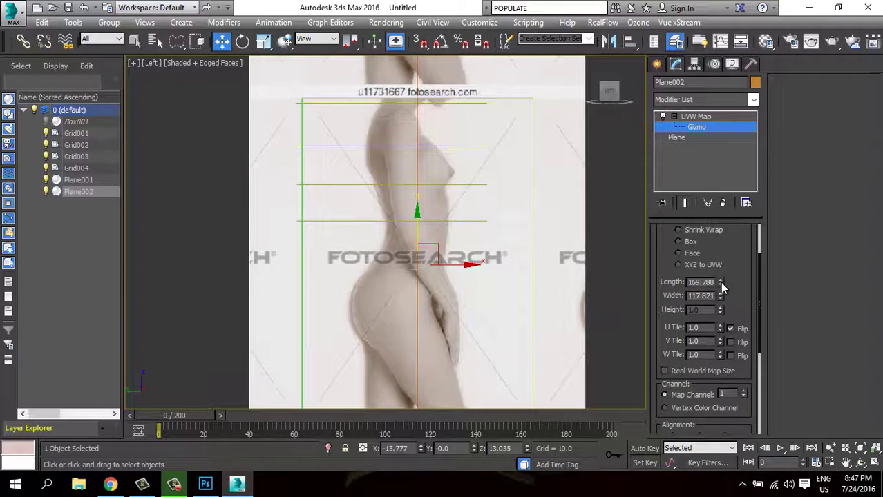
{"action": "left_click_drag", "start_coordinate": [720, 284], "coordinate": [720, 325]}
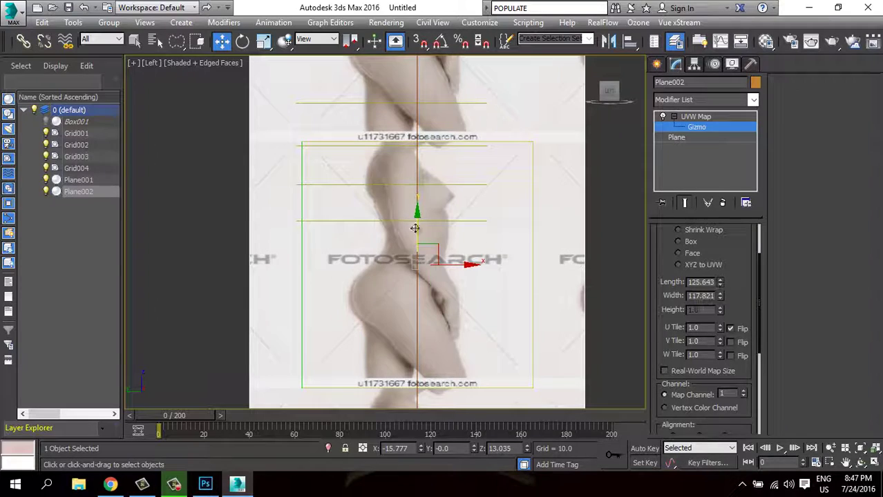
{"action": "left_click_drag", "start_coordinate": [415, 226], "coordinate": [426, 154]}
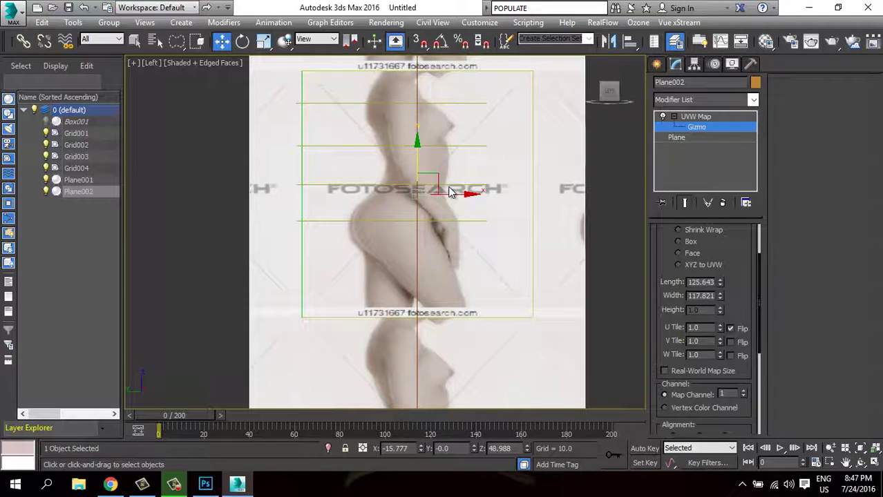
{"action": "left_click_drag", "start_coordinate": [419, 164], "coordinate": [419, 157]}
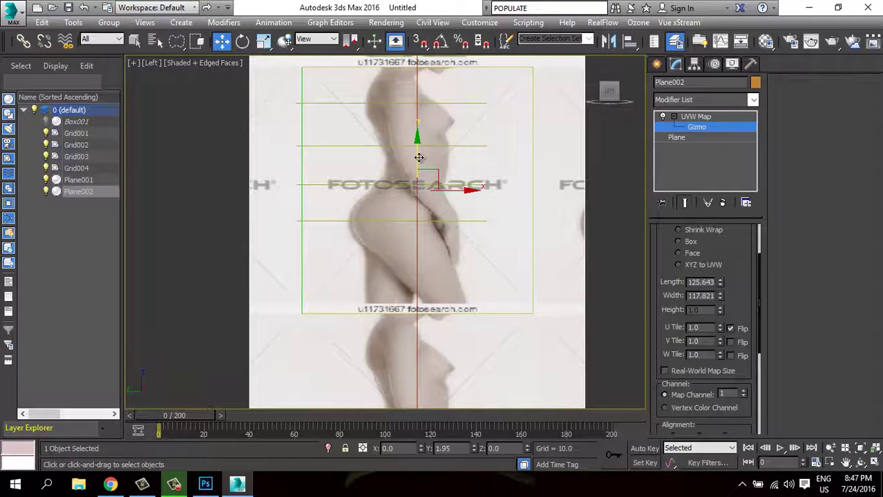
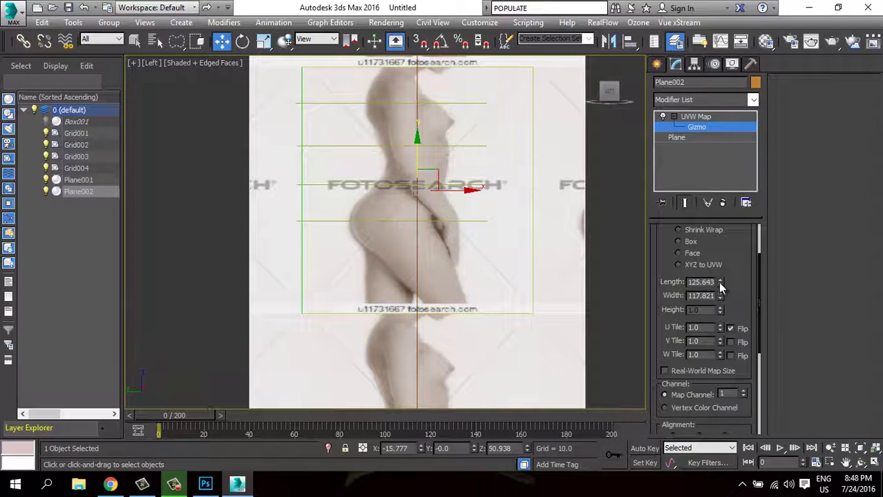
Shrink Plane002's UVW Map length to 99.258 and nudge the gizmo so the image fits.
{"action": "left_click_drag", "start_coordinate": [719, 283], "coordinate": [720, 298]}
{"action": "left_click_drag", "start_coordinate": [420, 147], "coordinate": [418, 153]}
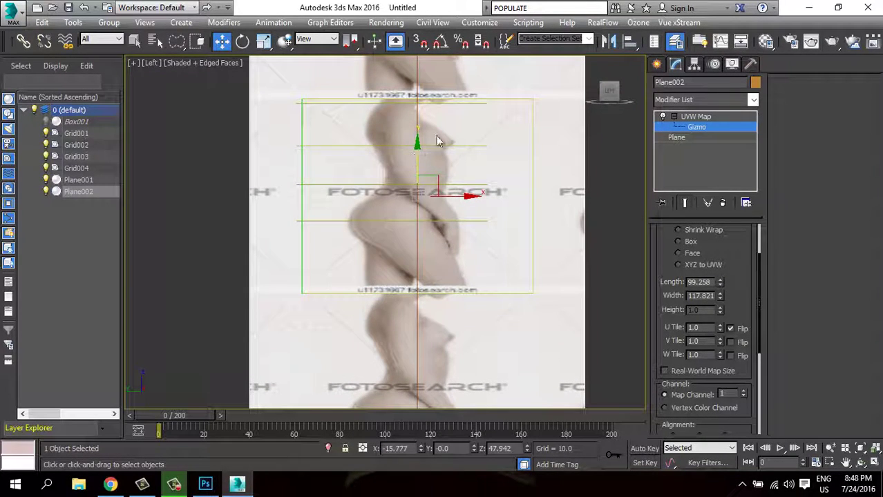
{"action": "left_click_drag", "start_coordinate": [415, 153], "coordinate": [417, 155]}
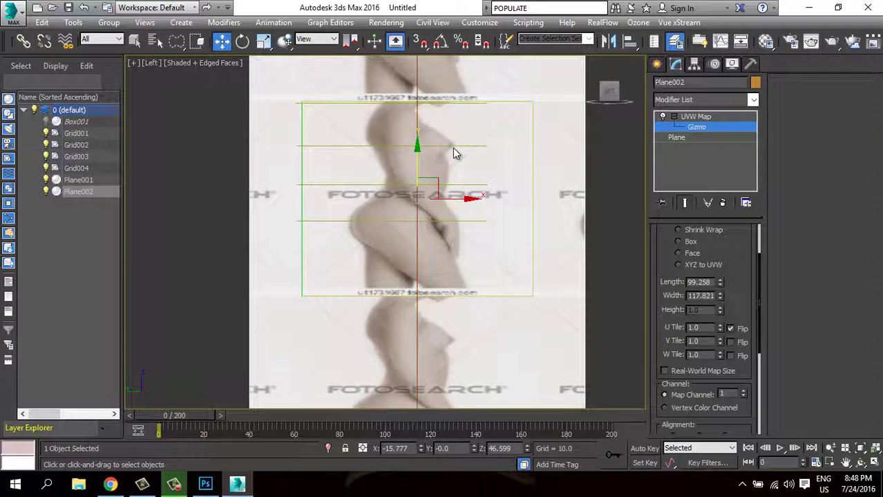
{"action": "left_click_drag", "start_coordinate": [418, 167], "coordinate": [418, 165]}
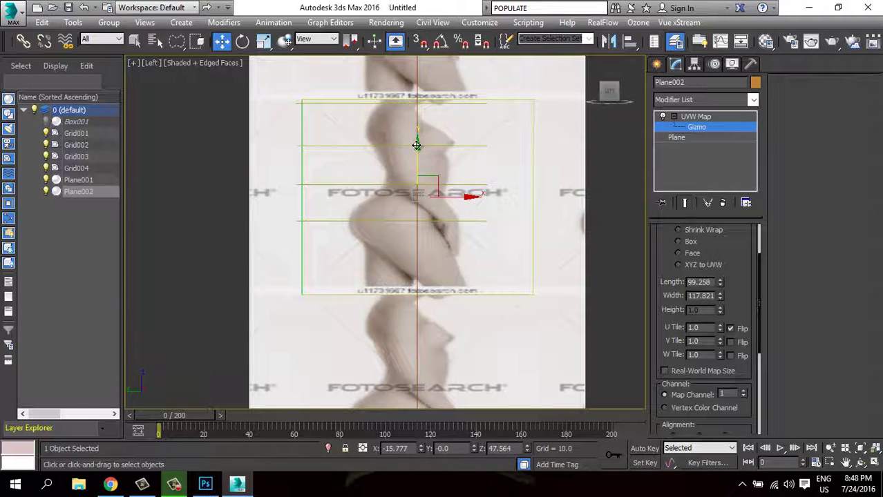
{"action": "left_click_drag", "start_coordinate": [417, 145], "coordinate": [417, 144]}
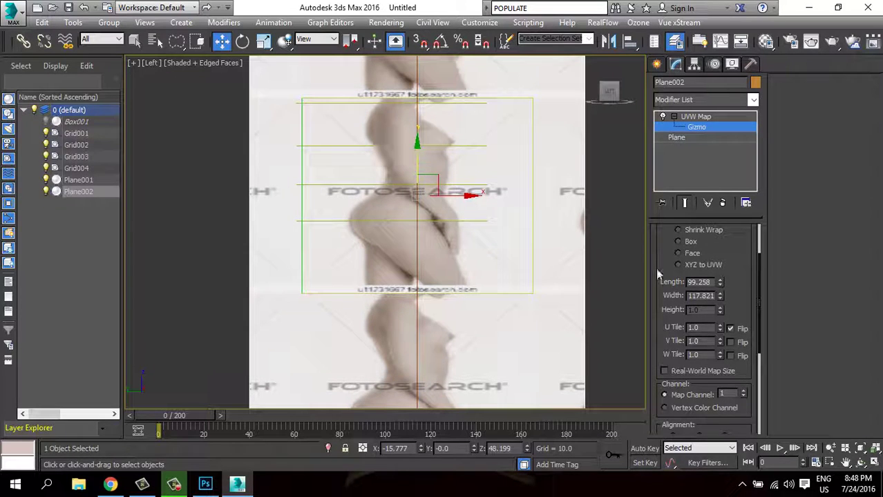
{"action": "left_click_drag", "start_coordinate": [716, 302], "coordinate": [723, 318]}
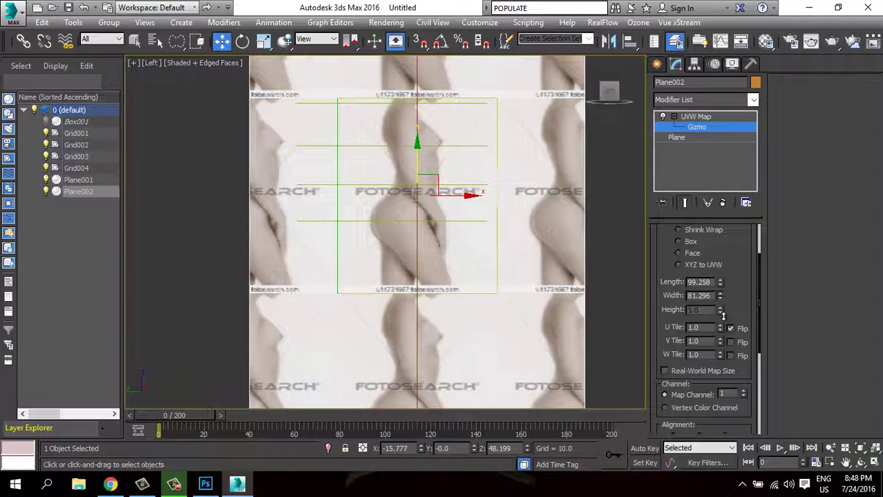
{"action": "left_click", "coordinate": [714, 131]}
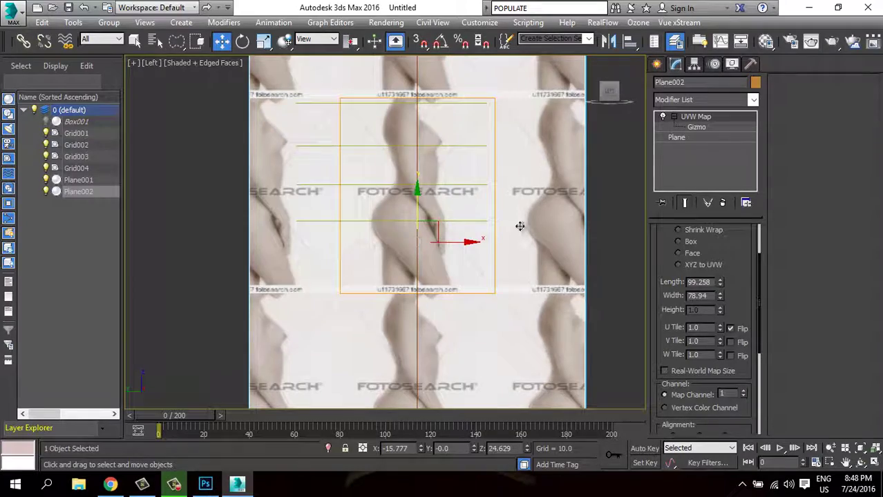
In Perspective view, narrow the mapping width to 70.256 and unhide Box001.
{"action": "key", "text": "p"}
{"action": "mouse_move", "coordinate": [494, 228]}
{"action": "middle_mouse_down", "text": "alt"}
{"action": "mouse_move", "coordinate": [449, 247]}
{"action": "mouse_move", "coordinate": [428, 241]}
{"action": "mouse_move", "coordinate": [479, 262]}
{"action": "mouse_move", "coordinate": [483, 250]}
{"action": "mouse_move", "coordinate": [473, 255]}
{"action": "mouse_move", "coordinate": [488, 244]}
{"action": "middle_mouse_up", "text": "alt"}
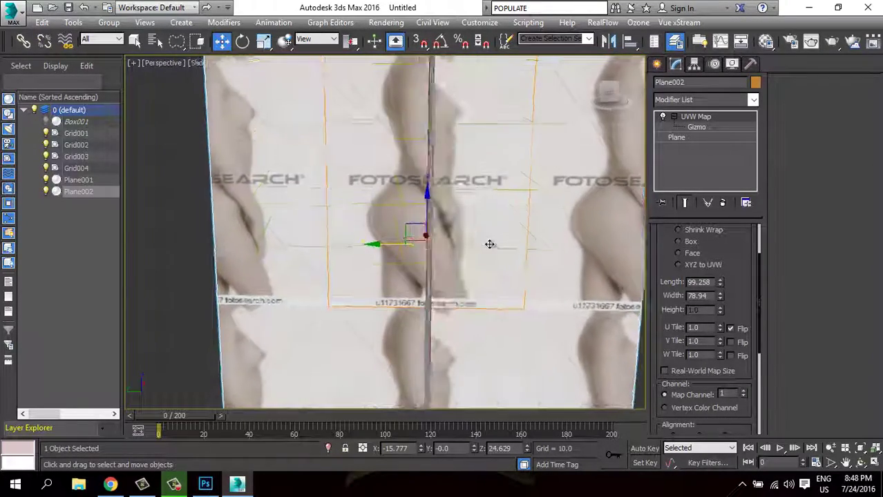
{"action": "left_click_drag", "start_coordinate": [720, 300], "coordinate": [720, 312]}
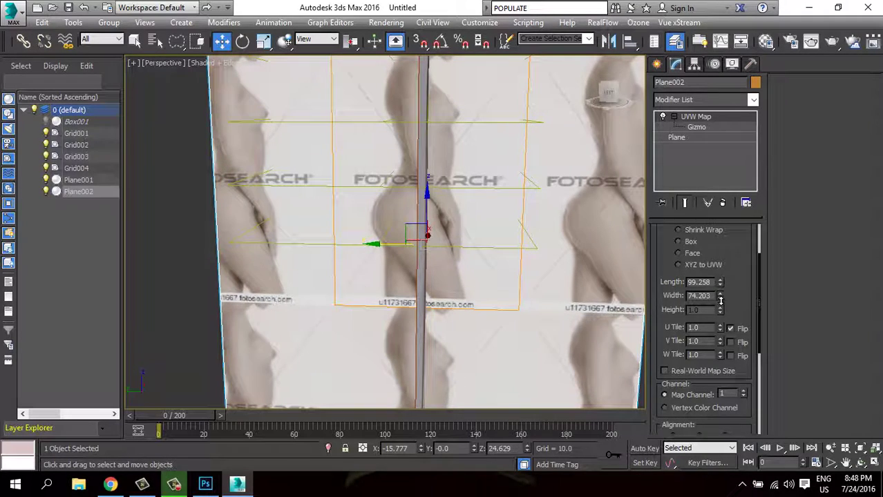
{"action": "middle_click_drag", "start_coordinate": [522, 271], "coordinate": [484, 263], "text": "alt"}
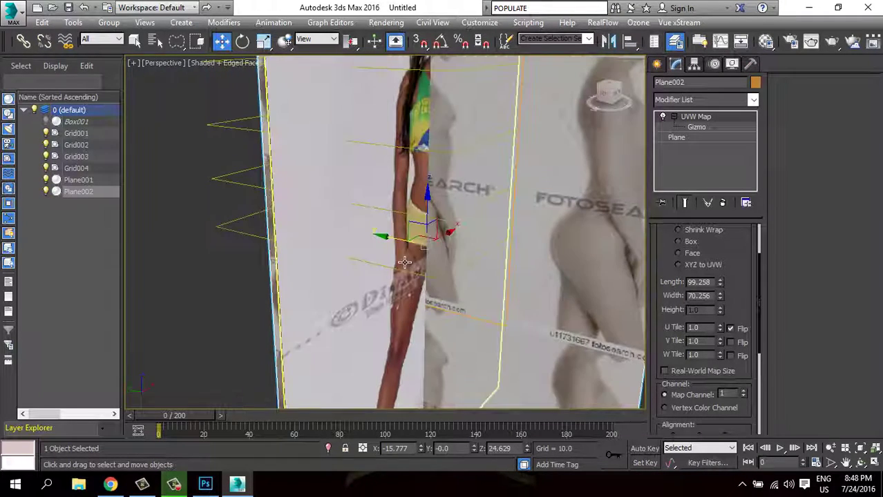
{"action": "left_click", "coordinate": [46, 122]}
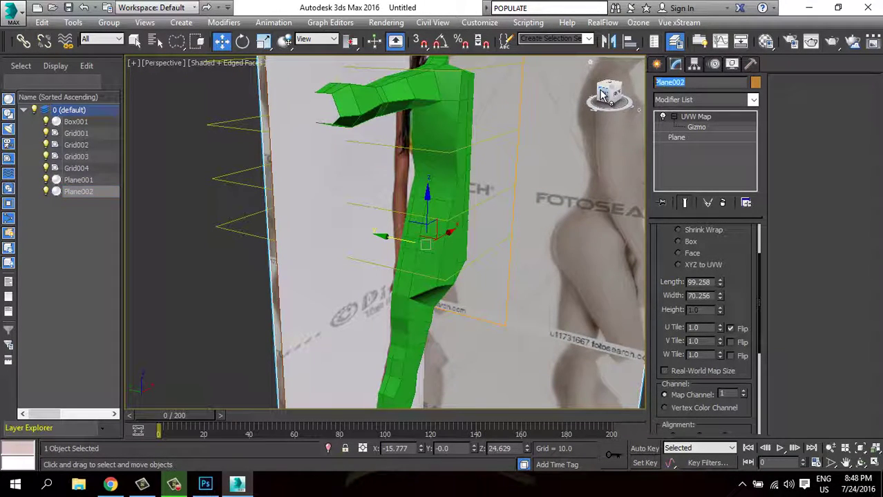
Select Box001 and save the scene as FEMME CRASH COURSE.max.
{"action": "left_click_drag", "start_coordinate": [603, 95], "coordinate": [396, 248]}
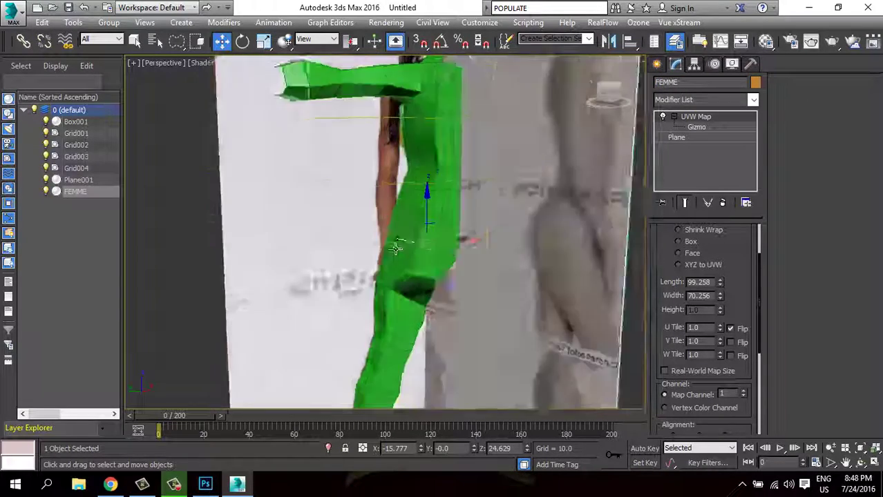
{"action": "mouse_move", "coordinate": [396, 249]}
{"action": "middle_mouse_down", "text": "alt"}
{"action": "mouse_move", "coordinate": [454, 248]}
{"action": "mouse_move", "coordinate": [448, 221]}
{"action": "mouse_move", "coordinate": [436, 250]}
{"action": "mouse_move", "coordinate": [477, 192]}
{"action": "middle_mouse_up", "text": "alt"}
{"action": "left_click", "coordinate": [434, 184]}
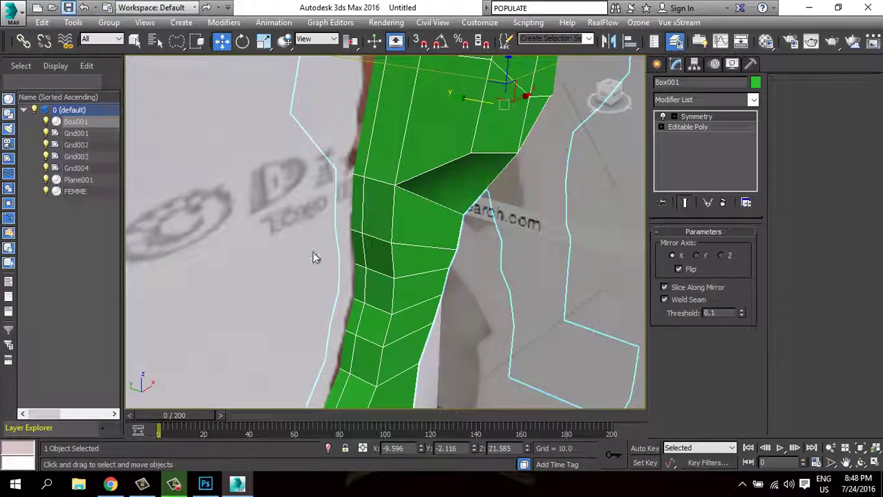
{"action": "key", "text": "ctrl+s"}
{"action": "type", "text": "FEMME CRASH COURSE"}
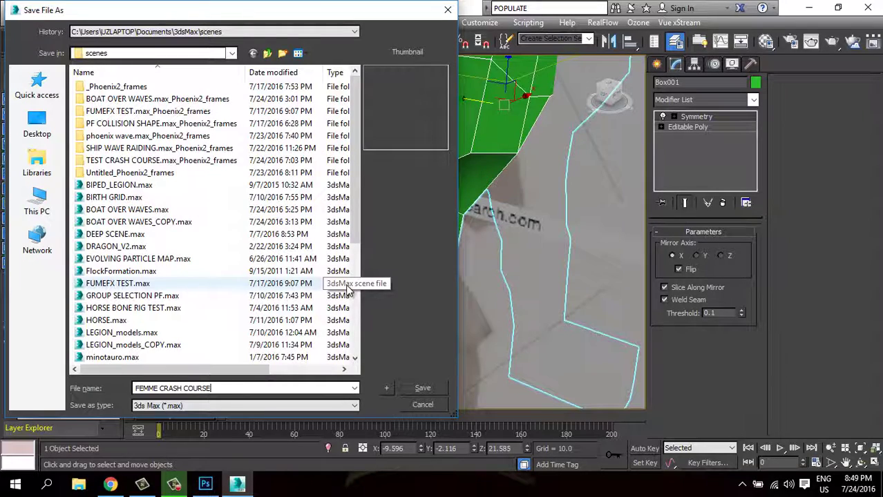
{"action": "key", "text": "Return"}
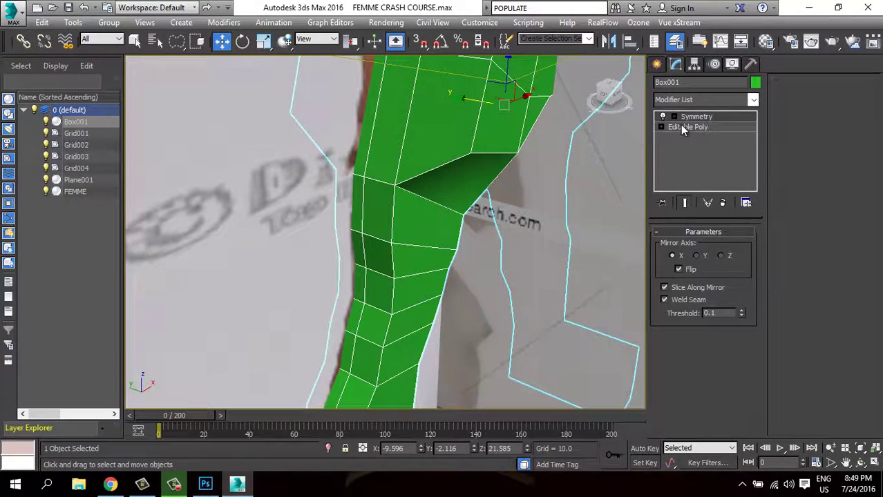
Inspect Box001's leg polygons from the front, then hide the Plane001 reference plane.
{"action": "left_click", "coordinate": [679, 127]}
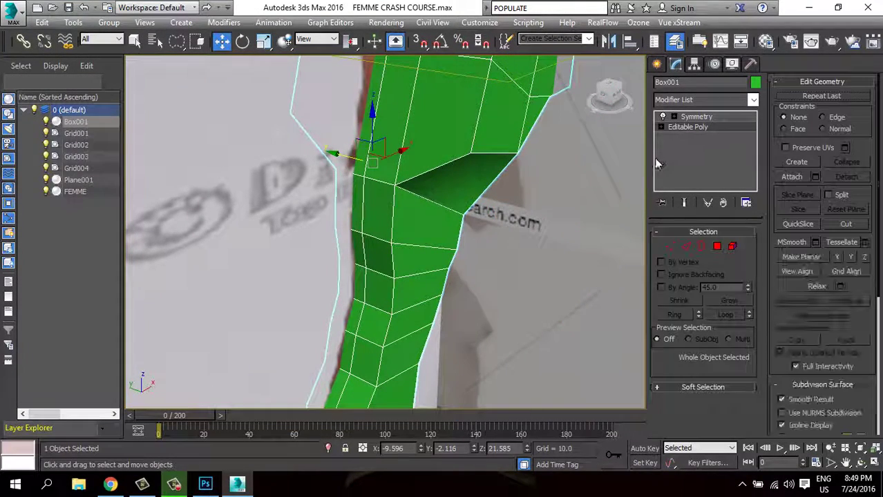
{"action": "left_click", "coordinate": [717, 247]}
{"action": "left_click", "coordinate": [429, 231]}
{"action": "key", "text": "f"}
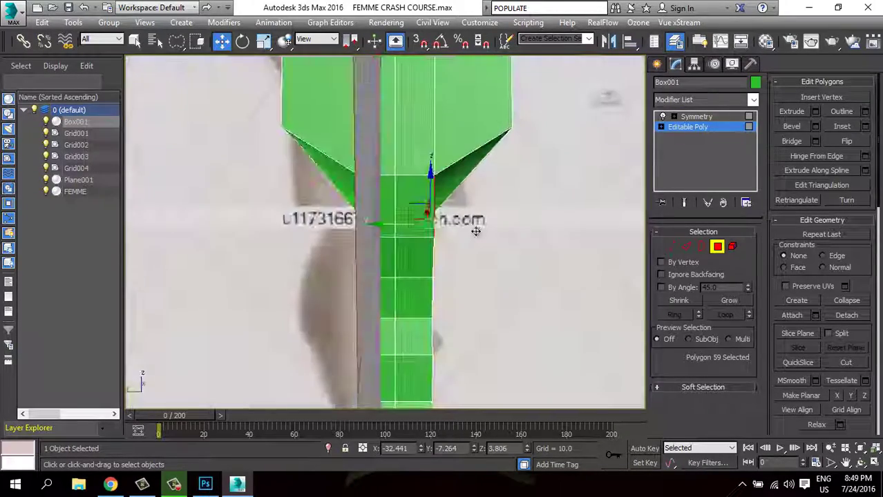
{"action": "mouse_move", "coordinate": [476, 231]}
{"action": "middle_mouse_down", "text": "alt"}
{"action": "mouse_move", "coordinate": [458, 248]}
{"action": "mouse_move", "coordinate": [409, 207]}
{"action": "mouse_move", "coordinate": [481, 158]}
{"action": "mouse_move", "coordinate": [478, 191]}
{"action": "mouse_move", "coordinate": [599, 205]}
{"action": "mouse_move", "coordinate": [555, 212]}
{"action": "mouse_move", "coordinate": [425, 206]}
{"action": "middle_mouse_up", "text": "alt"}
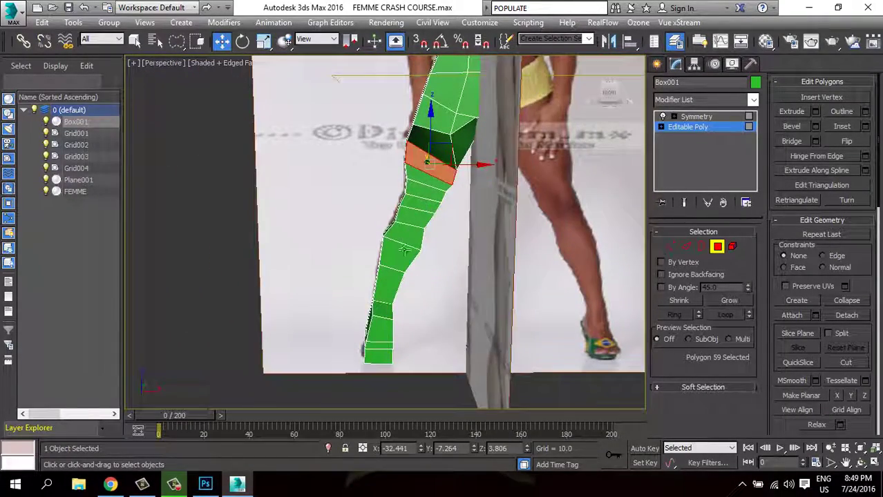
{"action": "left_click", "coordinate": [717, 246]}
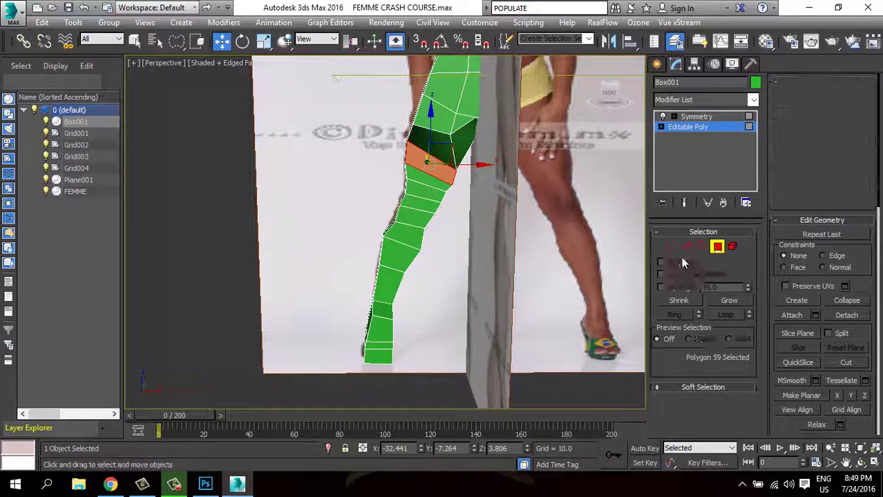
{"action": "left_click", "coordinate": [46, 180]}
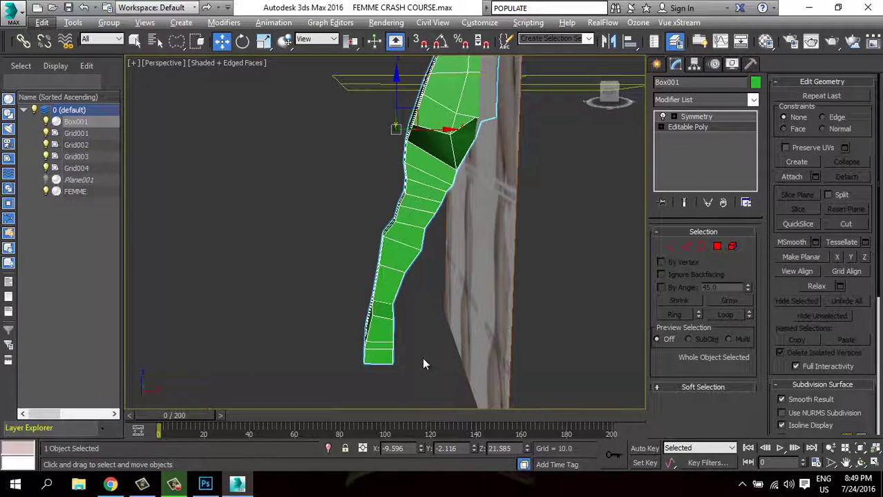
With only Box001 selected, lasso-select the 92 leg polygons at Polygon level.
{"action": "left_click_drag", "start_coordinate": [329, 183], "coordinate": [357, 201]}
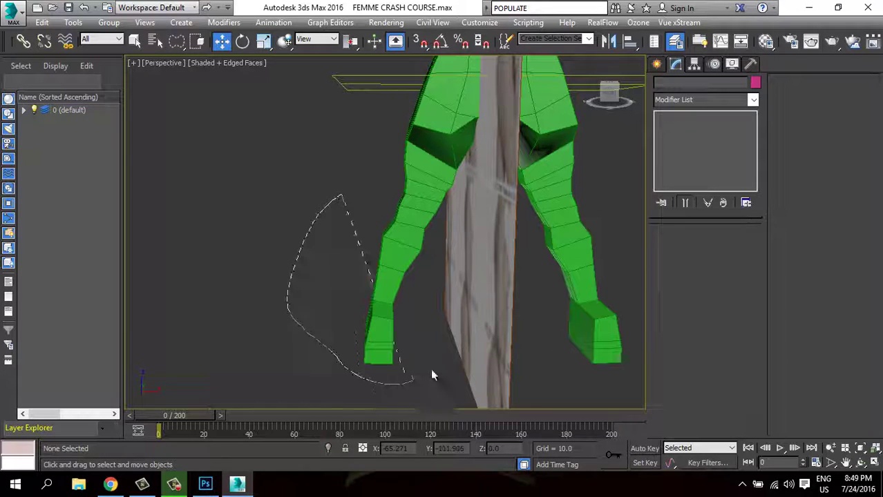
{"action": "left_click", "coordinate": [392, 276]}
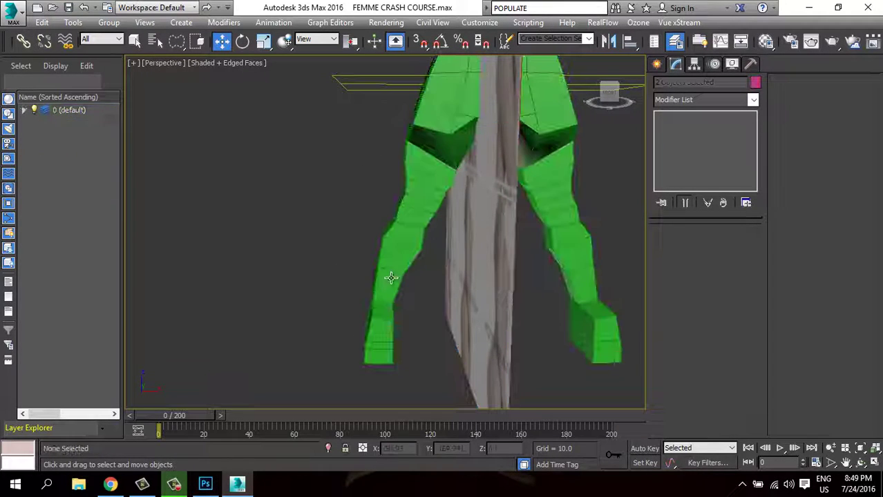
{"action": "left_click", "coordinate": [688, 127]}
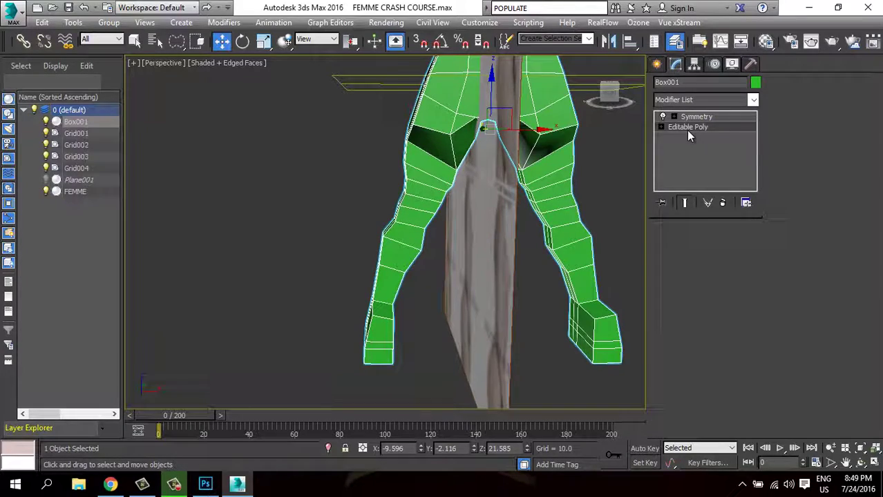
{"action": "left_click", "coordinate": [717, 247]}
{"action": "left_click_drag", "start_coordinate": [422, 365], "coordinate": [457, 233]}
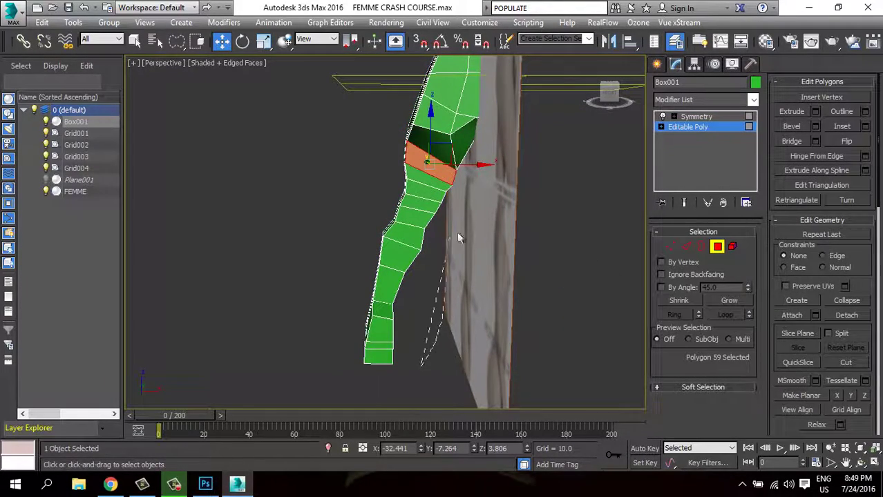
{"action": "left_click_drag", "start_coordinate": [429, 163], "coordinate": [404, 389]}
{"action": "mouse_move", "coordinate": [355, 301]}
{"action": "middle_mouse_down", "text": "alt"}
{"action": "mouse_move", "coordinate": [339, 291]}
{"action": "mouse_move", "coordinate": [392, 274]}
{"action": "mouse_move", "coordinate": [339, 206]}
{"action": "middle_mouse_up", "text": "alt"}
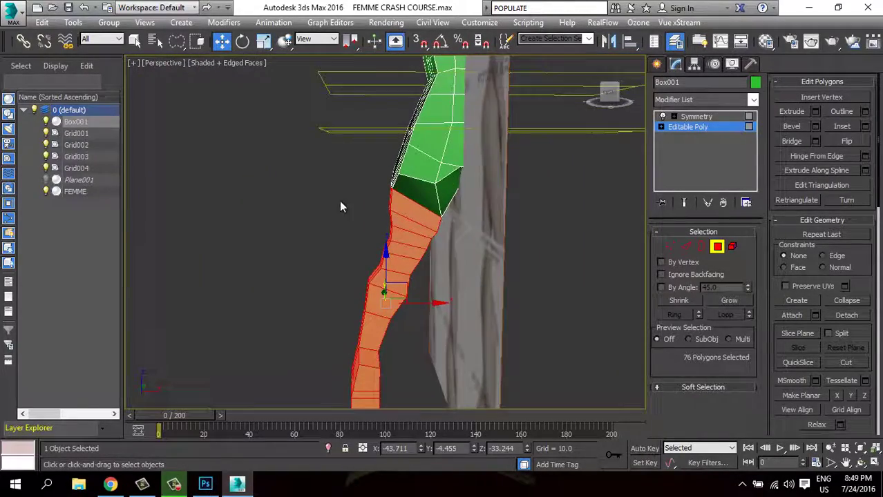
{"action": "left_click_drag", "start_coordinate": [453, 217], "coordinate": [338, 267], "text": "ctrl"}
{"action": "middle_click_drag", "start_coordinate": [509, 271], "coordinate": [351, 257], "text": "alt"}
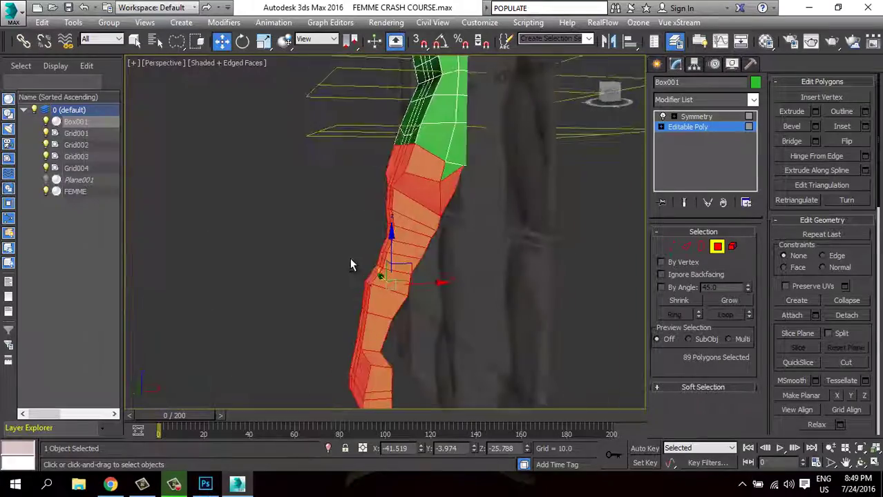
{"action": "mouse_move", "coordinate": [399, 223]}
{"action": "middle_mouse_down", "text": "alt"}
{"action": "mouse_move", "coordinate": [417, 251]}
{"action": "mouse_move", "coordinate": [429, 241]}
{"action": "mouse_move", "coordinate": [456, 249]}
{"action": "middle_mouse_up", "text": "alt"}
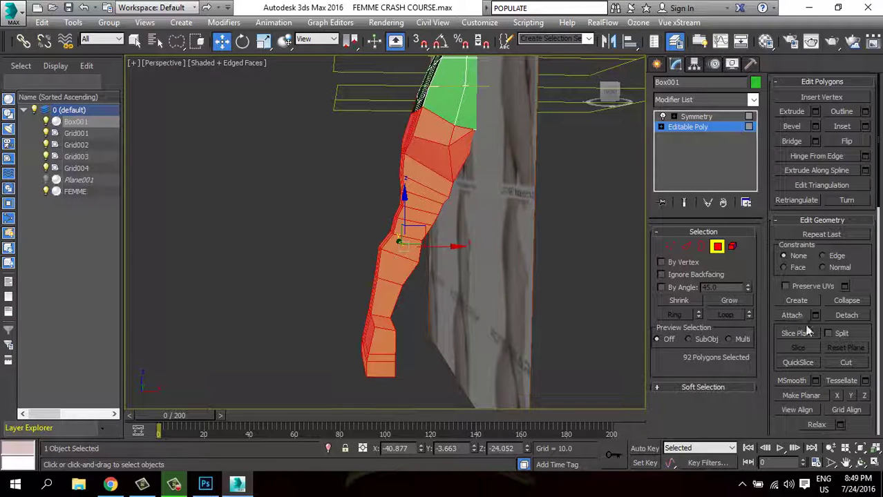
Toggle QuickSlice off, try Cut, and zoom in toward the foot.
{"action": "left_click", "coordinate": [798, 362]}
{"action": "mouse_move", "coordinate": [414, 349]}
{"action": "middle_mouse_down", "text": "alt"}
{"action": "mouse_move", "coordinate": [405, 340]}
{"action": "mouse_move", "coordinate": [414, 342]}
{"action": "middle_mouse_up", "text": "alt"}
{"action": "left_click", "coordinate": [798, 362]}
{"action": "left_click", "coordinate": [845, 363]}
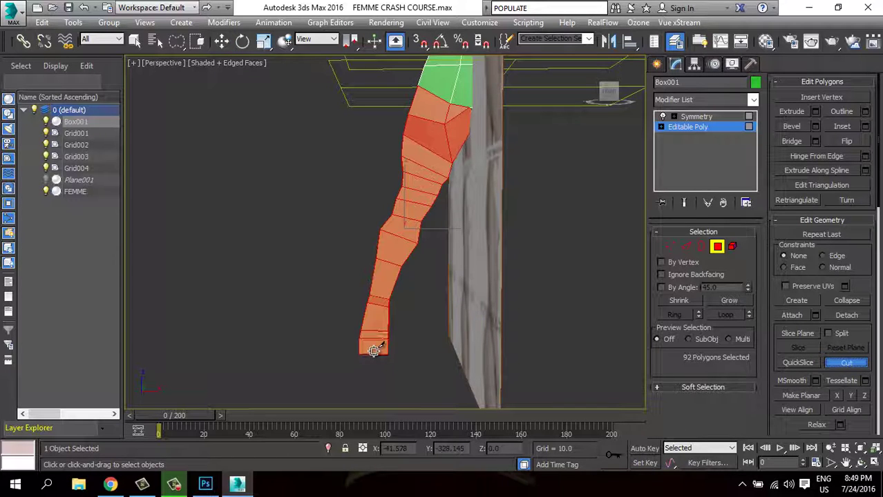
{"action": "scroll", "coordinate": [373, 350], "scroll_direction": "up", "scroll_amount": 2}
{"action": "middle_click_drag", "start_coordinate": [380, 253], "coordinate": [378, 306]}
{"action": "right_click", "coordinate": [376, 304]}
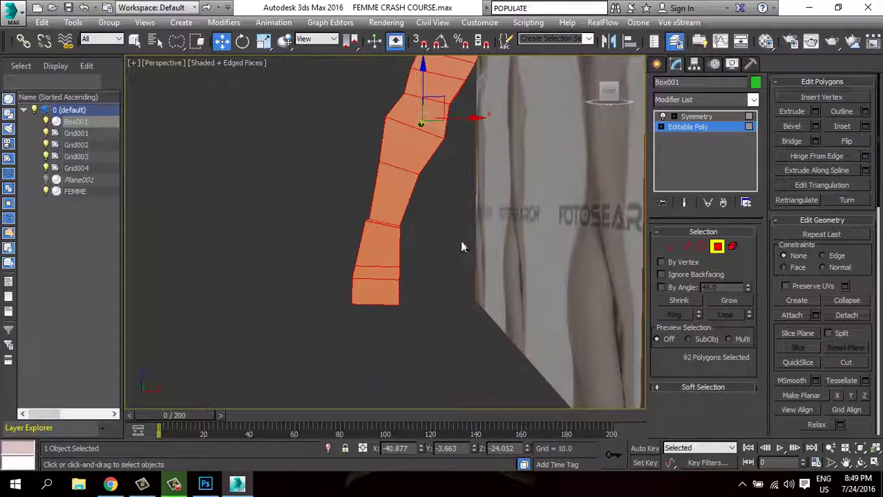
{"action": "middle_click_drag", "start_coordinate": [463, 245], "coordinate": [385, 301], "text": "alt"}
{"action": "middle_click_drag", "start_coordinate": [443, 242], "coordinate": [431, 232], "text": "alt"}
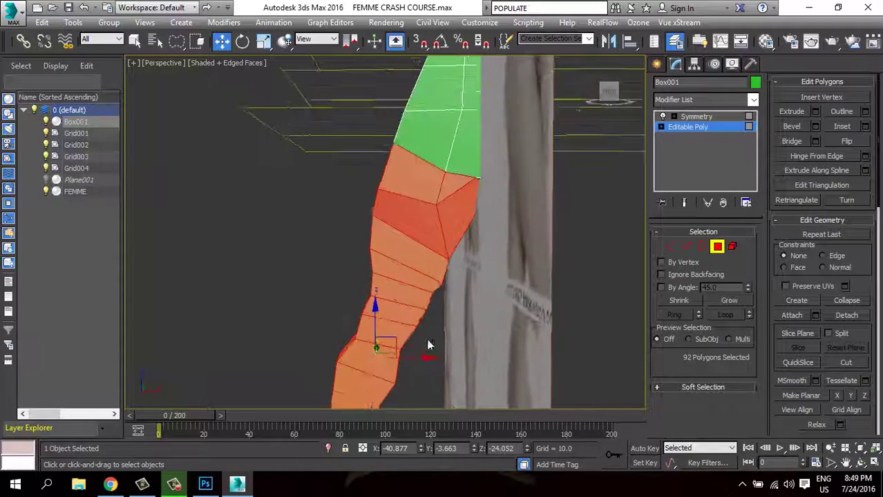
Cut new edges down the leg and across the foot.
{"action": "left_click", "coordinate": [847, 363]}
{"action": "left_click", "coordinate": [436, 203]}
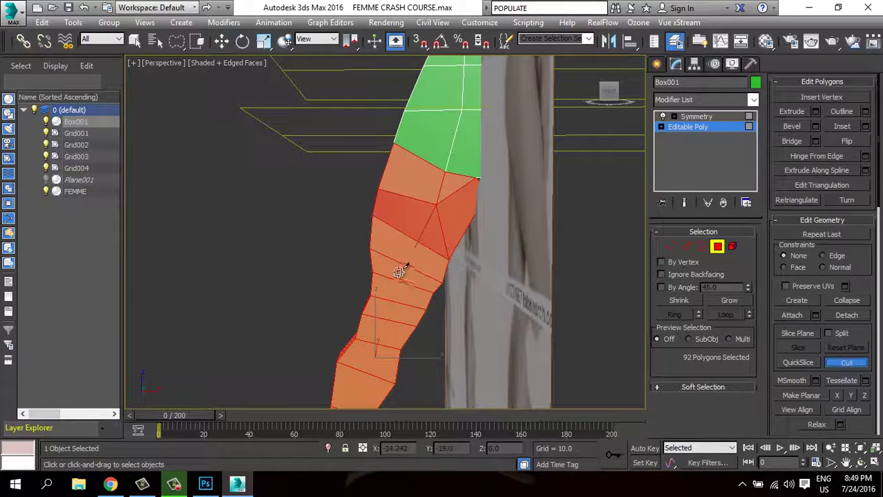
{"action": "left_click", "coordinate": [395, 290]}
{"action": "mouse_move", "coordinate": [386, 298]}
{"action": "middle_mouse_down", "text": "alt"}
{"action": "mouse_move", "coordinate": [394, 233]}
{"action": "mouse_move", "coordinate": [436, 93]}
{"action": "middle_mouse_up", "text": "alt"}
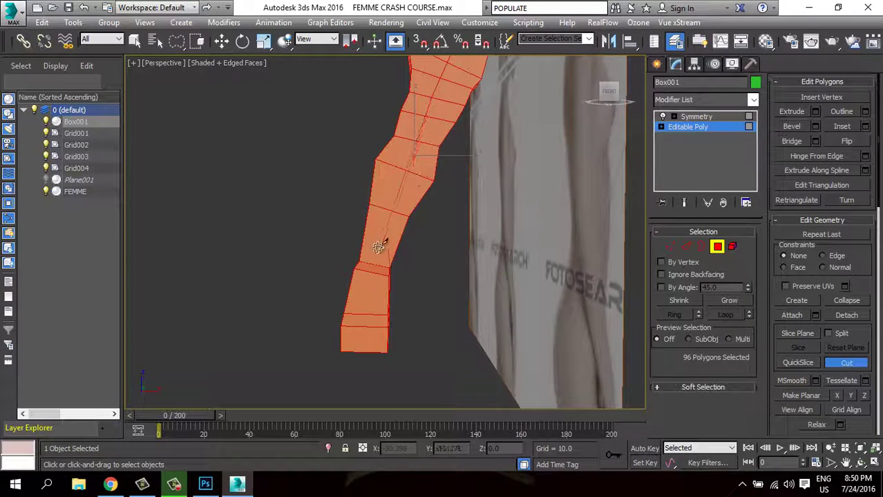
{"action": "left_click", "coordinate": [367, 311]}
{"action": "left_click", "coordinate": [362, 351]}
{"action": "mouse_move", "coordinate": [365, 339]}
{"action": "middle_mouse_down", "text": "alt"}
{"action": "mouse_move", "coordinate": [381, 296]}
{"action": "mouse_move", "coordinate": [450, 214]}
{"action": "middle_mouse_up", "text": "alt"}
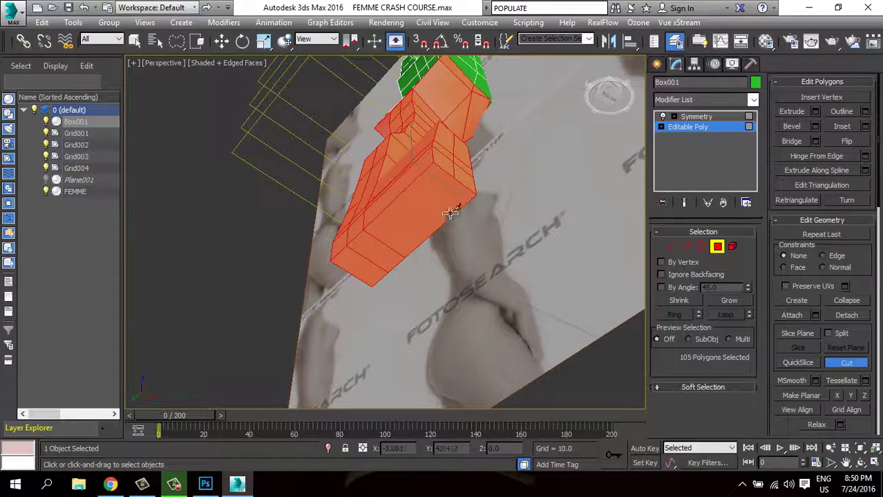
{"action": "left_click", "coordinate": [355, 278]}
Cut further edges up the lower and upper leg.
{"action": "mouse_move", "coordinate": [356, 278]}
{"action": "middle_mouse_down", "text": "alt"}
{"action": "mouse_move", "coordinate": [431, 298]}
{"action": "mouse_move", "coordinate": [450, 333]}
{"action": "middle_mouse_up", "text": "alt"}
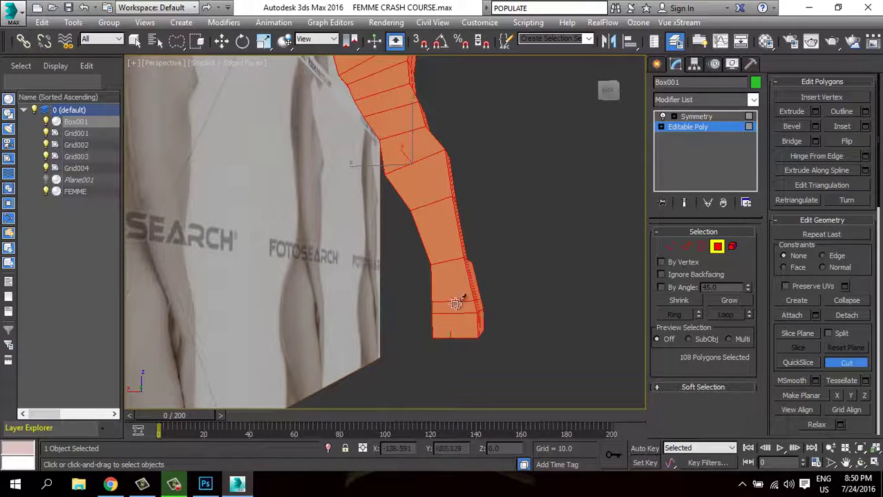
{"action": "left_click", "coordinate": [446, 259]}
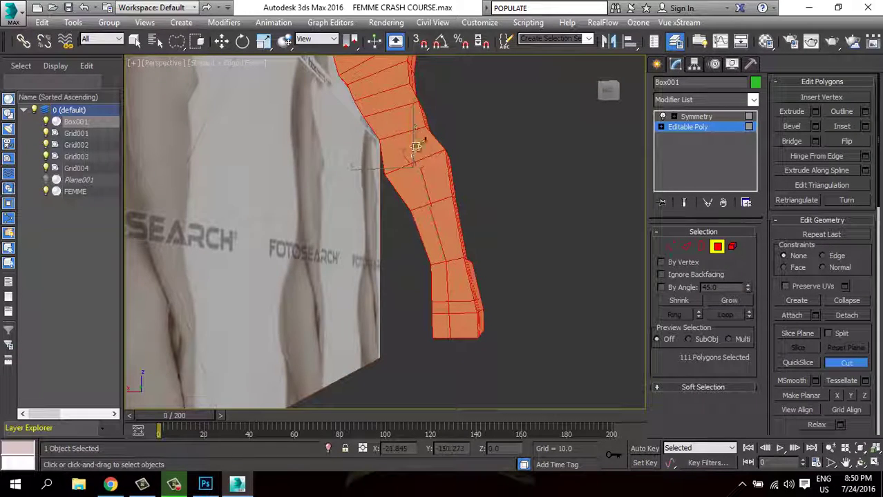
{"action": "left_click", "coordinate": [401, 131]}
{"action": "middle_click_drag", "start_coordinate": [401, 131], "coordinate": [429, 260], "text": "alt"}
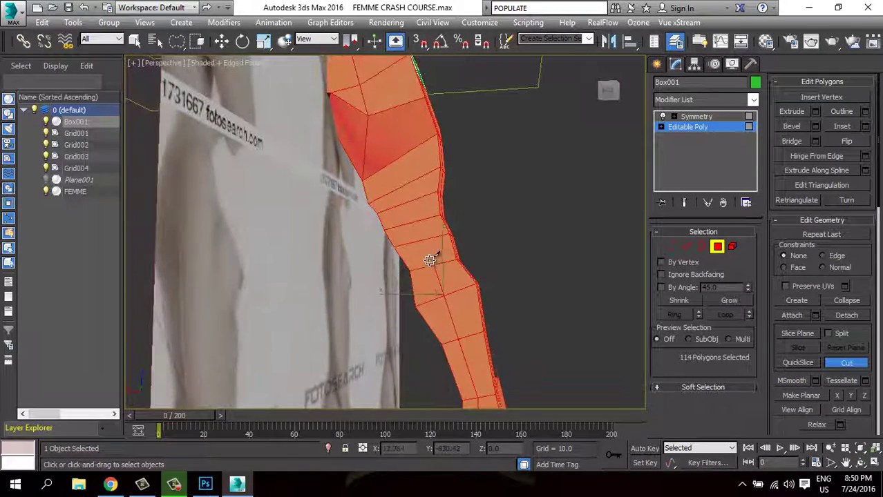
{"action": "left_click", "coordinate": [380, 126]}
{"action": "left_click", "coordinate": [368, 114]}
At Edge level, deselect the edge loops across the lower leg and the foot.
{"action": "key", "text": "w"}
{"action": "mouse_move", "coordinate": [368, 114]}
{"action": "middle_mouse_down", "text": "alt"}
{"action": "mouse_move", "coordinate": [407, 206]}
{"action": "mouse_move", "coordinate": [470, 228]}
{"action": "middle_mouse_up", "text": "alt"}
{"action": "left_click", "coordinate": [686, 247]}
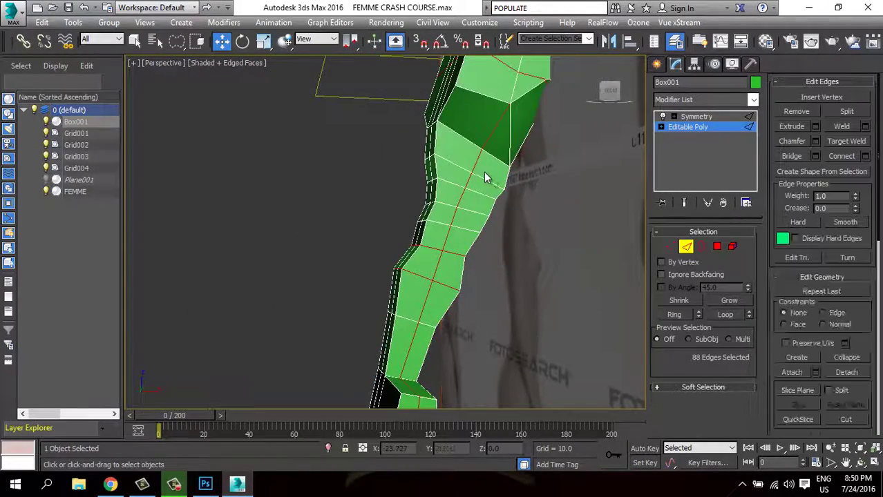
{"action": "middle_click_drag", "start_coordinate": [488, 194], "coordinate": [517, 239], "text": "alt"}
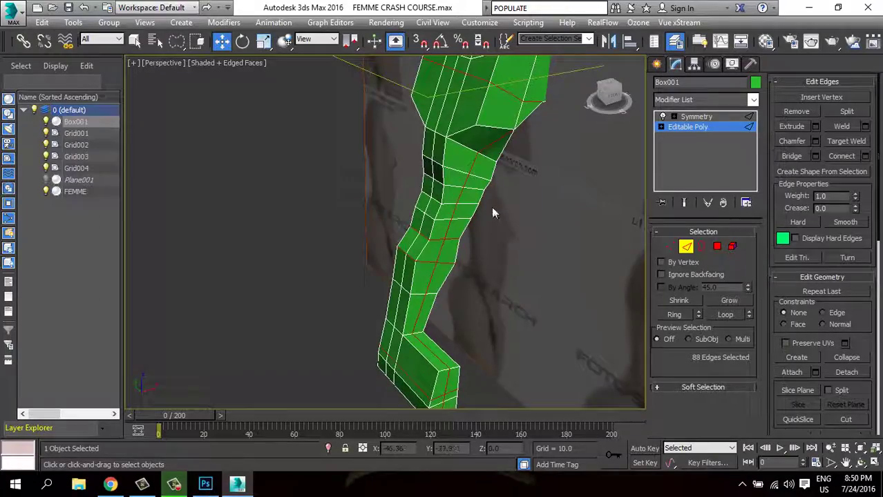
{"action": "mouse_move", "coordinate": [437, 210]}
{"action": "middle_mouse_down", "text": "alt"}
{"action": "mouse_move", "coordinate": [350, 134]}
{"action": "mouse_move", "coordinate": [573, 199]}
{"action": "mouse_move", "coordinate": [511, 209]}
{"action": "mouse_move", "coordinate": [497, 189]}
{"action": "middle_mouse_up", "text": "alt"}
{"action": "left_click", "coordinate": [370, 135], "text": "alt"}
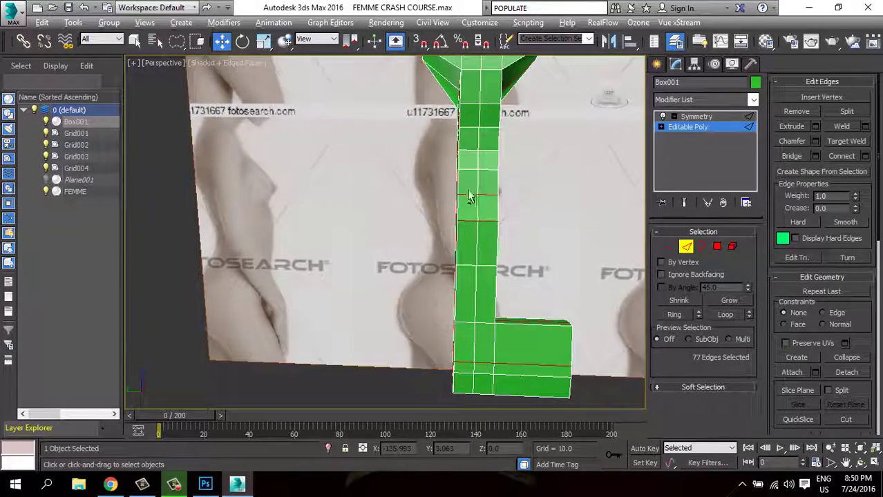
{"action": "double_click", "coordinate": [485, 198], "text": "alt"}
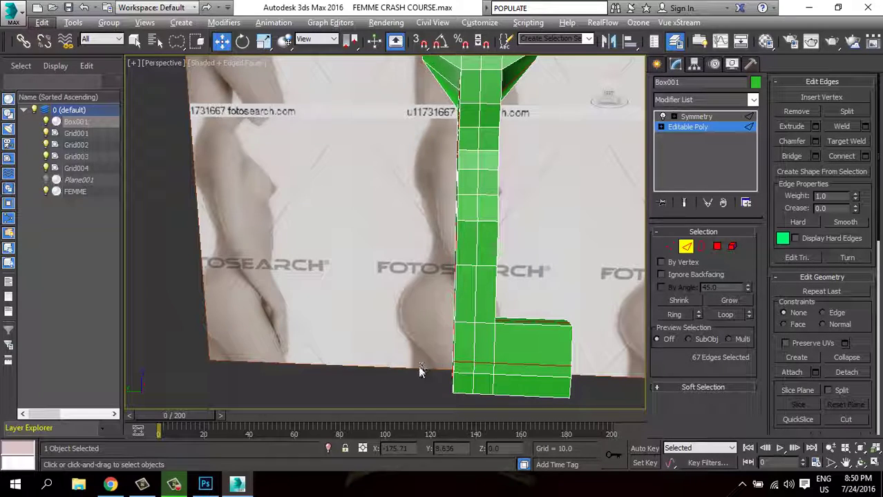
{"action": "double_click", "coordinate": [455, 364], "text": "alt"}
{"action": "middle_click_drag", "start_coordinate": [430, 365], "coordinate": [363, 337], "text": "alt"}
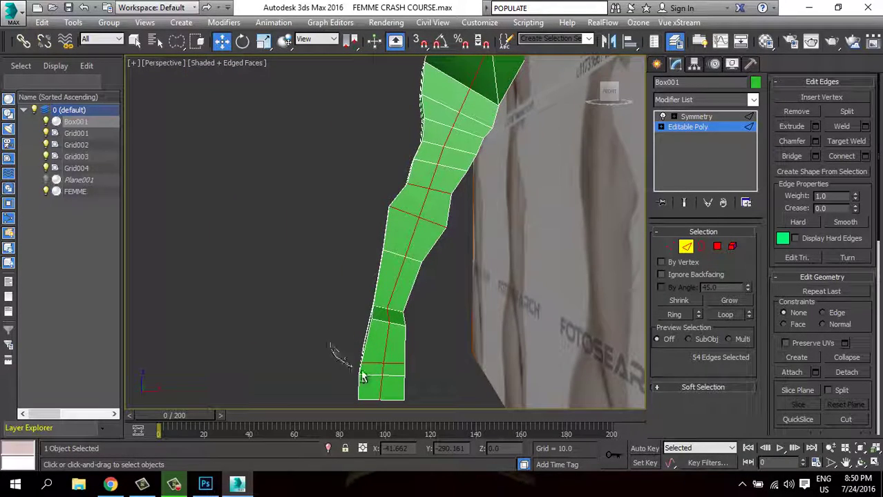
{"action": "key", "text": "q"}
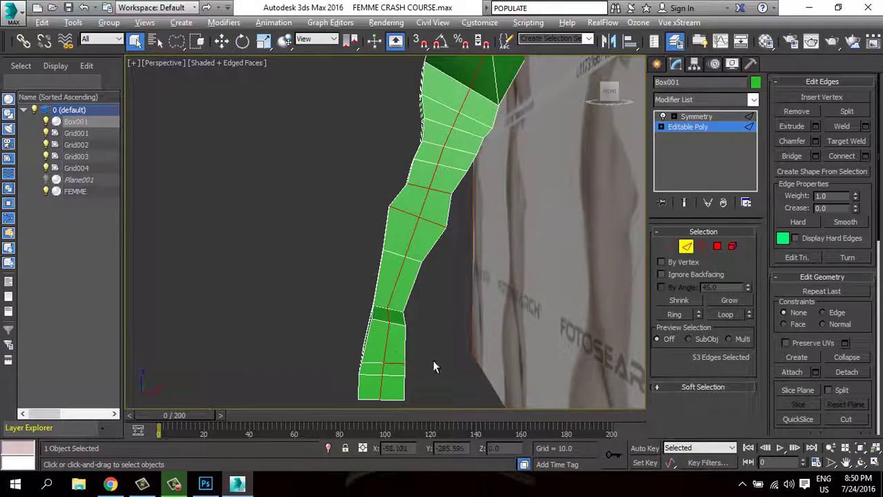
{"action": "left_click", "coordinate": [379, 305], "text": "alt"}
{"action": "middle_click_drag", "start_coordinate": [387, 304], "coordinate": [349, 274], "text": "alt"}
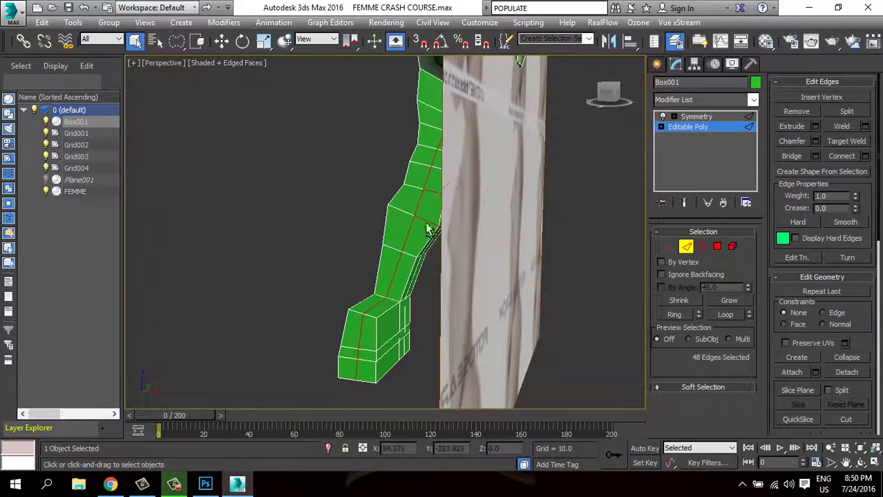
{"action": "mouse_move", "coordinate": [429, 259]}
{"action": "middle_mouse_down", "text": "alt"}
{"action": "mouse_move", "coordinate": [493, 290]}
{"action": "mouse_move", "coordinate": [572, 296]}
{"action": "mouse_move", "coordinate": [485, 337]}
{"action": "middle_mouse_up", "text": "alt"}
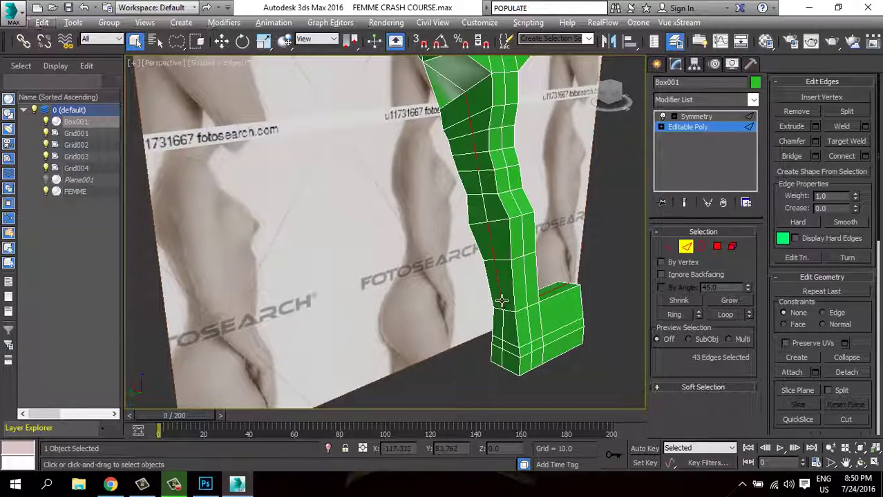
{"action": "mouse_move", "coordinate": [498, 276]}
{"action": "middle_mouse_down", "text": "alt"}
{"action": "mouse_move", "coordinate": [469, 279]}
{"action": "mouse_move", "coordinate": [445, 267]}
{"action": "mouse_move", "coordinate": [561, 240]}
{"action": "mouse_move", "coordinate": [347, 240]}
{"action": "mouse_move", "coordinate": [380, 192]}
{"action": "middle_mouse_up", "text": "alt"}
Move the selected side edges of the leg outward.
{"action": "left_click", "coordinate": [221, 41]}
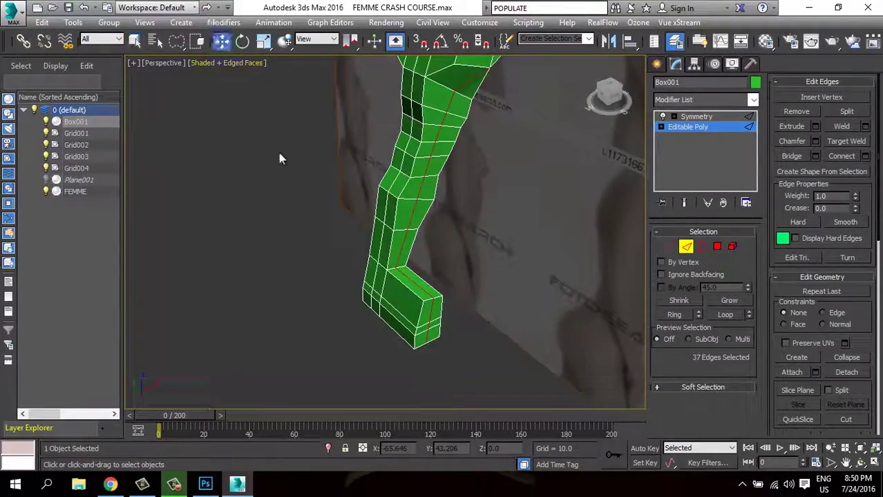
{"action": "mouse_move", "coordinate": [279, 153]}
{"action": "middle_mouse_down", "text": "alt"}
{"action": "mouse_move", "coordinate": [351, 173]}
{"action": "mouse_move", "coordinate": [361, 165]}
{"action": "middle_mouse_up", "text": "alt"}
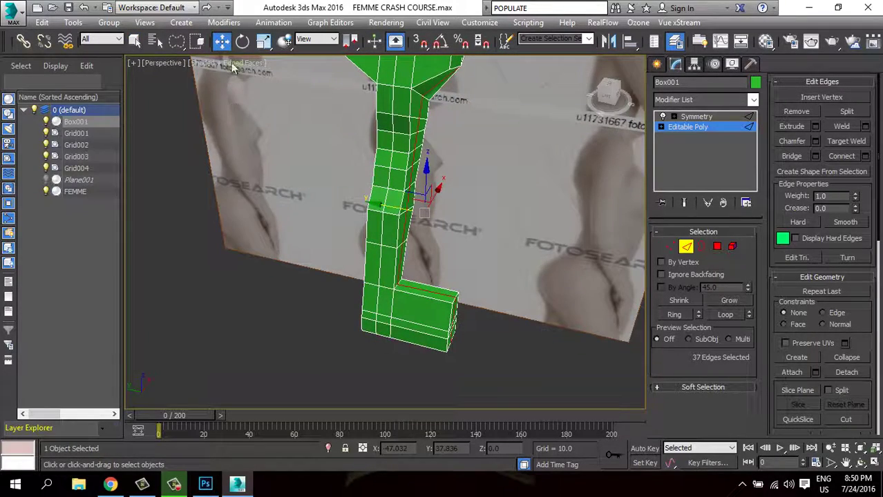
{"action": "left_click_drag", "start_coordinate": [395, 207], "coordinate": [415, 213]}
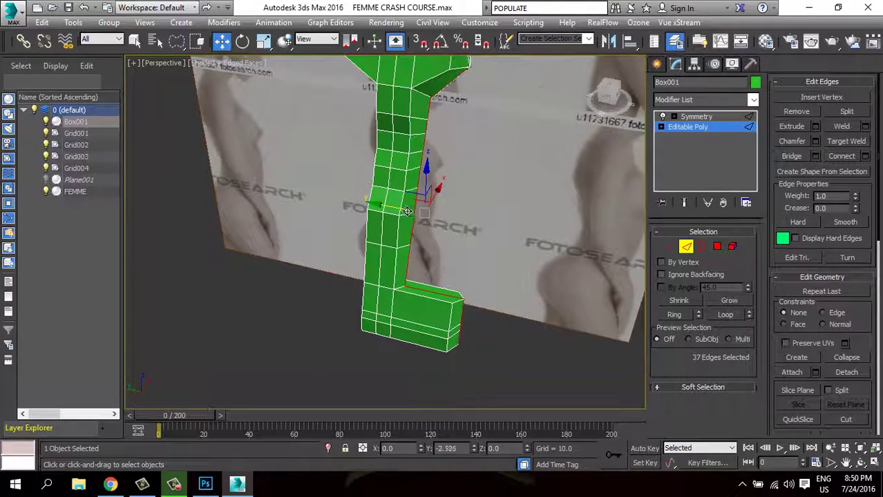
{"action": "mouse_move", "coordinate": [414, 213]}
{"action": "middle_mouse_down", "text": "alt"}
{"action": "mouse_move", "coordinate": [455, 251]}
{"action": "mouse_move", "coordinate": [498, 246]}
{"action": "middle_mouse_up", "text": "alt"}
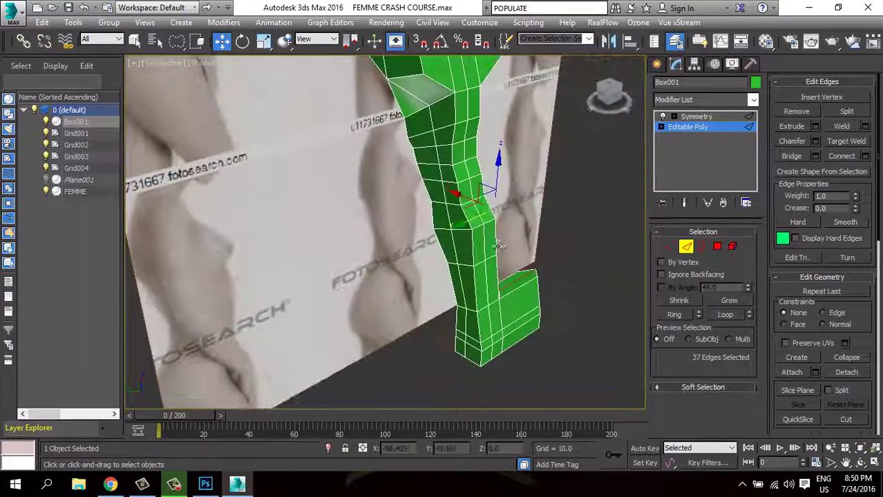
Select an upper-leg edge loop, then deselect its foot and lower-leg edges.
{"action": "left_click", "coordinate": [433, 127]}
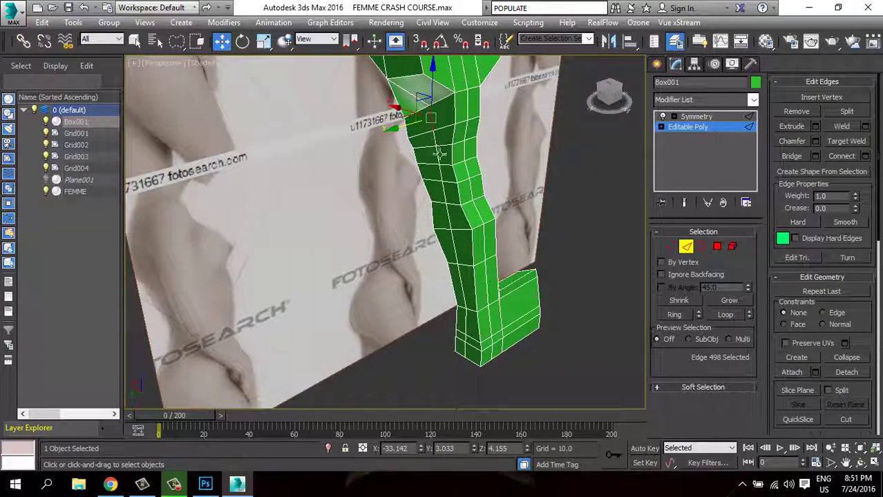
{"action": "left_click", "coordinate": [725, 315]}
{"action": "middle_click_drag", "start_coordinate": [556, 313], "coordinate": [414, 304], "text": "alt"}
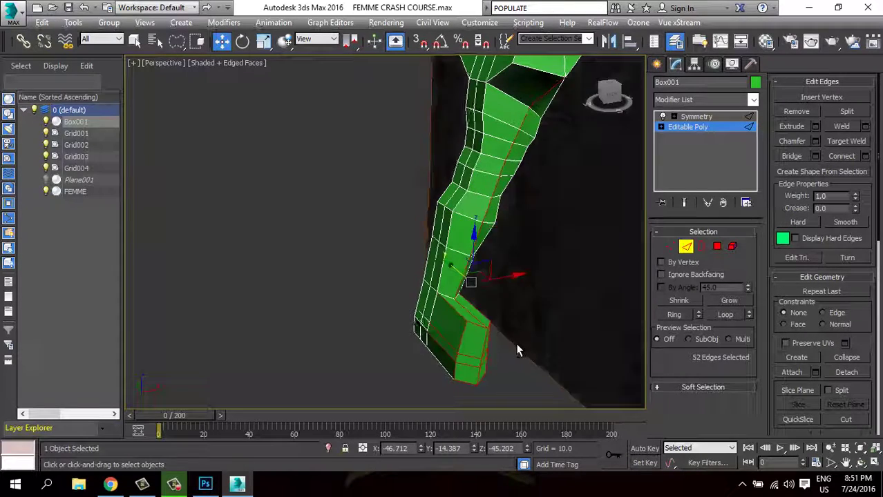
{"action": "middle_click_drag", "start_coordinate": [511, 345], "coordinate": [501, 368], "text": "alt"}
{"action": "left_click_drag", "start_coordinate": [449, 359], "coordinate": [501, 347], "text": "alt"}
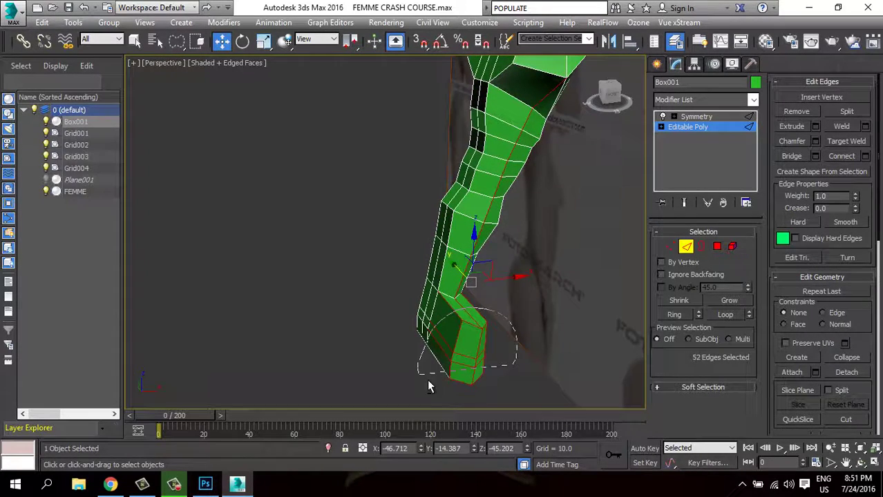
{"action": "left_click", "coordinate": [461, 279], "text": "alt"}
{"action": "left_click", "coordinate": [476, 235], "text": "alt"}
{"action": "left_click", "coordinate": [487, 209], "text": "alt"}
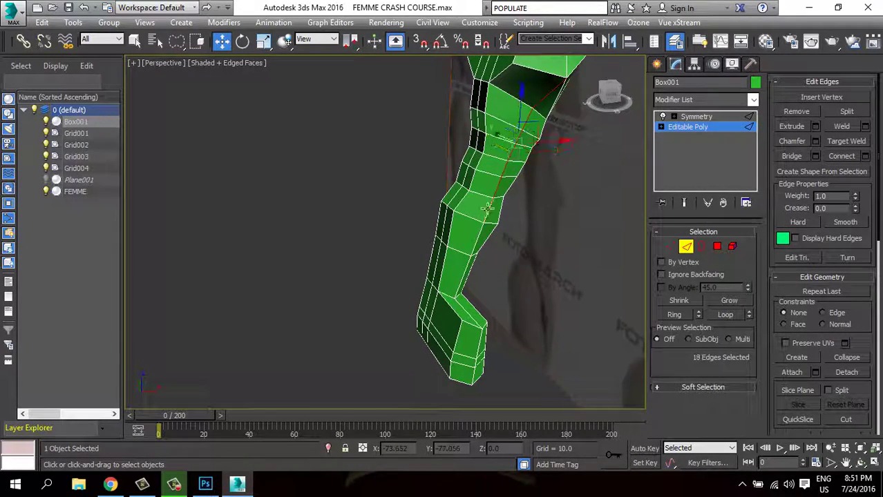
{"action": "left_click", "coordinate": [503, 166], "text": "alt"}
{"action": "left_click", "coordinate": [512, 154], "text": "alt"}
{"action": "left_click", "coordinate": [520, 131], "text": "alt"}
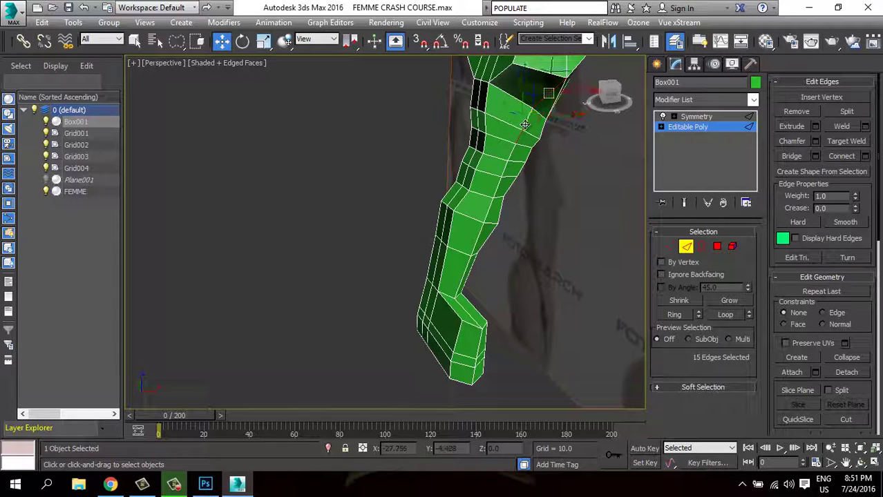
{"action": "left_click", "coordinate": [518, 140], "text": "alt"}
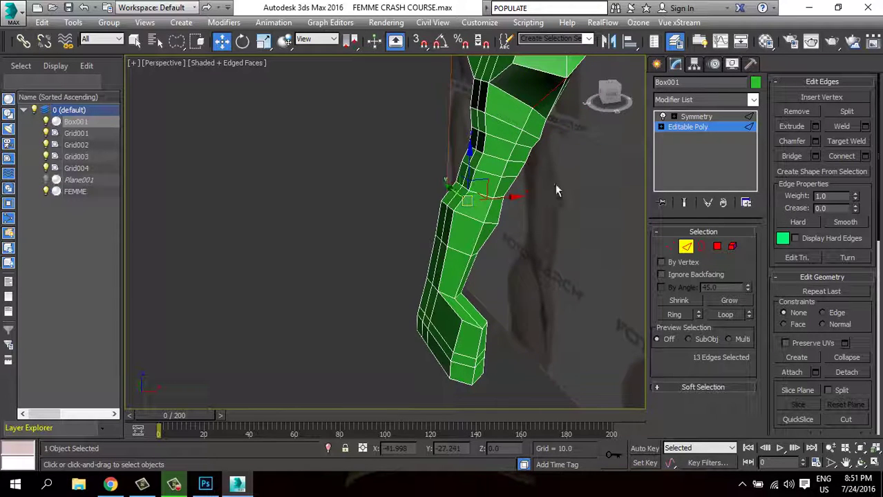
{"action": "left_click", "coordinate": [538, 102], "text": "alt"}
{"action": "mouse_move", "coordinate": [432, 207]}
{"action": "middle_mouse_down", "text": "alt"}
{"action": "mouse_move", "coordinate": [573, 220]}
{"action": "mouse_move", "coordinate": [310, 219]}
{"action": "middle_mouse_up", "text": "alt"}
Exit Edge mode back to object level.
{"action": "left_click", "coordinate": [685, 246]}
{"action": "mouse_move", "coordinate": [564, 243]}
{"action": "middle_mouse_down", "text": "alt"}
{"action": "mouse_move", "coordinate": [538, 252]}
{"action": "mouse_move", "coordinate": [524, 295]}
{"action": "mouse_move", "coordinate": [546, 283]}
{"action": "middle_mouse_up", "text": "alt"}
{"action": "mouse_move", "coordinate": [463, 277]}
{"action": "middle_mouse_down", "text": "alt"}
{"action": "mouse_move", "coordinate": [449, 305]}
{"action": "mouse_move", "coordinate": [542, 302]}
{"action": "mouse_move", "coordinate": [483, 325]}
{"action": "mouse_move", "coordinate": [481, 312]}
{"action": "mouse_move", "coordinate": [514, 290]}
{"action": "mouse_move", "coordinate": [497, 291]}
{"action": "middle_mouse_up", "text": "alt"}
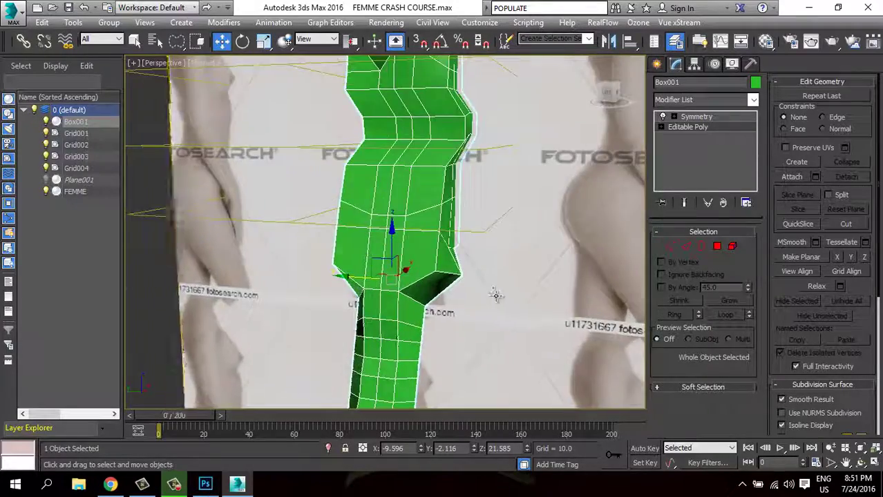
At Vertex level in Left view, select the row of waist vertices to taper inward.
{"action": "scroll", "coordinate": [496, 291], "scroll_direction": "up", "scroll_amount": 2}
{"action": "key", "text": "1"}
{"action": "left_click", "coordinate": [431, 268]}
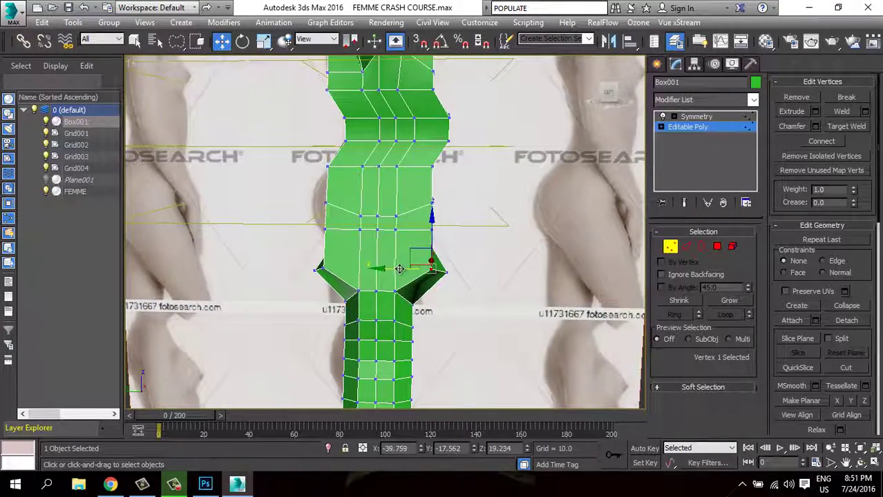
{"action": "key", "text": "l"}
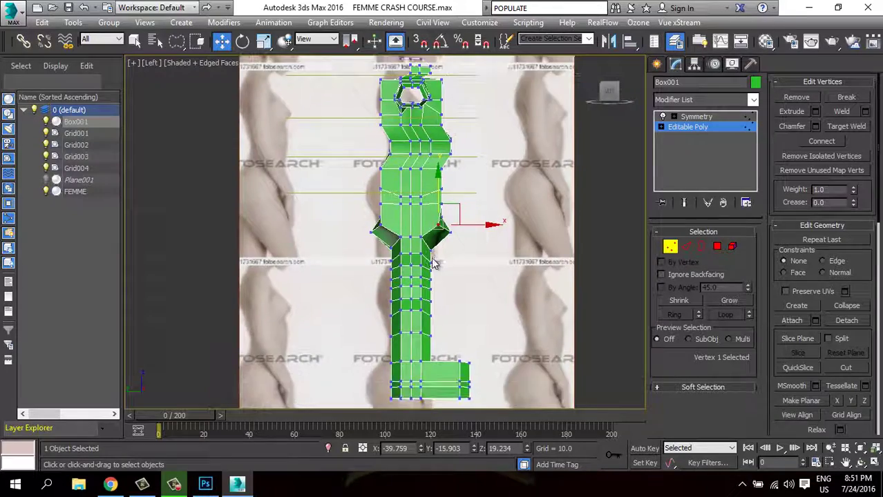
{"action": "scroll", "coordinate": [406, 279], "scroll_direction": "up", "scroll_amount": 2}
{"action": "scroll", "coordinate": [406, 280], "scroll_direction": "down", "scroll_amount": 2}
{"action": "scroll", "coordinate": [406, 280], "scroll_direction": "up", "scroll_amount": 2}
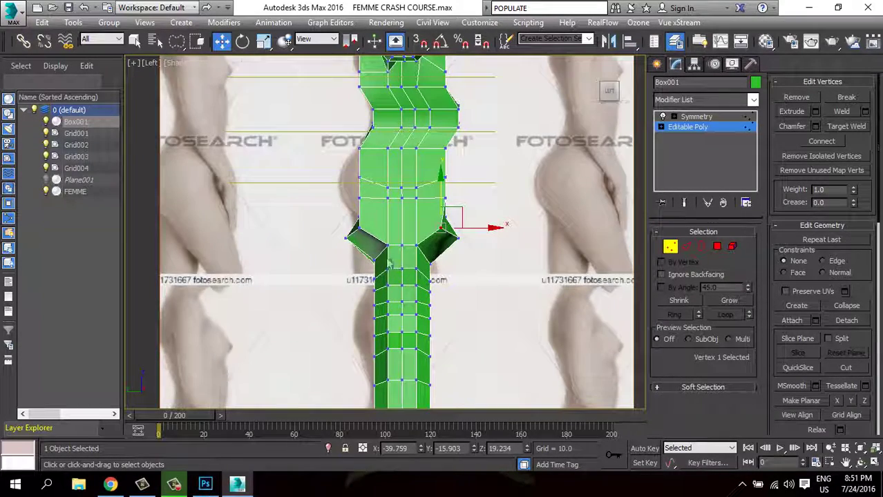
{"action": "middle_click_drag", "start_coordinate": [378, 166], "coordinate": [446, 271]}
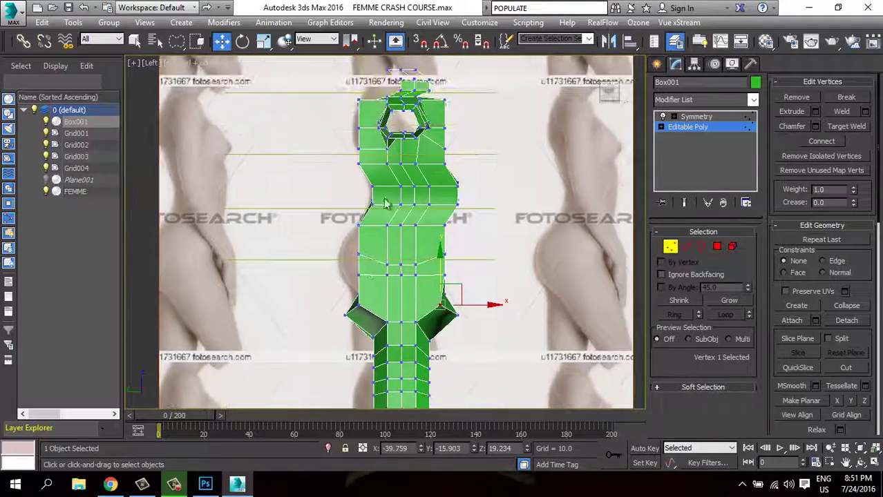
{"action": "scroll", "coordinate": [445, 272], "scroll_direction": "up", "scroll_amount": 2}
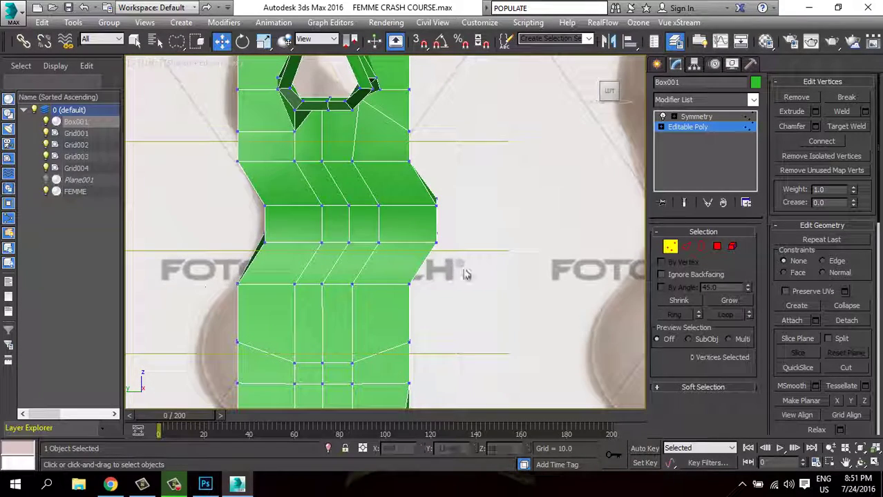
{"action": "mouse_move", "coordinate": [466, 217]}
{"action": "left_mouse_down"}
{"action": "mouse_move", "coordinate": [467, 224]}
{"action": "mouse_move", "coordinate": [444, 201]}
{"action": "left_mouse_up"}
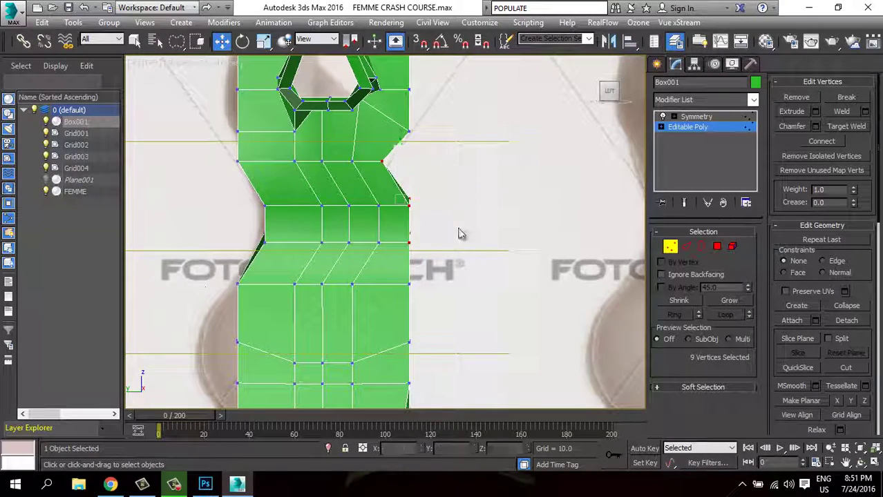
{"action": "left_click_drag", "start_coordinate": [460, 233], "coordinate": [404, 223]}
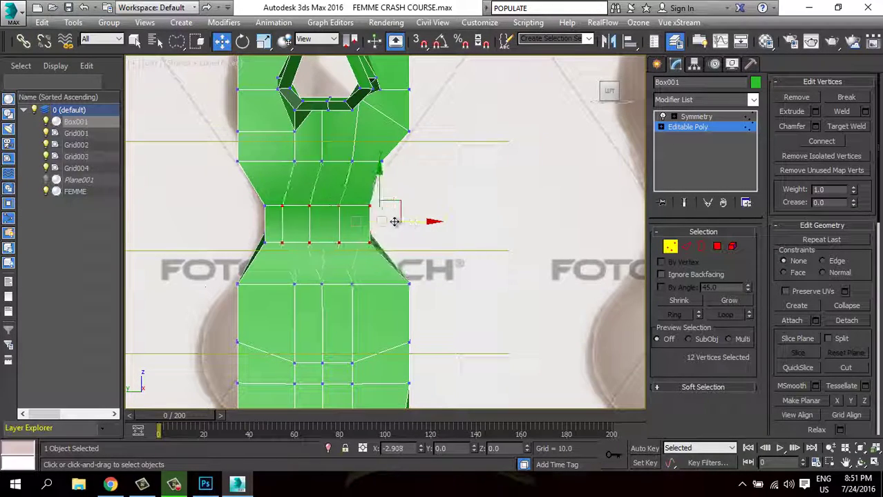
Turn on See-Through display for the Box001 body mesh.
{"action": "left_click", "coordinate": [668, 248]}
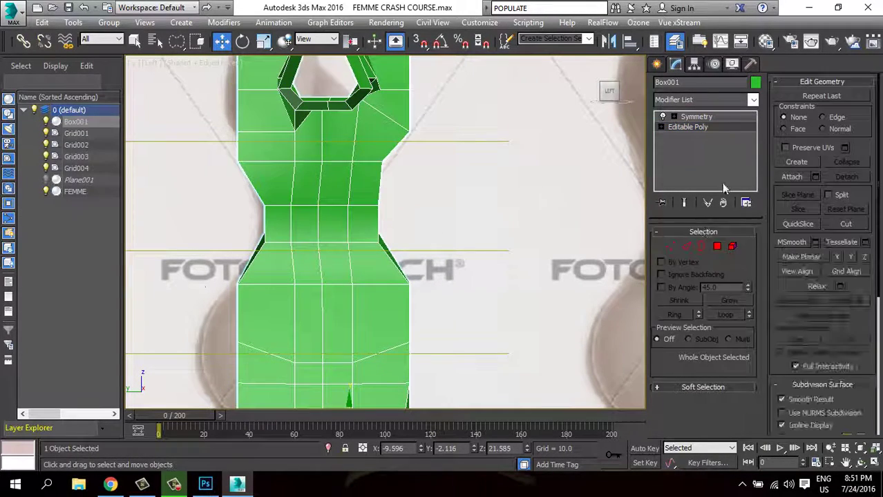
{"action": "left_click", "coordinate": [731, 64]}
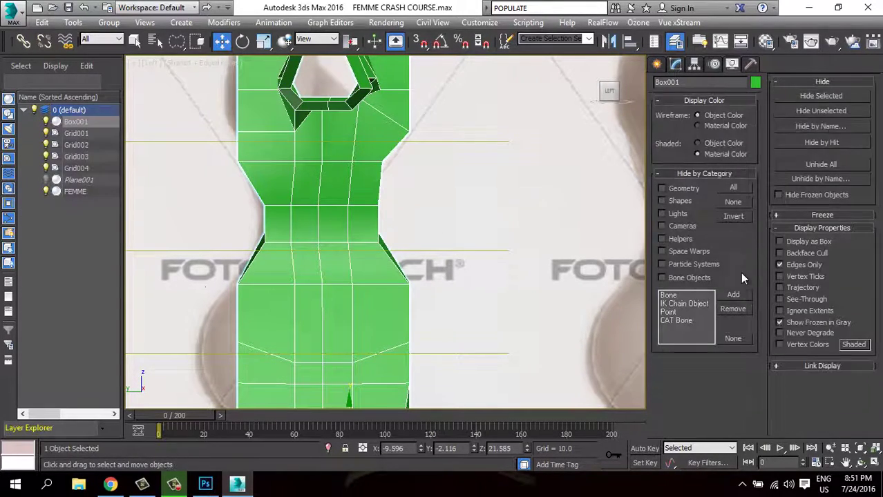
{"action": "left_click", "coordinate": [807, 300]}
{"action": "scroll", "coordinate": [542, 200], "scroll_direction": "down", "scroll_amount": 2}
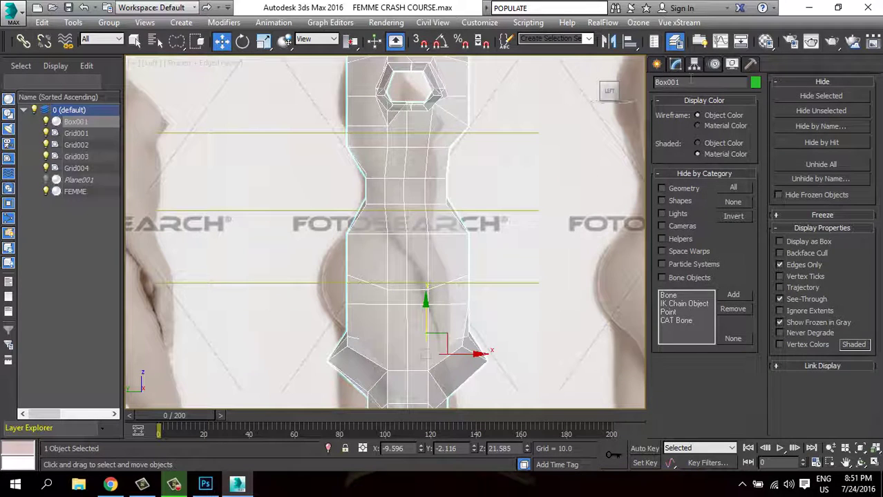
{"action": "left_click", "coordinate": [675, 64]}
At Vertex level, shift the hip-row and lower side vertices left toward the reference curve.
{"action": "left_click", "coordinate": [661, 128]}
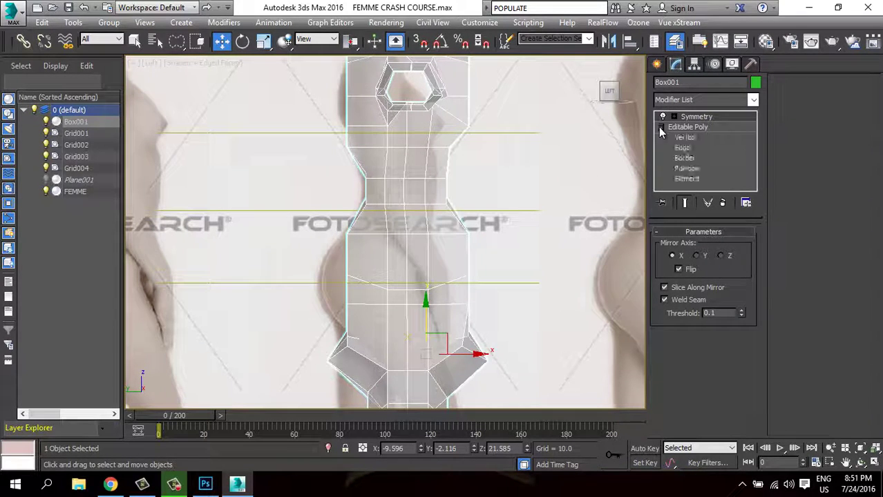
{"action": "left_click", "coordinate": [685, 137]}
{"action": "scroll", "coordinate": [477, 250], "scroll_direction": "up", "scroll_amount": 2}
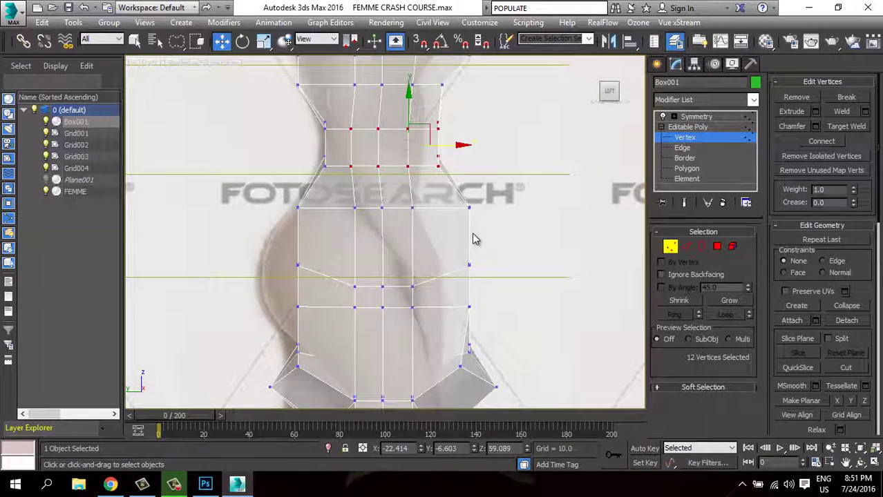
{"action": "scroll", "coordinate": [477, 249], "scroll_direction": "down", "scroll_amount": 3}
{"action": "scroll", "coordinate": [478, 246], "scroll_direction": "up", "scroll_amount": 3}
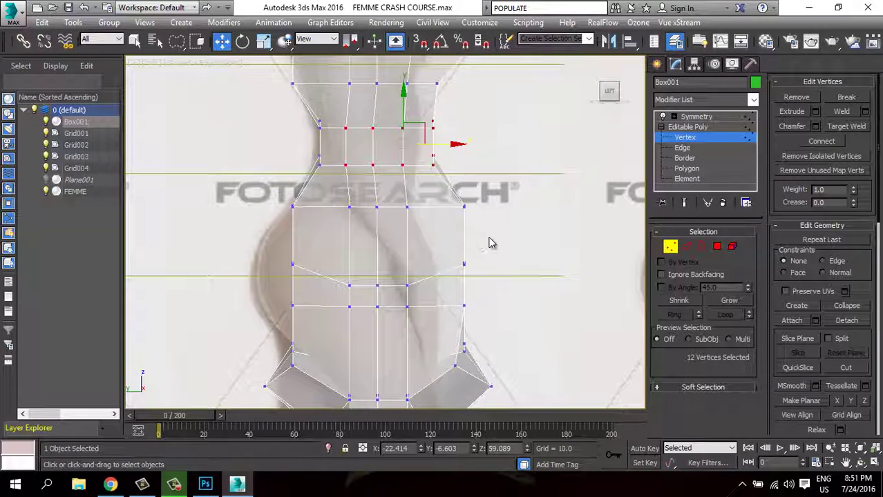
{"action": "left_click_drag", "start_coordinate": [426, 178], "coordinate": [428, 174]}
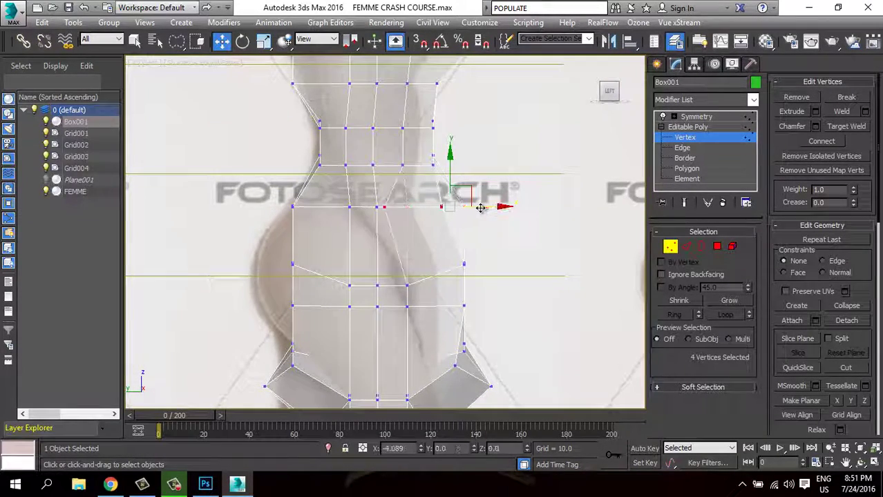
{"action": "left_click_drag", "start_coordinate": [480, 217], "coordinate": [461, 208], "text": "ctrl"}
{"action": "left_click", "coordinate": [356, 229]}
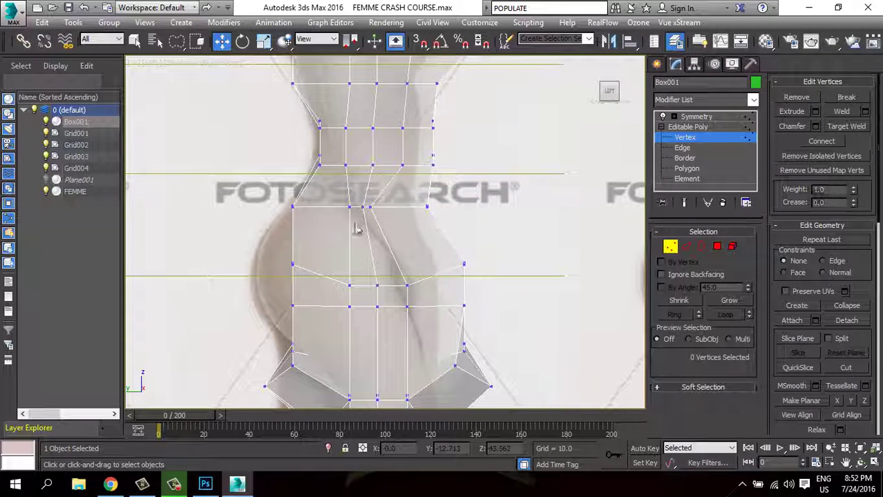
{"action": "mouse_move", "coordinate": [246, 195]}
{"action": "left_mouse_down"}
{"action": "mouse_move", "coordinate": [311, 215]}
{"action": "mouse_move", "coordinate": [317, 251]}
{"action": "mouse_move", "coordinate": [280, 233]}
{"action": "left_mouse_up"}
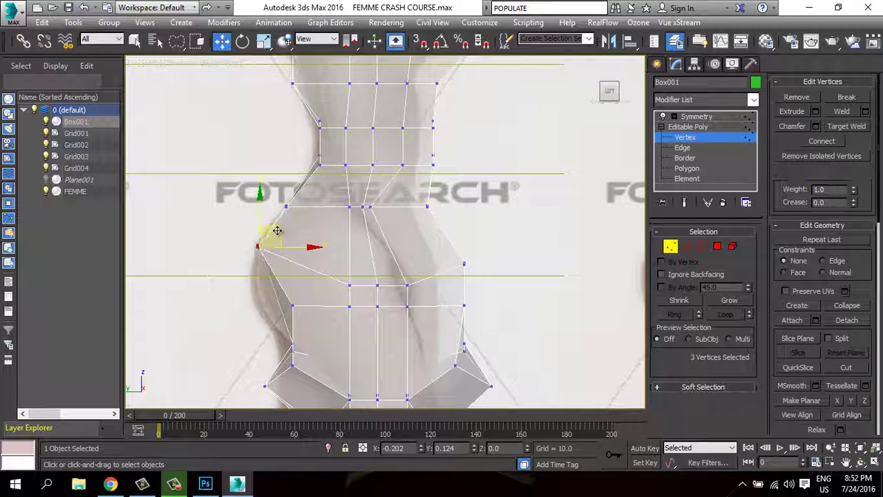
Select the single vertex at the hip edge and recenter the view on the torso.
{"action": "middle_click_drag", "start_coordinate": [265, 315], "coordinate": [282, 240]}
{"action": "left_click", "coordinate": [271, 213]}
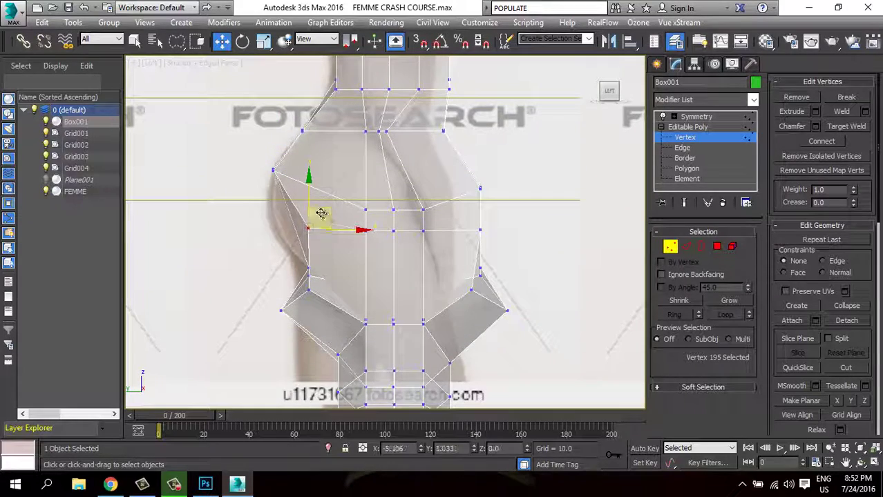
{"action": "scroll", "coordinate": [315, 227], "scroll_direction": "down", "scroll_amount": 1}
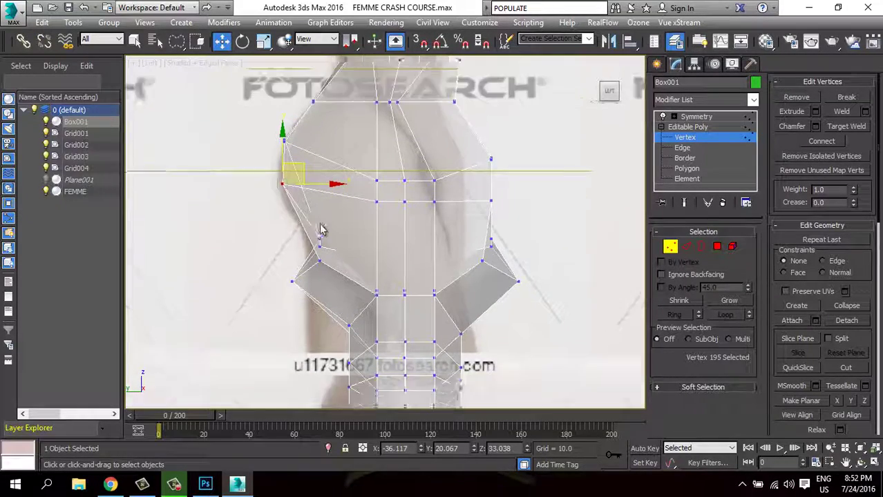
{"action": "scroll", "coordinate": [354, 208], "scroll_direction": "down", "scroll_amount": 1}
{"action": "scroll", "coordinate": [373, 242], "scroll_direction": "down", "scroll_amount": 2}
{"action": "scroll", "coordinate": [382, 285], "scroll_direction": "down", "scroll_amount": 1}
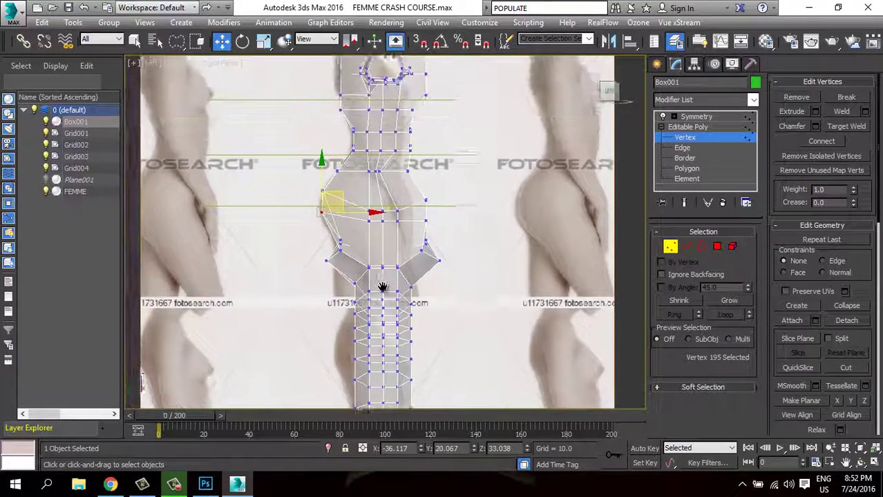
{"action": "scroll", "coordinate": [414, 280], "scroll_direction": "down", "scroll_amount": 2}
{"action": "scroll", "coordinate": [442, 276], "scroll_direction": "down", "scroll_amount": 1}
{"action": "scroll", "coordinate": [428, 273], "scroll_direction": "up", "scroll_amount": 2}
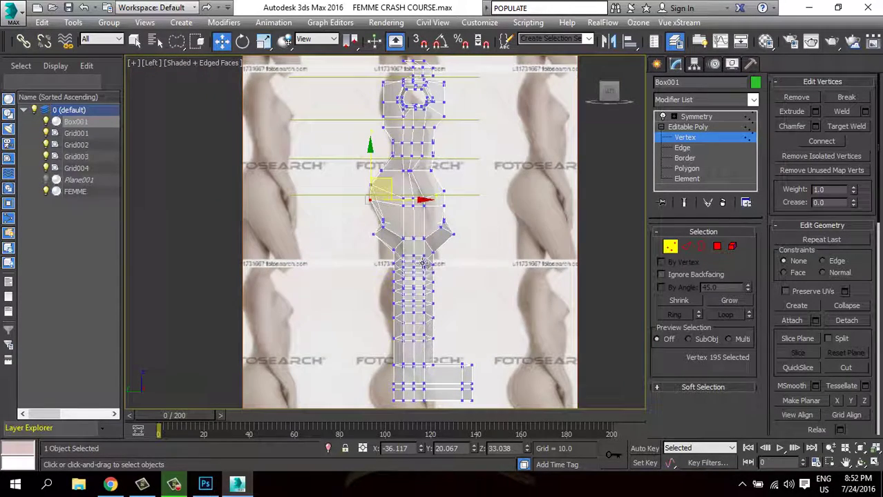
{"action": "mouse_move", "coordinate": [415, 257]}
{"action": "middle_mouse_down"}
{"action": "mouse_move", "coordinate": [399, 280]}
{"action": "mouse_move", "coordinate": [399, 314]}
{"action": "middle_mouse_up"}
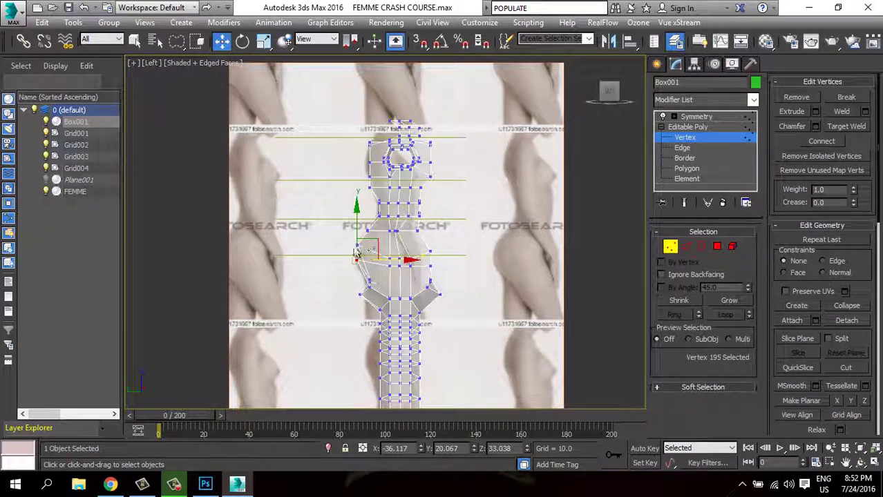
{"action": "scroll", "coordinate": [375, 255], "scroll_direction": "up", "scroll_amount": 2}
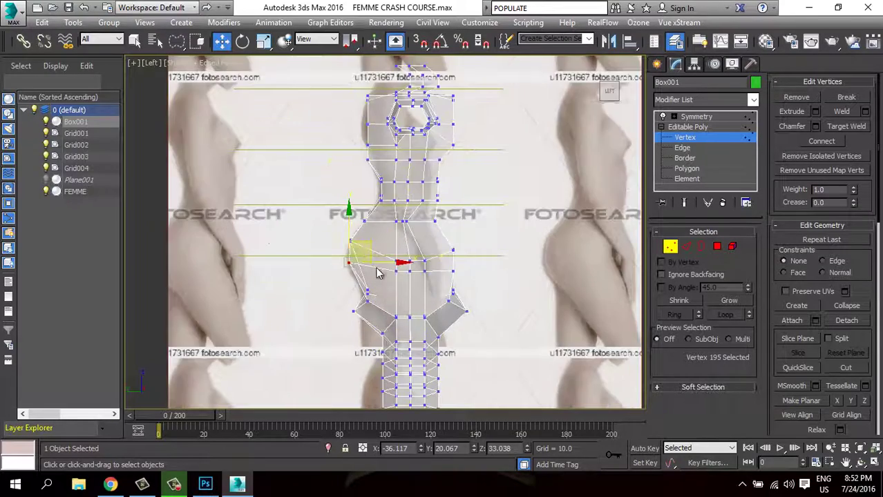
{"action": "scroll", "coordinate": [383, 246], "scroll_direction": "up", "scroll_amount": 2}
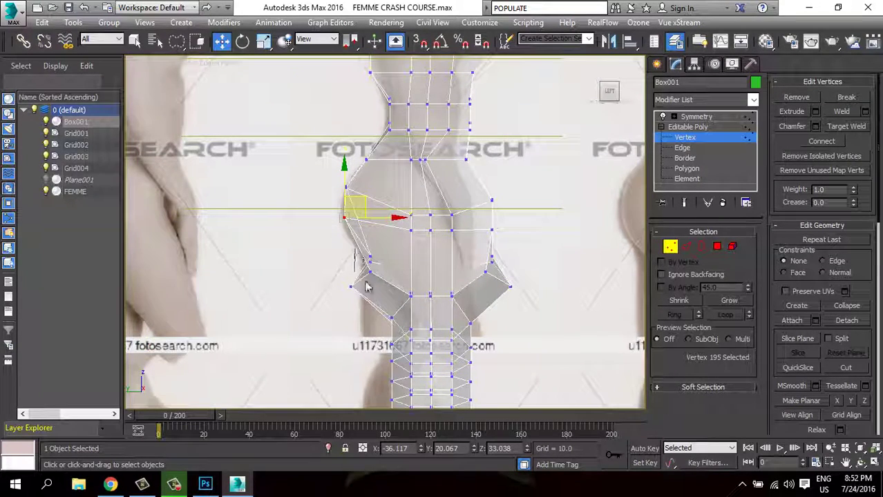
Region-select the vertices along the hip's side and near the hip crease.
{"action": "left_click_drag", "start_coordinate": [366, 287], "coordinate": [381, 235]}
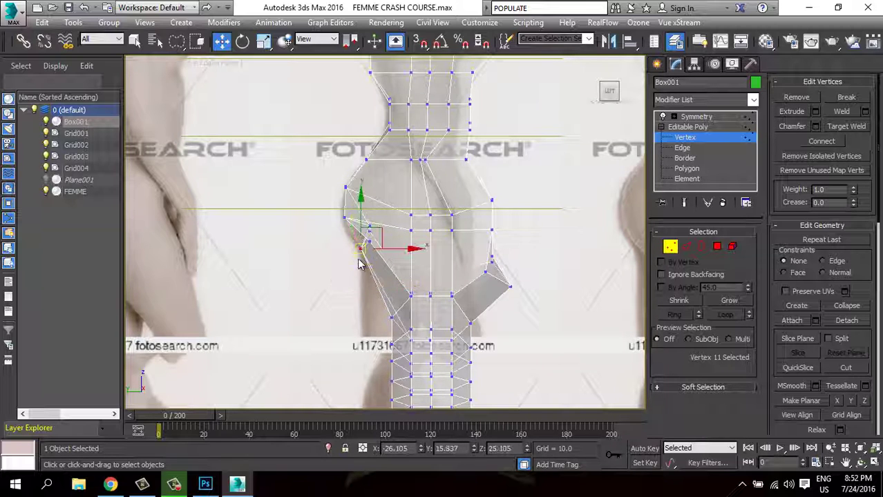
{"action": "scroll", "coordinate": [374, 247], "scroll_direction": "up", "scroll_amount": 4}
{"action": "scroll", "coordinate": [390, 249], "scroll_direction": "up", "scroll_amount": 2}
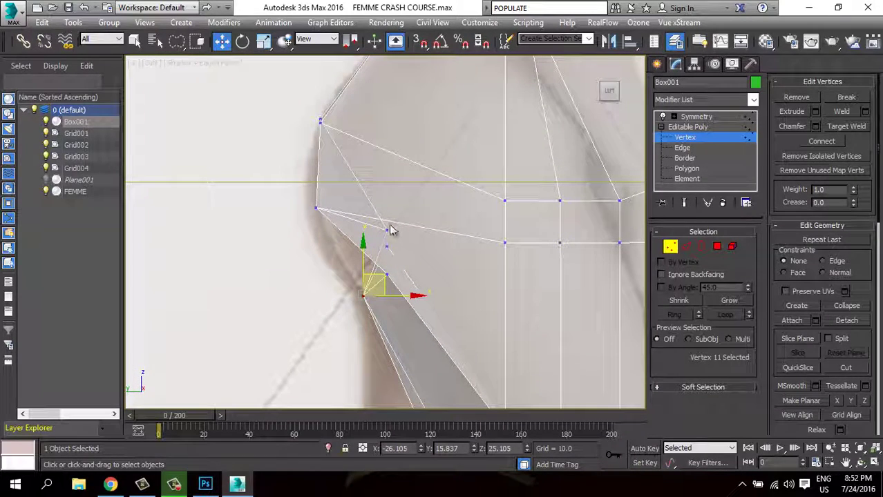
{"action": "mouse_move", "coordinate": [391, 230]}
{"action": "left_mouse_down"}
{"action": "mouse_move", "coordinate": [407, 245]}
{"action": "mouse_move", "coordinate": [359, 218]}
{"action": "left_mouse_up"}
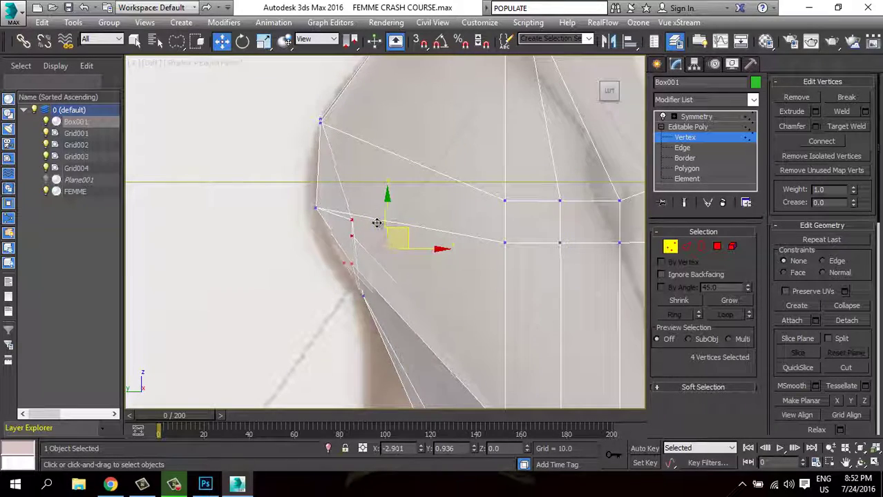
{"action": "scroll", "coordinate": [414, 332], "scroll_direction": "down", "scroll_amount": 3}
{"action": "scroll", "coordinate": [387, 249], "scroll_direction": "up", "scroll_amount": 2}
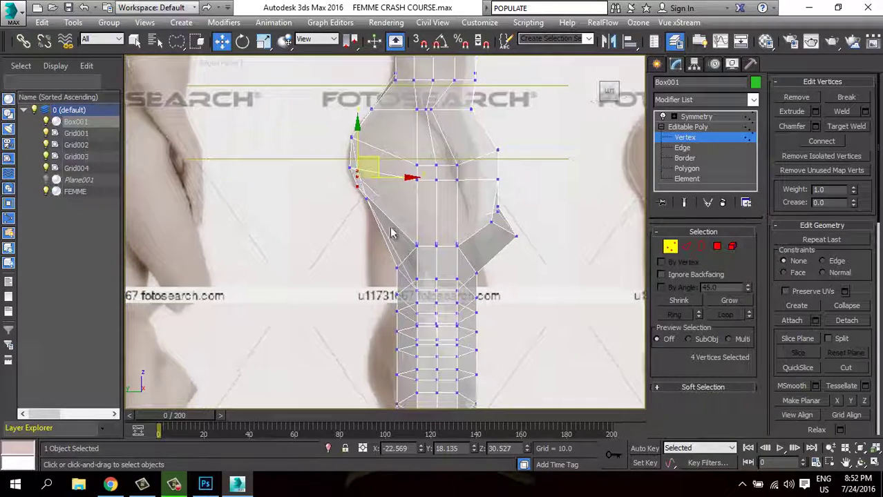
{"action": "scroll", "coordinate": [378, 228], "scroll_direction": "down", "scroll_amount": 1}
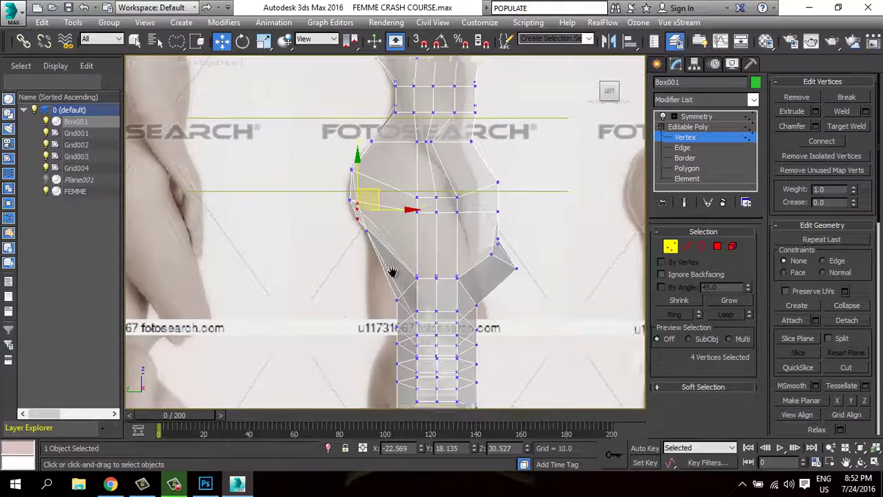
{"action": "scroll", "coordinate": [380, 270], "scroll_direction": "up", "scroll_amount": 3}
Pull the thigh-side and lower thigh vertices outward along X, then show the Display panel.
{"action": "mouse_move", "coordinate": [407, 167]}
{"action": "left_mouse_down"}
{"action": "mouse_move", "coordinate": [391, 201]}
{"action": "mouse_move", "coordinate": [358, 202]}
{"action": "mouse_move", "coordinate": [387, 200]}
{"action": "left_mouse_up"}
{"action": "middle_click_drag", "start_coordinate": [377, 280], "coordinate": [361, 231]}
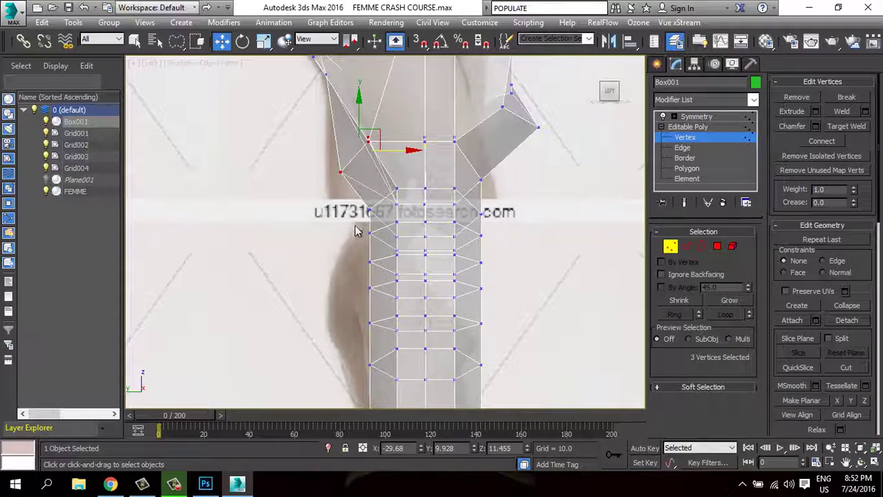
{"action": "scroll", "coordinate": [345, 232], "scroll_direction": "up", "scroll_amount": 2}
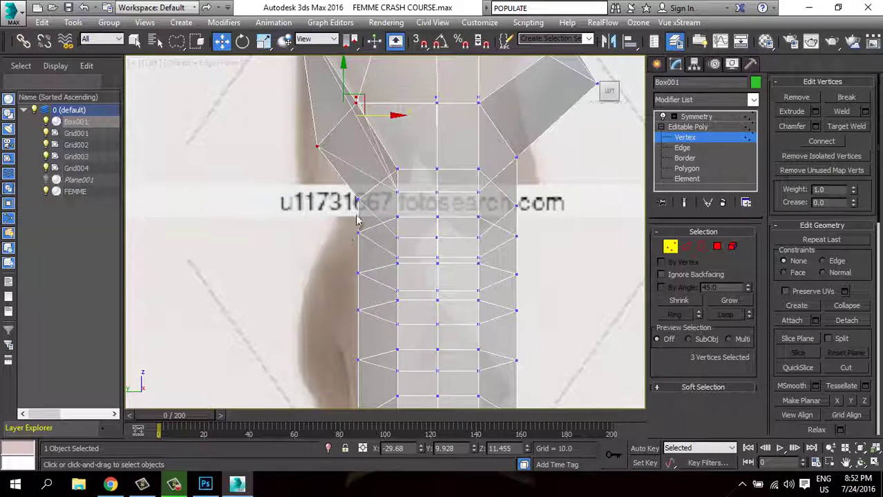
{"action": "left_click_drag", "start_coordinate": [371, 190], "coordinate": [361, 218]}
{"action": "scroll", "coordinate": [366, 276], "scroll_direction": "down", "scroll_amount": 2}
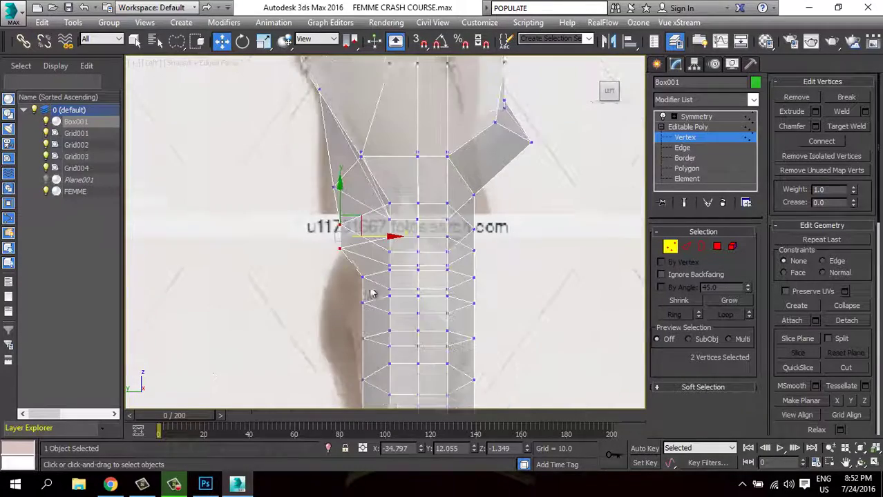
{"action": "scroll", "coordinate": [373, 293], "scroll_direction": "down", "scroll_amount": 3}
{"action": "mouse_move", "coordinate": [380, 300]}
{"action": "middle_mouse_down"}
{"action": "mouse_move", "coordinate": [385, 240]}
{"action": "mouse_move", "coordinate": [397, 310]}
{"action": "mouse_move", "coordinate": [375, 256]}
{"action": "mouse_move", "coordinate": [285, 245]}
{"action": "middle_mouse_up"}
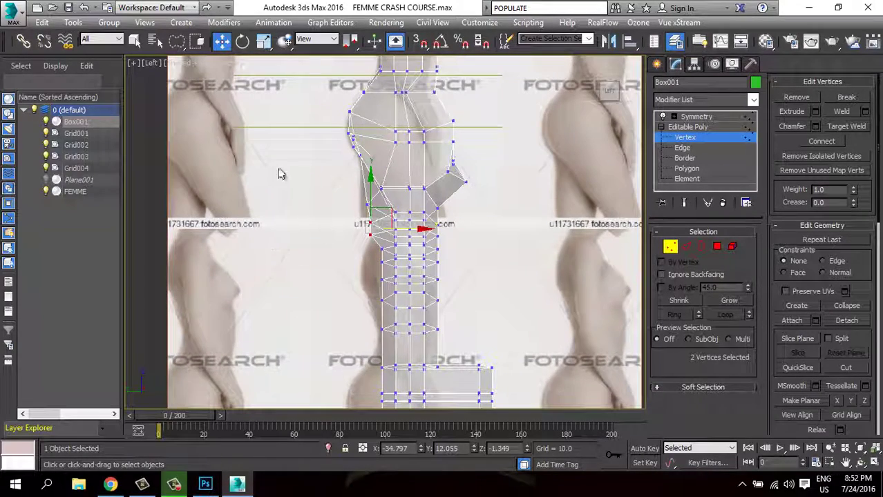
{"action": "left_click", "coordinate": [732, 64]}
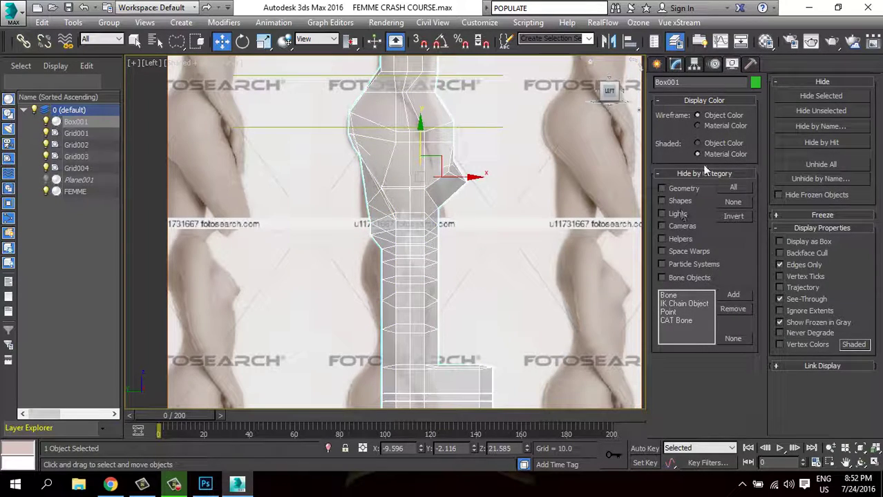
Display the mesh in its object colour and resume Vertex editing in the modifier stack.
{"action": "left_click", "coordinate": [715, 145]}
{"action": "scroll", "coordinate": [477, 220], "scroll_direction": "up", "scroll_amount": 3}
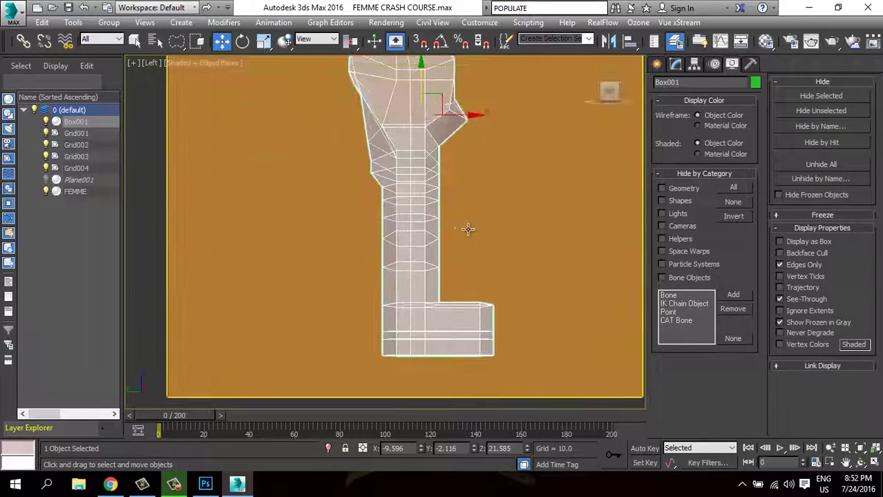
{"action": "left_click", "coordinate": [676, 64]}
{"action": "left_click", "coordinate": [685, 138]}
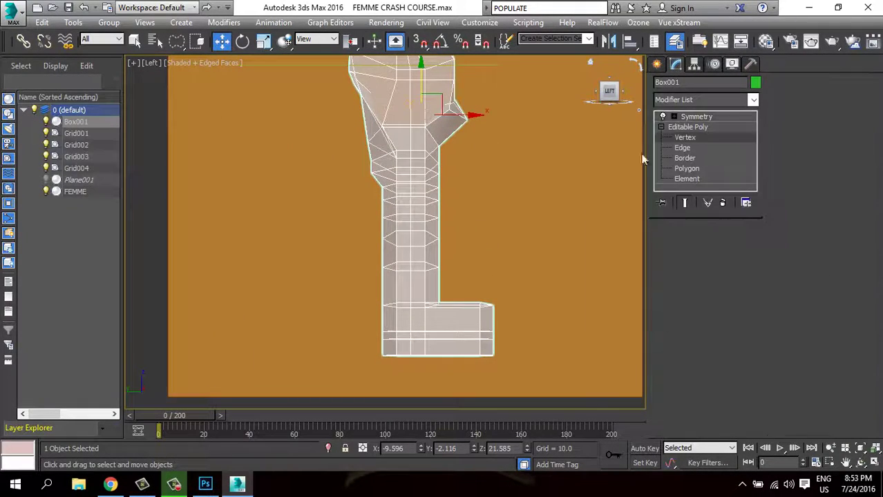
{"action": "scroll", "coordinate": [379, 159], "scroll_direction": "up", "scroll_amount": 3}
Recenter the Left viewport on the leg and move the two side vertices lower.
{"action": "middle_click_drag", "start_coordinate": [382, 170], "coordinate": [380, 129]}
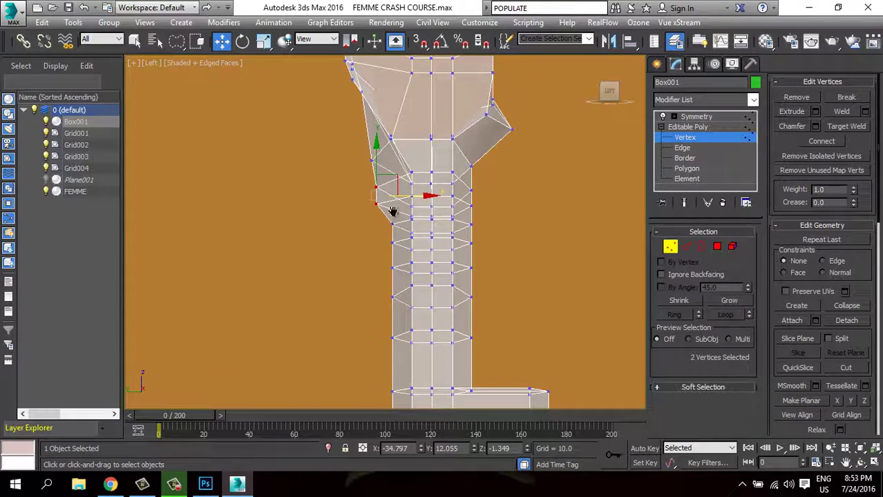
{"action": "middle_click_drag", "start_coordinate": [469, 284], "coordinate": [442, 260]}
{"action": "scroll", "coordinate": [442, 260], "scroll_direction": "down", "scroll_amount": 1}
{"action": "scroll", "coordinate": [442, 260], "scroll_direction": "up", "scroll_amount": 1}
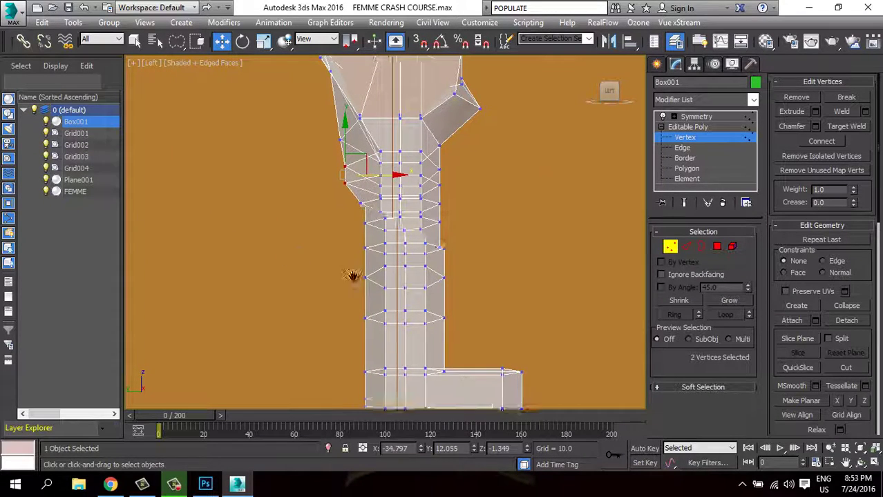
{"action": "scroll", "coordinate": [357, 282], "scroll_direction": "down", "scroll_amount": 2}
{"action": "scroll", "coordinate": [387, 279], "scroll_direction": "up", "scroll_amount": 2}
{"action": "scroll", "coordinate": [392, 266], "scroll_direction": "up", "scroll_amount": 2}
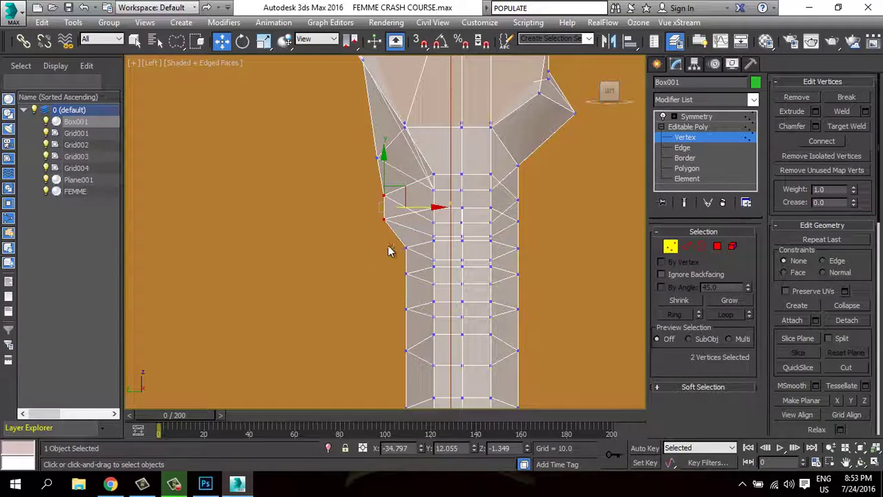
{"action": "left_click_drag", "start_coordinate": [366, 254], "coordinate": [399, 287]}
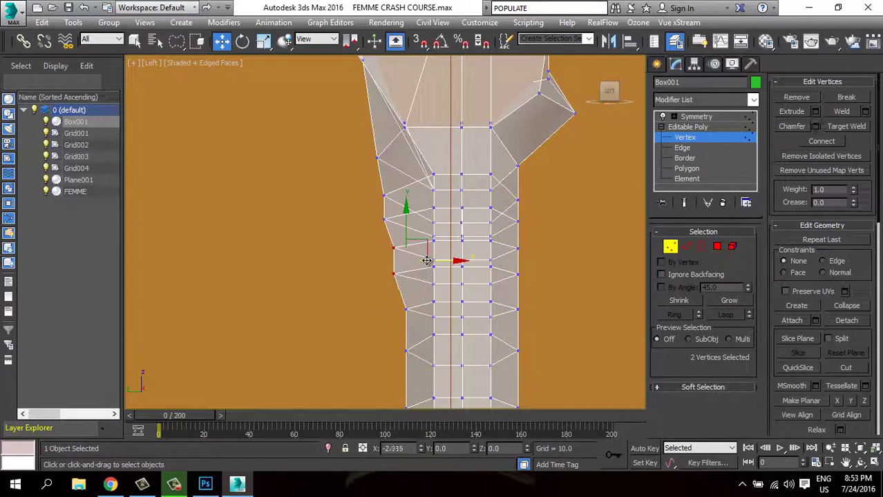
Select the leg-side vertices, then the three vertices just above the foot block.
{"action": "scroll", "coordinate": [399, 287], "scroll_direction": "down", "scroll_amount": 1}
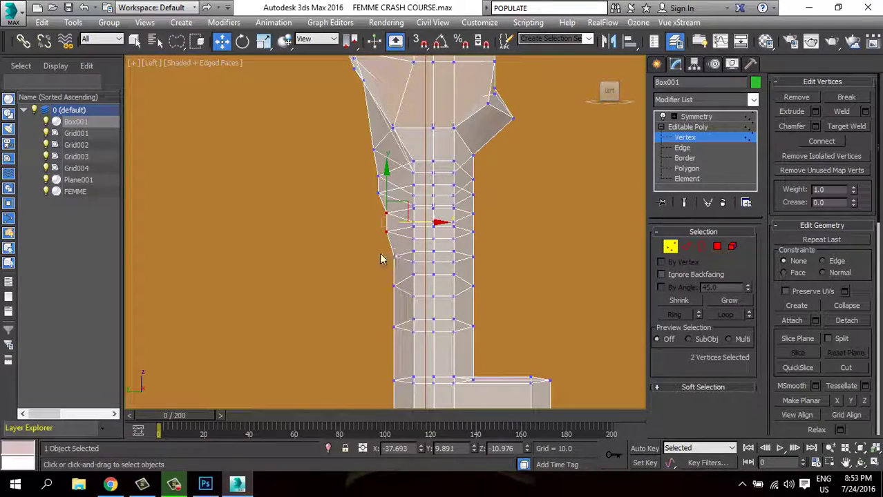
{"action": "mouse_move", "coordinate": [410, 271]}
{"action": "left_mouse_down"}
{"action": "mouse_move", "coordinate": [423, 260]}
{"action": "mouse_move", "coordinate": [460, 257]}
{"action": "left_mouse_up"}
{"action": "left_click", "coordinate": [391, 232]}
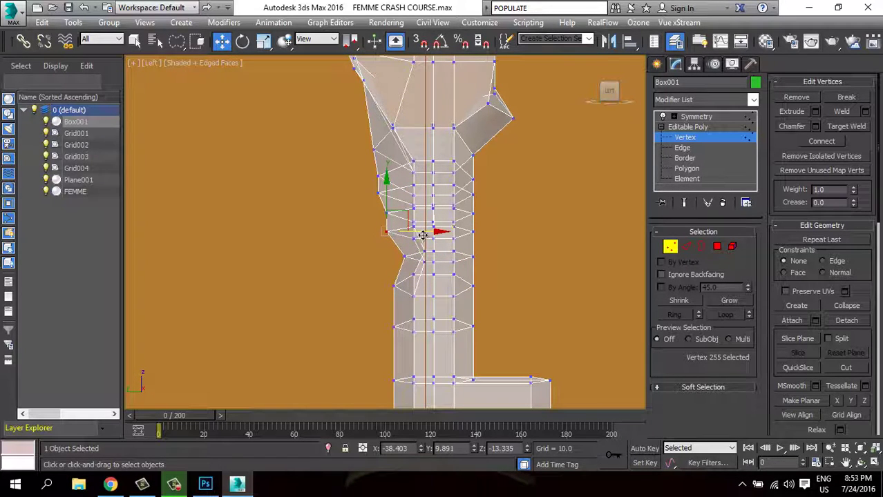
{"action": "middle_click_drag", "start_coordinate": [380, 324], "coordinate": [359, 248]}
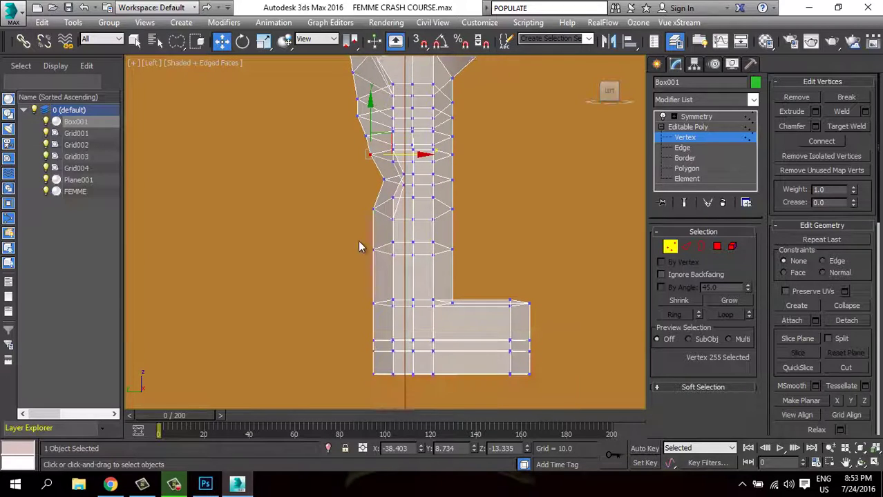
{"action": "mouse_move", "coordinate": [366, 296]}
{"action": "left_mouse_down"}
{"action": "mouse_move", "coordinate": [408, 316]}
{"action": "mouse_move", "coordinate": [368, 300]}
{"action": "mouse_move", "coordinate": [418, 307]}
{"action": "left_mouse_up"}
Shift the back foot vertices slightly right, lower the foot's front top corner, and exit Vertex level.
{"action": "left_click", "coordinate": [356, 327]}
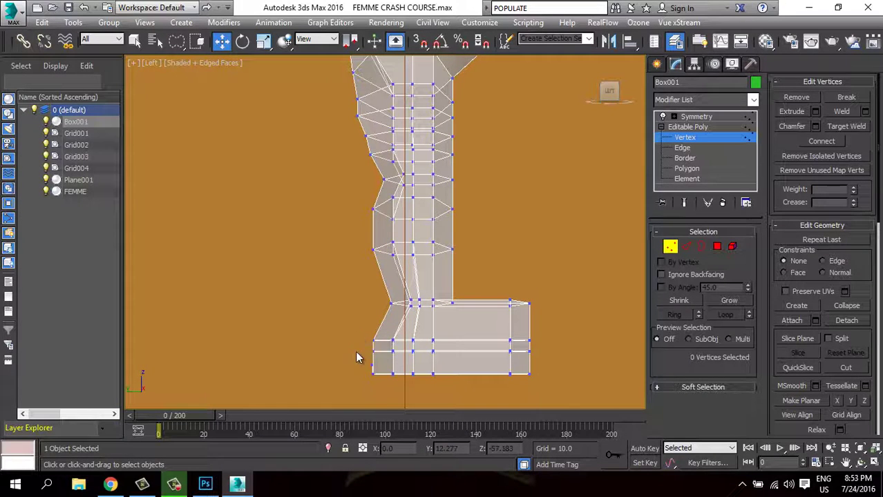
{"action": "left_click_drag", "start_coordinate": [341, 345], "coordinate": [335, 320]}
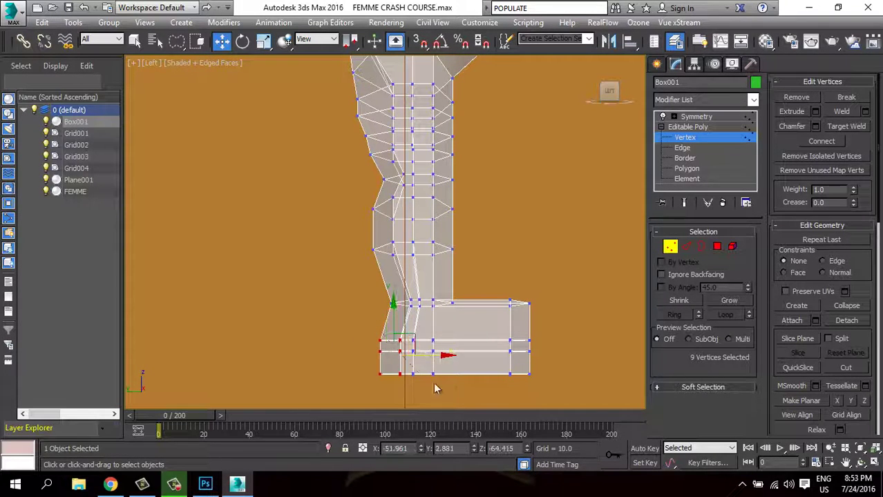
{"action": "left_click_drag", "start_coordinate": [423, 343], "coordinate": [437, 343]}
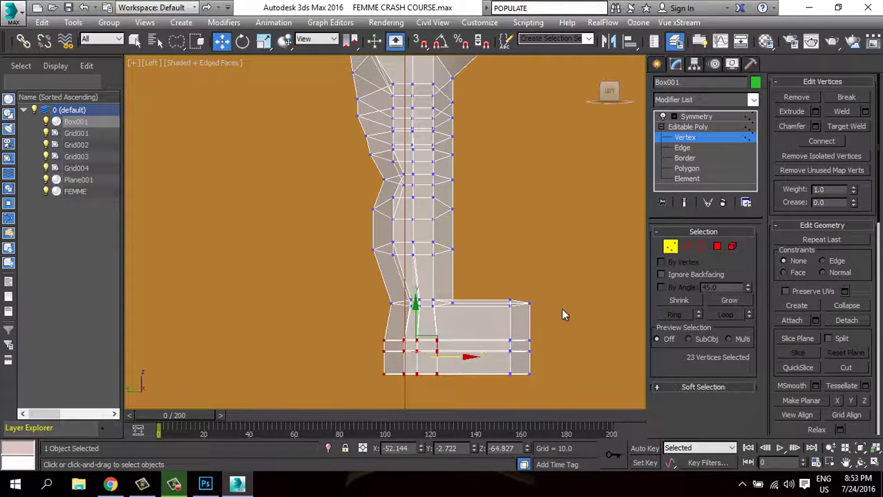
{"action": "mouse_move", "coordinate": [529, 288]}
{"action": "left_mouse_down"}
{"action": "mouse_move", "coordinate": [502, 313]}
{"action": "mouse_move", "coordinate": [524, 328]}
{"action": "left_mouse_up"}
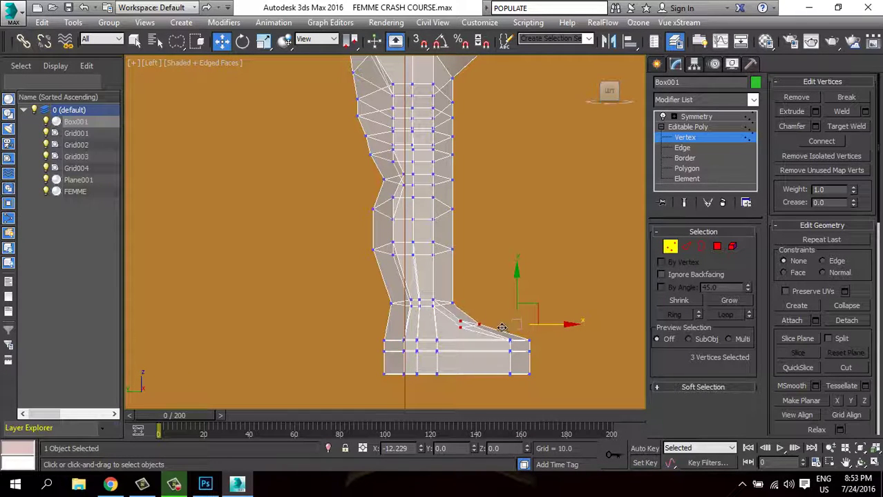
{"action": "scroll", "coordinate": [482, 243], "scroll_direction": "down", "scroll_amount": 2}
{"action": "scroll", "coordinate": [477, 270], "scroll_direction": "up", "scroll_amount": 2}
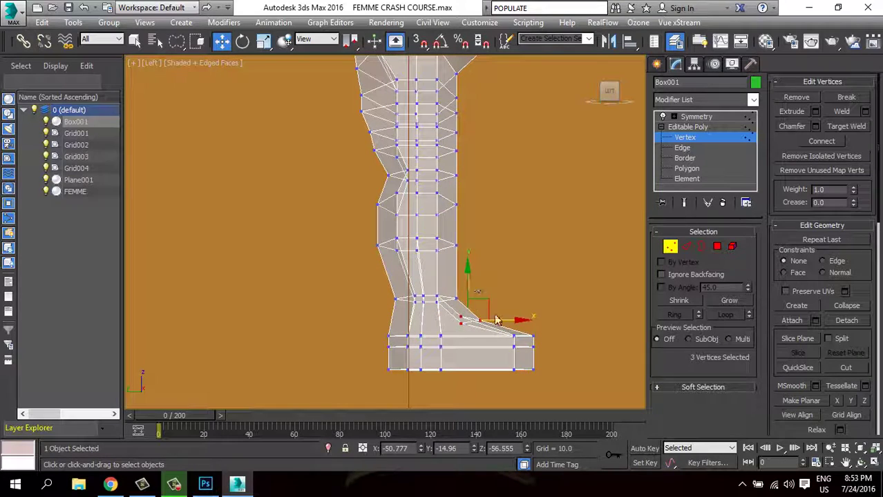
{"action": "left_click", "coordinate": [719, 127]}
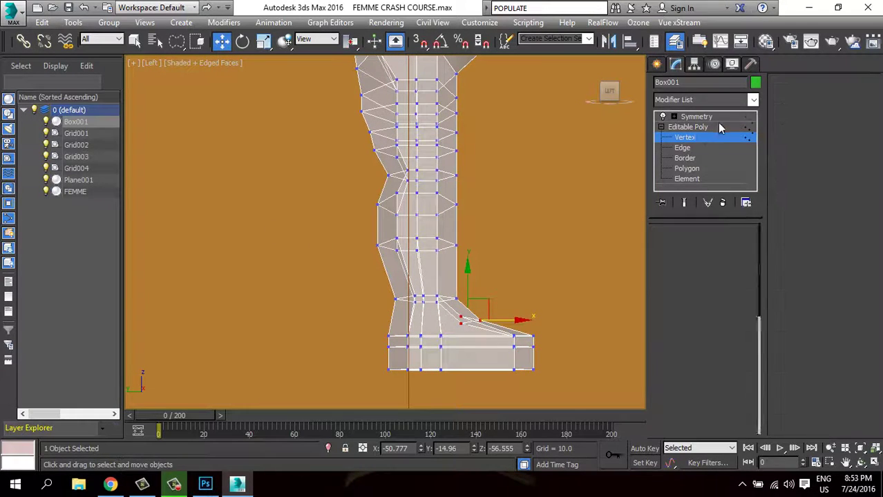
Set the object's Shaded display to Material Color so the reference shows, then resume Vertex editing.
{"action": "left_click", "coordinate": [732, 65]}
{"action": "left_click", "coordinate": [714, 155]}
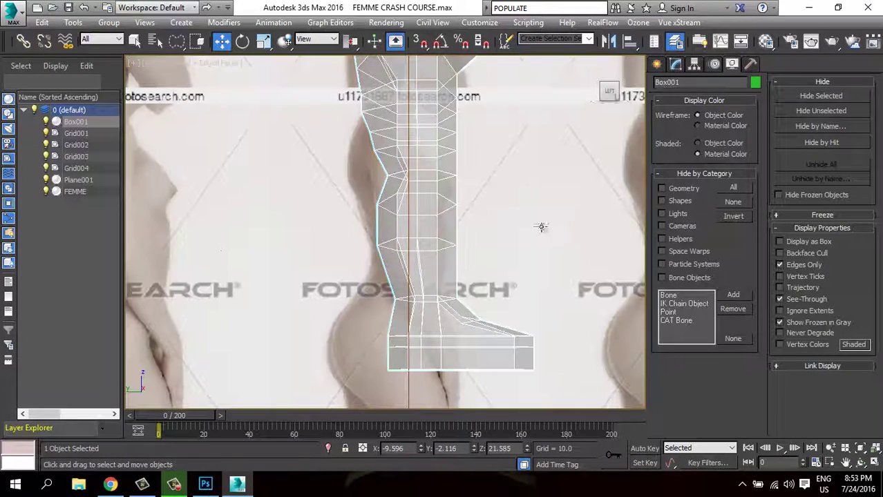
{"action": "scroll", "coordinate": [522, 183], "scroll_direction": "down", "scroll_amount": 2}
{"action": "scroll", "coordinate": [511, 207], "scroll_direction": "down", "scroll_amount": 1}
{"action": "scroll", "coordinate": [502, 235], "scroll_direction": "up", "scroll_amount": 2}
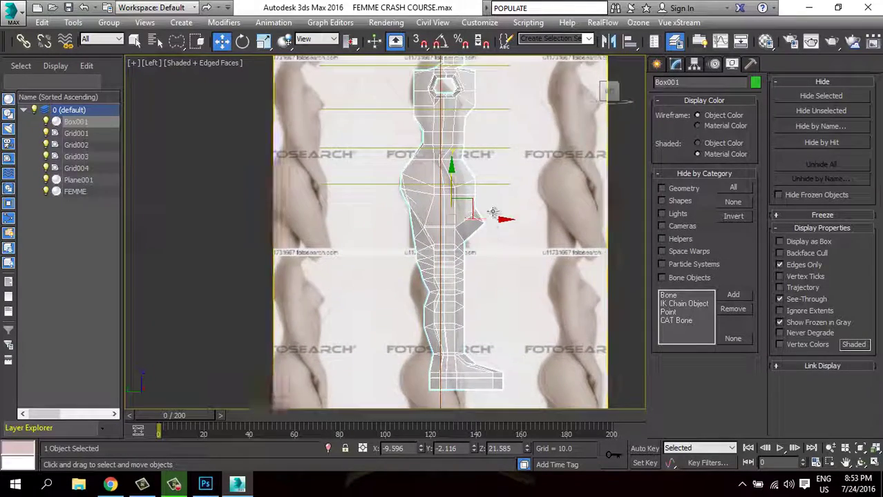
{"action": "scroll", "coordinate": [502, 235], "scroll_direction": "up", "scroll_amount": 2}
{"action": "scroll", "coordinate": [503, 235], "scroll_direction": "up", "scroll_amount": 2}
{"action": "left_click", "coordinate": [676, 64]}
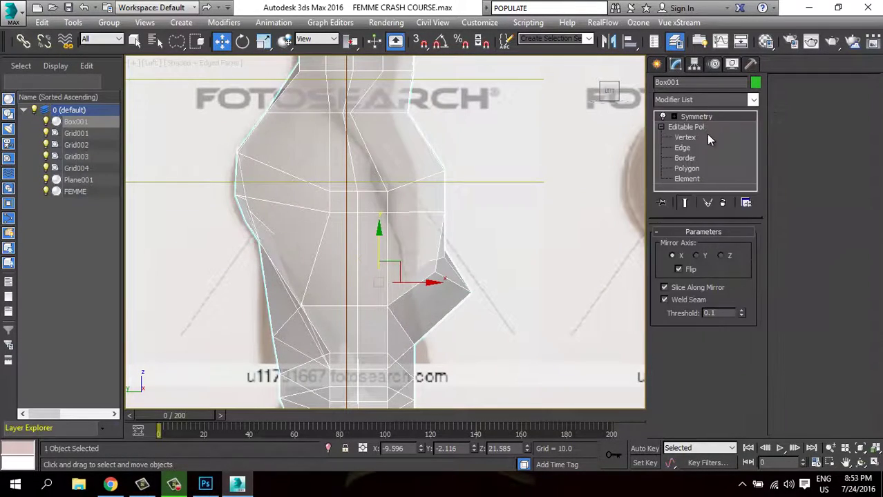
{"action": "left_click", "coordinate": [685, 137]}
Select the three arm vertices and move them in toward the body.
{"action": "middle_click_drag", "start_coordinate": [494, 268], "coordinate": [509, 232]}
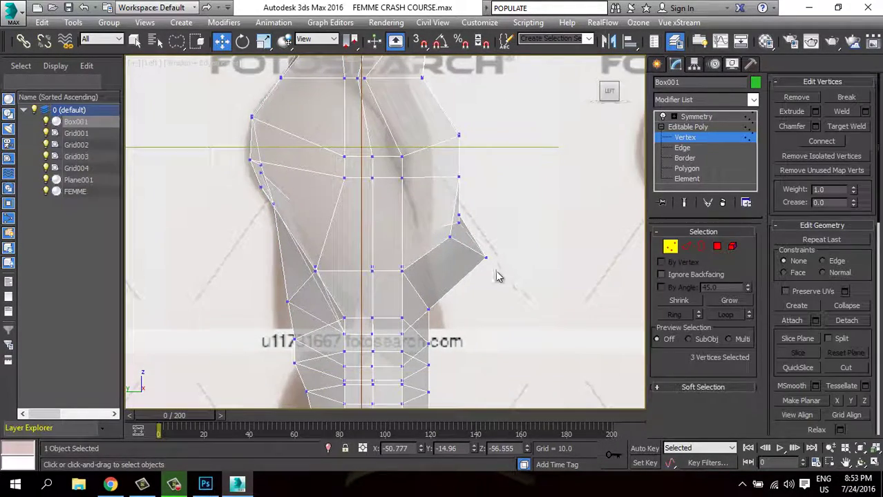
{"action": "left_click_drag", "start_coordinate": [518, 284], "coordinate": [446, 201]}
{"action": "left_click_drag", "start_coordinate": [504, 234], "coordinate": [446, 255]}
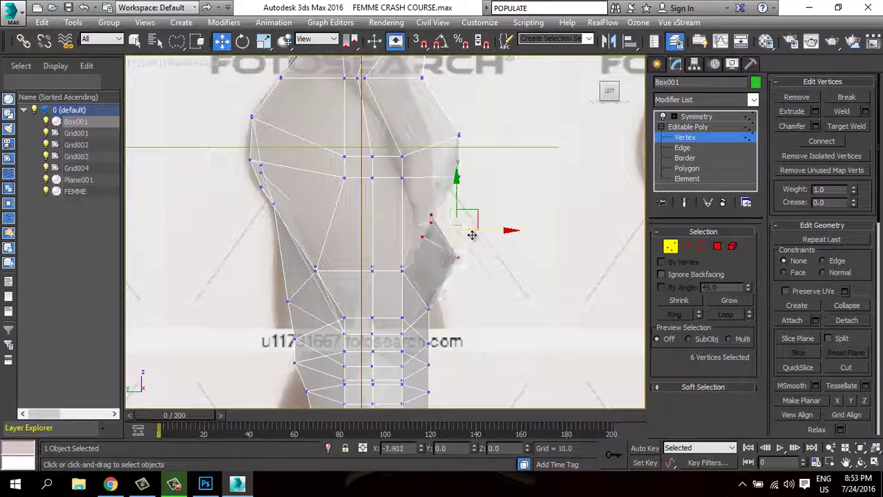
{"action": "left_click", "coordinate": [466, 269]}
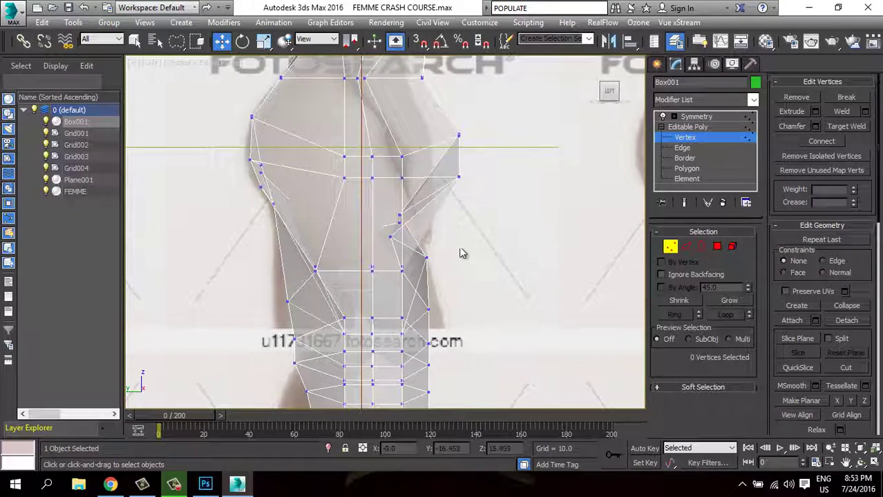
{"action": "scroll", "coordinate": [456, 264], "scroll_direction": "down", "scroll_amount": 2}
{"action": "scroll", "coordinate": [456, 263], "scroll_direction": "up", "scroll_amount": 2}
{"action": "scroll", "coordinate": [475, 265], "scroll_direction": "down", "scroll_amount": 3}
{"action": "scroll", "coordinate": [475, 265], "scroll_direction": "up", "scroll_amount": 2}
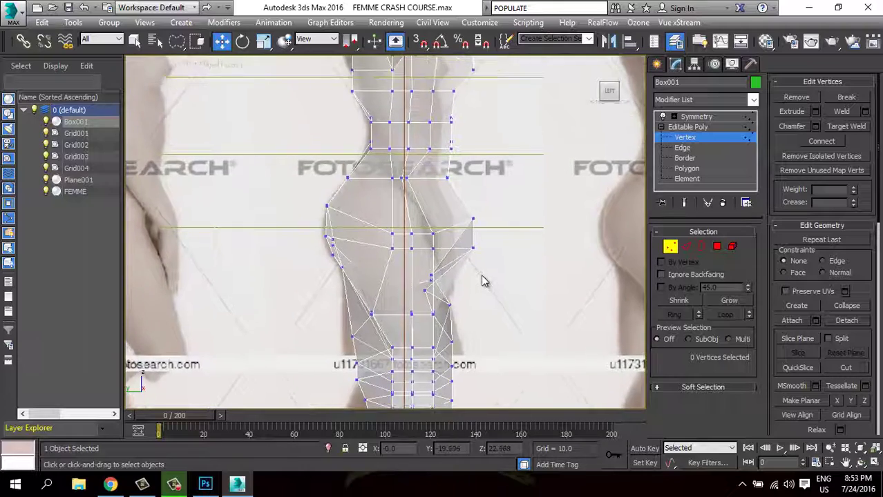
{"action": "scroll", "coordinate": [483, 270], "scroll_direction": "up", "scroll_amount": 2}
{"action": "left_click_drag", "start_coordinate": [504, 245], "coordinate": [479, 213]}
{"action": "left_click", "coordinate": [487, 181]}
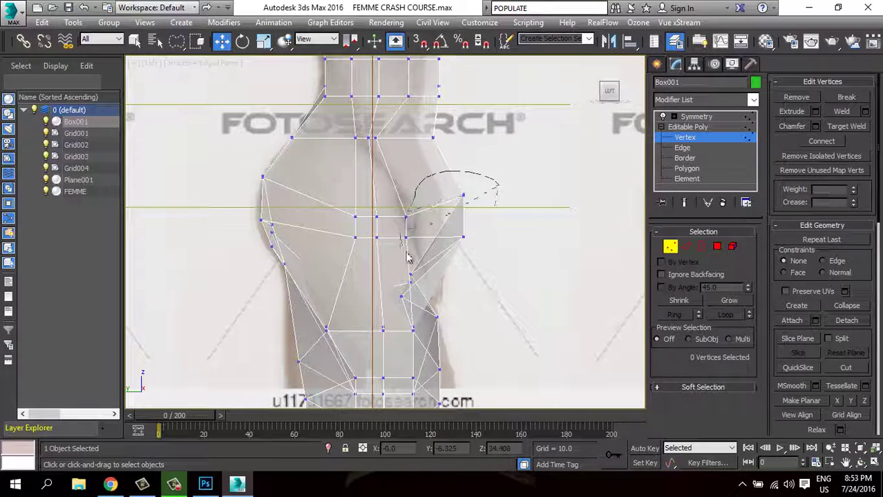
Move six arm vertices, the waist vertices and three back-contour vertices slightly left.
{"action": "left_click_drag", "start_coordinate": [408, 257], "coordinate": [474, 212]}
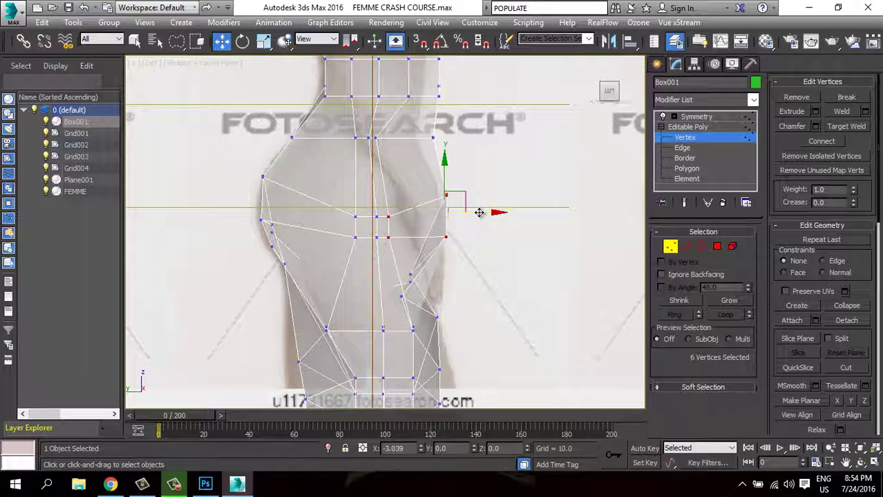
{"action": "left_click_drag", "start_coordinate": [348, 228], "coordinate": [342, 208]}
{"action": "mouse_move", "coordinate": [454, 182]}
{"action": "left_mouse_down"}
{"action": "mouse_move", "coordinate": [442, 242]}
{"action": "mouse_move", "coordinate": [483, 207]}
{"action": "mouse_move", "coordinate": [469, 205]}
{"action": "left_mouse_up"}
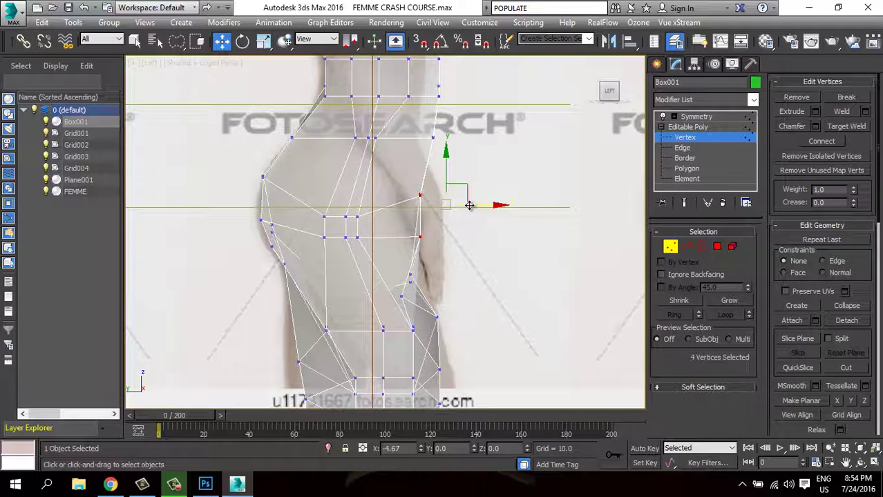
{"action": "middle_click_drag", "start_coordinate": [469, 205], "coordinate": [465, 244]}
{"action": "mouse_move", "coordinate": [465, 245]}
{"action": "left_mouse_down"}
{"action": "mouse_move", "coordinate": [457, 246]}
{"action": "mouse_move", "coordinate": [471, 247]}
{"action": "left_mouse_up"}
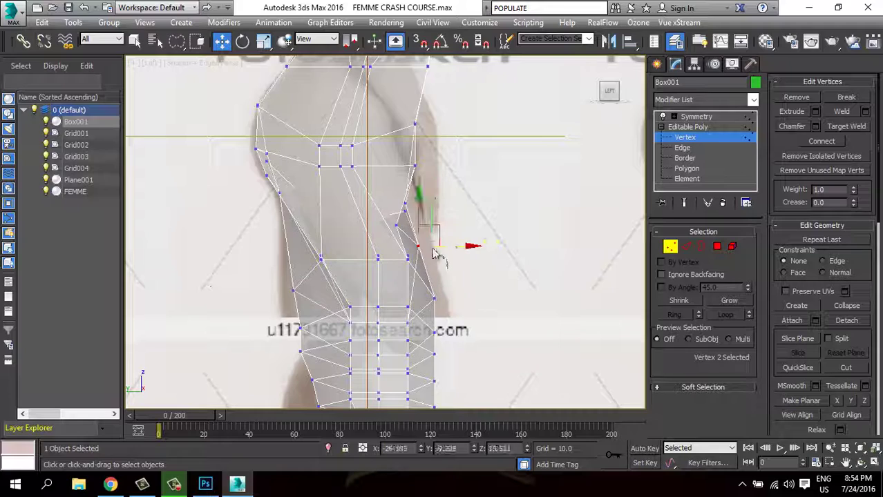
{"action": "left_click", "coordinate": [408, 258], "text": "ctrl"}
{"action": "left_click_drag", "start_coordinate": [464, 255], "coordinate": [357, 251]}
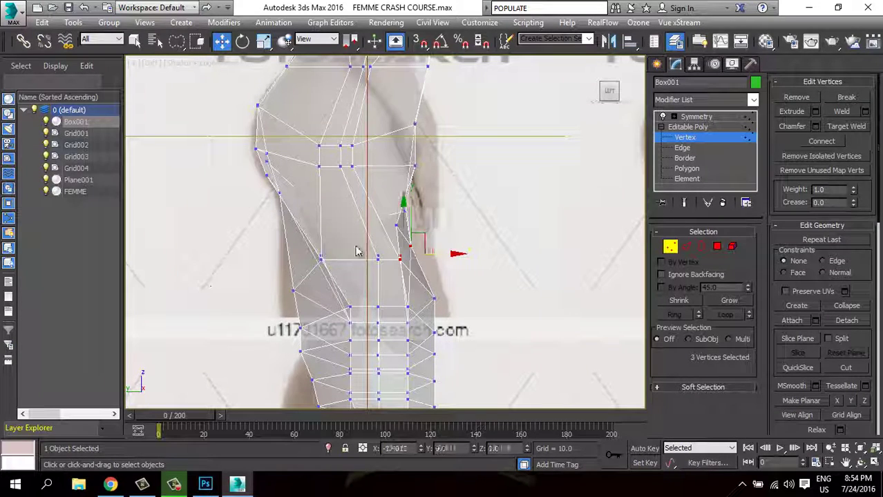
{"action": "middle_click_drag", "start_coordinate": [410, 259], "coordinate": [451, 234]}
Select six leg-contour vertices and move them down and outward to the reference outline.
{"action": "scroll", "coordinate": [480, 290], "scroll_direction": "down", "scroll_amount": 1}
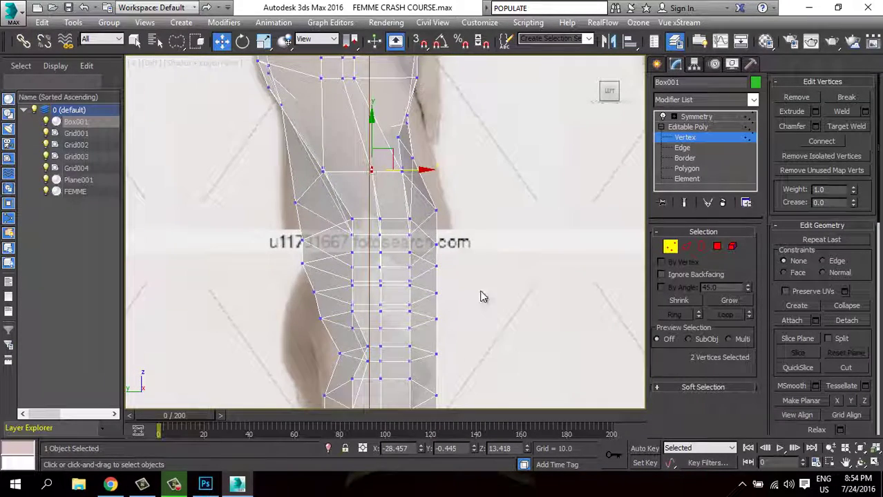
{"action": "scroll", "coordinate": [463, 276], "scroll_direction": "down", "scroll_amount": 3}
{"action": "scroll", "coordinate": [469, 270], "scroll_direction": "up", "scroll_amount": 2}
{"action": "scroll", "coordinate": [465, 244], "scroll_direction": "up", "scroll_amount": 2}
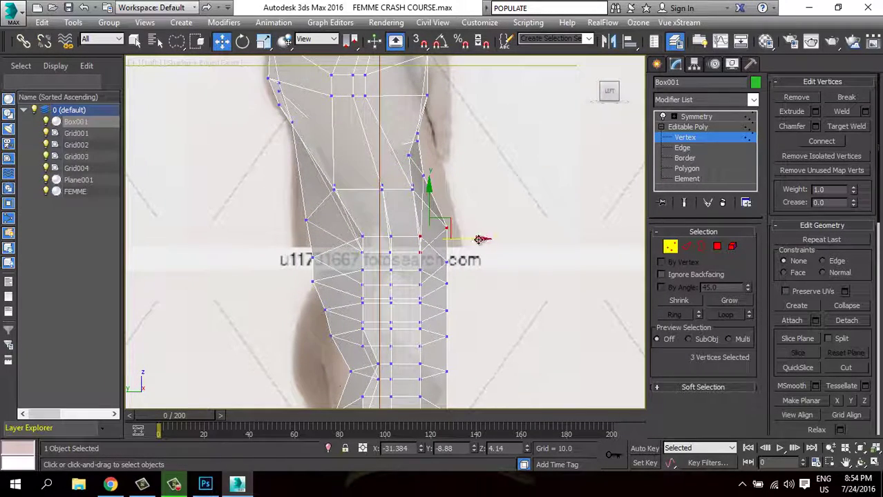
{"action": "mouse_move", "coordinate": [403, 219]}
{"action": "left_mouse_down"}
{"action": "mouse_move", "coordinate": [467, 263]}
{"action": "mouse_move", "coordinate": [423, 257]}
{"action": "mouse_move", "coordinate": [456, 250]}
{"action": "left_mouse_up"}
{"action": "middle_click_drag", "start_coordinate": [479, 275], "coordinate": [486, 264]}
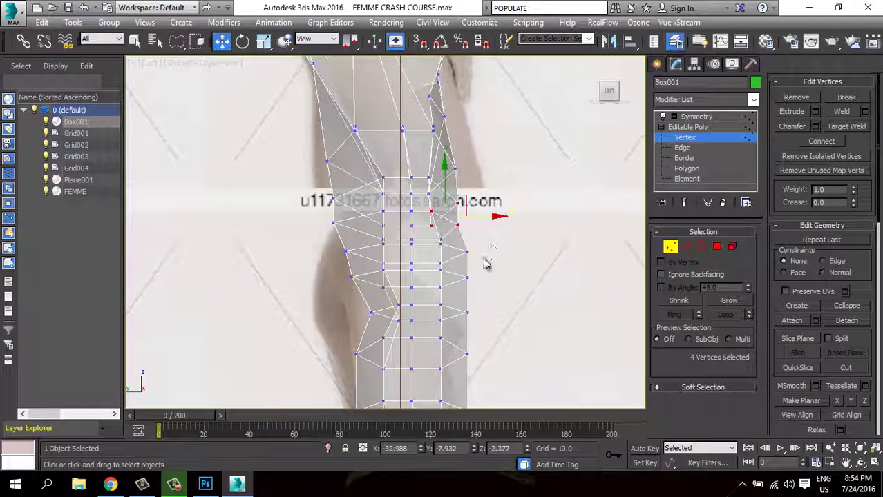
{"action": "left_click_drag", "start_coordinate": [451, 288], "coordinate": [476, 280], "text": "ctrl"}
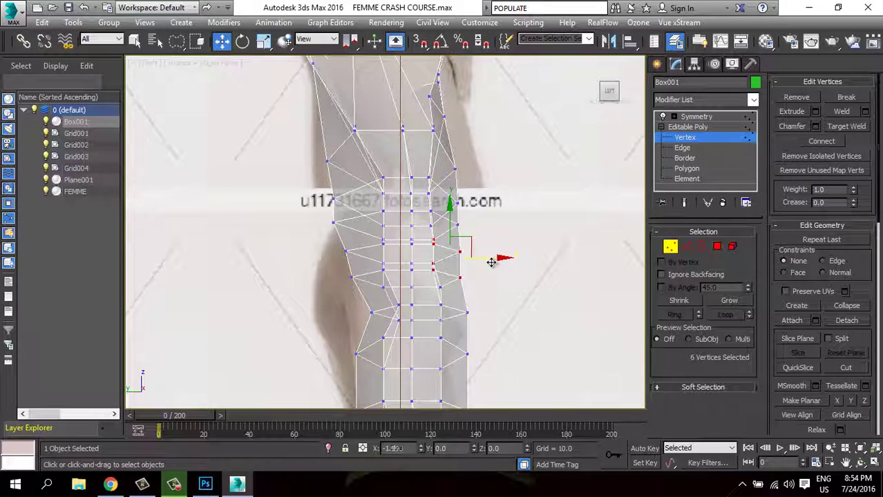
{"action": "middle_click_drag", "start_coordinate": [492, 298], "coordinate": [495, 261]}
{"action": "mouse_move", "coordinate": [450, 237]}
{"action": "left_mouse_down"}
{"action": "mouse_move", "coordinate": [508, 281]}
{"action": "mouse_move", "coordinate": [484, 266]}
{"action": "mouse_move", "coordinate": [489, 284]}
{"action": "left_mouse_up"}
{"action": "left_click", "coordinate": [486, 281]}
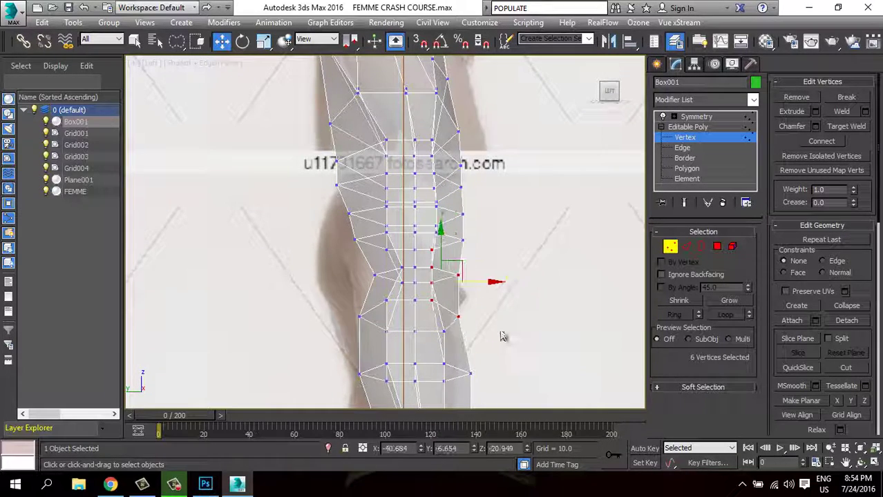
Select the three lower neck vertices and move them left.
{"action": "scroll", "coordinate": [503, 335], "scroll_direction": "down", "scroll_amount": 2}
{"action": "middle_click_drag", "start_coordinate": [516, 291], "coordinate": [511, 280]}
{"action": "scroll", "coordinate": [503, 306], "scroll_direction": "up", "scroll_amount": 2}
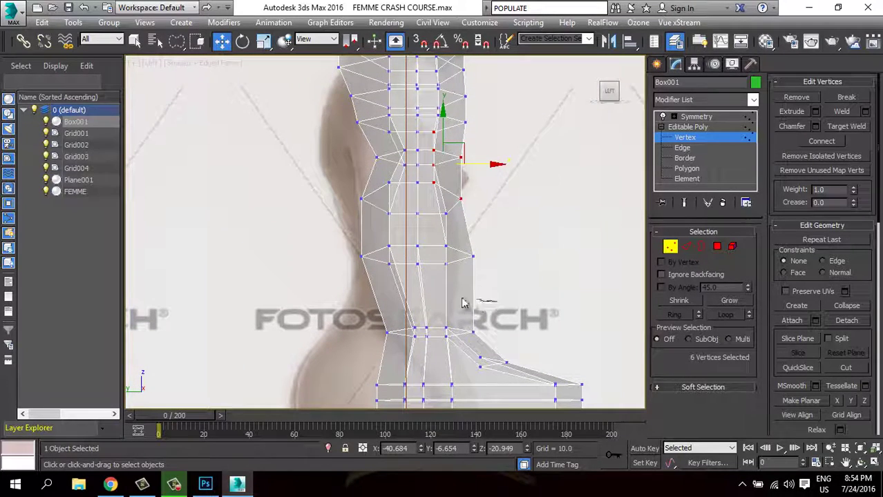
{"action": "mouse_move", "coordinate": [483, 319]}
{"action": "left_mouse_down"}
{"action": "mouse_move", "coordinate": [506, 333]}
{"action": "mouse_move", "coordinate": [498, 337]}
{"action": "mouse_move", "coordinate": [502, 270]}
{"action": "left_mouse_up"}
{"action": "mouse_move", "coordinate": [435, 294]}
{"action": "left_mouse_down"}
{"action": "mouse_move", "coordinate": [508, 263]}
{"action": "mouse_move", "coordinate": [493, 256]}
{"action": "left_mouse_up"}
Pull the waist vertex and the right-side waist vertex outward to the outline.
{"action": "scroll", "coordinate": [493, 256], "scroll_direction": "down", "scroll_amount": 3}
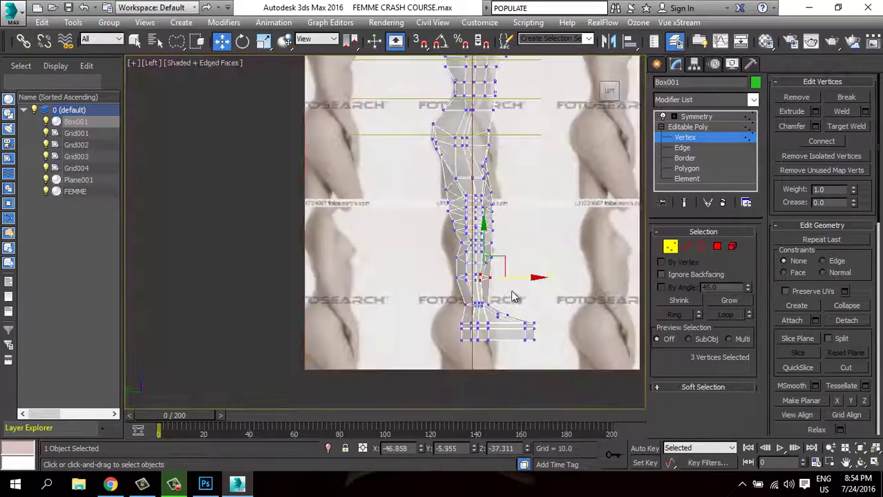
{"action": "scroll", "coordinate": [494, 256], "scroll_direction": "down", "scroll_amount": 2}
{"action": "scroll", "coordinate": [494, 258], "scroll_direction": "down", "scroll_amount": 2}
{"action": "scroll", "coordinate": [493, 258], "scroll_direction": "up", "scroll_amount": 3}
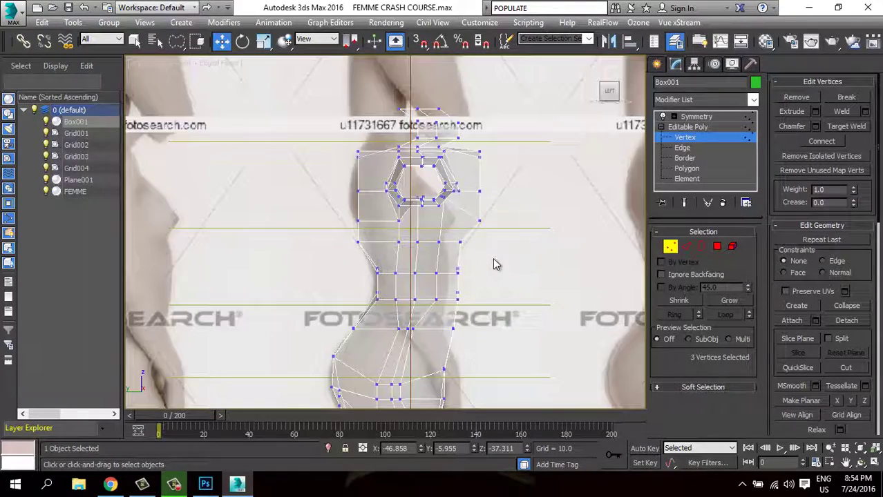
{"action": "scroll", "coordinate": [511, 266], "scroll_direction": "up", "scroll_amount": 2}
{"action": "scroll", "coordinate": [515, 252], "scroll_direction": "up", "scroll_amount": 1}
{"action": "scroll", "coordinate": [503, 241], "scroll_direction": "up", "scroll_amount": 2}
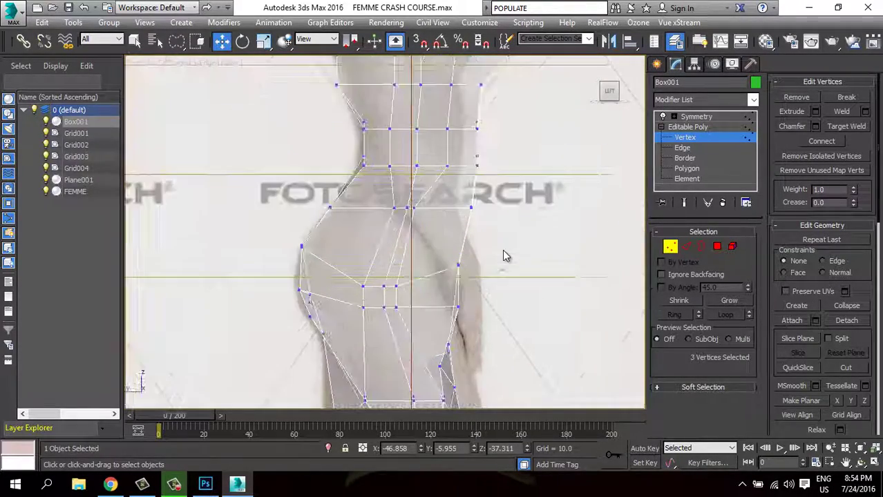
{"action": "left_click", "coordinate": [454, 265]}
{"action": "left_click_drag", "start_coordinate": [488, 265], "coordinate": [498, 253]}
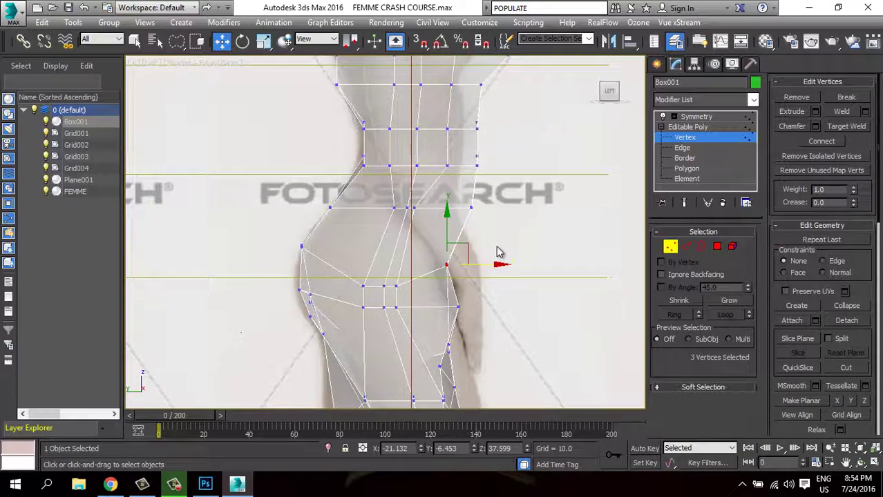
{"action": "middle_click_drag", "start_coordinate": [495, 205], "coordinate": [494, 257]}
{"action": "left_click", "coordinate": [452, 217]}
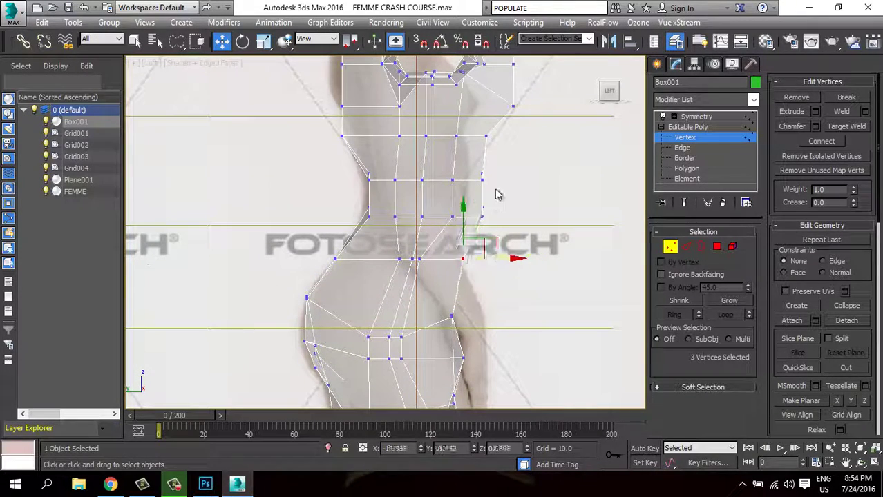
{"action": "mouse_move", "coordinate": [499, 193]}
{"action": "left_mouse_down"}
{"action": "mouse_move", "coordinate": [513, 178]}
{"action": "mouse_move", "coordinate": [512, 191]}
{"action": "left_mouse_up"}
Select four waist vertices and shift them slightly left.
{"action": "left_click", "coordinate": [482, 179]}
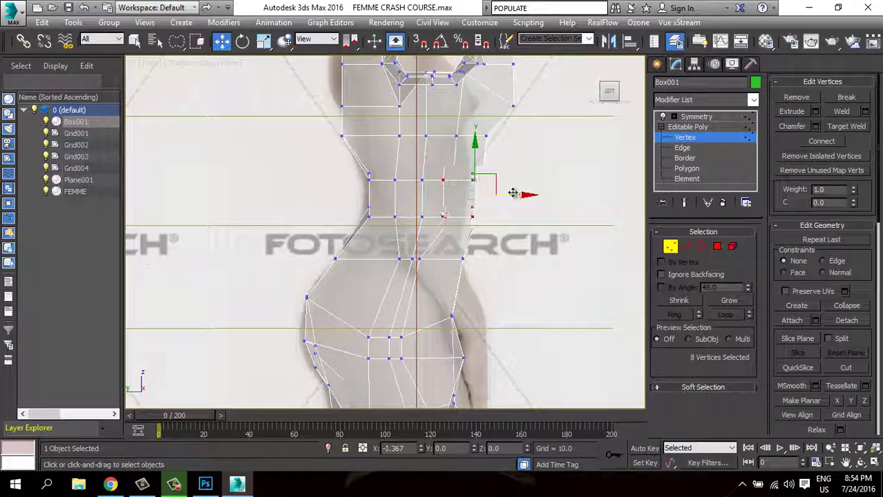
{"action": "middle_click_drag", "start_coordinate": [508, 193], "coordinate": [518, 267]}
{"action": "left_click", "coordinate": [520, 269]}
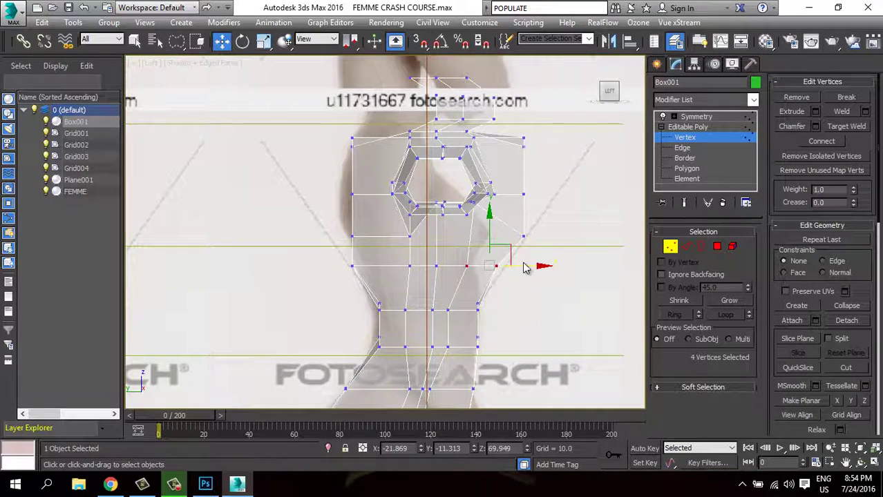
{"action": "left_click", "coordinate": [478, 266]}
{"action": "left_click", "coordinate": [472, 204], "text": "ctrl"}
{"action": "left_click", "coordinate": [478, 266], "text": "ctrl"}
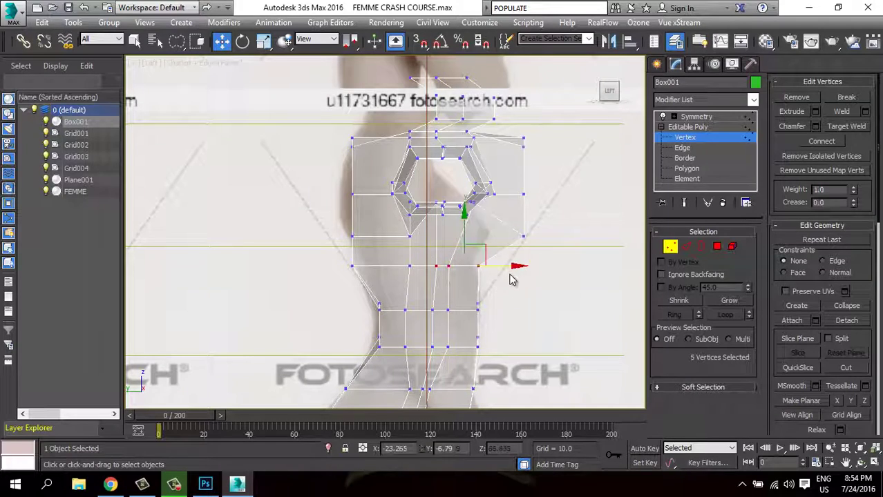
{"action": "left_click_drag", "start_coordinate": [516, 268], "coordinate": [508, 268]}
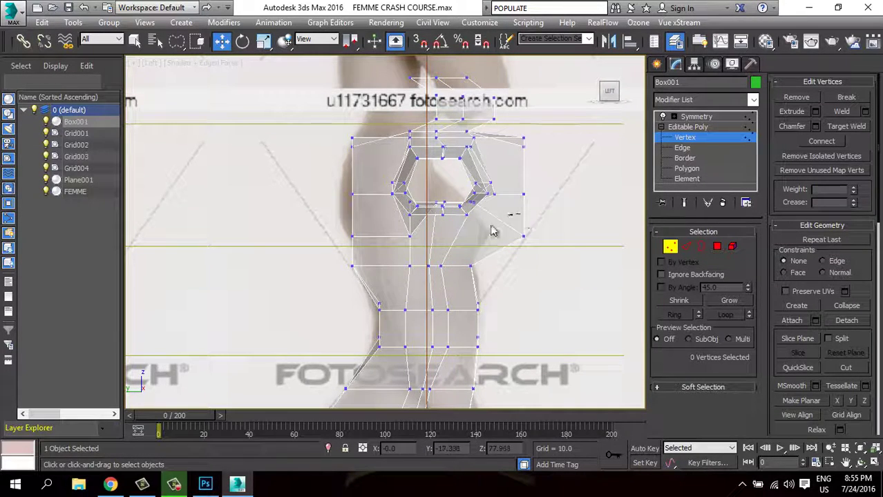
Select torso side vertices, undo a stray move, and raise the three left-side vertices to fit.
{"action": "left_click", "coordinate": [523, 236]}
{"action": "mouse_move", "coordinate": [522, 239]}
{"action": "left_mouse_down"}
{"action": "mouse_move", "coordinate": [528, 246]}
{"action": "mouse_move", "coordinate": [563, 205]}
{"action": "mouse_move", "coordinate": [577, 233]}
{"action": "mouse_move", "coordinate": [571, 193]}
{"action": "mouse_move", "coordinate": [534, 197]}
{"action": "mouse_move", "coordinate": [500, 261]}
{"action": "left_mouse_up"}
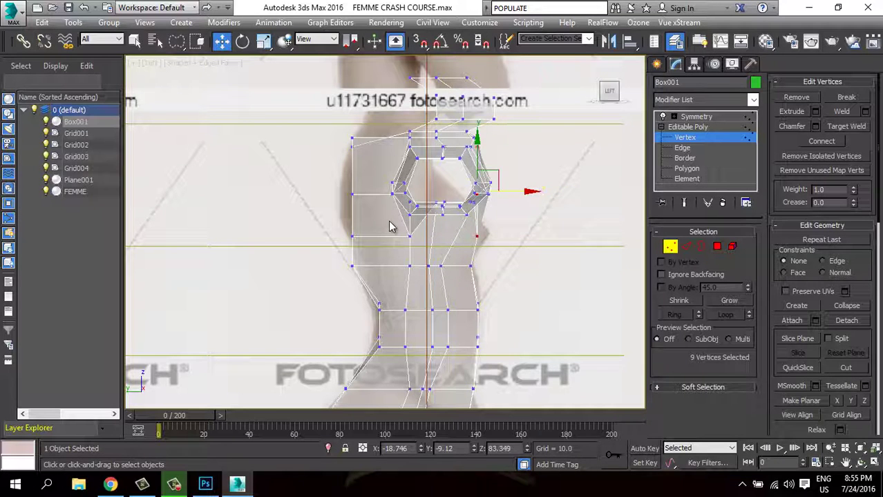
{"action": "scroll", "coordinate": [387, 246], "scroll_direction": "up", "scroll_amount": 1}
{"action": "scroll", "coordinate": [387, 249], "scroll_direction": "up", "scroll_amount": 1}
{"action": "scroll", "coordinate": [380, 256], "scroll_direction": "up", "scroll_amount": 1}
{"action": "mouse_move", "coordinate": [320, 245]}
{"action": "left_mouse_down"}
{"action": "mouse_move", "coordinate": [377, 277]}
{"action": "mouse_move", "coordinate": [392, 260]}
{"action": "left_mouse_up"}
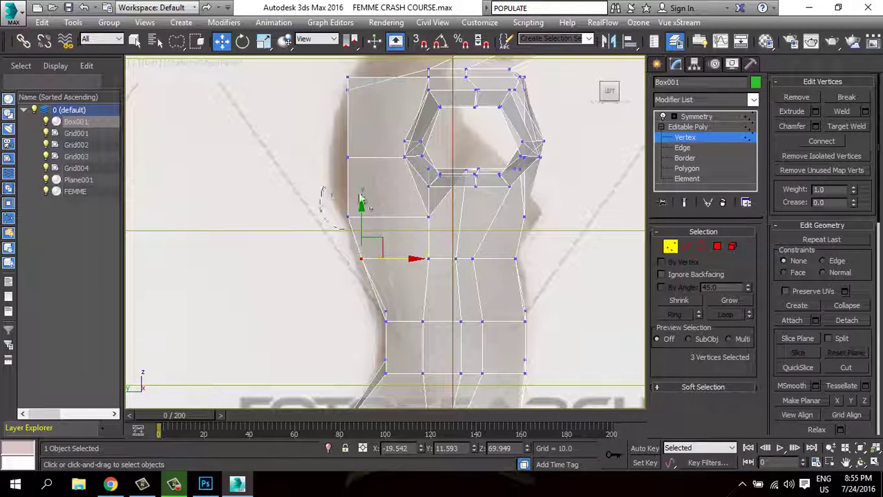
{"action": "key", "text": "ctrl+z"}
{"action": "left_click_drag", "start_coordinate": [348, 165], "coordinate": [334, 111]}
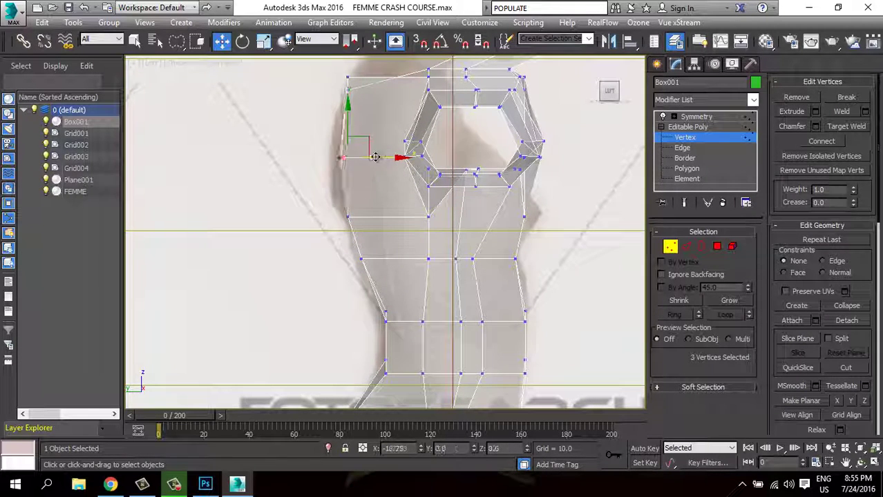
{"action": "middle_click_drag", "start_coordinate": [372, 204], "coordinate": [395, 295]}
{"action": "mouse_move", "coordinate": [340, 175]}
{"action": "left_mouse_down"}
{"action": "mouse_move", "coordinate": [392, 196]}
{"action": "mouse_move", "coordinate": [390, 162]}
{"action": "mouse_move", "coordinate": [377, 173]}
{"action": "left_mouse_up"}
Nudge the corner vertices down and right, and pull the upper-left vertices left to match the outline.
{"action": "middle_click_drag", "start_coordinate": [376, 172], "coordinate": [366, 238]}
{"action": "scroll", "coordinate": [356, 236], "scroll_direction": "up", "scroll_amount": 2}
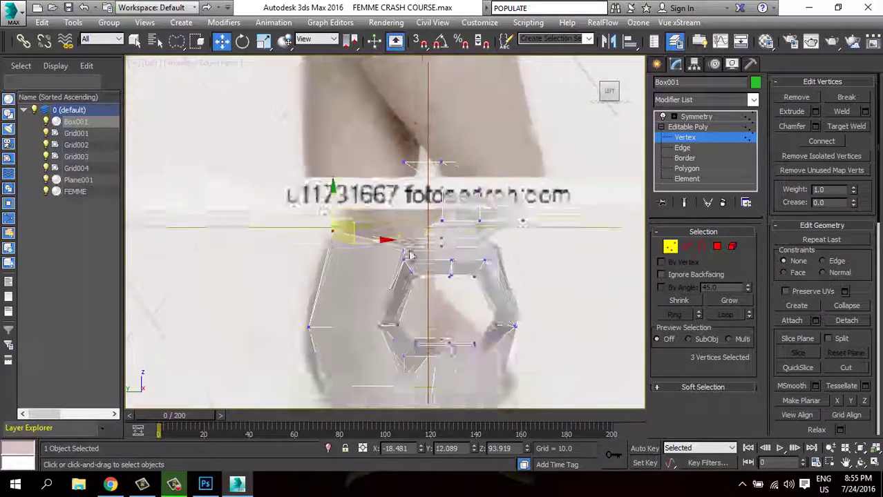
{"action": "scroll", "coordinate": [355, 236], "scroll_direction": "up", "scroll_amount": 2}
{"action": "left_click_drag", "start_coordinate": [322, 218], "coordinate": [403, 228]}
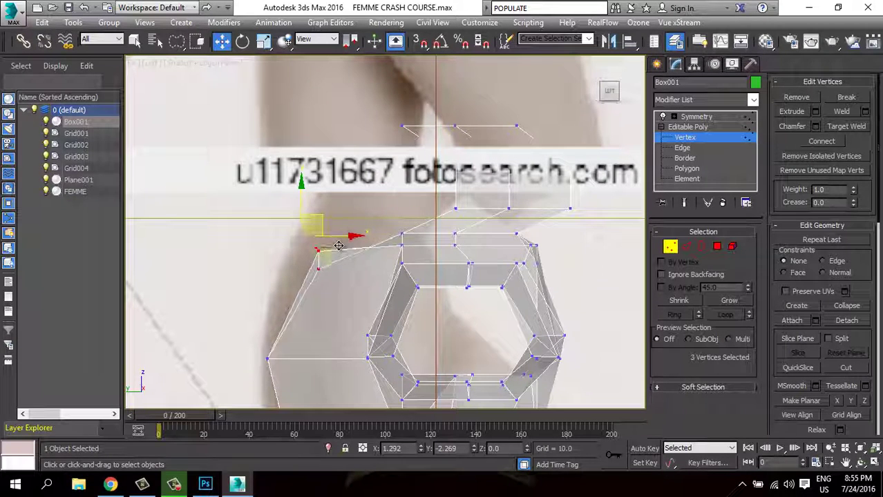
{"action": "left_click", "coordinate": [408, 243]}
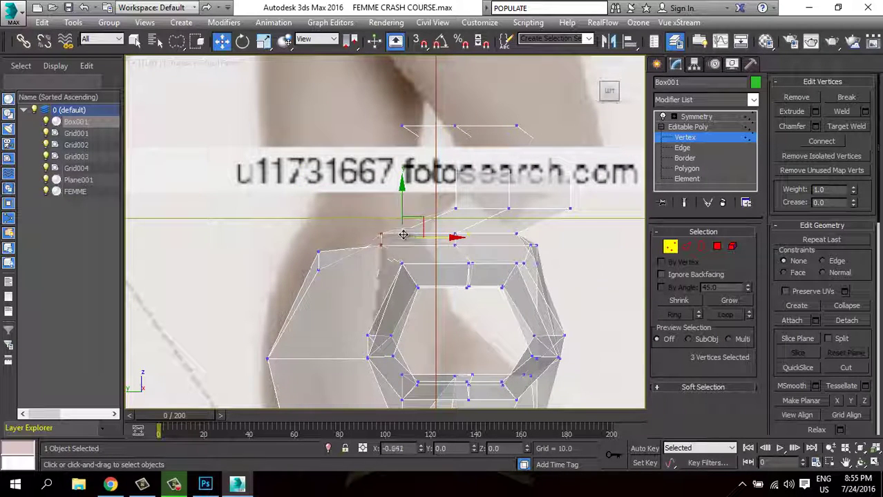
{"action": "mouse_move", "coordinate": [434, 238]}
{"action": "left_mouse_down"}
{"action": "mouse_move", "coordinate": [397, 233]}
{"action": "mouse_move", "coordinate": [386, 220]}
{"action": "left_mouse_up"}
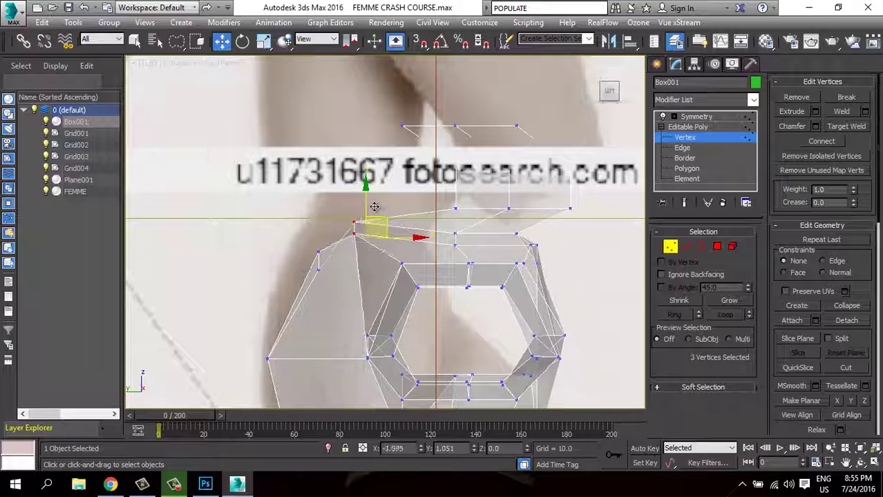
Select the top ring of vertices and shift it left.
{"action": "scroll", "coordinate": [424, 259], "scroll_direction": "down", "scroll_amount": 3}
{"action": "scroll", "coordinate": [428, 256], "scroll_direction": "up", "scroll_amount": 1}
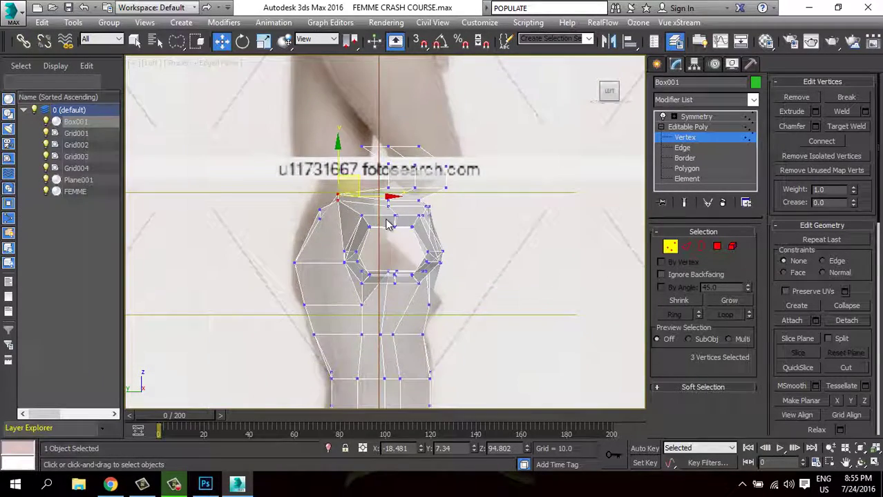
{"action": "scroll", "coordinate": [422, 270], "scroll_direction": "up", "scroll_amount": 1}
{"action": "left_click_drag", "start_coordinate": [373, 150], "coordinate": [387, 195]}
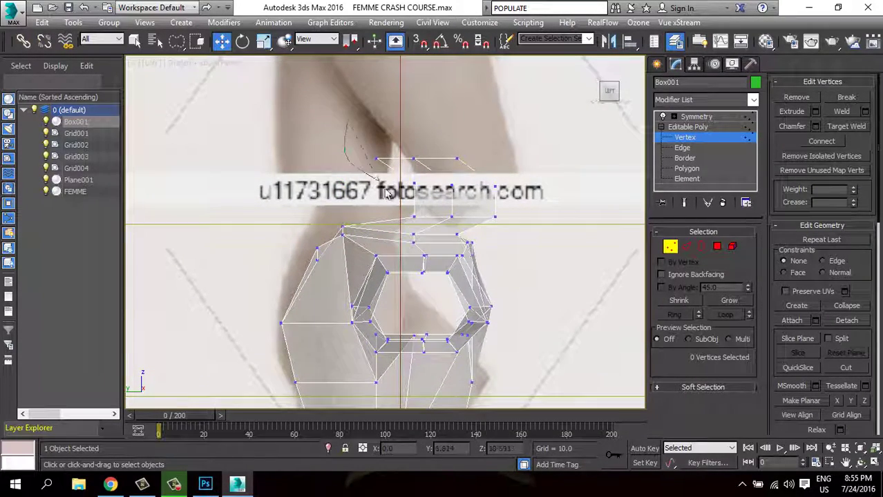
{"action": "left_click_drag", "start_coordinate": [538, 202], "coordinate": [347, 154]}
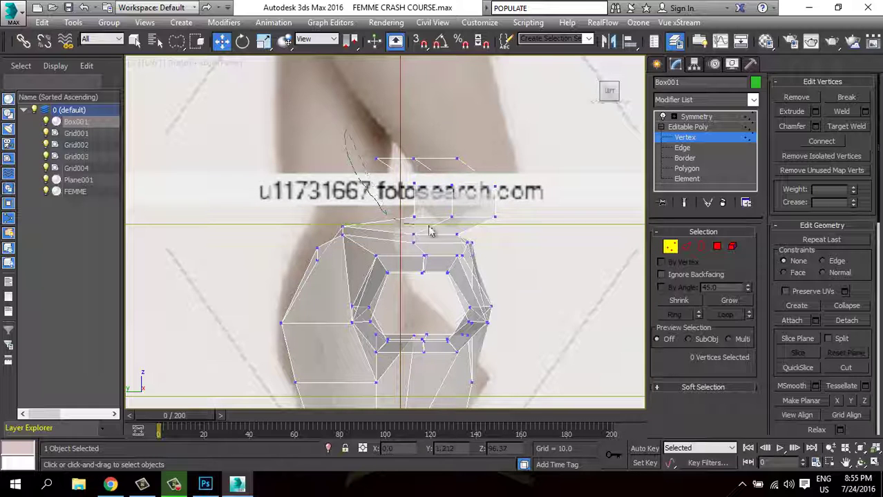
{"action": "mouse_move", "coordinate": [429, 232]}
{"action": "left_mouse_down"}
{"action": "mouse_move", "coordinate": [443, 163]}
{"action": "mouse_move", "coordinate": [401, 178]}
{"action": "left_mouse_up"}
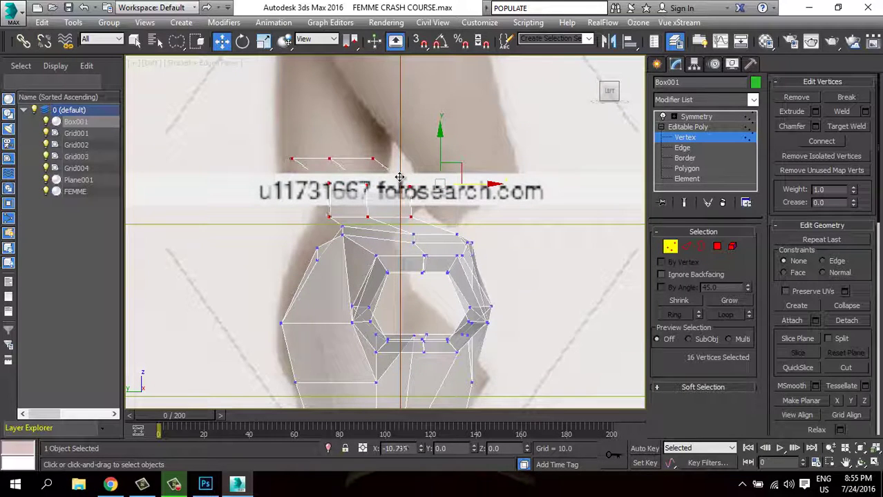
Lower the top vertex row and select a vertex on the right side.
{"action": "left_click", "coordinate": [302, 161]}
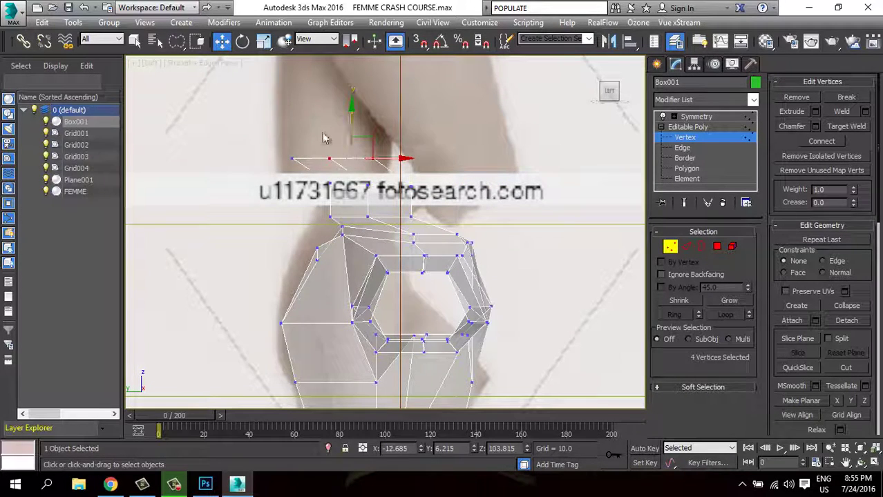
{"action": "left_click_drag", "start_coordinate": [322, 137], "coordinate": [372, 146], "text": "ctrl"}
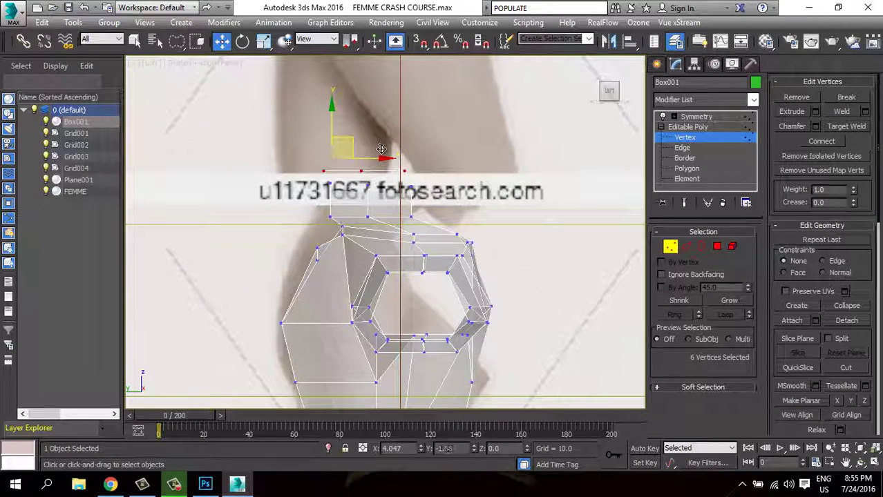
{"action": "left_click", "coordinate": [418, 172]}
{"action": "mouse_move", "coordinate": [435, 212]}
{"action": "left_mouse_down"}
{"action": "mouse_move", "coordinate": [413, 159]}
{"action": "mouse_move", "coordinate": [447, 177]}
{"action": "mouse_move", "coordinate": [416, 178]}
{"action": "left_mouse_up"}
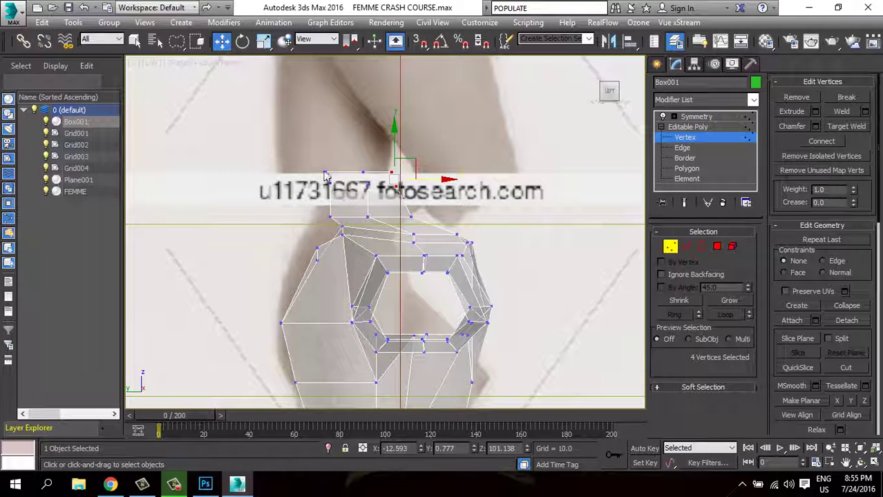
Move the neck and lower shoulder vertices down and left, then recentre the mesh.
{"action": "left_click_drag", "start_coordinate": [308, 165], "coordinate": [352, 185]}
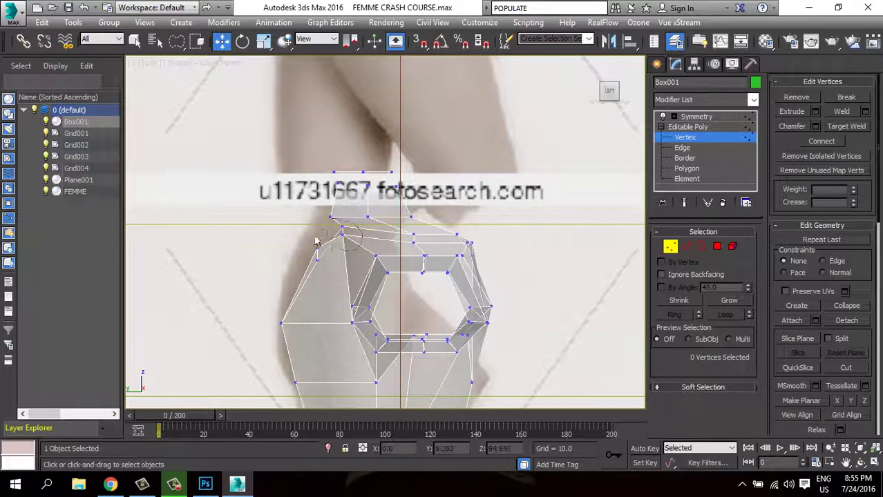
{"action": "mouse_move", "coordinate": [314, 215]}
{"action": "left_mouse_down"}
{"action": "mouse_move", "coordinate": [366, 231]}
{"action": "mouse_move", "coordinate": [332, 272]}
{"action": "left_mouse_up"}
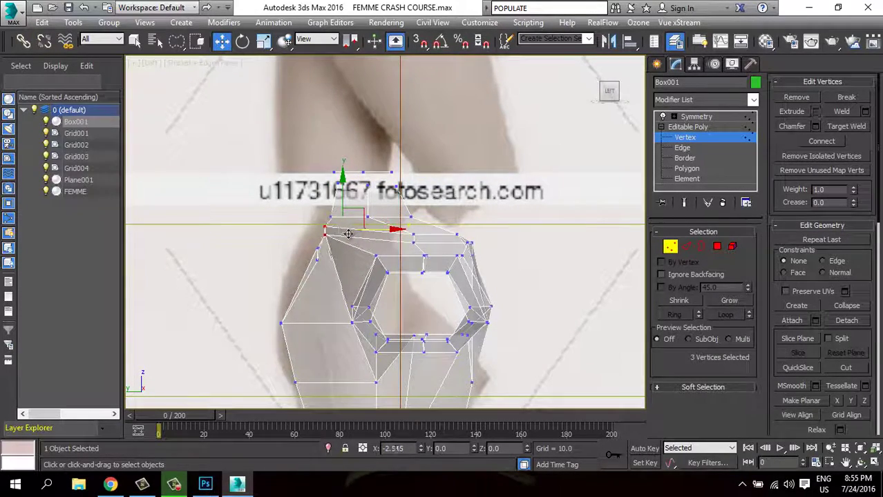
{"action": "left_click_drag", "start_coordinate": [304, 241], "coordinate": [336, 258]}
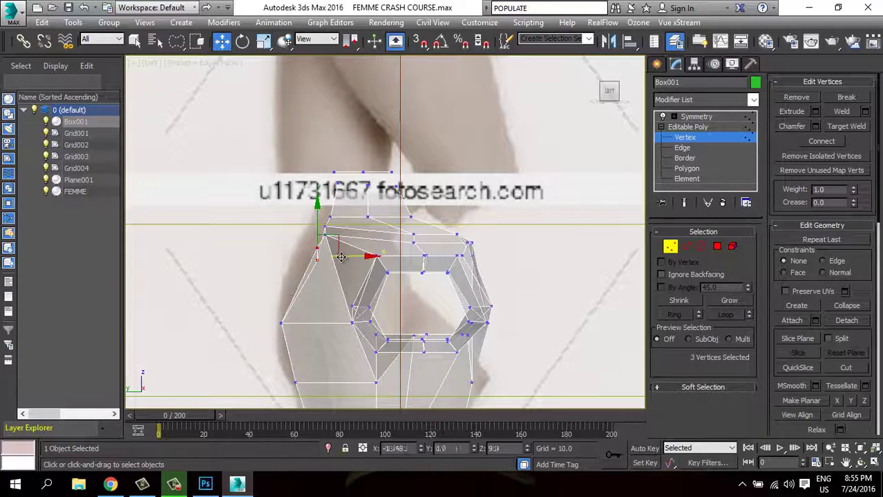
{"action": "middle_click_drag", "start_coordinate": [336, 258], "coordinate": [218, 257]}
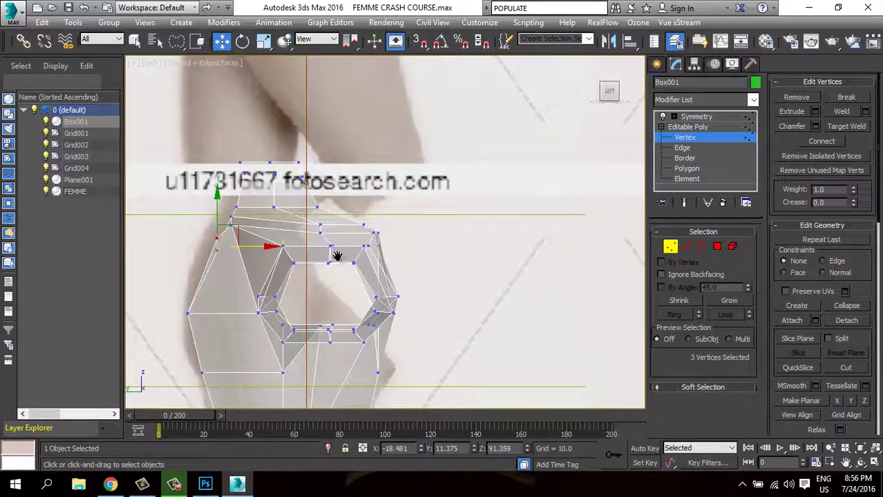
{"action": "mouse_move", "coordinate": [337, 253]}
{"action": "middle_mouse_down"}
{"action": "mouse_move", "coordinate": [390, 247]}
{"action": "mouse_move", "coordinate": [391, 268]}
{"action": "middle_mouse_up"}
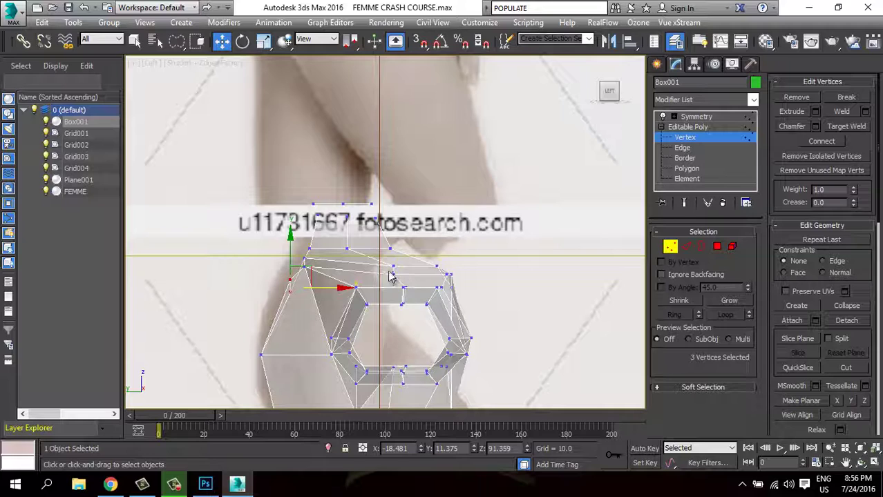
{"action": "scroll", "coordinate": [390, 276], "scroll_direction": "up", "scroll_amount": 2}
Shift the two neck vertices and upper-right edge vertices left, then zoom out.
{"action": "left_click", "coordinate": [392, 239]}
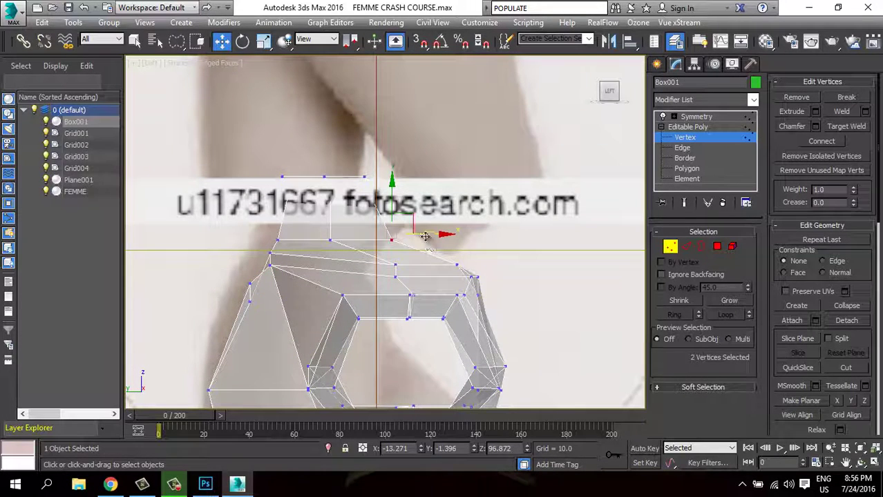
{"action": "left_click_drag", "start_coordinate": [425, 236], "coordinate": [343, 221]}
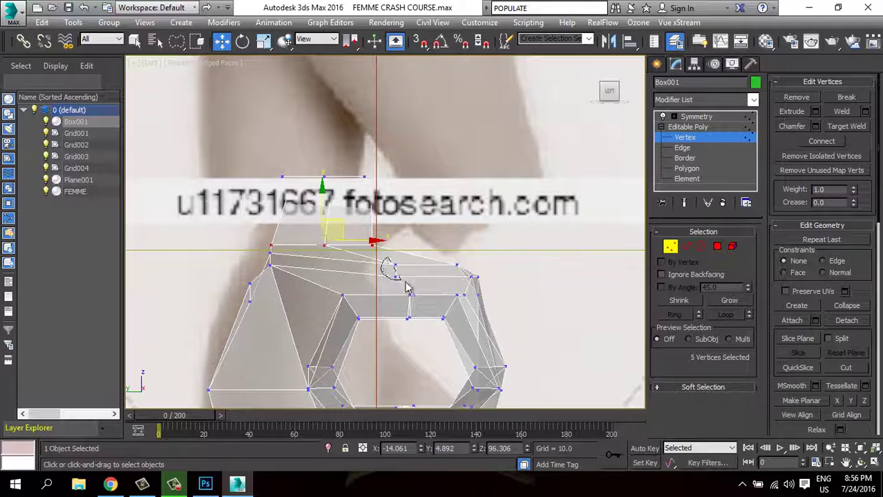
{"action": "left_click_drag", "start_coordinate": [490, 290], "coordinate": [366, 236]}
{"action": "left_click_drag", "start_coordinate": [471, 269], "coordinate": [395, 267]}
{"action": "left_click", "coordinate": [354, 241]}
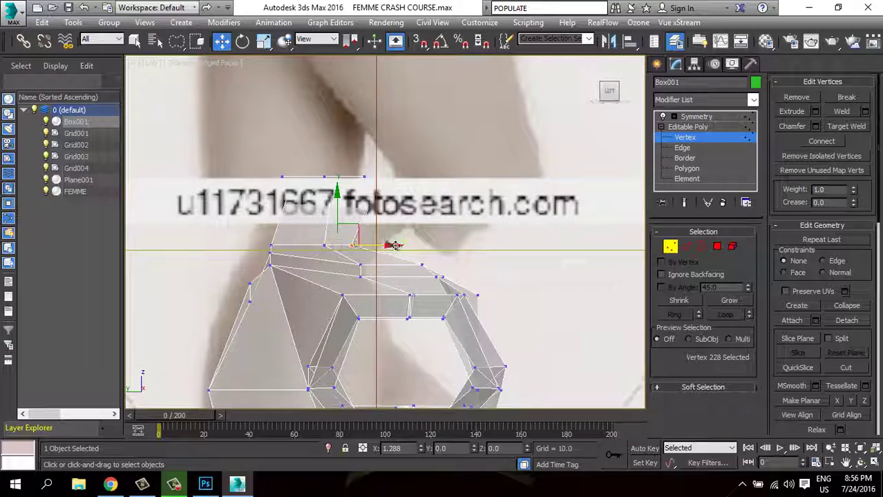
{"action": "scroll", "coordinate": [394, 297], "scroll_direction": "down", "scroll_amount": 1}
{"action": "scroll", "coordinate": [414, 290], "scroll_direction": "down", "scroll_amount": 1}
{"action": "scroll", "coordinate": [415, 290], "scroll_direction": "down", "scroll_amount": 2}
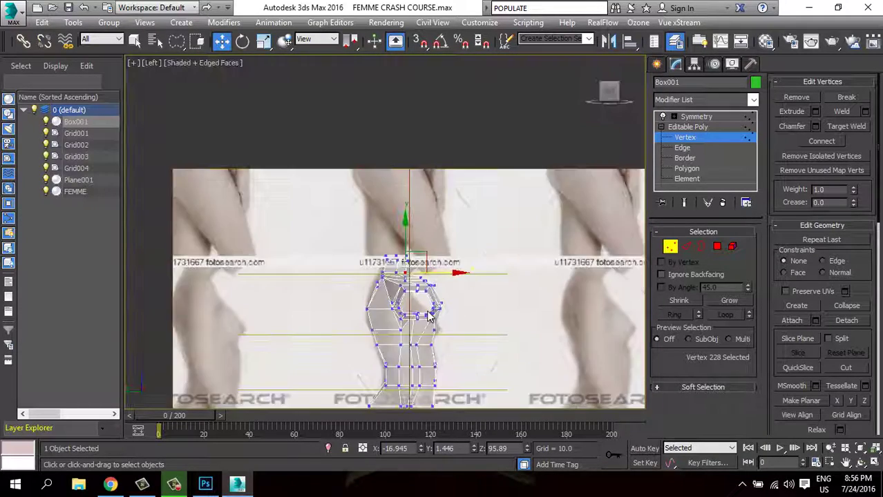
{"action": "scroll", "coordinate": [513, 243], "scroll_direction": "down", "scroll_amount": 1}
Show Box001 isolated in its own colour with See-Through turned off, viewed from the front.
{"action": "left_click", "coordinate": [590, 64]}
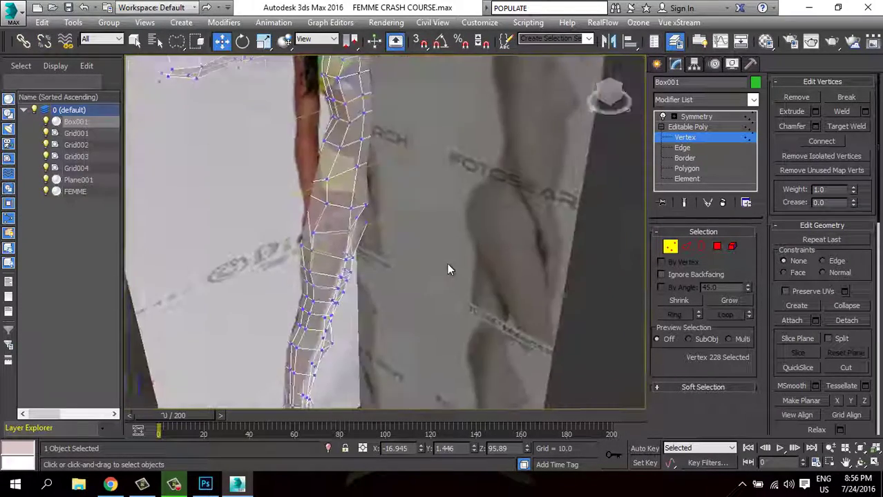
{"action": "left_click", "coordinate": [670, 247]}
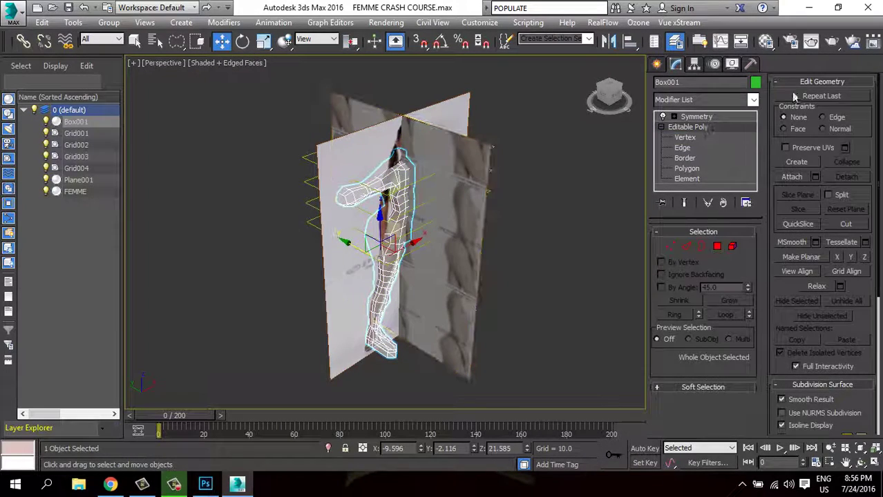
{"action": "left_click", "coordinate": [732, 64]}
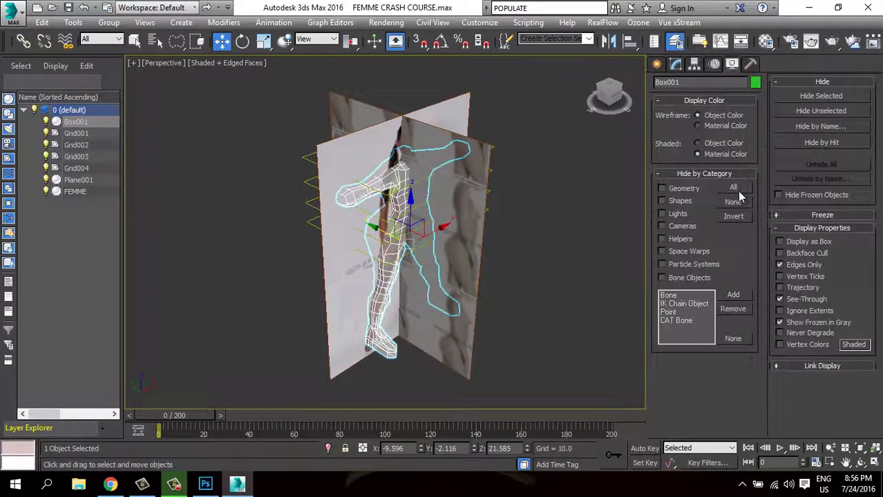
{"action": "left_click", "coordinate": [718, 144]}
{"action": "left_click", "coordinate": [328, 448]}
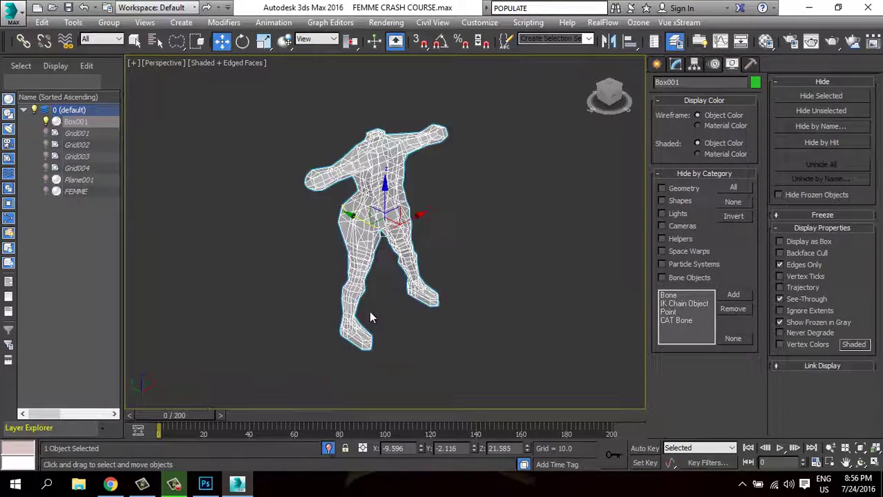
{"action": "left_click", "coordinate": [803, 302]}
{"action": "mouse_move", "coordinate": [458, 259]}
{"action": "middle_mouse_down", "text": "alt"}
{"action": "mouse_move", "coordinate": [424, 237]}
{"action": "mouse_move", "coordinate": [467, 212]}
{"action": "mouse_move", "coordinate": [490, 228]}
{"action": "mouse_move", "coordinate": [566, 232]}
{"action": "mouse_move", "coordinate": [281, 241]}
{"action": "mouse_move", "coordinate": [442, 362]}
{"action": "mouse_move", "coordinate": [498, 252]}
{"action": "mouse_move", "coordinate": [441, 242]}
{"action": "mouse_move", "coordinate": [301, 257]}
{"action": "mouse_move", "coordinate": [387, 237]}
{"action": "middle_mouse_up", "text": "alt"}
{"action": "scroll", "coordinate": [424, 237], "scroll_direction": "up", "scroll_amount": 2}
Add a TurboSmooth modifier to the body and switch to plain shaded display.
{"action": "left_click", "coordinate": [675, 66]}
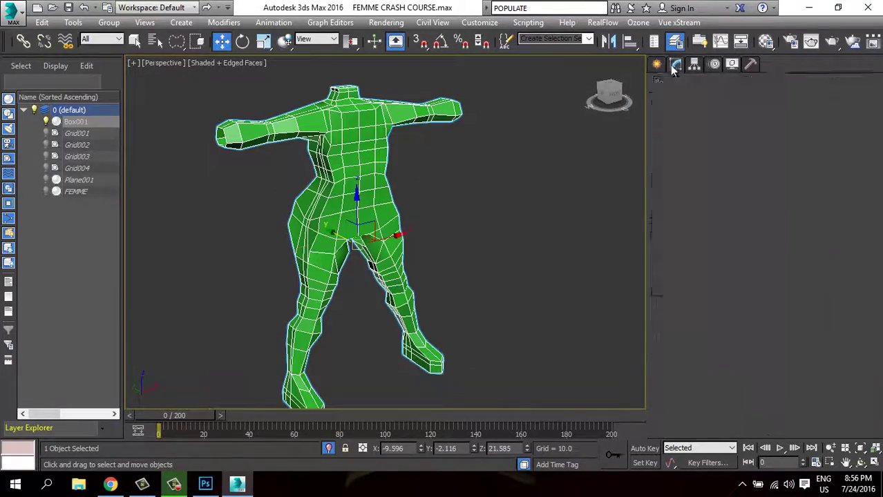
{"action": "left_click", "coordinate": [753, 100]}
{"action": "left_click_drag", "start_coordinate": [754, 138], "coordinate": [758, 363]}
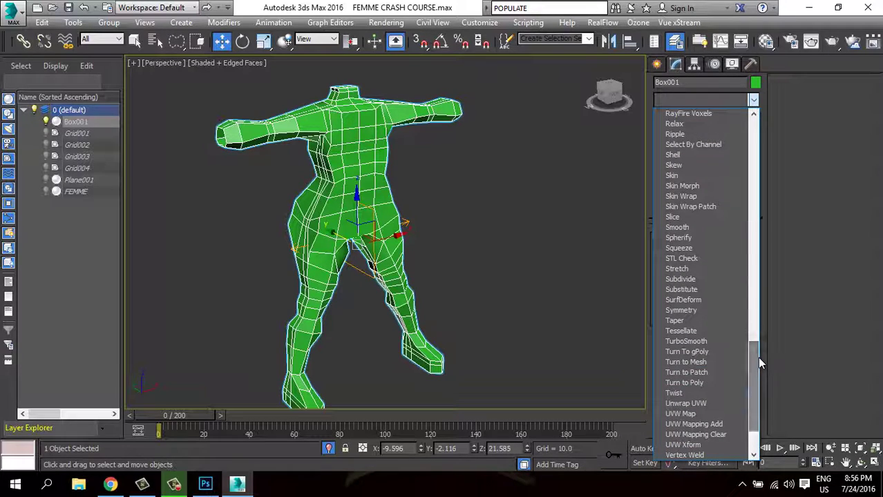
{"action": "left_click", "coordinate": [704, 340]}
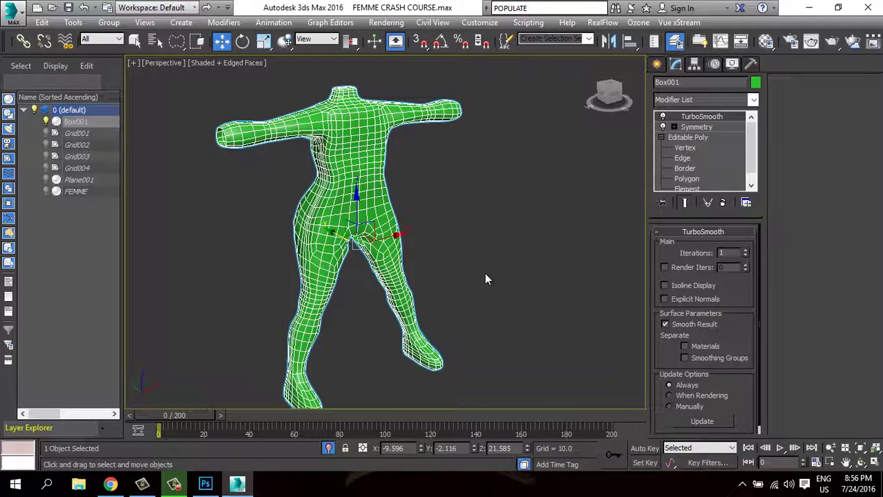
{"action": "key", "text": "F4"}
Deselect everything and orbit and zoom around the green figure.
{"action": "left_click", "coordinate": [468, 285]}
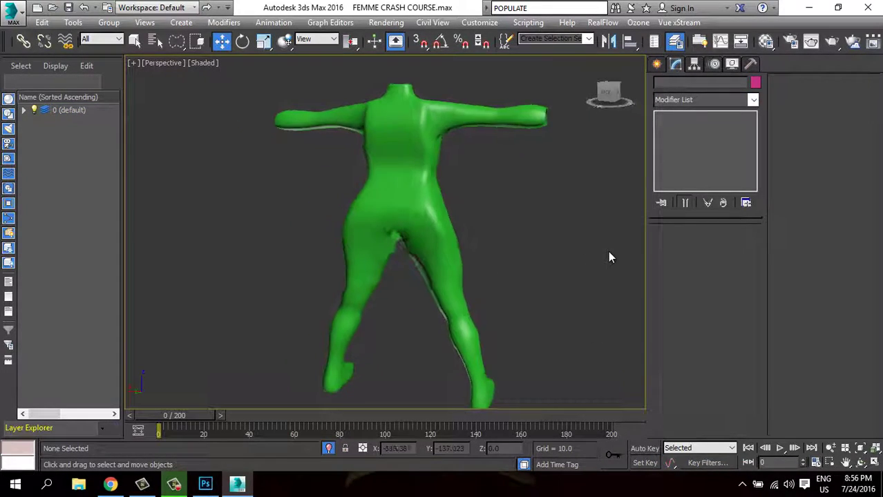
{"action": "mouse_move", "coordinate": [447, 271]}
{"action": "middle_mouse_down", "text": "alt"}
{"action": "mouse_move", "coordinate": [522, 269]}
{"action": "mouse_move", "coordinate": [450, 274]}
{"action": "mouse_move", "coordinate": [304, 250]}
{"action": "mouse_move", "coordinate": [395, 260]}
{"action": "mouse_move", "coordinate": [468, 284]}
{"action": "mouse_move", "coordinate": [514, 271]}
{"action": "mouse_move", "coordinate": [515, 289]}
{"action": "mouse_move", "coordinate": [288, 278]}
{"action": "mouse_move", "coordinate": [420, 274]}
{"action": "mouse_move", "coordinate": [426, 293]}
{"action": "mouse_move", "coordinate": [382, 280]}
{"action": "middle_mouse_up", "text": "alt"}
{"action": "scroll", "coordinate": [425, 264], "scroll_direction": "up", "scroll_amount": 3}
{"action": "scroll", "coordinate": [379, 279], "scroll_direction": "down", "scroll_amount": 3}
{"action": "scroll", "coordinate": [378, 283], "scroll_direction": "down", "scroll_amount": 2}
{"action": "scroll", "coordinate": [383, 280], "scroll_direction": "up", "scroll_amount": 3}
{"action": "scroll", "coordinate": [409, 296], "scroll_direction": "up", "scroll_amount": 2}
{"action": "scroll", "coordinate": [402, 298], "scroll_direction": "down", "scroll_amount": 1}
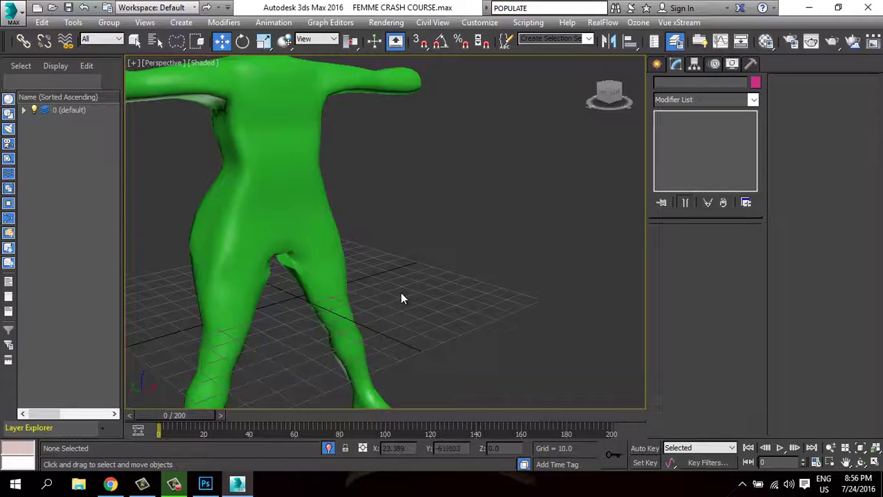
{"action": "scroll", "coordinate": [402, 299], "scroll_direction": "down", "scroll_amount": 3}
{"action": "middle_click_drag", "start_coordinate": [446, 242], "coordinate": [643, 108], "text": "alt"}
Draw a new standard-primitive box beside the figure and isolate it.
{"action": "left_click", "coordinate": [657, 65]}
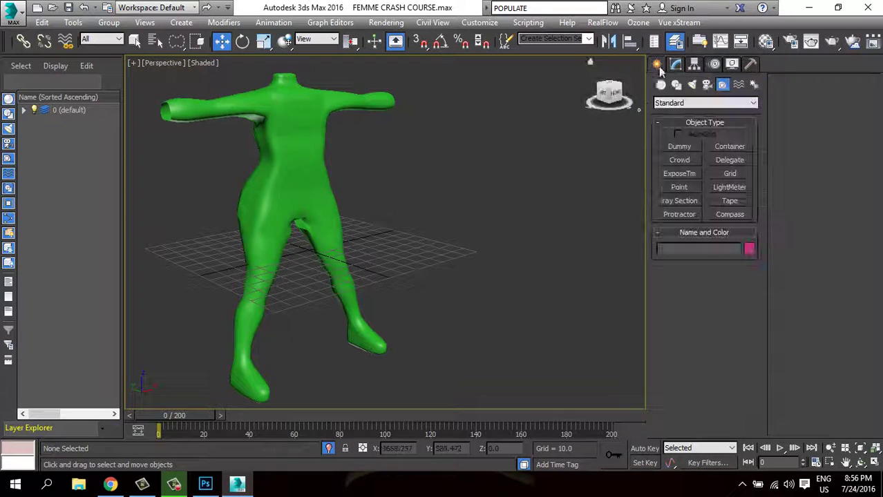
{"action": "middle_click_drag", "start_coordinate": [608, 139], "coordinate": [481, 257], "text": "alt"}
{"action": "left_click", "coordinate": [660, 84]}
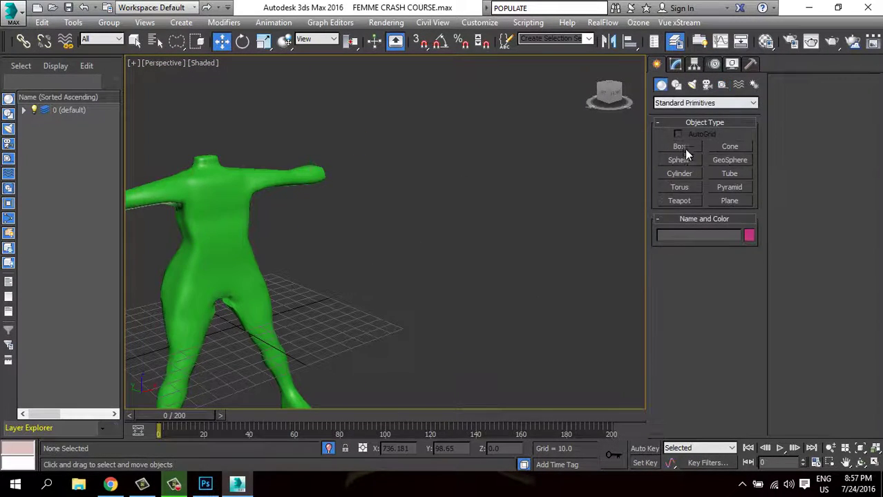
{"action": "left_click", "coordinate": [680, 147]}
{"action": "left_click_drag", "start_coordinate": [360, 308], "coordinate": [407, 349]}
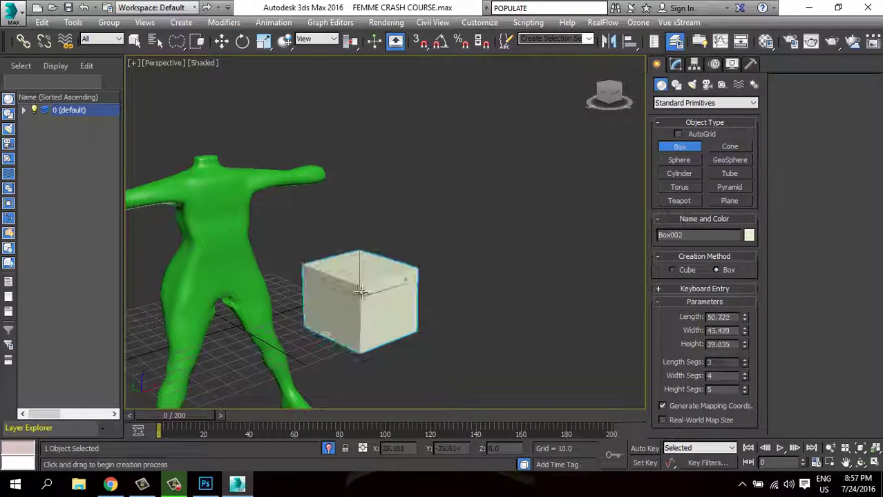
{"action": "left_click", "coordinate": [387, 276]}
{"action": "key", "text": "w"}
{"action": "left_click", "coordinate": [330, 449]}
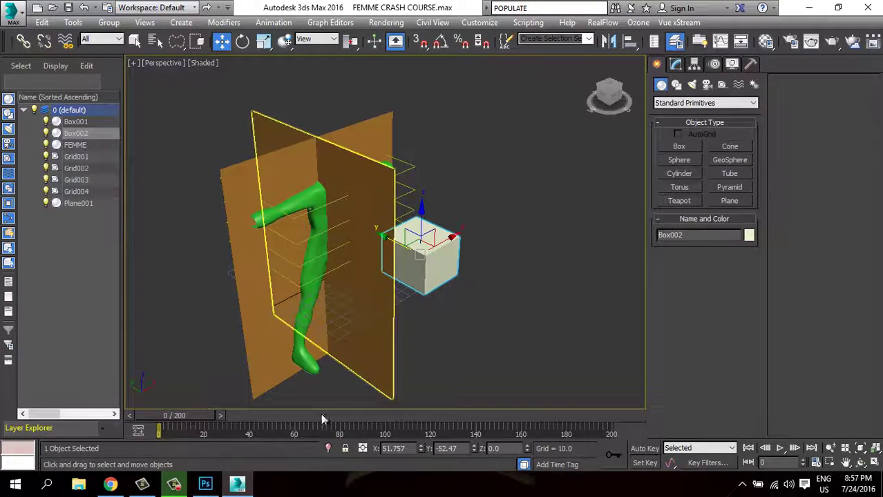
Set the box's length, width and height to 50.
{"action": "left_click", "coordinate": [675, 64]}
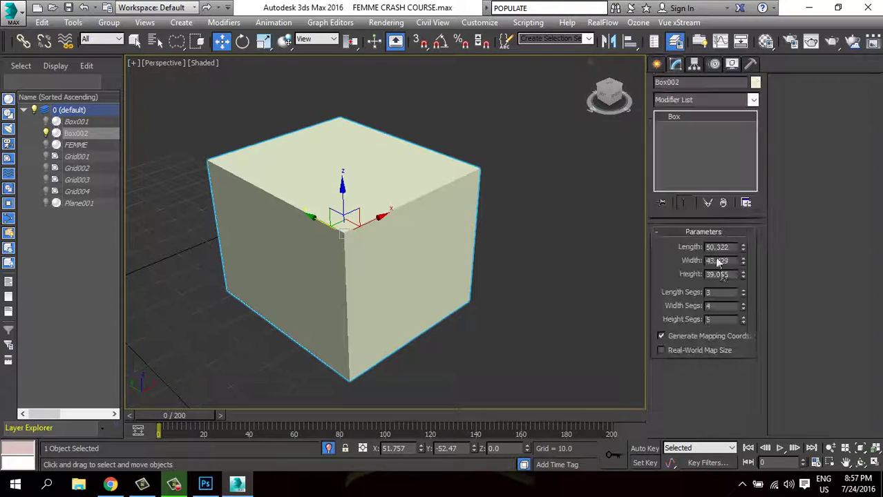
{"action": "type", "text": "50"}
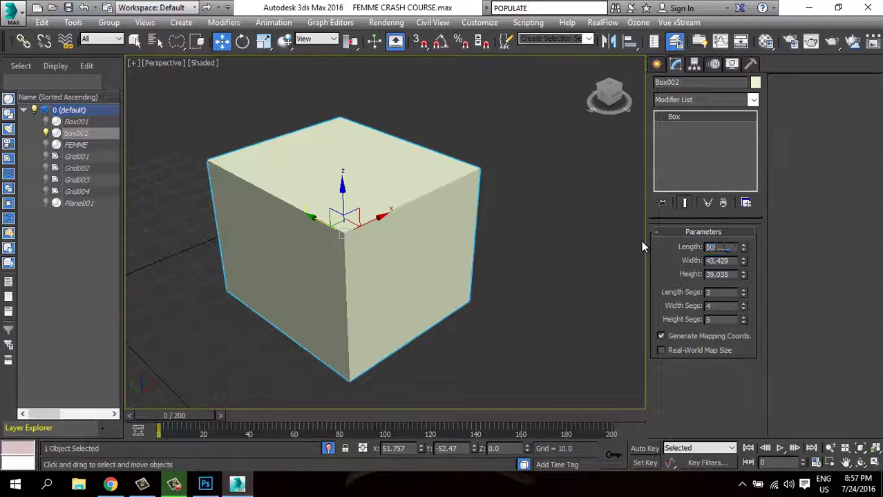
{"action": "key", "text": "Tab"}
{"action": "type", "text": "50"}
{"action": "key", "text": "Tab"}
{"action": "type", "text": "50"}
{"action": "key", "text": "Return"}
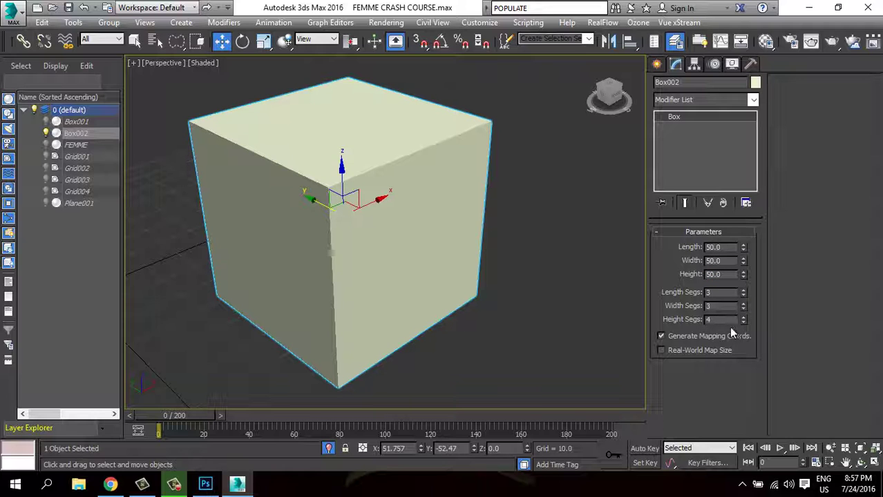
Turn on edged faces, convert the box to Editable Poly, and start selecting left-face polygons.
{"action": "key", "text": "F4"}
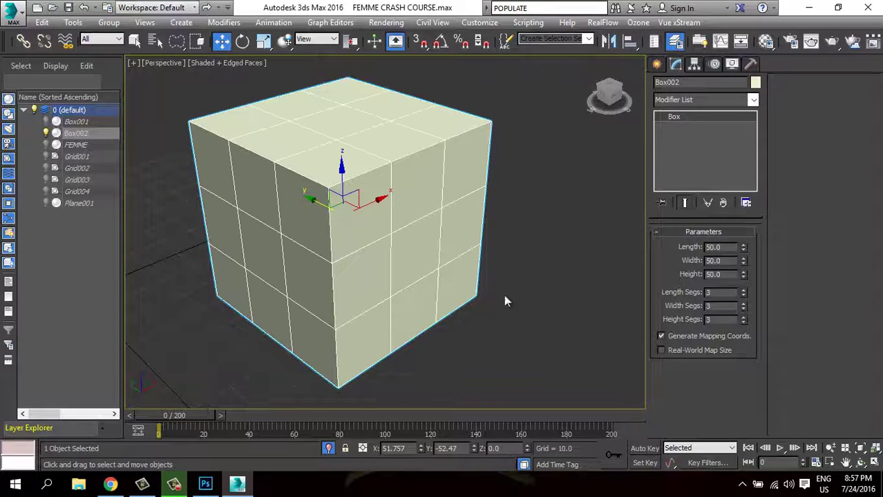
{"action": "mouse_move", "coordinate": [462, 292]}
{"action": "middle_mouse_down", "text": "alt"}
{"action": "mouse_move", "coordinate": [465, 274]}
{"action": "mouse_move", "coordinate": [437, 276]}
{"action": "mouse_move", "coordinate": [457, 278]}
{"action": "middle_mouse_up", "text": "alt"}
{"action": "right_click", "coordinate": [295, 235]}
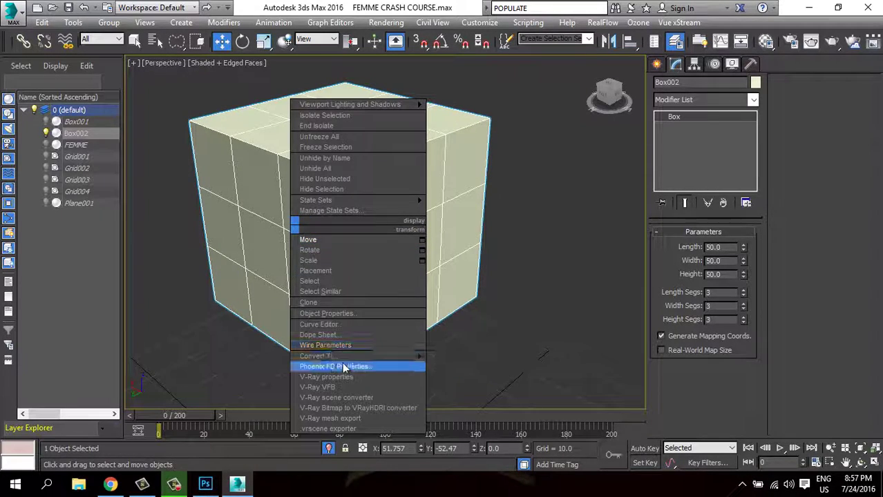
{"action": "left_click", "coordinate": [462, 366]}
{"action": "left_click", "coordinate": [717, 247]}
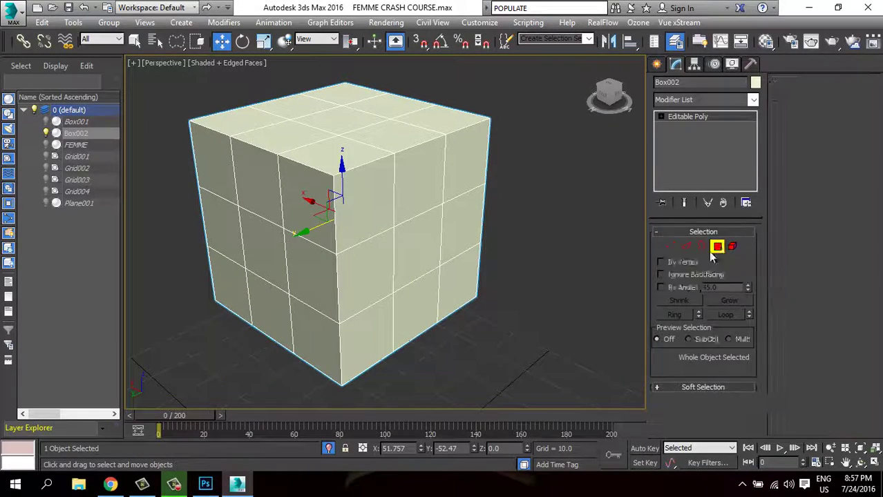
{"action": "left_click", "coordinate": [227, 167]}
{"action": "left_click", "coordinate": [261, 187], "text": "ctrl"}
Select all nine polygons of the cube's left face and delete them.
{"action": "left_click", "coordinate": [303, 271], "text": "ctrl"}
{"action": "left_click", "coordinate": [263, 242], "text": "ctrl"}
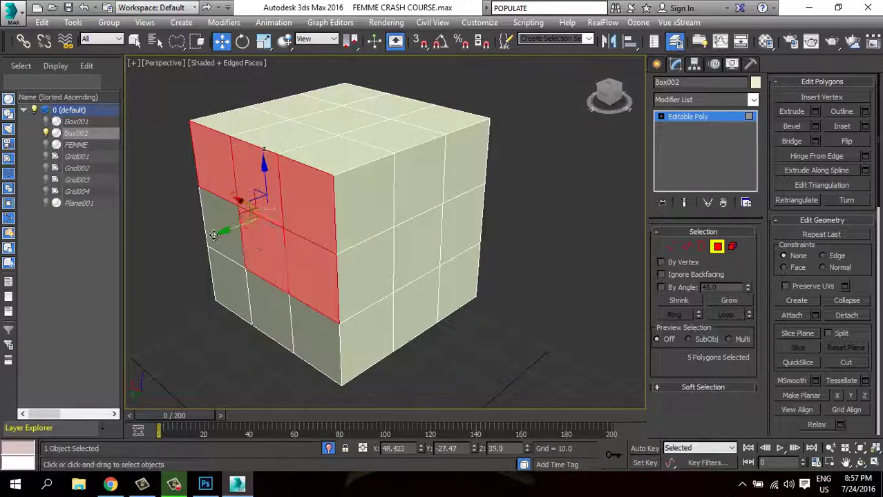
{"action": "left_click", "coordinate": [228, 228], "text": "ctrl"}
{"action": "left_click", "coordinate": [250, 297], "text": "ctrl"}
{"action": "left_click", "coordinate": [272, 321], "text": "ctrl"}
{"action": "left_click", "coordinate": [315, 342], "text": "ctrl"}
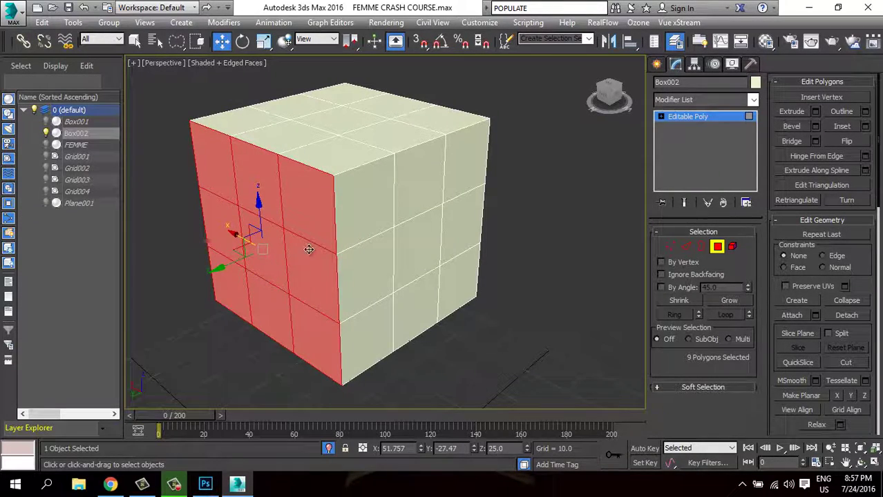
{"action": "key", "text": "Delete"}
Turn on NURMS Toggle smoothing, then select a front-face polygon.
{"action": "mouse_move", "coordinate": [364, 261]}
{"action": "middle_mouse_down", "text": "alt"}
{"action": "mouse_move", "coordinate": [233, 250]}
{"action": "mouse_move", "coordinate": [285, 275]}
{"action": "middle_mouse_up", "text": "alt"}
{"action": "left_click", "coordinate": [717, 247]}
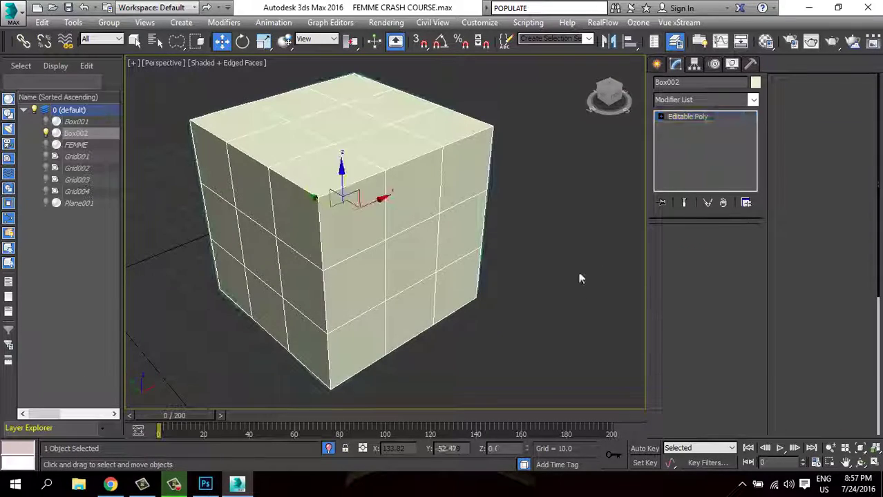
{"action": "right_click", "coordinate": [385, 212]}
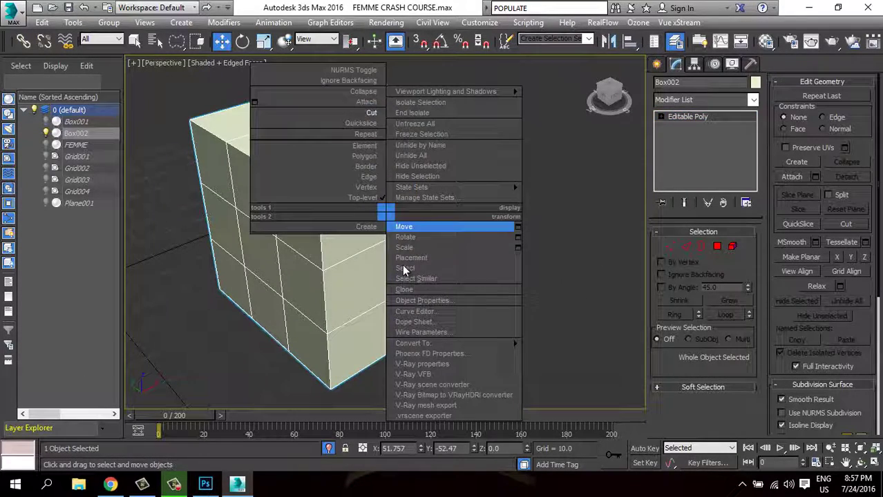
{"action": "left_click", "coordinate": [366, 71]}
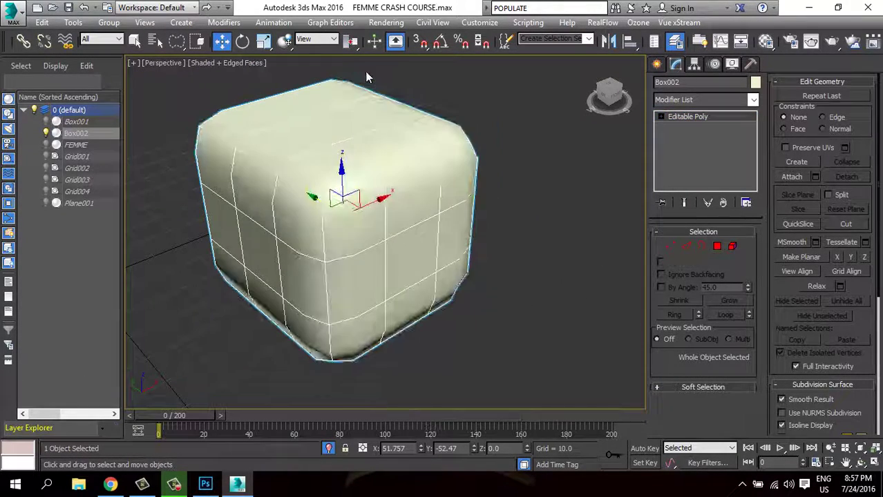
{"action": "left_click", "coordinate": [717, 247]}
{"action": "left_click", "coordinate": [395, 254]}
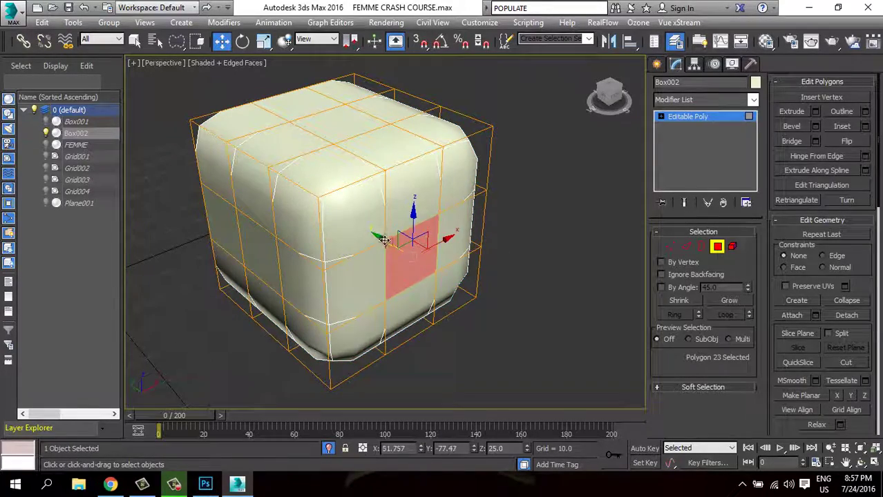
Select two top polygons and raise them upward.
{"action": "mouse_move", "coordinate": [384, 240]}
{"action": "middle_mouse_down", "text": "alt"}
{"action": "mouse_move", "coordinate": [352, 233]}
{"action": "mouse_move", "coordinate": [311, 240]}
{"action": "middle_mouse_up", "text": "alt"}
{"action": "left_click", "coordinate": [261, 169]}
{"action": "left_click", "coordinate": [312, 135], "text": "ctrl"}
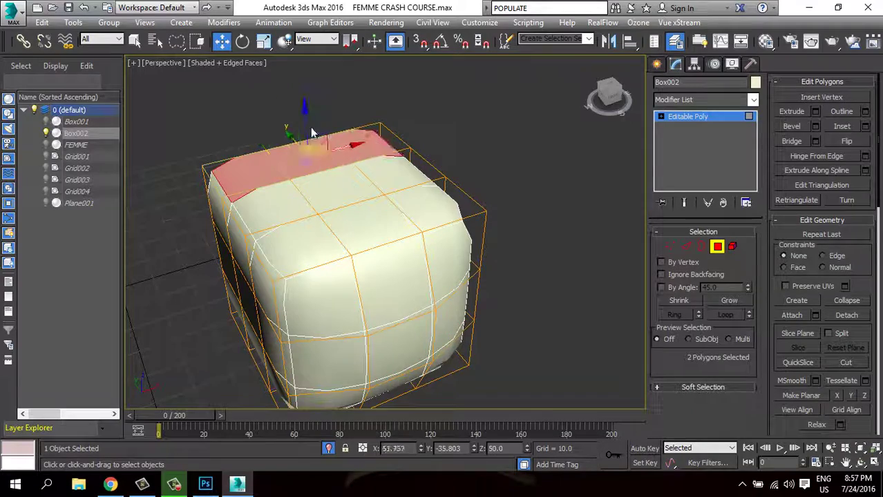
{"action": "left_click_drag", "start_coordinate": [305, 122], "coordinate": [296, 134]}
{"action": "mouse_move", "coordinate": [325, 205]}
{"action": "middle_mouse_down", "text": "alt"}
{"action": "mouse_move", "coordinate": [380, 165]}
{"action": "mouse_move", "coordinate": [373, 187]}
{"action": "mouse_move", "coordinate": [381, 202]}
{"action": "middle_mouse_up", "text": "alt"}
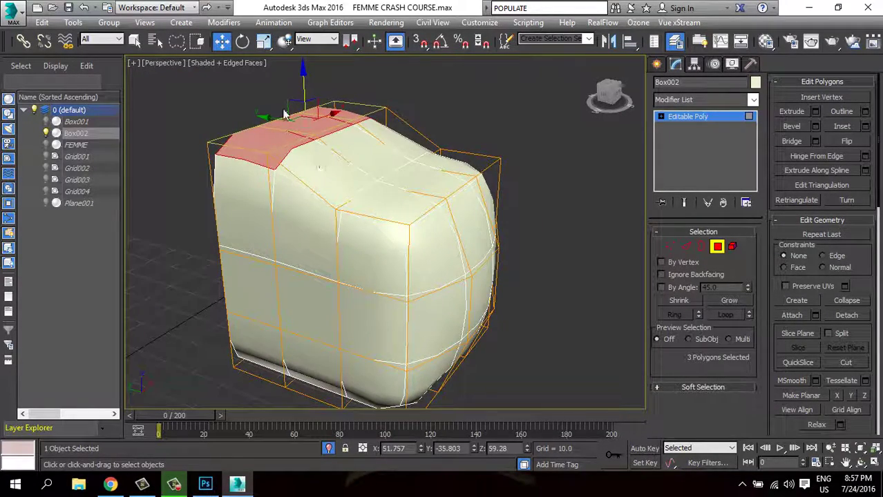
Tilt the top polygons with Rotate and collapse the smoothed mesh to Editable Poly.
{"action": "left_click", "coordinate": [243, 41]}
{"action": "left_click_drag", "start_coordinate": [340, 111], "coordinate": [346, 142]}
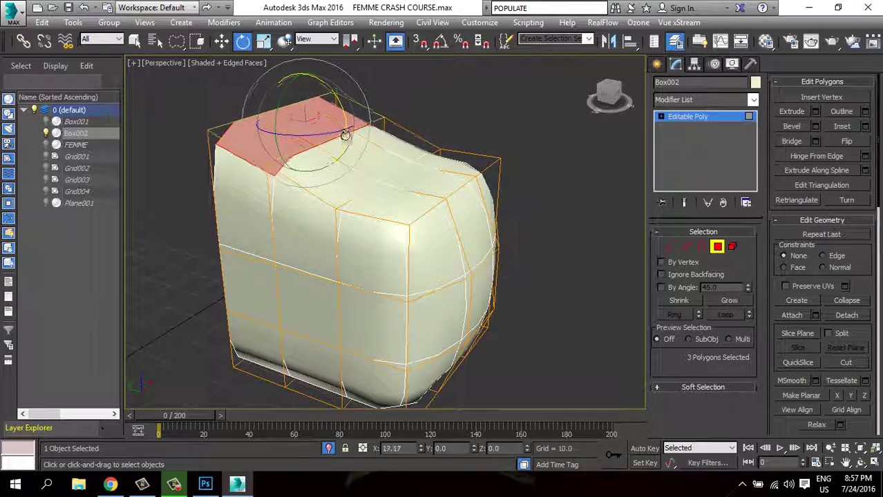
{"action": "middle_click_drag", "start_coordinate": [323, 124], "coordinate": [362, 109], "text": "alt"}
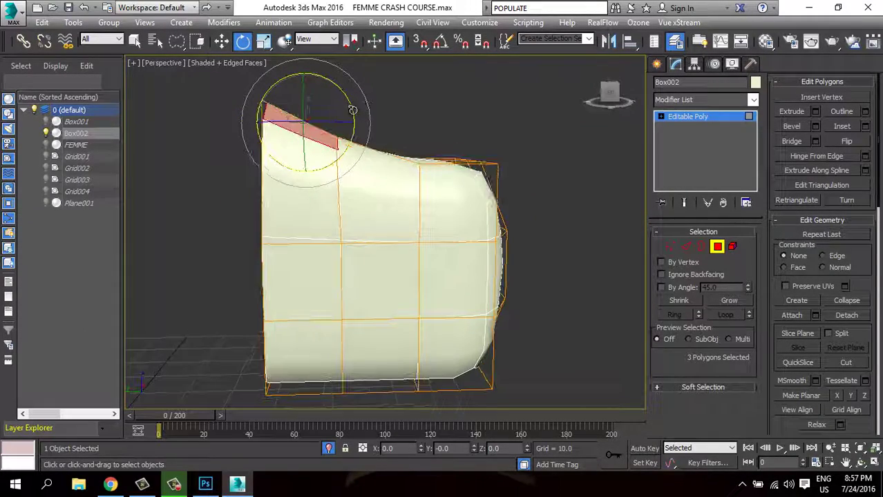
{"action": "key", "text": "4"}
{"action": "right_click", "coordinate": [345, 148]}
{"action": "left_click", "coordinate": [362, 161]}
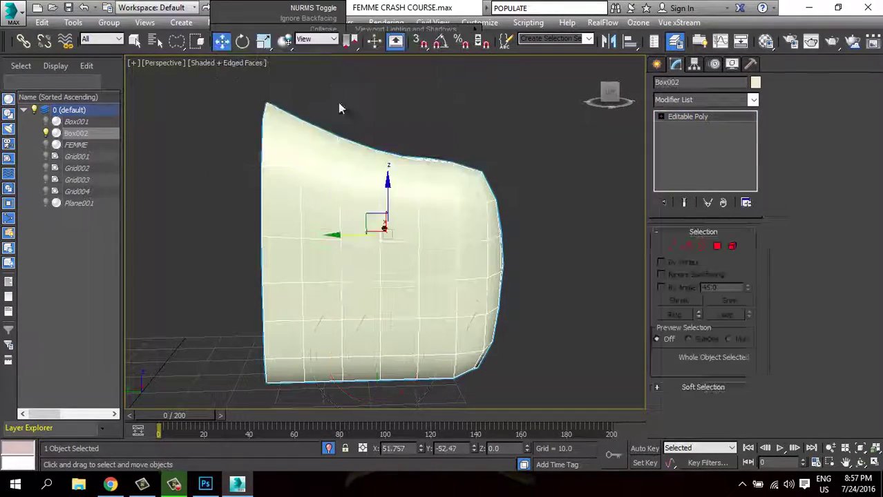
{"action": "middle_click_drag", "start_coordinate": [351, 180], "coordinate": [287, 223], "text": "alt"}
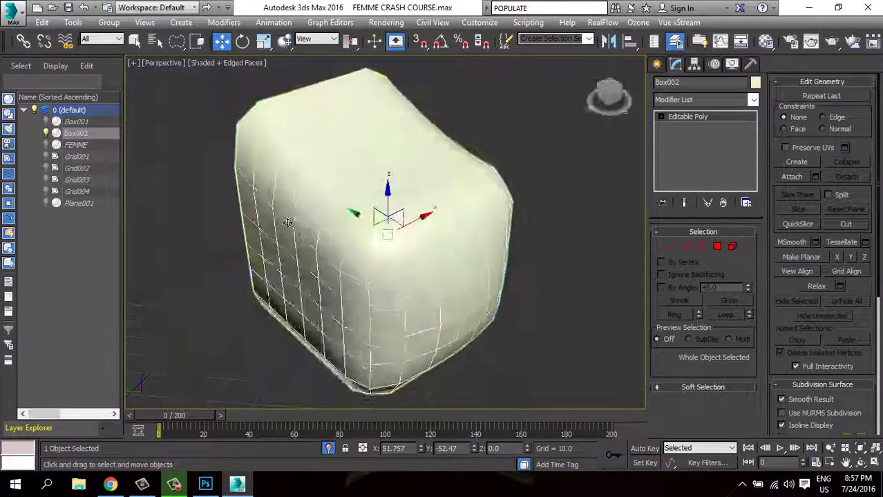
Undo the collapse and rotation from the Undo history list.
{"action": "left_click", "coordinate": [717, 247]}
{"action": "left_click", "coordinate": [348, 122]}
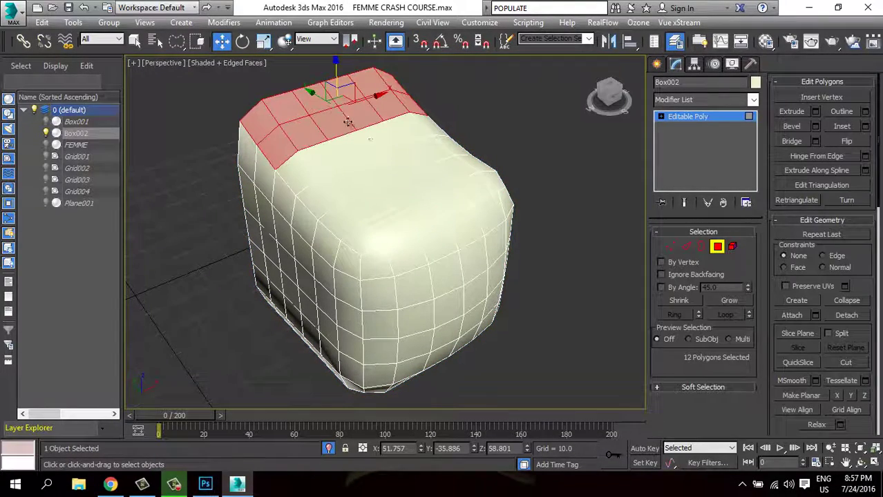
{"action": "left_click", "coordinate": [717, 248]}
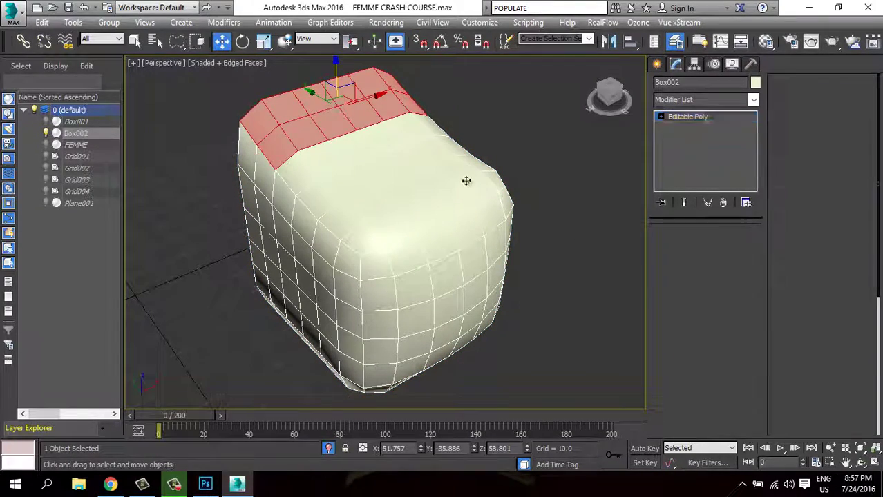
{"action": "left_click", "coordinate": [94, 8]}
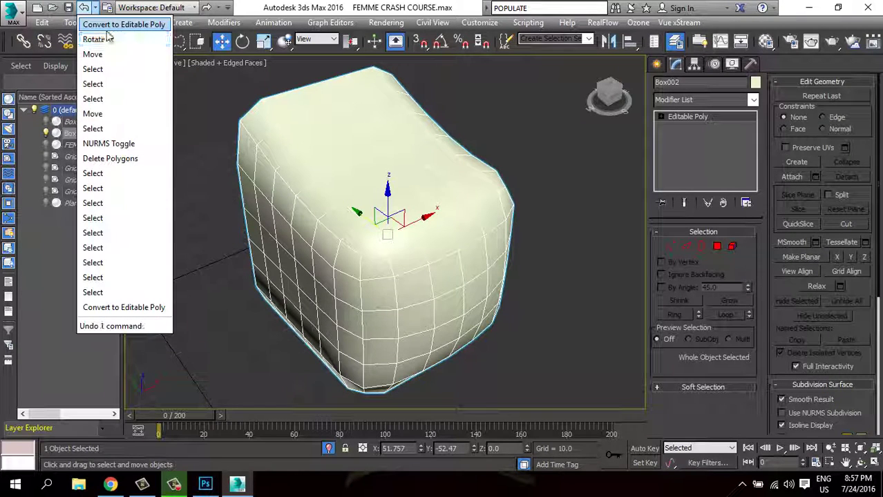
{"action": "left_click", "coordinate": [105, 40]}
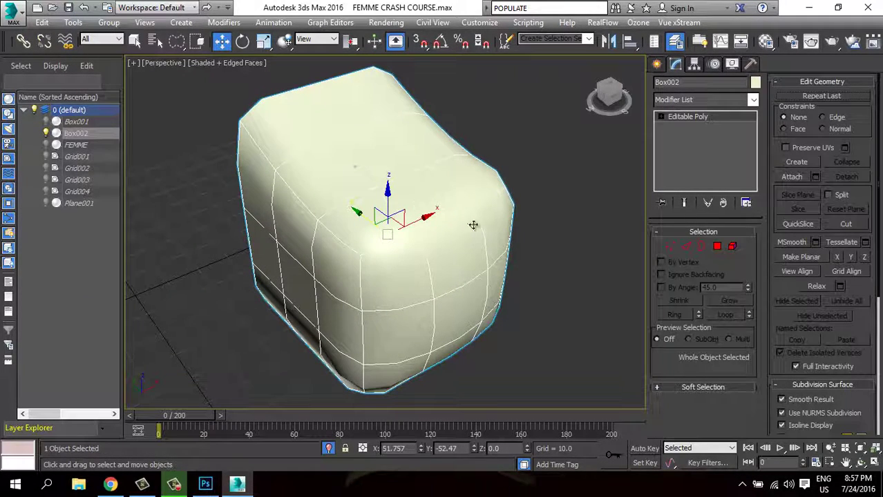
Raise the selected top polygons higher.
{"action": "left_click", "coordinate": [718, 248]}
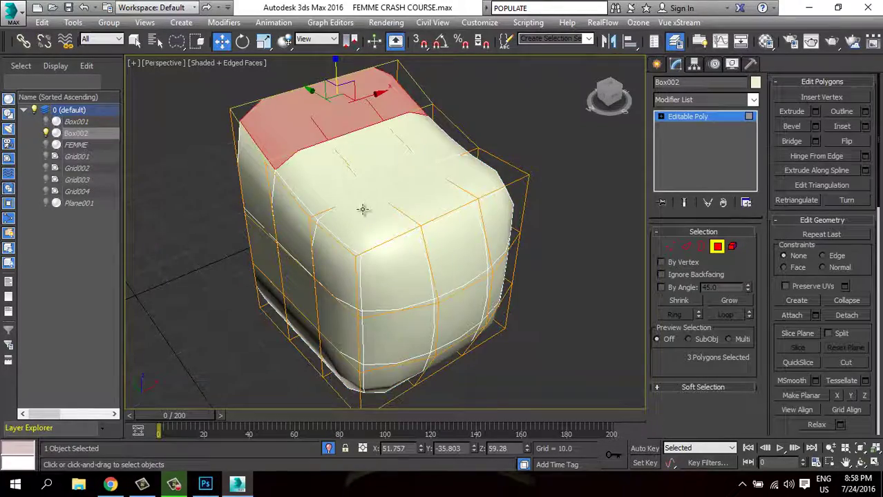
{"action": "middle_click_drag", "start_coordinate": [387, 207], "coordinate": [384, 253], "text": "alt"}
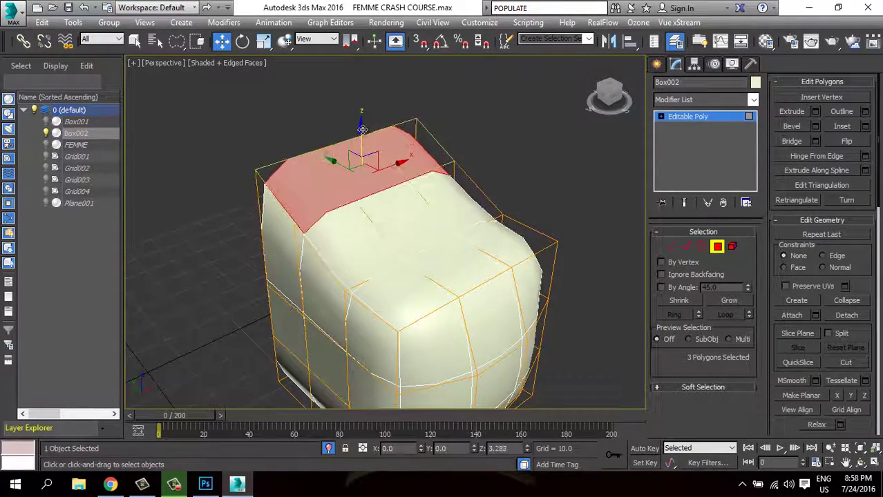
{"action": "left_click_drag", "start_coordinate": [360, 141], "coordinate": [361, 124]}
{"action": "mouse_move", "coordinate": [373, 207]}
{"action": "middle_mouse_down", "text": "alt"}
{"action": "mouse_move", "coordinate": [400, 218]}
{"action": "mouse_move", "coordinate": [366, 233]}
{"action": "middle_mouse_up", "text": "alt"}
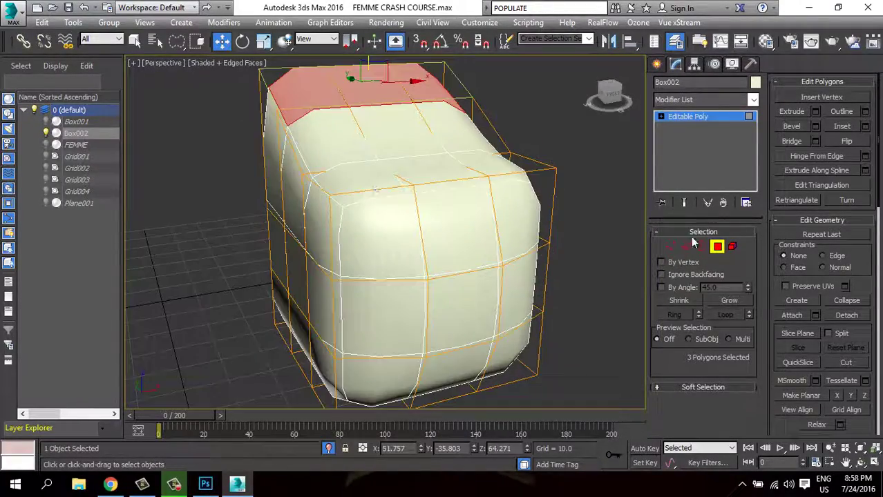
Scale the two top vertices inward and shift them along Y.
{"action": "key", "text": "1"}
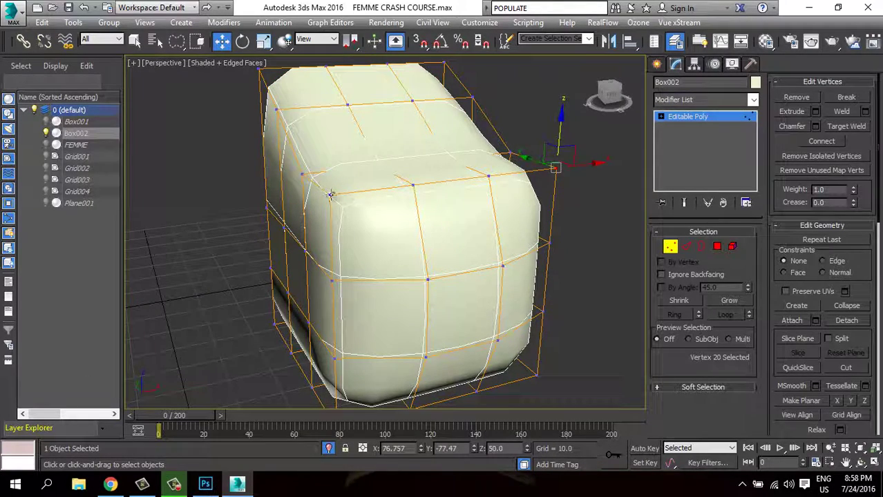
{"action": "key", "text": "r"}
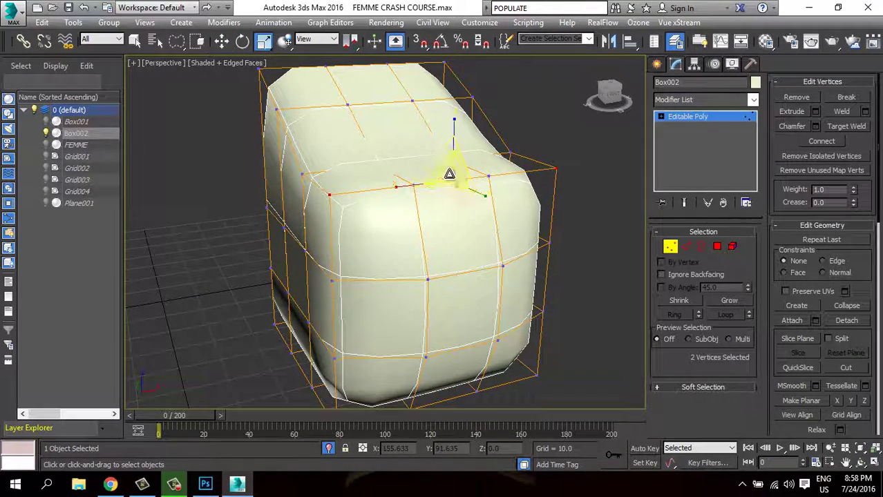
{"action": "left_click_drag", "start_coordinate": [449, 174], "coordinate": [451, 195]}
{"action": "right_click", "coordinate": [457, 184]}
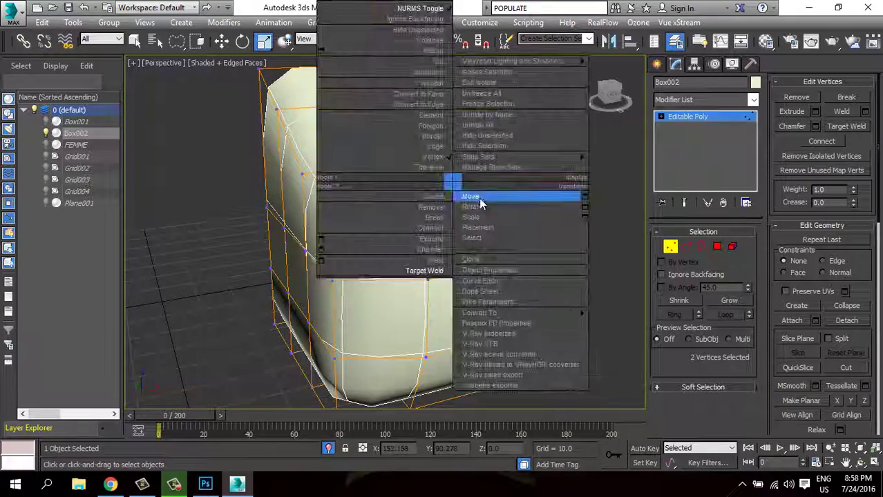
{"action": "left_click", "coordinate": [479, 198]}
{"action": "mouse_move", "coordinate": [478, 199]}
{"action": "middle_mouse_down", "text": "alt"}
{"action": "mouse_move", "coordinate": [449, 232]}
{"action": "mouse_move", "coordinate": [411, 167]}
{"action": "middle_mouse_up", "text": "alt"}
{"action": "mouse_move", "coordinate": [411, 167]}
{"action": "left_mouse_down"}
{"action": "mouse_move", "coordinate": [384, 158]}
{"action": "mouse_move", "coordinate": [419, 152]}
{"action": "left_mouse_up"}
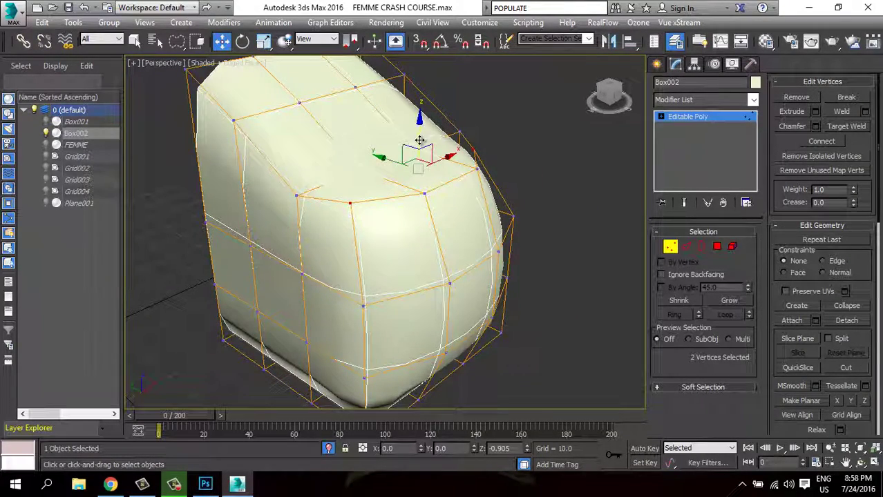
Move the bottom vertices to round off the lower corner.
{"action": "mouse_move", "coordinate": [420, 140]}
{"action": "middle_mouse_down", "text": "alt"}
{"action": "mouse_move", "coordinate": [389, 210]}
{"action": "mouse_move", "coordinate": [482, 308]}
{"action": "middle_mouse_up", "text": "alt"}
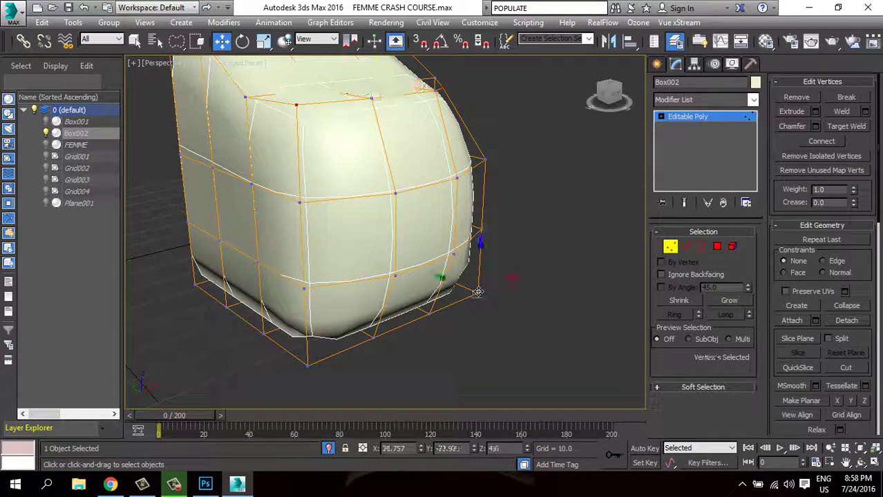
{"action": "left_click", "coordinate": [264, 42]}
{"action": "middle_click_drag", "start_coordinate": [395, 323], "coordinate": [395, 350], "text": "alt"}
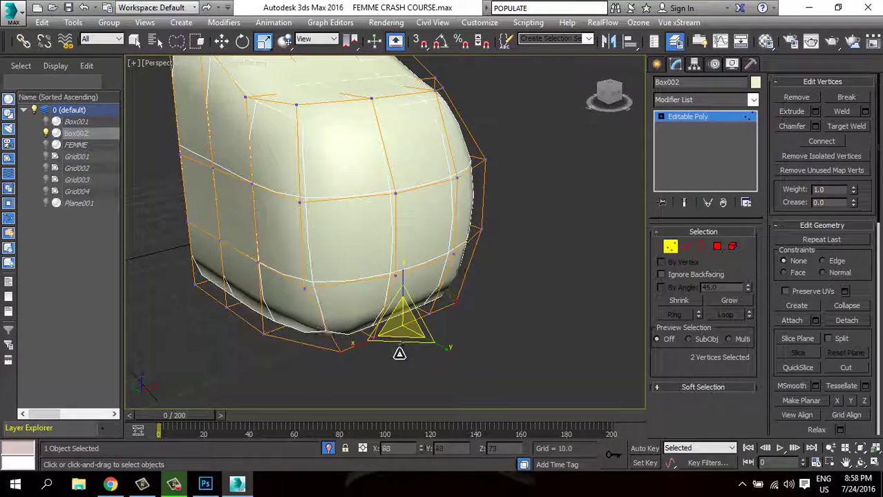
{"action": "right_click", "coordinate": [401, 268]}
{"action": "left_click", "coordinate": [427, 278]}
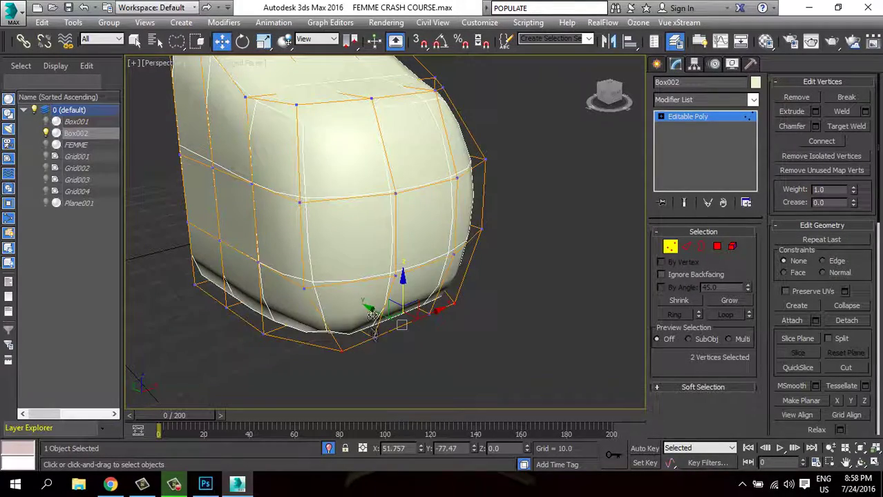
{"action": "left_click_drag", "start_coordinate": [375, 335], "coordinate": [357, 298]}
{"action": "scroll", "coordinate": [356, 299], "scroll_direction": "up", "scroll_amount": 4}
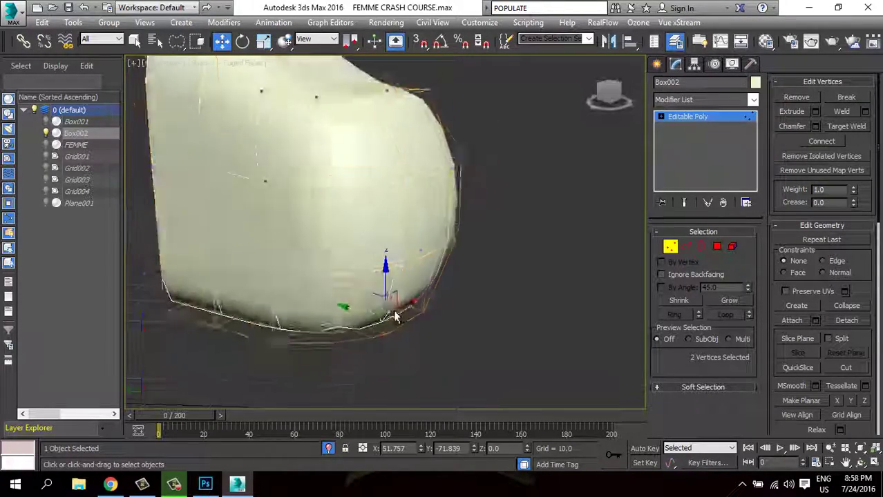
{"action": "mouse_move", "coordinate": [395, 316]}
{"action": "middle_mouse_down", "text": "alt"}
{"action": "mouse_move", "coordinate": [475, 324]}
{"action": "mouse_move", "coordinate": [437, 375]}
{"action": "middle_mouse_up", "text": "alt"}
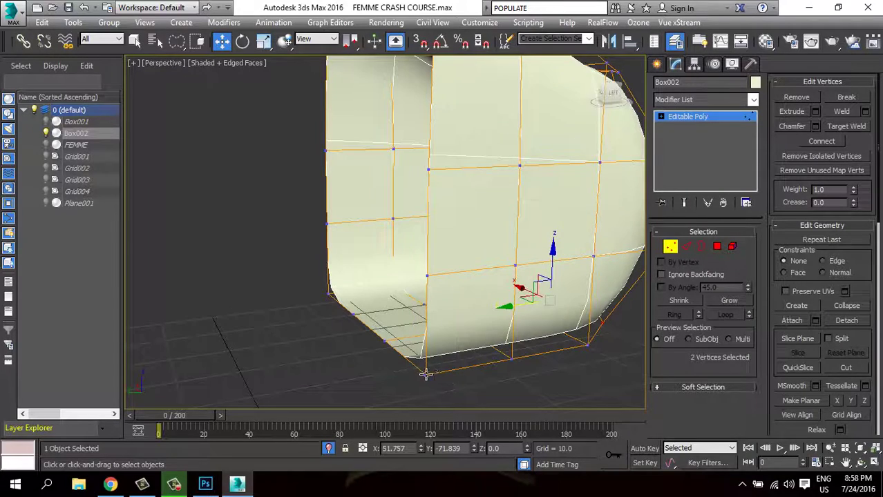
Raise the two left-corner vertices along Z and inspect the result.
{"action": "left_click", "coordinate": [327, 296]}
{"action": "left_click_drag", "start_coordinate": [365, 324], "coordinate": [373, 231]}
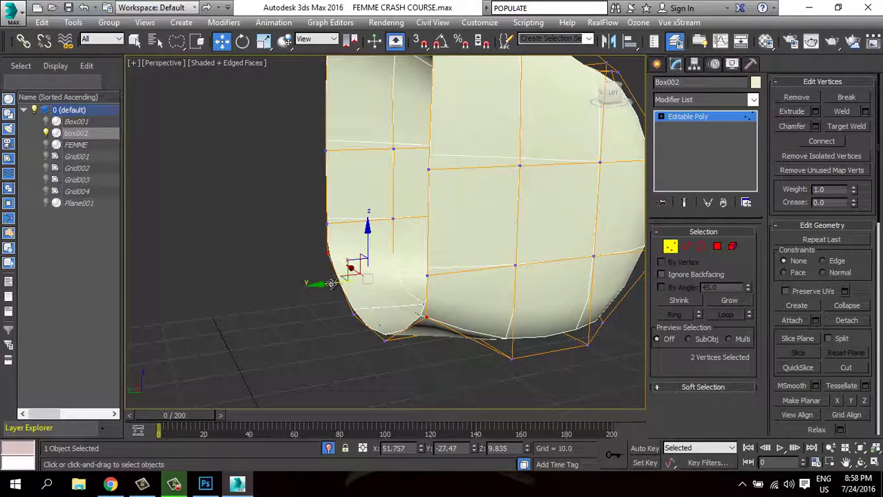
{"action": "middle_click_drag", "start_coordinate": [331, 283], "coordinate": [330, 332], "text": "alt"}
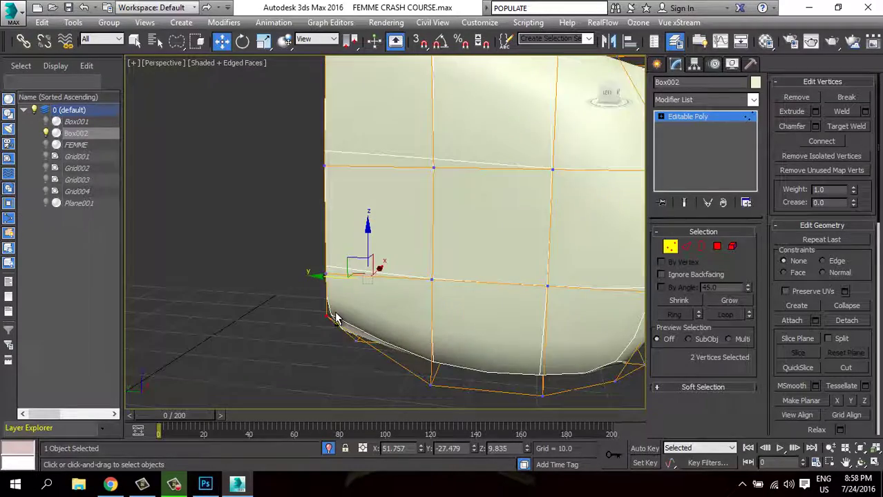
{"action": "scroll", "coordinate": [330, 325], "scroll_direction": "down", "scroll_amount": 3}
{"action": "mouse_move", "coordinate": [389, 329]}
{"action": "middle_mouse_down", "text": "alt"}
{"action": "mouse_move", "coordinate": [331, 329]}
{"action": "mouse_move", "coordinate": [313, 340]}
{"action": "mouse_move", "coordinate": [329, 287]}
{"action": "middle_mouse_up", "text": "alt"}
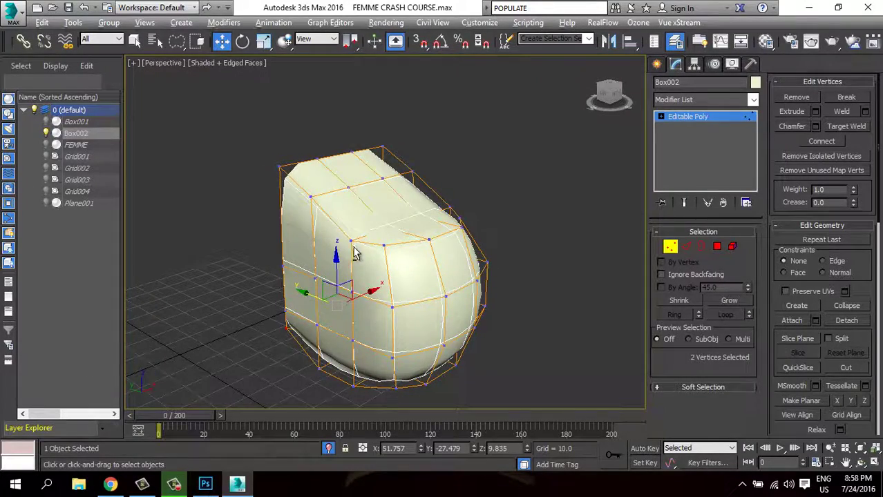
{"action": "middle_click_drag", "start_coordinate": [355, 253], "coordinate": [484, 266], "text": "alt"}
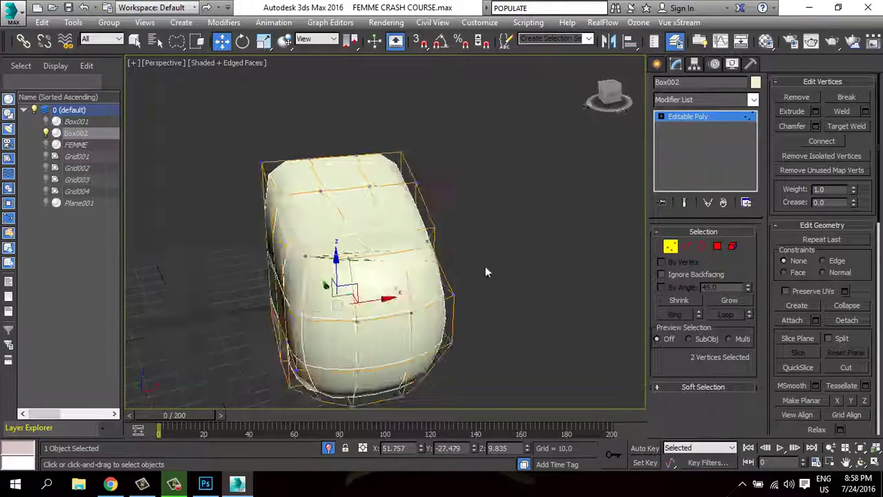
Switch to Polygon mode and select a polygon on the left side.
{"action": "left_click", "coordinate": [720, 246]}
{"action": "left_click", "coordinate": [339, 297]}
{"action": "mouse_move", "coordinate": [339, 297]}
{"action": "middle_mouse_down", "text": "alt"}
{"action": "mouse_move", "coordinate": [394, 290]}
{"action": "mouse_move", "coordinate": [476, 345]}
{"action": "mouse_move", "coordinate": [492, 308]}
{"action": "mouse_move", "coordinate": [467, 208]}
{"action": "mouse_move", "coordinate": [470, 228]}
{"action": "middle_mouse_up", "text": "alt"}
In Vertex mode, lower the first top-edge vertex slightly along Z.
{"action": "left_click", "coordinate": [462, 231]}
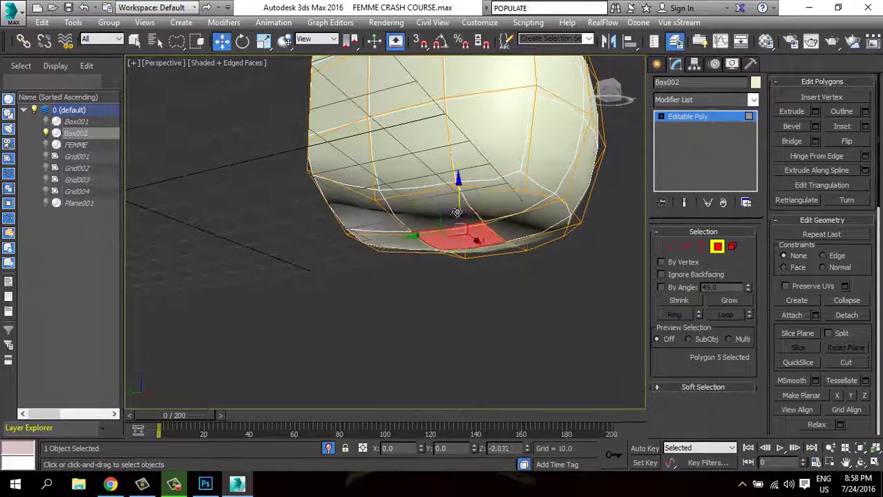
{"action": "scroll", "coordinate": [482, 260], "scroll_direction": "down", "scroll_amount": 5}
{"action": "mouse_move", "coordinate": [483, 260]}
{"action": "middle_mouse_down", "text": "alt"}
{"action": "mouse_move", "coordinate": [478, 296]}
{"action": "mouse_move", "coordinate": [489, 296]}
{"action": "mouse_move", "coordinate": [418, 282]}
{"action": "mouse_move", "coordinate": [486, 280]}
{"action": "middle_mouse_up", "text": "alt"}
{"action": "key", "text": "1"}
{"action": "scroll", "coordinate": [437, 265], "scroll_direction": "up", "scroll_amount": 5}
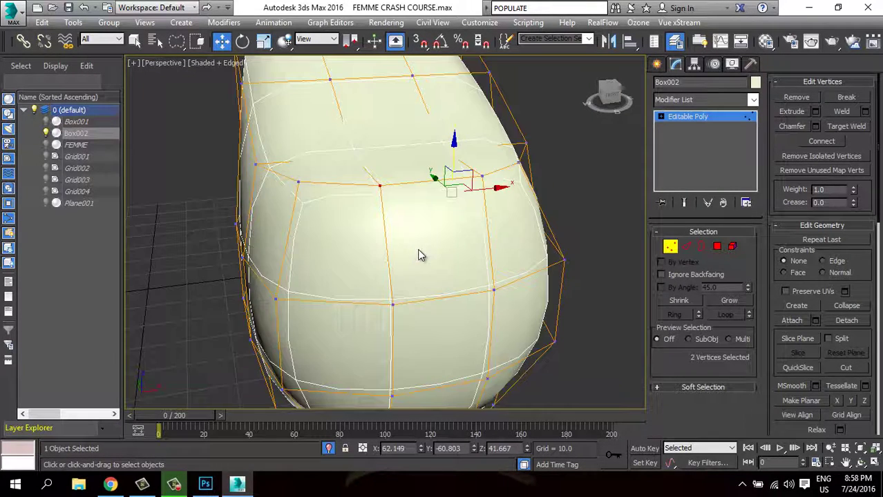
{"action": "left_click", "coordinate": [300, 184]}
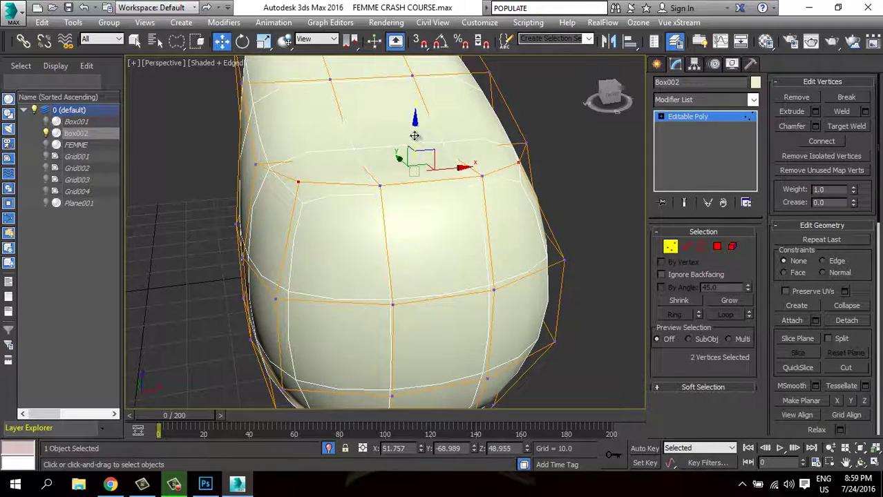
{"action": "left_click_drag", "start_coordinate": [414, 136], "coordinate": [415, 149]}
Select the neighbouring top-edge vertex and orbit to review the whole pod.
{"action": "mouse_move", "coordinate": [414, 149]}
{"action": "middle_mouse_down", "text": "alt"}
{"action": "mouse_move", "coordinate": [474, 257]}
{"action": "mouse_move", "coordinate": [542, 237]}
{"action": "mouse_move", "coordinate": [465, 249]}
{"action": "mouse_move", "coordinate": [417, 233]}
{"action": "middle_mouse_up", "text": "alt"}
{"action": "scroll", "coordinate": [451, 235], "scroll_direction": "down", "scroll_amount": 2}
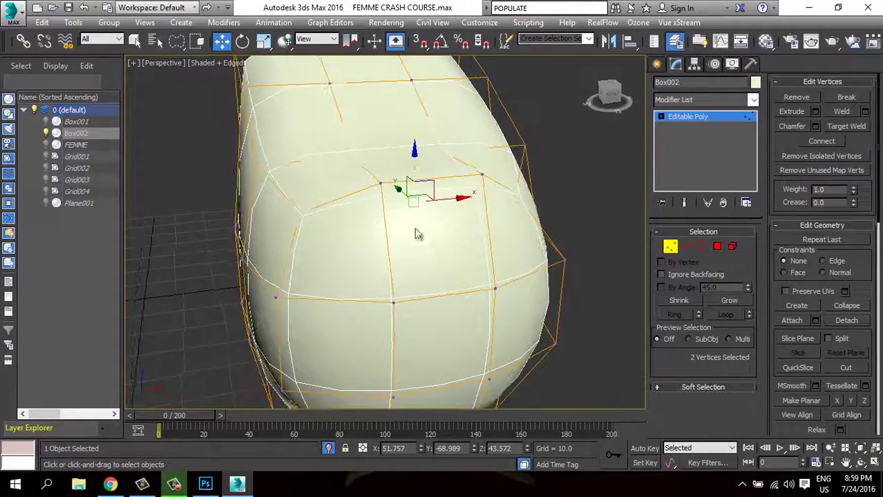
{"action": "left_click", "coordinate": [391, 192]}
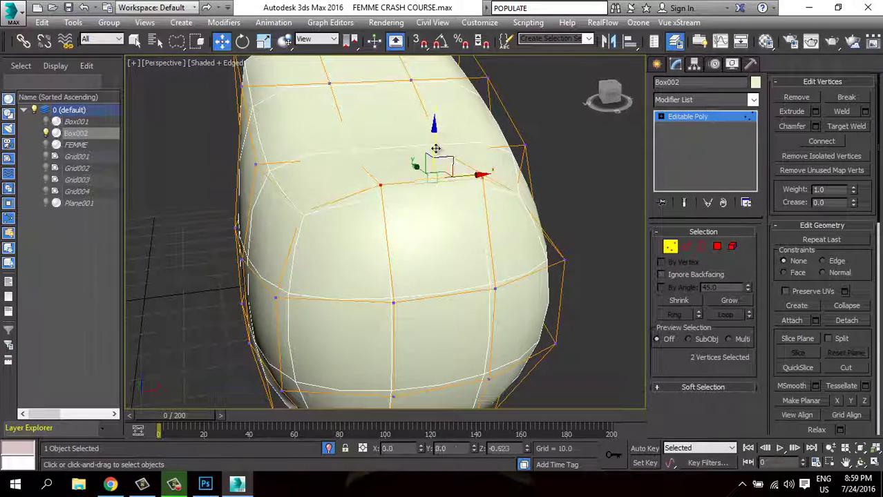
{"action": "mouse_move", "coordinate": [436, 149]}
{"action": "middle_mouse_down", "text": "alt"}
{"action": "mouse_move", "coordinate": [437, 197]}
{"action": "mouse_move", "coordinate": [504, 211]}
{"action": "middle_mouse_up", "text": "alt"}
{"action": "scroll", "coordinate": [451, 235], "scroll_direction": "down", "scroll_amount": 4}
{"action": "mouse_move", "coordinate": [451, 235]}
{"action": "middle_mouse_down", "text": "alt"}
{"action": "mouse_move", "coordinate": [484, 216]}
{"action": "mouse_move", "coordinate": [416, 235]}
{"action": "mouse_move", "coordinate": [325, 227]}
{"action": "middle_mouse_up", "text": "alt"}
{"action": "scroll", "coordinate": [416, 235], "scroll_direction": "up", "scroll_amount": 4}
{"action": "scroll", "coordinate": [416, 234], "scroll_direction": "down", "scroll_amount": 4}
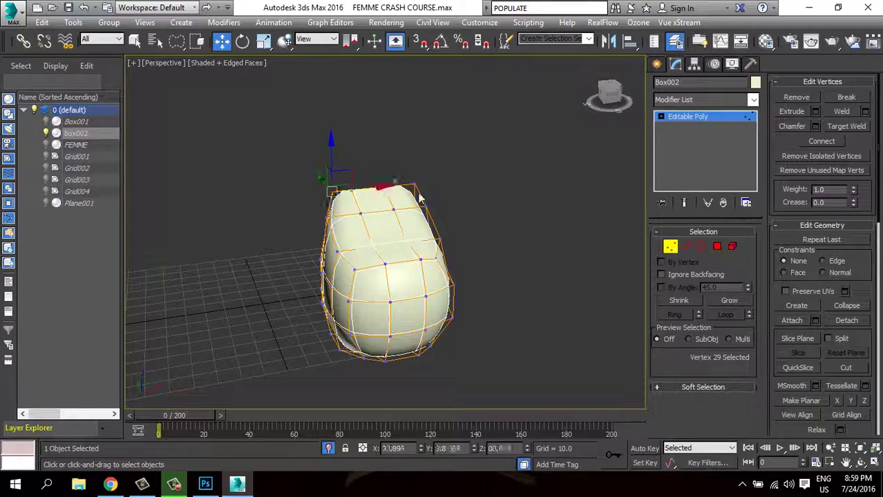
Select the top-right and top-left corner vertices of the mesh.
{"action": "mouse_move", "coordinate": [438, 181]}
{"action": "middle_mouse_down", "text": "alt"}
{"action": "mouse_move", "coordinate": [390, 243]}
{"action": "mouse_move", "coordinate": [345, 205]}
{"action": "mouse_move", "coordinate": [388, 240]}
{"action": "mouse_move", "coordinate": [454, 243]}
{"action": "middle_mouse_up", "text": "alt"}
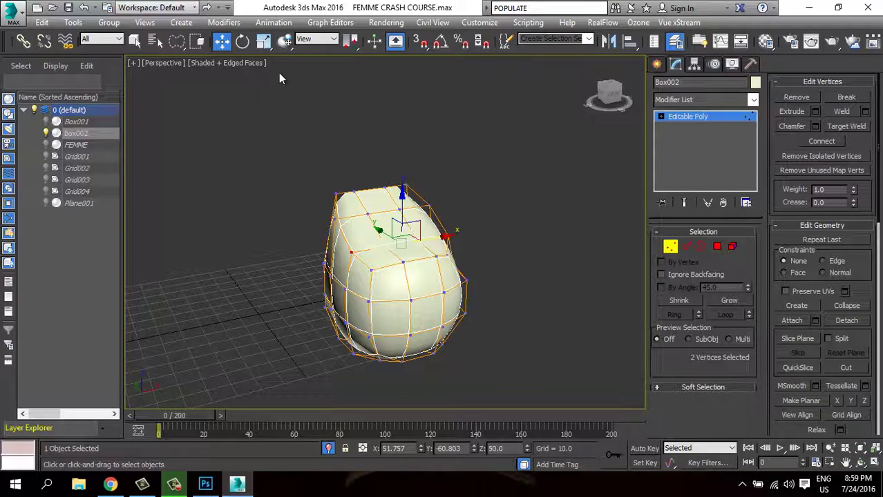
{"action": "key", "text": "r"}
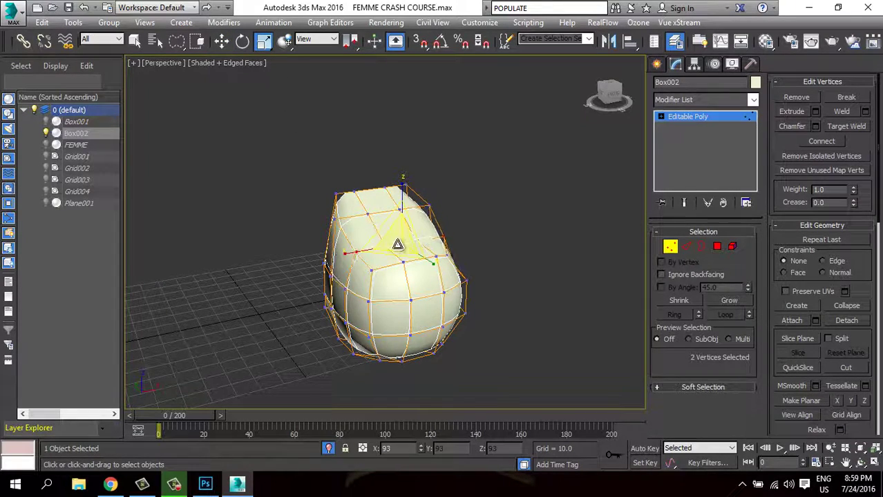
{"action": "mouse_move", "coordinate": [398, 244]}
{"action": "middle_mouse_down", "text": "alt"}
{"action": "mouse_move", "coordinate": [449, 257]}
{"action": "mouse_move", "coordinate": [484, 231]}
{"action": "mouse_move", "coordinate": [418, 269]}
{"action": "mouse_move", "coordinate": [355, 278]}
{"action": "mouse_move", "coordinate": [481, 155]}
{"action": "middle_mouse_up", "text": "alt"}
{"action": "scroll", "coordinate": [415, 272], "scroll_direction": "up", "scroll_amount": 3}
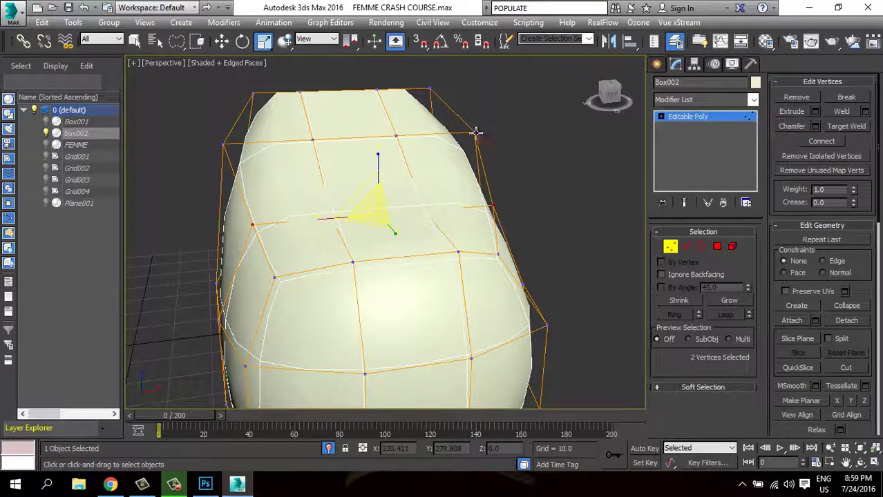
{"action": "left_click", "coordinate": [476, 132]}
{"action": "left_click", "coordinate": [224, 142]}
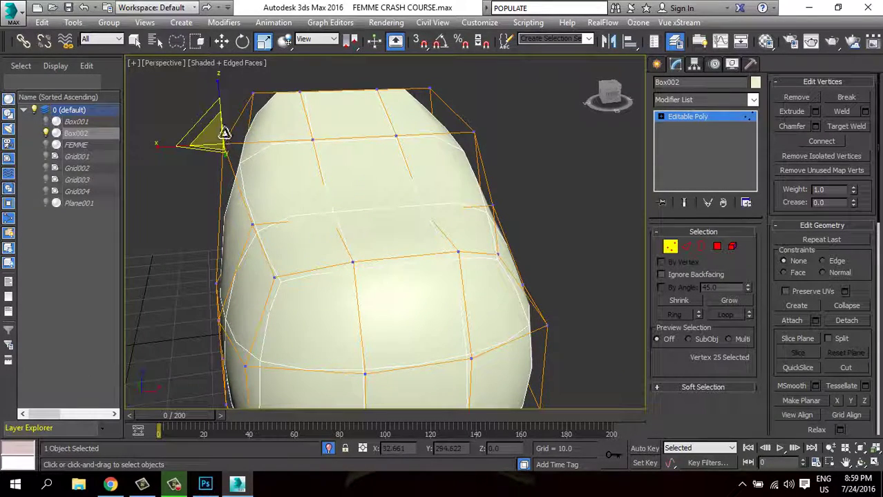
Shift the left-edge vertex sideways and raise a top vertex slightly along Z.
{"action": "left_click", "coordinate": [221, 43]}
{"action": "left_click_drag", "start_coordinate": [264, 142], "coordinate": [278, 141]}
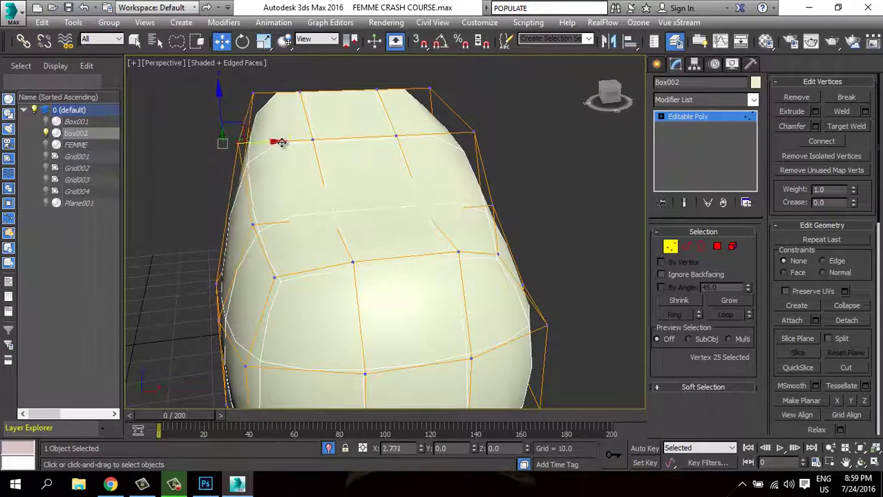
{"action": "mouse_move", "coordinate": [278, 141]}
{"action": "middle_mouse_down", "text": "alt"}
{"action": "mouse_move", "coordinate": [331, 188]}
{"action": "mouse_move", "coordinate": [384, 173]}
{"action": "mouse_move", "coordinate": [330, 194]}
{"action": "mouse_move", "coordinate": [358, 205]}
{"action": "middle_mouse_up", "text": "alt"}
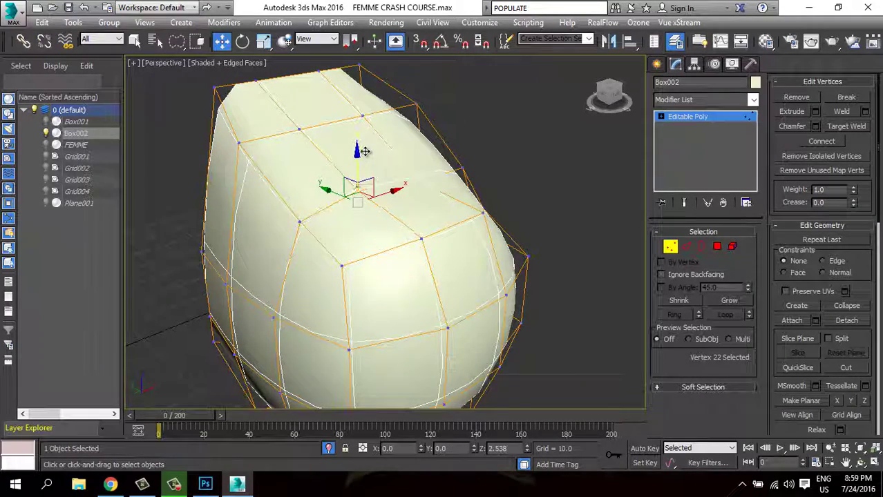
{"action": "left_click_drag", "start_coordinate": [364, 151], "coordinate": [424, 183]}
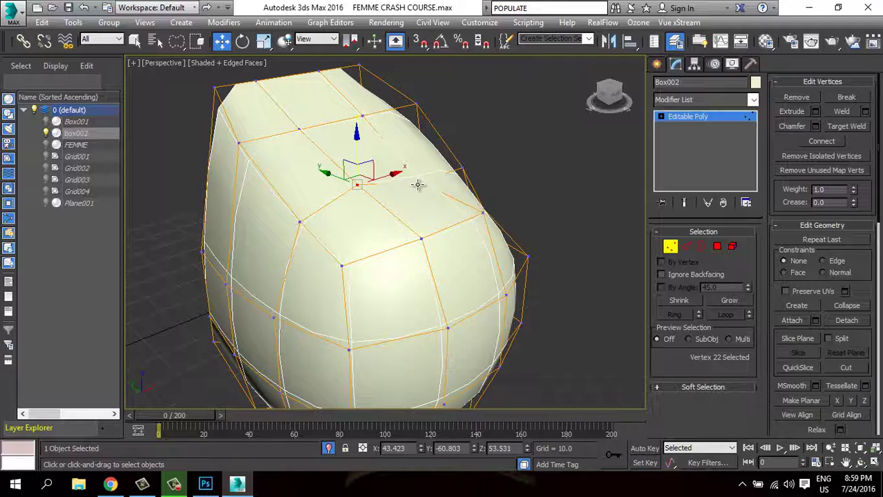
{"action": "mouse_move", "coordinate": [420, 148]}
{"action": "middle_mouse_down", "text": "alt"}
{"action": "mouse_move", "coordinate": [379, 200]}
{"action": "mouse_move", "coordinate": [340, 228]}
{"action": "middle_mouse_up", "text": "alt"}
{"action": "scroll", "coordinate": [379, 201], "scroll_direction": "down", "scroll_amount": 5}
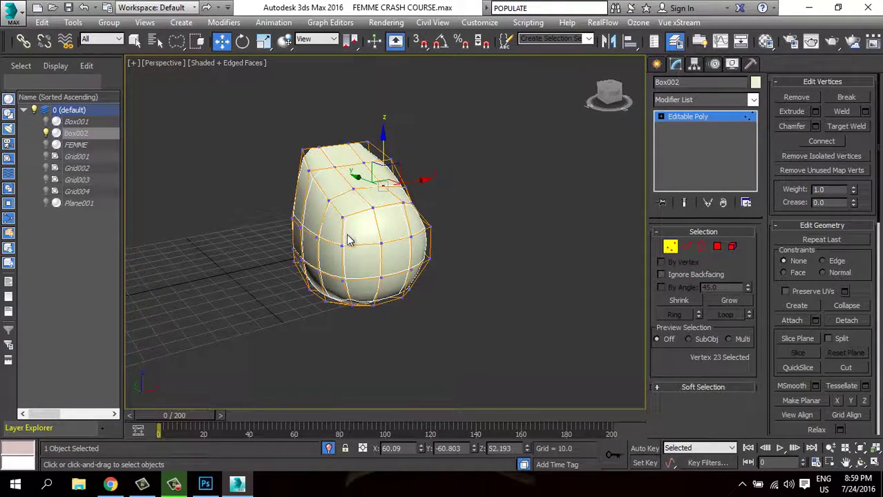
{"action": "scroll", "coordinate": [347, 239], "scroll_direction": "up", "scroll_amount": 4}
Inset a front-face polygon into a small square face.
{"action": "left_click", "coordinate": [717, 247]}
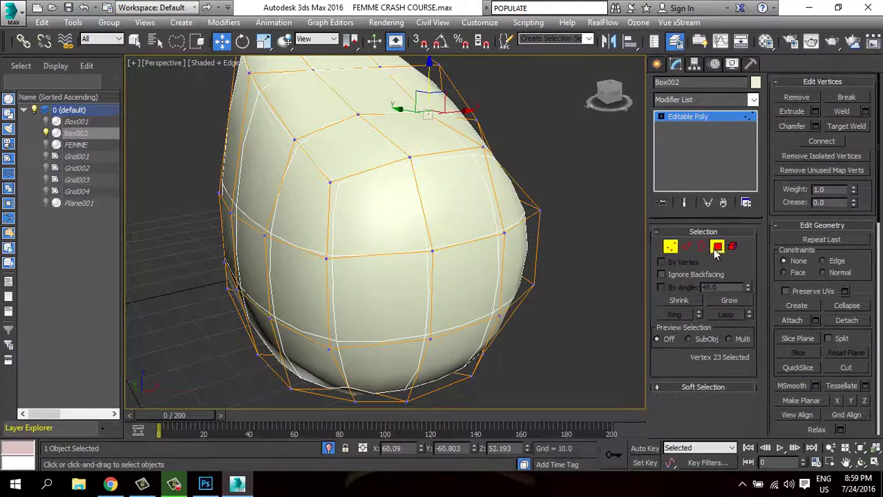
{"action": "left_click", "coordinate": [474, 287]}
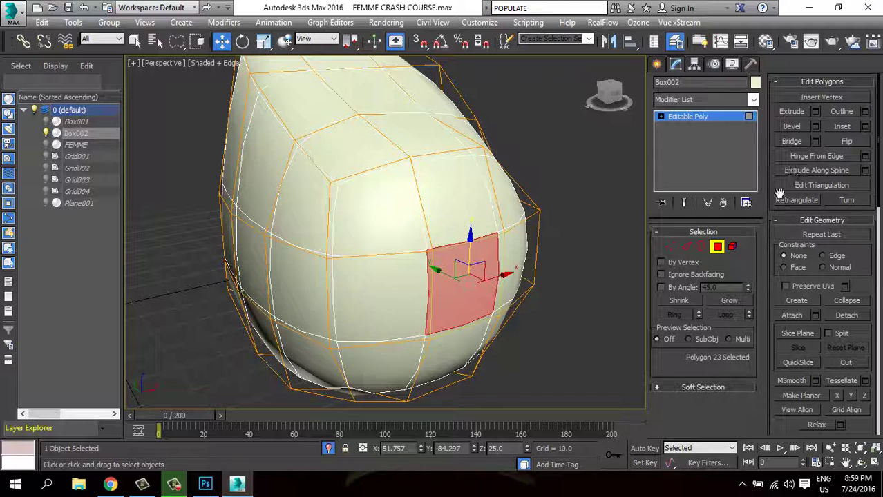
{"action": "left_click", "coordinate": [842, 128]}
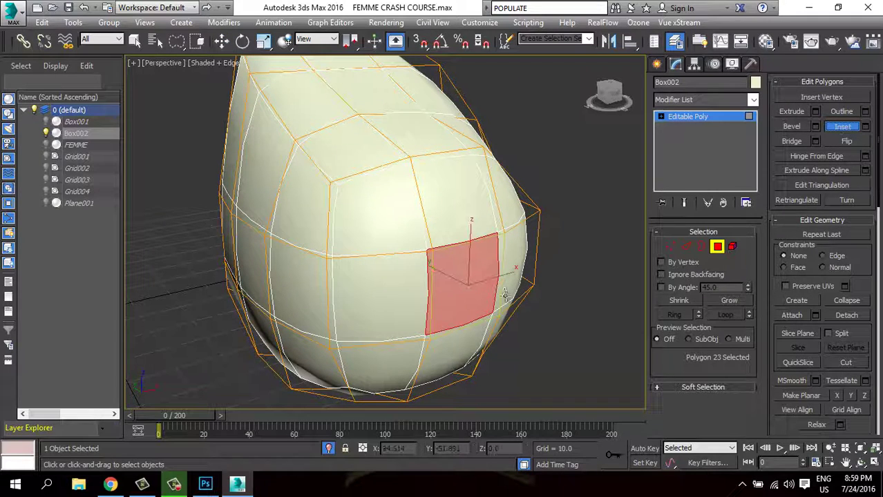
{"action": "left_click_drag", "start_coordinate": [465, 277], "coordinate": [468, 292]}
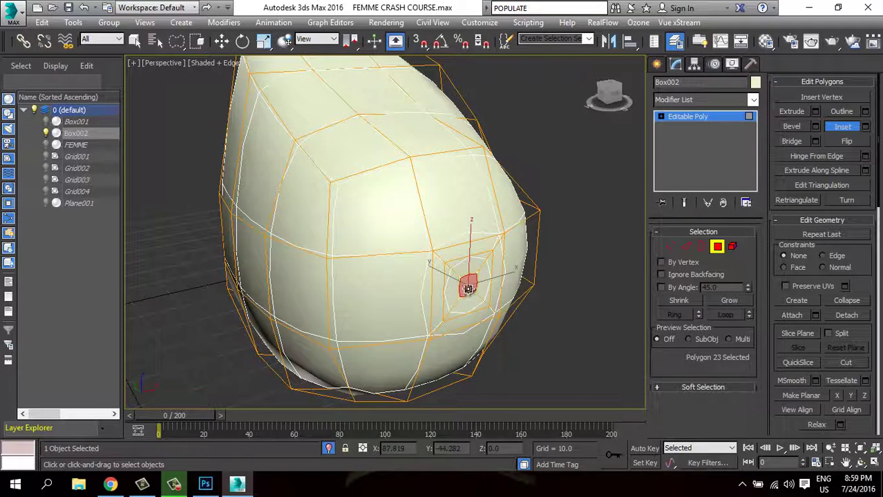
{"action": "key", "text": "w"}
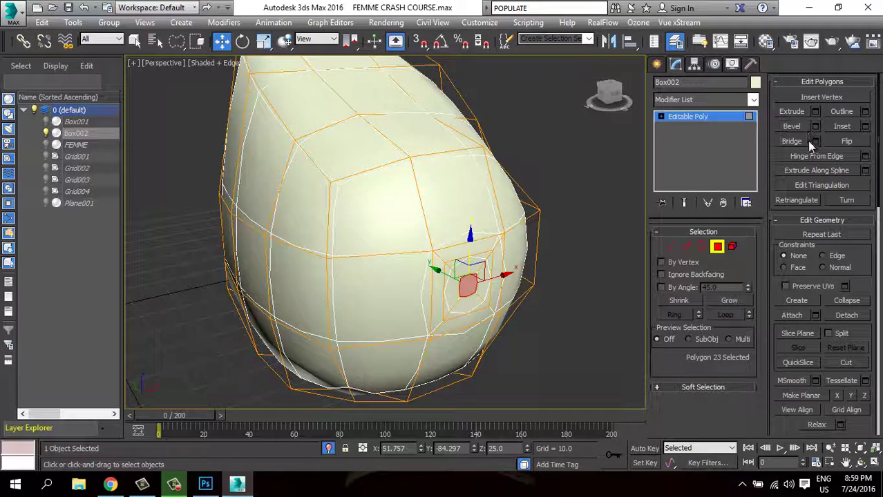
Bevel the inset face out with height 4.545 and outline -0.793.
{"action": "left_click", "coordinate": [813, 127]}
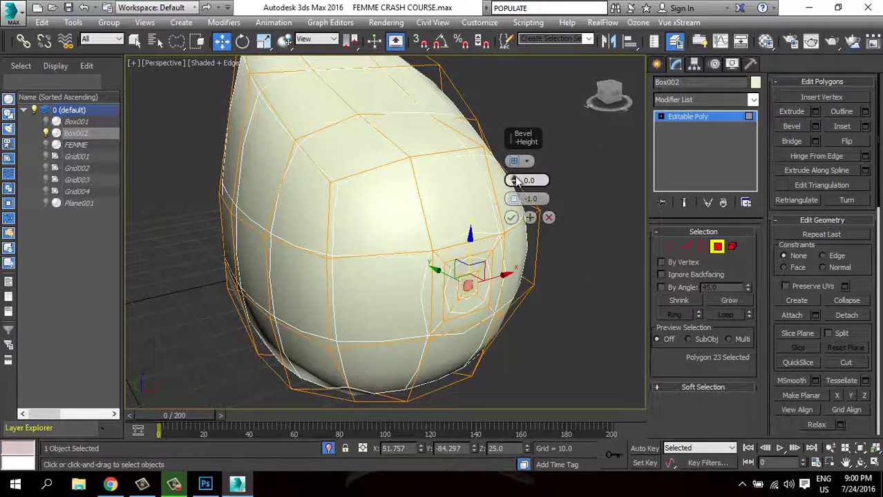
{"action": "left_click_drag", "start_coordinate": [517, 171], "coordinate": [521, 164]}
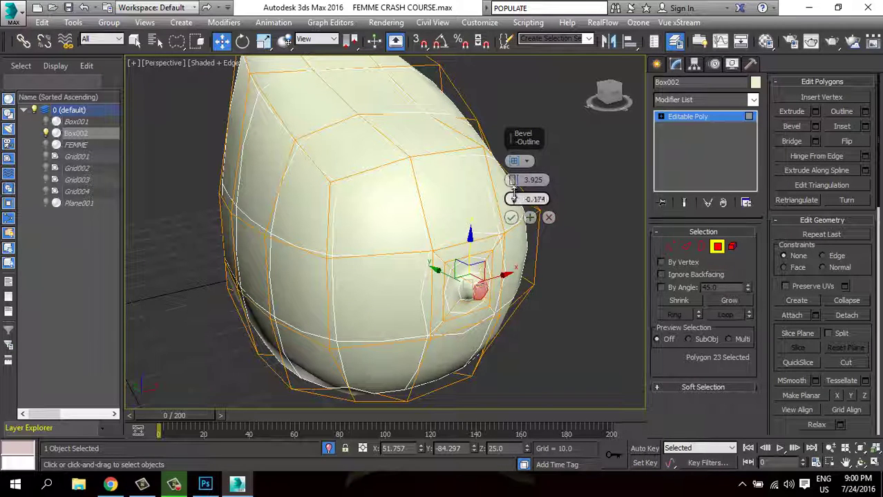
{"action": "left_click_drag", "start_coordinate": [514, 198], "coordinate": [514, 208]}
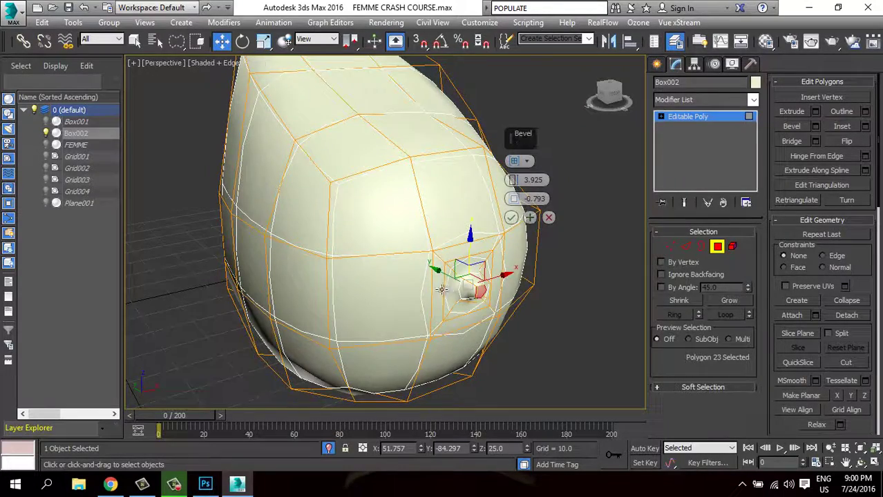
{"action": "mouse_move", "coordinate": [411, 301]}
{"action": "middle_mouse_down", "text": "alt"}
{"action": "mouse_move", "coordinate": [456, 291]}
{"action": "mouse_move", "coordinate": [484, 262]}
{"action": "middle_mouse_up", "text": "alt"}
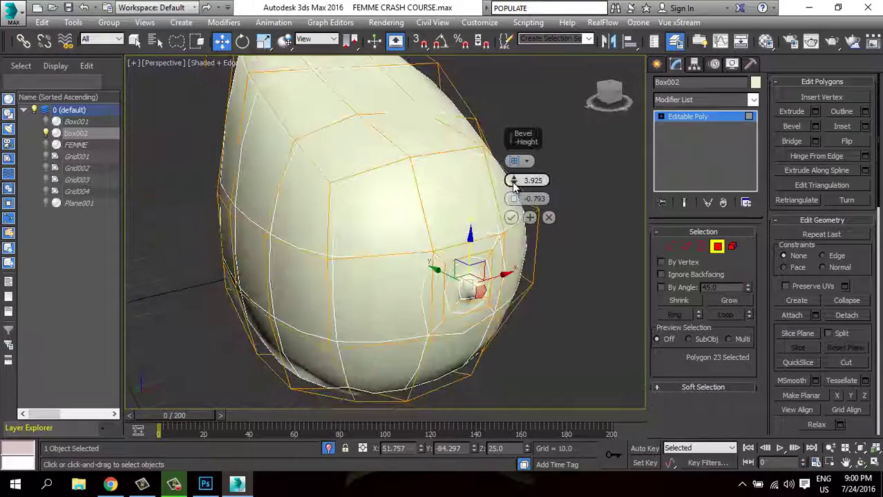
{"action": "left_click", "coordinate": [512, 218]}
{"action": "mouse_move", "coordinate": [511, 217]}
{"action": "middle_mouse_down", "text": "alt"}
{"action": "mouse_move", "coordinate": [466, 212]}
{"action": "mouse_move", "coordinate": [503, 237]}
{"action": "mouse_move", "coordinate": [449, 296]}
{"action": "mouse_move", "coordinate": [401, 293]}
{"action": "mouse_move", "coordinate": [332, 156]}
{"action": "middle_mouse_up", "text": "alt"}
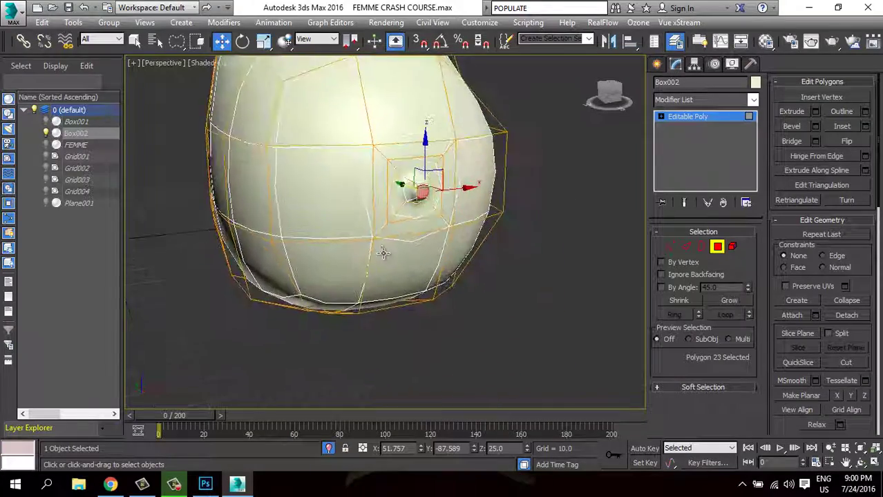
Leave Polygon level, toggle edged faces off, and orbit to inspect the egg.
{"action": "left_click", "coordinate": [717, 247]}
{"action": "scroll", "coordinate": [501, 269], "scroll_direction": "down", "scroll_amount": 2}
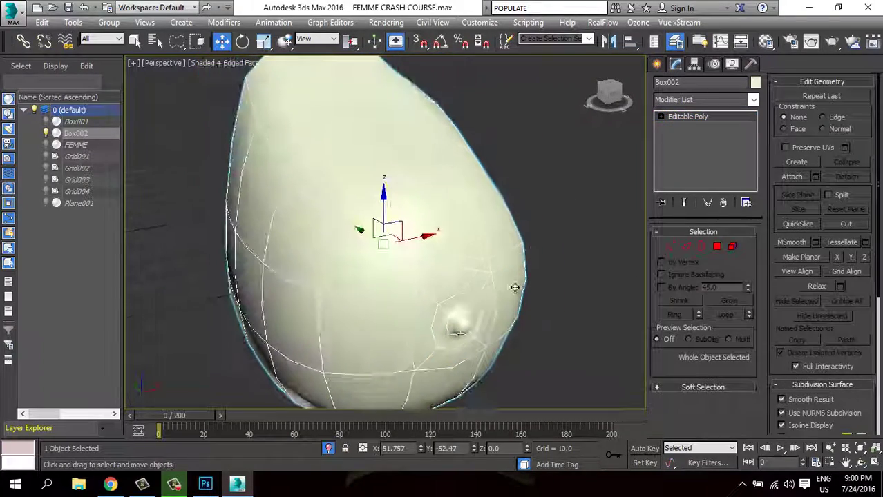
{"action": "key", "text": "F4"}
{"action": "scroll", "coordinate": [502, 276], "scroll_direction": "down", "scroll_amount": 3}
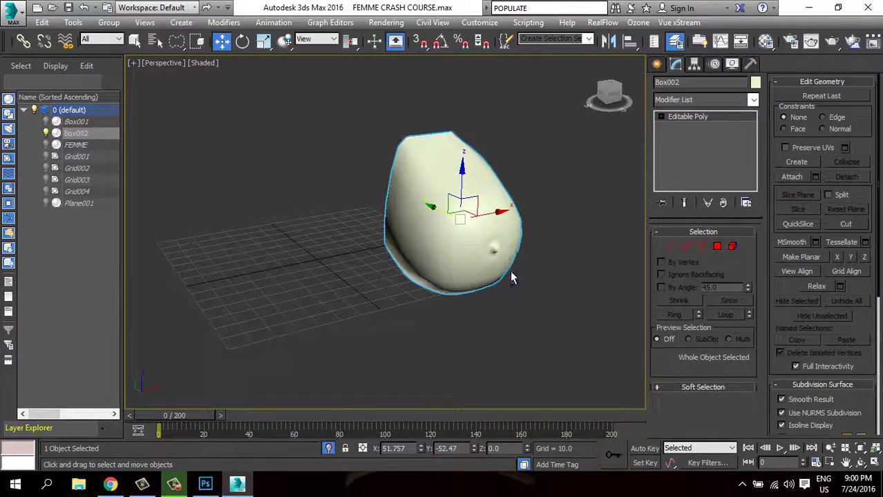
{"action": "middle_click_drag", "start_coordinate": [509, 277], "coordinate": [453, 288], "text": "alt"}
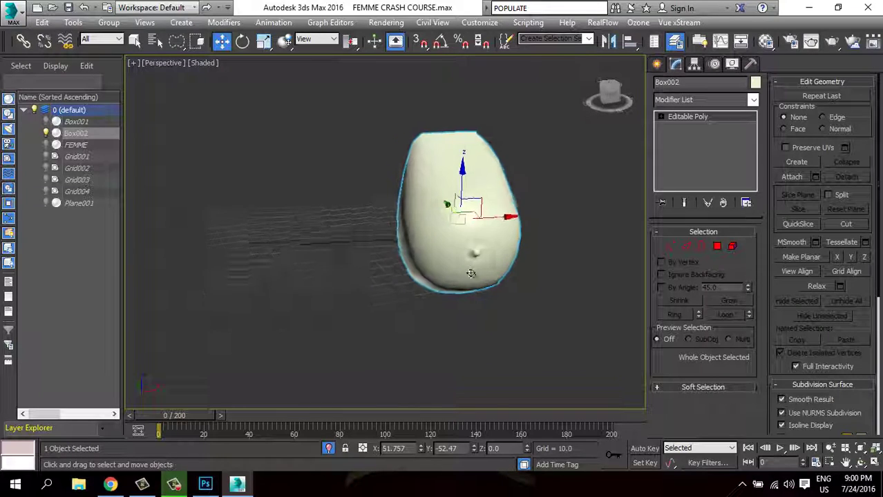
{"action": "mouse_move", "coordinate": [458, 249]}
{"action": "middle_mouse_down", "text": "alt"}
{"action": "mouse_move", "coordinate": [523, 226]}
{"action": "mouse_move", "coordinate": [482, 248]}
{"action": "middle_mouse_up", "text": "alt"}
{"action": "scroll", "coordinate": [485, 251], "scroll_direction": "up", "scroll_amount": 5}
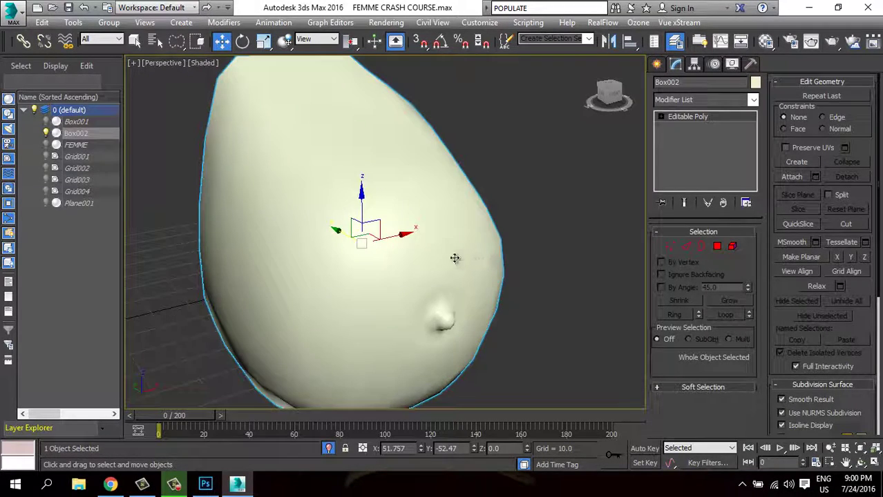
Turn off NURMS Toggle from the quad menu at Polygon level.
{"action": "left_click", "coordinate": [716, 247]}
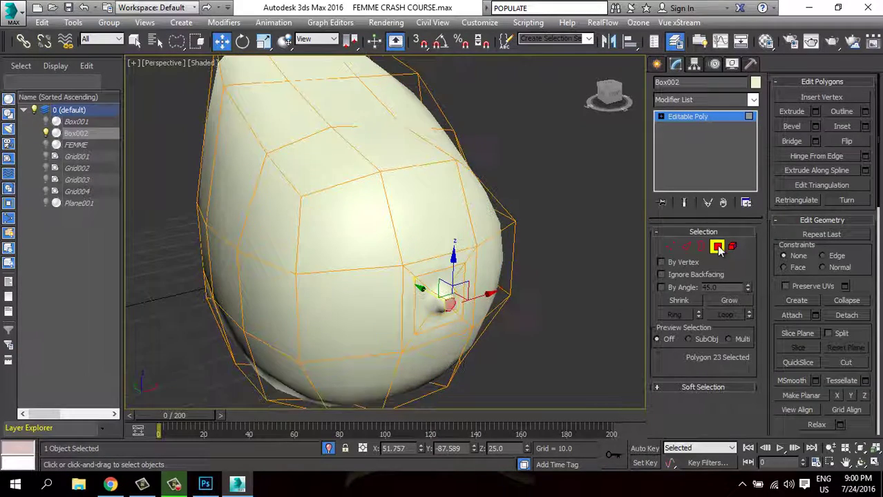
{"action": "right_click", "coordinate": [372, 254]}
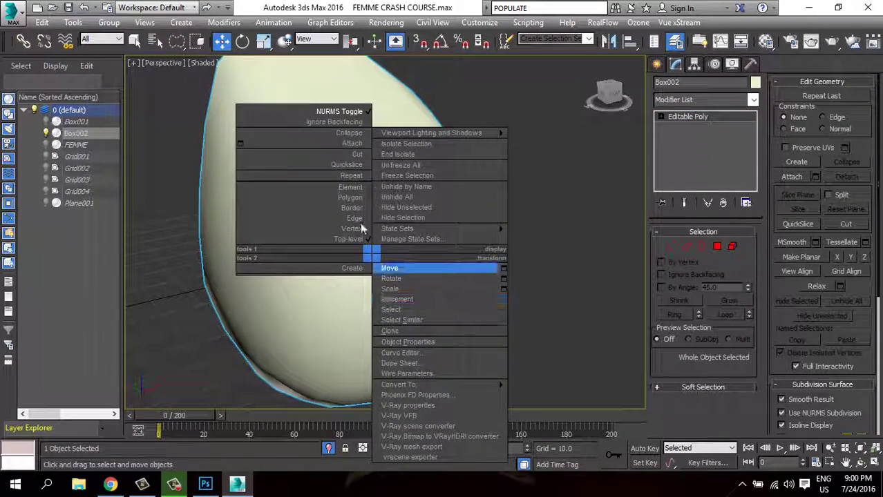
{"action": "left_click", "coordinate": [345, 112]}
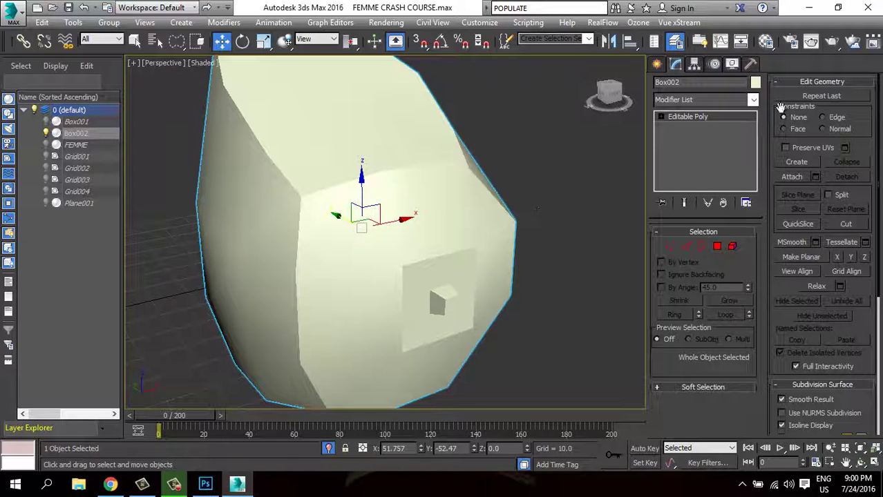
Add TurboSmooth, remove it again, and turn edged faces back on.
{"action": "left_click", "coordinate": [740, 101]}
{"action": "scroll", "coordinate": [725, 200], "scroll_direction": "down", "scroll_amount": 5}
{"action": "scroll", "coordinate": [725, 202], "scroll_direction": "down", "scroll_amount": 10}
{"action": "scroll", "coordinate": [724, 203], "scroll_direction": "down", "scroll_amount": 10}
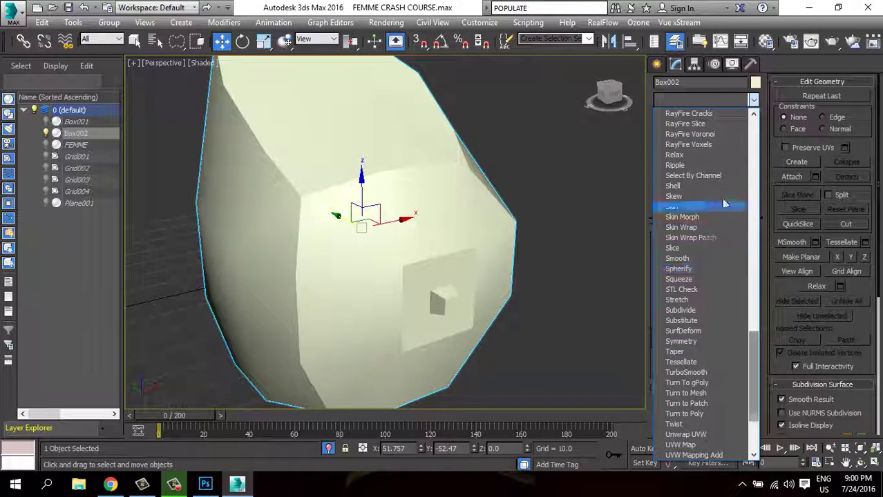
{"action": "left_click", "coordinate": [719, 369]}
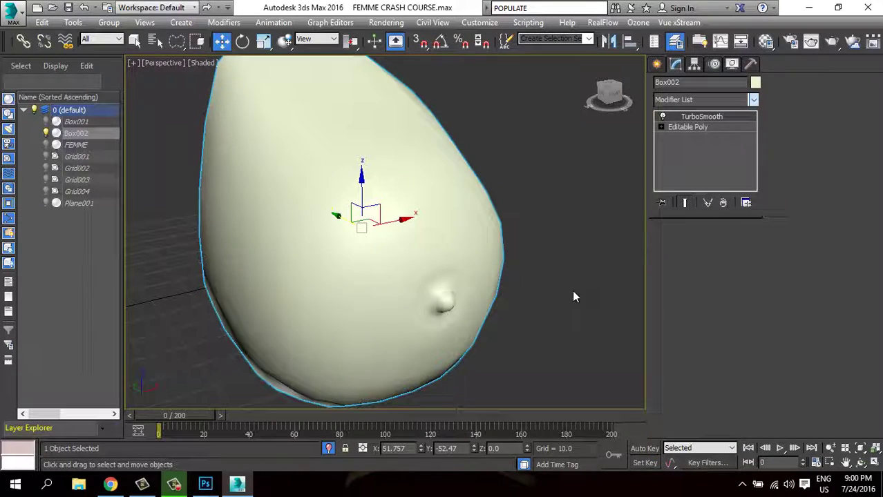
{"action": "left_click", "coordinate": [720, 205]}
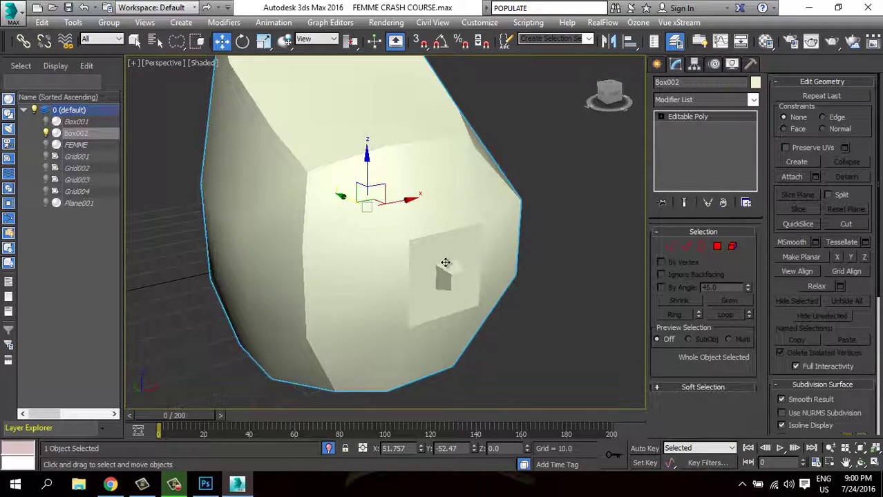
{"action": "key", "text": "F4"}
At Polygon level, reselect the small inset nub polygon and orbit around it.
{"action": "left_click", "coordinate": [718, 247]}
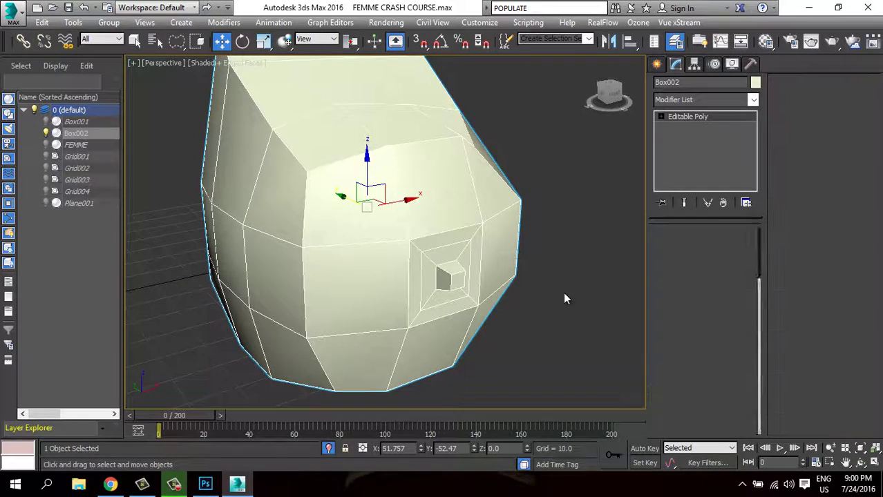
{"action": "scroll", "coordinate": [778, 408], "scroll_direction": "down", "scroll_amount": 3}
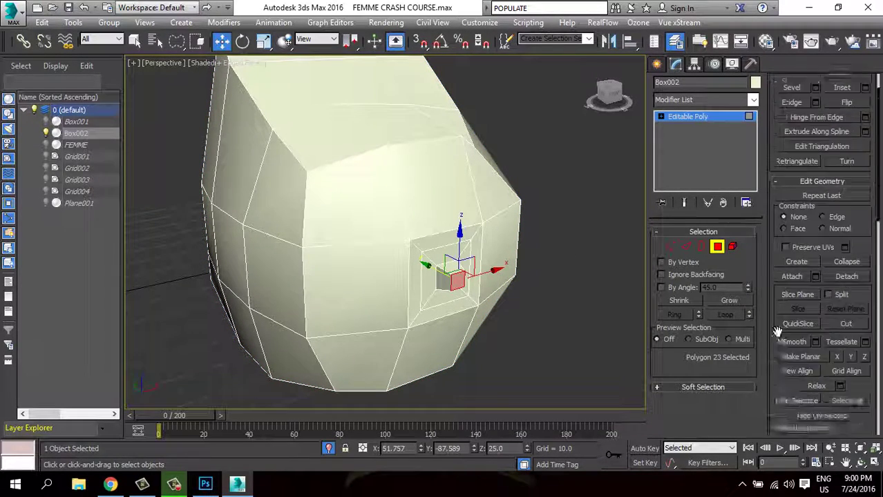
{"action": "scroll", "coordinate": [760, 338], "scroll_direction": "down", "scroll_amount": 2}
{"action": "left_click", "coordinate": [405, 296]}
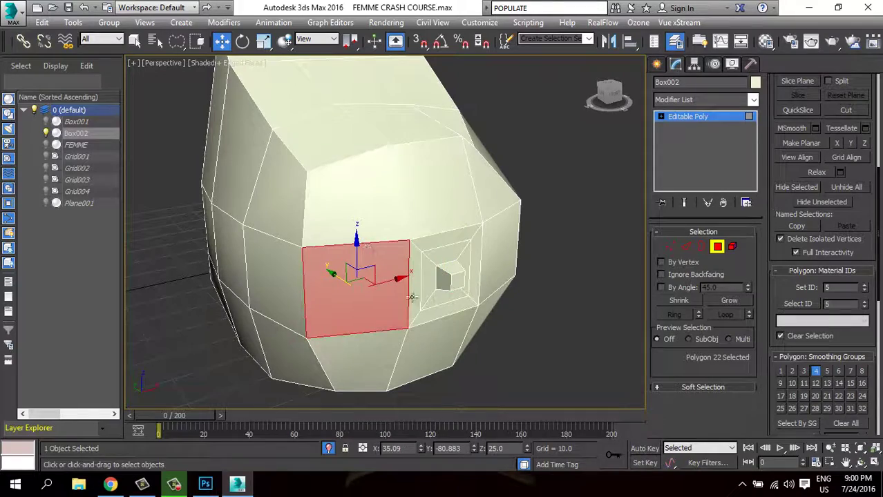
{"action": "left_click", "coordinate": [457, 283]}
{"action": "middle_click_drag", "start_coordinate": [476, 293], "coordinate": [504, 303], "text": "alt"}
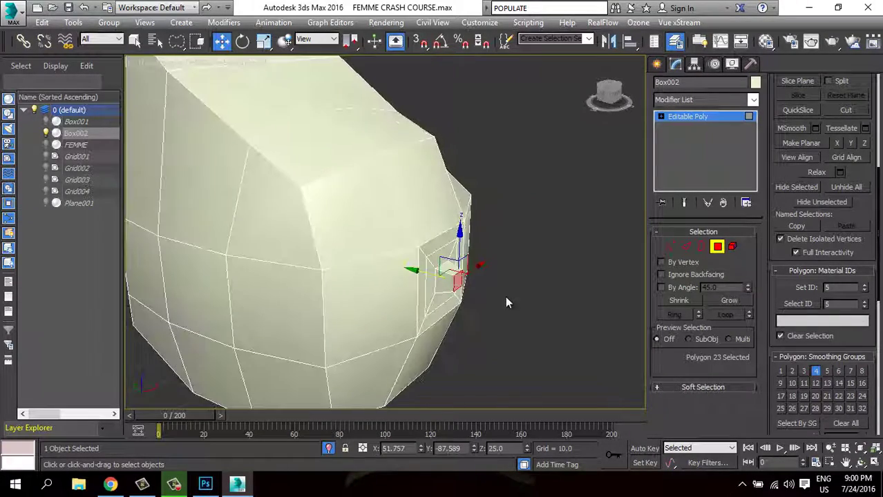
{"action": "middle_click_drag", "start_coordinate": [429, 277], "coordinate": [469, 290], "text": "alt"}
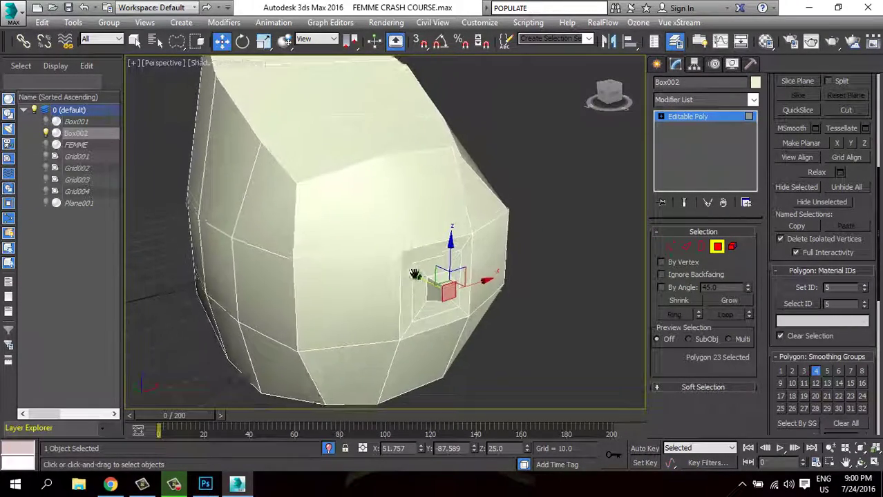
Loop-select the edges around the inset square and push them slightly inward.
{"action": "left_click", "coordinate": [688, 249]}
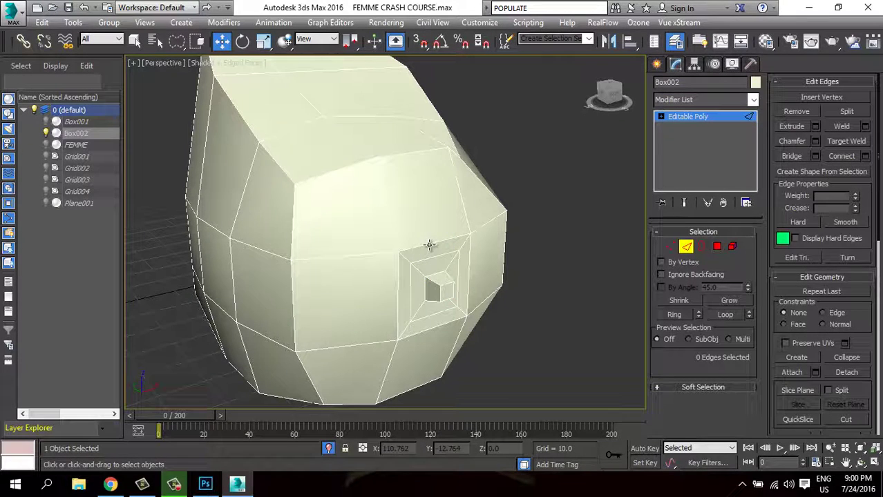
{"action": "left_click", "coordinate": [725, 314]}
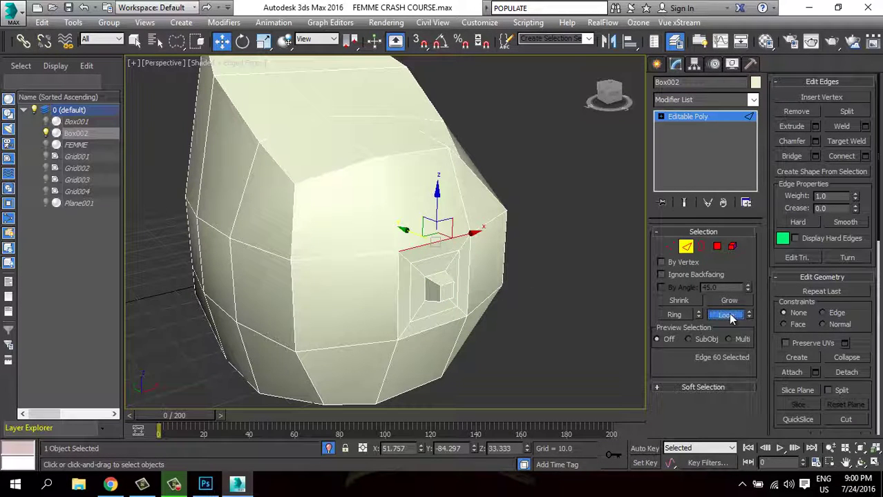
{"action": "left_click", "coordinate": [398, 298]}
{"action": "double_click", "coordinate": [400, 290]}
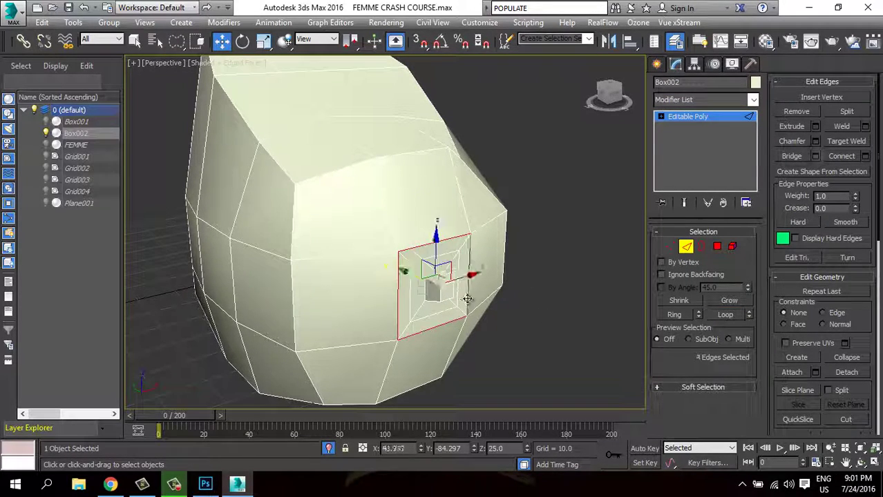
{"action": "left_click_drag", "start_coordinate": [403, 270], "coordinate": [414, 290]}
{"action": "scroll", "coordinate": [469, 282], "scroll_direction": "up", "scroll_amount": 3}
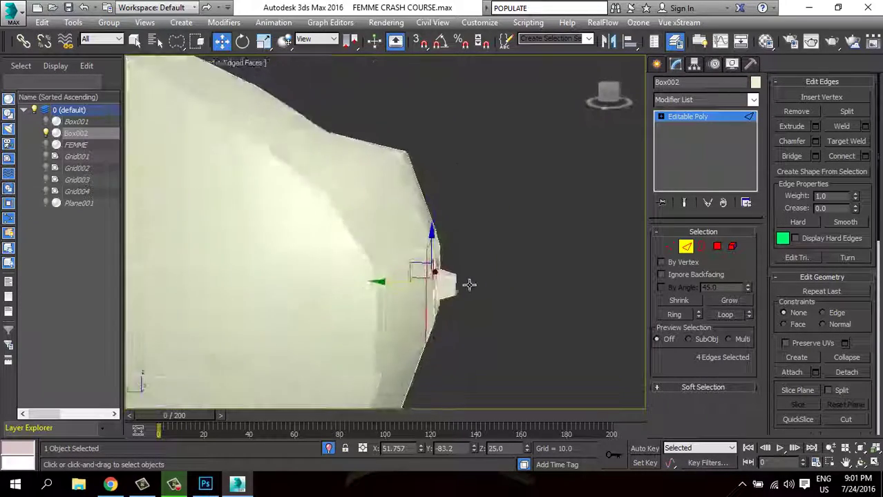
{"action": "scroll", "coordinate": [414, 291], "scroll_direction": "down", "scroll_amount": 3}
{"action": "scroll", "coordinate": [414, 290], "scroll_direction": "down", "scroll_amount": 2}
Select the nub face and grow the selection to its 9 surrounding polygons.
{"action": "left_click", "coordinate": [733, 247]}
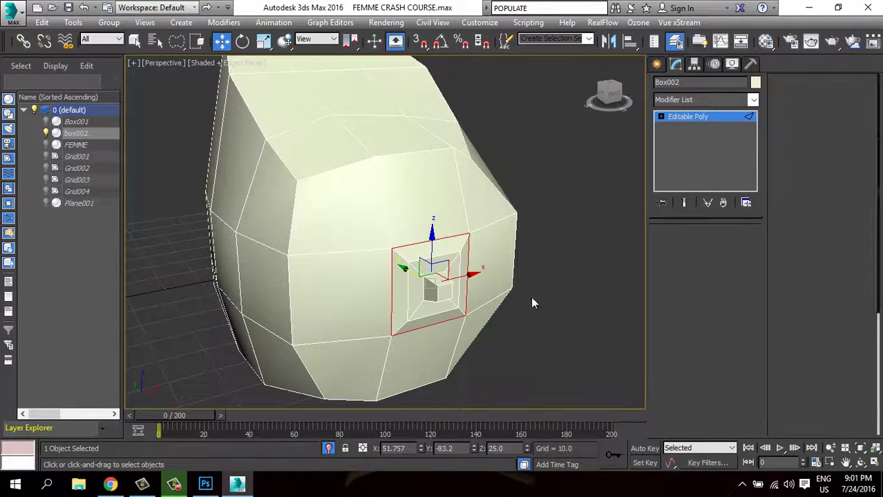
{"action": "left_click", "coordinate": [446, 291]}
{"action": "left_click", "coordinate": [734, 297]}
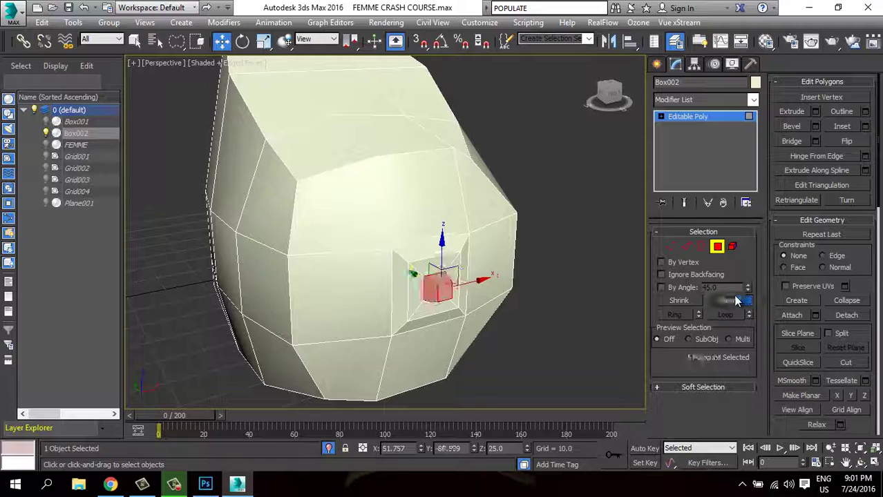
{"action": "left_click", "coordinate": [734, 297]}
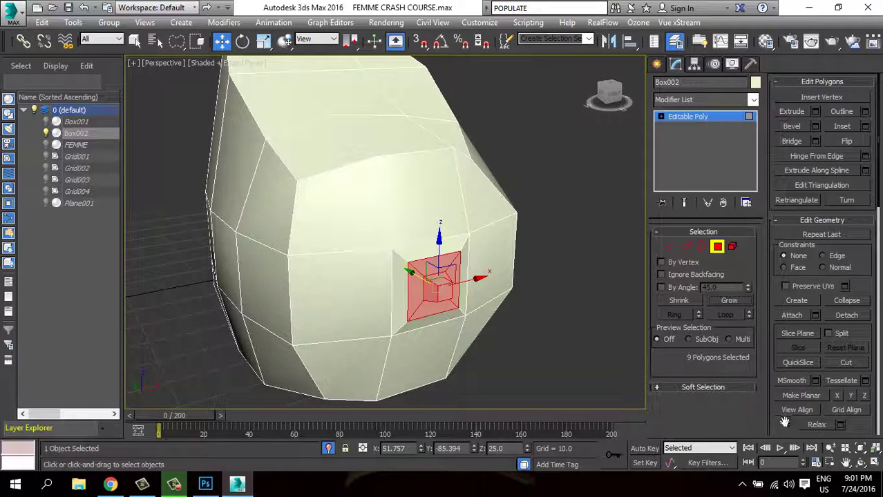
{"action": "scroll", "coordinate": [784, 414], "scroll_direction": "down", "scroll_amount": 3}
{"action": "left_click", "coordinate": [796, 360]}
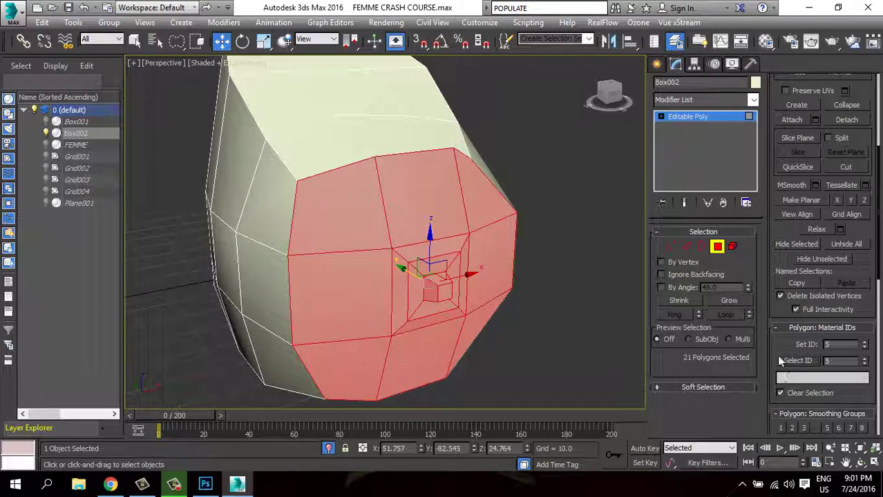
{"action": "key", "text": "ctrl+z"}
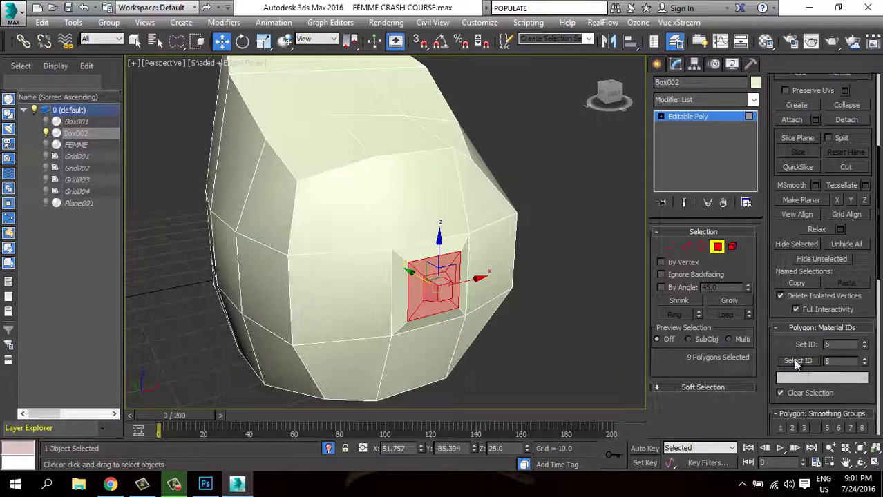
{"action": "scroll", "coordinate": [759, 279], "scroll_direction": "down", "scroll_amount": 3}
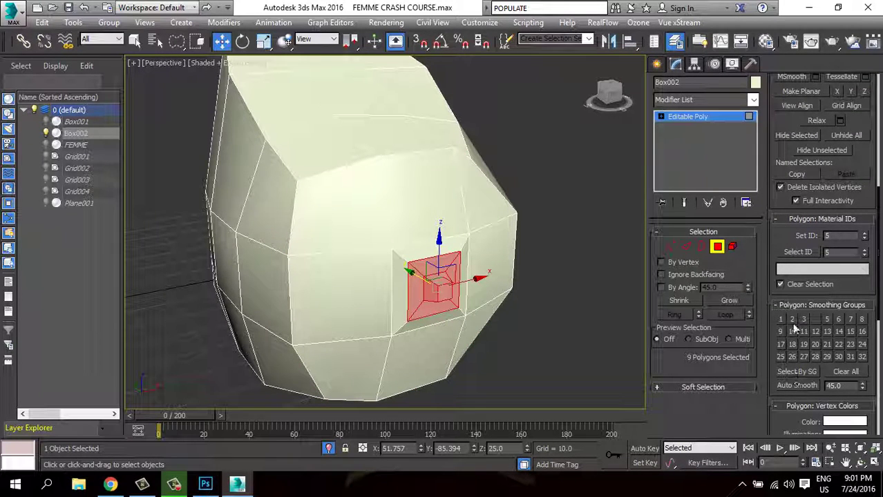
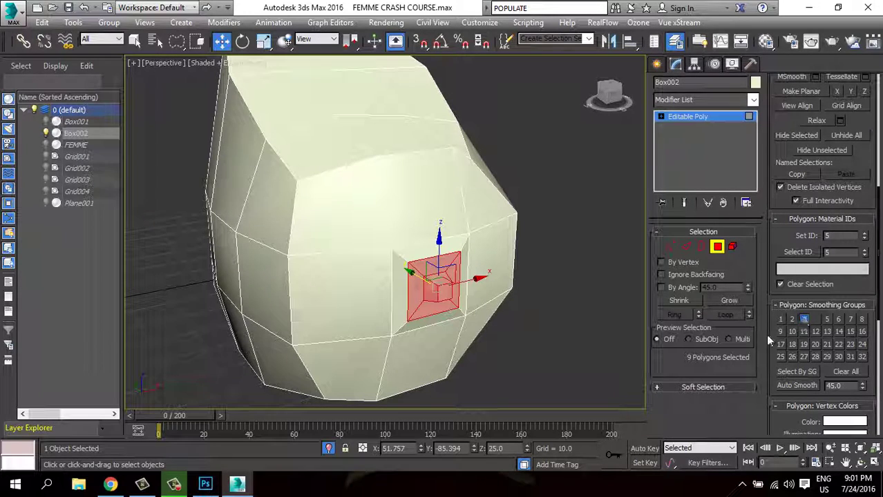
Exit Polygon mode on Box002 and toggle edged faces off with F4.
{"action": "middle_click_drag", "start_coordinate": [545, 288], "coordinate": [525, 291], "text": "alt"}
{"action": "left_click", "coordinate": [717, 247]}
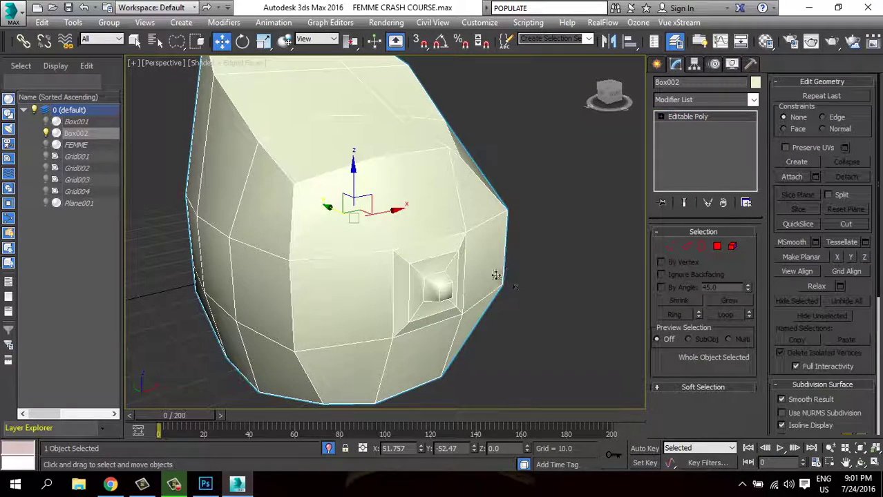
{"action": "left_click", "coordinate": [515, 288]}
{"action": "key", "text": "F4"}
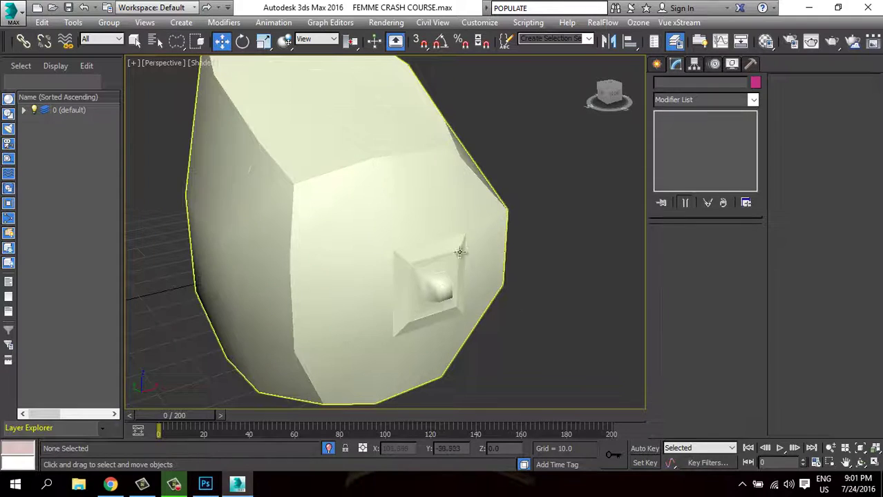
Reselect Box002 and end Isolate Selection to show the whole scene again.
{"action": "left_click", "coordinate": [460, 174]}
{"action": "left_click", "coordinate": [459, 174]}
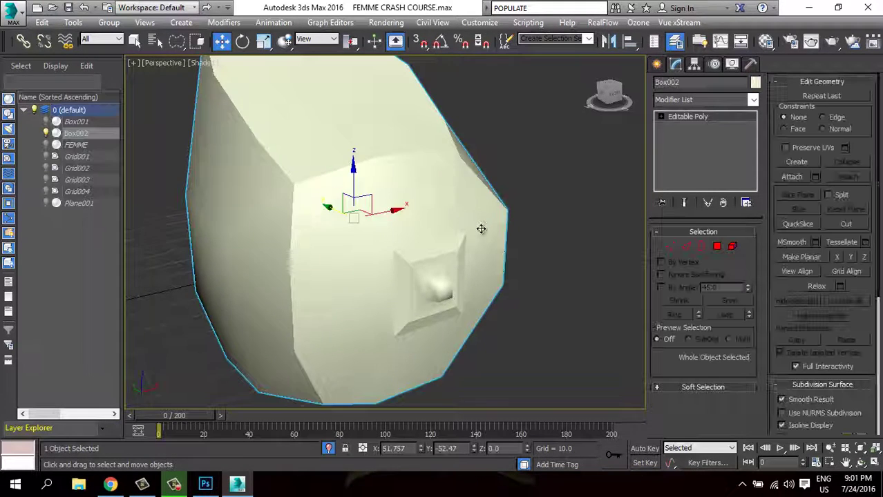
{"action": "scroll", "coordinate": [467, 237], "scroll_direction": "down", "scroll_amount": 5}
{"action": "scroll", "coordinate": [474, 247], "scroll_direction": "up", "scroll_amount": 5}
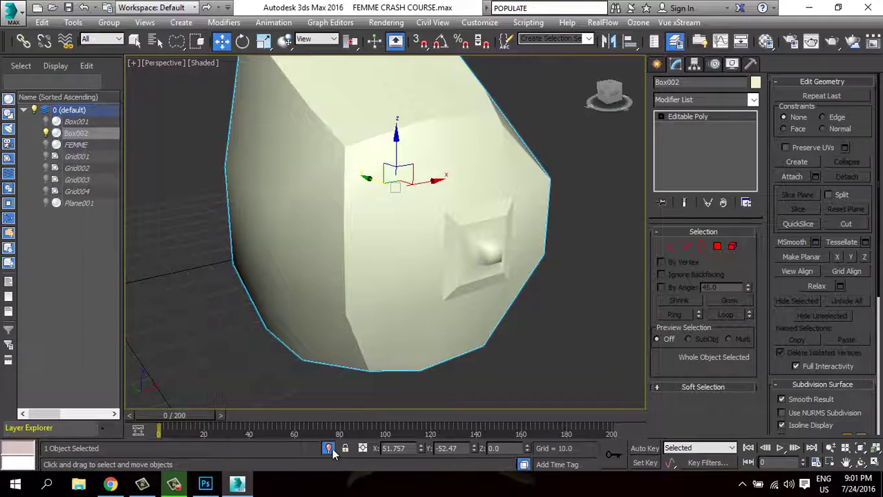
{"action": "left_click", "coordinate": [329, 448]}
{"action": "mouse_move", "coordinate": [372, 328]}
{"action": "middle_mouse_down", "text": "alt"}
{"action": "mouse_move", "coordinate": [458, 256]}
{"action": "mouse_move", "coordinate": [392, 330]}
{"action": "middle_mouse_up", "text": "alt"}
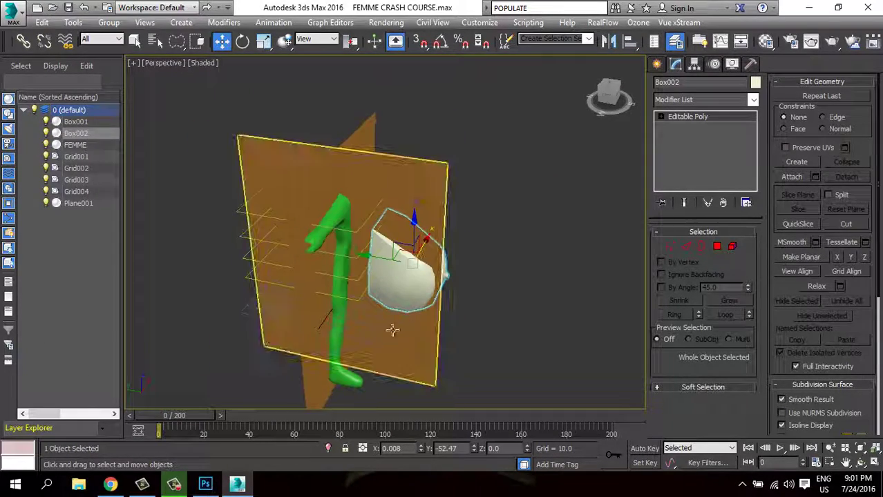
Hide Plane001 and the FEMME plane, then scale Box002 uniformly to 44.292%.
{"action": "left_click", "coordinate": [46, 204]}
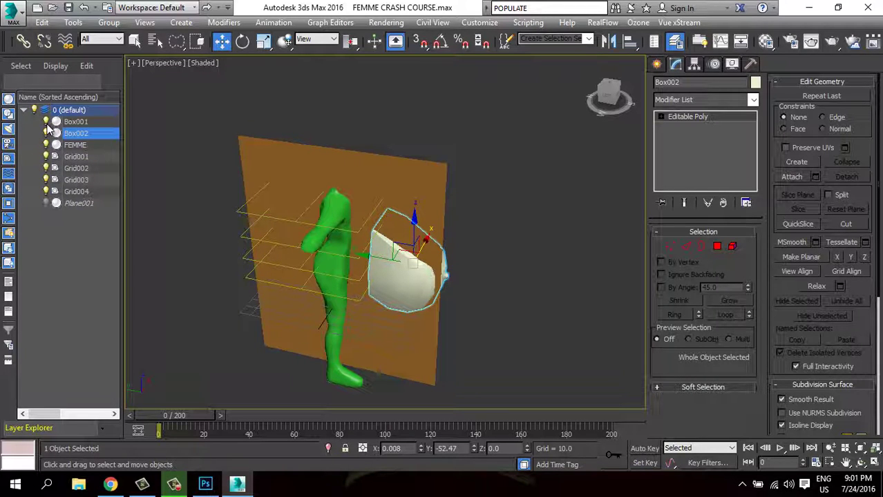
{"action": "left_click", "coordinate": [46, 145]}
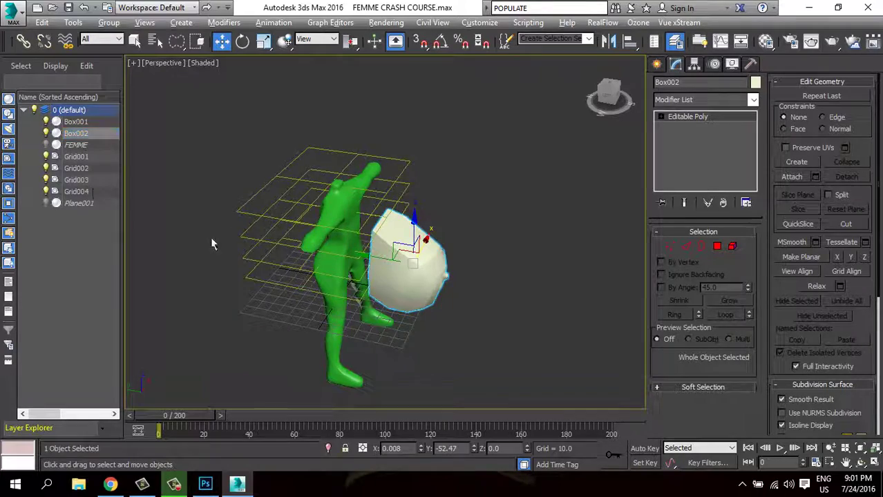
{"action": "middle_click_drag", "start_coordinate": [211, 237], "coordinate": [266, 251], "text": "alt"}
{"action": "scroll", "coordinate": [267, 253], "scroll_direction": "up", "scroll_amount": 2}
{"action": "scroll", "coordinate": [340, 256], "scroll_direction": "up", "scroll_amount": 2}
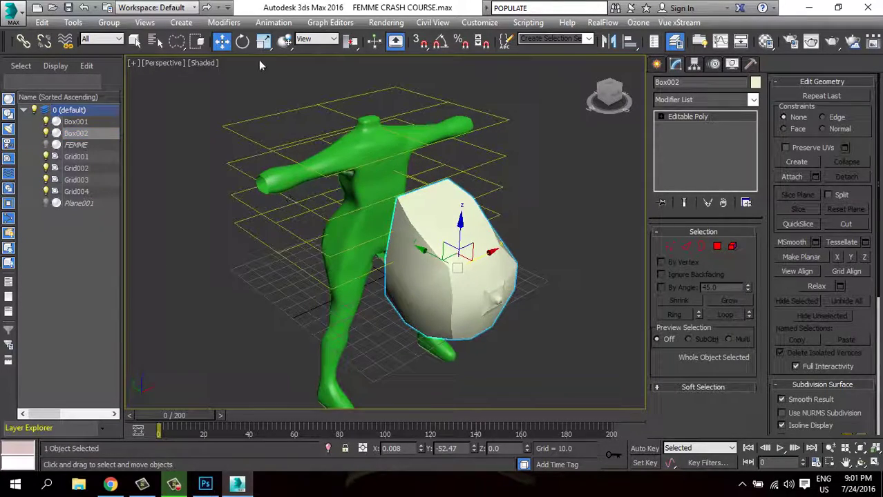
{"action": "key", "text": "r"}
{"action": "left_click_drag", "start_coordinate": [449, 309], "coordinate": [455, 390]}
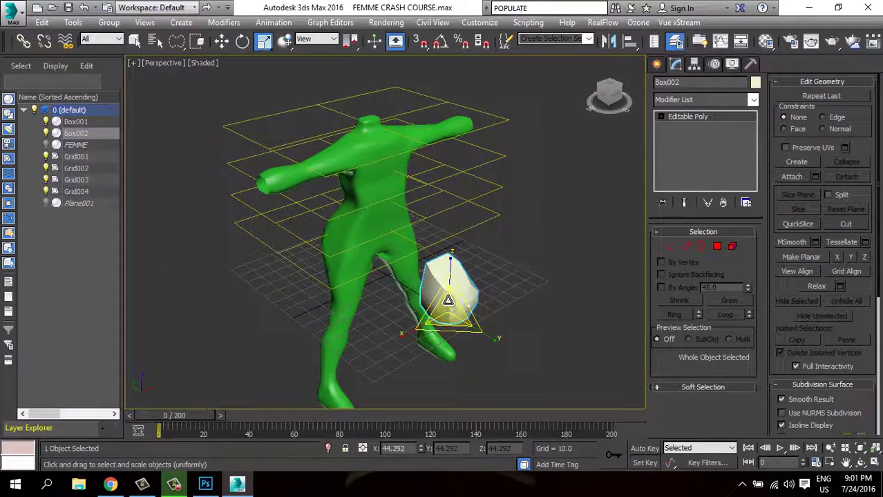
Move Box002 against the green figure's chest and show the FEMME plane again.
{"action": "right_click", "coordinate": [445, 258]}
{"action": "left_click", "coordinate": [475, 281]}
{"action": "left_click_drag", "start_coordinate": [443, 287], "coordinate": [390, 258]}
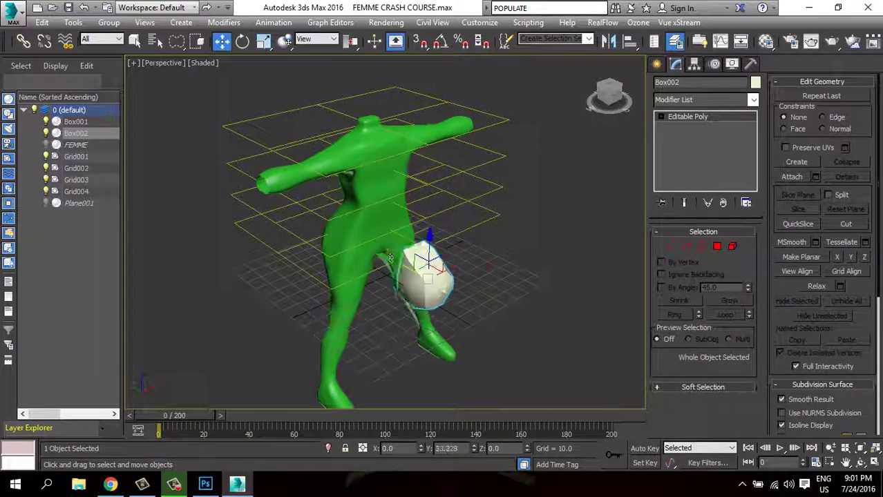
{"action": "mouse_move", "coordinate": [390, 257]}
{"action": "middle_mouse_down", "text": "alt"}
{"action": "mouse_move", "coordinate": [412, 275]}
{"action": "mouse_move", "coordinate": [387, 241]}
{"action": "middle_mouse_up", "text": "alt"}
{"action": "left_click_drag", "start_coordinate": [379, 228], "coordinate": [453, 149]}
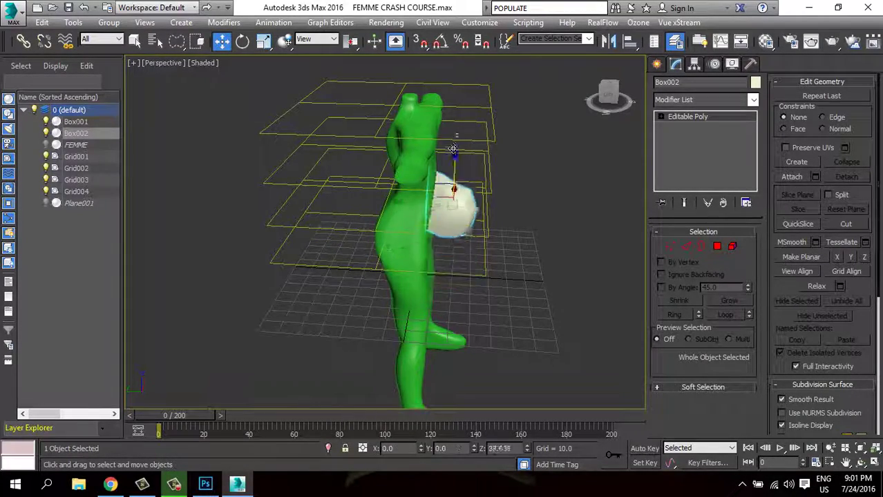
{"action": "middle_click_drag", "start_coordinate": [452, 148], "coordinate": [275, 250], "text": "alt"}
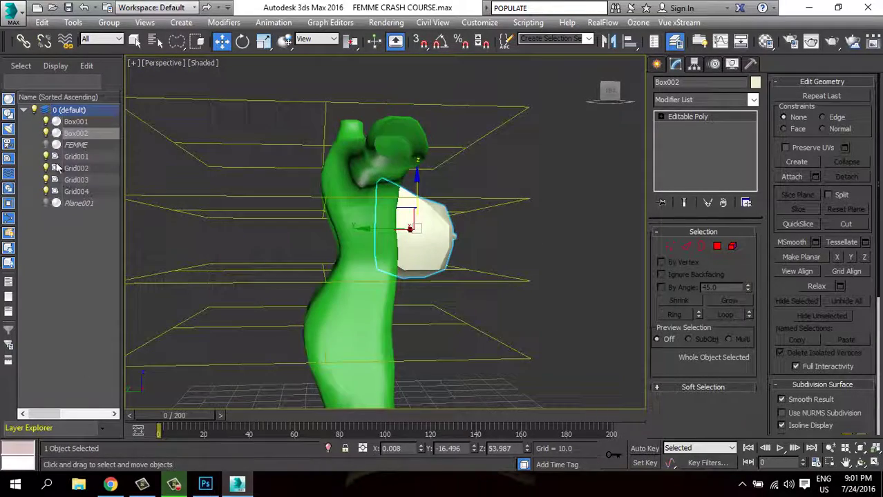
{"action": "left_click", "coordinate": [48, 146]}
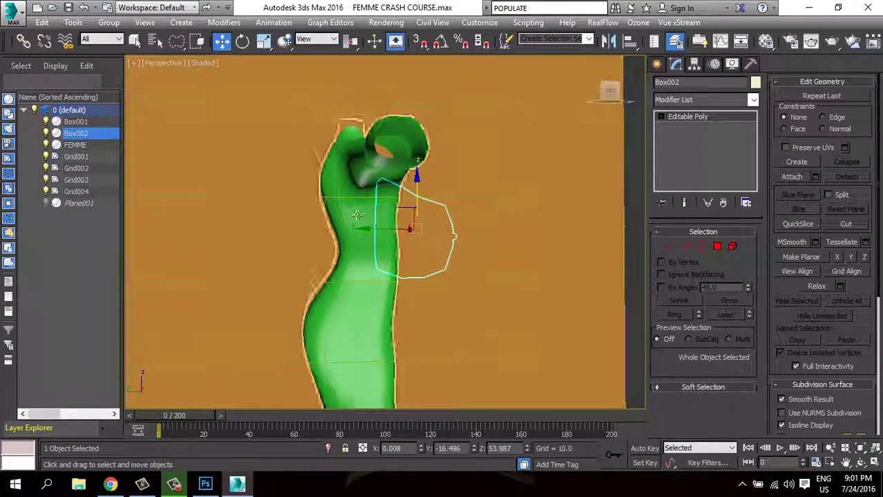
Shade objects with Material Color and briefly hide and reshow Box002.
{"action": "left_click", "coordinate": [732, 63]}
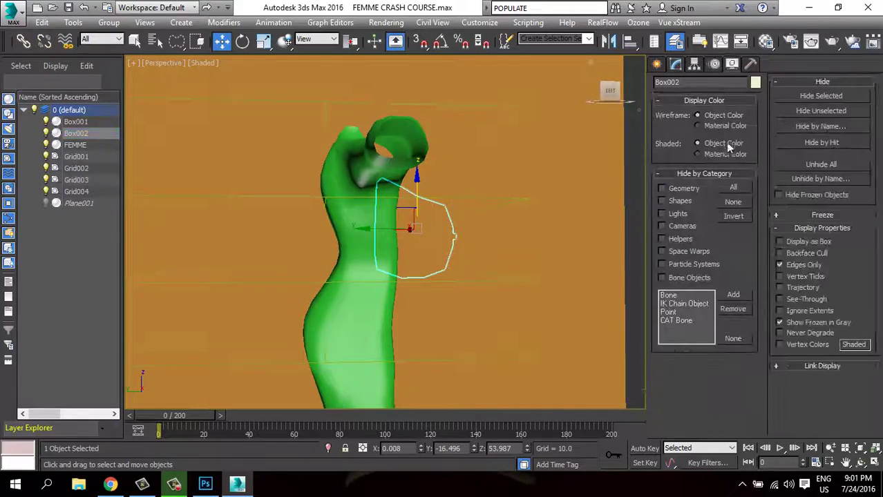
{"action": "left_click", "coordinate": [709, 159]}
{"action": "middle_click_drag", "start_coordinate": [532, 201], "coordinate": [485, 221], "text": "alt"}
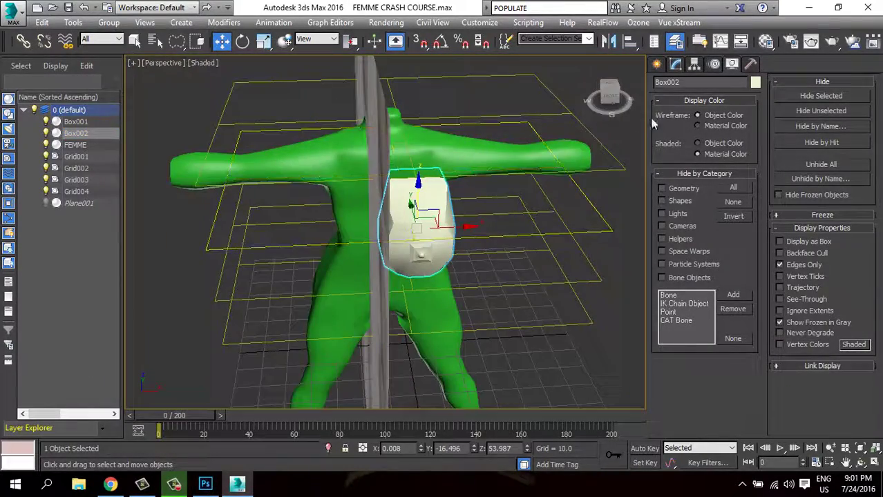
{"action": "left_click", "coordinate": [46, 134]}
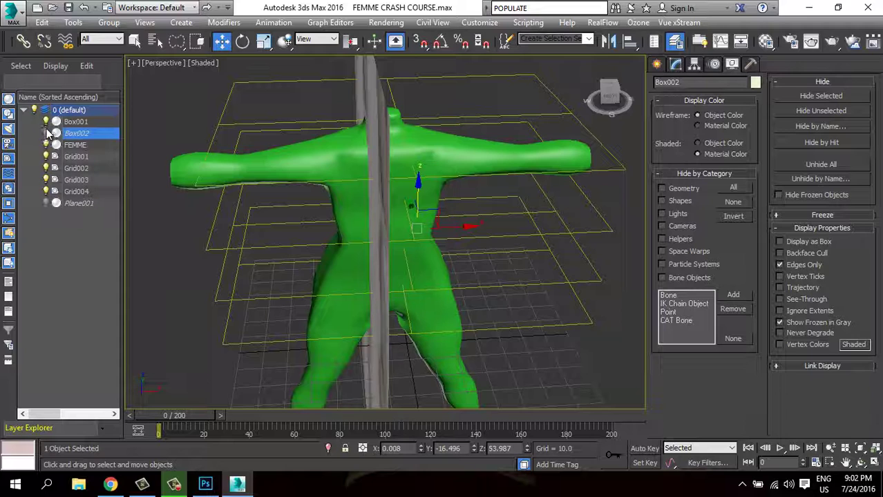
{"action": "left_click", "coordinate": [46, 133]}
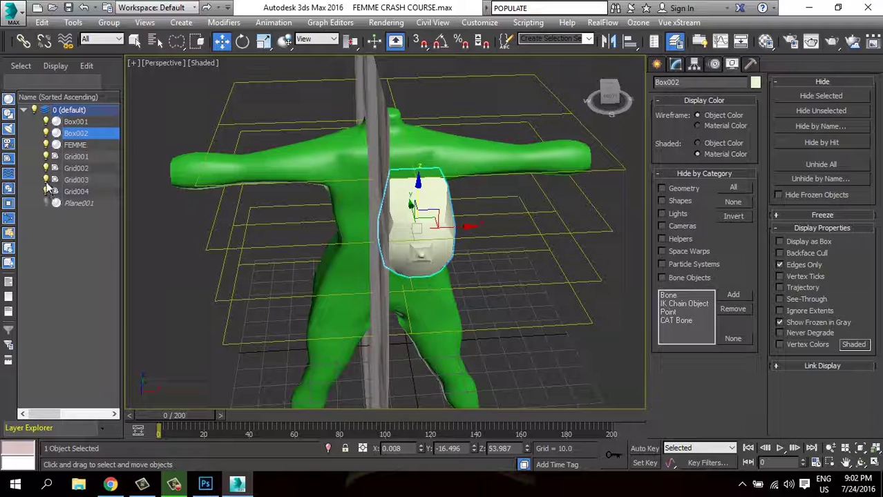
Toggle visibility of the green figure, Box002, reference image and FEMME plane to compare them.
{"action": "left_click", "coordinate": [47, 145]}
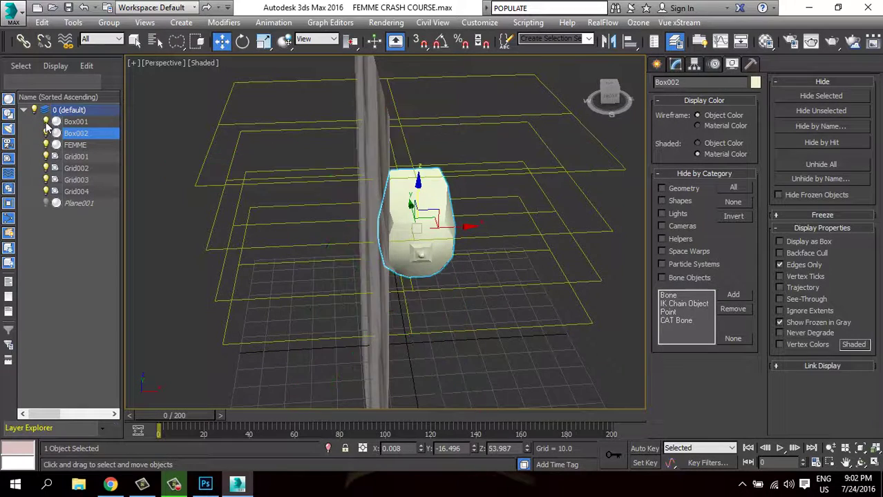
{"action": "left_click", "coordinate": [46, 145]}
{"action": "left_click", "coordinate": [46, 133]}
{"action": "left_click", "coordinate": [47, 133]}
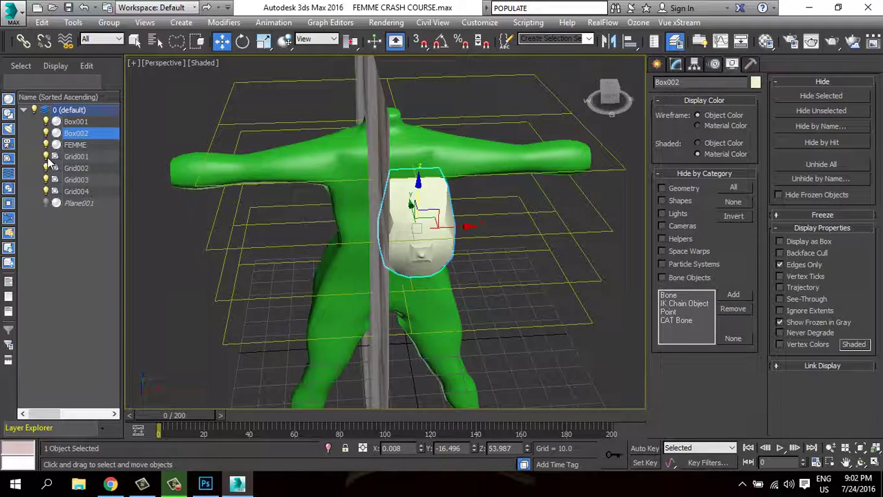
{"action": "middle_click_drag", "start_coordinate": [212, 221], "coordinate": [285, 221], "text": "alt"}
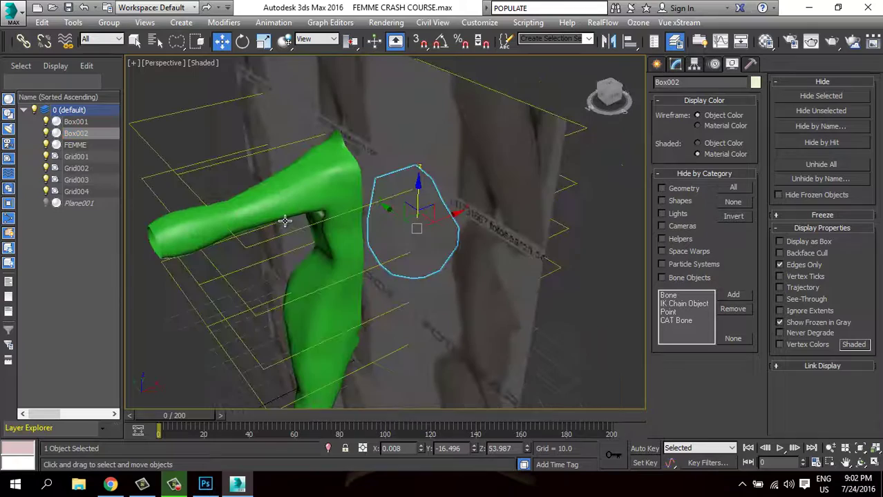
{"action": "left_click", "coordinate": [47, 203]}
{"action": "left_click", "coordinate": [47, 202]}
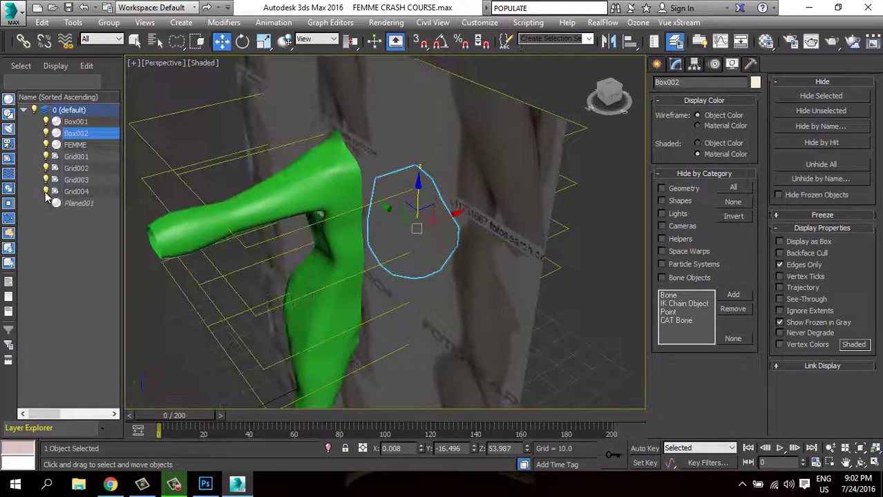
{"action": "left_click", "coordinate": [46, 145]}
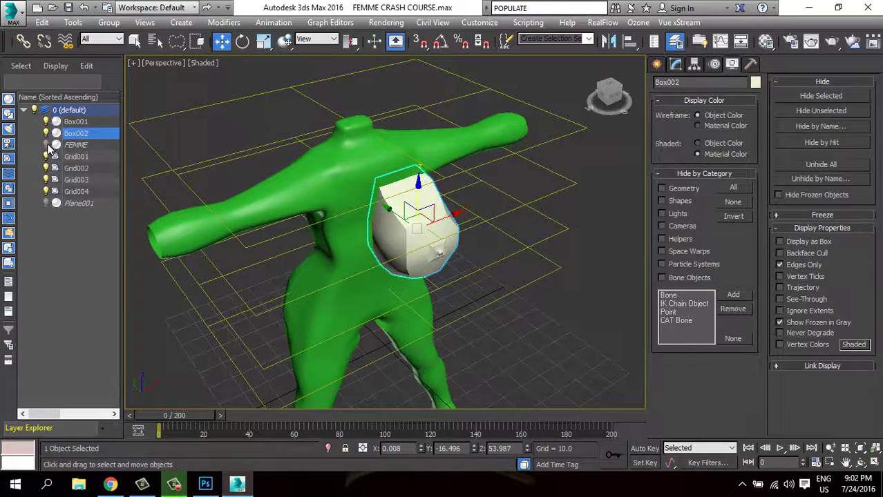
{"action": "left_click", "coordinate": [46, 145]}
Rename FEMME to PLANE2 and hide it, then rename the green figure Box001 to GFEMME.
{"action": "left_click", "coordinate": [75, 145]}
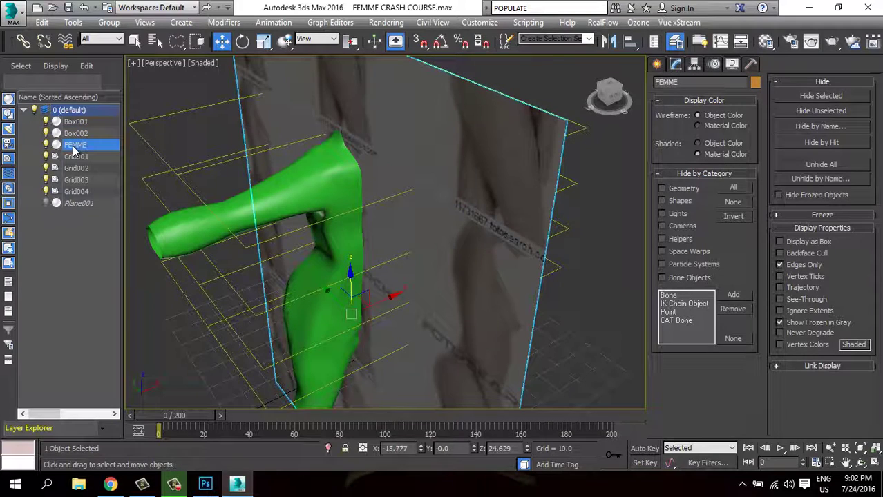
{"action": "left_click", "coordinate": [676, 65]}
{"action": "type", "text": "PLANE2"}
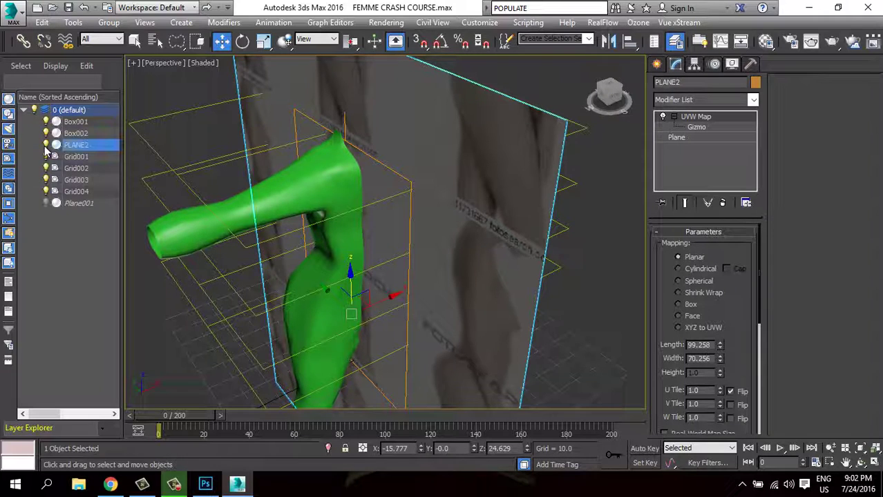
{"action": "left_click", "coordinate": [45, 144]}
{"action": "left_click", "coordinate": [73, 122]}
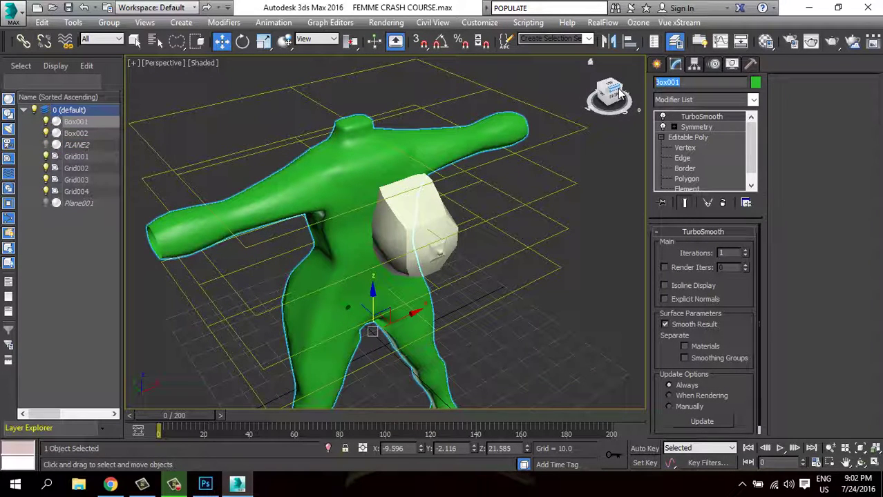
{"action": "left_click_drag", "start_coordinate": [619, 93], "coordinate": [501, 171]}
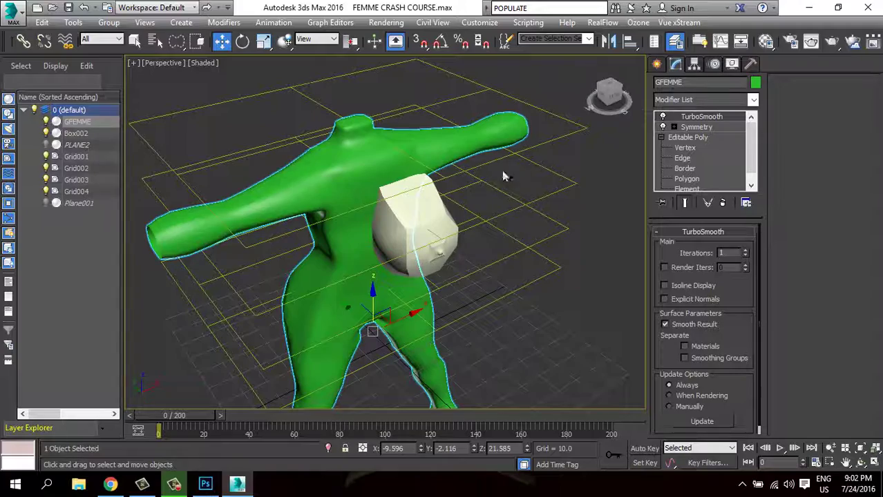
Move Box002 sideways onto one side of the chest and rotate it about its vertical axis.
{"action": "left_click", "coordinate": [453, 211]}
{"action": "mouse_move", "coordinate": [453, 210]}
{"action": "middle_mouse_down", "text": "alt"}
{"action": "mouse_move", "coordinate": [464, 229]}
{"action": "mouse_move", "coordinate": [452, 225]}
{"action": "middle_mouse_up", "text": "alt"}
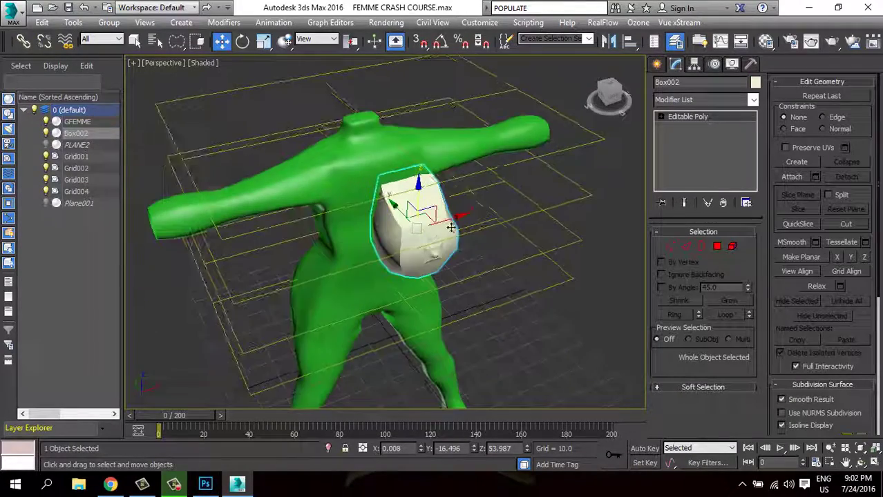
{"action": "left_click_drag", "start_coordinate": [446, 222], "coordinate": [418, 228]}
{"action": "mouse_move", "coordinate": [418, 228]}
{"action": "middle_mouse_down", "text": "alt"}
{"action": "mouse_move", "coordinate": [384, 210]}
{"action": "mouse_move", "coordinate": [380, 228]}
{"action": "mouse_move", "coordinate": [404, 316]}
{"action": "middle_mouse_up", "text": "alt"}
{"action": "scroll", "coordinate": [380, 227], "scroll_direction": "up", "scroll_amount": 3}
{"action": "key", "text": "e"}
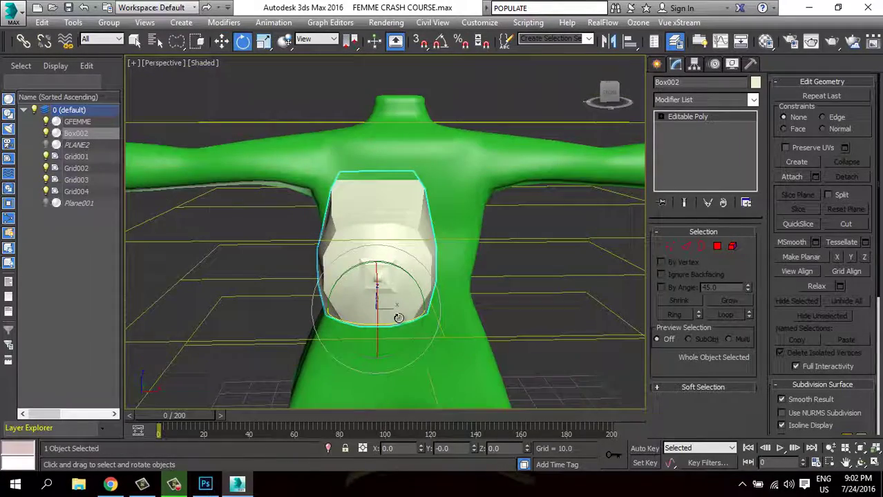
{"action": "left_click_drag", "start_coordinate": [404, 320], "coordinate": [382, 323]}
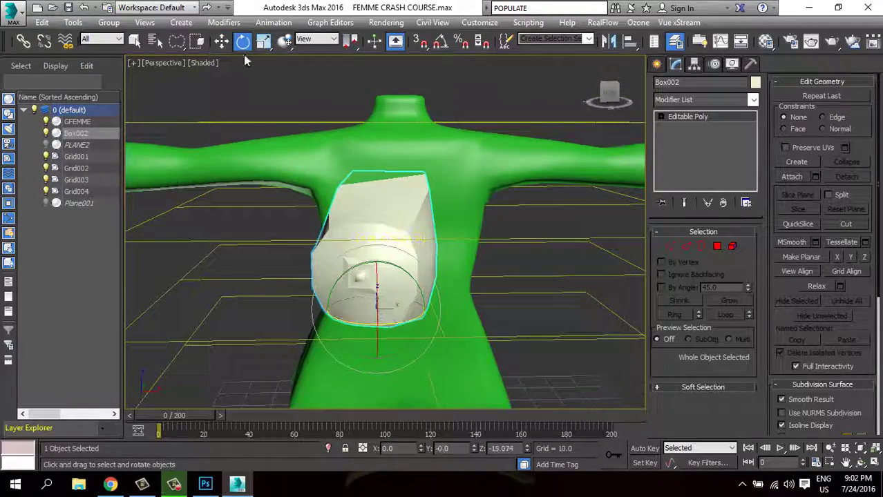
{"action": "left_click", "coordinate": [221, 40]}
Shrink Box002 and raise it to Z 72.128, closer against the torso.
{"action": "mouse_move", "coordinate": [310, 172]}
{"action": "middle_mouse_down", "text": "alt"}
{"action": "mouse_move", "coordinate": [424, 201]}
{"action": "mouse_move", "coordinate": [297, 104]}
{"action": "middle_mouse_up", "text": "alt"}
{"action": "left_click", "coordinate": [263, 41]}
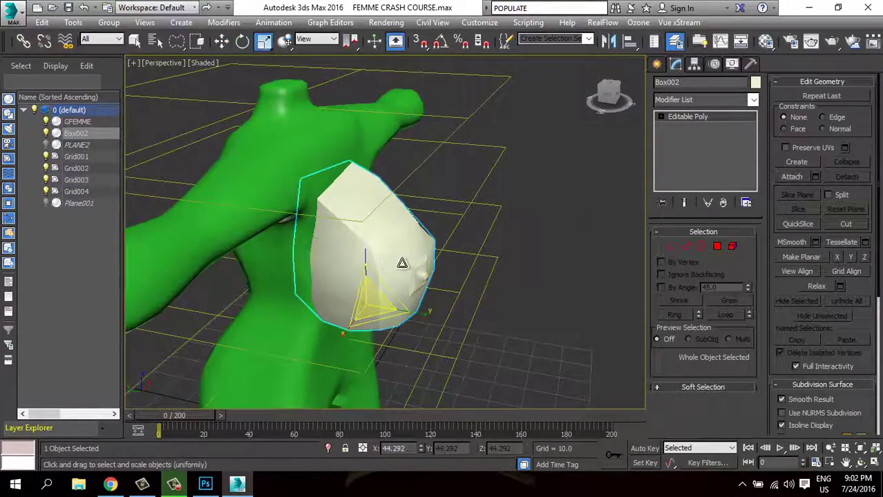
{"action": "left_click_drag", "start_coordinate": [373, 304], "coordinate": [397, 391]}
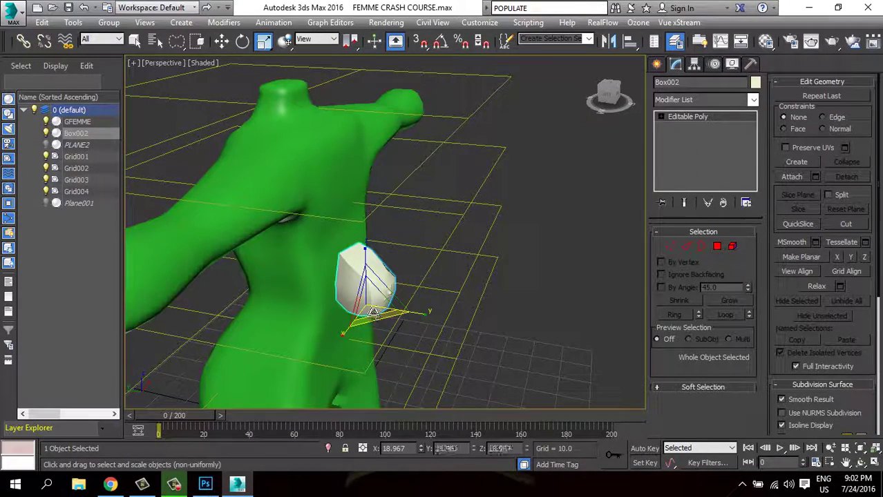
{"action": "right_click", "coordinate": [369, 260]}
{"action": "left_click", "coordinate": [387, 275]}
{"action": "mouse_move", "coordinate": [369, 252]}
{"action": "left_mouse_down"}
{"action": "mouse_move", "coordinate": [352, 201]}
{"action": "mouse_move", "coordinate": [331, 200]}
{"action": "left_mouse_up"}
{"action": "middle_click_drag", "start_coordinate": [332, 200], "coordinate": [392, 202], "text": "alt"}
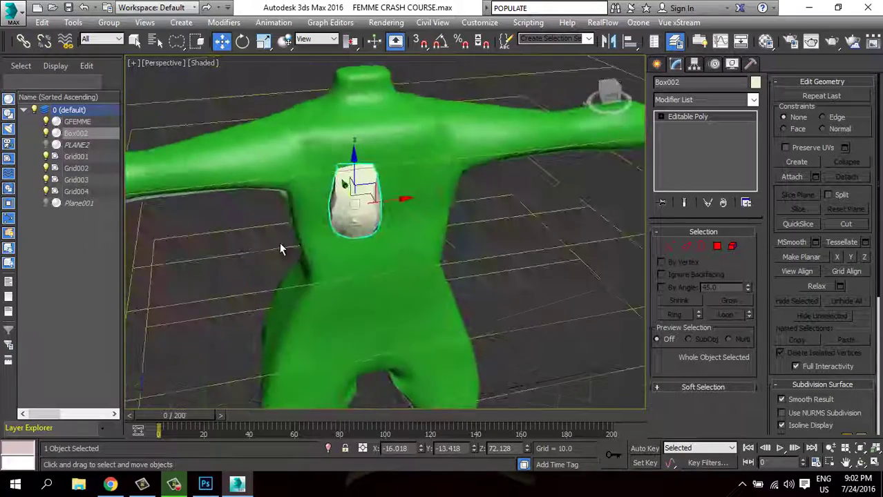
Turn off GFEMME's Symmetry and TurboSmooth and show edged faces with F4.
{"action": "left_click", "coordinate": [404, 366]}
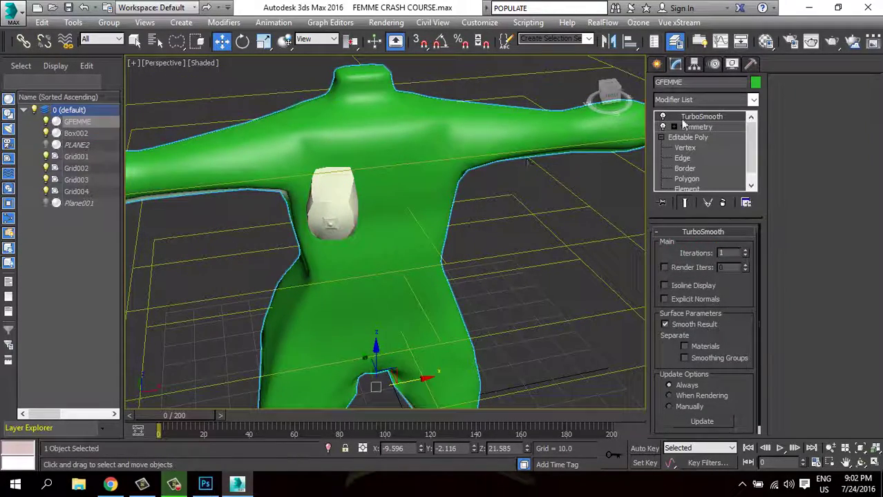
{"action": "left_click", "coordinate": [663, 127]}
{"action": "left_click", "coordinate": [663, 117]}
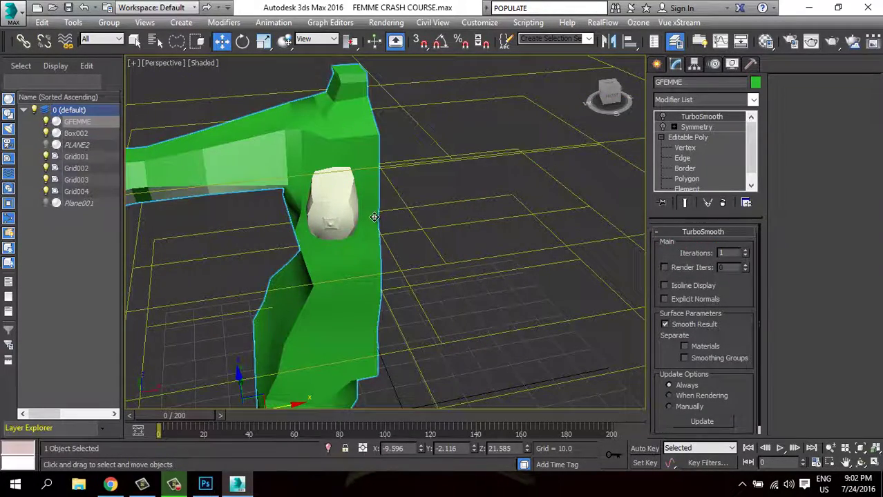
{"action": "key", "text": "F4"}
{"action": "mouse_move", "coordinate": [395, 264]}
{"action": "middle_mouse_down", "text": "alt"}
{"action": "mouse_move", "coordinate": [371, 226]}
{"action": "mouse_move", "coordinate": [494, 283]}
{"action": "middle_mouse_up", "text": "alt"}
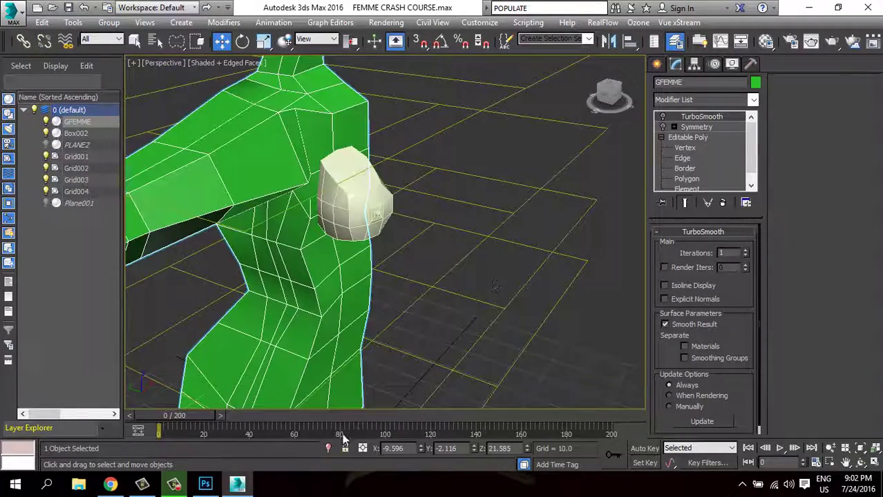
Isolate the chest piece Box002 alone in the viewport with Alt+Q.
{"action": "left_click", "coordinate": [328, 448]}
{"action": "left_click", "coordinate": [328, 448]}
{"action": "left_click", "coordinate": [349, 208]}
{"action": "key", "text": "alt+q"}
{"action": "middle_click_drag", "start_coordinate": [341, 336], "coordinate": [393, 314], "text": "alt"}
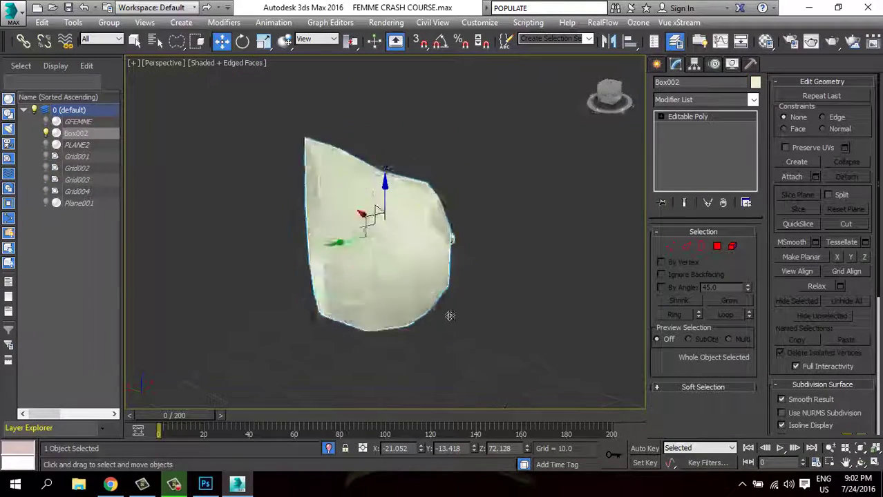
Inspect Box002's open borders with the Local reference coordinate system.
{"action": "left_click", "coordinate": [700, 247]}
{"action": "middle_click_drag", "start_coordinate": [306, 266], "coordinate": [311, 297], "text": "alt"}
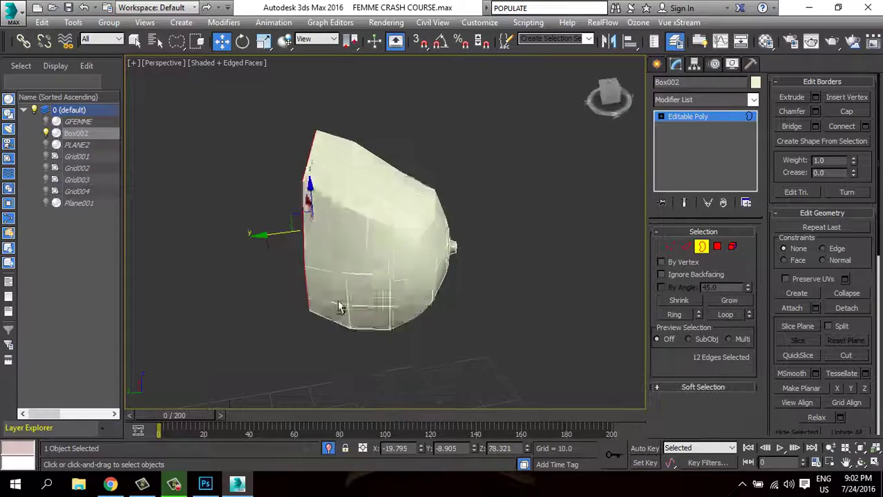
{"action": "left_click", "coordinate": [325, 41]}
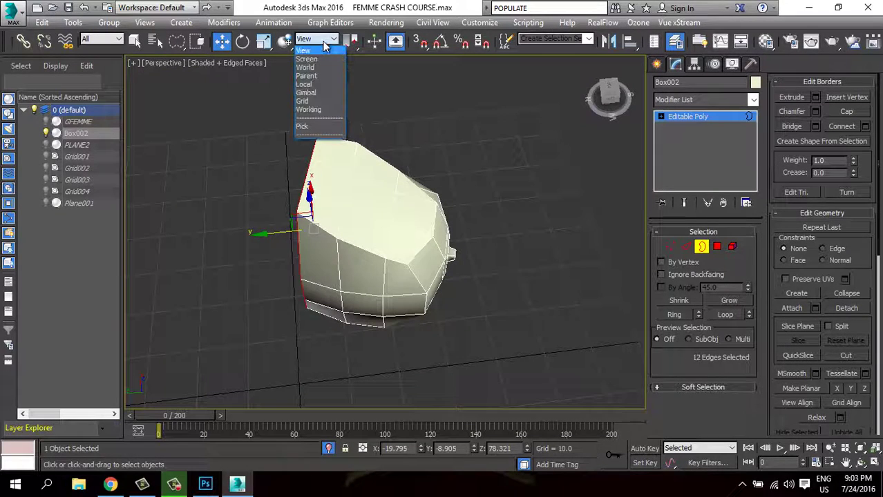
{"action": "left_click", "coordinate": [304, 84]}
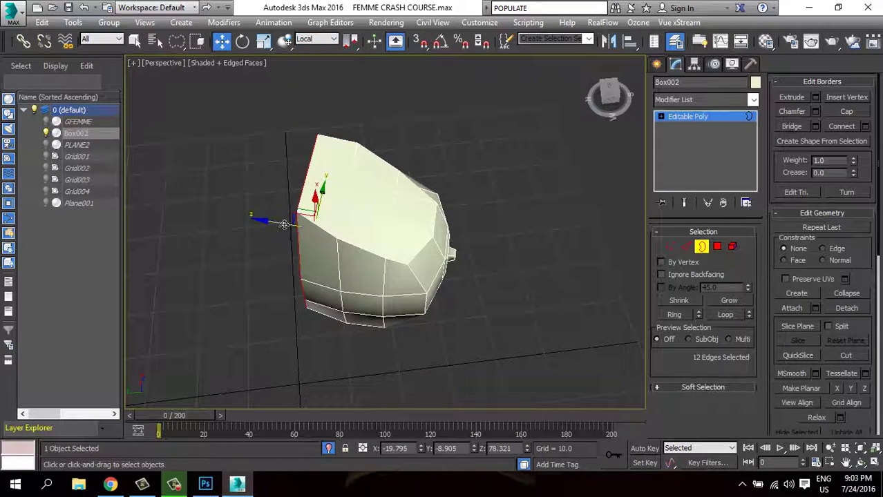
{"action": "mouse_move", "coordinate": [283, 225]}
{"action": "middle_mouse_down", "text": "alt"}
{"action": "mouse_move", "coordinate": [319, 282]}
{"action": "mouse_move", "coordinate": [350, 204]}
{"action": "mouse_move", "coordinate": [437, 219]}
{"action": "mouse_move", "coordinate": [231, 226]}
{"action": "middle_mouse_up", "text": "alt"}
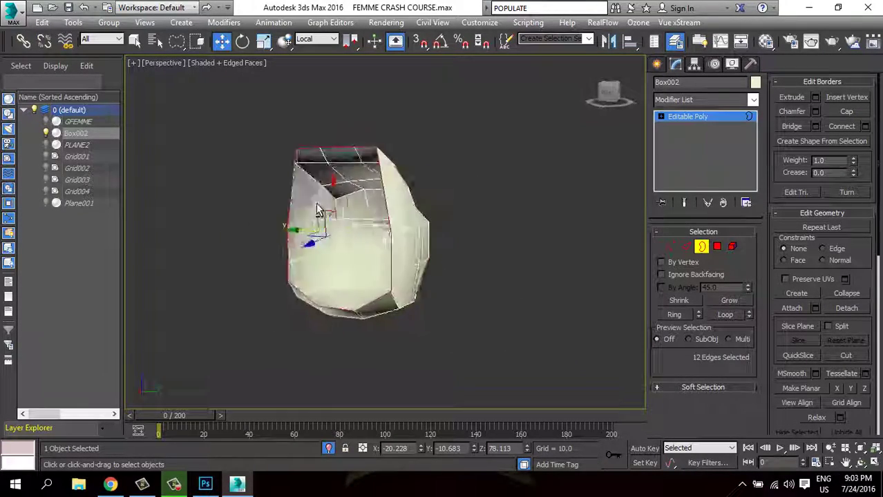
{"action": "left_click", "coordinate": [702, 247]}
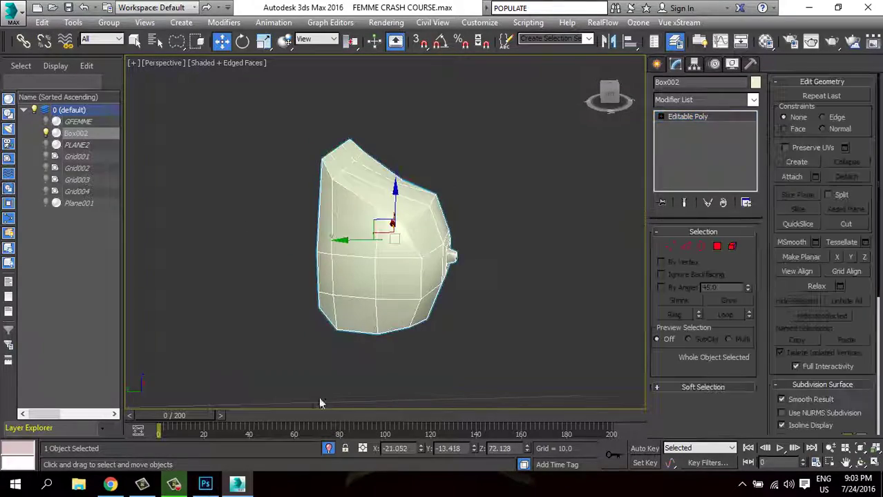
End isolation and shift Box002 outward onto the chest to Y -12.511.
{"action": "left_click", "coordinate": [328, 448]}
{"action": "mouse_move", "coordinate": [374, 309]}
{"action": "middle_mouse_down", "text": "alt"}
{"action": "mouse_move", "coordinate": [331, 288]}
{"action": "mouse_move", "coordinate": [223, 265]}
{"action": "mouse_move", "coordinate": [380, 252]}
{"action": "mouse_move", "coordinate": [387, 218]}
{"action": "mouse_move", "coordinate": [375, 210]}
{"action": "mouse_move", "coordinate": [482, 247]}
{"action": "mouse_move", "coordinate": [487, 270]}
{"action": "mouse_move", "coordinate": [507, 197]}
{"action": "mouse_move", "coordinate": [449, 246]}
{"action": "mouse_move", "coordinate": [484, 249]}
{"action": "middle_mouse_up", "text": "alt"}
{"action": "key", "text": "1"}
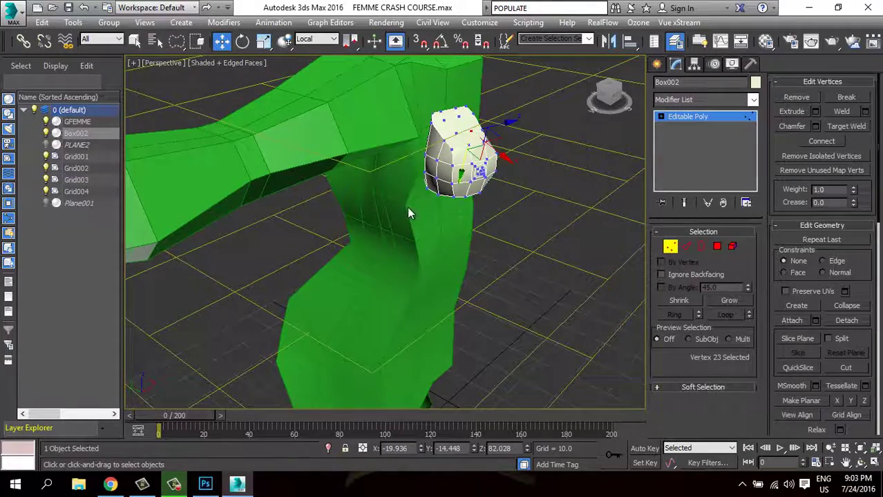
{"action": "left_click", "coordinate": [670, 247]}
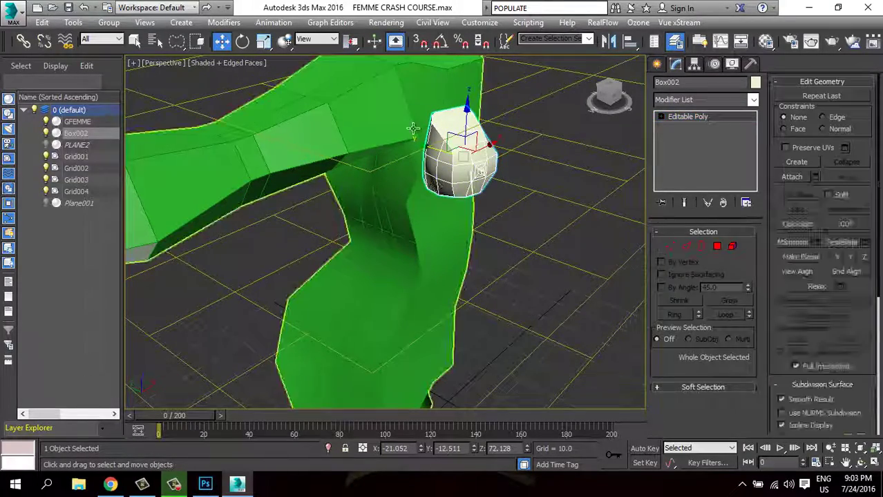
{"action": "left_click", "coordinate": [456, 261]}
{"action": "mouse_move", "coordinate": [456, 261]}
{"action": "middle_mouse_down", "text": "alt"}
{"action": "mouse_move", "coordinate": [459, 253]}
{"action": "mouse_move", "coordinate": [451, 269]}
{"action": "middle_mouse_up", "text": "alt"}
{"action": "left_click", "coordinate": [442, 211]}
{"action": "left_click_drag", "start_coordinate": [442, 211], "coordinate": [478, 260]}
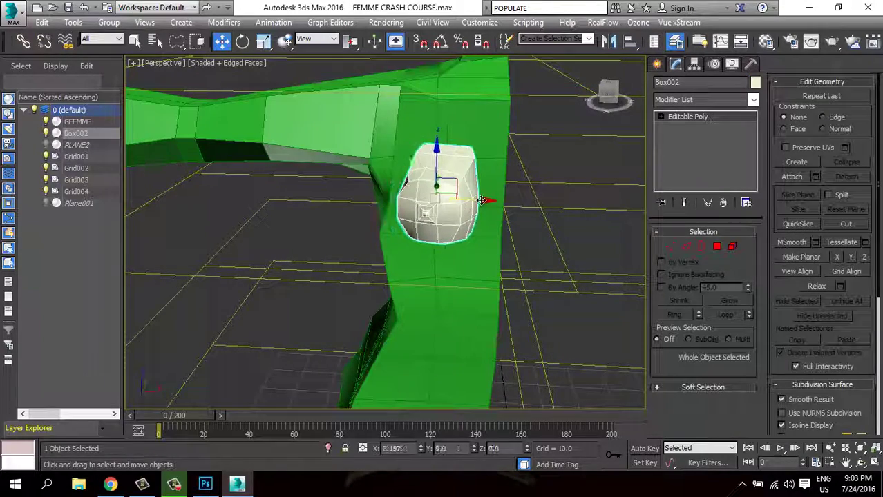
In Front view, swap PLANE2 for the Plane001 photo and make GFEMME See-Through.
{"action": "key", "text": "f"}
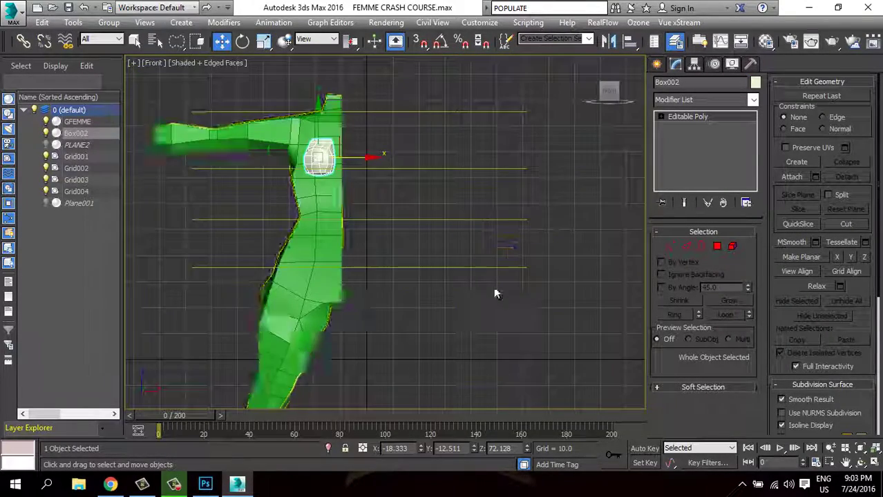
{"action": "left_click", "coordinate": [46, 144]}
{"action": "left_click", "coordinate": [46, 203]}
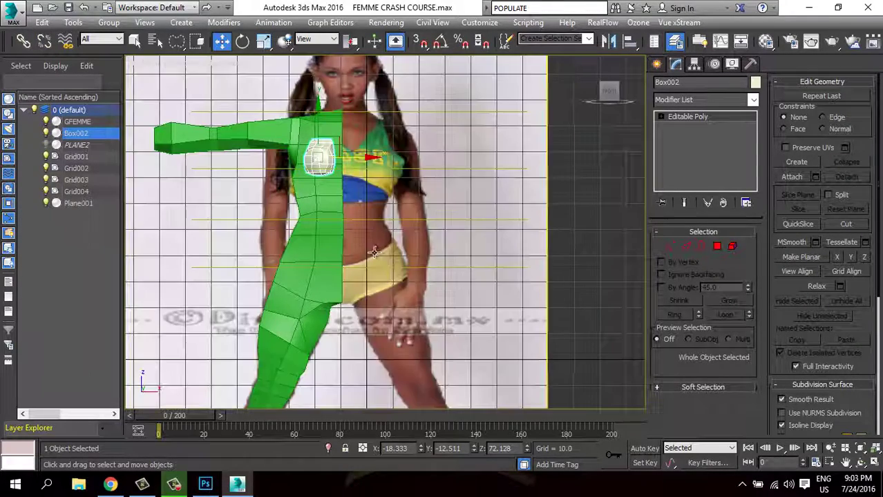
{"action": "scroll", "coordinate": [382, 247], "scroll_direction": "up", "scroll_amount": 3}
{"action": "middle_click_drag", "start_coordinate": [384, 242], "coordinate": [387, 256]}
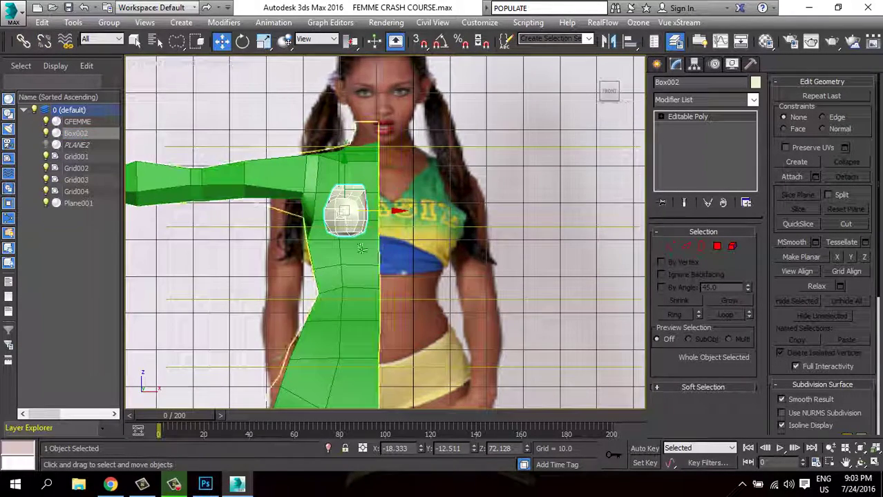
{"action": "left_click", "coordinate": [356, 242]}
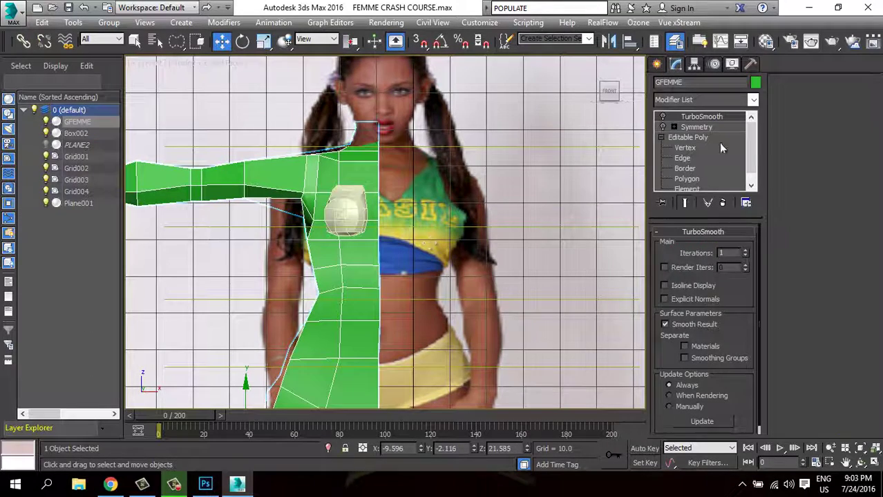
{"action": "left_click", "coordinate": [731, 66]}
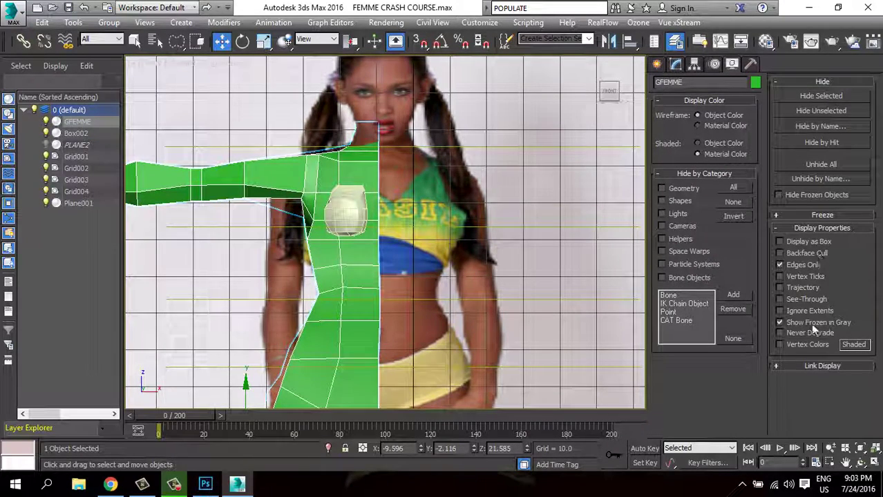
{"action": "left_click", "coordinate": [780, 299]}
Select Box002 and nudge it slightly down in the Front view.
{"action": "left_click", "coordinate": [348, 222]}
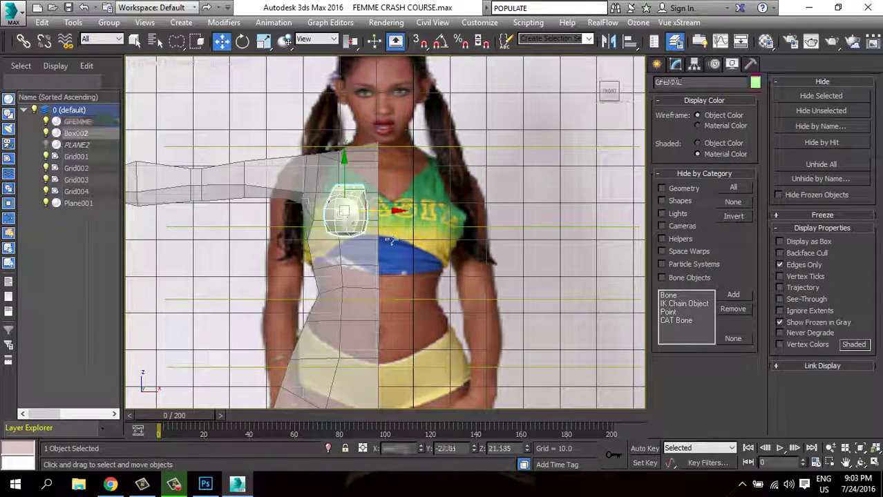
{"action": "scroll", "coordinate": [407, 250], "scroll_direction": "up", "scroll_amount": 2}
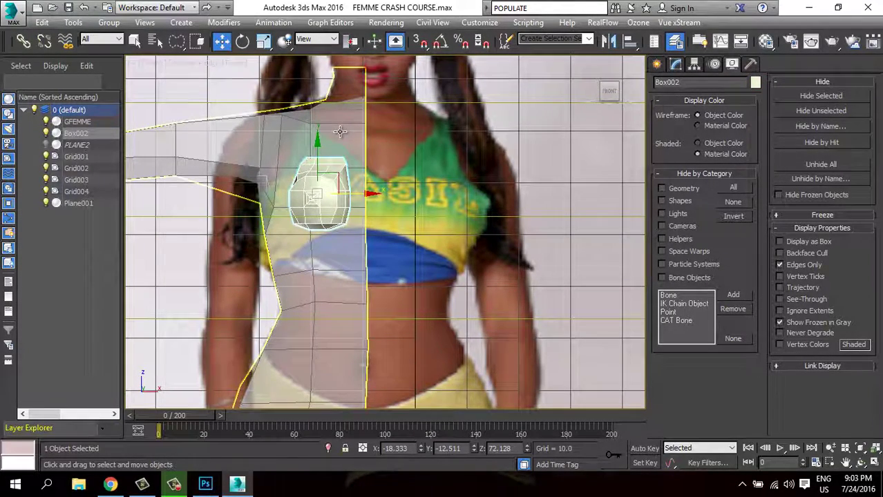
{"action": "scroll", "coordinate": [373, 164], "scroll_direction": "down", "scroll_amount": 1}
{"action": "scroll", "coordinate": [373, 164], "scroll_direction": "down", "scroll_amount": 1}
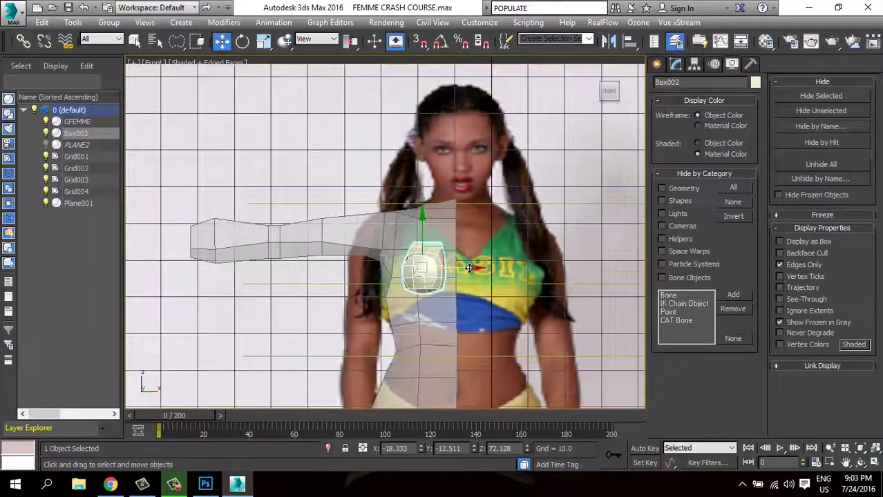
{"action": "scroll", "coordinate": [373, 163], "scroll_direction": "down", "scroll_amount": 1}
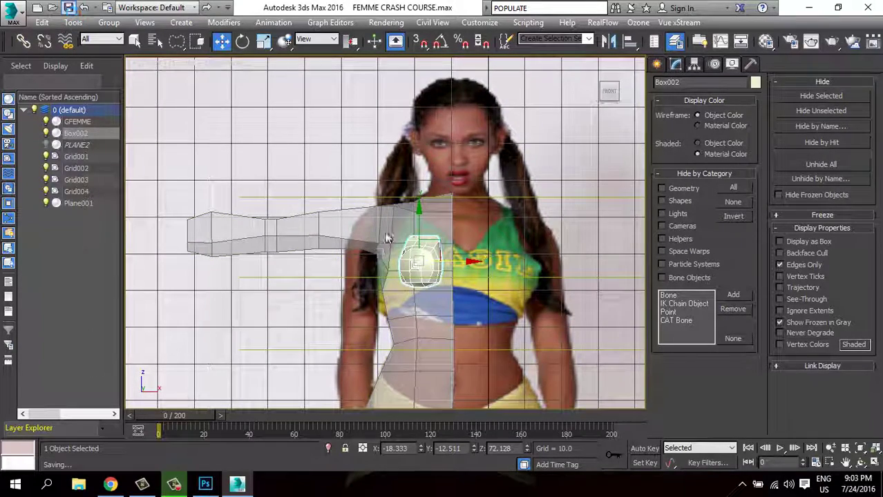
{"action": "scroll", "coordinate": [339, 233], "scroll_direction": "up", "scroll_amount": 1}
{"action": "scroll", "coordinate": [339, 233], "scroll_direction": "up", "scroll_amount": 1}
{"action": "left_click_drag", "start_coordinate": [357, 183], "coordinate": [339, 218]}
{"action": "left_click", "coordinate": [242, 40]}
{"action": "right_click", "coordinate": [339, 216]}
{"action": "left_click", "coordinate": [358, 230]}
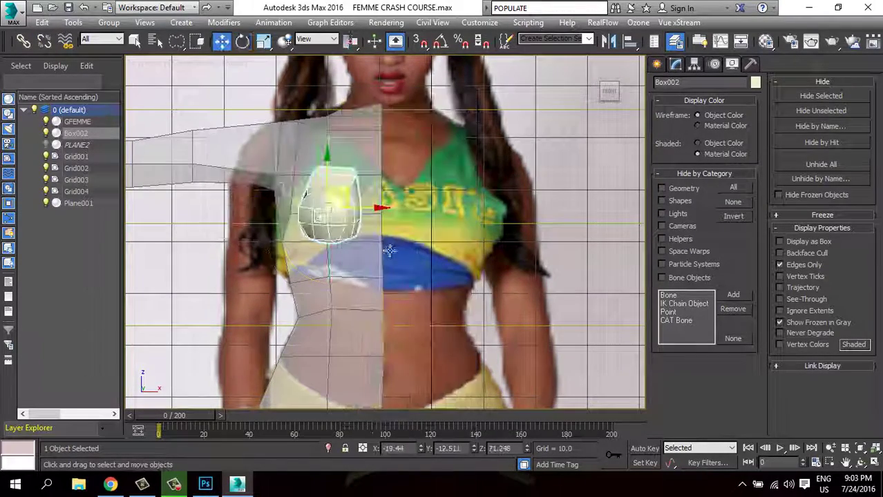
Move Box002 down-left onto the left breast of the reference photo.
{"action": "middle_click_drag", "start_coordinate": [389, 250], "coordinate": [425, 248]}
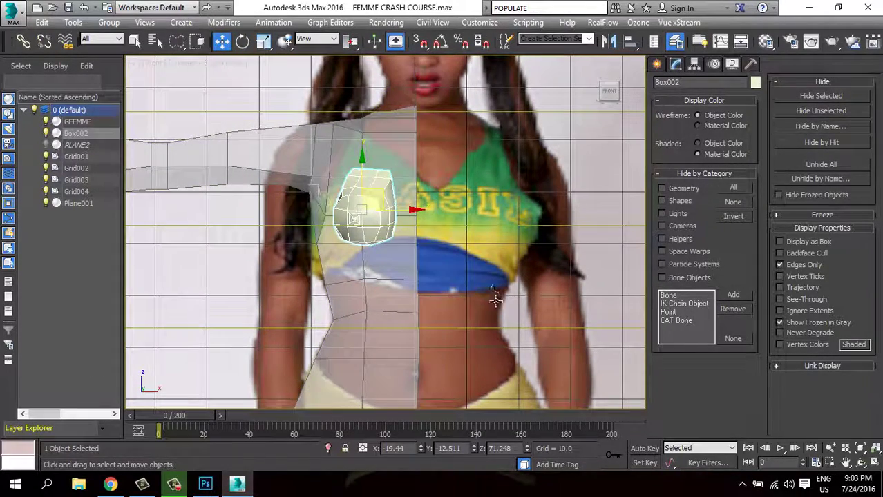
{"action": "scroll", "coordinate": [497, 304], "scroll_direction": "down", "scroll_amount": 2}
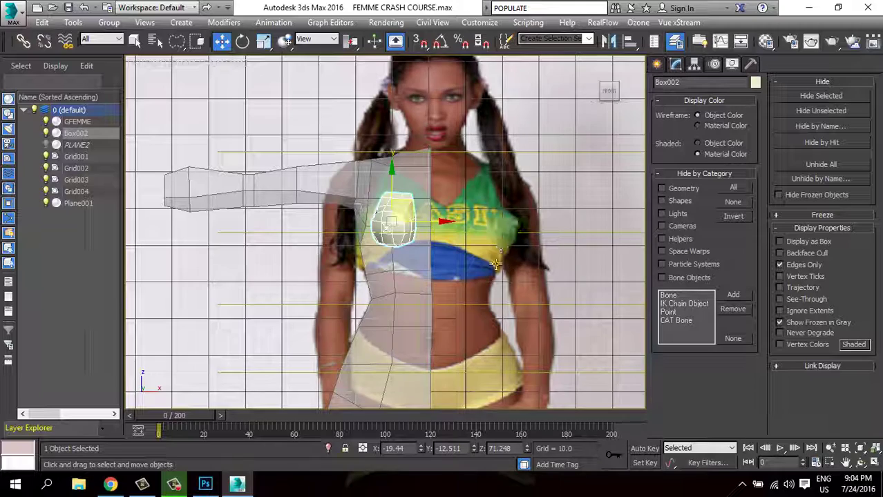
{"action": "scroll", "coordinate": [484, 245], "scroll_direction": "up", "scroll_amount": 3}
{"action": "middle_click_drag", "start_coordinate": [410, 201], "coordinate": [426, 233]}
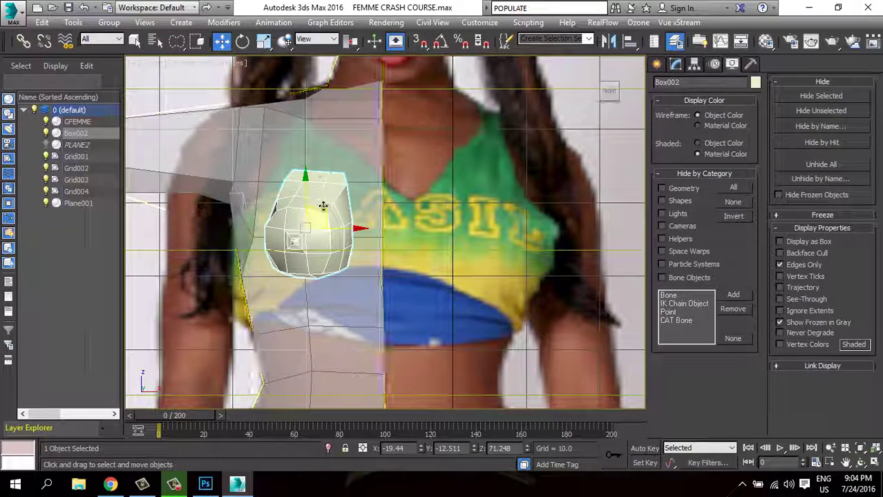
{"action": "left_click_drag", "start_coordinate": [323, 210], "coordinate": [353, 265]}
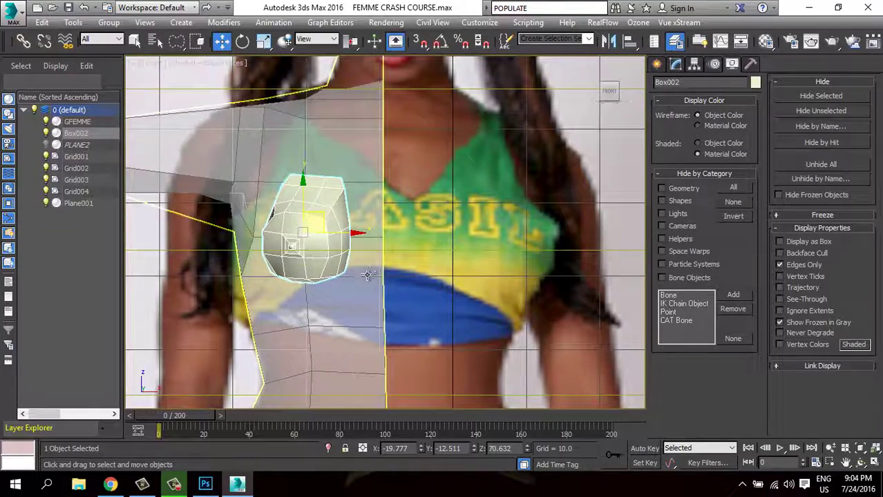
{"action": "scroll", "coordinate": [376, 273], "scroll_direction": "down", "scroll_amount": 3}
{"action": "scroll", "coordinate": [415, 297], "scroll_direction": "down", "scroll_amount": 2}
{"action": "scroll", "coordinate": [424, 314], "scroll_direction": "up", "scroll_amount": 2}
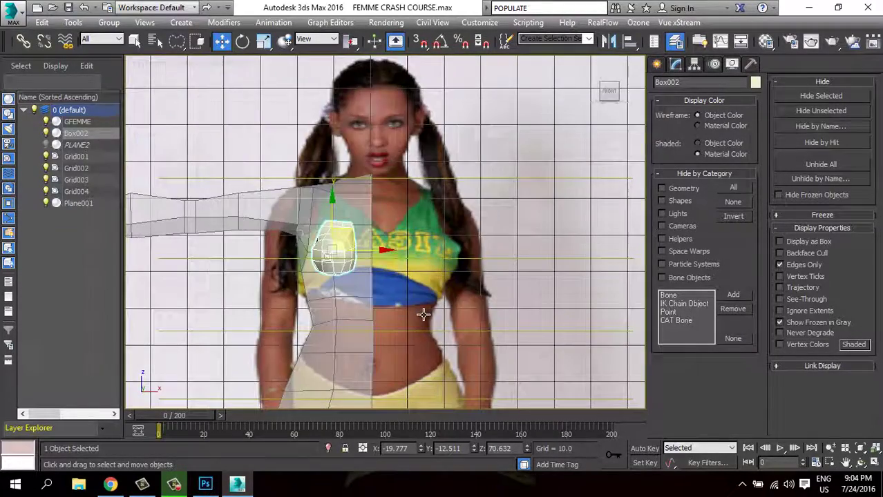
{"action": "scroll", "coordinate": [423, 315], "scroll_direction": "up", "scroll_amount": 2}
{"action": "scroll", "coordinate": [421, 311], "scroll_direction": "down", "scroll_amount": 2}
{"action": "scroll", "coordinate": [418, 304], "scroll_direction": "up", "scroll_amount": 3}
{"action": "middle_click_drag", "start_coordinate": [418, 304], "coordinate": [410, 280]}
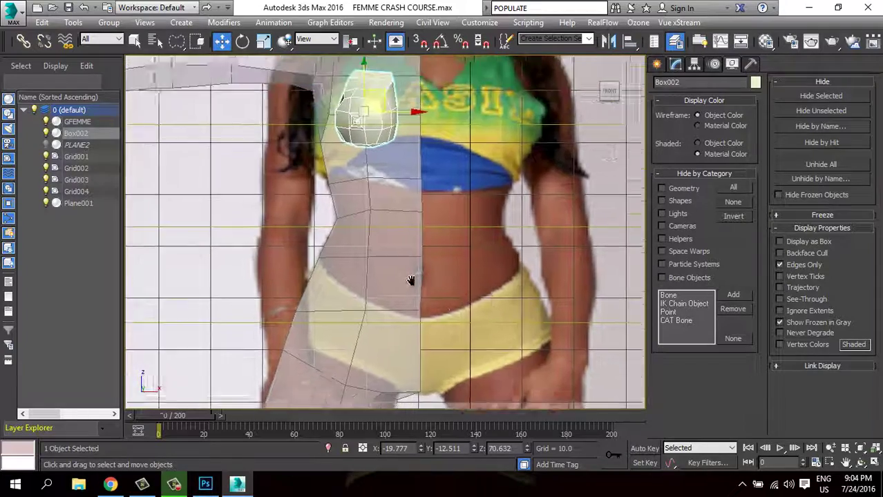
{"action": "scroll", "coordinate": [410, 280], "scroll_direction": "up", "scroll_amount": 2}
{"action": "middle_click_drag", "start_coordinate": [386, 90], "coordinate": [380, 183]}
Enlarge Box002 with non-uniform scale, lower it to Z 66.554, and select GFEMME.
{"action": "key", "text": "r"}
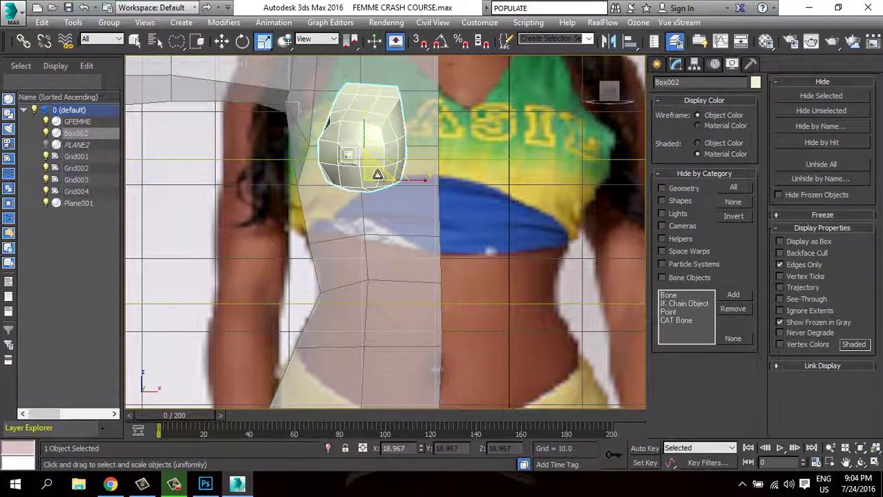
{"action": "key", "text": "r"}
{"action": "left_click_drag", "start_coordinate": [377, 173], "coordinate": [376, 161]}
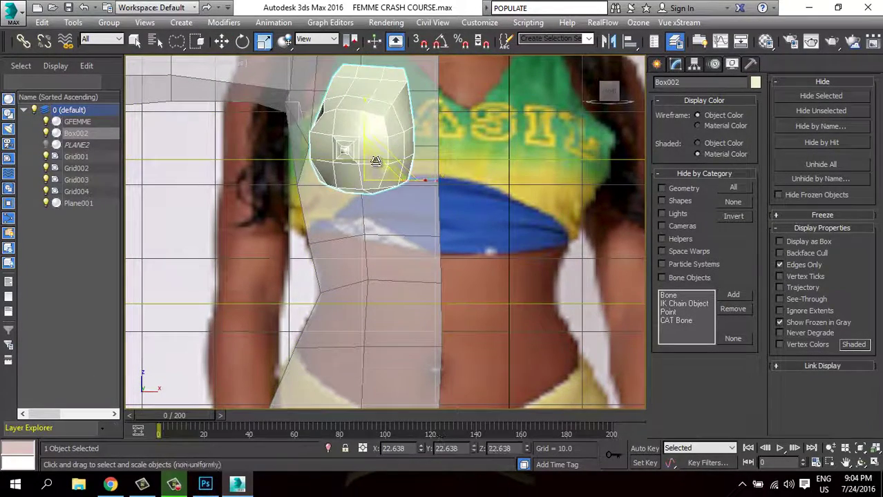
{"action": "right_click", "coordinate": [376, 161]}
{"action": "left_click", "coordinate": [392, 171]}
{"action": "left_click_drag", "start_coordinate": [376, 128], "coordinate": [367, 145]}
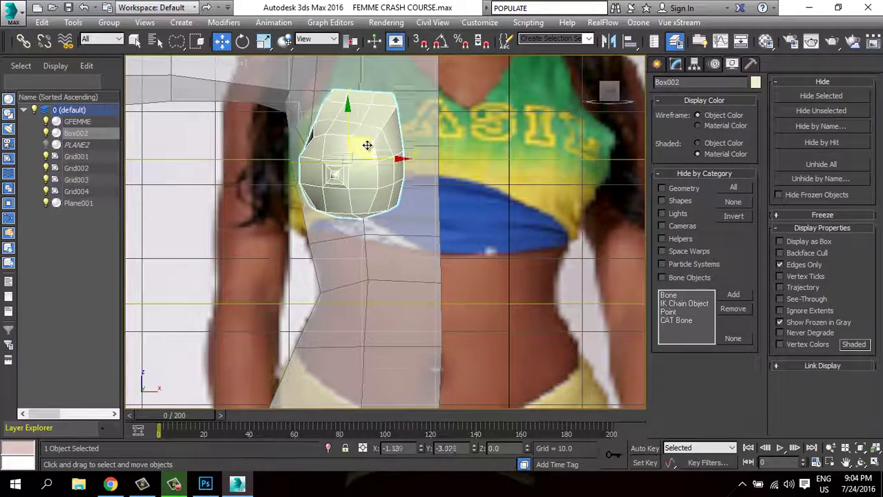
{"action": "mouse_move", "coordinate": [366, 148]}
{"action": "middle_mouse_down"}
{"action": "mouse_move", "coordinate": [371, 222]}
{"action": "mouse_move", "coordinate": [360, 252]}
{"action": "middle_mouse_up"}
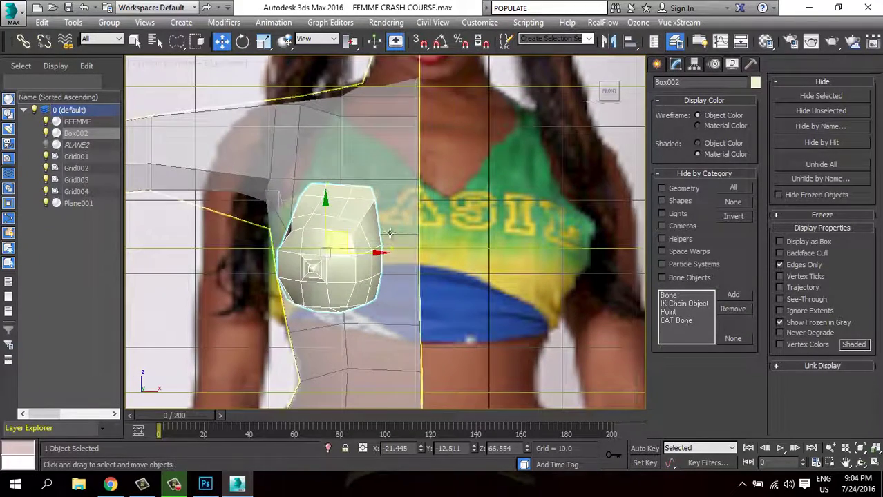
{"action": "left_click", "coordinate": [411, 174]}
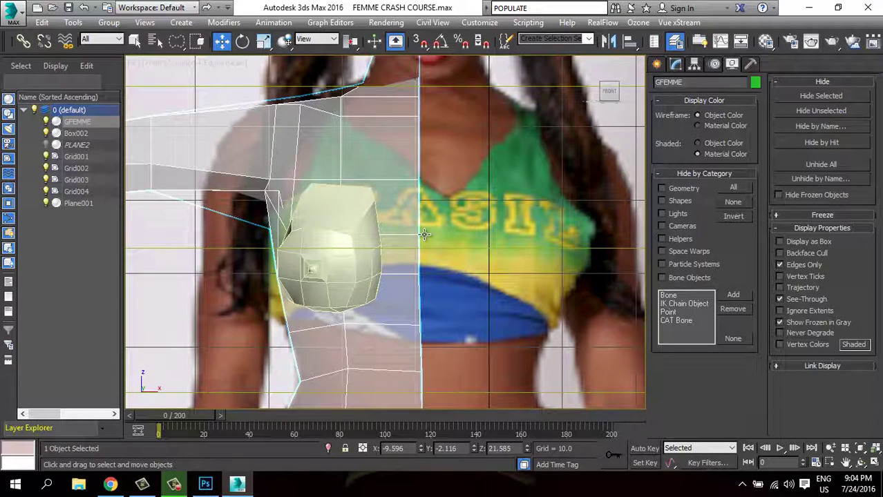
Enter GFEMME's Editable Poly Polygon level, activate Cut, and hide Box002.
{"action": "left_click", "coordinate": [682, 64]}
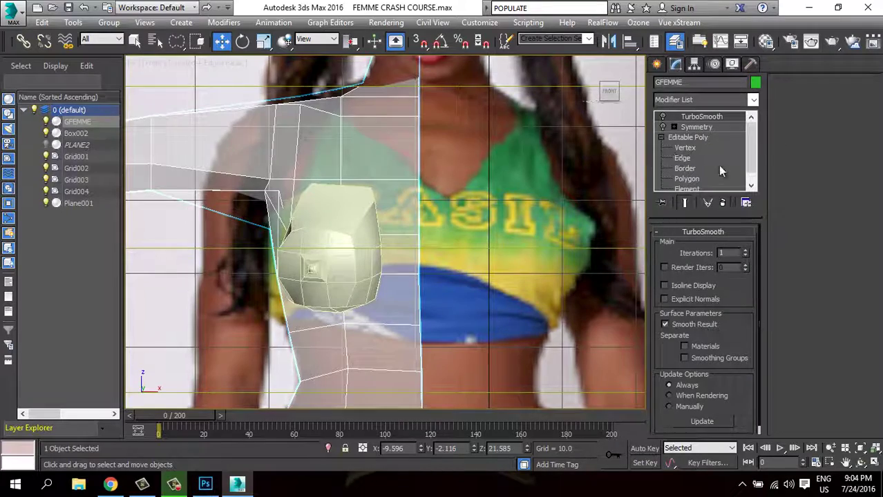
{"action": "left_click", "coordinate": [696, 140]}
{"action": "left_click", "coordinate": [717, 246]}
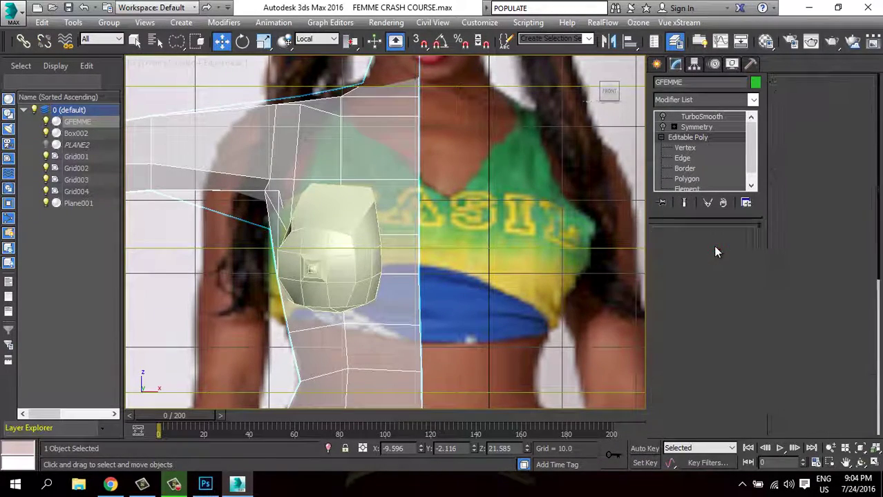
{"action": "scroll", "coordinate": [861, 258], "scroll_direction": "down", "scroll_amount": 2}
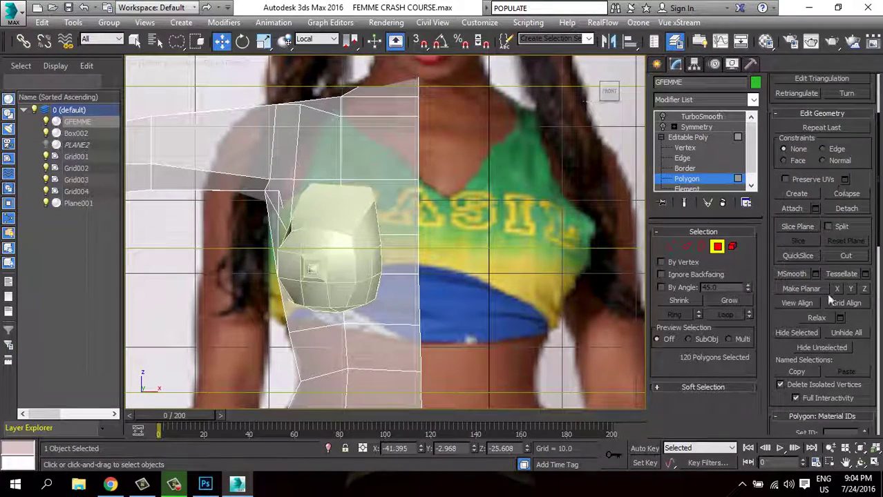
{"action": "scroll", "coordinate": [854, 269], "scroll_direction": "down", "scroll_amount": 2}
{"action": "left_click", "coordinate": [846, 275]}
{"action": "scroll", "coordinate": [286, 210], "scroll_direction": "up", "scroll_amount": 1}
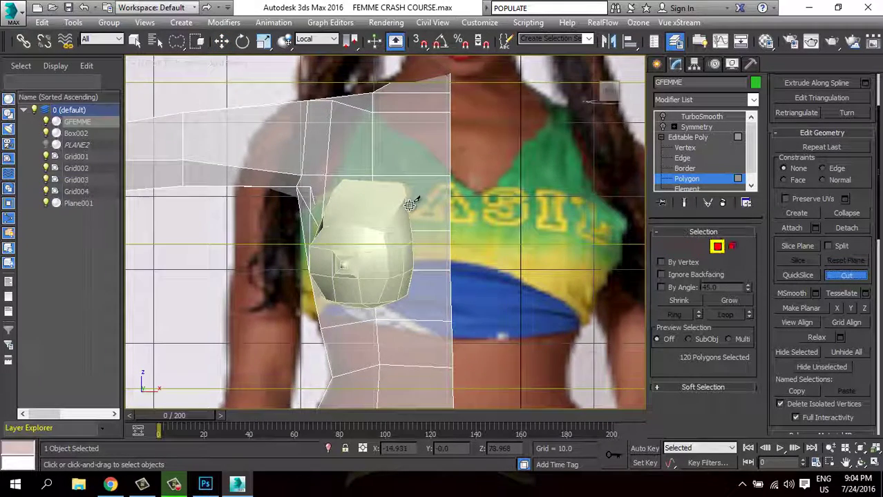
{"action": "scroll", "coordinate": [285, 211], "scroll_direction": "up", "scroll_amount": 1}
{"action": "left_click", "coordinate": [46, 133]}
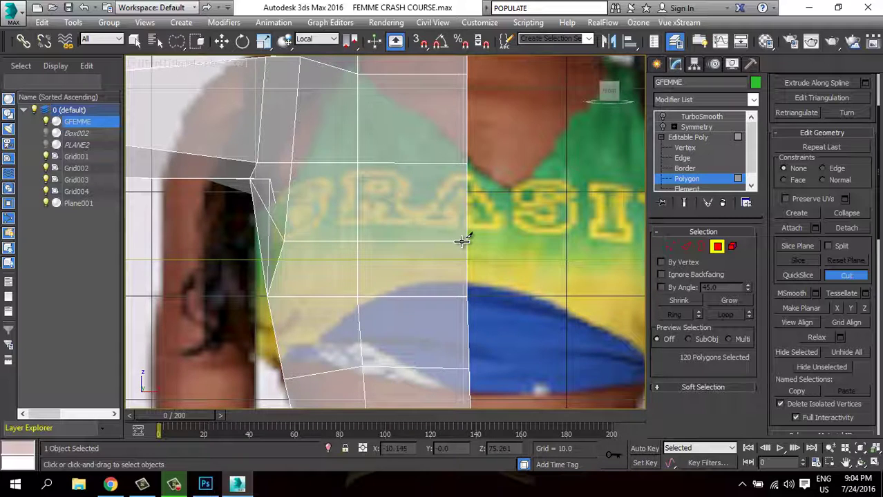
Cut new edges across the chest polygons to trace the breast contour.
{"action": "left_click", "coordinate": [462, 241]}
{"action": "left_click", "coordinate": [431, 163]}
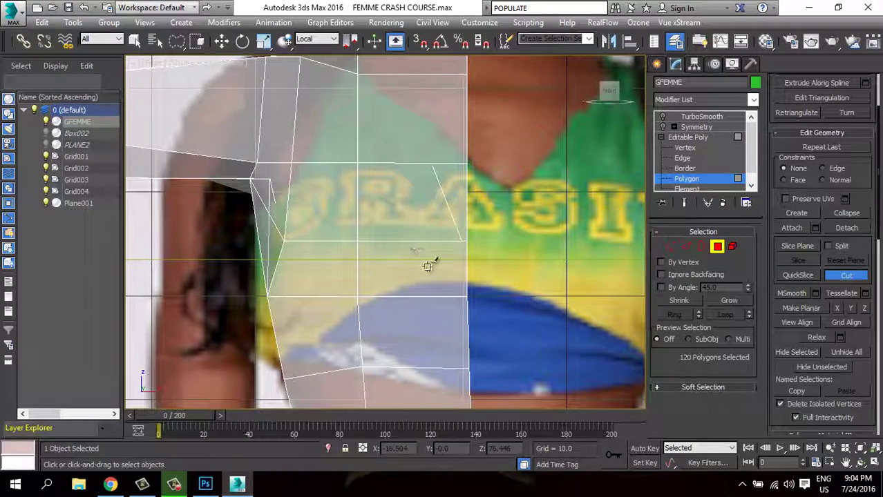
{"action": "middle_click_drag", "start_coordinate": [432, 263], "coordinate": [434, 206]}
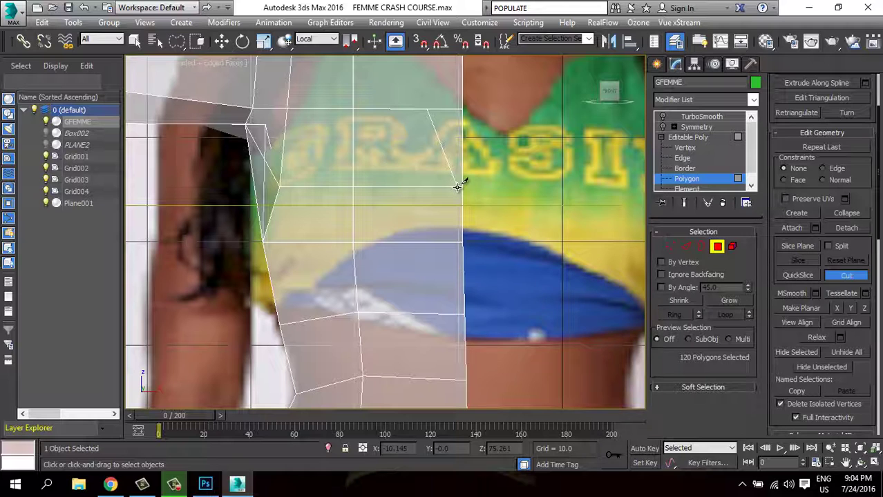
{"action": "left_click", "coordinate": [454, 188]}
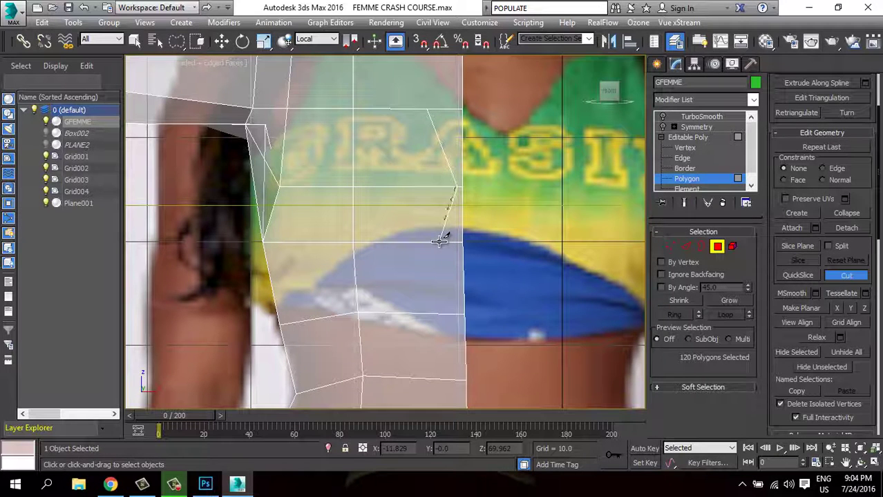
{"action": "left_click", "coordinate": [356, 273]}
{"action": "left_click", "coordinate": [354, 273]}
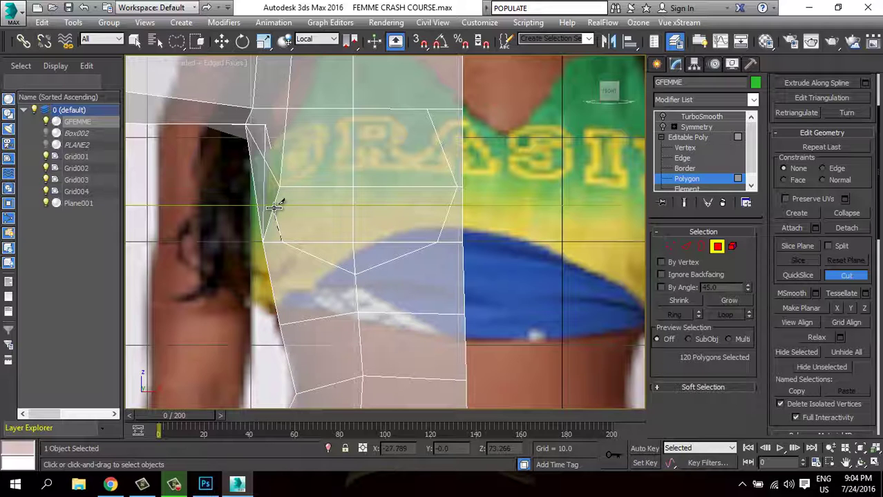
{"action": "middle_click_drag", "start_coordinate": [342, 262], "coordinate": [334, 317]}
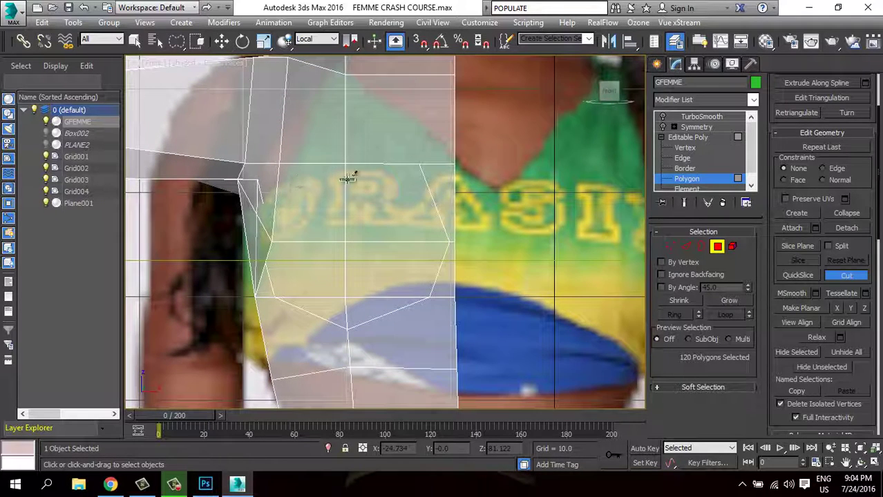
Pull two upper-chest vertices toward the body's side using the View coordinate system.
{"action": "key", "text": "w"}
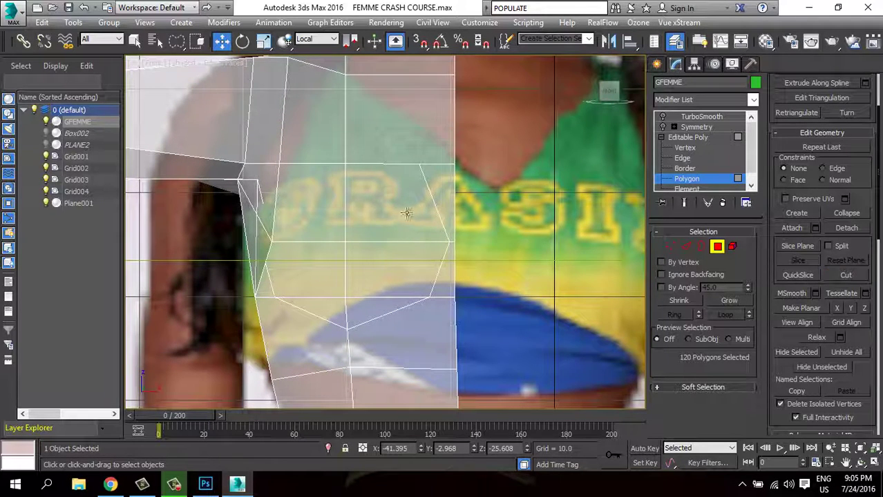
{"action": "left_click", "coordinate": [670, 247]}
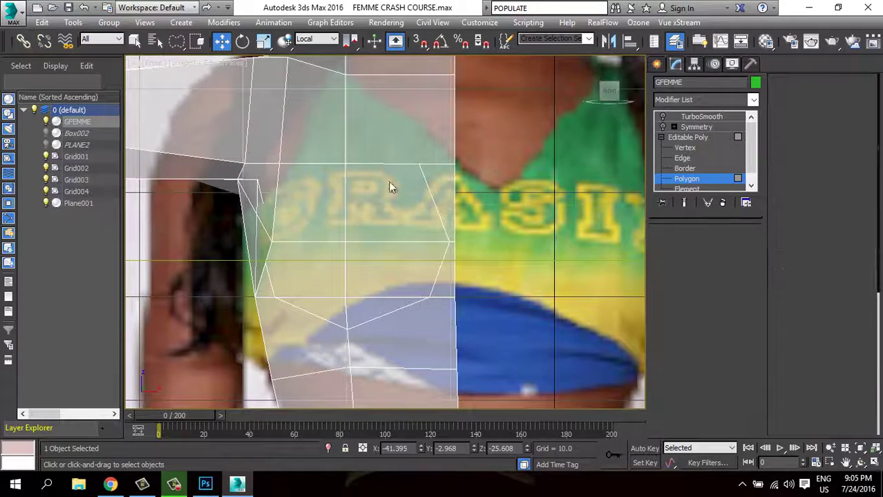
{"action": "left_click", "coordinate": [344, 164]}
{"action": "mouse_move", "coordinate": [331, 144]}
{"action": "left_mouse_down"}
{"action": "mouse_move", "coordinate": [291, 163]}
{"action": "mouse_move", "coordinate": [300, 130]}
{"action": "left_mouse_up"}
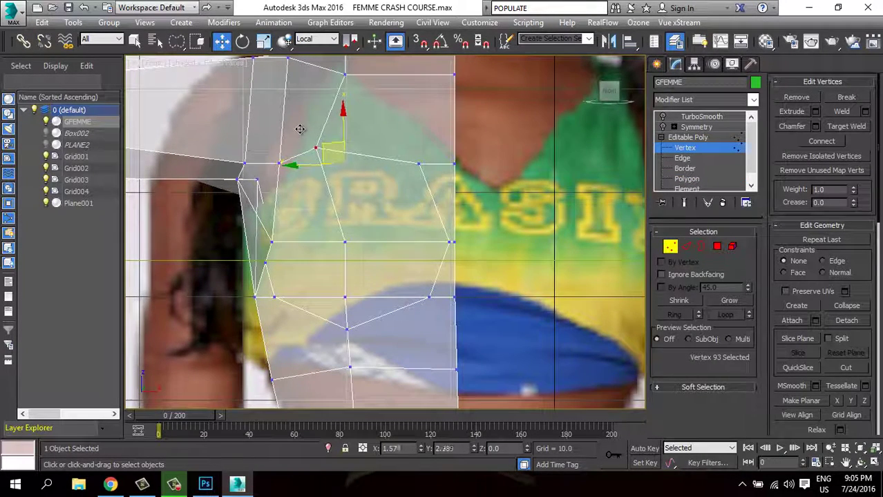
{"action": "left_click", "coordinate": [343, 243]}
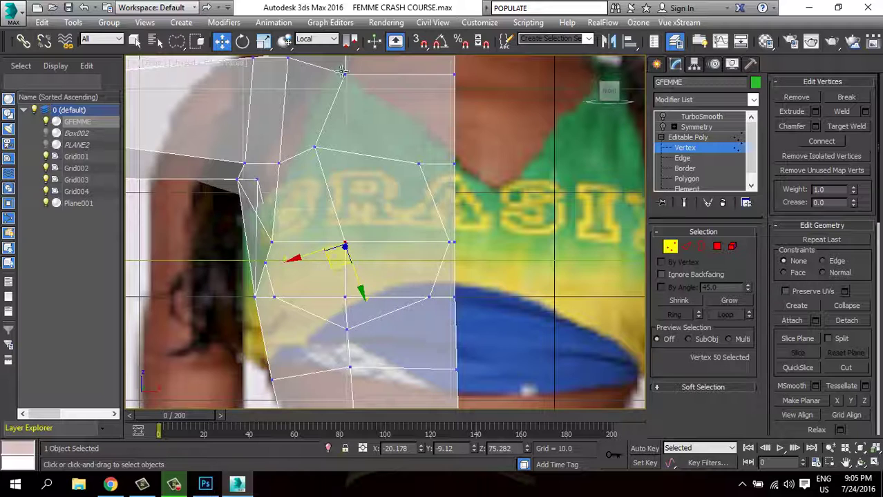
{"action": "left_click", "coordinate": [321, 41]}
{"action": "left_click", "coordinate": [311, 49]}
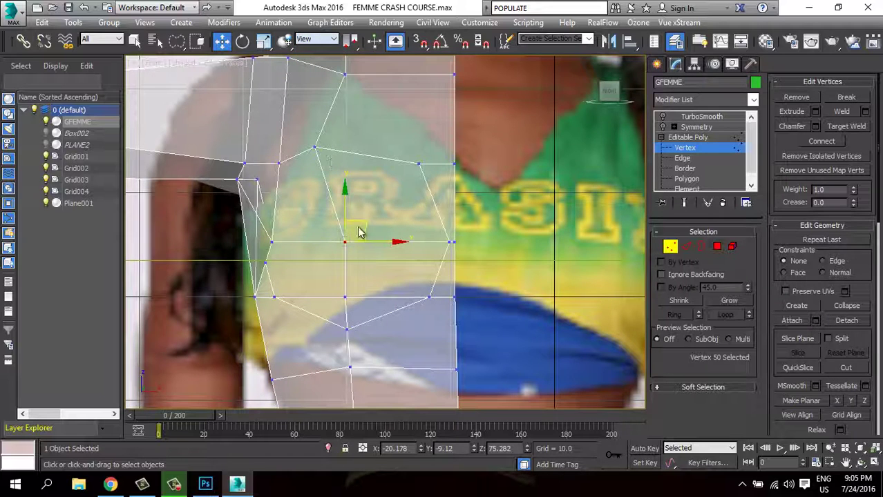
{"action": "left_click_drag", "start_coordinate": [366, 222], "coordinate": [275, 246]}
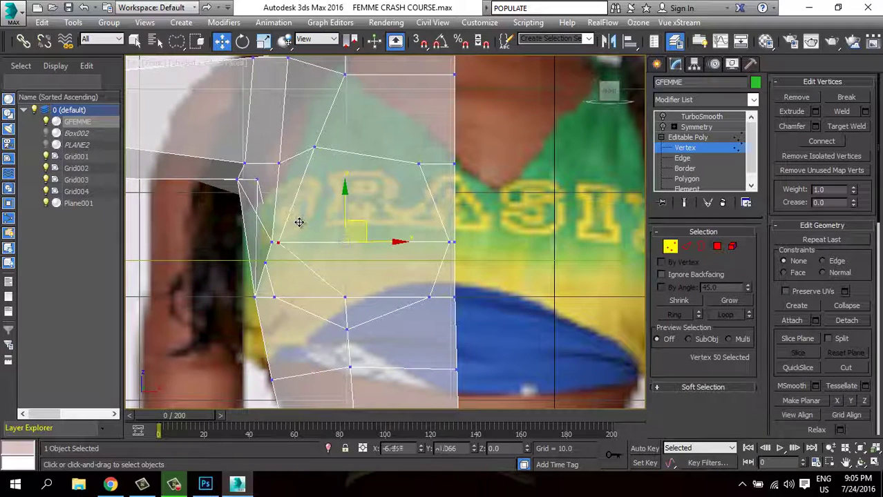
Target Weld the chest vertex onto its side neighbour and nudge the merged vertex up.
{"action": "right_click", "coordinate": [276, 245]}
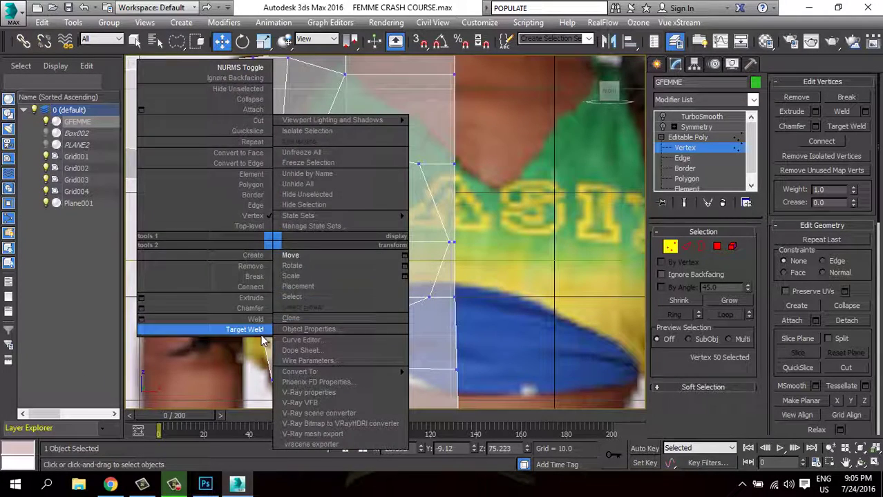
{"action": "left_click", "coordinate": [257, 327]}
{"action": "left_click", "coordinate": [273, 243]}
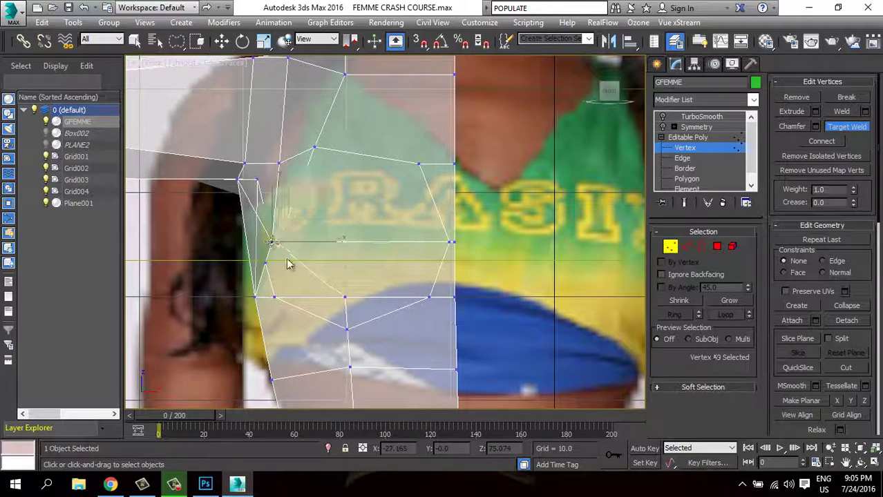
{"action": "left_click", "coordinate": [286, 256]}
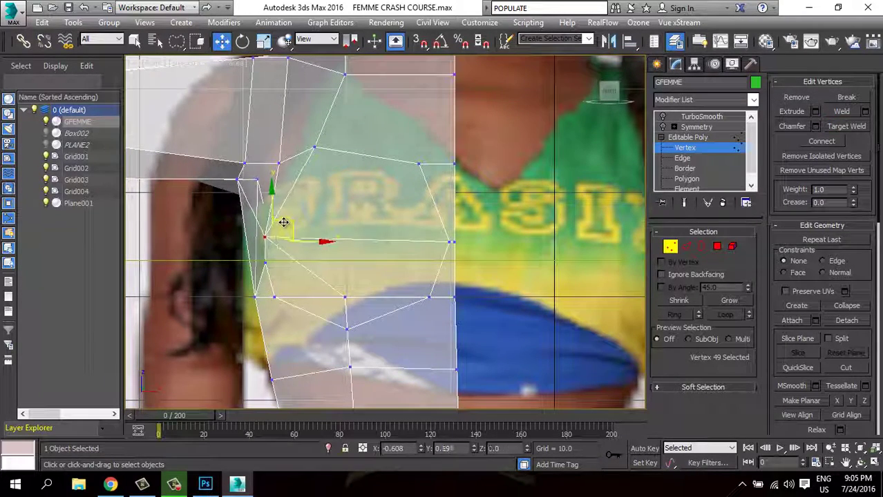
{"action": "left_click_drag", "start_coordinate": [284, 226], "coordinate": [320, 226]}
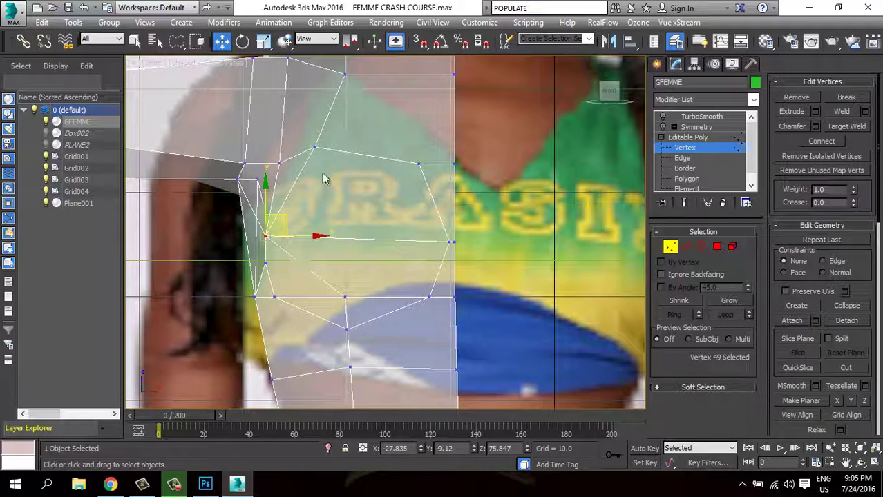
Nudge the upper chest vertex and Target Weld the stray vertex into its neighbour.
{"action": "left_click", "coordinate": [315, 149]}
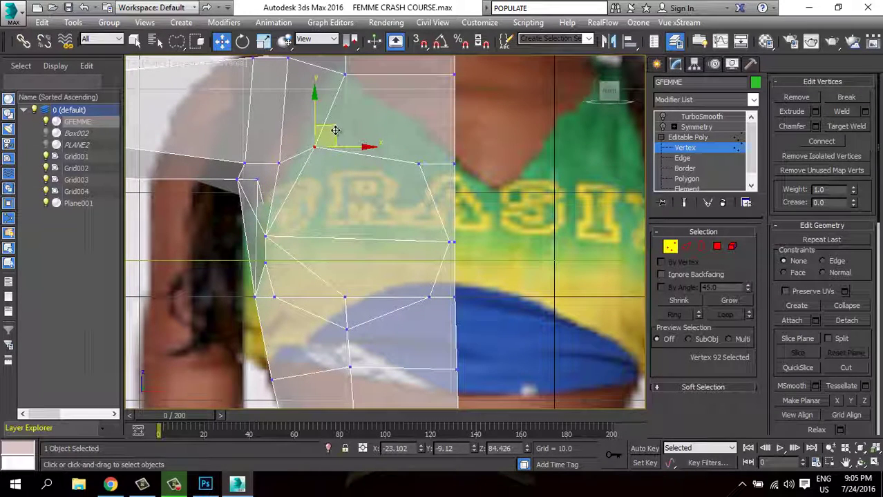
{"action": "left_click_drag", "start_coordinate": [335, 130], "coordinate": [325, 133]}
{"action": "right_click", "coordinate": [296, 180]}
{"action": "left_click", "coordinate": [280, 271]}
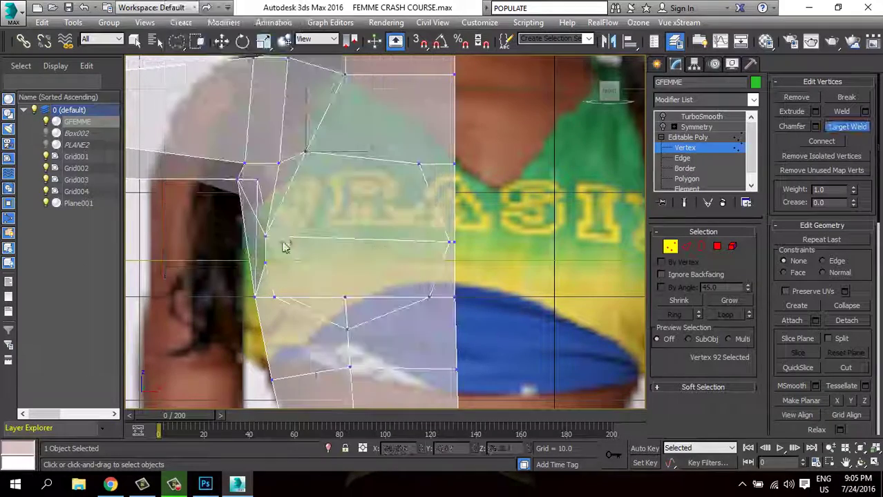
{"action": "left_click_drag", "start_coordinate": [284, 247], "coordinate": [306, 150]}
{"action": "left_click", "coordinate": [278, 163]}
{"action": "key", "text": "w"}
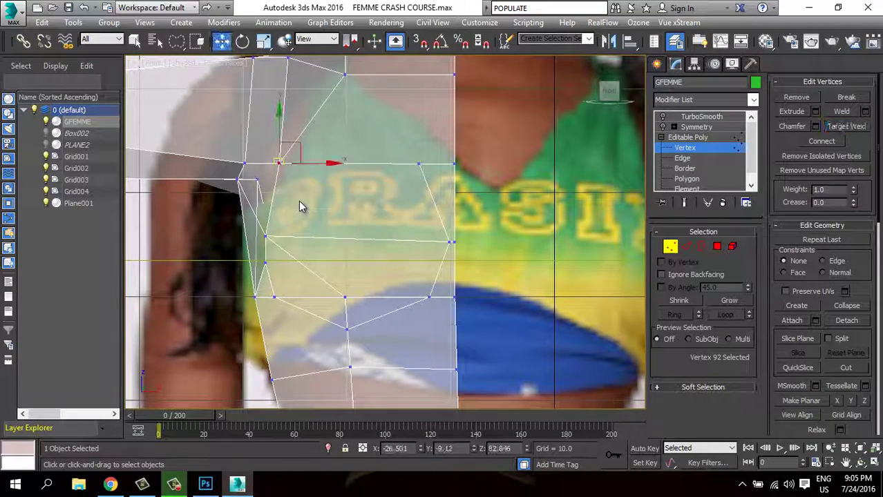
Pull the shoulder and armpit vertices up and right to the photo's shoulder line.
{"action": "scroll", "coordinate": [355, 255], "scroll_direction": "up", "scroll_amount": 2}
{"action": "mouse_move", "coordinate": [396, 268]}
{"action": "middle_mouse_down"}
{"action": "mouse_move", "coordinate": [467, 288]}
{"action": "mouse_move", "coordinate": [399, 256]}
{"action": "middle_mouse_up"}
{"action": "mouse_move", "coordinate": [337, 159]}
{"action": "left_mouse_down"}
{"action": "mouse_move", "coordinate": [363, 145]}
{"action": "mouse_move", "coordinate": [329, 160]}
{"action": "mouse_move", "coordinate": [337, 143]}
{"action": "mouse_move", "coordinate": [361, 156]}
{"action": "mouse_move", "coordinate": [288, 178]}
{"action": "left_mouse_up"}
{"action": "left_click", "coordinate": [329, 164]}
{"action": "left_click", "coordinate": [289, 179]}
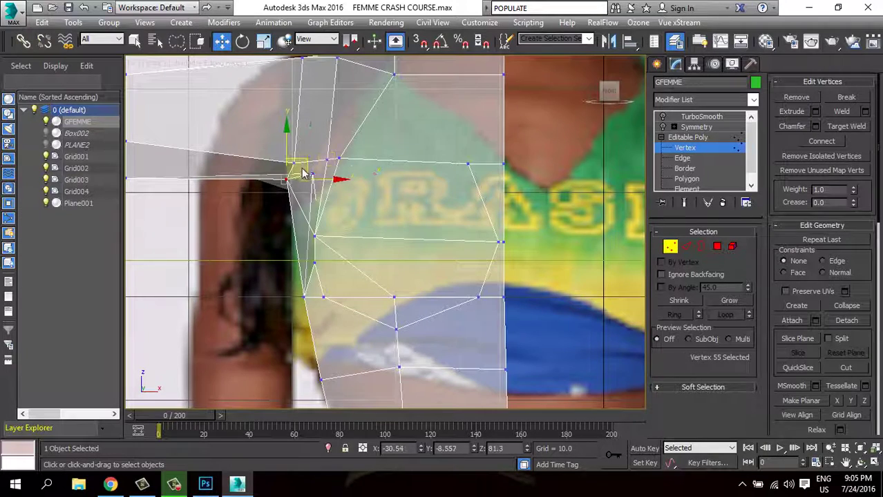
{"action": "left_click_drag", "start_coordinate": [308, 159], "coordinate": [326, 154]}
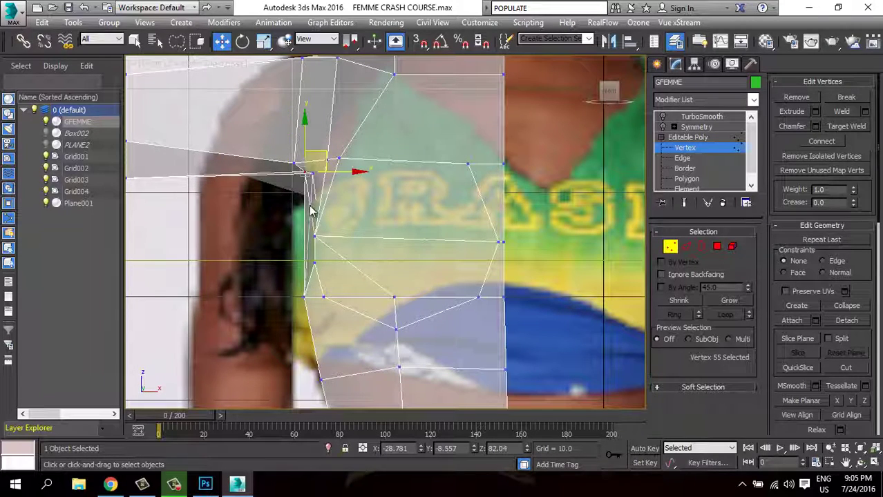
{"action": "left_click", "coordinate": [272, 219]}
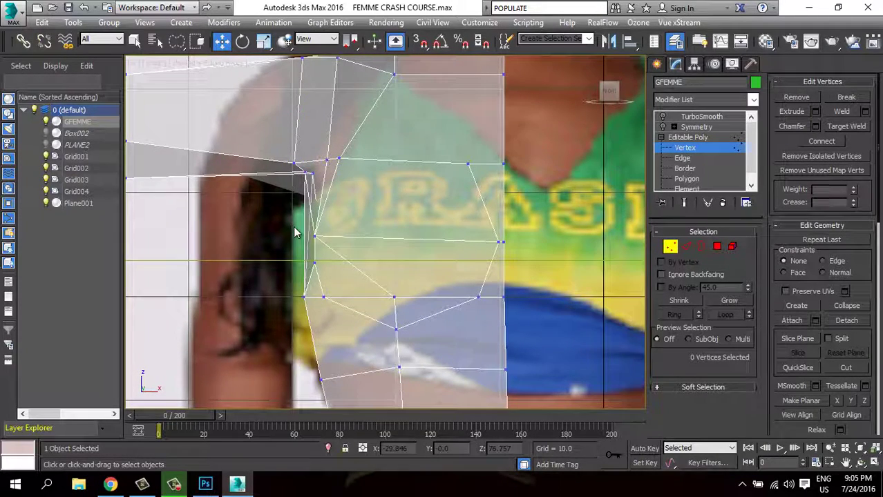
Toggle wireframe with F3 to compare the arm and armpit vertex against the reference.
{"action": "key", "text": "F3"}
{"action": "scroll", "coordinate": [319, 211], "scroll_direction": "down", "scroll_amount": 2}
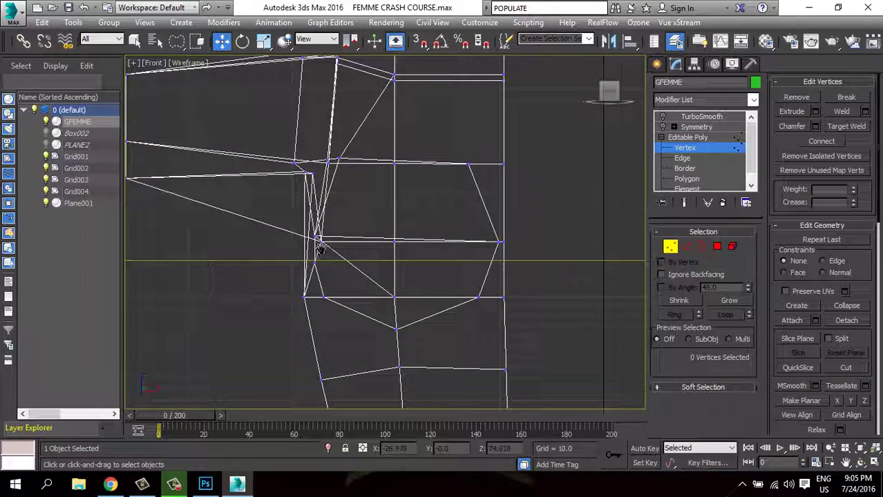
{"action": "middle_click_drag", "start_coordinate": [319, 210], "coordinate": [378, 273]}
{"action": "key", "text": "F3"}
{"action": "key", "text": "F3"}
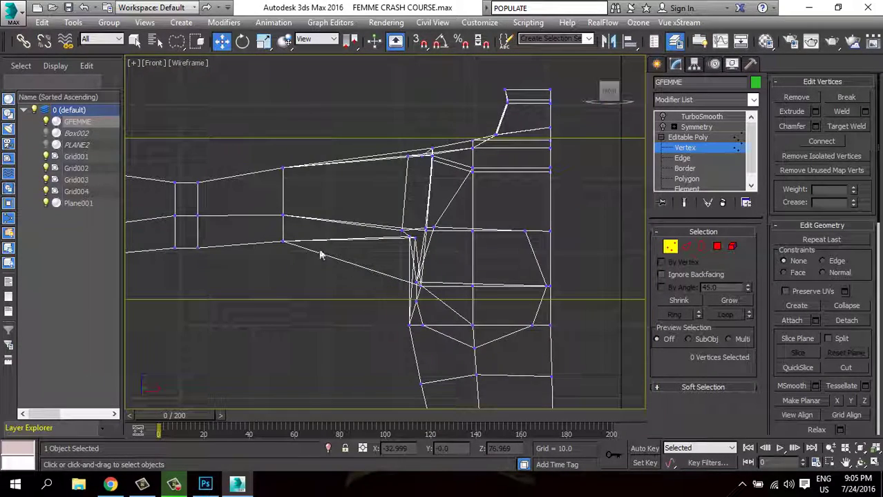
{"action": "scroll", "coordinate": [430, 295], "scroll_direction": "up", "scroll_amount": 2}
{"action": "scroll", "coordinate": [421, 290], "scroll_direction": "up", "scroll_amount": 2}
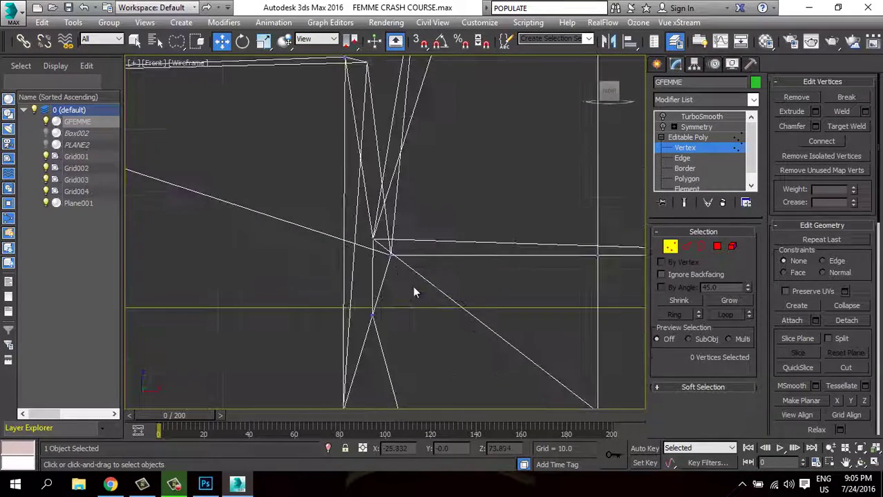
{"action": "left_click", "coordinate": [390, 254]}
Recheck the armpit vertex (Z 83.325) against the shaded reference photo.
{"action": "key", "text": "F3"}
{"action": "key", "text": "F3"}
{"action": "left_click", "coordinate": [408, 245]}
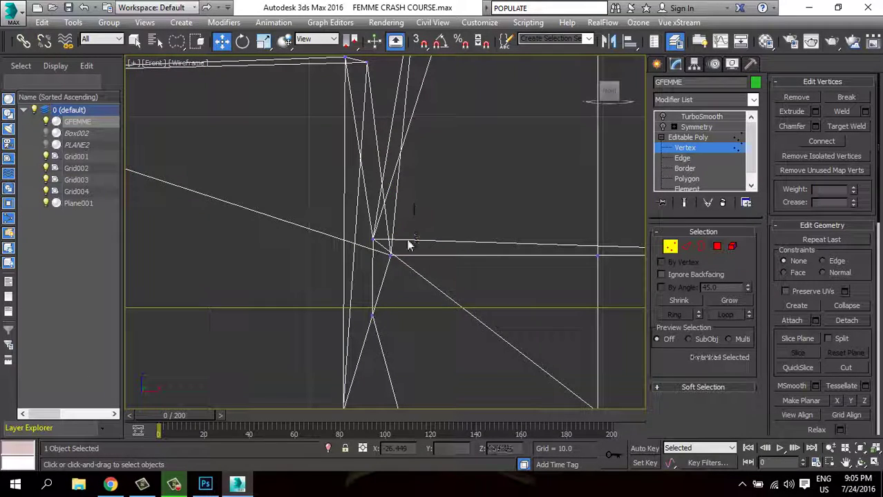
{"action": "left_click", "coordinate": [391, 255]}
{"action": "mouse_move", "coordinate": [397, 248]}
{"action": "middle_mouse_down"}
{"action": "mouse_move", "coordinate": [429, 243]}
{"action": "mouse_move", "coordinate": [420, 200]}
{"action": "middle_mouse_up"}
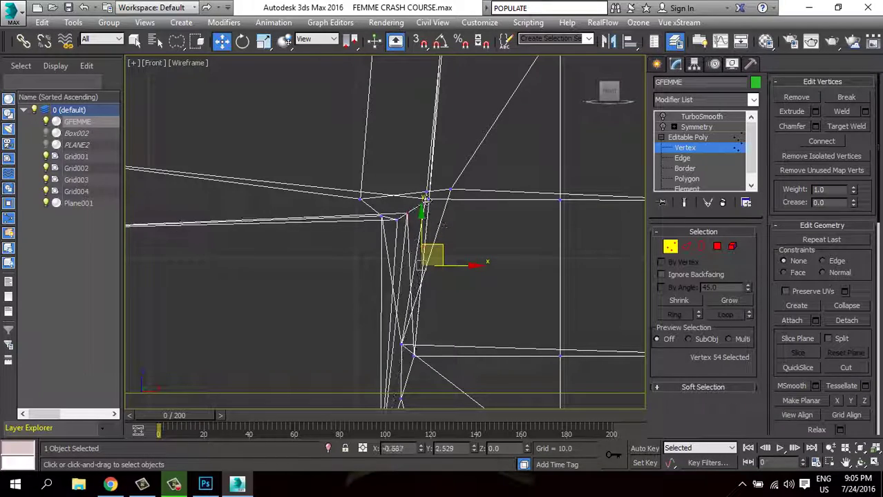
{"action": "scroll", "coordinate": [420, 200], "scroll_direction": "down", "scroll_amount": 2}
{"action": "key", "text": "F3"}
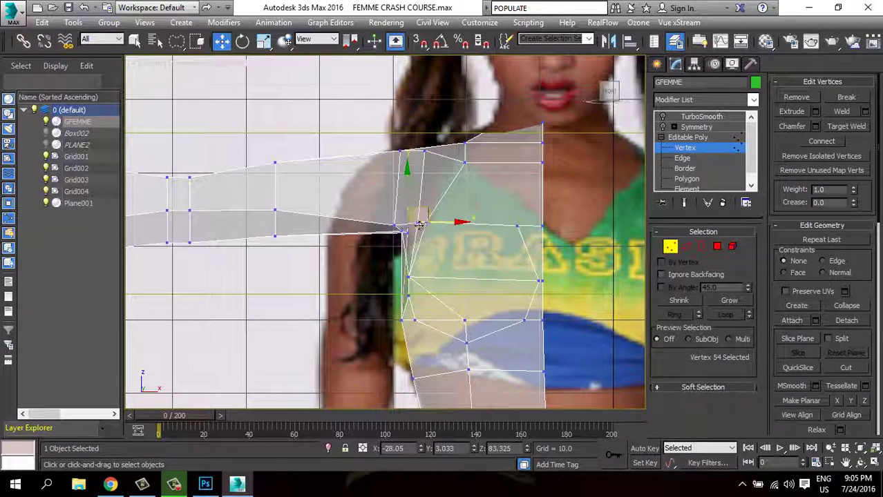
{"action": "scroll", "coordinate": [437, 275], "scroll_direction": "down", "scroll_amount": 3}
{"action": "scroll", "coordinate": [511, 279], "scroll_direction": "up", "scroll_amount": 3}
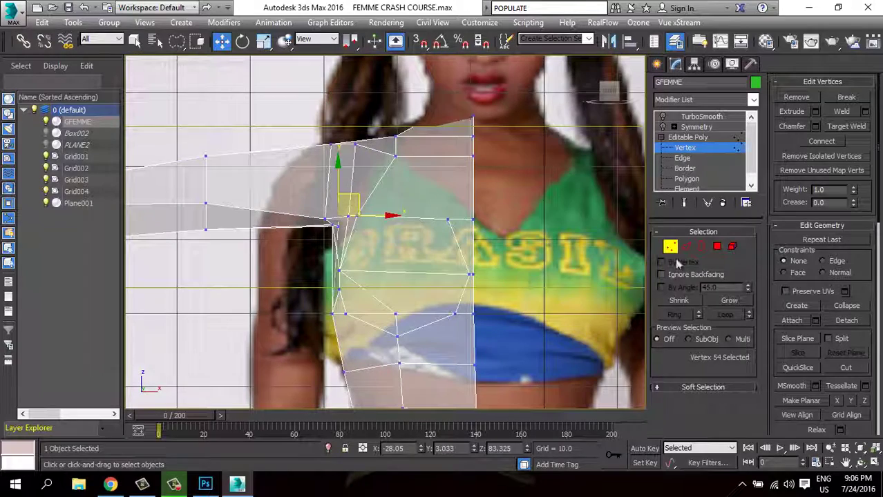
{"action": "left_click", "coordinate": [717, 247]}
Select five chest polygons on the body and delete them.
{"action": "left_click", "coordinate": [418, 248]}
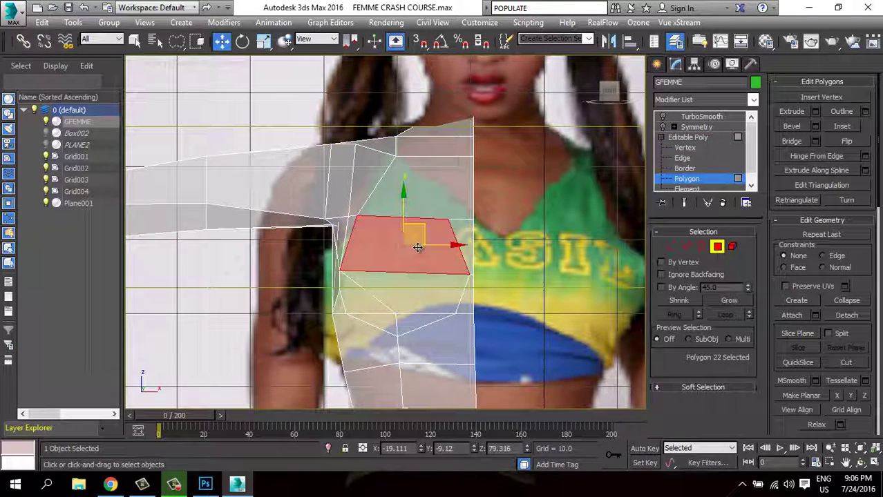
{"action": "left_click", "coordinate": [439, 298], "text": "ctrl"}
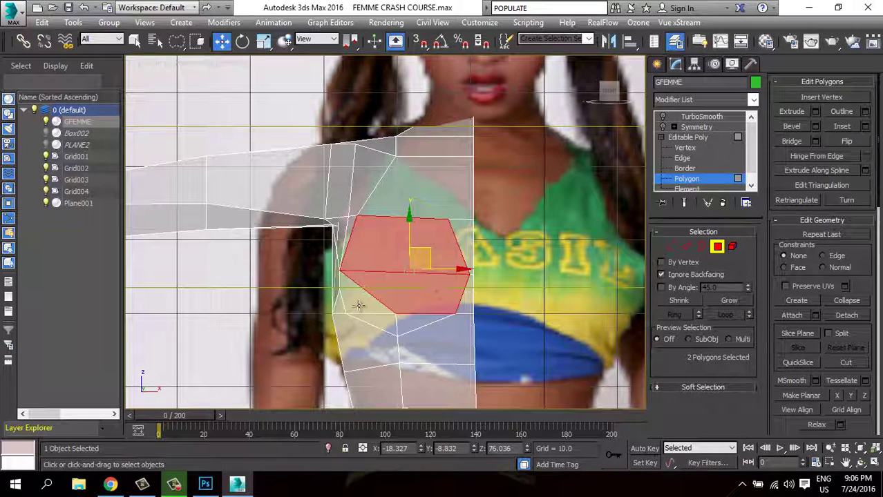
{"action": "left_click", "coordinate": [358, 306], "text": "ctrl"}
{"action": "left_click", "coordinate": [387, 323], "text": "ctrl"}
{"action": "left_click", "coordinate": [410, 321], "text": "ctrl"}
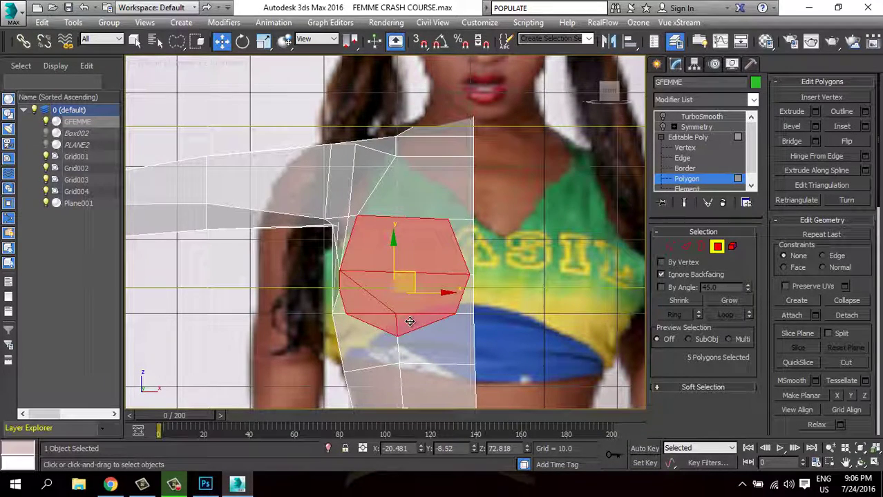
{"action": "key", "text": "Delete"}
Return to object level, then unhide and select the Box002 breast mesh.
{"action": "left_click", "coordinate": [717, 247]}
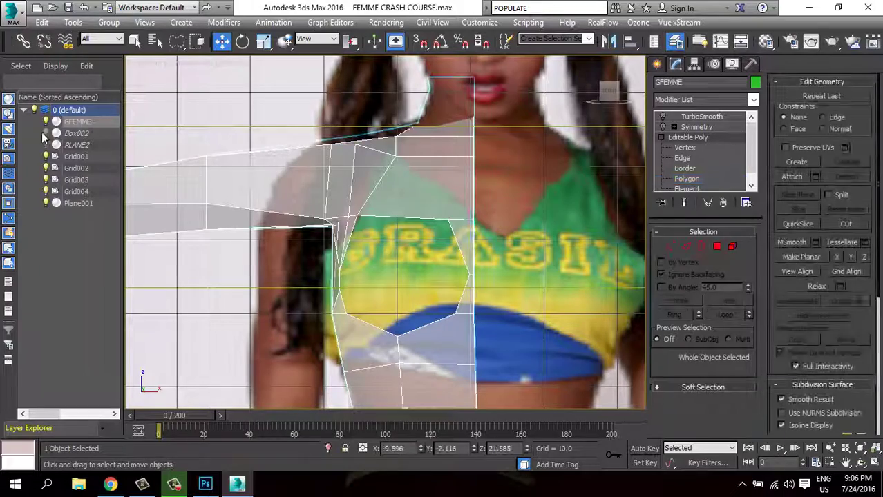
{"action": "left_click", "coordinate": [46, 133]}
{"action": "left_click", "coordinate": [72, 134]}
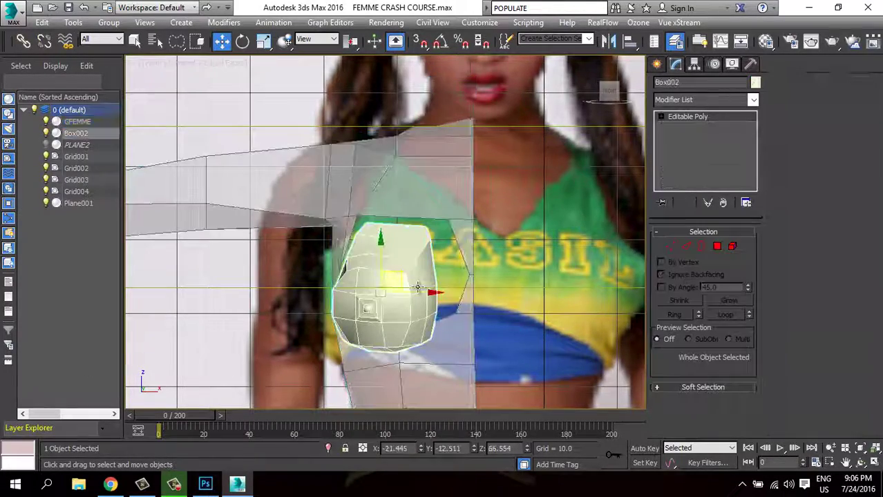
{"action": "scroll", "coordinate": [447, 290], "scroll_direction": "up", "scroll_amount": 2}
{"action": "mouse_move", "coordinate": [453, 296]}
{"action": "middle_mouse_down", "text": "alt"}
{"action": "mouse_move", "coordinate": [568, 295]}
{"action": "mouse_move", "coordinate": [518, 252]}
{"action": "mouse_move", "coordinate": [523, 269]}
{"action": "mouse_move", "coordinate": [325, 263]}
{"action": "middle_mouse_up", "text": "alt"}
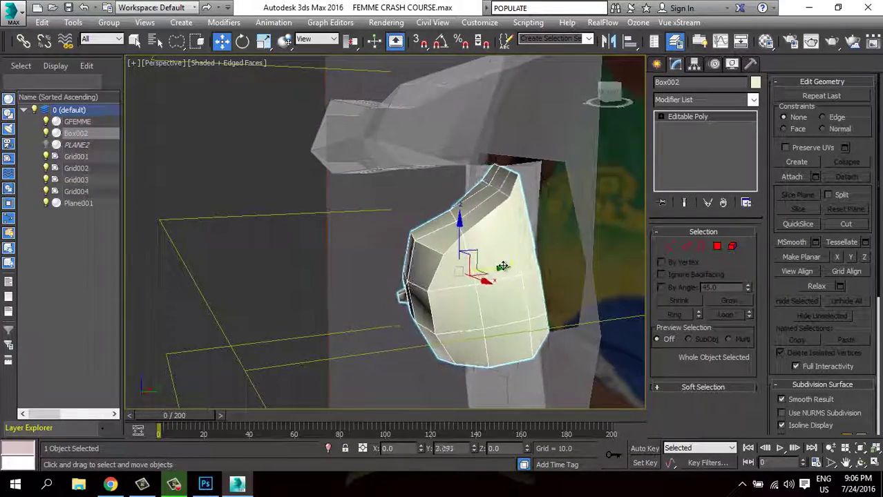
{"action": "mouse_move", "coordinate": [502, 267]}
{"action": "middle_mouse_down", "text": "alt"}
{"action": "mouse_move", "coordinate": [551, 276]}
{"action": "mouse_move", "coordinate": [494, 250]}
{"action": "middle_mouse_up", "text": "alt"}
Rotate and move Box002 into the chest hole, to Y -11.096 and Z 67.334.
{"action": "key", "text": "e"}
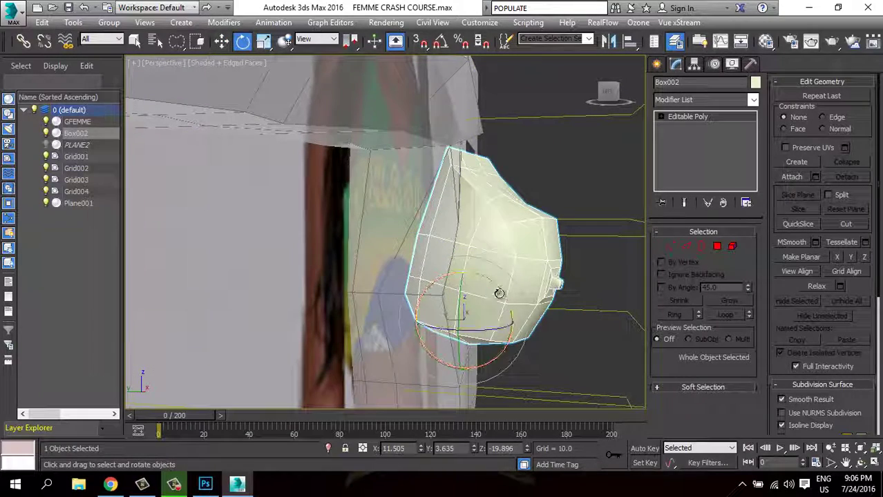
{"action": "left_click_drag", "start_coordinate": [499, 293], "coordinate": [500, 288]}
{"action": "right_click", "coordinate": [489, 264]}
{"action": "left_click", "coordinate": [508, 281]}
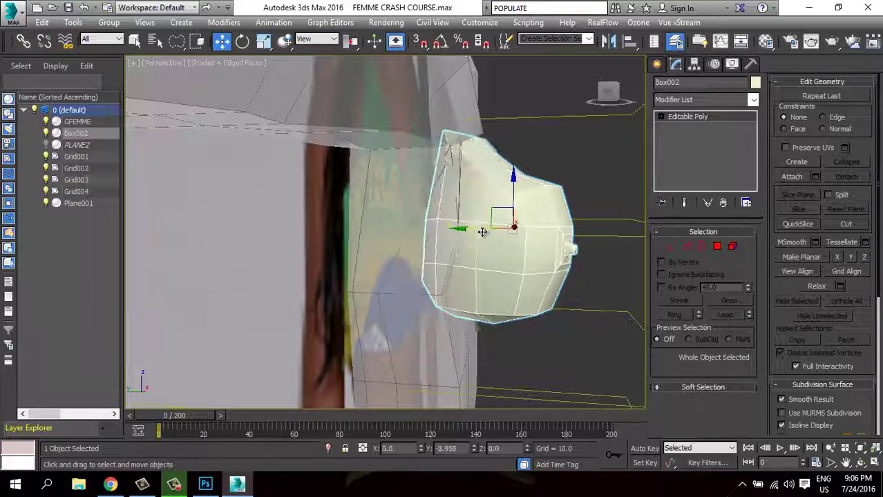
{"action": "mouse_move", "coordinate": [482, 231]}
{"action": "left_mouse_down"}
{"action": "mouse_move", "coordinate": [513, 236]}
{"action": "mouse_move", "coordinate": [484, 259]}
{"action": "left_mouse_up"}
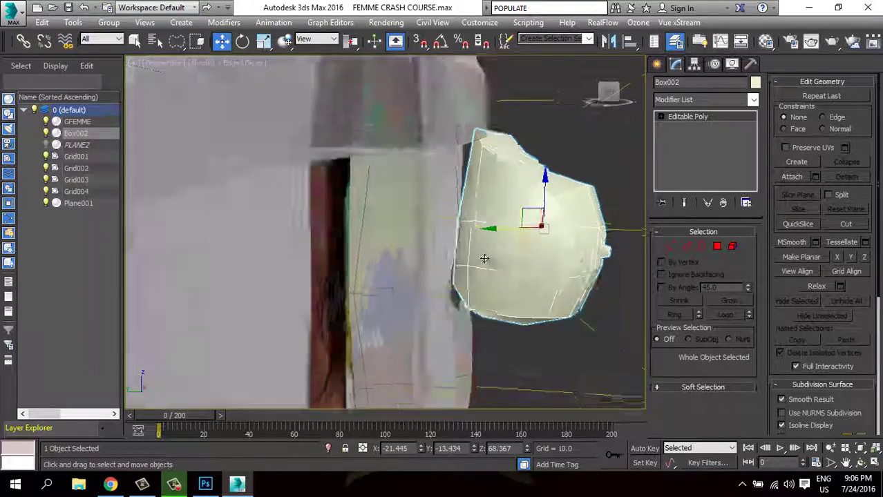
{"action": "middle_click_drag", "start_coordinate": [485, 259], "coordinate": [546, 196], "text": "alt"}
{"action": "left_click_drag", "start_coordinate": [546, 196], "coordinate": [545, 199]}
{"action": "mouse_move", "coordinate": [546, 199]}
{"action": "middle_mouse_down", "text": "alt"}
{"action": "mouse_move", "coordinate": [451, 228]}
{"action": "mouse_move", "coordinate": [538, 261]}
{"action": "mouse_move", "coordinate": [449, 220]}
{"action": "middle_mouse_up", "text": "alt"}
{"action": "left_click_drag", "start_coordinate": [449, 220], "coordinate": [452, 223]}
{"action": "mouse_move", "coordinate": [453, 222]}
{"action": "middle_mouse_down", "text": "alt"}
{"action": "mouse_move", "coordinate": [404, 206]}
{"action": "mouse_move", "coordinate": [430, 237]}
{"action": "mouse_move", "coordinate": [509, 246]}
{"action": "mouse_move", "coordinate": [483, 235]}
{"action": "mouse_move", "coordinate": [532, 224]}
{"action": "middle_mouse_up", "text": "alt"}
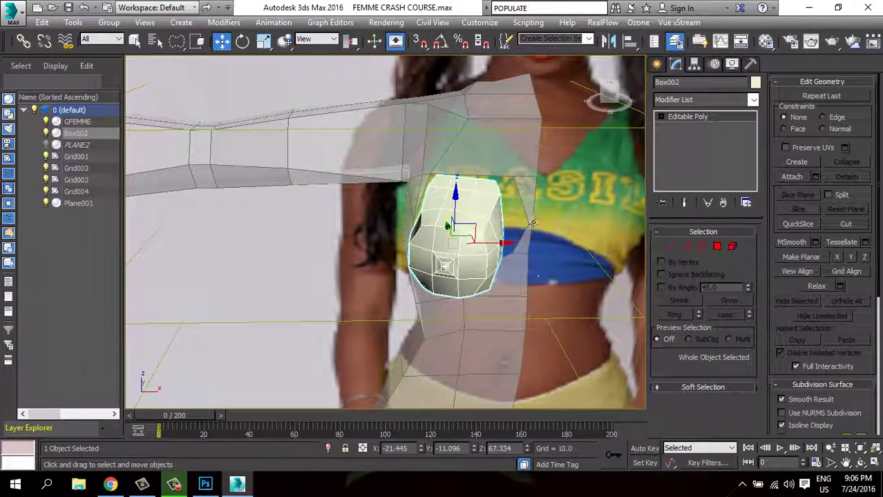
{"action": "scroll", "coordinate": [783, 375], "scroll_direction": "down", "scroll_amount": 3}
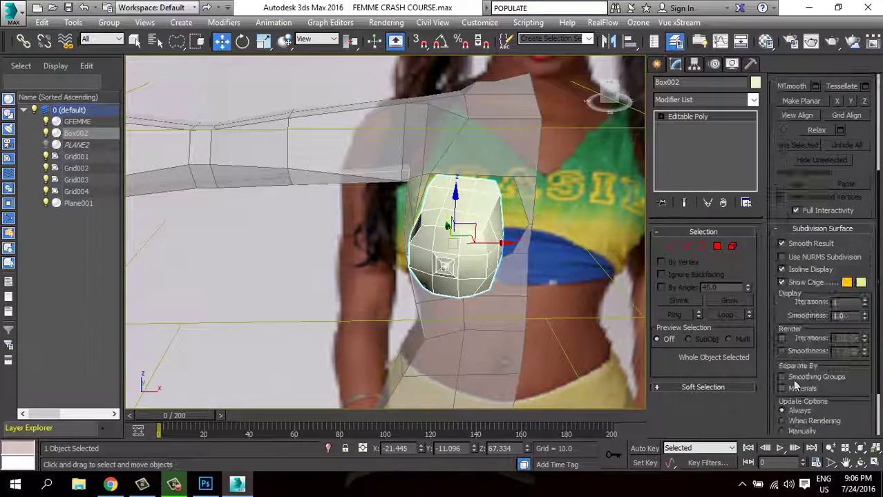
{"action": "scroll", "coordinate": [780, 183], "scroll_direction": "up", "scroll_amount": 2}
{"action": "scroll", "coordinate": [801, 171], "scroll_direction": "up", "scroll_amount": 1}
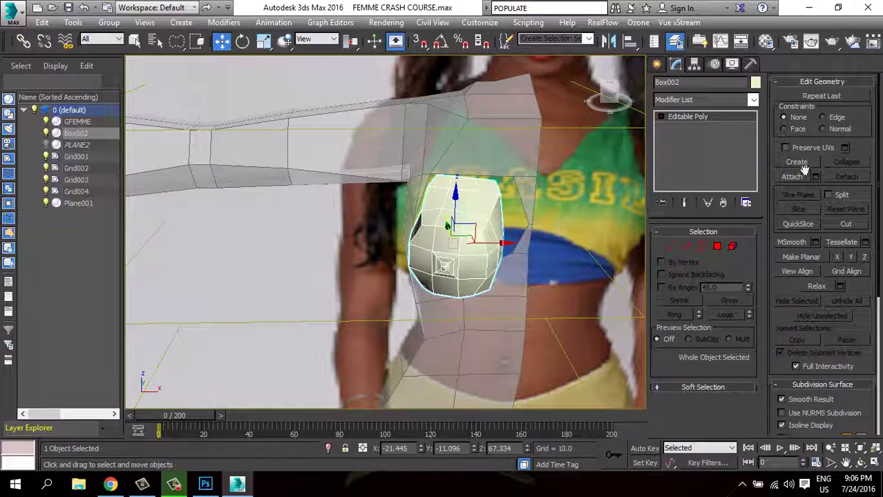
Attach the GFEMME body into the Box002 editable poly and inspect the result.
{"action": "left_click", "coordinate": [523, 173]}
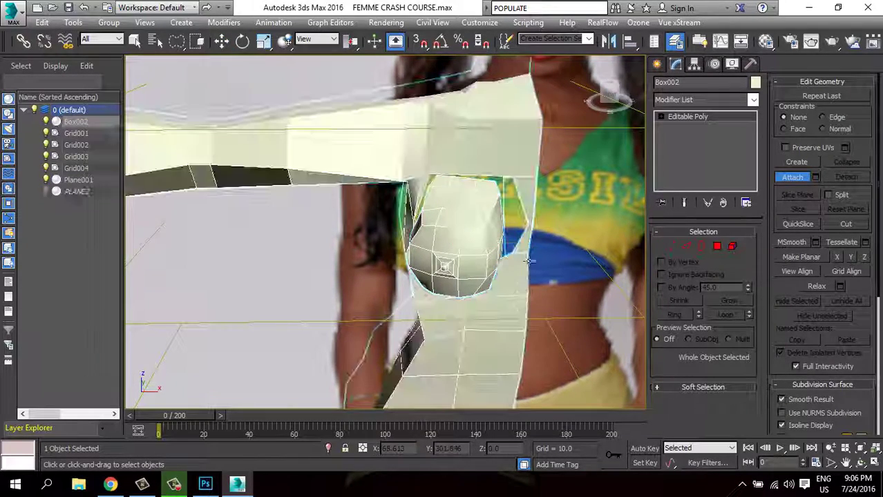
{"action": "mouse_move", "coordinate": [504, 298]}
{"action": "middle_mouse_down", "text": "alt"}
{"action": "mouse_move", "coordinate": [456, 296]}
{"action": "mouse_move", "coordinate": [465, 302]}
{"action": "middle_mouse_up", "text": "alt"}
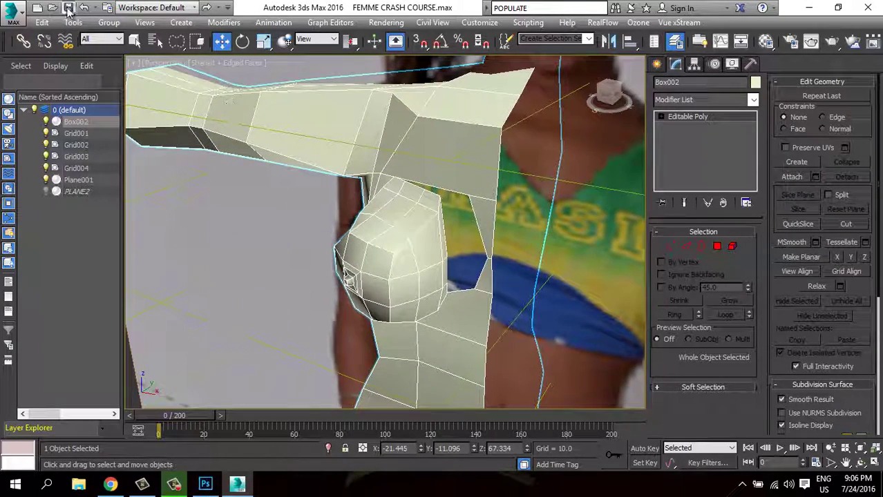
{"action": "scroll", "coordinate": [454, 304], "scroll_direction": "up", "scroll_amount": 3}
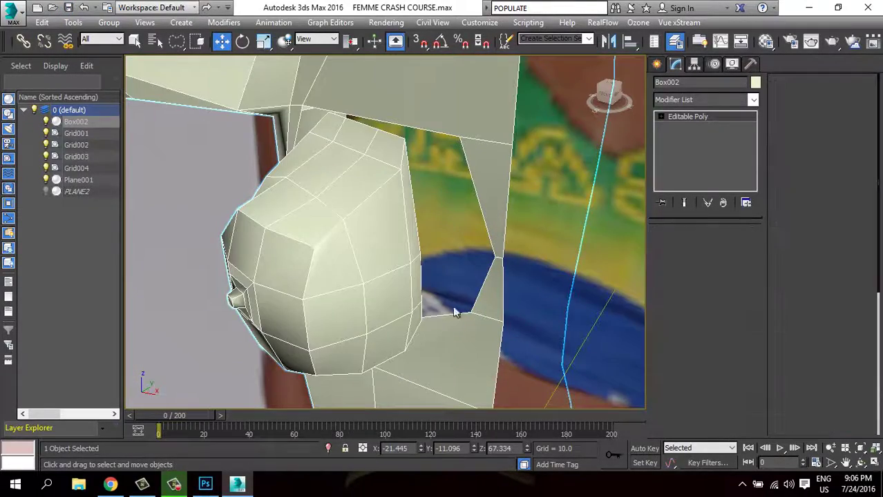
At Vertex level, Target Weld a breast-edge vertex onto the adjacent body vertex.
{"action": "key", "text": "1"}
{"action": "left_click", "coordinate": [420, 259]}
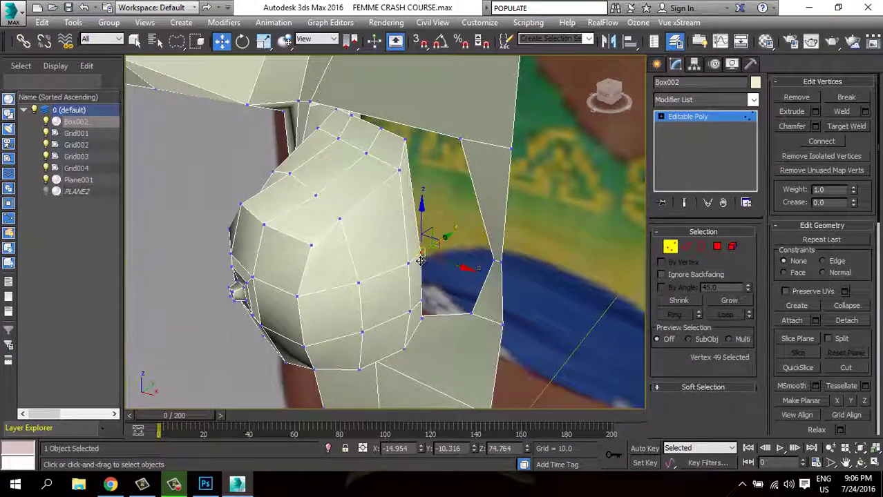
{"action": "right_click", "coordinate": [420, 259]}
{"action": "left_click", "coordinate": [415, 331]}
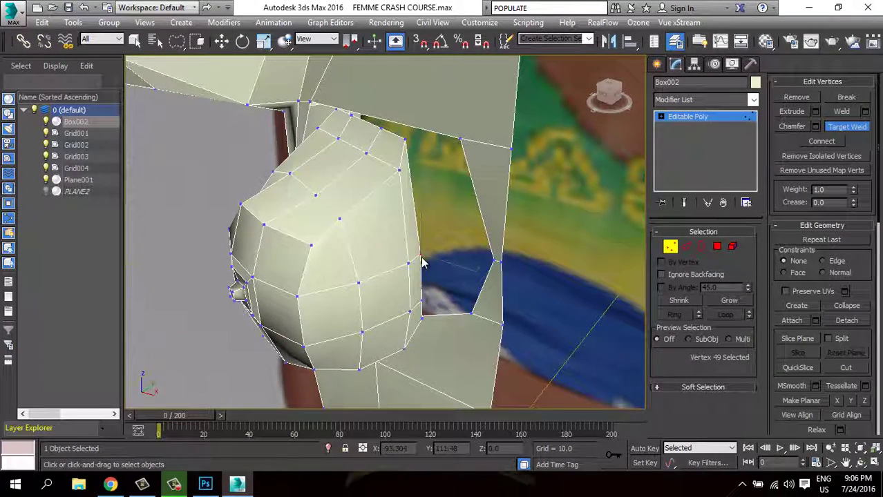
{"action": "left_click", "coordinate": [494, 260]}
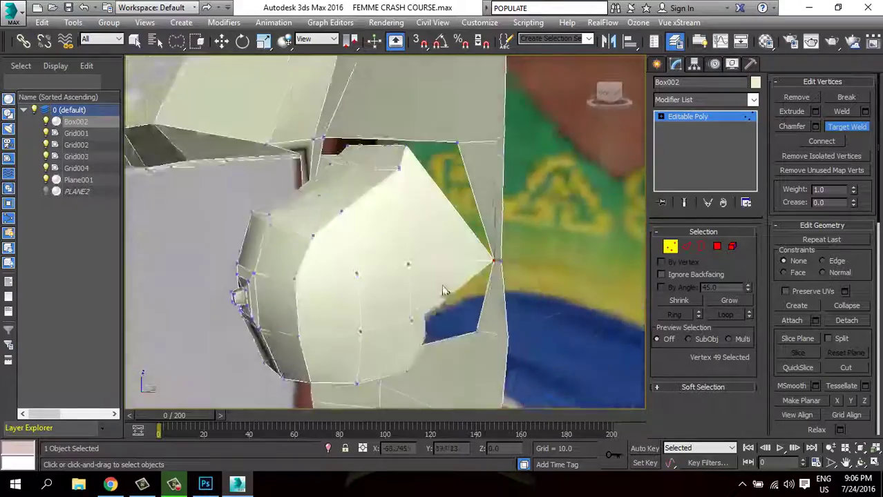
{"action": "middle_click_drag", "start_coordinate": [449, 311], "coordinate": [446, 295], "text": "alt"}
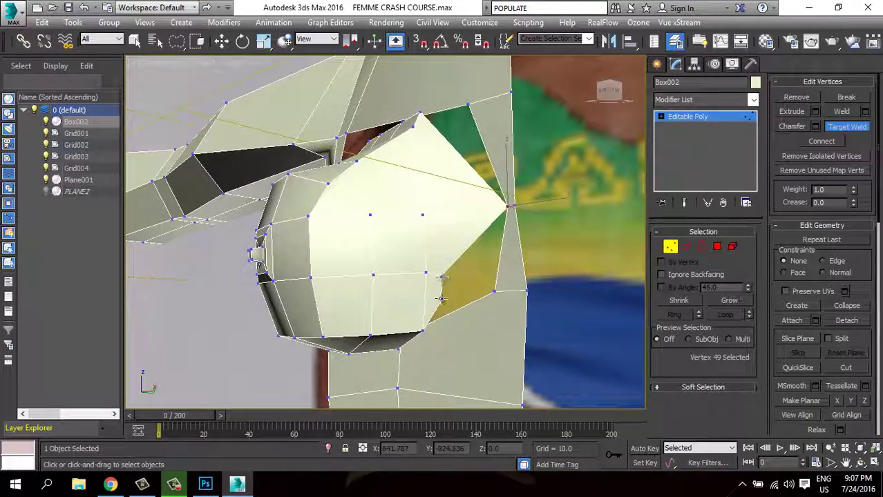
{"action": "mouse_move", "coordinate": [476, 311]}
{"action": "middle_mouse_down", "text": "alt"}
{"action": "mouse_move", "coordinate": [467, 304]}
{"action": "mouse_move", "coordinate": [473, 296]}
{"action": "mouse_move", "coordinate": [430, 315]}
{"action": "mouse_move", "coordinate": [457, 335]}
{"action": "mouse_move", "coordinate": [459, 360]}
{"action": "mouse_move", "coordinate": [487, 376]}
{"action": "mouse_move", "coordinate": [464, 313]}
{"action": "middle_mouse_up", "text": "alt"}
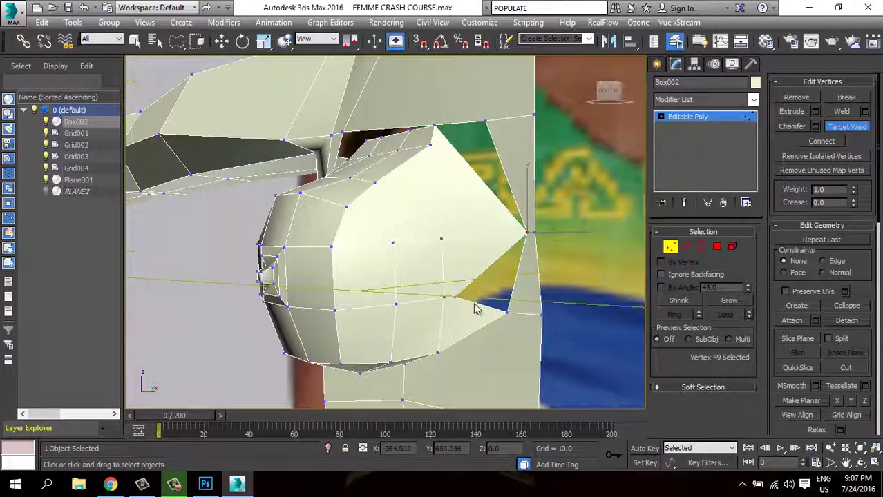
Leave Target Weld, switch to Polygon level and bring up the quad menu.
{"action": "key", "text": "w"}
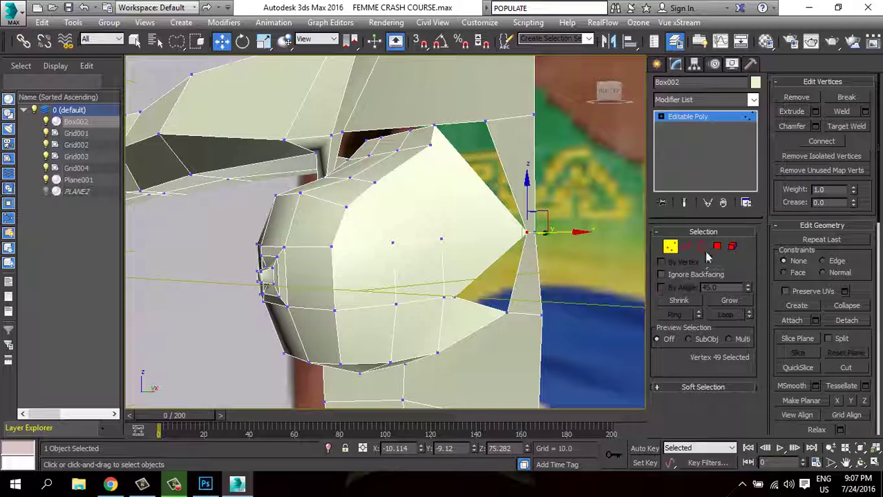
{"action": "key", "text": "4"}
{"action": "right_click", "coordinate": [515, 262]}
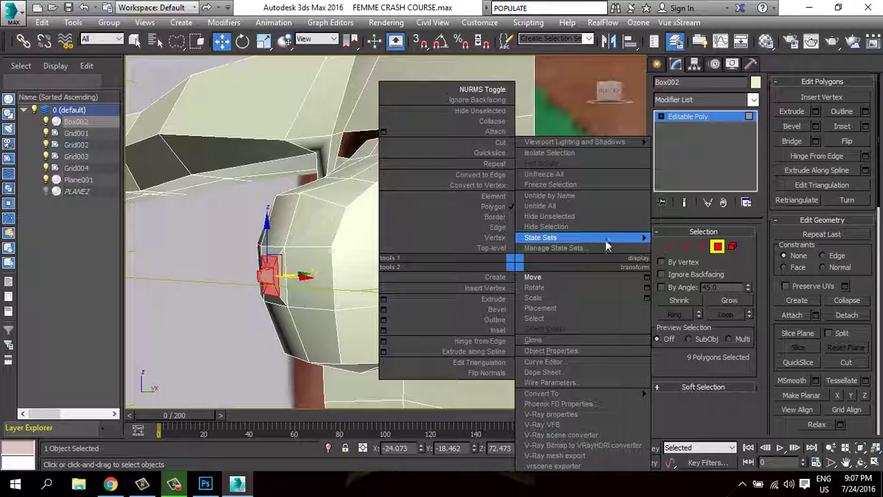
Cut a new edge from the chest's edge up to the upper edge of the torso.
{"action": "left_click", "coordinate": [702, 404]}
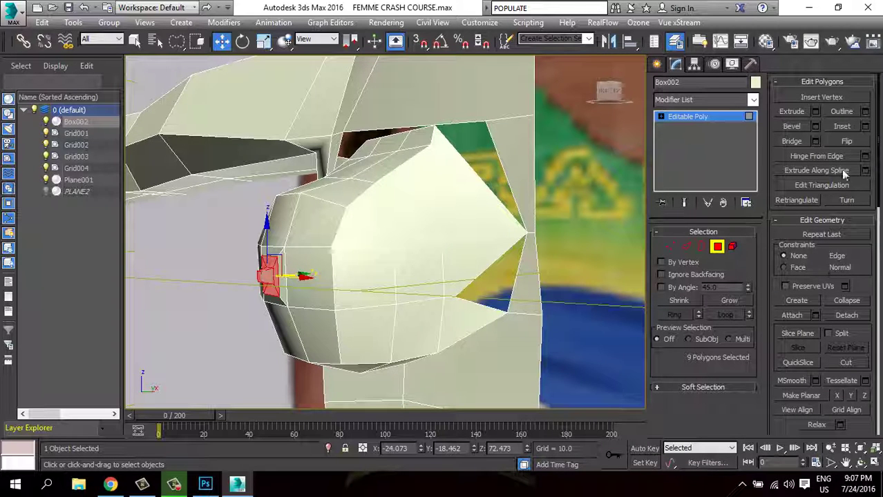
{"action": "left_click", "coordinate": [856, 364]}
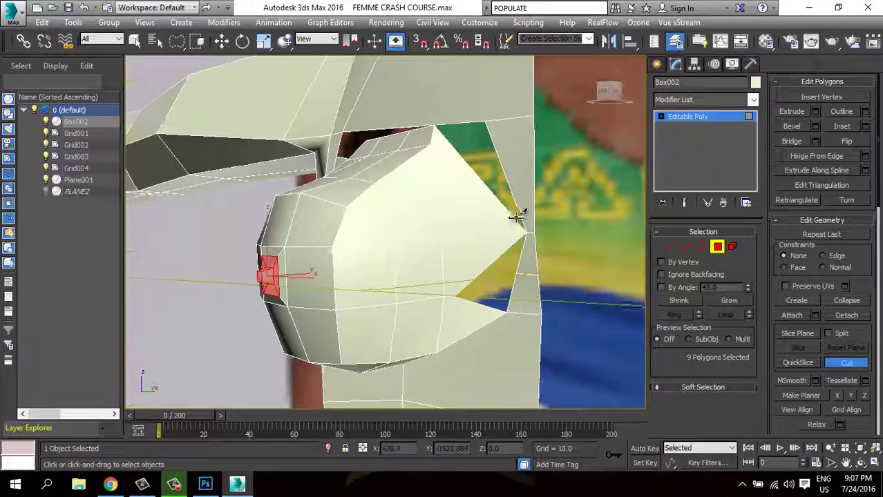
{"action": "middle_click_drag", "start_coordinate": [524, 221], "coordinate": [464, 243], "text": "alt"}
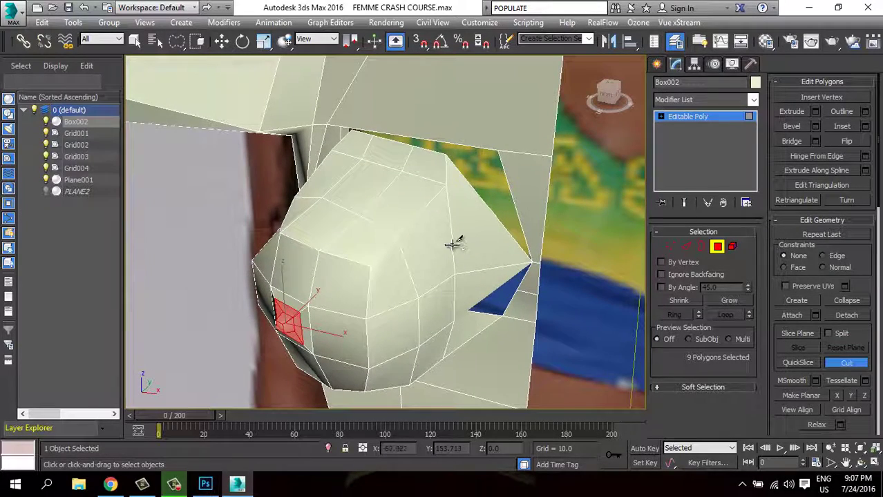
{"action": "left_click", "coordinate": [452, 241]}
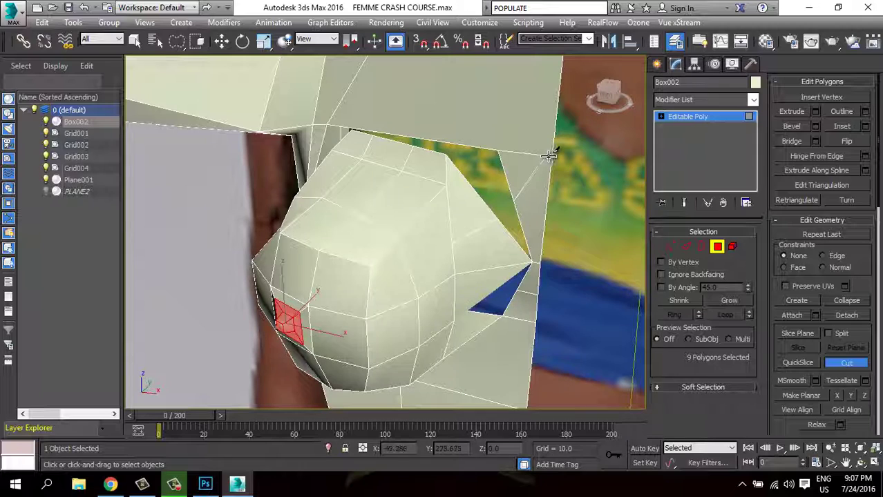
{"action": "middle_click_drag", "start_coordinate": [520, 168], "coordinate": [536, 198], "text": "alt"}
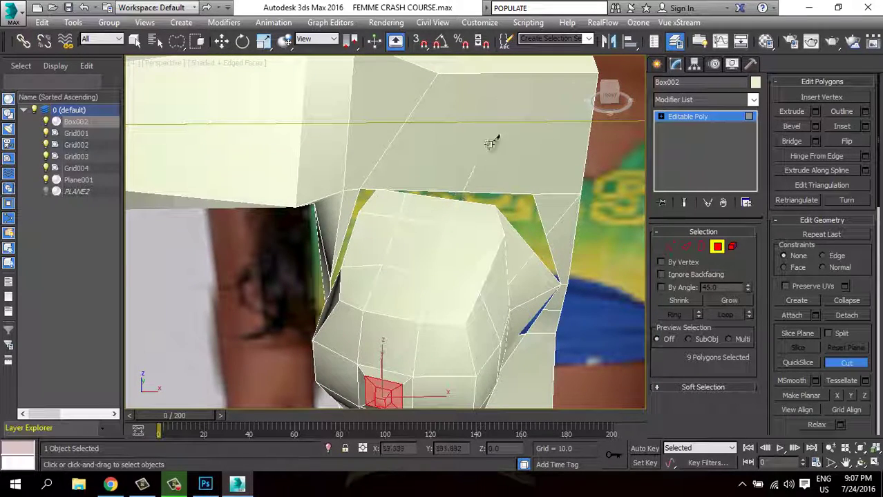
{"action": "middle_click_drag", "start_coordinate": [517, 74], "coordinate": [512, 173]}
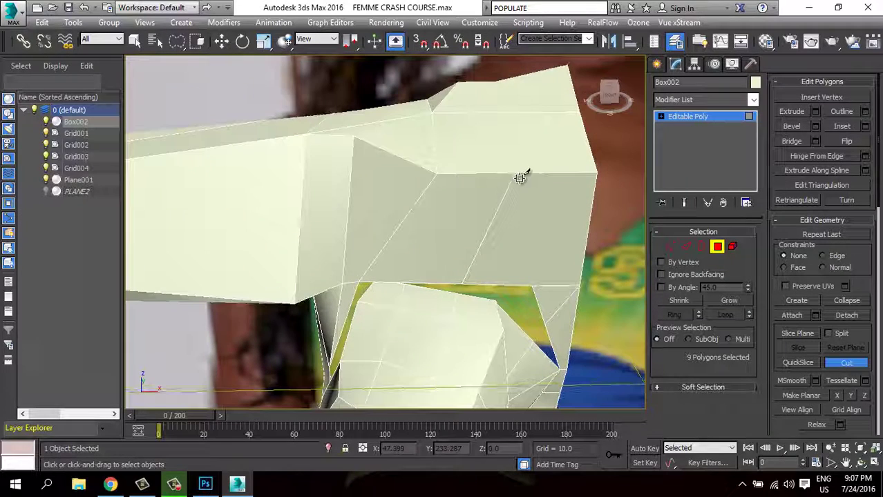
{"action": "left_click", "coordinate": [514, 174]}
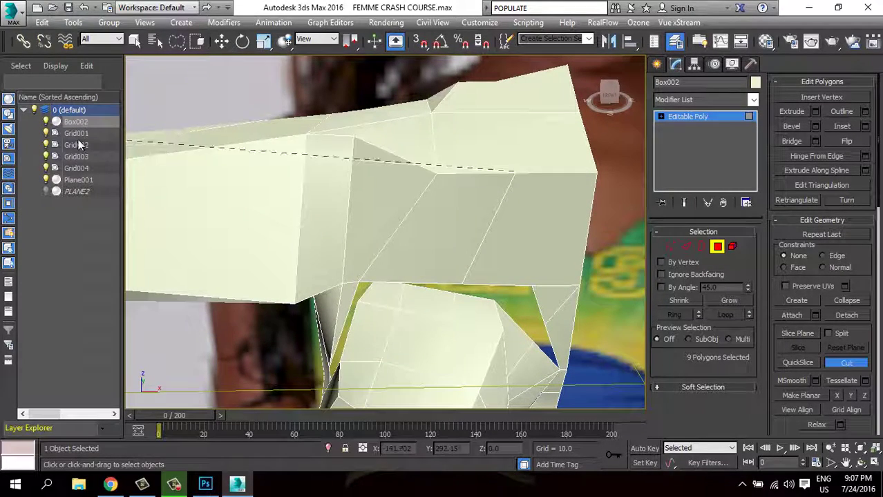
Hide the Plane001 reference plane and finish the cut on the top face.
{"action": "left_click", "coordinate": [46, 180]}
{"action": "scroll", "coordinate": [428, 207], "scroll_direction": "up", "scroll_amount": 3}
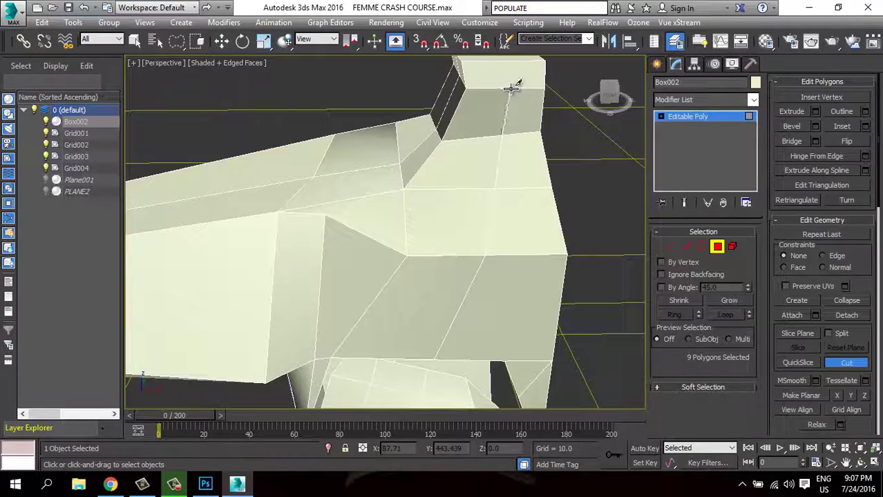
{"action": "mouse_move", "coordinate": [508, 85]}
{"action": "middle_mouse_down"}
{"action": "mouse_move", "coordinate": [516, 153]}
{"action": "mouse_move", "coordinate": [483, 163]}
{"action": "mouse_move", "coordinate": [499, 138]}
{"action": "mouse_move", "coordinate": [464, 250]}
{"action": "middle_mouse_up"}
{"action": "left_click", "coordinate": [516, 153]}
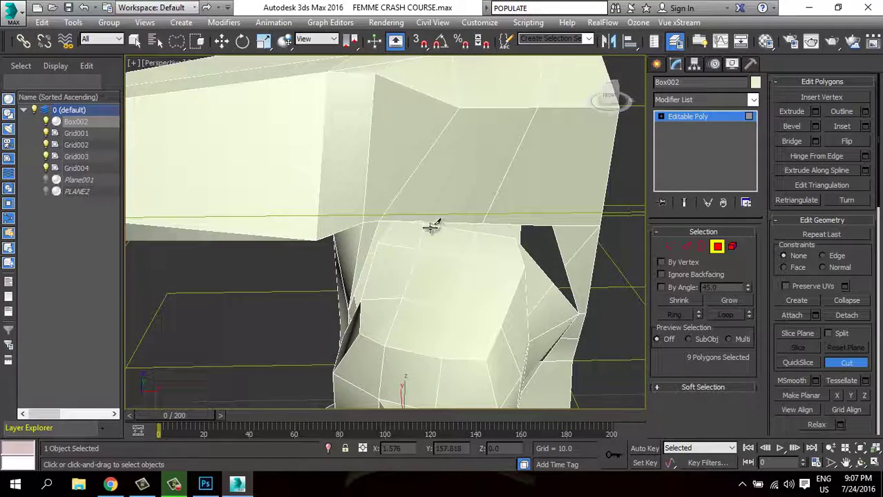
Cut further edges across the middle face where the breast meets the torso side.
{"action": "scroll", "coordinate": [425, 219], "scroll_direction": "up", "scroll_amount": 2}
{"action": "scroll", "coordinate": [449, 218], "scroll_direction": "up", "scroll_amount": 3}
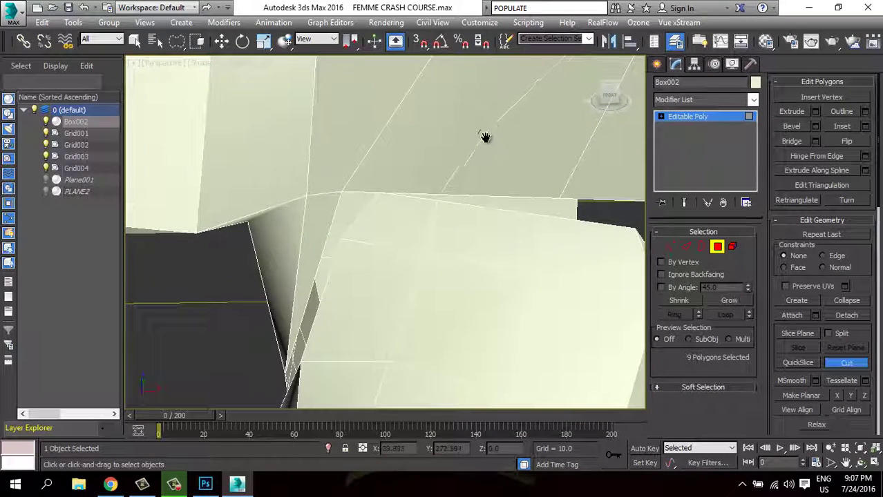
{"action": "middle_click_drag", "start_coordinate": [485, 136], "coordinate": [469, 209]}
{"action": "middle_click_drag", "start_coordinate": [508, 185], "coordinate": [478, 206], "text": "alt"}
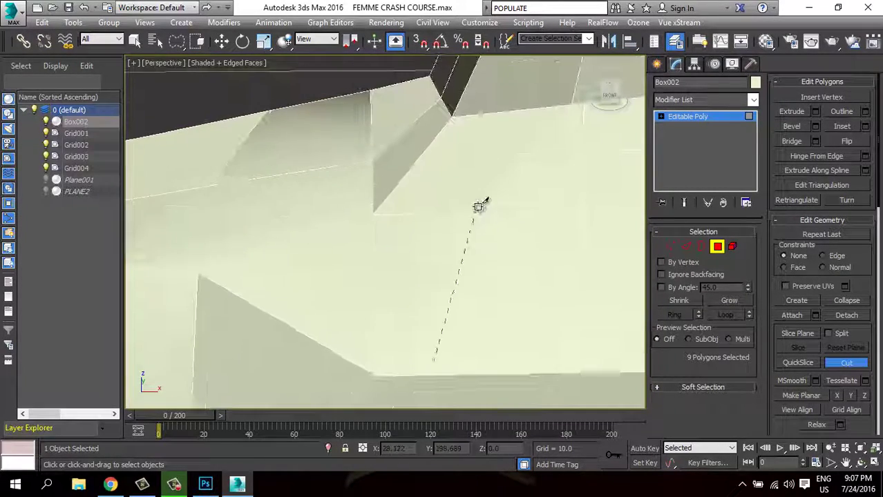
{"action": "left_click", "coordinate": [476, 209]}
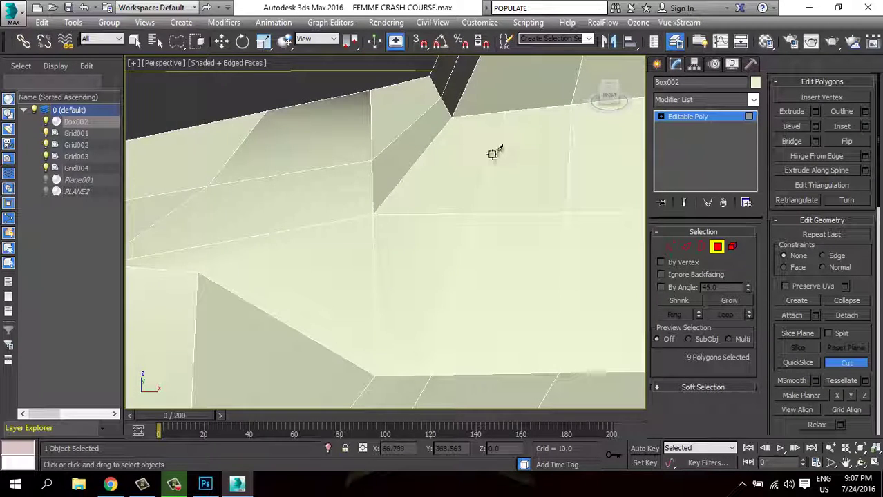
{"action": "middle_click_drag", "start_coordinate": [493, 154], "coordinate": [473, 241], "text": "alt"}
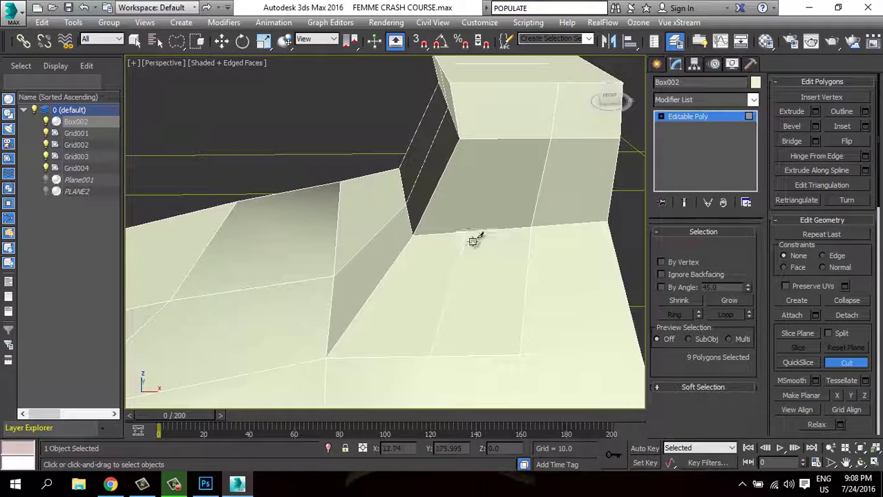
{"action": "left_click", "coordinate": [507, 139]}
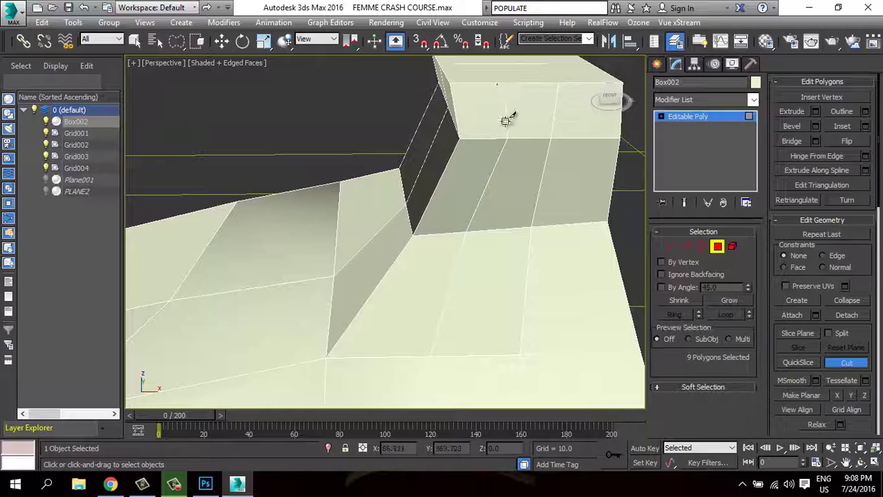
{"action": "mouse_move", "coordinate": [493, 181]}
{"action": "middle_mouse_down", "text": "alt"}
{"action": "mouse_move", "coordinate": [469, 164]}
{"action": "mouse_move", "coordinate": [430, 228]}
{"action": "middle_mouse_up", "text": "alt"}
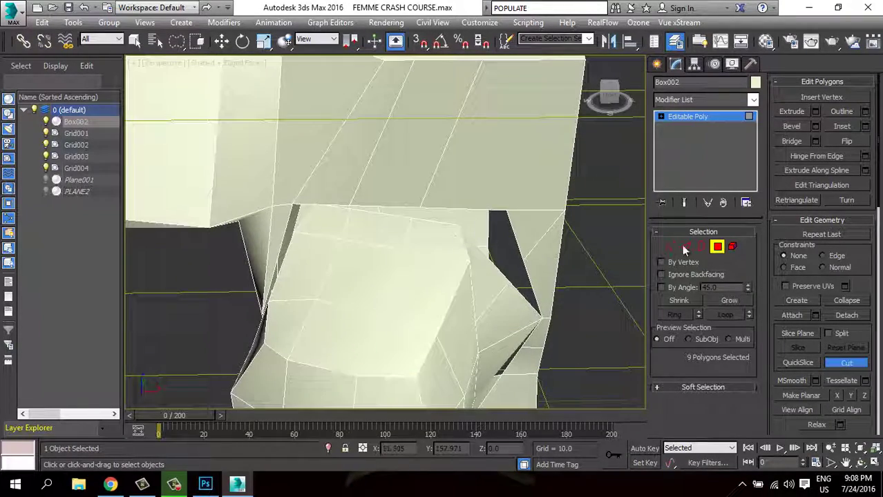
At Vertex level, Target Weld the stray vertex beside the chest onto its neighbour.
{"action": "key", "text": "1"}
{"action": "key", "text": "w"}
{"action": "left_click", "coordinate": [481, 279]}
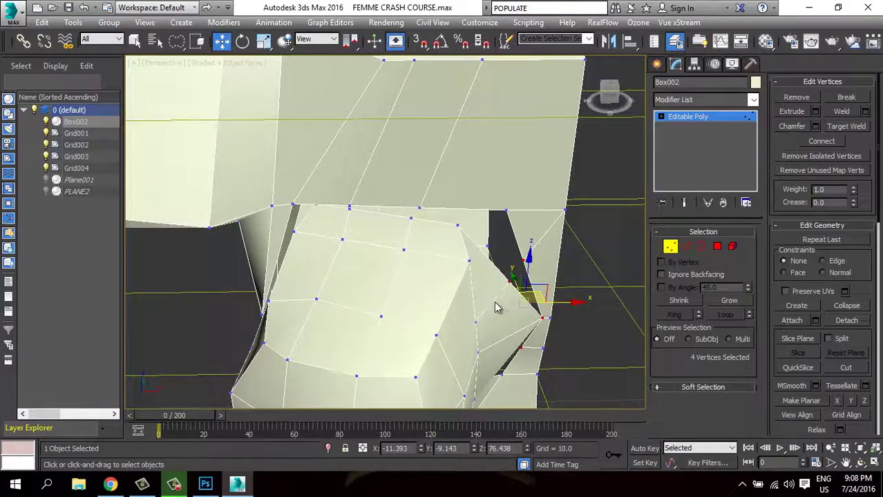
{"action": "middle_click_drag", "start_coordinate": [498, 301], "coordinate": [479, 306], "text": "alt"}
{"action": "left_click", "coordinate": [503, 276]}
{"action": "right_click", "coordinate": [503, 276]}
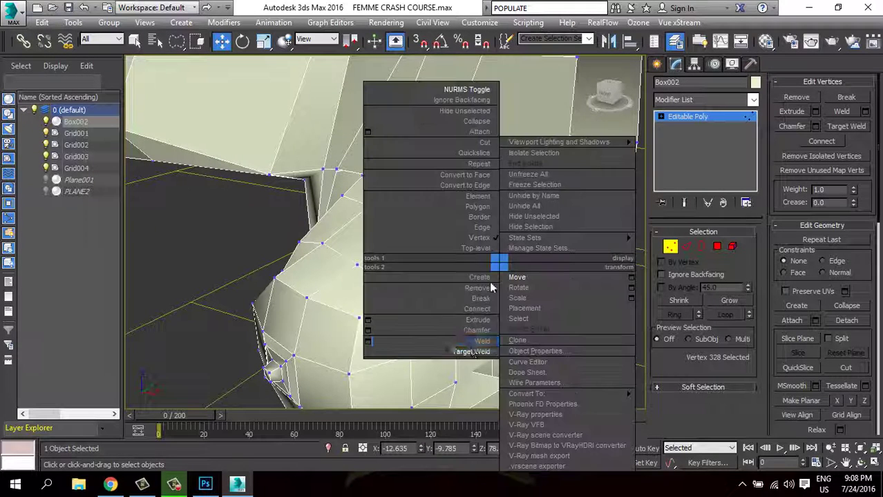
{"action": "left_click", "coordinate": [477, 349]}
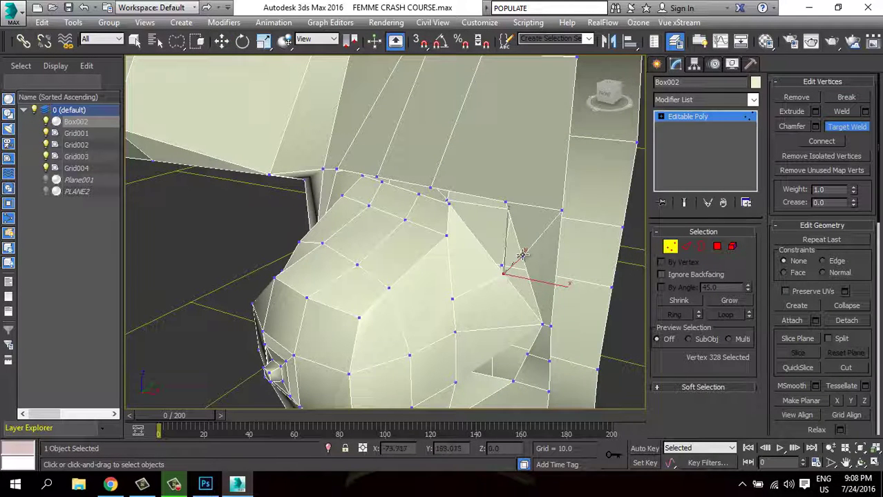
{"action": "left_click_drag", "start_coordinate": [522, 255], "coordinate": [542, 238]}
{"action": "left_click", "coordinate": [449, 203]}
{"action": "left_click", "coordinate": [507, 201]}
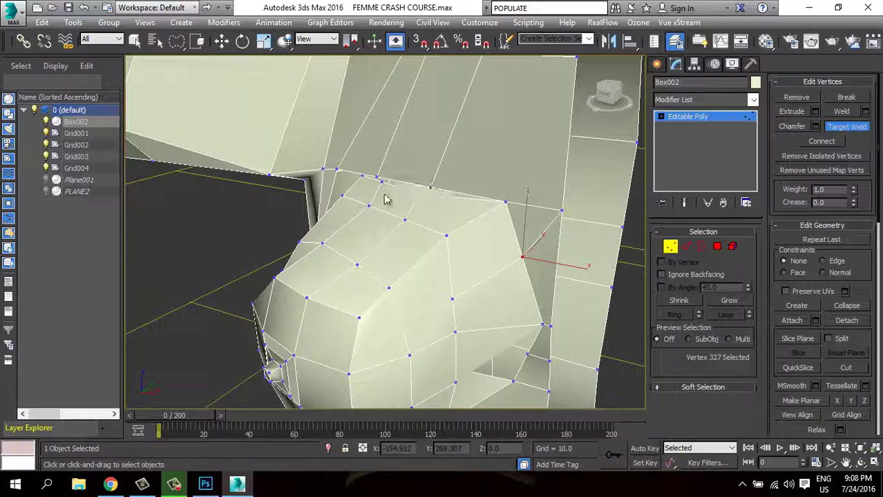
Weld two more loose vertices along the front of the chest seam.
{"action": "mouse_move", "coordinate": [379, 178]}
{"action": "middle_mouse_down", "text": "alt"}
{"action": "mouse_move", "coordinate": [416, 250]}
{"action": "mouse_move", "coordinate": [319, 215]}
{"action": "middle_mouse_up", "text": "alt"}
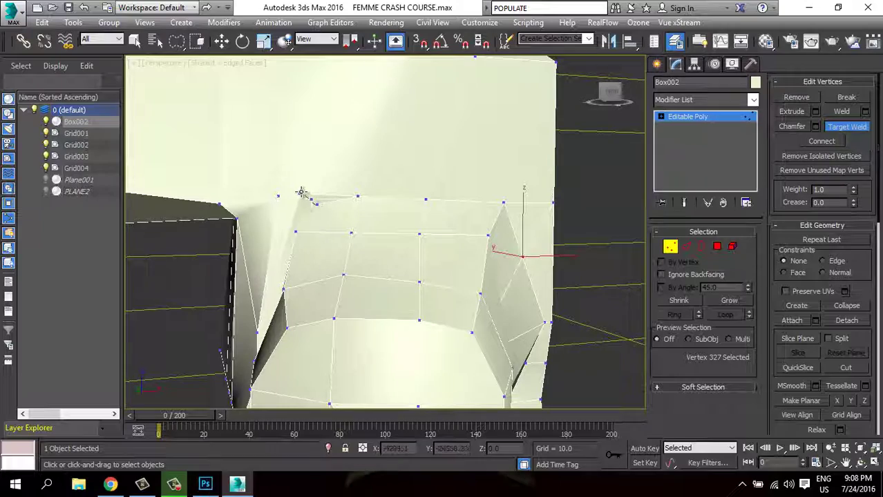
{"action": "left_click", "coordinate": [279, 196]}
{"action": "mouse_move", "coordinate": [349, 270]}
{"action": "middle_mouse_down", "text": "alt"}
{"action": "mouse_move", "coordinate": [361, 270]}
{"action": "mouse_move", "coordinate": [324, 306]}
{"action": "mouse_move", "coordinate": [464, 311]}
{"action": "middle_mouse_up", "text": "alt"}
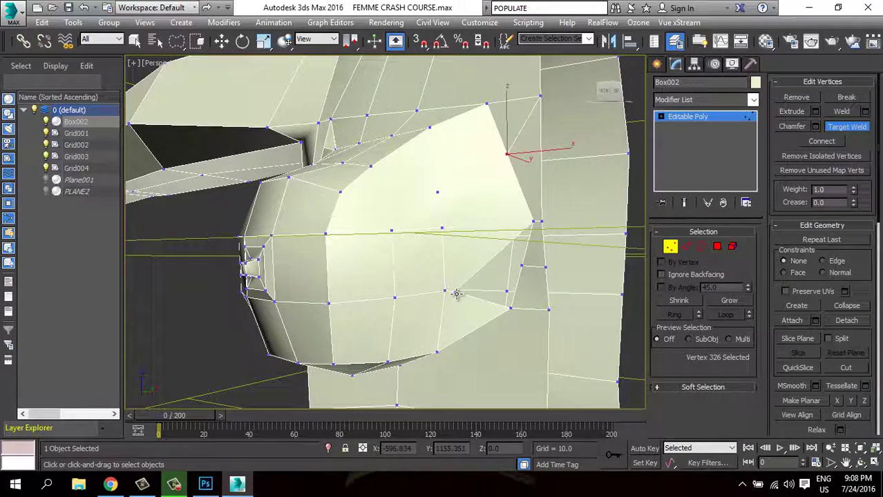
{"action": "left_click", "coordinate": [511, 289]}
{"action": "mouse_move", "coordinate": [511, 289]}
{"action": "middle_mouse_down", "text": "alt"}
{"action": "mouse_move", "coordinate": [466, 301]}
{"action": "mouse_move", "coordinate": [464, 317]}
{"action": "mouse_move", "coordinate": [532, 361]}
{"action": "mouse_move", "coordinate": [528, 377]}
{"action": "mouse_move", "coordinate": [441, 324]}
{"action": "mouse_move", "coordinate": [329, 282]}
{"action": "mouse_move", "coordinate": [316, 261]}
{"action": "middle_mouse_up", "text": "alt"}
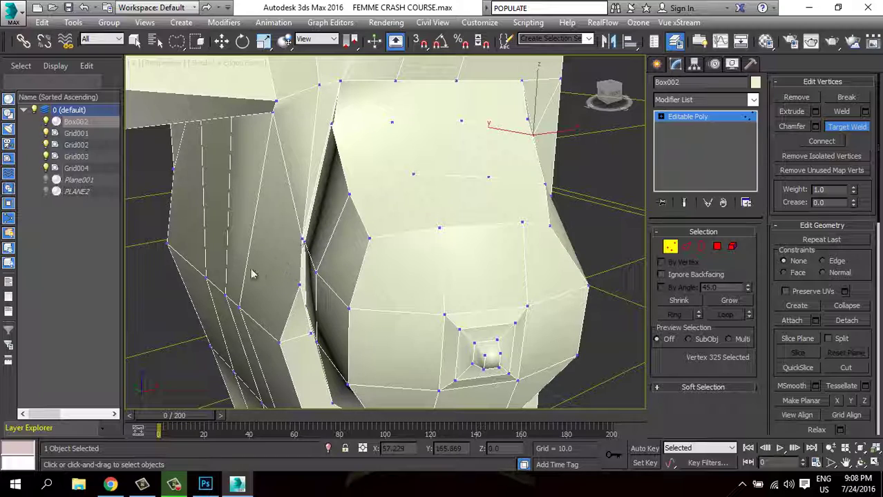
{"action": "mouse_move", "coordinate": [252, 275]}
{"action": "middle_mouse_down", "text": "alt"}
{"action": "mouse_move", "coordinate": [262, 281]}
{"action": "mouse_move", "coordinate": [351, 262]}
{"action": "mouse_move", "coordinate": [306, 266]}
{"action": "mouse_move", "coordinate": [305, 252]}
{"action": "middle_mouse_up", "text": "alt"}
Toggle Target Weld on and off from the quad menu while repositioning the view.
{"action": "key", "text": "w"}
{"action": "right_click", "coordinate": [292, 238]}
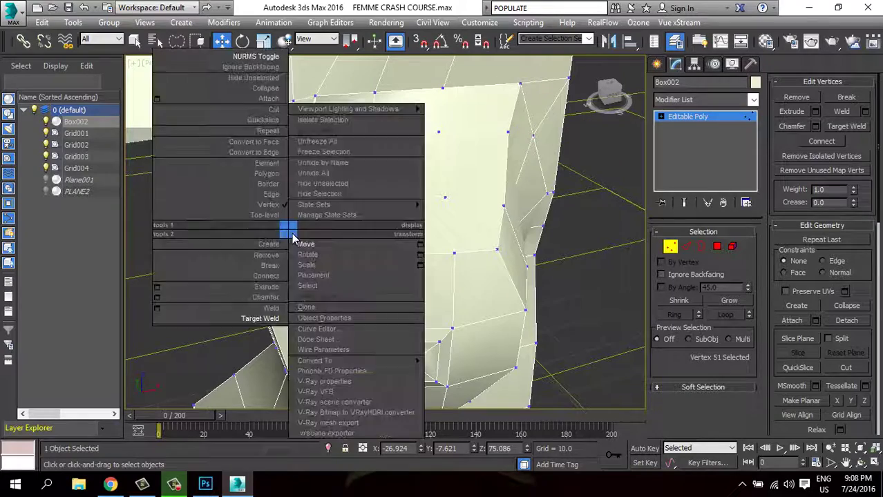
{"action": "left_click", "coordinate": [260, 318]}
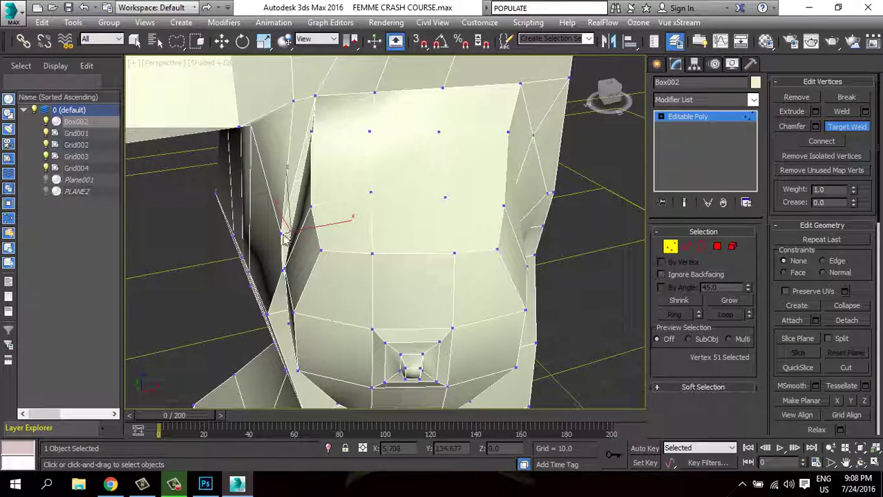
{"action": "right_click", "coordinate": [275, 250]}
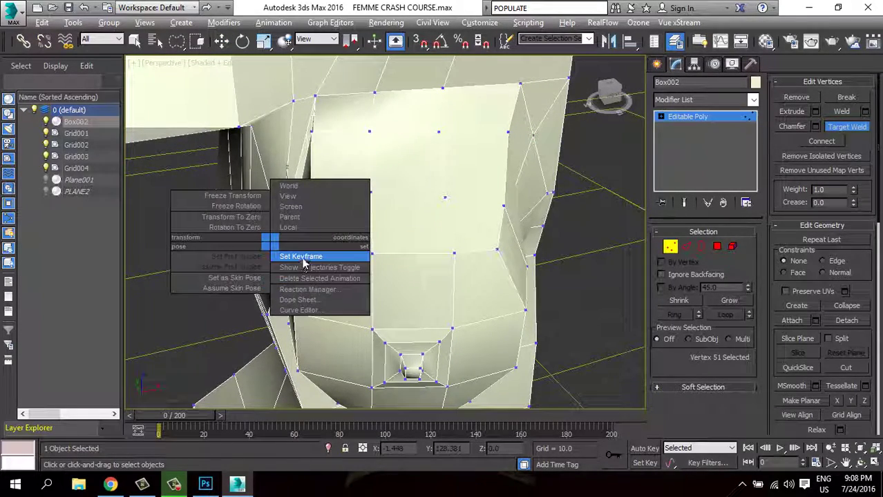
{"action": "left_click", "coordinate": [282, 234]}
{"action": "key", "text": "w"}
{"action": "mouse_move", "coordinate": [290, 259]}
{"action": "middle_mouse_down", "text": "alt"}
{"action": "mouse_move", "coordinate": [287, 226]}
{"action": "mouse_move", "coordinate": [320, 274]}
{"action": "mouse_move", "coordinate": [325, 257]}
{"action": "middle_mouse_up", "text": "alt"}
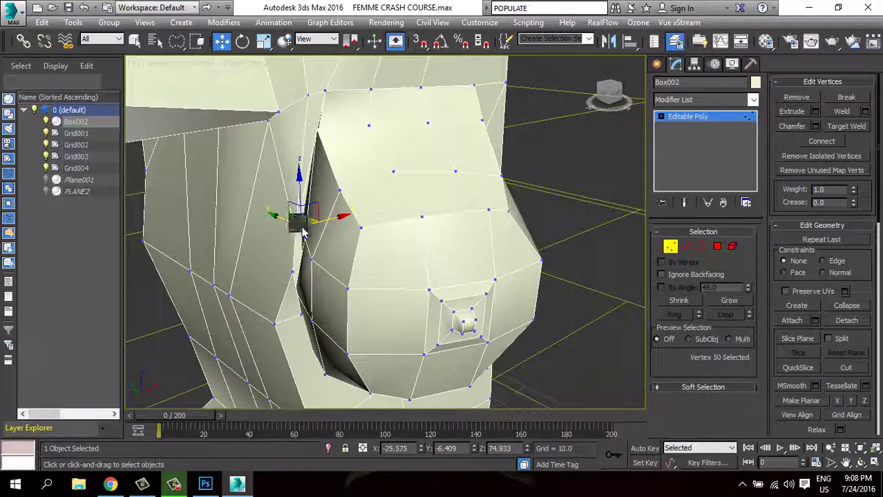
Target Weld one last stray vertex, then inspect the seam in wireframe.
{"action": "right_click", "coordinate": [302, 226]}
{"action": "left_click", "coordinate": [276, 302]}
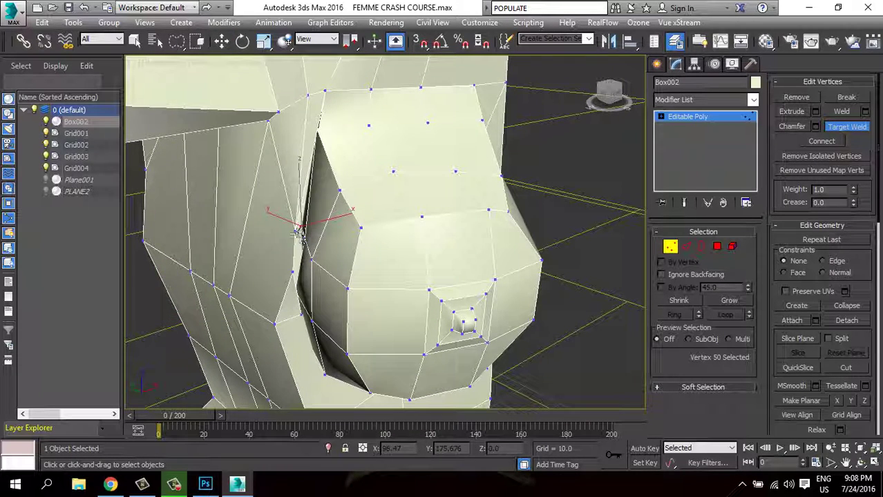
{"action": "left_click", "coordinate": [299, 234]}
{"action": "right_click", "coordinate": [284, 246]}
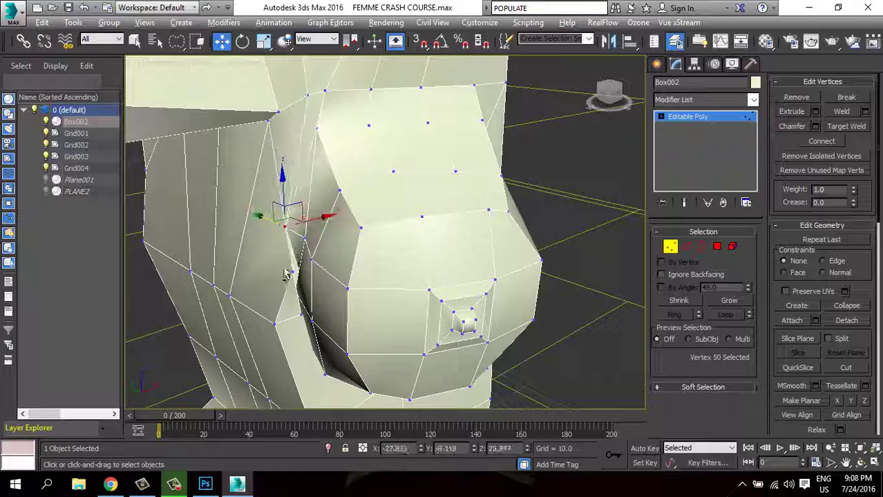
{"action": "mouse_move", "coordinate": [284, 275]}
{"action": "middle_mouse_down", "text": "alt"}
{"action": "mouse_move", "coordinate": [335, 256]}
{"action": "mouse_move", "coordinate": [322, 217]}
{"action": "middle_mouse_up", "text": "alt"}
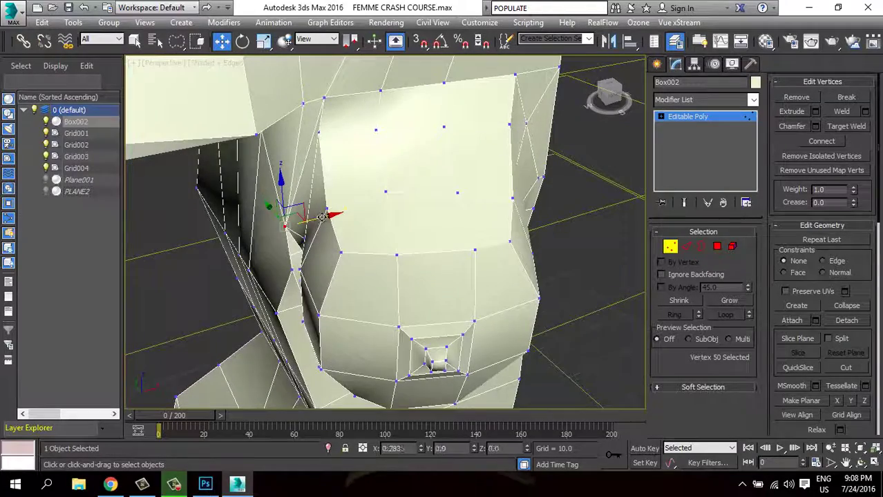
{"action": "mouse_move", "coordinate": [335, 275]}
{"action": "middle_mouse_down", "text": "alt"}
{"action": "mouse_move", "coordinate": [354, 244]}
{"action": "mouse_move", "coordinate": [345, 283]}
{"action": "mouse_move", "coordinate": [404, 302]}
{"action": "mouse_move", "coordinate": [330, 275]}
{"action": "mouse_move", "coordinate": [300, 292]}
{"action": "mouse_move", "coordinate": [421, 305]}
{"action": "mouse_move", "coordinate": [450, 318]}
{"action": "middle_mouse_up", "text": "alt"}
{"action": "key", "text": "F3"}
{"action": "key", "text": "F3"}
Nudge the shoulder-edge chest vertex slightly along X in Vertex mode.
{"action": "left_click", "coordinate": [670, 247]}
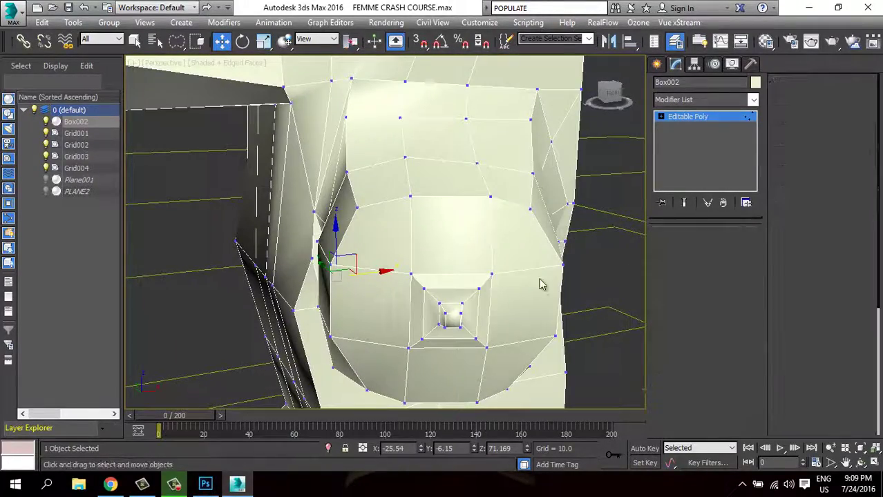
{"action": "scroll", "coordinate": [496, 290], "scroll_direction": "up", "scroll_amount": 3}
{"action": "mouse_move", "coordinate": [496, 290]}
{"action": "middle_mouse_down", "text": "alt"}
{"action": "mouse_move", "coordinate": [478, 280]}
{"action": "mouse_move", "coordinate": [437, 283]}
{"action": "middle_mouse_up", "text": "alt"}
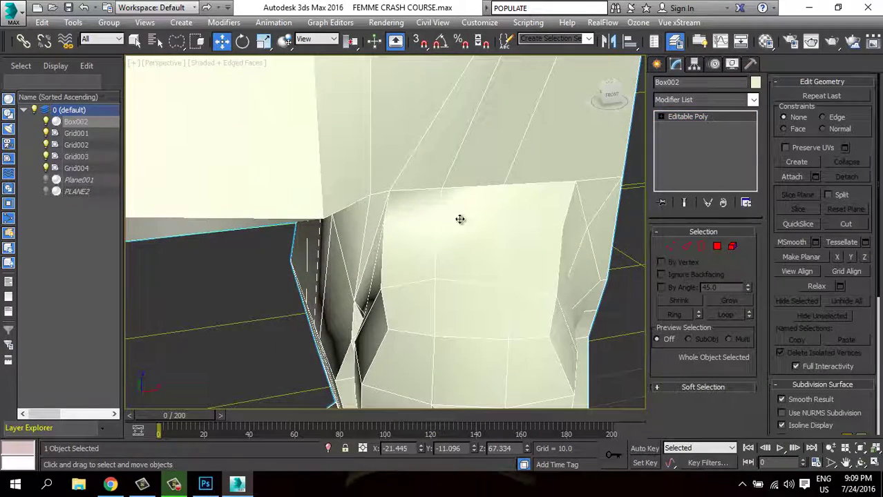
{"action": "left_click", "coordinate": [670, 247]}
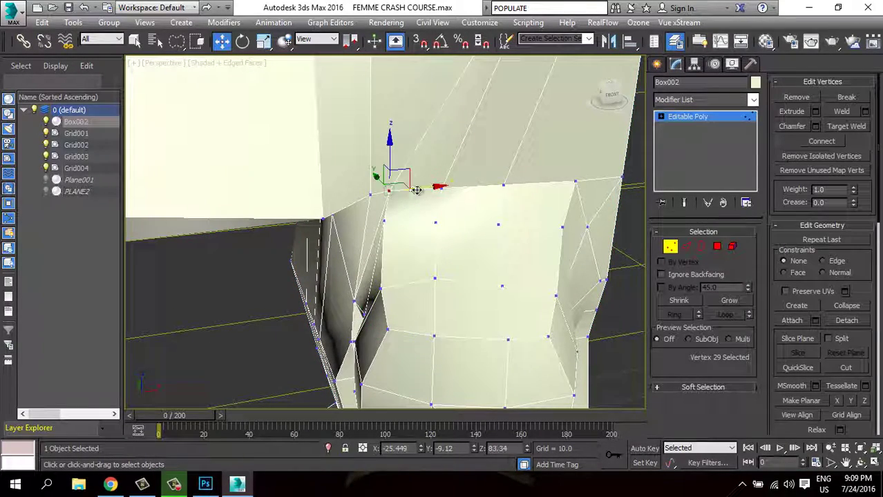
{"action": "left_click_drag", "start_coordinate": [417, 190], "coordinate": [435, 204]}
{"action": "mouse_move", "coordinate": [436, 268]}
{"action": "middle_mouse_down", "text": "alt"}
{"action": "mouse_move", "coordinate": [428, 270]}
{"action": "mouse_move", "coordinate": [451, 258]}
{"action": "mouse_move", "coordinate": [407, 237]}
{"action": "mouse_move", "coordinate": [446, 260]}
{"action": "middle_mouse_up", "text": "alt"}
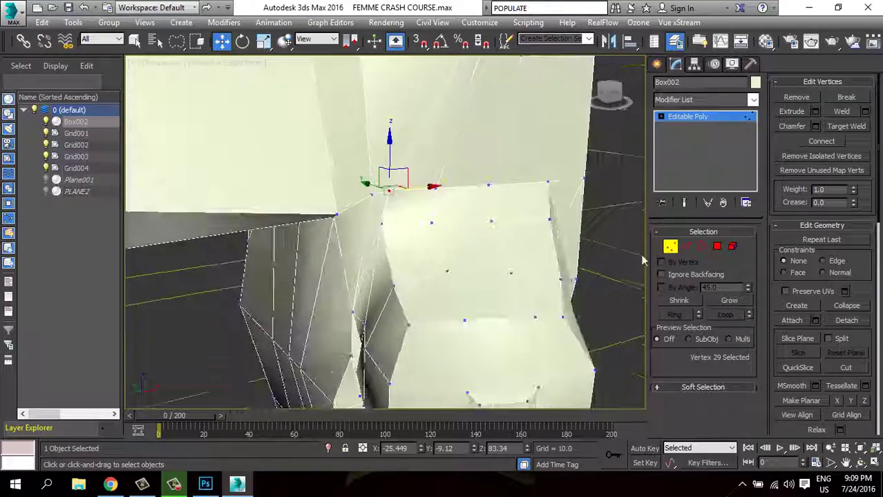
Return to object level, save FEMME CRASH COURSE.max, and zoom out on the torso.
{"action": "left_click", "coordinate": [670, 247]}
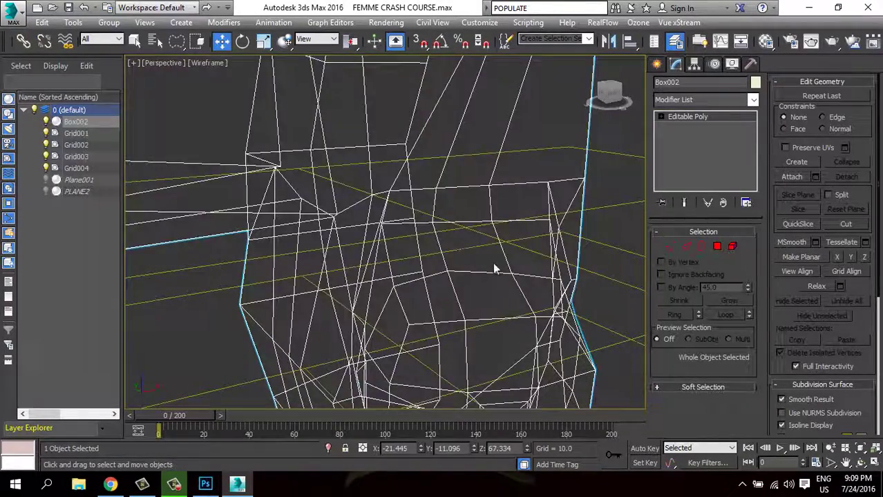
{"action": "key", "text": "ctrl+s"}
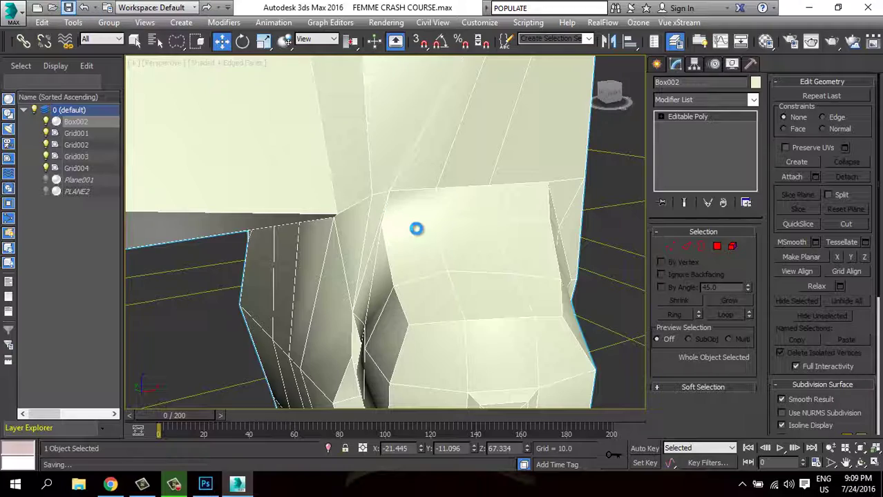
{"action": "scroll", "coordinate": [413, 225], "scroll_direction": "down", "scroll_amount": 5}
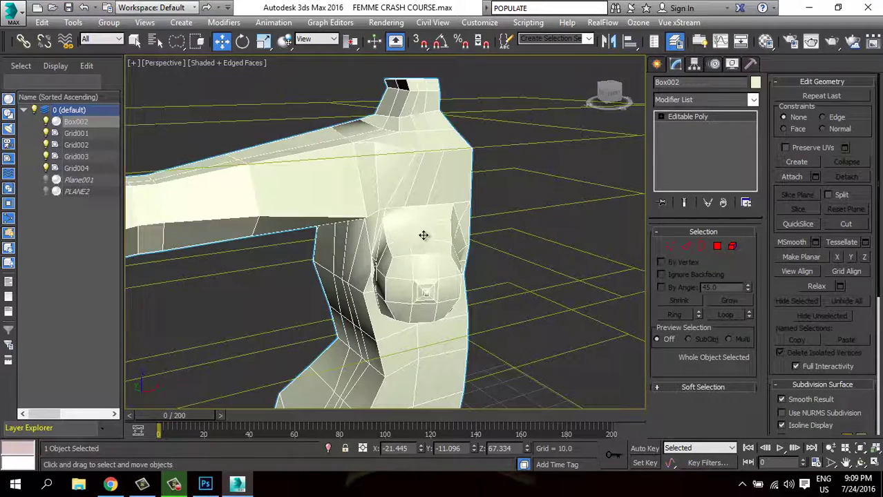
{"action": "mouse_move", "coordinate": [423, 235]}
{"action": "middle_mouse_down", "text": "alt"}
{"action": "mouse_move", "coordinate": [420, 252]}
{"action": "mouse_move", "coordinate": [424, 227]}
{"action": "mouse_move", "coordinate": [482, 207]}
{"action": "mouse_move", "coordinate": [436, 215]}
{"action": "middle_mouse_up", "text": "alt"}
{"action": "scroll", "coordinate": [450, 207], "scroll_direction": "down", "scroll_amount": 2}
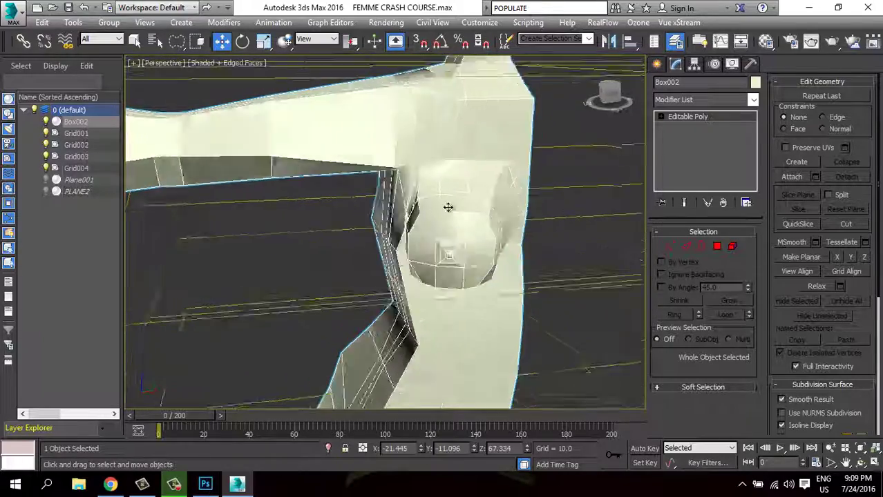
{"action": "scroll", "coordinate": [495, 217], "scroll_direction": "down", "scroll_amount": 2}
{"action": "scroll", "coordinate": [478, 222], "scroll_direction": "down", "scroll_amount": 4}
{"action": "middle_click_drag", "start_coordinate": [472, 225], "coordinate": [525, 201], "text": "alt"}
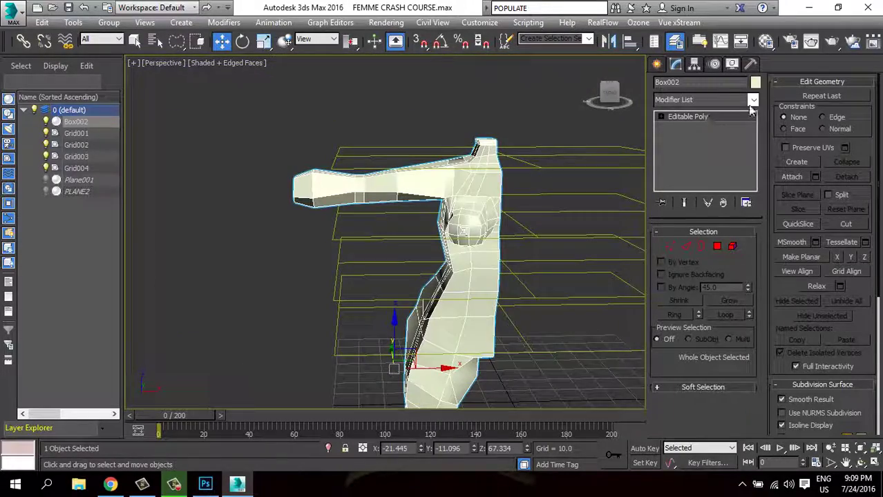
{"action": "left_click", "coordinate": [753, 101]}
{"action": "left_click_drag", "start_coordinate": [753, 155], "coordinate": [751, 389]}
{"action": "left_click", "coordinate": [703, 311]}
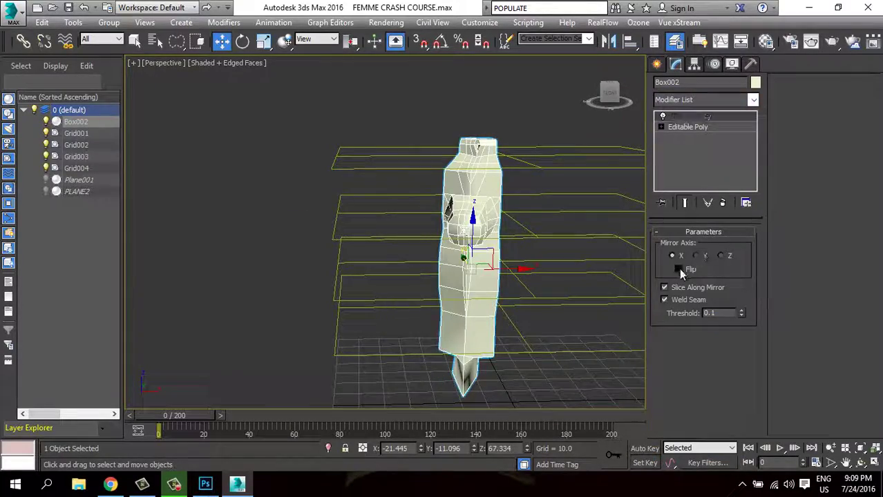
{"action": "left_click", "coordinate": [678, 269]}
{"action": "mouse_move", "coordinate": [553, 269]}
{"action": "middle_mouse_down", "text": "alt"}
{"action": "mouse_move", "coordinate": [587, 282]}
{"action": "mouse_move", "coordinate": [504, 231]}
{"action": "mouse_move", "coordinate": [482, 243]}
{"action": "middle_mouse_up", "text": "alt"}
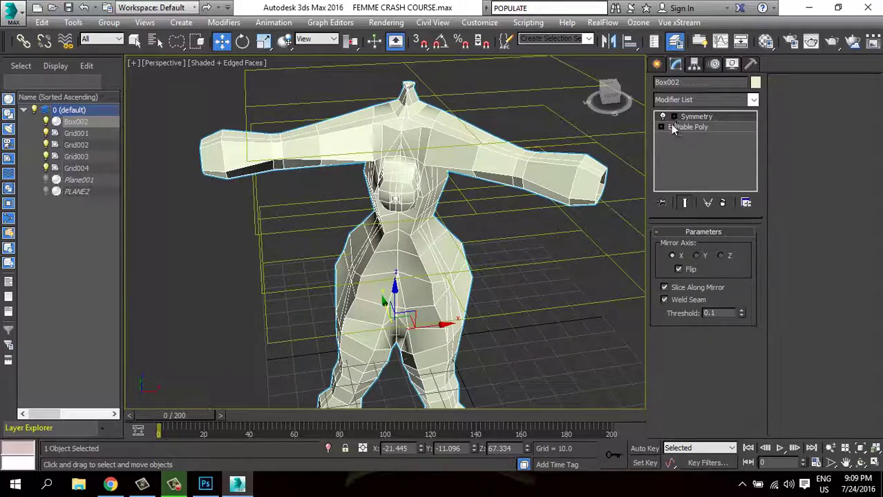
{"action": "left_click", "coordinate": [672, 127]}
{"action": "left_click", "coordinate": [723, 202]}
{"action": "mouse_move", "coordinate": [553, 207]}
{"action": "middle_mouse_down", "text": "alt"}
{"action": "mouse_move", "coordinate": [520, 200]}
{"action": "mouse_move", "coordinate": [498, 215]}
{"action": "mouse_move", "coordinate": [443, 223]}
{"action": "mouse_move", "coordinate": [449, 183]}
{"action": "mouse_move", "coordinate": [377, 291]}
{"action": "mouse_move", "coordinate": [406, 232]}
{"action": "mouse_move", "coordinate": [395, 210]}
{"action": "middle_mouse_up", "text": "alt"}
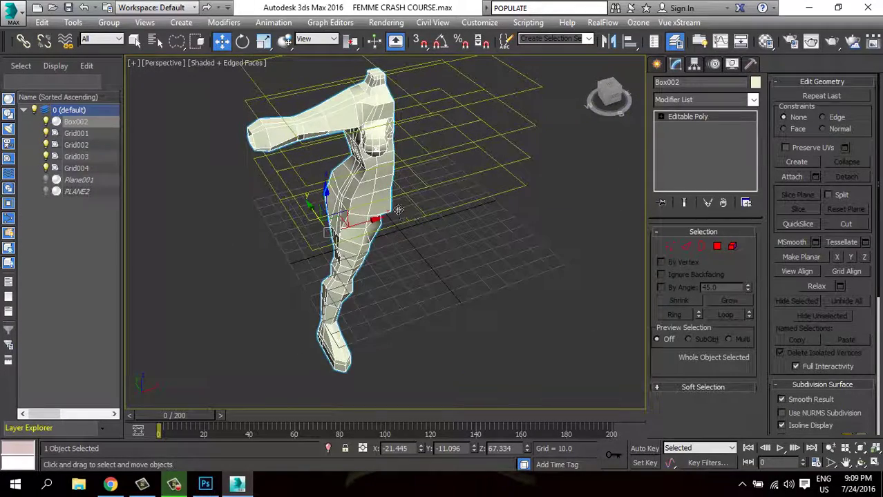
Create a temporary test box cube beside the body and activate Move.
{"action": "middle_click_drag", "start_coordinate": [471, 233], "coordinate": [435, 276], "text": "alt"}
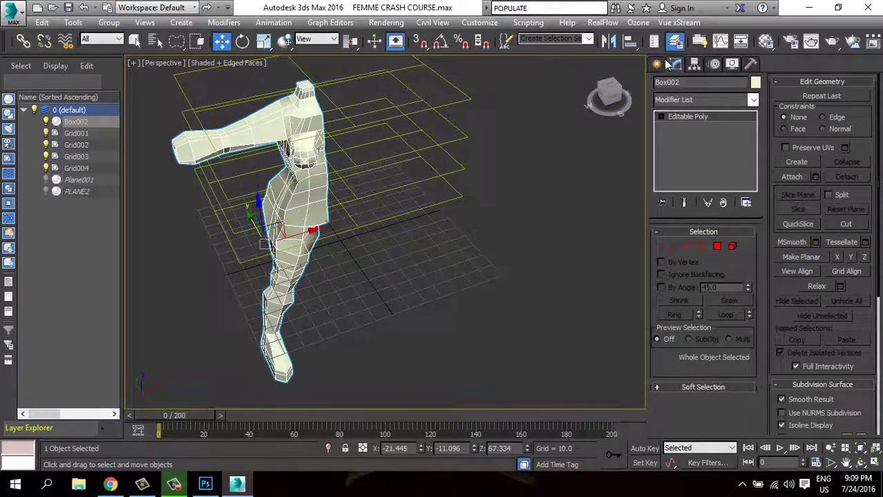
{"action": "left_click", "coordinate": [657, 63]}
{"action": "left_click", "coordinate": [679, 147]}
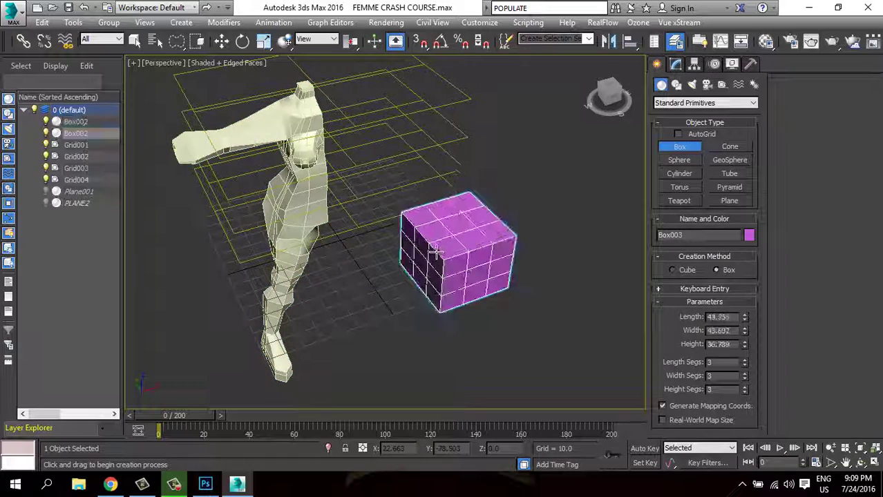
{"action": "left_click", "coordinate": [480, 246]}
{"action": "key", "text": "w"}
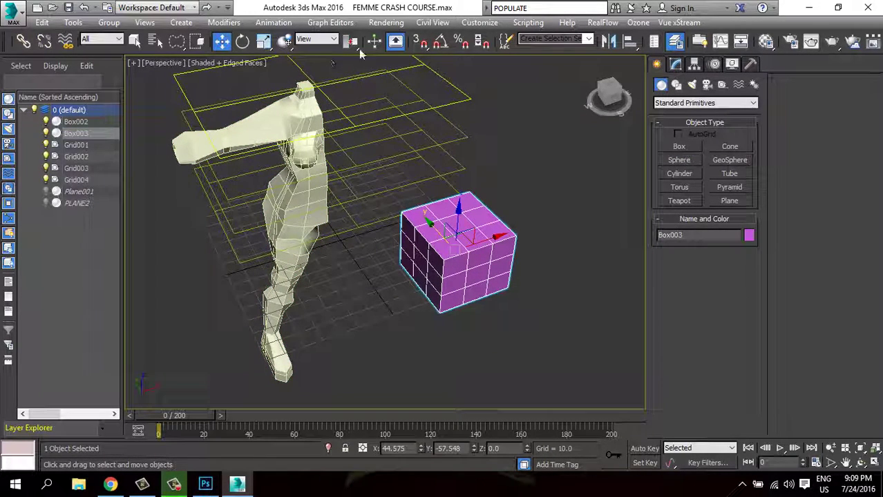
Set the transform centre flyout to Use Transform Coordinate Center.
{"action": "left_click", "coordinate": [352, 41]}
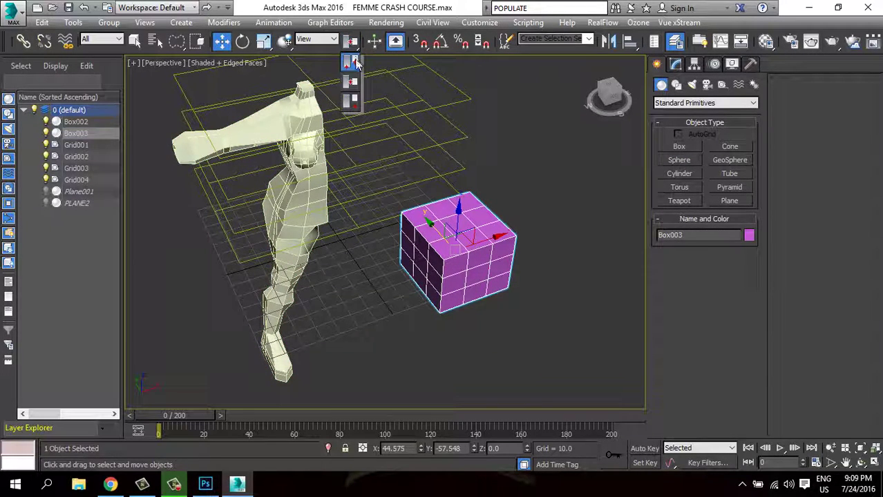
{"action": "left_click", "coordinate": [352, 62]}
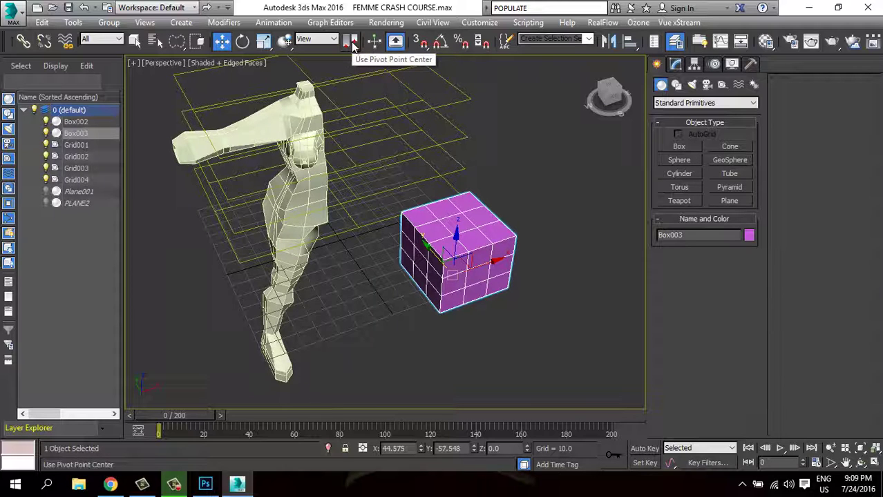
{"action": "left_click_drag", "start_coordinate": [352, 42], "coordinate": [352, 100]}
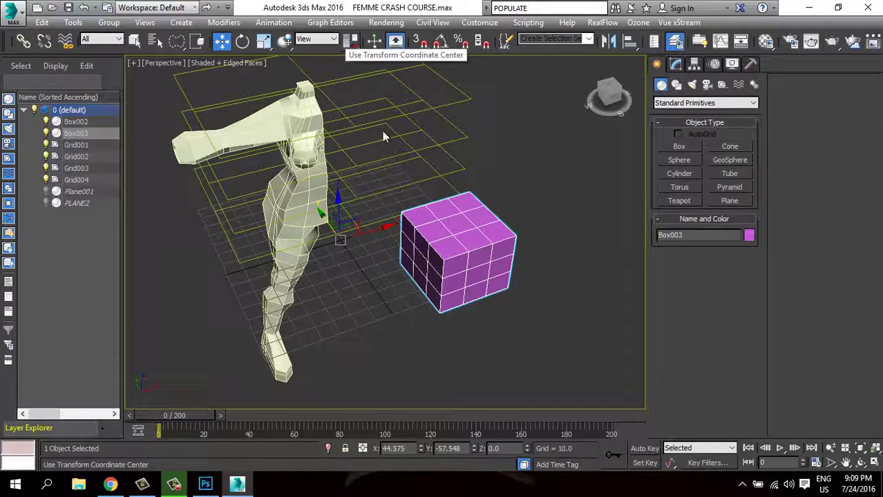
Test-move and rotate the cube, delete it, and reselect Box002.
{"action": "left_click_drag", "start_coordinate": [378, 237], "coordinate": [367, 236]}
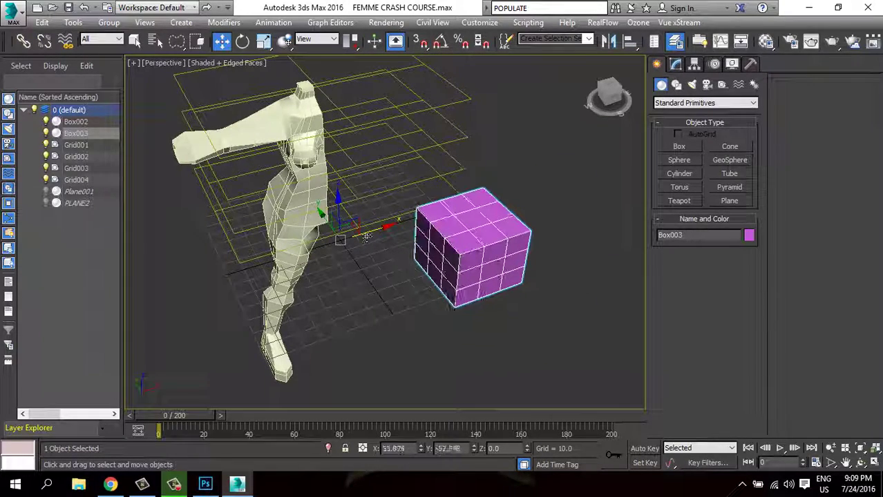
{"action": "left_click", "coordinate": [244, 41]}
{"action": "left_click_drag", "start_coordinate": [484, 259], "coordinate": [484, 269]}
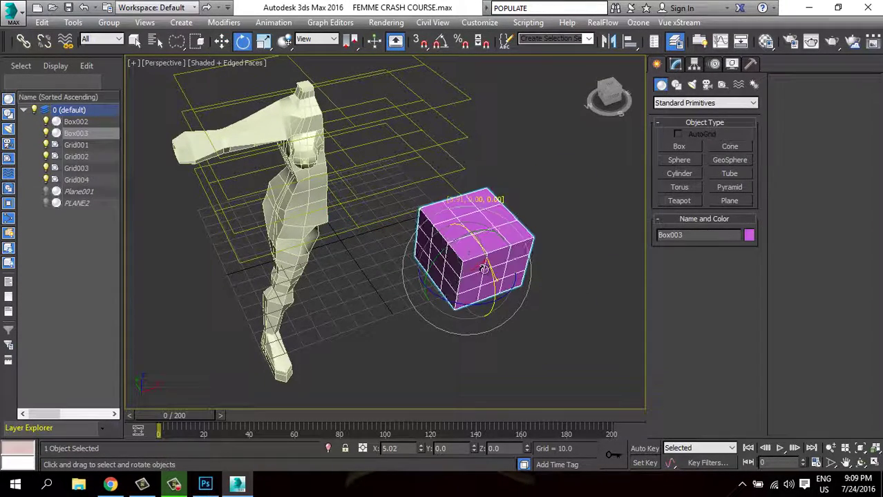
{"action": "key", "text": "Delete"}
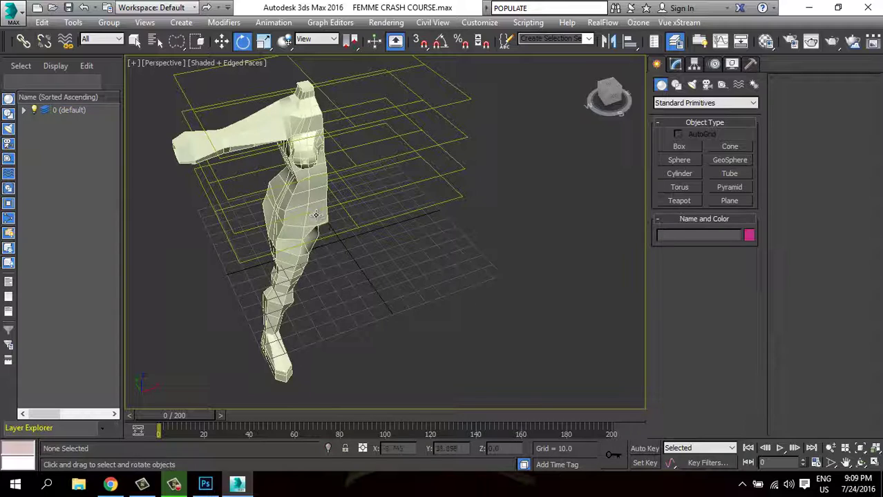
{"action": "left_click", "coordinate": [316, 215]}
With Affect Pivot Only, centre Box002's pivot to the object and align it.
{"action": "left_click", "coordinate": [220, 42]}
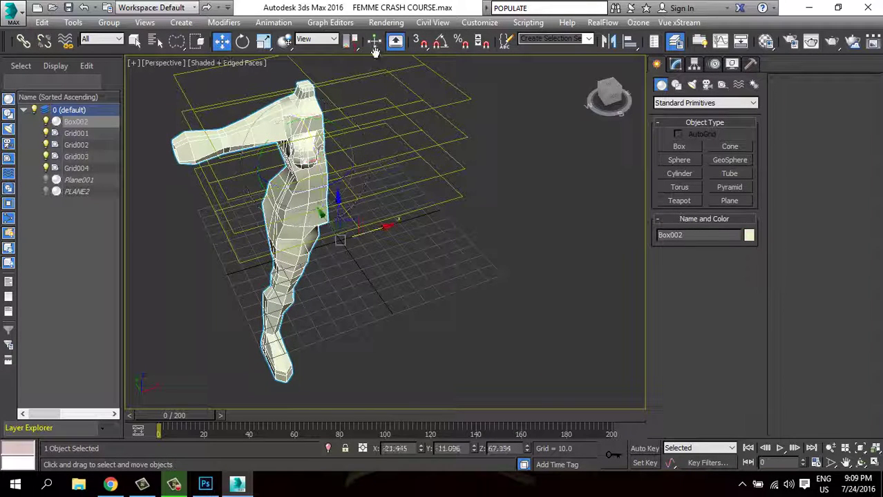
{"action": "mouse_move", "coordinate": [354, 43]}
{"action": "left_mouse_down"}
{"action": "mouse_move", "coordinate": [355, 82]}
{"action": "mouse_move", "coordinate": [354, 62]}
{"action": "left_mouse_up"}
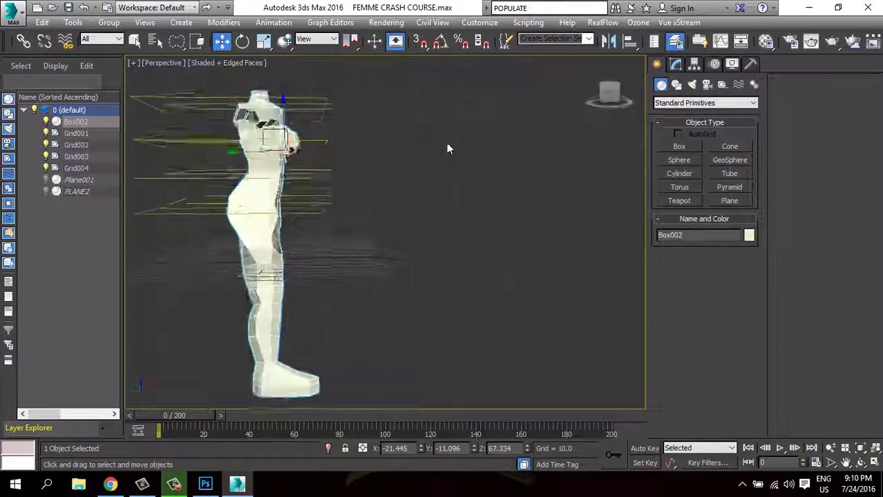
{"action": "mouse_move", "coordinate": [446, 143]}
{"action": "middle_mouse_down", "text": "alt"}
{"action": "mouse_move", "coordinate": [322, 197]}
{"action": "mouse_move", "coordinate": [341, 169]}
{"action": "mouse_move", "coordinate": [332, 181]}
{"action": "middle_mouse_up", "text": "alt"}
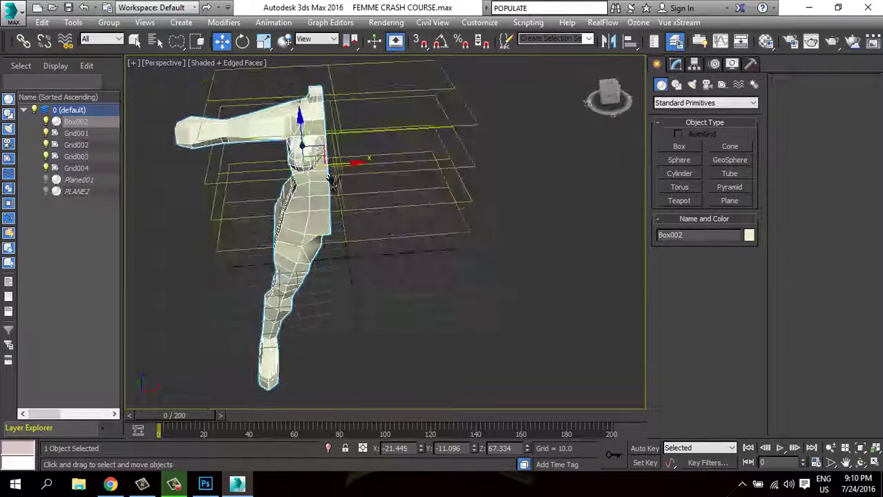
{"action": "left_click", "coordinate": [694, 64]}
{"action": "left_click", "coordinate": [671, 98]}
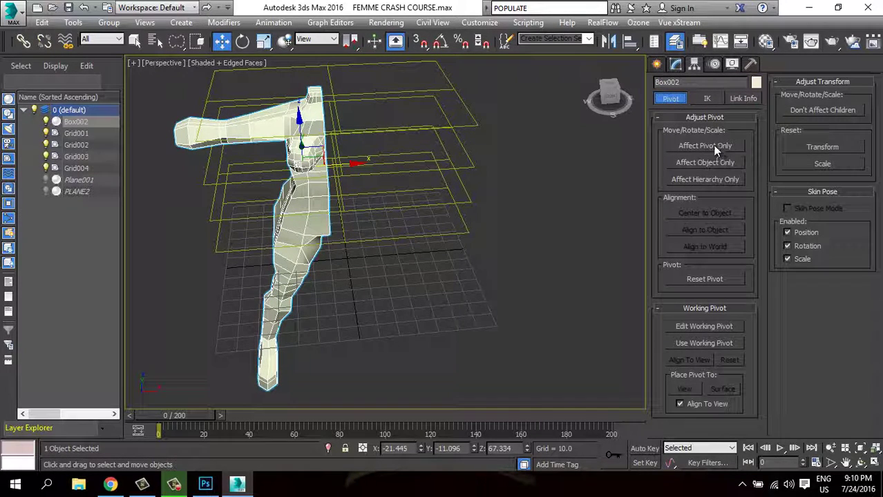
{"action": "left_click", "coordinate": [703, 150]}
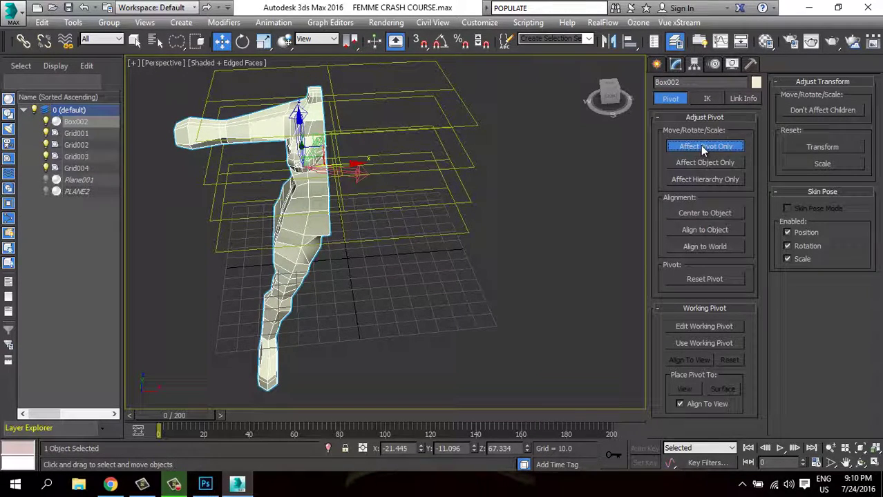
{"action": "left_click", "coordinate": [703, 214]}
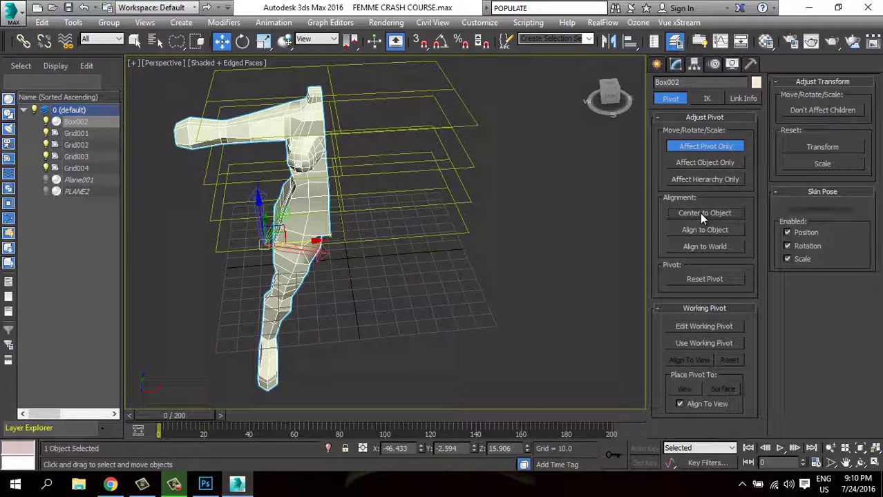
{"action": "left_click", "coordinate": [707, 212]}
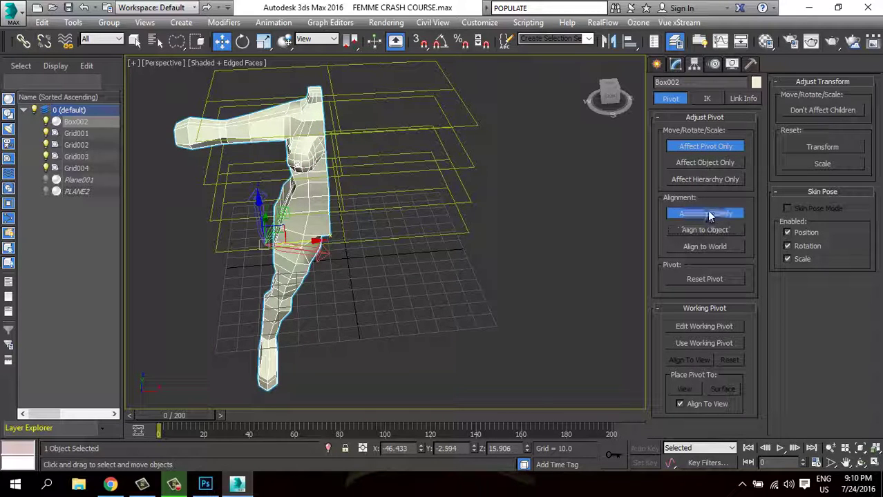
{"action": "left_click", "coordinate": [704, 146]}
Move Box002's pivot to the figure's centre and align it to world, ending pivot-only editing.
{"action": "mouse_move", "coordinate": [594, 207]}
{"action": "middle_mouse_down", "text": "alt"}
{"action": "mouse_move", "coordinate": [453, 211]}
{"action": "mouse_move", "coordinate": [398, 67]}
{"action": "middle_mouse_up", "text": "alt"}
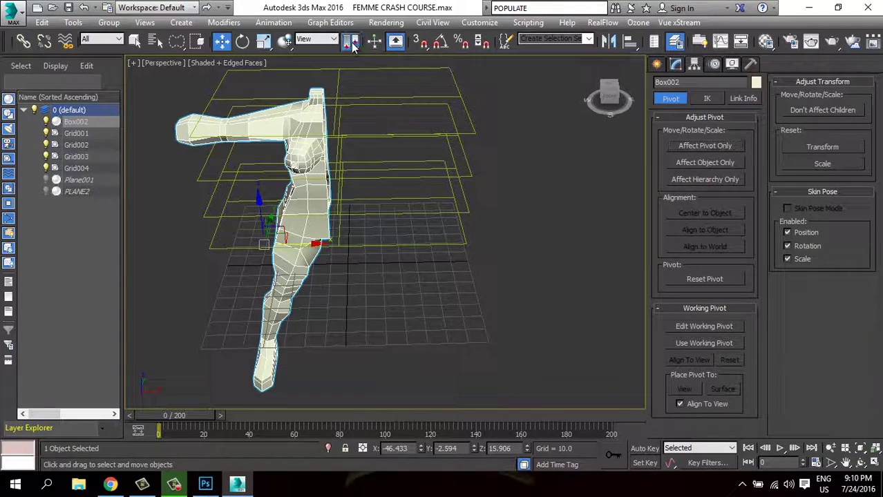
{"action": "left_click_drag", "start_coordinate": [352, 41], "coordinate": [356, 79]}
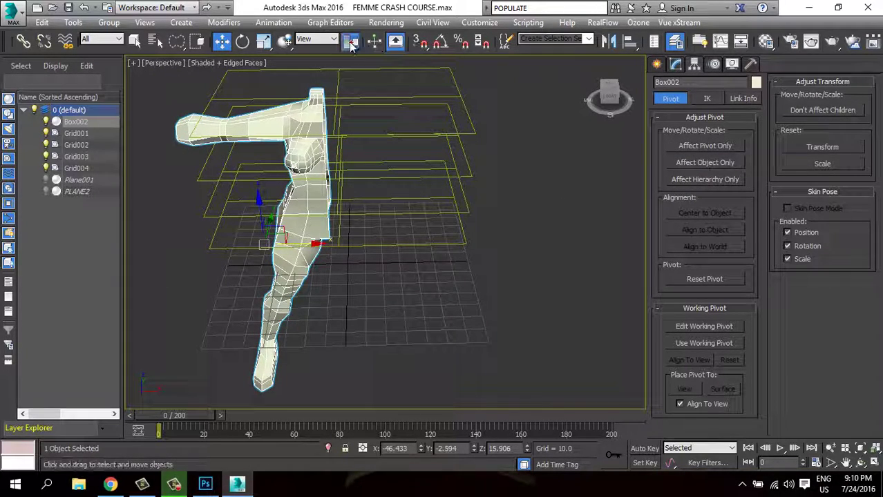
{"action": "mouse_move", "coordinate": [346, 166]}
{"action": "middle_mouse_down", "text": "alt"}
{"action": "mouse_move", "coordinate": [429, 169]}
{"action": "mouse_move", "coordinate": [333, 202]}
{"action": "middle_mouse_up", "text": "alt"}
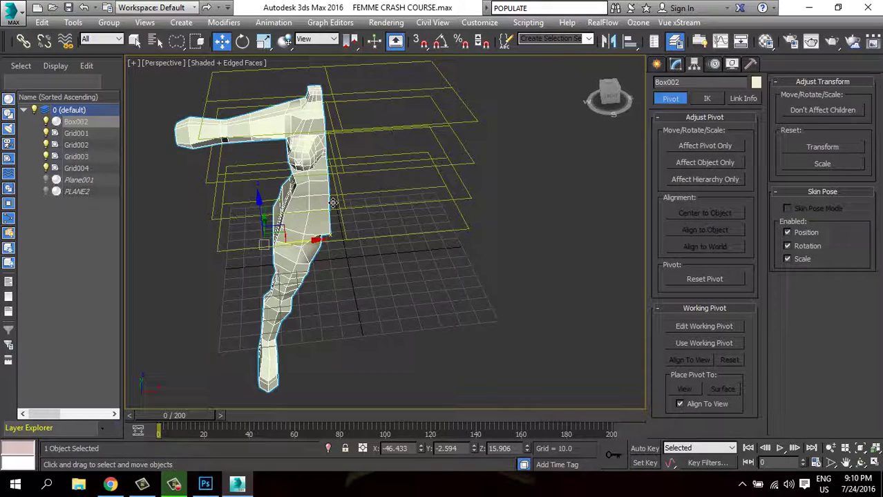
{"action": "left_click", "coordinate": [705, 146]}
{"action": "left_click_drag", "start_coordinate": [314, 240], "coordinate": [393, 236]}
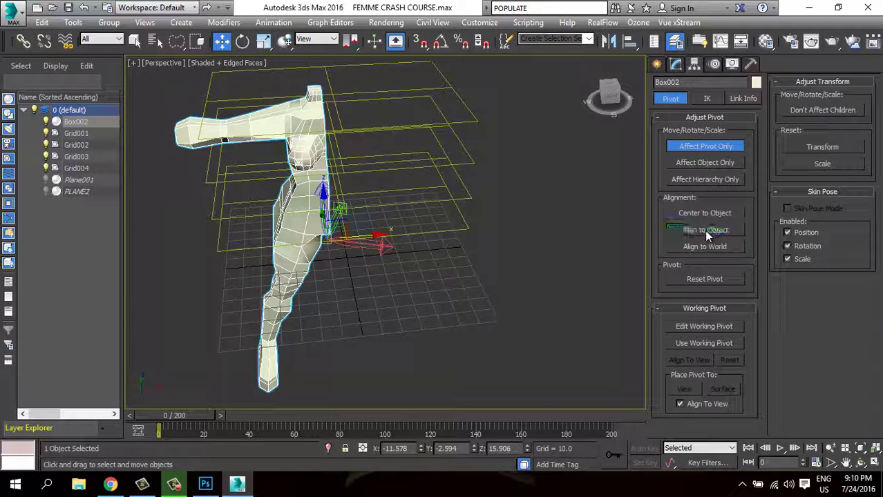
{"action": "left_click", "coordinate": [695, 247]}
{"action": "left_click", "coordinate": [699, 144]}
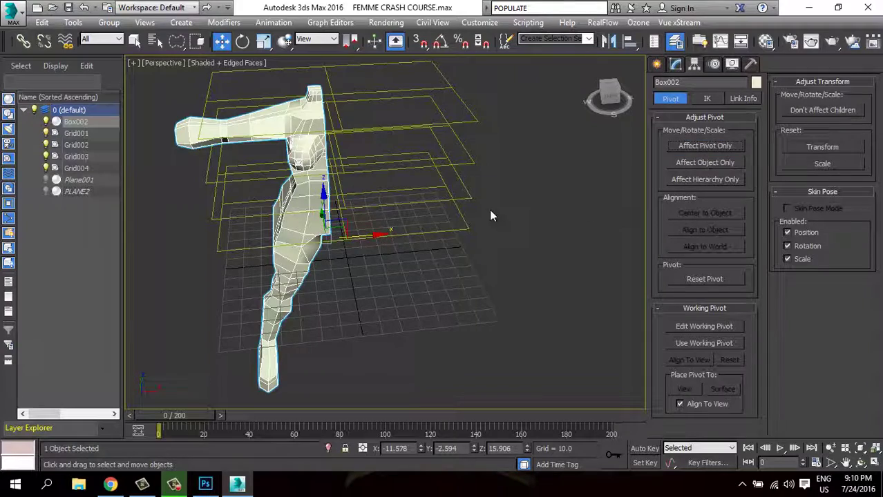
{"action": "mouse_move", "coordinate": [489, 210]}
{"action": "middle_mouse_down", "text": "alt"}
{"action": "mouse_move", "coordinate": [364, 186]}
{"action": "mouse_move", "coordinate": [488, 190]}
{"action": "middle_mouse_up", "text": "alt"}
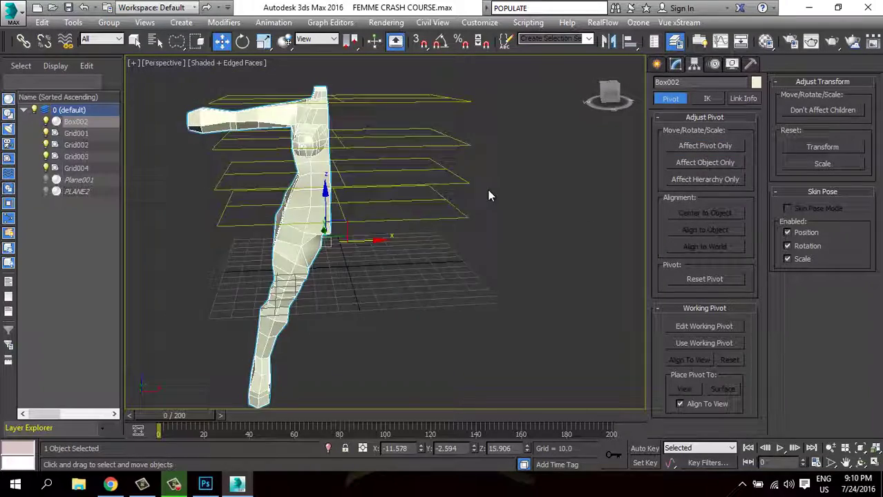
{"action": "left_click", "coordinate": [675, 64]}
Add a flipped Symmetry modifier to Box002, switch it off, and select Editable Poly.
{"action": "left_click", "coordinate": [753, 100]}
{"action": "left_click_drag", "start_coordinate": [757, 141], "coordinate": [753, 387]}
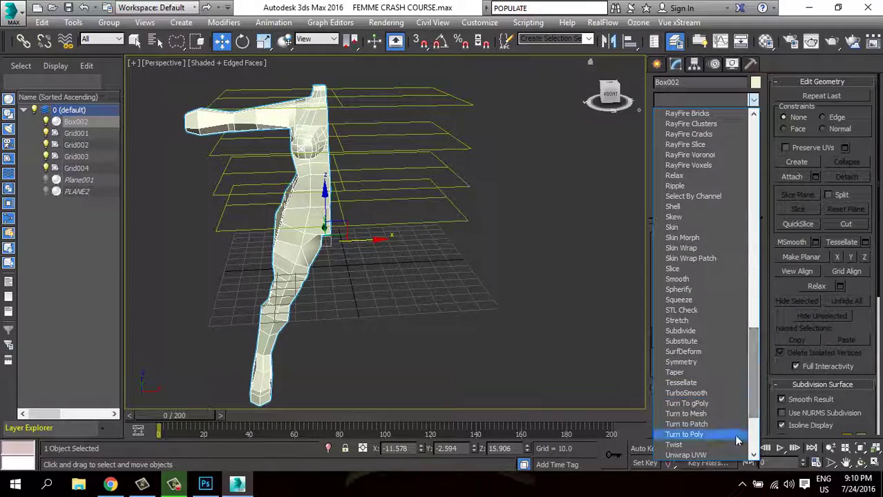
{"action": "left_click", "coordinate": [708, 362]}
{"action": "left_click", "coordinate": [690, 267]}
{"action": "mouse_move", "coordinate": [586, 265]}
{"action": "middle_mouse_down", "text": "alt"}
{"action": "mouse_move", "coordinate": [541, 208]}
{"action": "mouse_move", "coordinate": [494, 253]}
{"action": "mouse_move", "coordinate": [443, 230]}
{"action": "mouse_move", "coordinate": [449, 236]}
{"action": "mouse_move", "coordinate": [356, 70]}
{"action": "middle_mouse_up", "text": "alt"}
{"action": "scroll", "coordinate": [443, 230], "scroll_direction": "up", "scroll_amount": 5}
{"action": "mouse_move", "coordinate": [583, 170]}
{"action": "middle_mouse_down", "text": "alt"}
{"action": "mouse_move", "coordinate": [508, 207]}
{"action": "mouse_move", "coordinate": [579, 193]}
{"action": "mouse_move", "coordinate": [429, 201]}
{"action": "middle_mouse_up", "text": "alt"}
{"action": "left_click", "coordinate": [663, 116]}
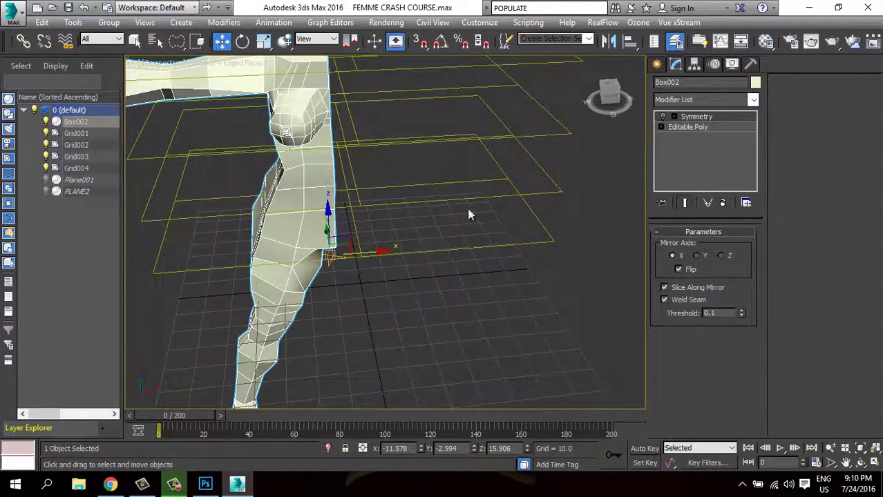
{"action": "left_click", "coordinate": [691, 129]}
{"action": "mouse_move", "coordinate": [440, 241]}
{"action": "middle_mouse_down", "text": "alt"}
{"action": "mouse_move", "coordinate": [429, 262]}
{"action": "mouse_move", "coordinate": [387, 249]}
{"action": "middle_mouse_up", "text": "alt"}
Hide the four yellow grid planes Grid001–Grid004 and the home grid.
{"action": "left_click", "coordinate": [47, 168]}
{"action": "left_click", "coordinate": [46, 156]}
{"action": "left_click", "coordinate": [47, 144]}
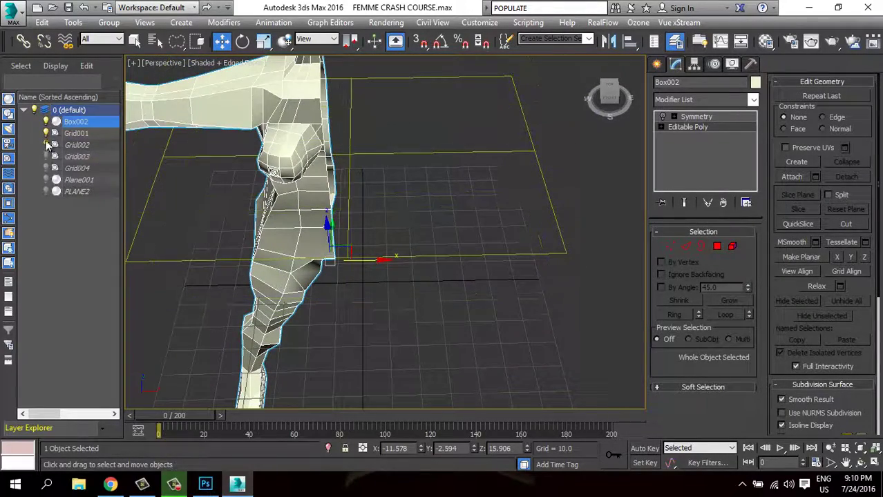
{"action": "left_click", "coordinate": [46, 133]}
{"action": "key", "text": "g"}
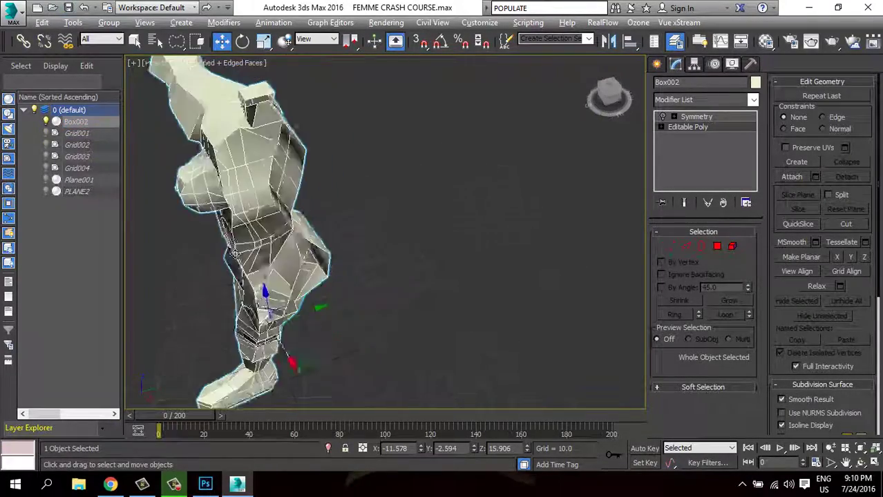
{"action": "mouse_move", "coordinate": [329, 254]}
{"action": "middle_mouse_down", "text": "alt"}
{"action": "mouse_move", "coordinate": [290, 269]}
{"action": "mouse_move", "coordinate": [325, 228]}
{"action": "middle_mouse_up", "text": "alt"}
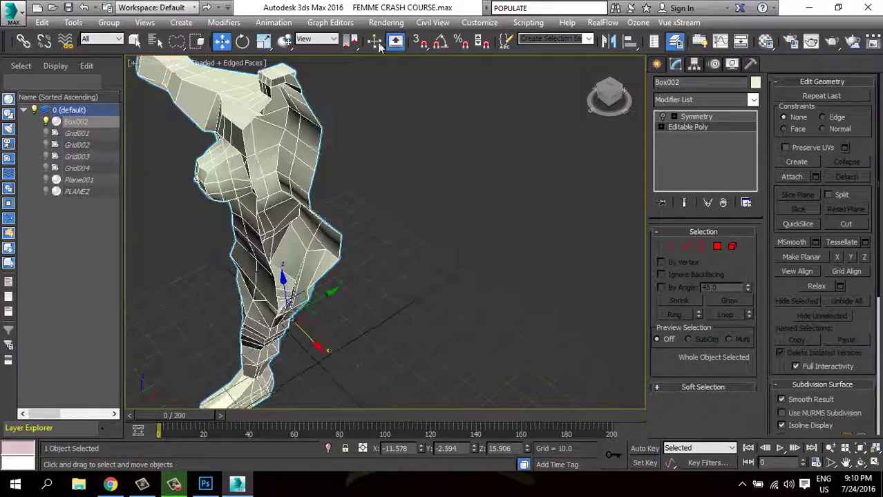
{"action": "scroll", "coordinate": [315, 193], "scroll_direction": "up", "scroll_amount": 2}
{"action": "middle_click_drag", "start_coordinate": [315, 194], "coordinate": [386, 192], "text": "alt"}
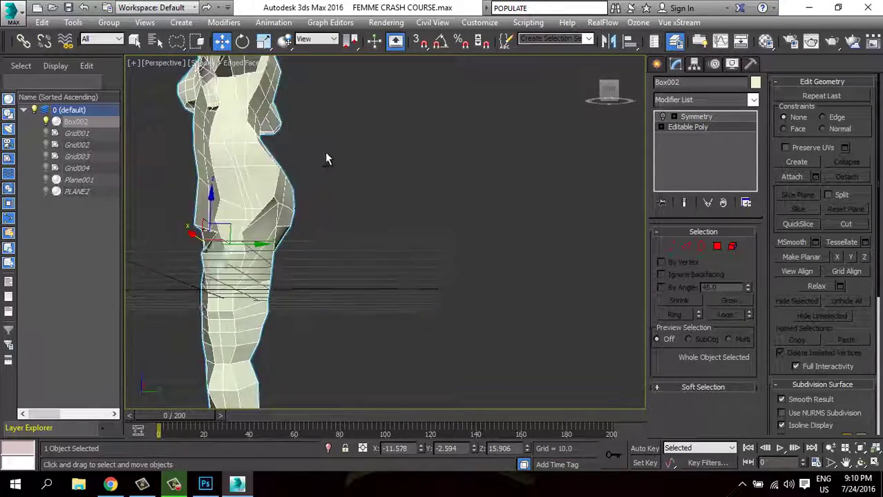
With Affect Pivot Only, apply Center to Object and Align to World to Box002's pivot.
{"action": "left_click", "coordinate": [694, 65]}
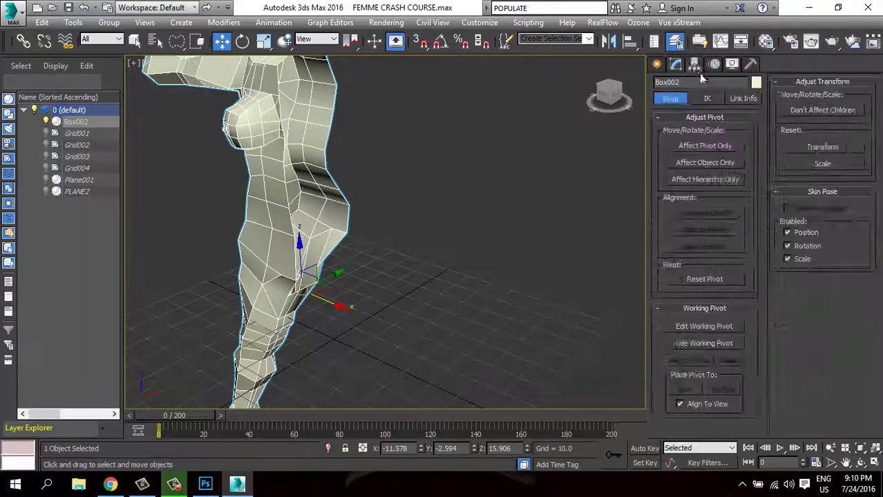
{"action": "left_click", "coordinate": [705, 145]}
{"action": "mouse_move", "coordinate": [409, 251]}
{"action": "middle_mouse_down", "text": "alt"}
{"action": "mouse_move", "coordinate": [365, 275]}
{"action": "mouse_move", "coordinate": [437, 211]}
{"action": "mouse_move", "coordinate": [428, 239]}
{"action": "mouse_move", "coordinate": [554, 247]}
{"action": "mouse_move", "coordinate": [571, 233]}
{"action": "middle_mouse_up", "text": "alt"}
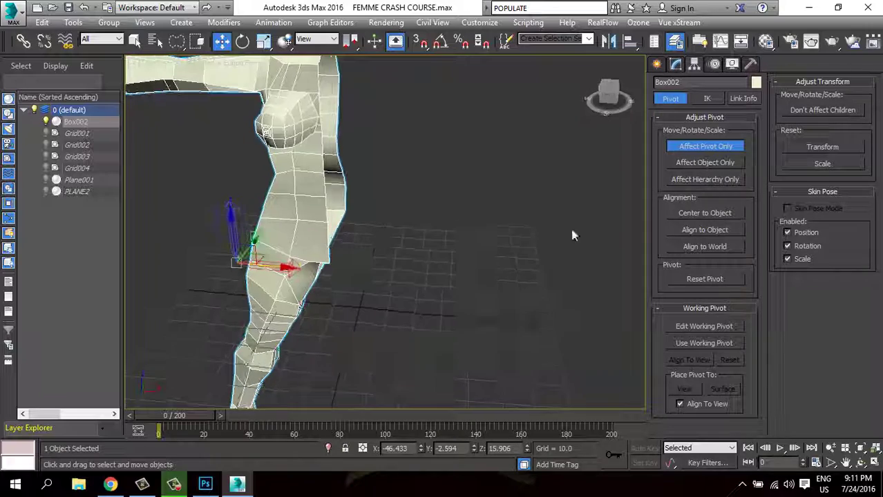
{"action": "left_click", "coordinate": [700, 212]}
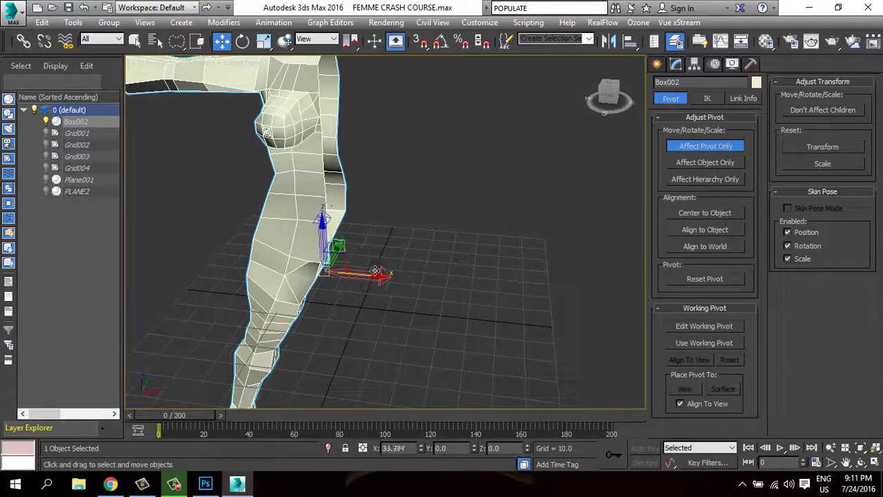
{"action": "mouse_move", "coordinate": [372, 273]}
{"action": "middle_mouse_down", "text": "alt"}
{"action": "mouse_move", "coordinate": [326, 298]}
{"action": "mouse_move", "coordinate": [448, 268]}
{"action": "mouse_move", "coordinate": [550, 258]}
{"action": "mouse_move", "coordinate": [578, 274]}
{"action": "mouse_move", "coordinate": [504, 252]}
{"action": "mouse_move", "coordinate": [554, 246]}
{"action": "middle_mouse_up", "text": "alt"}
{"action": "left_click", "coordinate": [706, 247]}
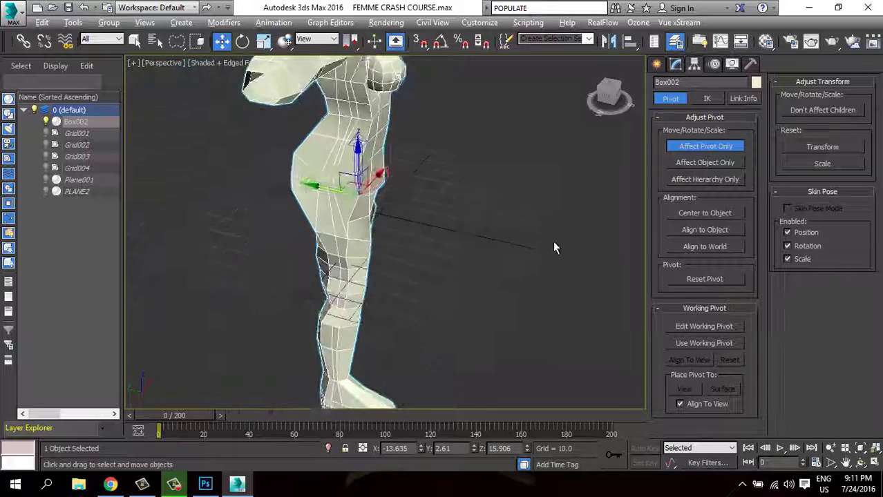
{"action": "middle_click_drag", "start_coordinate": [156, 385], "coordinate": [288, 251], "text": "alt"}
{"action": "left_click", "coordinate": [677, 146]}
Reset Box002's pivot to its default position with Reset Pivot.
{"action": "middle_click_drag", "start_coordinate": [420, 288], "coordinate": [270, 61], "text": "alt"}
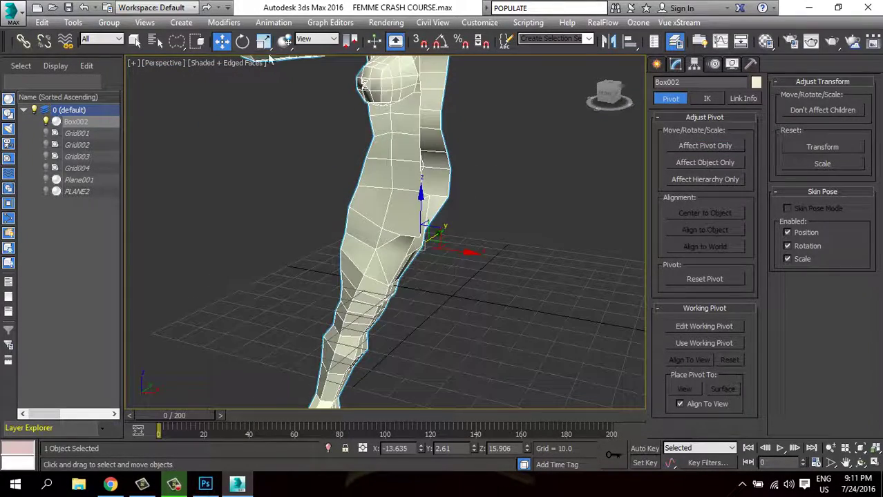
{"action": "left_click", "coordinate": [316, 39]}
{"action": "left_click", "coordinate": [318, 48]}
{"action": "middle_click_drag", "start_coordinate": [390, 173], "coordinate": [401, 178], "text": "alt"}
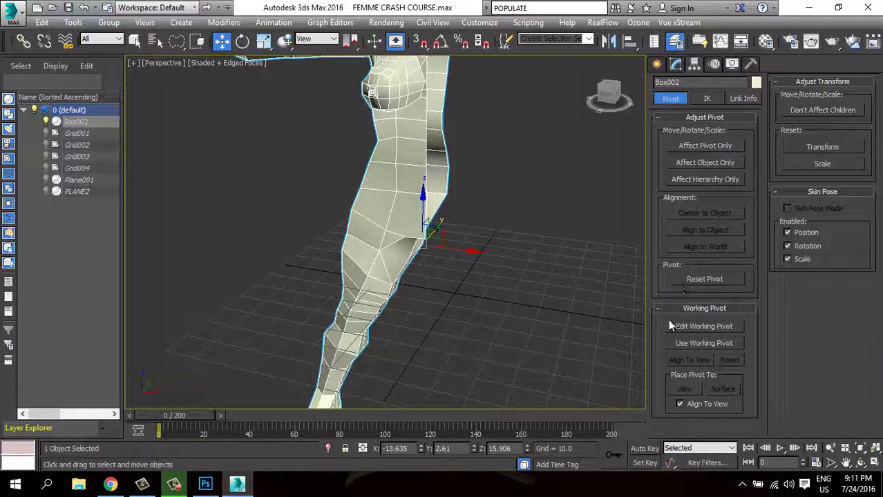
{"action": "left_click", "coordinate": [703, 280]}
{"action": "middle_click_drag", "start_coordinate": [466, 232], "coordinate": [452, 264], "text": "alt"}
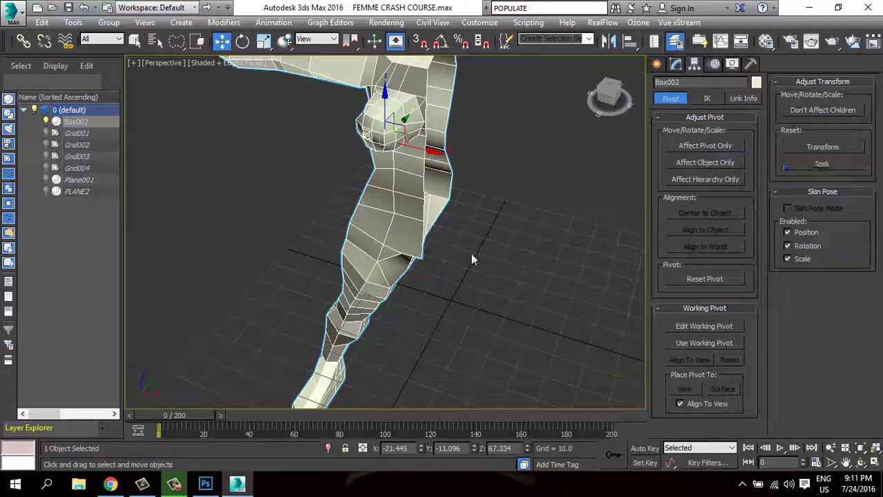
{"action": "left_click", "coordinate": [676, 63]}
Replace the Symmetry modifier with a fresh one that has Flip enabled.
{"action": "left_click", "coordinate": [661, 116]}
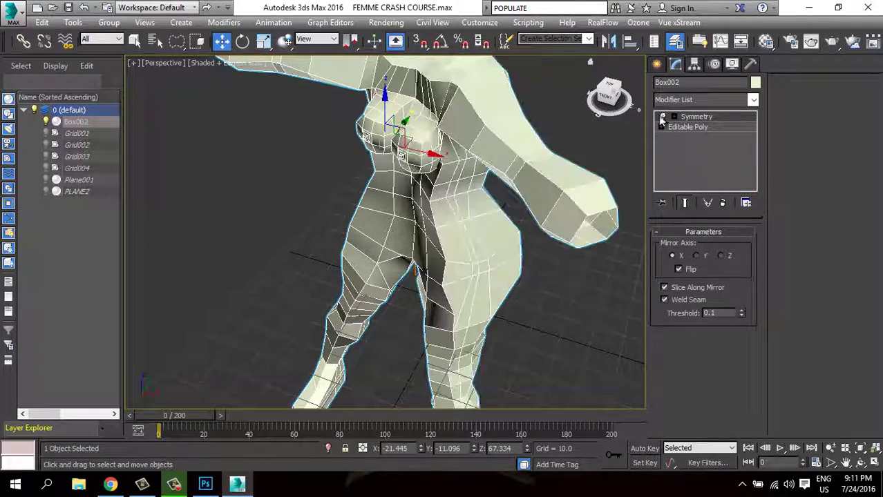
{"action": "left_click", "coordinate": [608, 96]}
{"action": "left_click", "coordinate": [727, 204]}
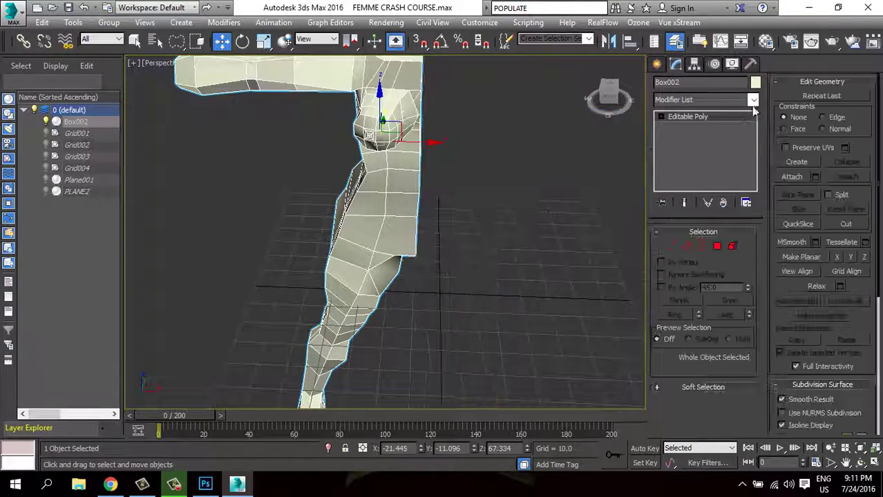
{"action": "left_click", "coordinate": [753, 99]}
{"action": "left_click_drag", "start_coordinate": [753, 131], "coordinate": [756, 422]}
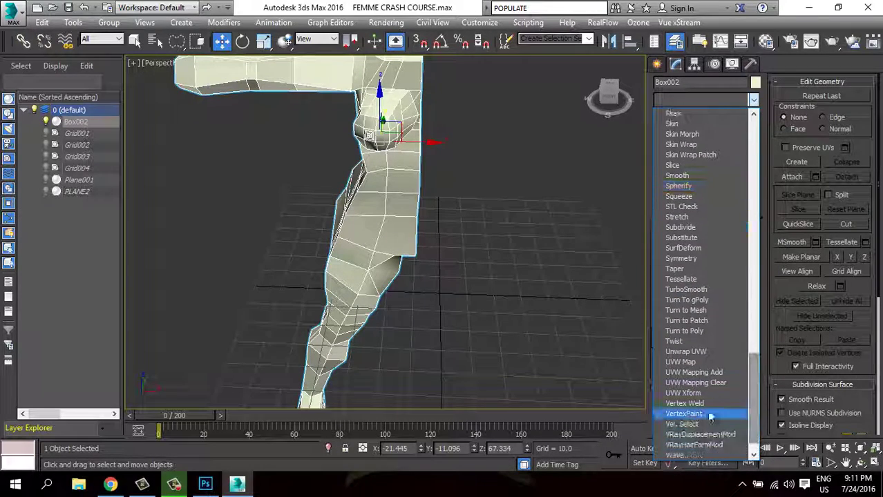
{"action": "left_click", "coordinate": [695, 259]}
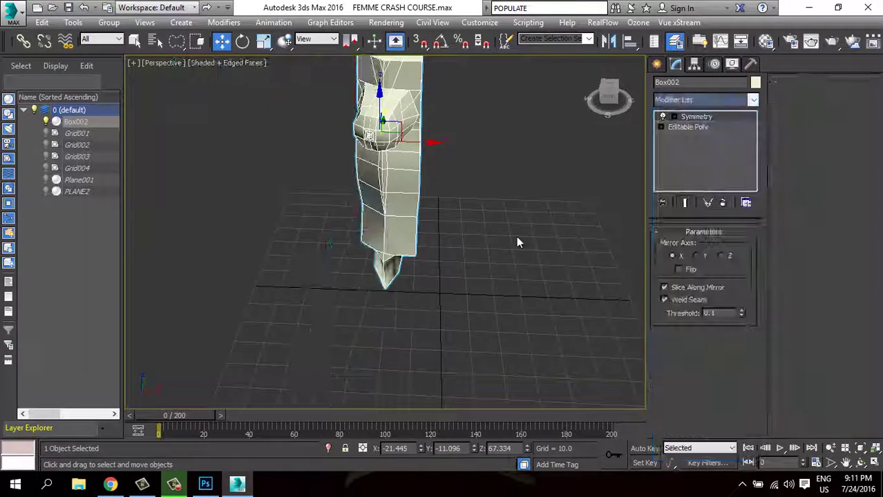
{"action": "left_click", "coordinate": [680, 270]}
Move the Symmetry Mirror plane along X and rotate it to reshape the mirrored half.
{"action": "middle_click_drag", "start_coordinate": [538, 239], "coordinate": [683, 131], "text": "alt"}
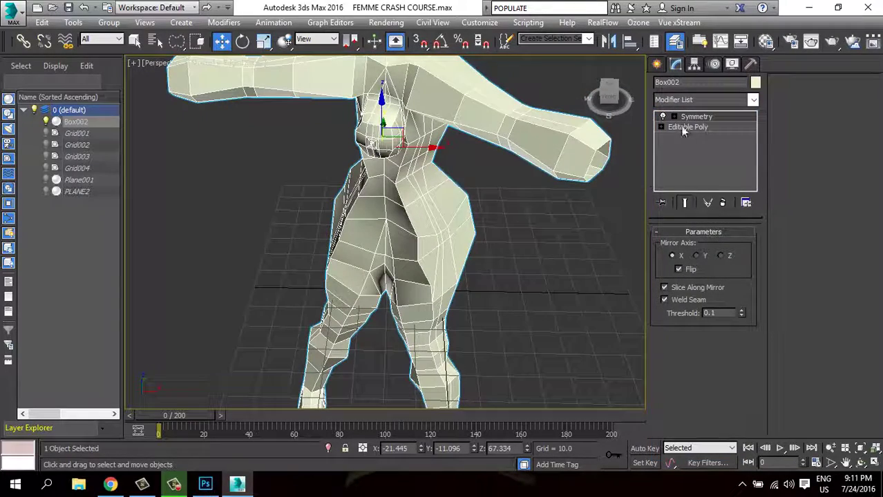
{"action": "left_click", "coordinate": [705, 129]}
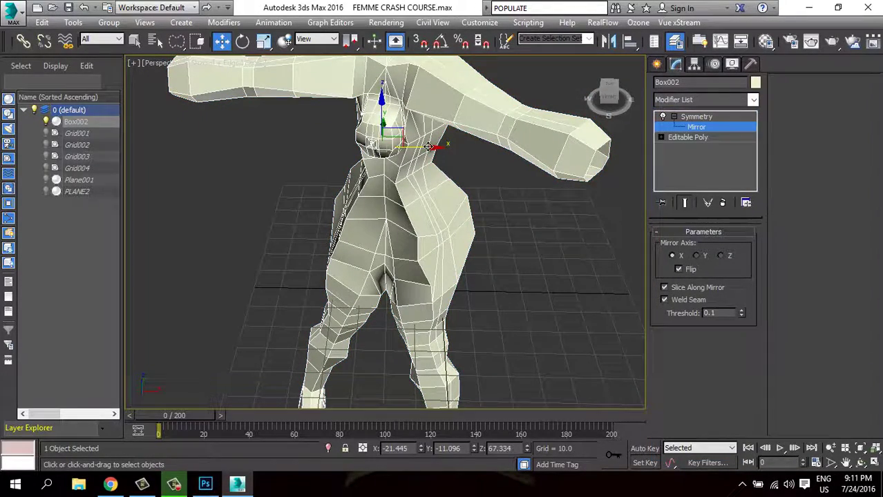
{"action": "mouse_move", "coordinate": [429, 148]}
{"action": "left_mouse_down"}
{"action": "mouse_move", "coordinate": [468, 153]}
{"action": "mouse_move", "coordinate": [442, 153]}
{"action": "left_mouse_up"}
{"action": "middle_click_drag", "start_coordinate": [442, 153], "coordinate": [402, 208], "text": "alt"}
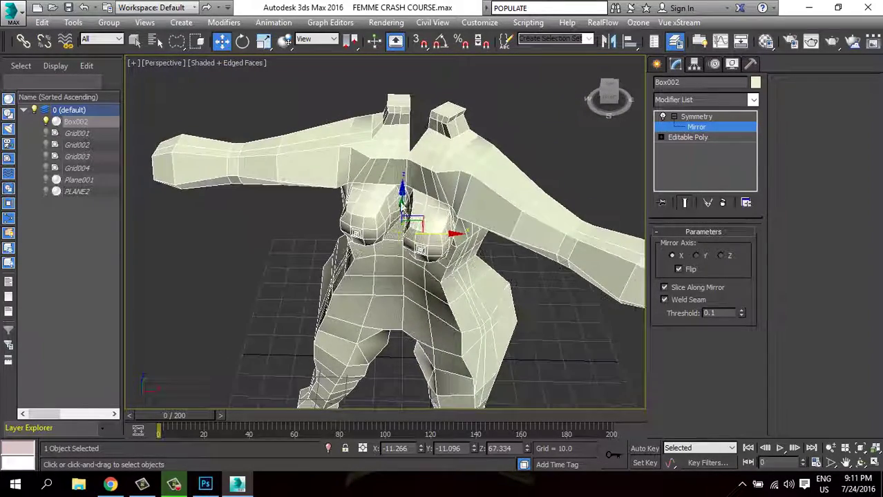
{"action": "left_click", "coordinate": [243, 41]}
{"action": "left_click_drag", "start_coordinate": [414, 262], "coordinate": [444, 253]}
In Top view, rotate and slide the Symmetry mirror plane until both halves meet level.
{"action": "key", "text": "t"}
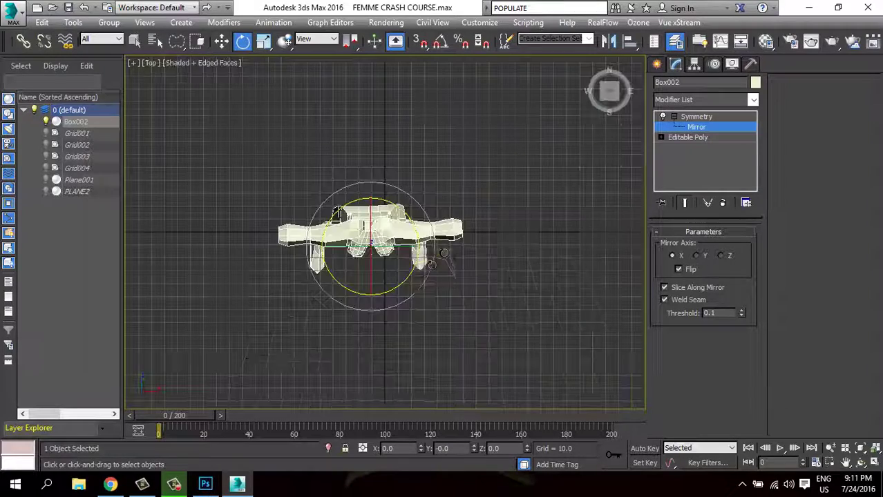
{"action": "scroll", "coordinate": [429, 262], "scroll_direction": "up", "scroll_amount": 1}
{"action": "scroll", "coordinate": [420, 268], "scroll_direction": "up", "scroll_amount": 3}
{"action": "left_click_drag", "start_coordinate": [387, 254], "coordinate": [396, 262]}
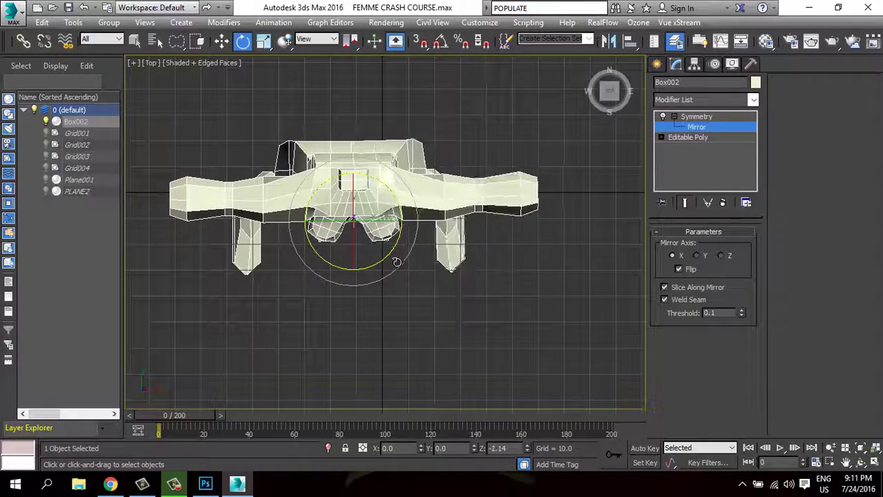
{"action": "scroll", "coordinate": [385, 239], "scroll_direction": "up", "scroll_amount": 2}
{"action": "scroll", "coordinate": [404, 282], "scroll_direction": "up", "scroll_amount": 1}
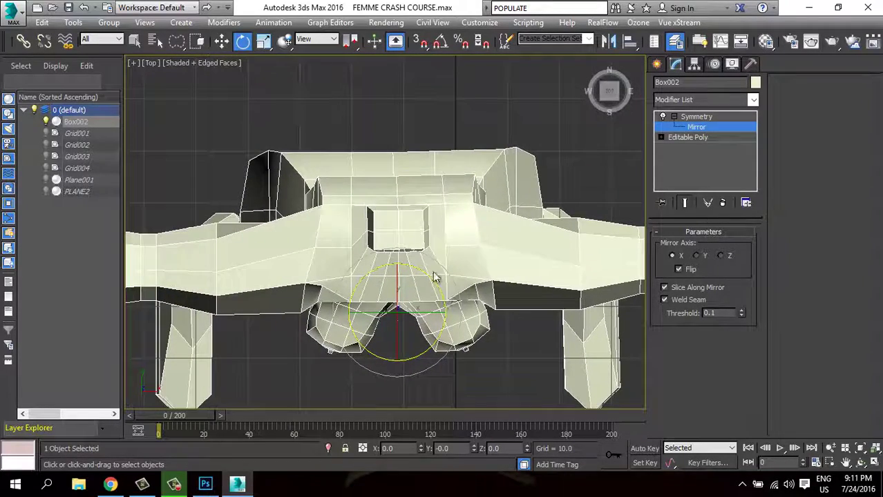
{"action": "left_click_drag", "start_coordinate": [431, 277], "coordinate": [437, 279]}
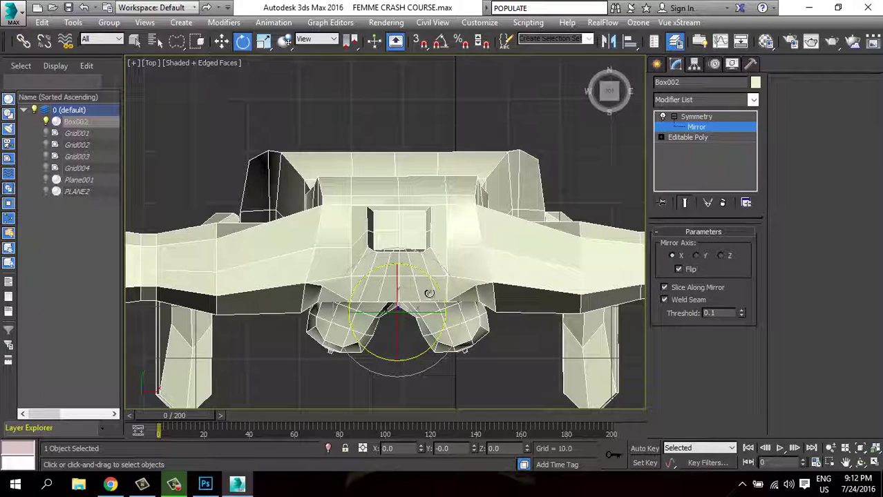
{"action": "left_click", "coordinate": [222, 42]}
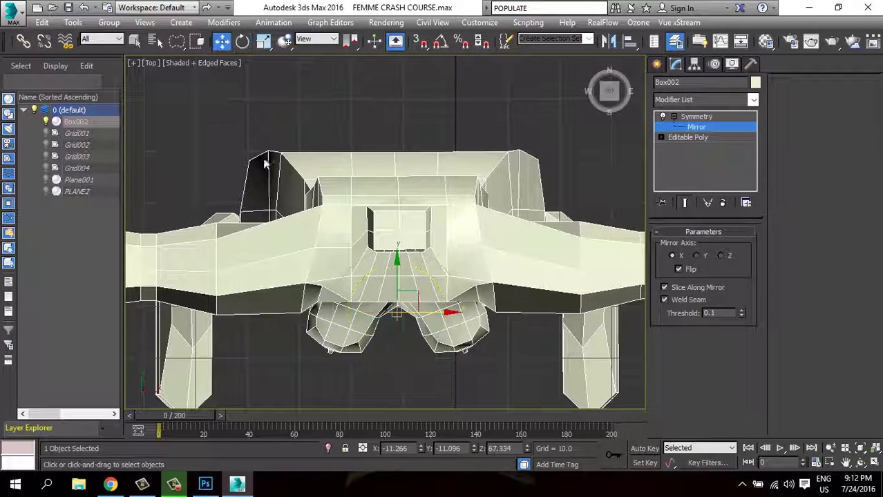
{"action": "left_click_drag", "start_coordinate": [435, 314], "coordinate": [435, 313]}
{"action": "key", "text": "ctrl+b"}
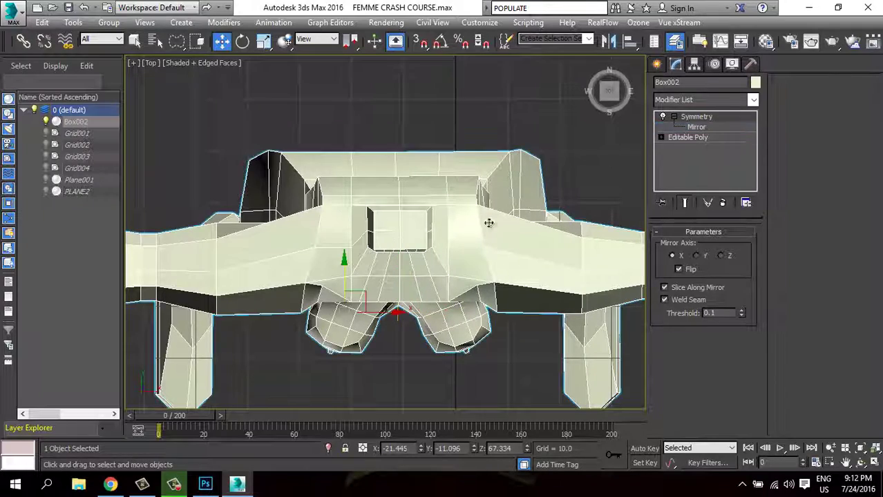
Add a TurboSmooth modifier above Symmetry and inspect the smoothed body in perspective.
{"action": "key", "text": "p"}
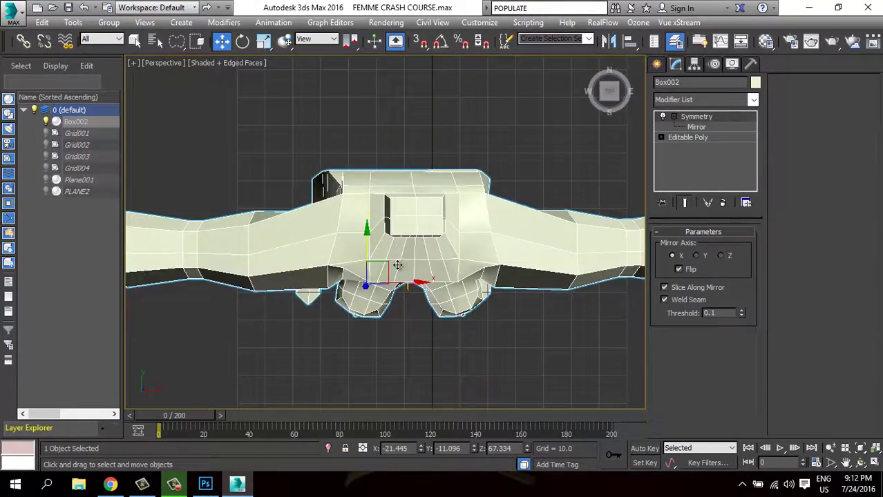
{"action": "middle_click_drag", "start_coordinate": [400, 269], "coordinate": [462, 252], "text": "alt"}
{"action": "scroll", "coordinate": [442, 263], "scroll_direction": "down", "scroll_amount": 3}
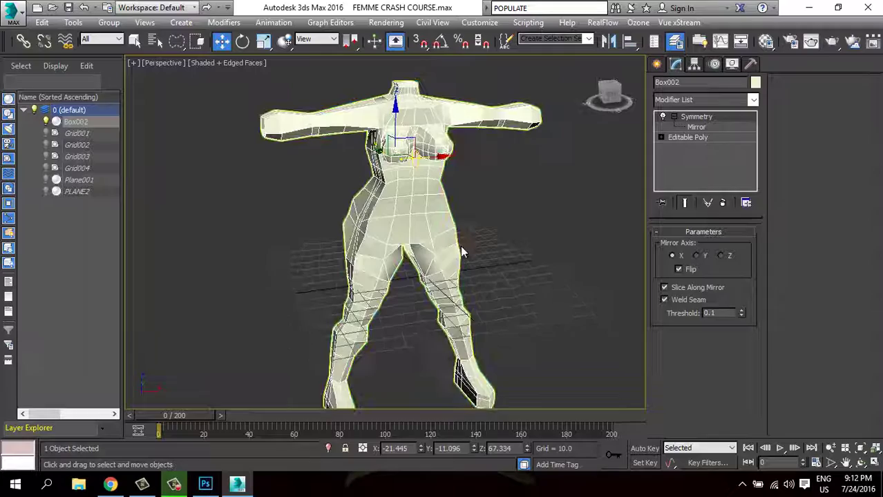
{"action": "left_click", "coordinate": [752, 100]}
{"action": "scroll", "coordinate": [721, 346], "scroll_direction": "down", "scroll_amount": 10}
{"action": "scroll", "coordinate": [720, 391], "scroll_direction": "down", "scroll_amount": 5}
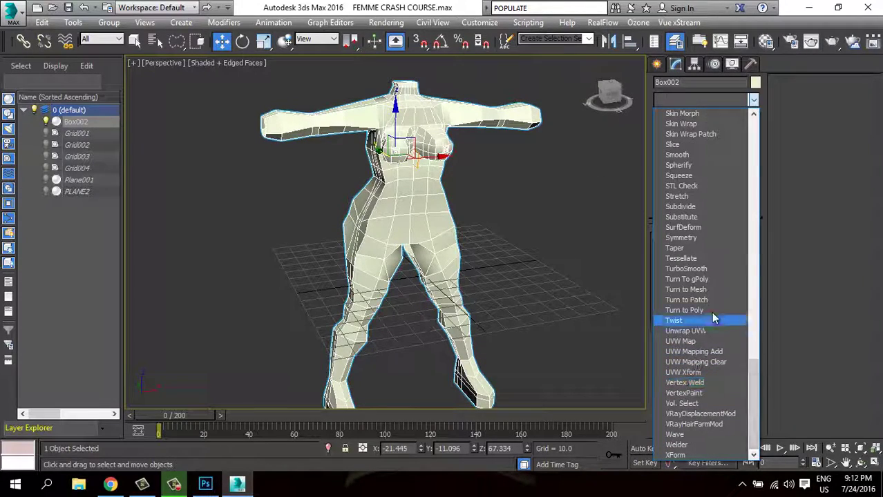
{"action": "left_click", "coordinate": [685, 269]}
{"action": "key", "text": "F4"}
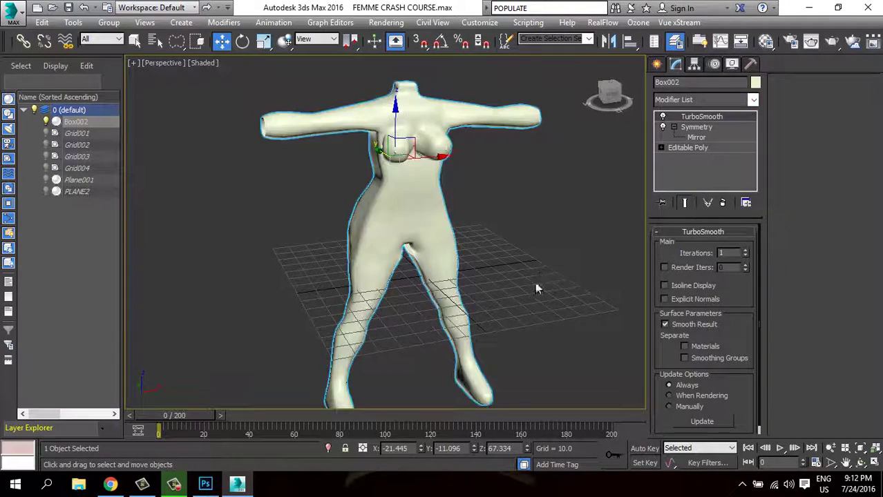
{"action": "mouse_move", "coordinate": [496, 261]}
{"action": "middle_mouse_down", "text": "alt"}
{"action": "mouse_move", "coordinate": [564, 235]}
{"action": "mouse_move", "coordinate": [469, 240]}
{"action": "middle_mouse_up", "text": "alt"}
{"action": "scroll", "coordinate": [469, 241], "scroll_direction": "up", "scroll_amount": 4}
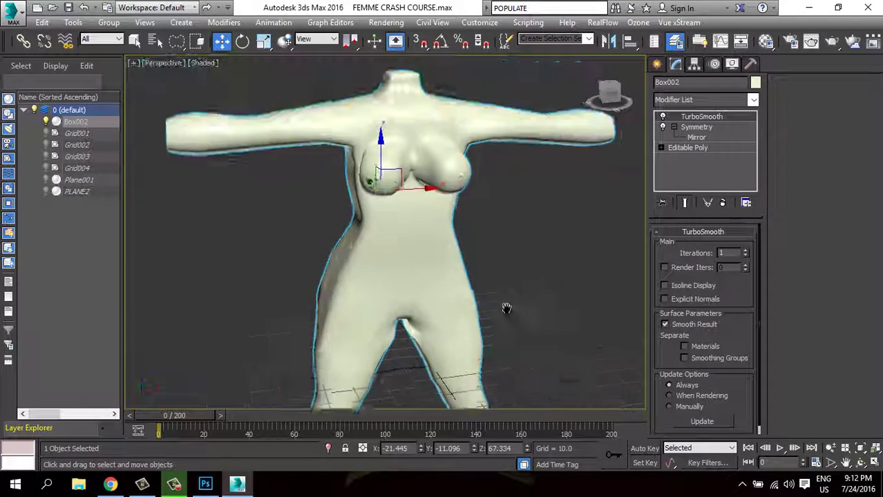
{"action": "mouse_move", "coordinate": [504, 306]}
{"action": "middle_mouse_down", "text": "alt"}
{"action": "mouse_move", "coordinate": [523, 285]}
{"action": "mouse_move", "coordinate": [563, 276]}
{"action": "middle_mouse_up", "text": "alt"}
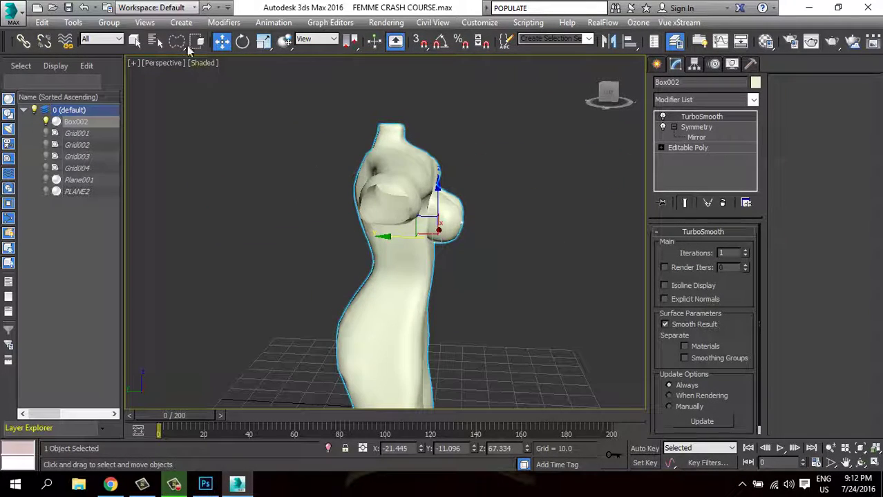
{"action": "middle_click_drag", "start_coordinate": [497, 277], "coordinate": [427, 275], "text": "alt"}
{"action": "scroll", "coordinate": [428, 276], "scroll_direction": "up", "scroll_amount": 2}
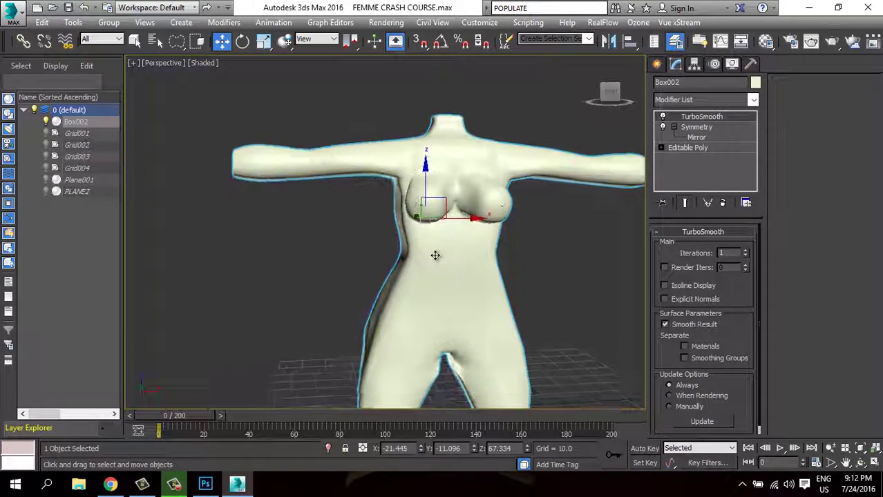
{"action": "scroll", "coordinate": [437, 252], "scroll_direction": "up", "scroll_amount": 2}
{"action": "mouse_move", "coordinate": [487, 260]}
{"action": "middle_mouse_down", "text": "alt"}
{"action": "mouse_move", "coordinate": [473, 236]}
{"action": "mouse_move", "coordinate": [491, 233]}
{"action": "middle_mouse_up", "text": "alt"}
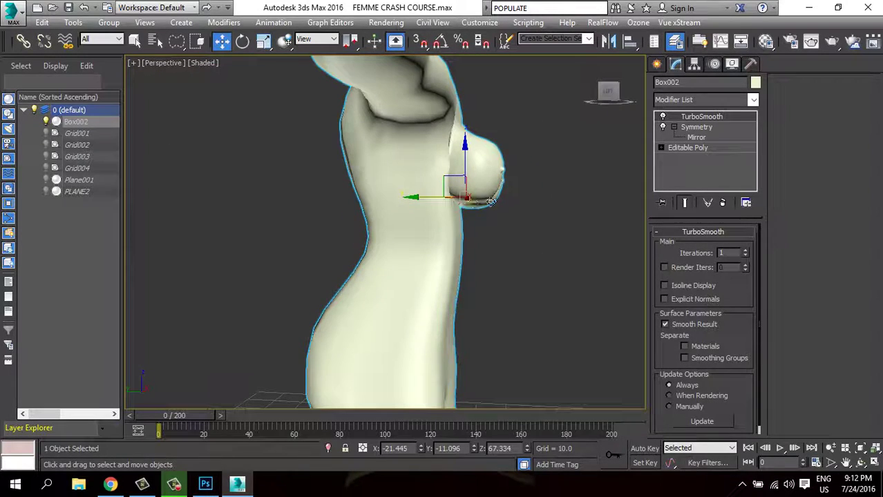
{"action": "middle_click_drag", "start_coordinate": [490, 201], "coordinate": [501, 219], "text": "alt"}
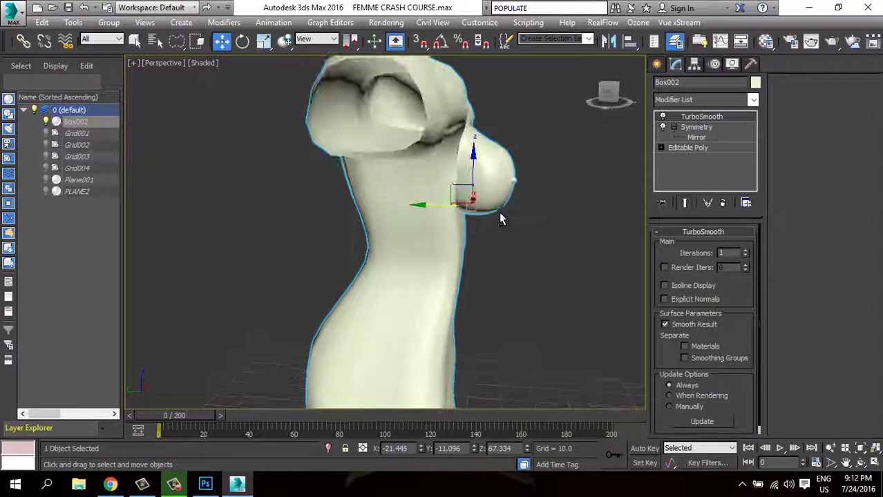
Select the base Editable Poly and view it in Left view with edged faces.
{"action": "left_click", "coordinate": [698, 147]}
{"action": "middle_click_drag", "start_coordinate": [561, 236], "coordinate": [487, 266], "text": "alt"}
{"action": "key", "text": "l"}
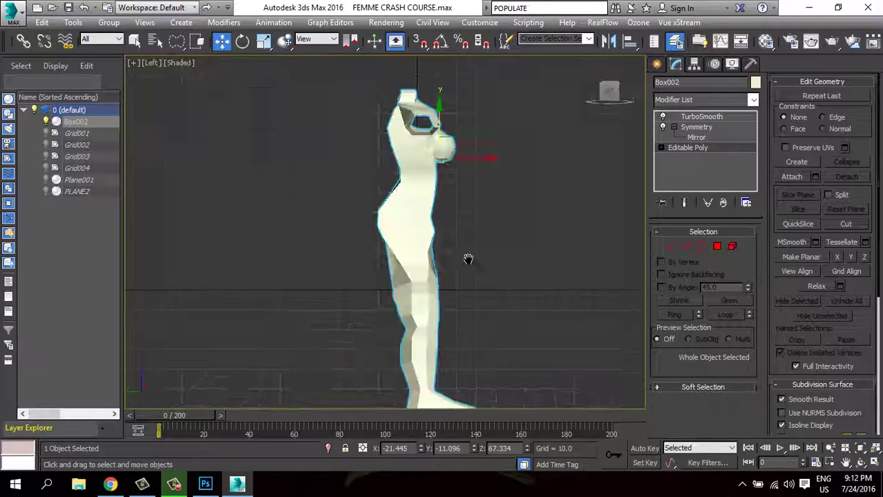
{"action": "scroll", "coordinate": [468, 259], "scroll_direction": "up", "scroll_amount": 5}
{"action": "key", "text": "F4"}
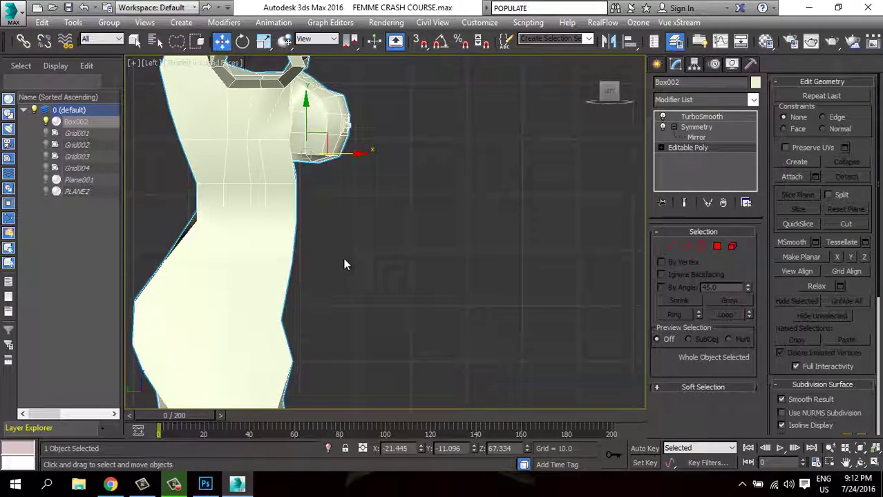
{"action": "scroll", "coordinate": [345, 264], "scroll_direction": "up", "scroll_amount": 2}
{"action": "scroll", "coordinate": [359, 252], "scroll_direction": "up", "scroll_amount": 2}
{"action": "scroll", "coordinate": [358, 252], "scroll_direction": "up", "scroll_amount": 2}
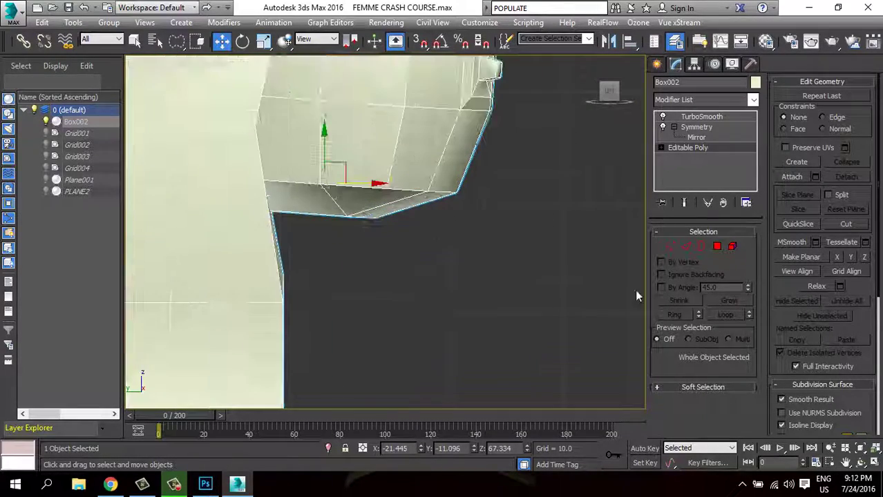
In Vertex mode, move the nine vertices under the chest down and back.
{"action": "left_click", "coordinate": [670, 246]}
{"action": "scroll", "coordinate": [512, 282], "scroll_direction": "down", "scroll_amount": 2}
{"action": "left_click_drag", "start_coordinate": [379, 255], "coordinate": [381, 250]}
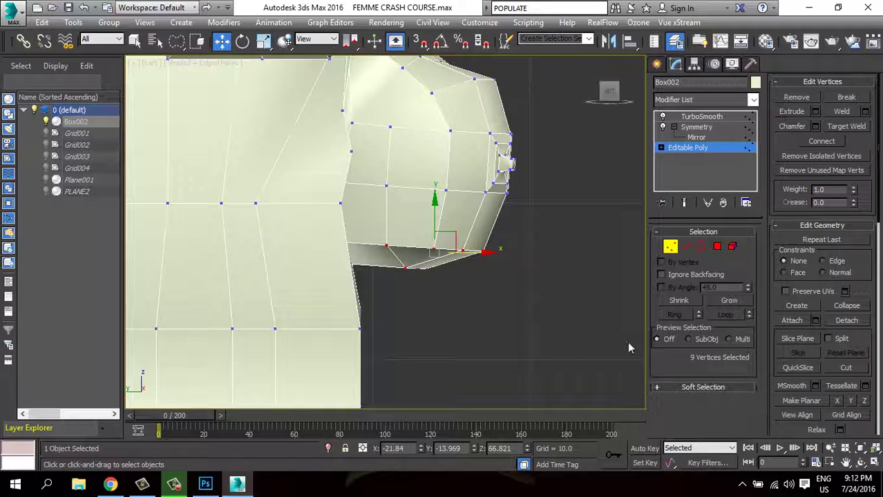
{"action": "left_click_drag", "start_coordinate": [450, 232], "coordinate": [431, 245]}
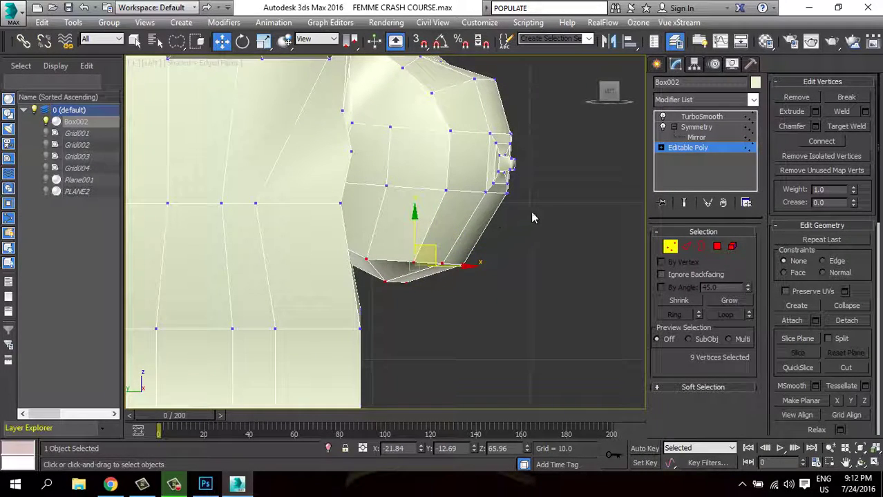
Reshape the upper chest by moving the tip vertices and lowering one upper vertex.
{"action": "left_click_drag", "start_coordinate": [480, 153], "coordinate": [503, 148]}
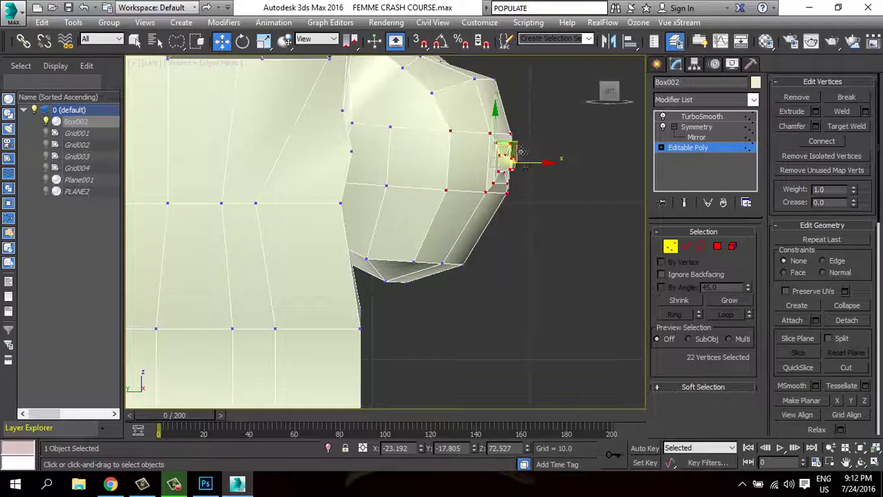
{"action": "middle_click_drag", "start_coordinate": [514, 164], "coordinate": [507, 141], "text": "alt"}
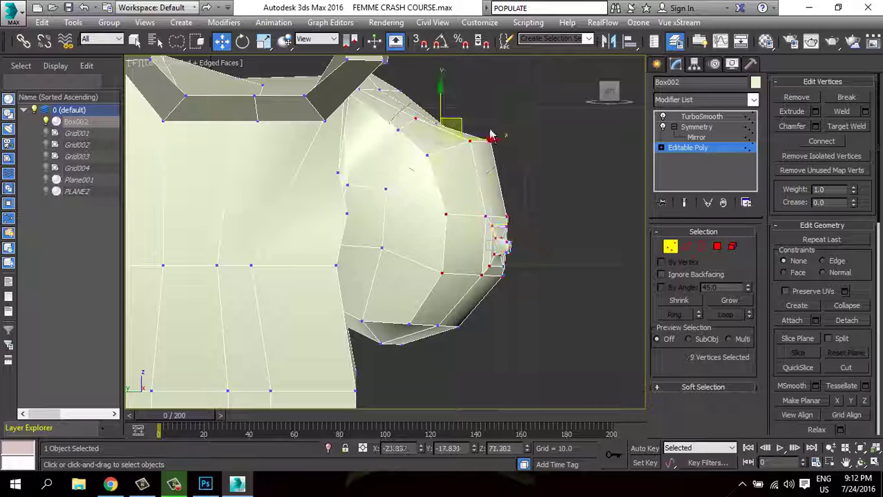
{"action": "left_click_drag", "start_coordinate": [448, 130], "coordinate": [441, 138]}
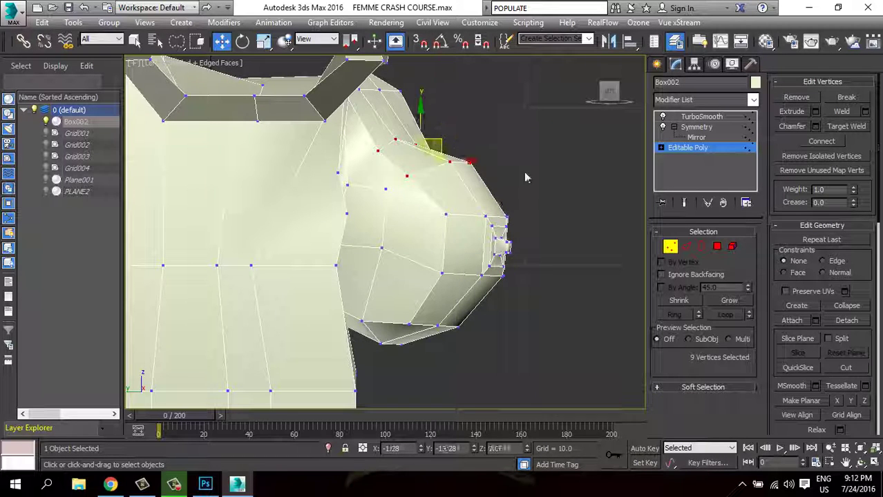
{"action": "left_click", "coordinate": [449, 161]}
{"action": "left_click_drag", "start_coordinate": [478, 153], "coordinate": [475, 164]}
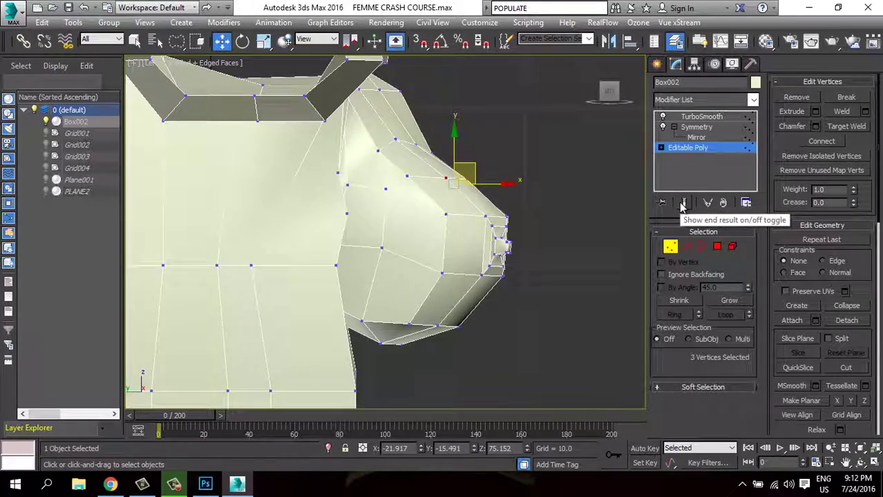
Preview the smoothed result while editing and select a vertex on the chest front.
{"action": "left_click", "coordinate": [682, 204]}
{"action": "scroll", "coordinate": [521, 250], "scroll_direction": "down", "scroll_amount": 2}
{"action": "scroll", "coordinate": [511, 266], "scroll_direction": "up", "scroll_amount": 2}
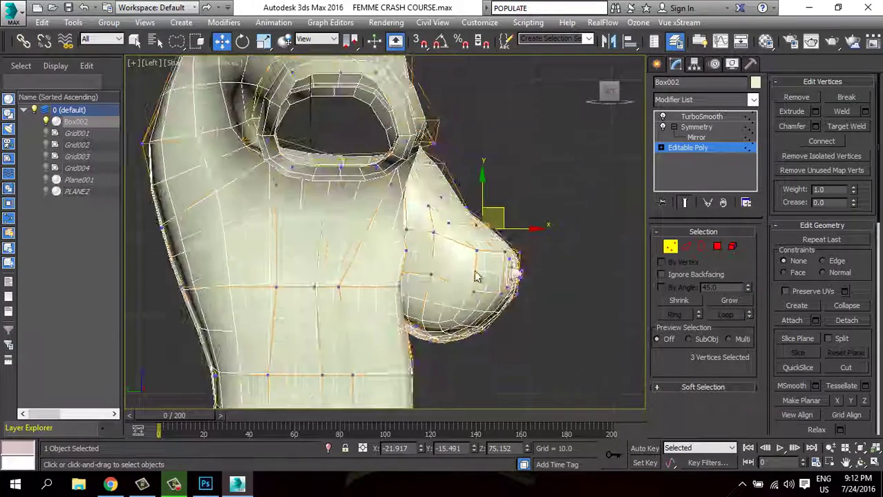
{"action": "scroll", "coordinate": [446, 197], "scroll_direction": "up", "scroll_amount": 2}
{"action": "scroll", "coordinate": [453, 174], "scroll_direction": "down", "scroll_amount": 1}
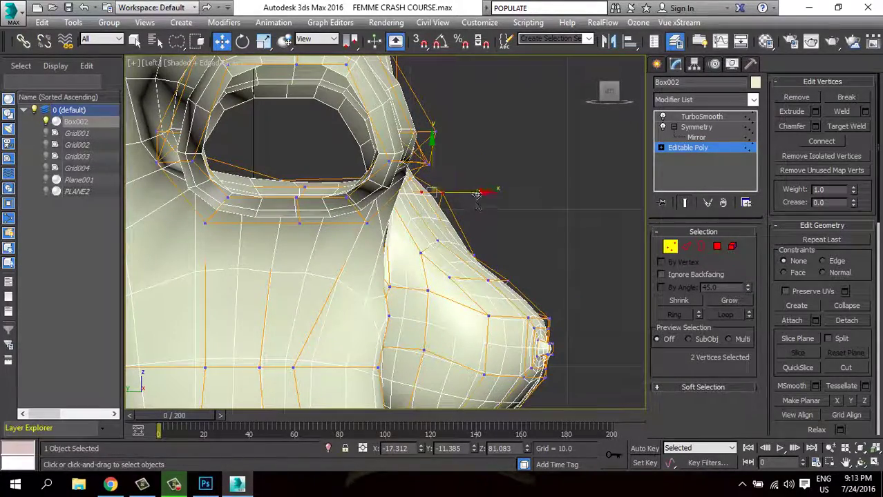
{"action": "left_click", "coordinate": [436, 193]}
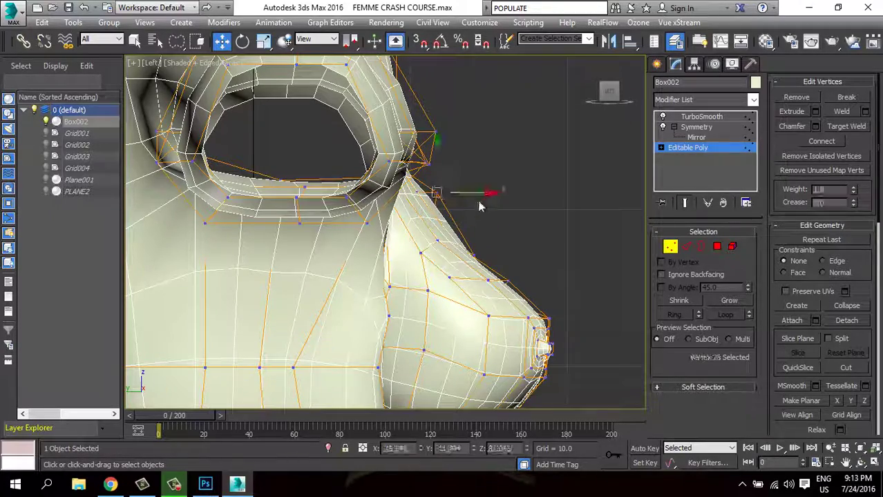
{"action": "scroll", "coordinate": [486, 274], "scroll_direction": "down", "scroll_amount": 2}
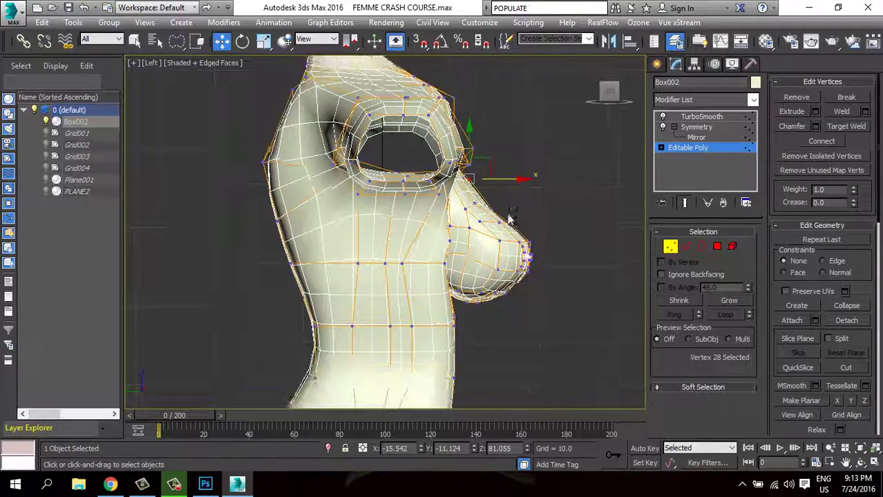
{"action": "scroll", "coordinate": [513, 221], "scroll_direction": "down", "scroll_amount": 2}
{"action": "scroll", "coordinate": [525, 194], "scroll_direction": "up", "scroll_amount": 2}
{"action": "scroll", "coordinate": [480, 226], "scroll_direction": "up", "scroll_amount": 1}
{"action": "scroll", "coordinate": [484, 221], "scroll_direction": "up", "scroll_amount": 1}
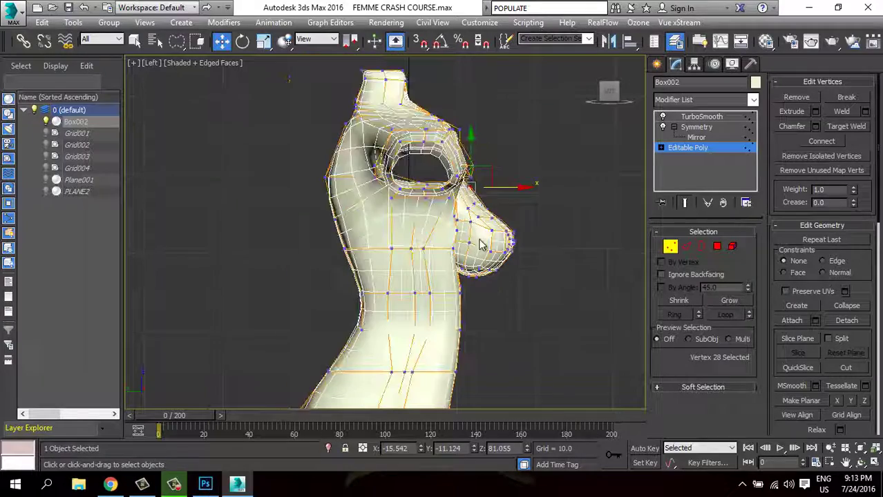
{"action": "scroll", "coordinate": [553, 181], "scroll_direction": "up", "scroll_amount": 1}
Lasso-select the front breast vertices for reshaping in the Left viewport.
{"action": "left_click_drag", "start_coordinate": [515, 154], "coordinate": [449, 190]}
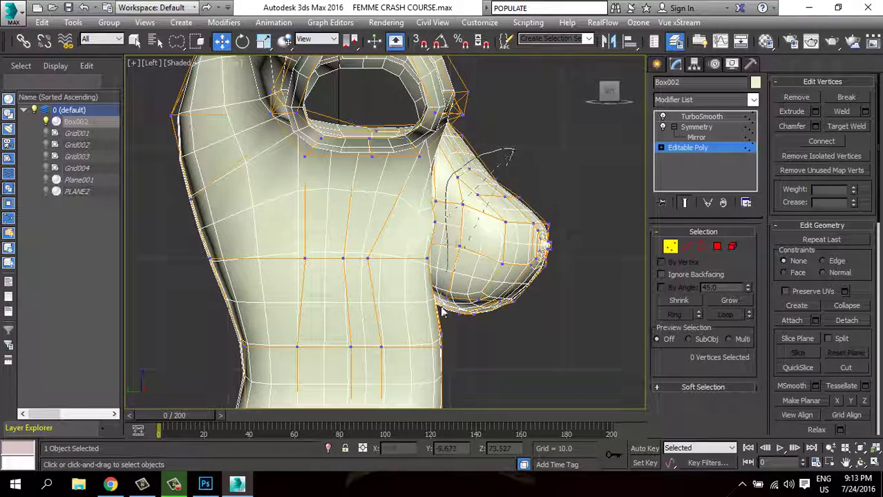
{"action": "left_click_drag", "start_coordinate": [526, 204], "coordinate": [549, 247]}
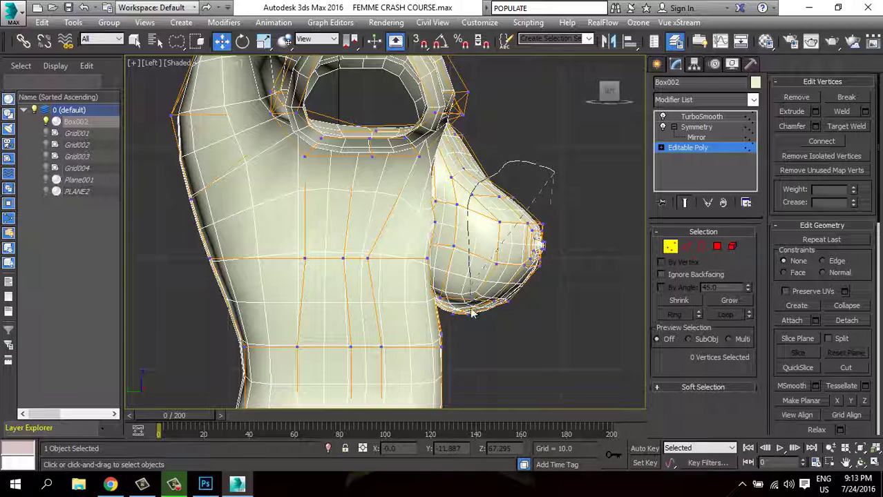
{"action": "left_click_drag", "start_coordinate": [541, 178], "coordinate": [565, 248]}
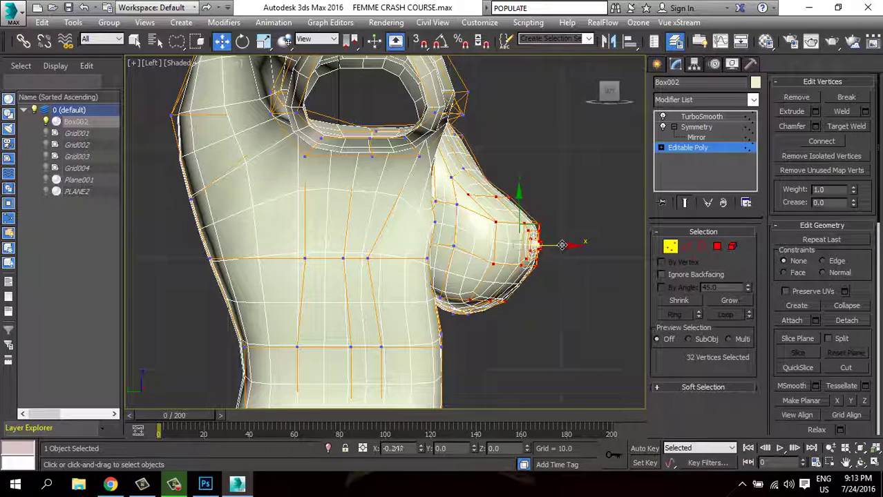
{"action": "scroll", "coordinate": [560, 280], "scroll_direction": "down", "scroll_amount": 4}
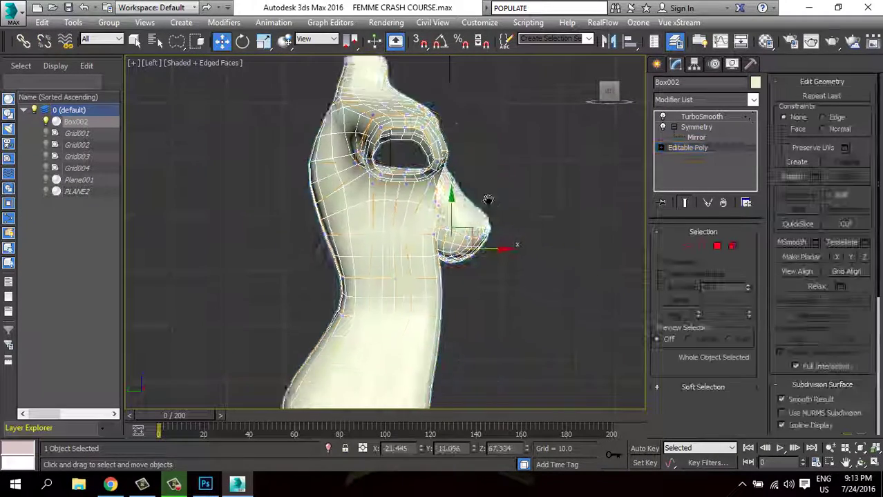
{"action": "scroll", "coordinate": [516, 225], "scroll_direction": "down", "scroll_amount": 3}
Pull Box002's hip vertex up and outward on the unsmoothed cage, then restore smoothing.
{"action": "left_click", "coordinate": [69, 7]}
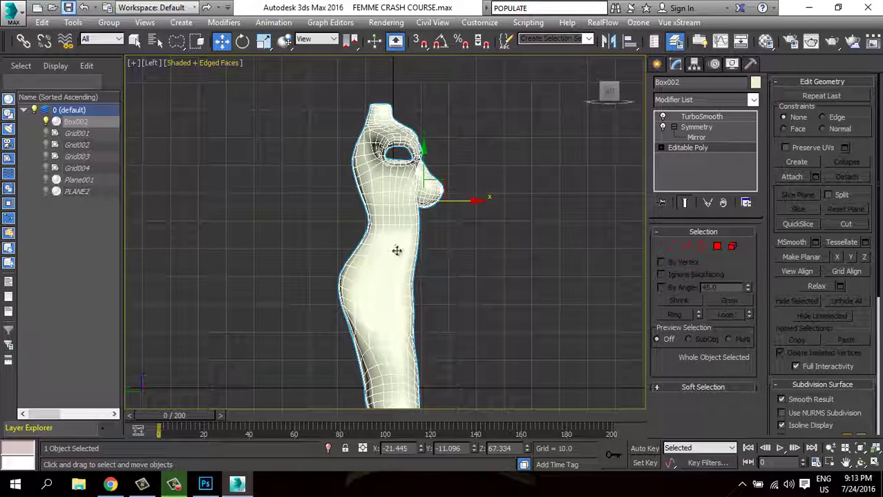
{"action": "scroll", "coordinate": [339, 134], "scroll_direction": "up", "scroll_amount": 3}
{"action": "scroll", "coordinate": [347, 207], "scroll_direction": "down", "scroll_amount": 2}
{"action": "scroll", "coordinate": [328, 210], "scroll_direction": "up", "scroll_amount": 3}
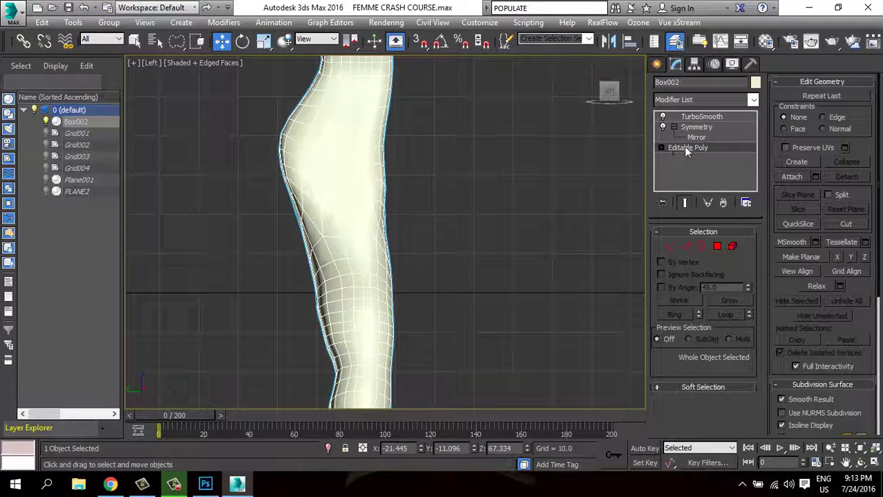
{"action": "left_click", "coordinate": [670, 247]}
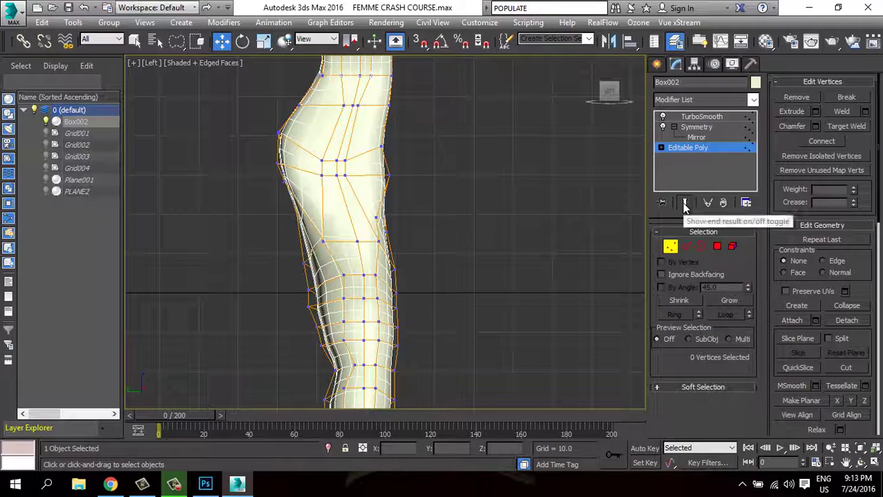
{"action": "left_click", "coordinate": [684, 203]}
{"action": "scroll", "coordinate": [398, 206], "scroll_direction": "up", "scroll_amount": 3}
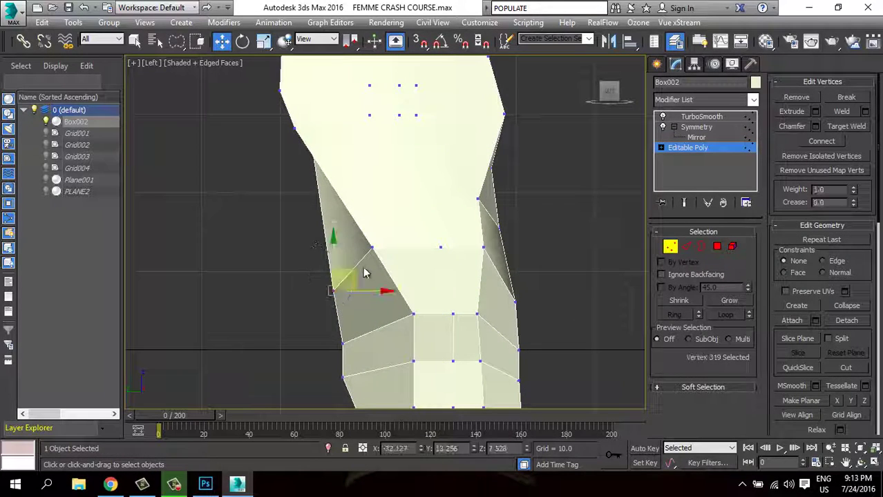
{"action": "left_click_drag", "start_coordinate": [354, 268], "coordinate": [381, 211]}
{"action": "left_click", "coordinate": [312, 247]}
{"action": "left_click", "coordinate": [685, 202]}
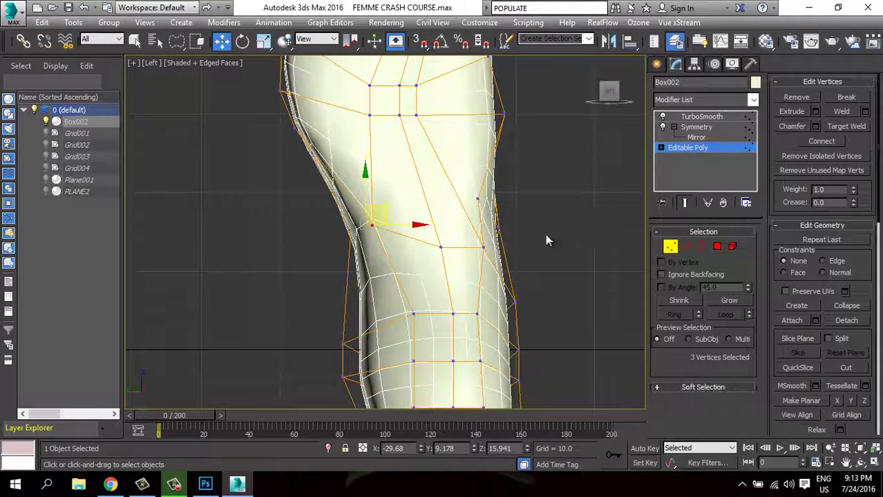
Raise the three sole vertices to arch the foot.
{"action": "scroll", "coordinate": [452, 261], "scroll_direction": "down", "scroll_amount": 2}
{"action": "scroll", "coordinate": [452, 261], "scroll_direction": "down", "scroll_amount": 3}
{"action": "scroll", "coordinate": [421, 260], "scroll_direction": "up", "scroll_amount": 3}
{"action": "scroll", "coordinate": [417, 259], "scroll_direction": "up", "scroll_amount": 2}
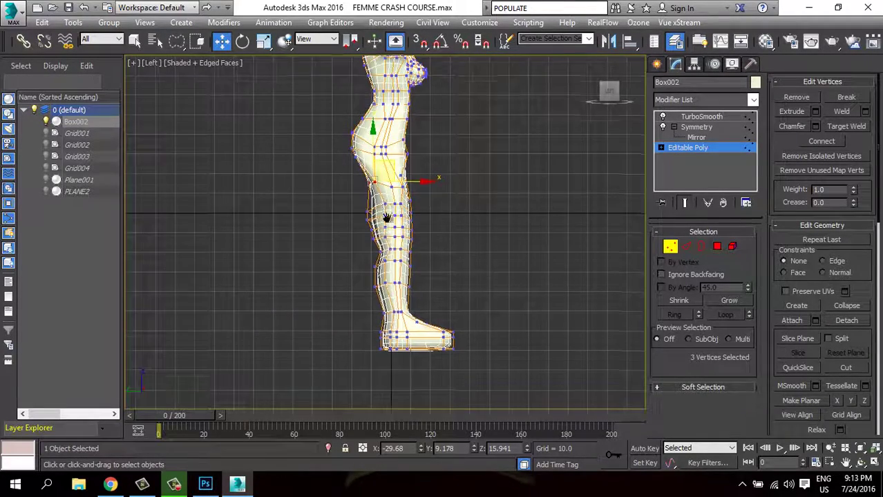
{"action": "scroll", "coordinate": [417, 260], "scroll_direction": "up", "scroll_amount": 2}
{"action": "scroll", "coordinate": [435, 283], "scroll_direction": "up", "scroll_amount": 3}
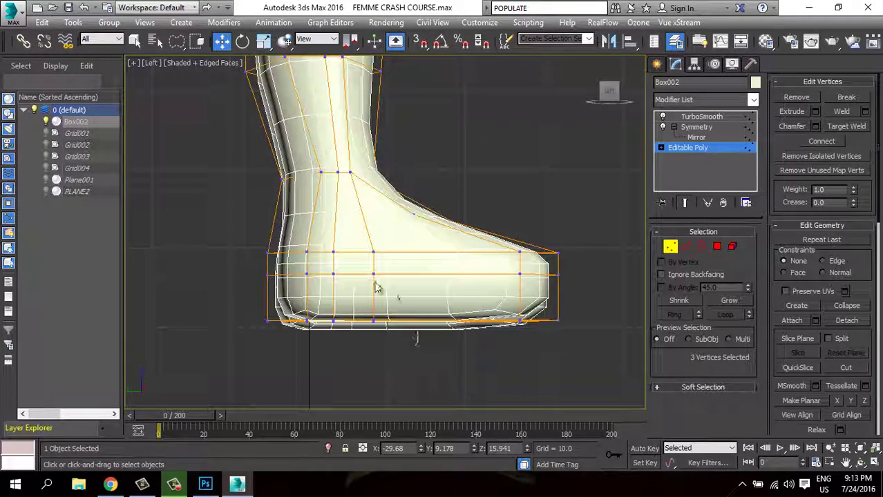
{"action": "left_click_drag", "start_coordinate": [372, 302], "coordinate": [402, 356]}
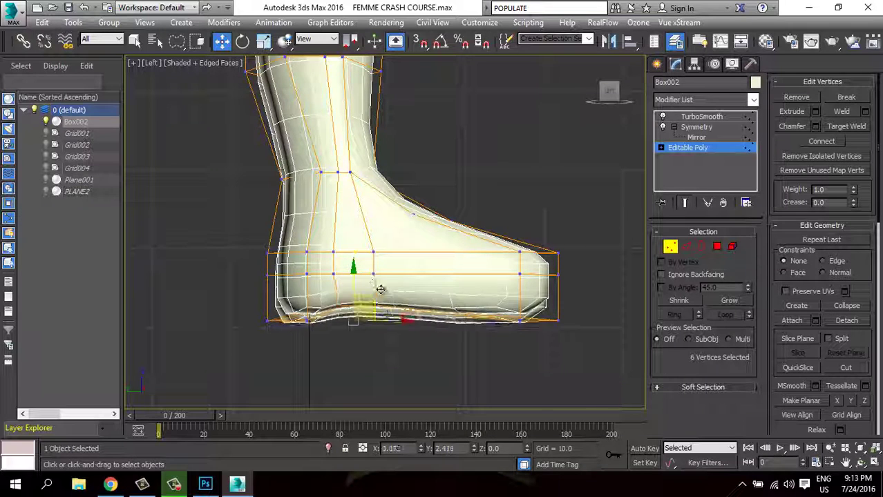
{"action": "mouse_move", "coordinate": [415, 321]}
{"action": "left_mouse_down"}
{"action": "mouse_move", "coordinate": [387, 295]}
{"action": "mouse_move", "coordinate": [404, 282]}
{"action": "left_mouse_up"}
{"action": "middle_click_drag", "start_coordinate": [487, 350], "coordinate": [486, 356]}
{"action": "scroll", "coordinate": [477, 338], "scroll_direction": "down", "scroll_amount": 3}
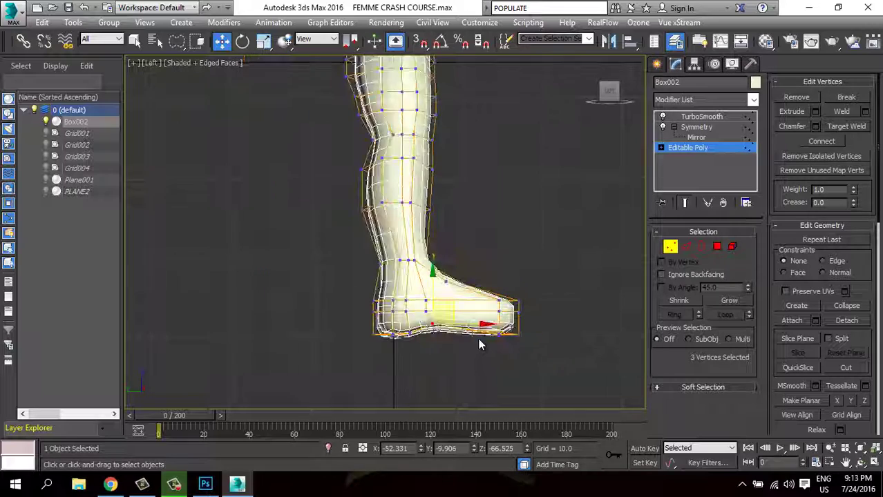
{"action": "scroll", "coordinate": [477, 337], "scroll_direction": "up", "scroll_amount": 3}
Lower the toe vertices and stretch the foot slightly along its length.
{"action": "mouse_move", "coordinate": [546, 276]}
{"action": "left_mouse_down"}
{"action": "mouse_move", "coordinate": [535, 254]}
{"action": "mouse_move", "coordinate": [520, 266]}
{"action": "mouse_move", "coordinate": [561, 283]}
{"action": "mouse_move", "coordinate": [548, 277]}
{"action": "left_mouse_up"}
{"action": "left_click", "coordinate": [541, 258]}
{"action": "left_click_drag", "start_coordinate": [435, 203], "coordinate": [367, 250]}
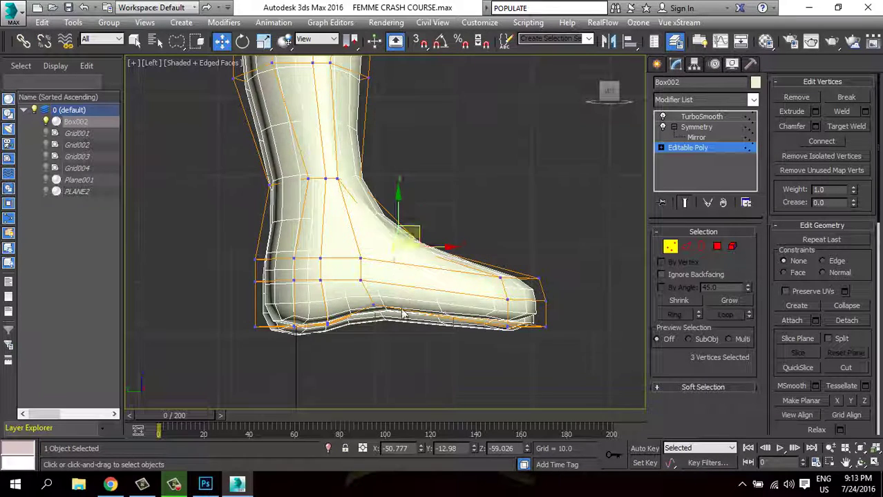
{"action": "scroll", "coordinate": [395, 322], "scroll_direction": "down", "scroll_amount": 3}
{"action": "scroll", "coordinate": [395, 324], "scroll_direction": "down", "scroll_amount": 3}
{"action": "scroll", "coordinate": [395, 340], "scroll_direction": "up", "scroll_amount": 8}
{"action": "left_click", "coordinate": [388, 290]}
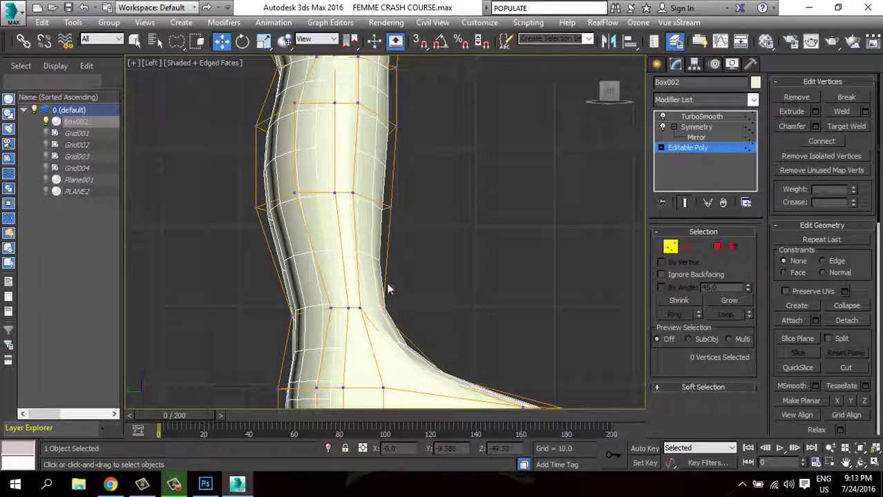
Shift the two ankle vertices slightly.
{"action": "left_click_drag", "start_coordinate": [402, 314], "coordinate": [397, 315]}
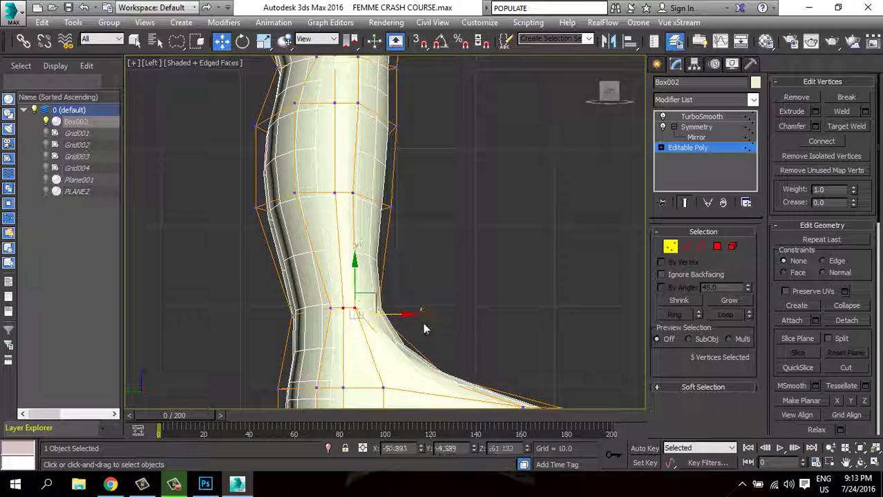
{"action": "left_click", "coordinate": [406, 303]}
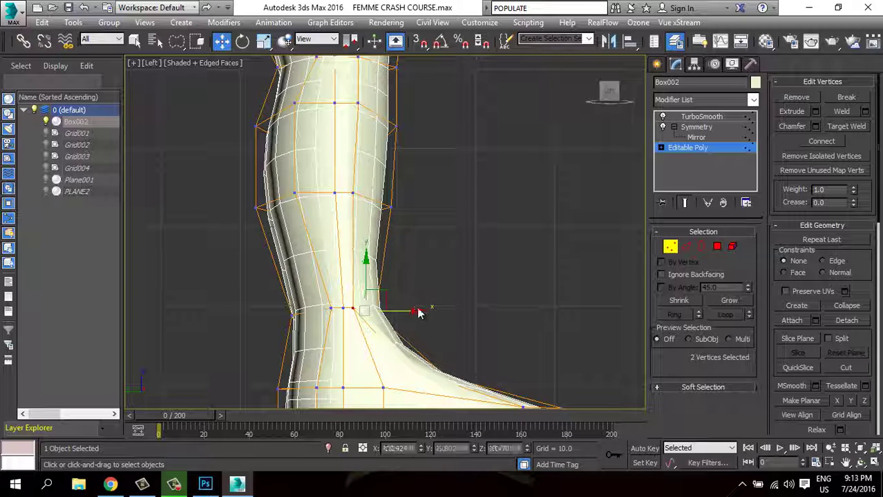
{"action": "scroll", "coordinate": [424, 304], "scroll_direction": "down", "scroll_amount": 3}
{"action": "scroll", "coordinate": [445, 277], "scroll_direction": "down", "scroll_amount": 3}
{"action": "scroll", "coordinate": [450, 290], "scroll_direction": "up", "scroll_amount": 3}
{"action": "scroll", "coordinate": [439, 293], "scroll_direction": "up", "scroll_amount": 2}
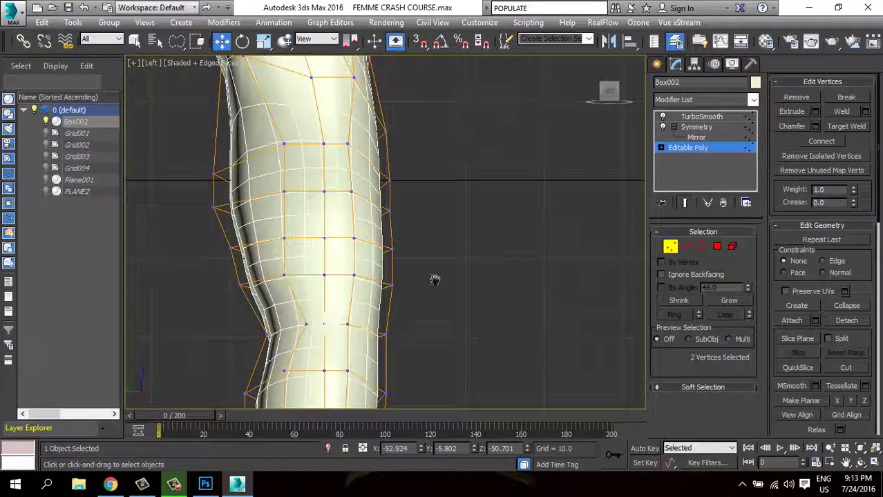
{"action": "scroll", "coordinate": [437, 278], "scroll_direction": "down", "scroll_amount": 1}
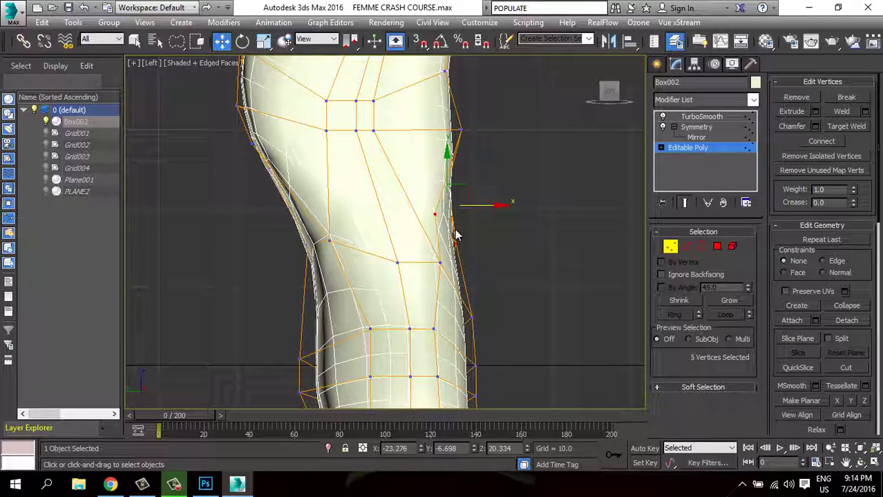
Nudge the knee vertices, then return to whole-object level.
{"action": "left_click_drag", "start_coordinate": [479, 207], "coordinate": [491, 206]}
{"action": "scroll", "coordinate": [497, 243], "scroll_direction": "down", "scroll_amount": 2}
{"action": "scroll", "coordinate": [497, 244], "scroll_direction": "down", "scroll_amount": 2}
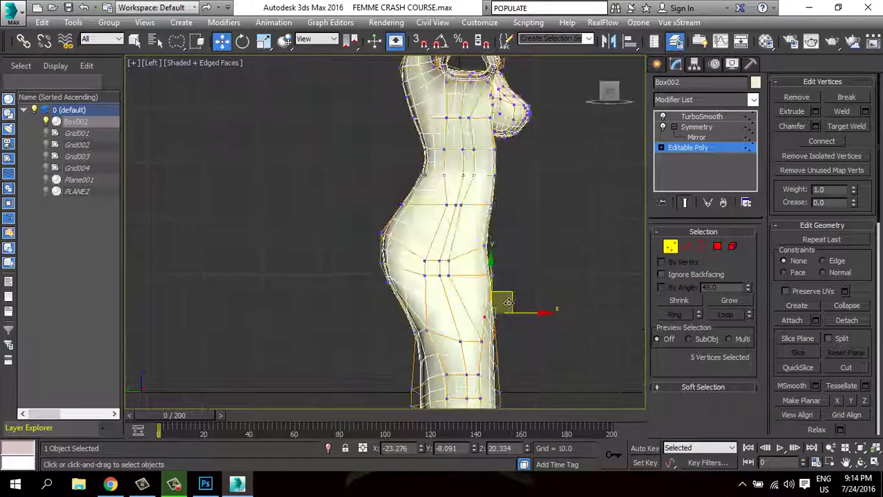
{"action": "scroll", "coordinate": [474, 263], "scroll_direction": "down", "scroll_amount": 2}
{"action": "scroll", "coordinate": [474, 262], "scroll_direction": "up", "scroll_amount": 2}
{"action": "scroll", "coordinate": [449, 266], "scroll_direction": "down", "scroll_amount": 3}
{"action": "key", "text": "1"}
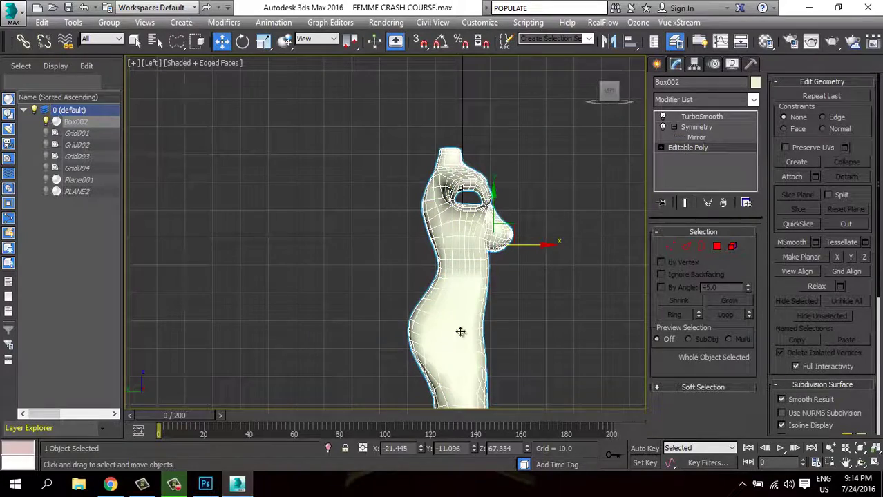
Orbit to the front of the figure and edit the unsmoothed Editable Poly vertices.
{"action": "mouse_move", "coordinate": [460, 331]}
{"action": "middle_mouse_down", "text": "alt"}
{"action": "mouse_move", "coordinate": [374, 282]}
{"action": "mouse_move", "coordinate": [454, 299]}
{"action": "middle_mouse_up", "text": "alt"}
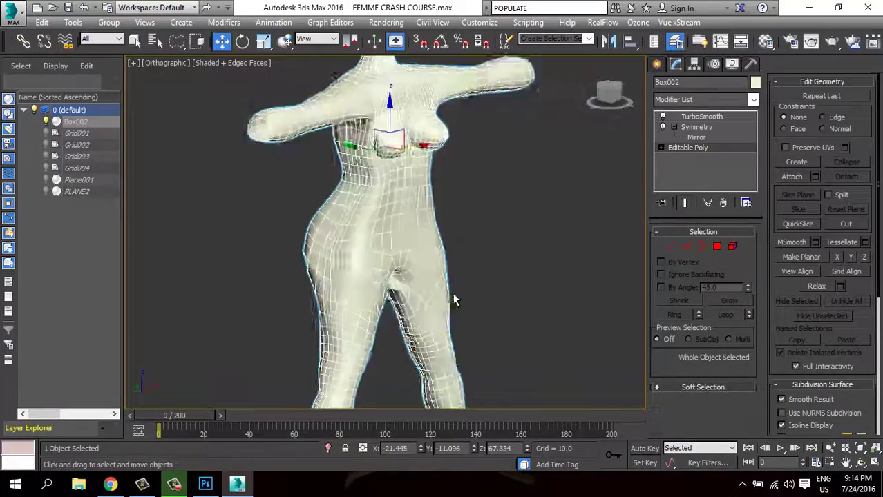
{"action": "middle_click_drag", "start_coordinate": [453, 300], "coordinate": [370, 267], "text": "alt"}
{"action": "scroll", "coordinate": [370, 266], "scroll_direction": "up", "scroll_amount": 3}
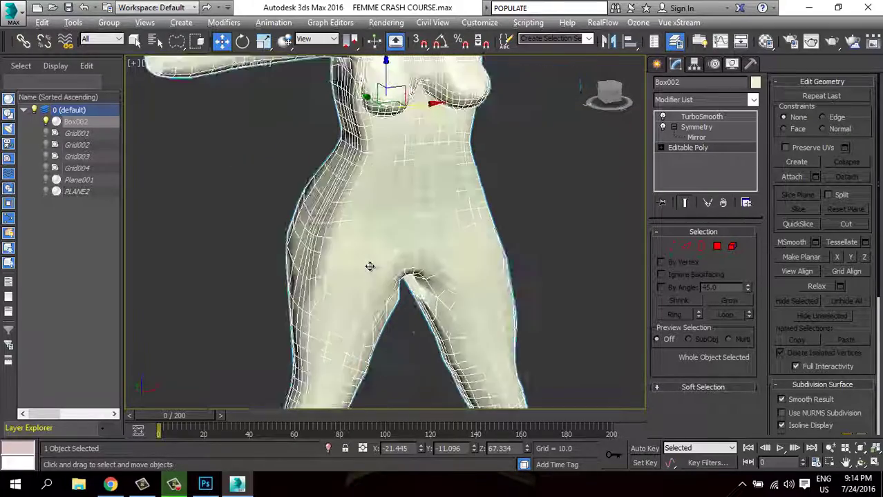
{"action": "left_click", "coordinate": [669, 246]}
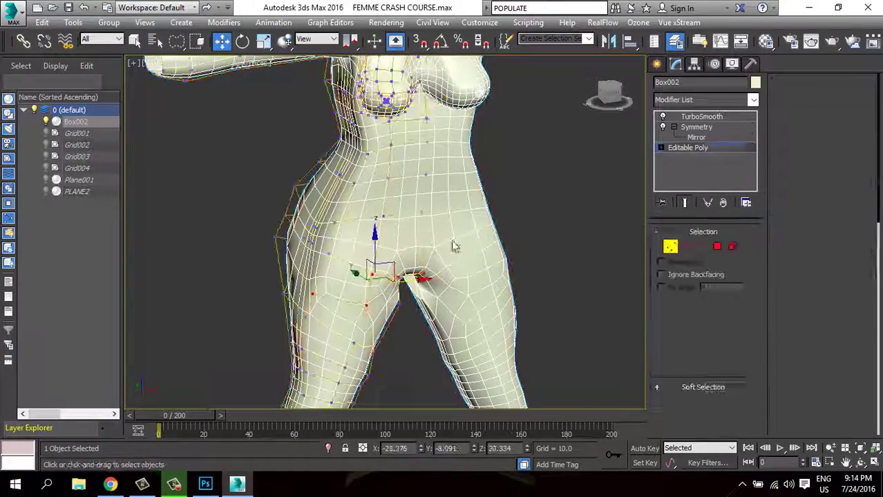
{"action": "left_click", "coordinate": [684, 202]}
Push a vertex on the torso's side edge outward to reshape the waist.
{"action": "mouse_move", "coordinate": [434, 230]}
{"action": "middle_mouse_down", "text": "alt"}
{"action": "mouse_move", "coordinate": [471, 234]}
{"action": "mouse_move", "coordinate": [444, 236]}
{"action": "mouse_move", "coordinate": [449, 247]}
{"action": "middle_mouse_up", "text": "alt"}
{"action": "left_click", "coordinate": [437, 220]}
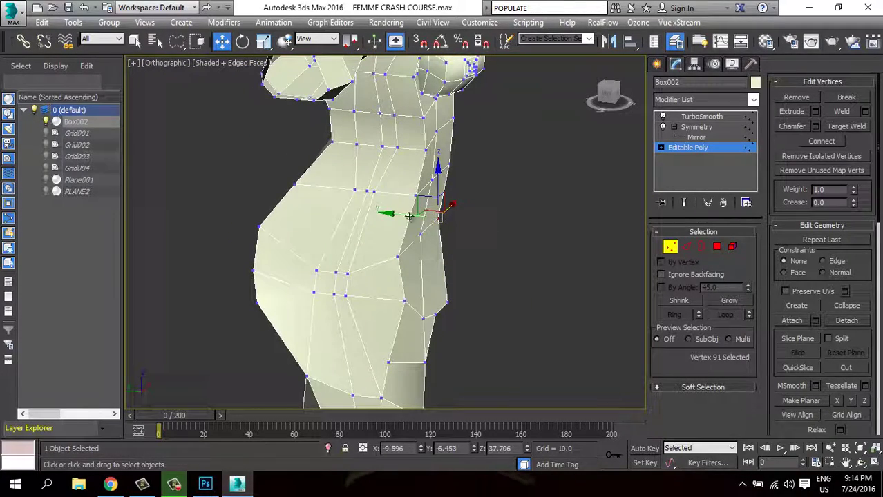
{"action": "left_click_drag", "start_coordinate": [419, 220], "coordinate": [472, 188]}
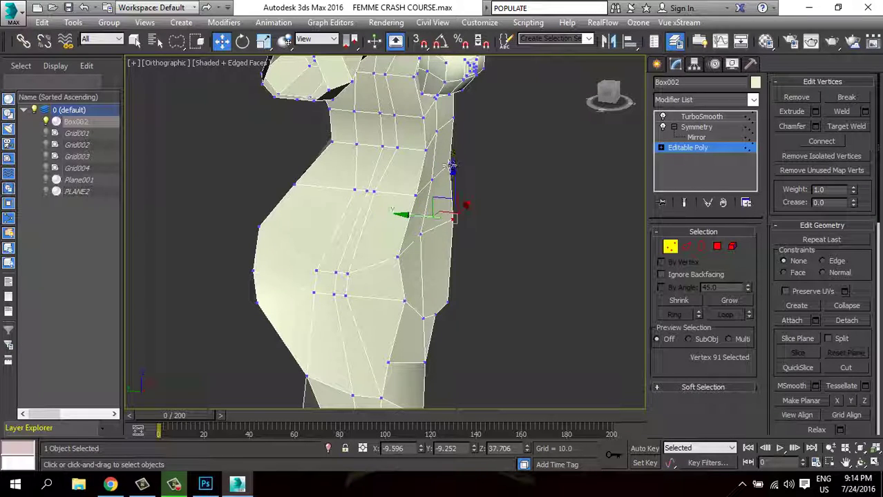
{"action": "mouse_move", "coordinate": [431, 162]}
{"action": "middle_mouse_down", "text": "alt"}
{"action": "mouse_move", "coordinate": [469, 195]}
{"action": "mouse_move", "coordinate": [449, 159]}
{"action": "mouse_move", "coordinate": [414, 237]}
{"action": "mouse_move", "coordinate": [370, 212]}
{"action": "mouse_move", "coordinate": [390, 241]}
{"action": "mouse_move", "coordinate": [373, 239]}
{"action": "middle_mouse_up", "text": "alt"}
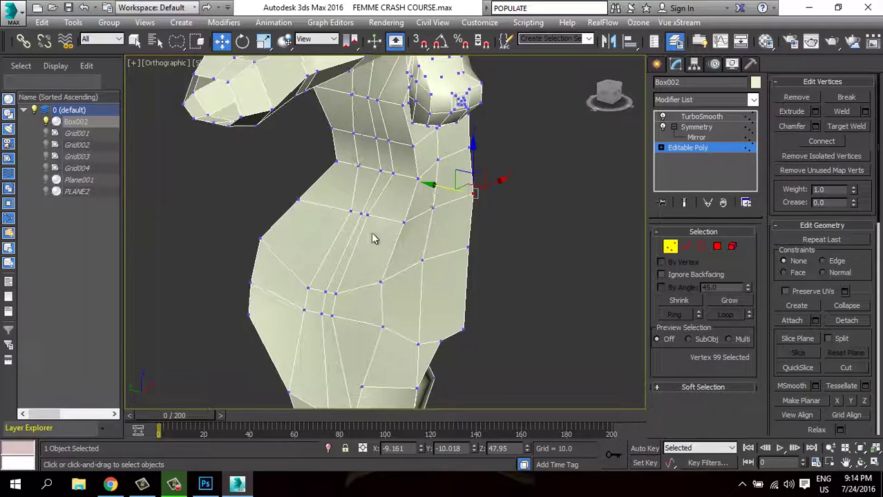
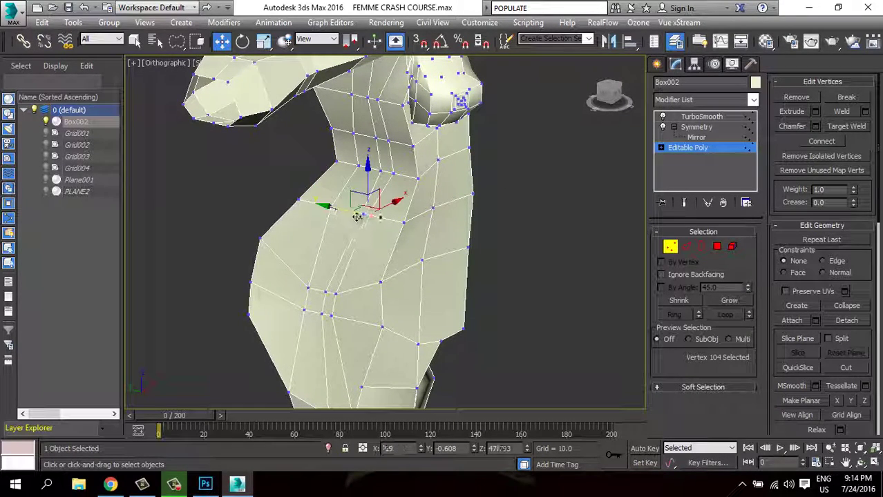
Pull and nudge the waist vertices on the torso's side to start reshaping the contour.
{"action": "left_click_drag", "start_coordinate": [358, 225], "coordinate": [362, 214]}
{"action": "middle_click_drag", "start_coordinate": [369, 243], "coordinate": [311, 242], "text": "alt"}
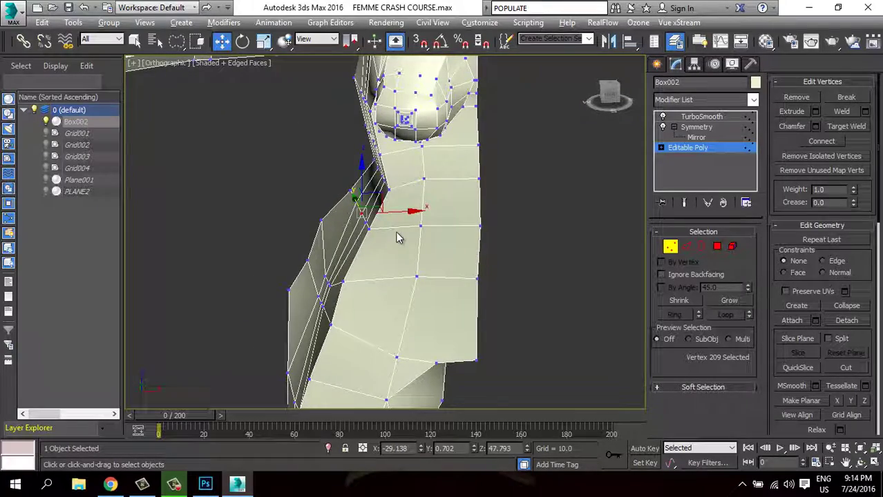
{"action": "middle_click_drag", "start_coordinate": [397, 237], "coordinate": [330, 233], "text": "alt"}
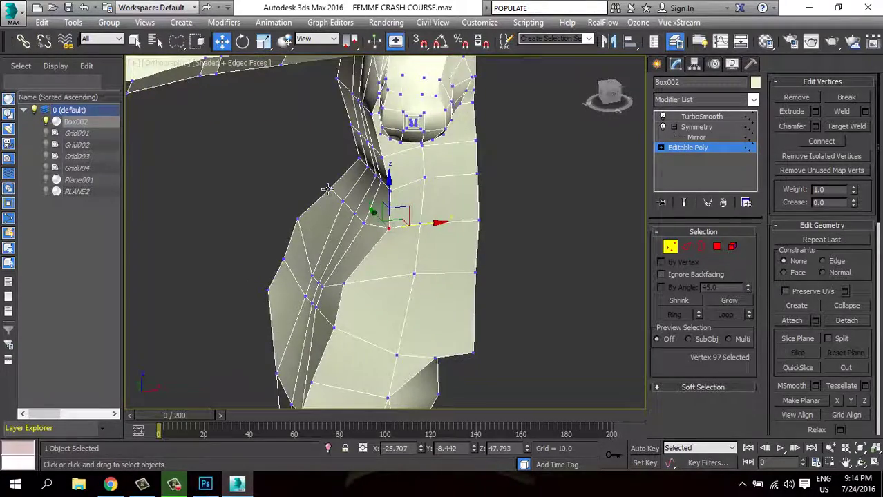
{"action": "left_click", "coordinate": [328, 187], "text": "ctrl"}
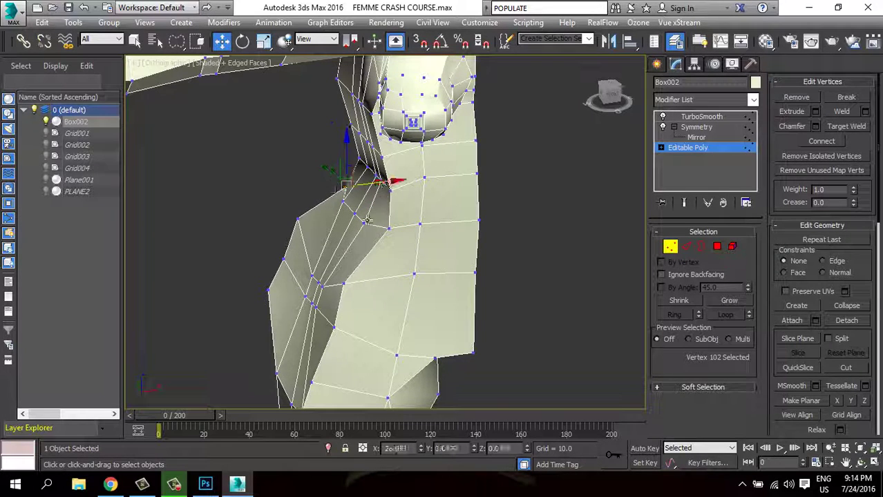
{"action": "middle_click_drag", "start_coordinate": [382, 185], "coordinate": [338, 219], "text": "alt"}
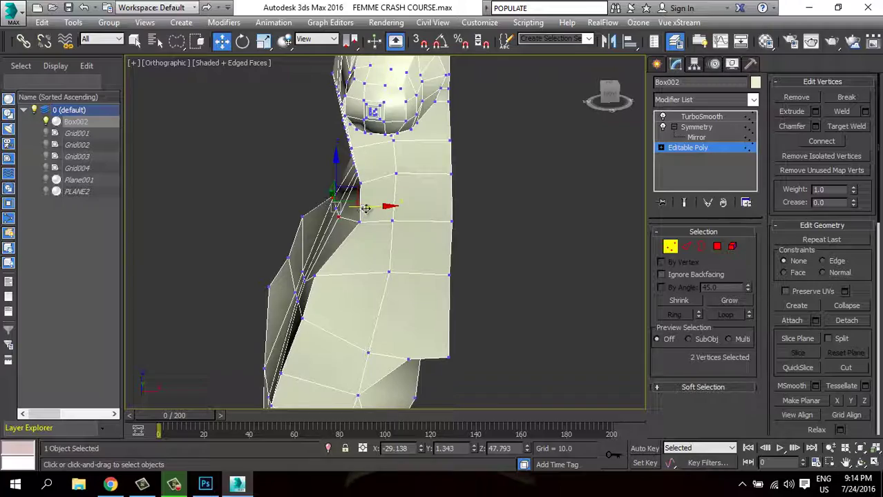
{"action": "left_click_drag", "start_coordinate": [365, 207], "coordinate": [377, 207]}
{"action": "mouse_move", "coordinate": [376, 208]}
{"action": "middle_mouse_down", "text": "alt"}
{"action": "mouse_move", "coordinate": [428, 245]}
{"action": "mouse_move", "coordinate": [375, 227]}
{"action": "middle_mouse_up", "text": "alt"}
With Show End Result on, push the waist vertex outward, then further inward, refining the curve.
{"action": "left_click", "coordinate": [688, 202]}
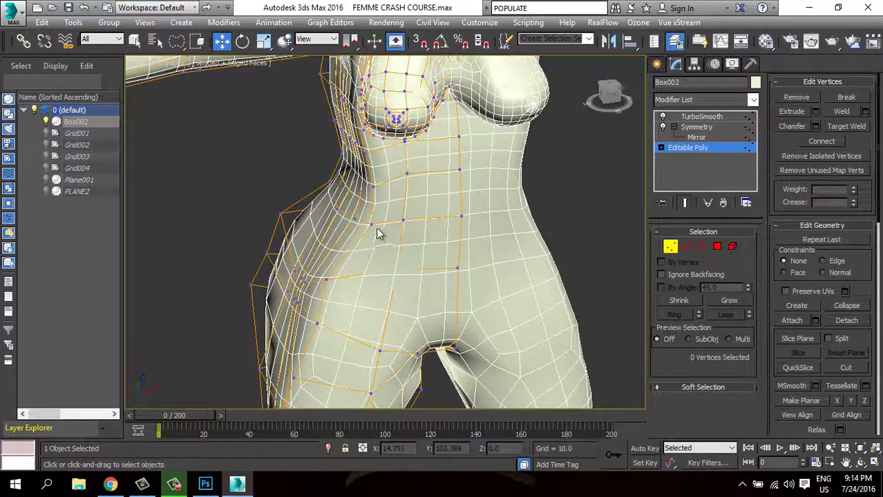
{"action": "left_click_drag", "start_coordinate": [393, 225], "coordinate": [412, 219]}
{"action": "middle_click_drag", "start_coordinate": [415, 220], "coordinate": [384, 238], "text": "alt"}
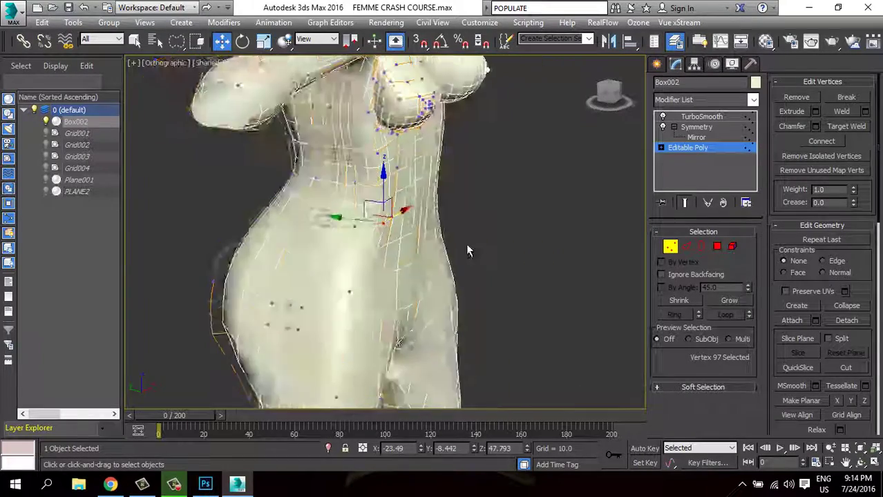
{"action": "left_click_drag", "start_coordinate": [355, 221], "coordinate": [352, 235]}
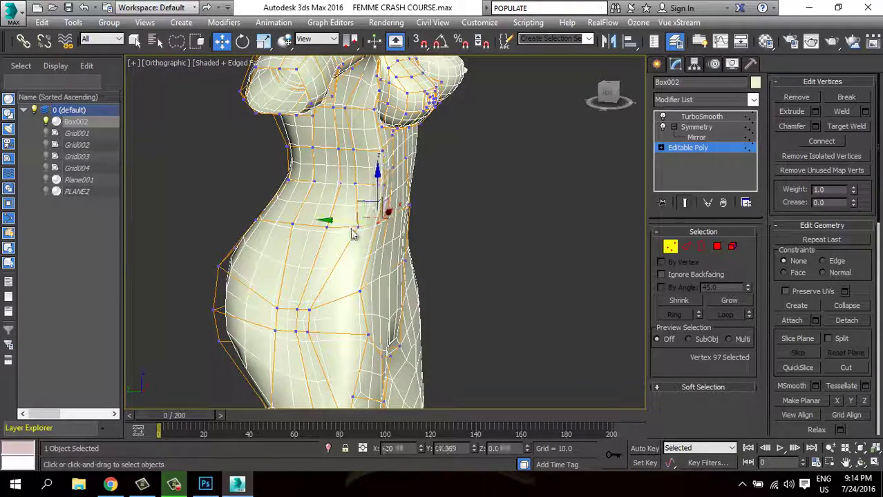
{"action": "middle_click_drag", "start_coordinate": [358, 263], "coordinate": [362, 240], "text": "alt"}
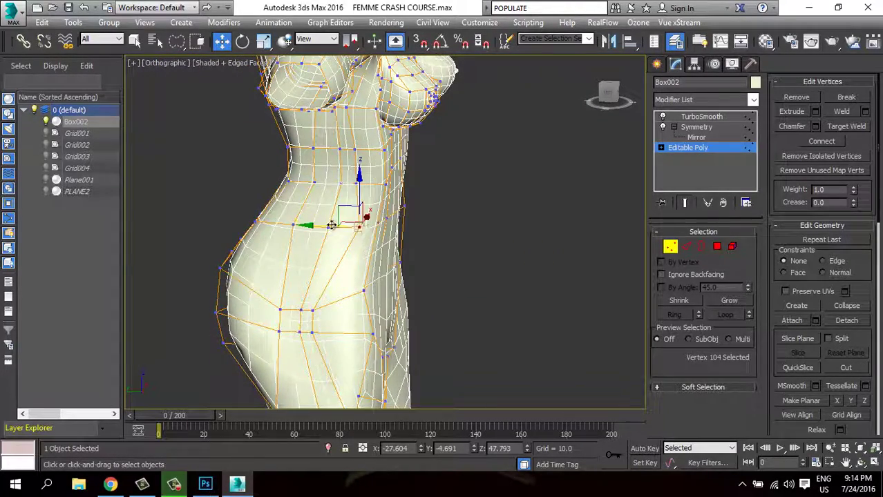
{"action": "left_click_drag", "start_coordinate": [320, 224], "coordinate": [307, 224]}
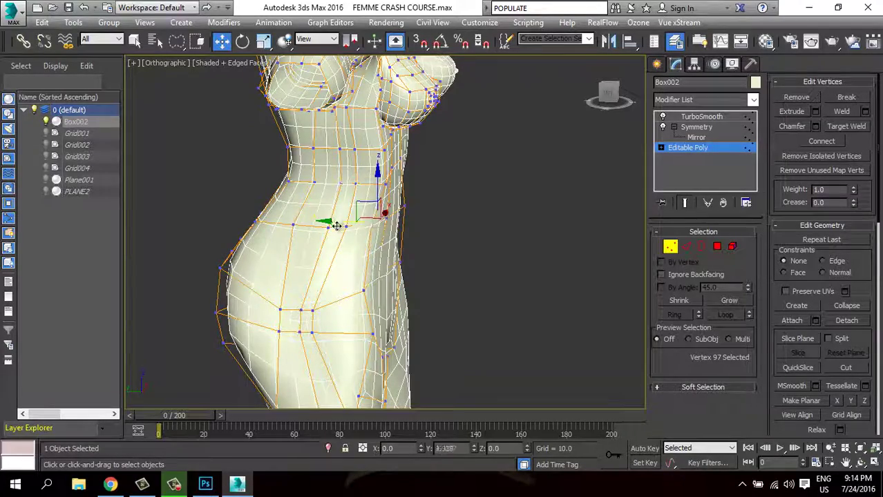
{"action": "mouse_move", "coordinate": [336, 225]}
{"action": "middle_mouse_down", "text": "alt"}
{"action": "mouse_move", "coordinate": [301, 258]}
{"action": "mouse_move", "coordinate": [256, 258]}
{"action": "mouse_move", "coordinate": [447, 258]}
{"action": "mouse_move", "coordinate": [458, 240]}
{"action": "mouse_move", "coordinate": [404, 292]}
{"action": "mouse_move", "coordinate": [423, 283]}
{"action": "mouse_move", "coordinate": [435, 295]}
{"action": "mouse_move", "coordinate": [399, 275]}
{"action": "middle_mouse_up", "text": "alt"}
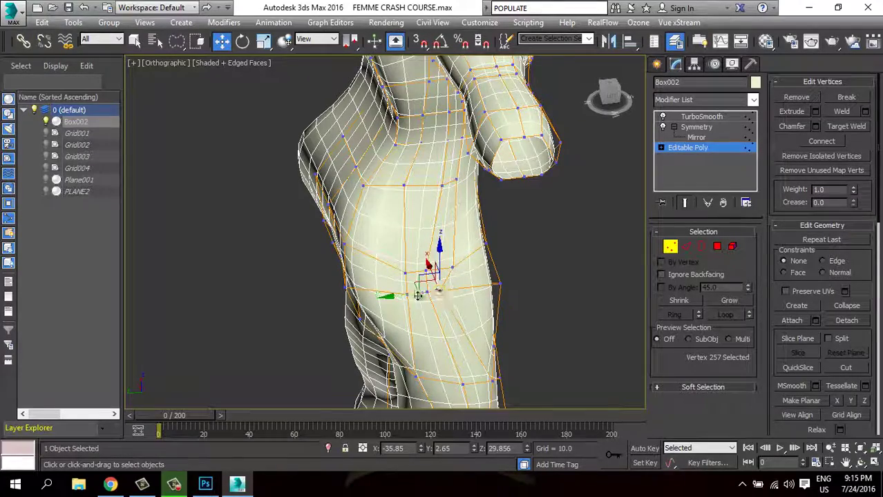
Select a pair of hip vertices and a lower thigh vertex, and move the thigh vertex sideways.
{"action": "scroll", "coordinate": [437, 299], "scroll_direction": "up", "scroll_amount": 3}
{"action": "mouse_move", "coordinate": [437, 300]}
{"action": "middle_mouse_down", "text": "alt"}
{"action": "mouse_move", "coordinate": [487, 298]}
{"action": "mouse_move", "coordinate": [318, 277]}
{"action": "mouse_move", "coordinate": [409, 302]}
{"action": "mouse_move", "coordinate": [461, 260]}
{"action": "middle_mouse_up", "text": "alt"}
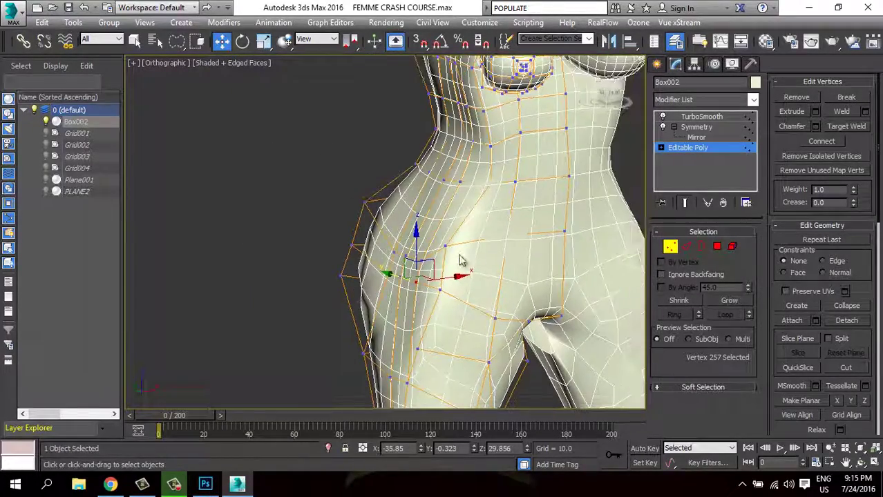
{"action": "left_click", "coordinate": [439, 290], "text": "ctrl"}
{"action": "middle_click_drag", "start_coordinate": [438, 290], "coordinate": [496, 266], "text": "alt"}
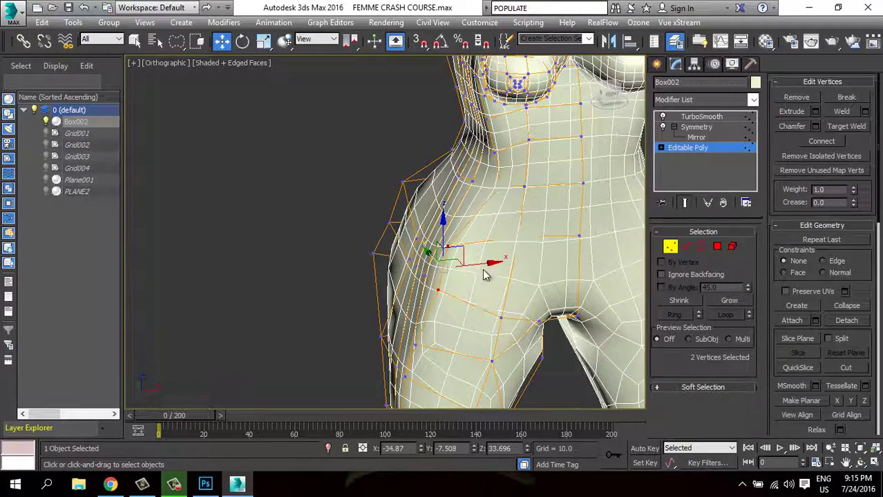
{"action": "left_click", "coordinate": [420, 344]}
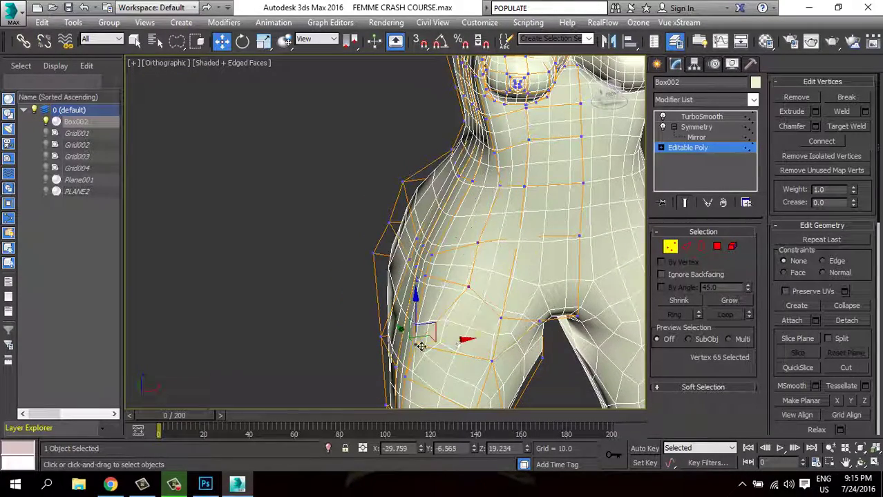
{"action": "left_click_drag", "start_coordinate": [456, 341], "coordinate": [469, 340]}
{"action": "mouse_move", "coordinate": [449, 325]}
{"action": "middle_mouse_down", "text": "alt"}
{"action": "mouse_move", "coordinate": [429, 298]}
{"action": "mouse_move", "coordinate": [444, 276]}
{"action": "middle_mouse_up", "text": "alt"}
Shift another hip vertex sideways, then zoom out to review the hip shape.
{"action": "left_click", "coordinate": [480, 245]}
{"action": "mouse_move", "coordinate": [480, 245]}
{"action": "middle_mouse_down", "text": "alt"}
{"action": "mouse_move", "coordinate": [545, 301]}
{"action": "mouse_move", "coordinate": [455, 299]}
{"action": "mouse_move", "coordinate": [436, 263]}
{"action": "middle_mouse_up", "text": "alt"}
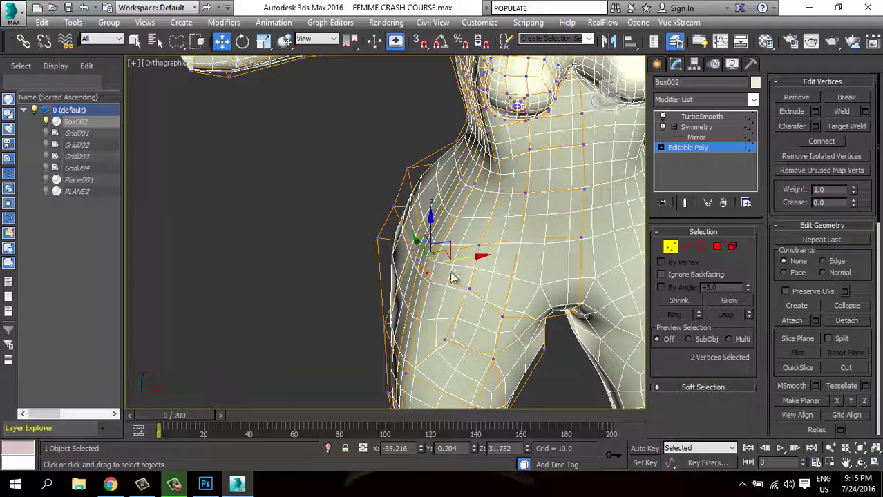
{"action": "left_click_drag", "start_coordinate": [471, 259], "coordinate": [467, 261]}
{"action": "mouse_move", "coordinate": [467, 260]}
{"action": "middle_mouse_down", "text": "alt"}
{"action": "mouse_move", "coordinate": [580, 277]}
{"action": "mouse_move", "coordinate": [444, 305]}
{"action": "middle_mouse_up", "text": "alt"}
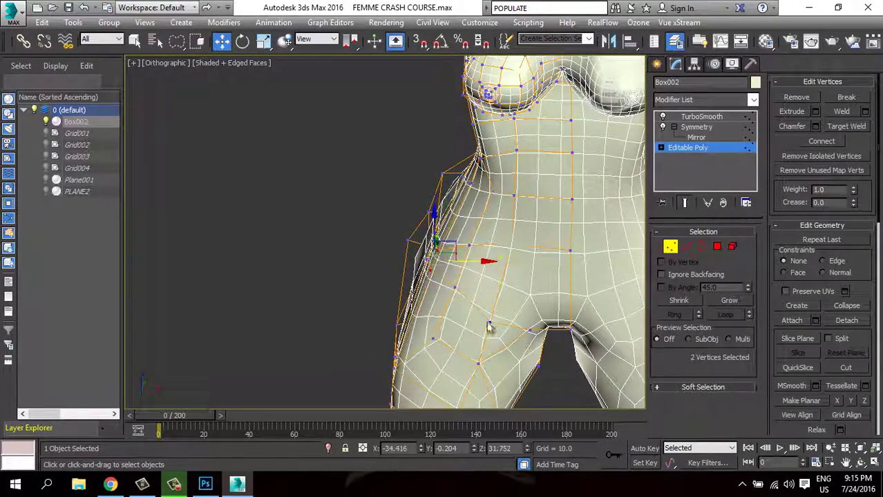
{"action": "mouse_move", "coordinate": [489, 325]}
{"action": "middle_mouse_down", "text": "alt"}
{"action": "mouse_move", "coordinate": [474, 335]}
{"action": "mouse_move", "coordinate": [525, 283]}
{"action": "mouse_move", "coordinate": [643, 268]}
{"action": "middle_mouse_up", "text": "alt"}
{"action": "scroll", "coordinate": [493, 312], "scroll_direction": "down", "scroll_amount": 1}
{"action": "scroll", "coordinate": [494, 311], "scroll_direction": "down", "scroll_amount": 2}
{"action": "scroll", "coordinate": [483, 318], "scroll_direction": "down", "scroll_amount": 2}
{"action": "scroll", "coordinate": [467, 290], "scroll_direction": "down", "scroll_amount": 1}
In front view, select all the arm polygons of the base mesh and delete them.
{"action": "key", "text": "1"}
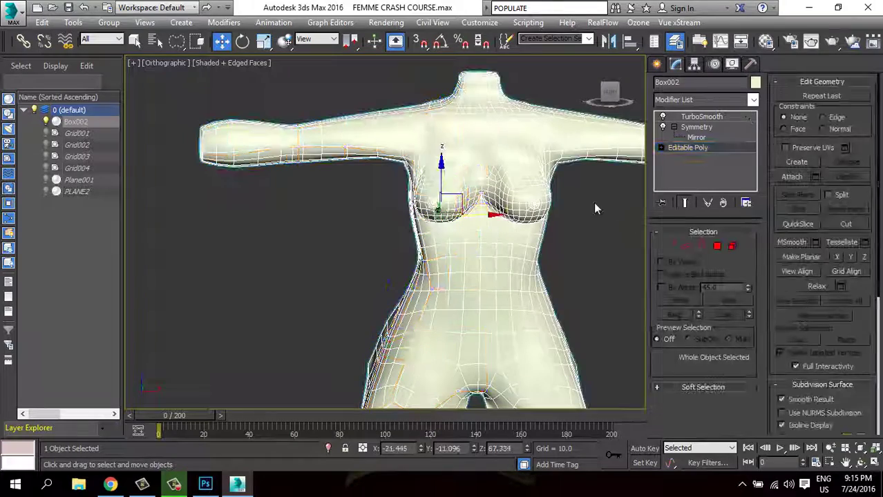
{"action": "key", "text": "f"}
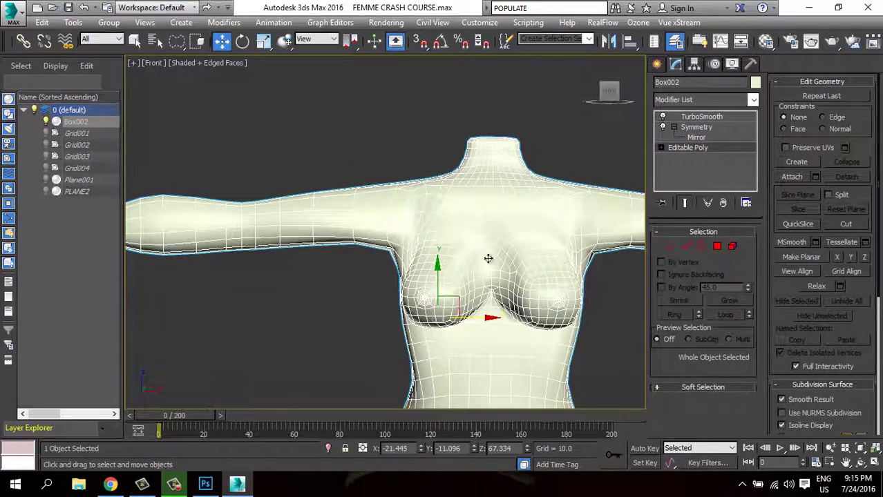
{"action": "middle_click_drag", "start_coordinate": [488, 259], "coordinate": [542, 251]}
{"action": "left_click", "coordinate": [718, 249]}
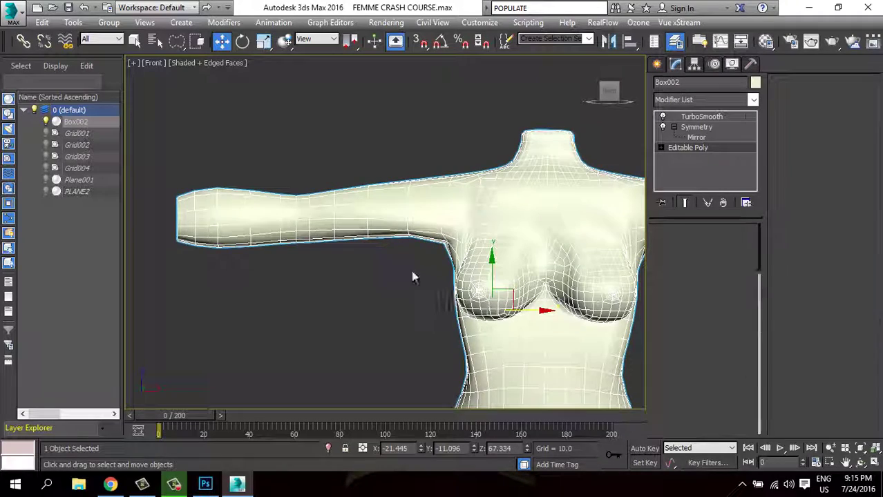
{"action": "left_click", "coordinate": [684, 202]}
{"action": "left_click_drag", "start_coordinate": [371, 188], "coordinate": [316, 265]}
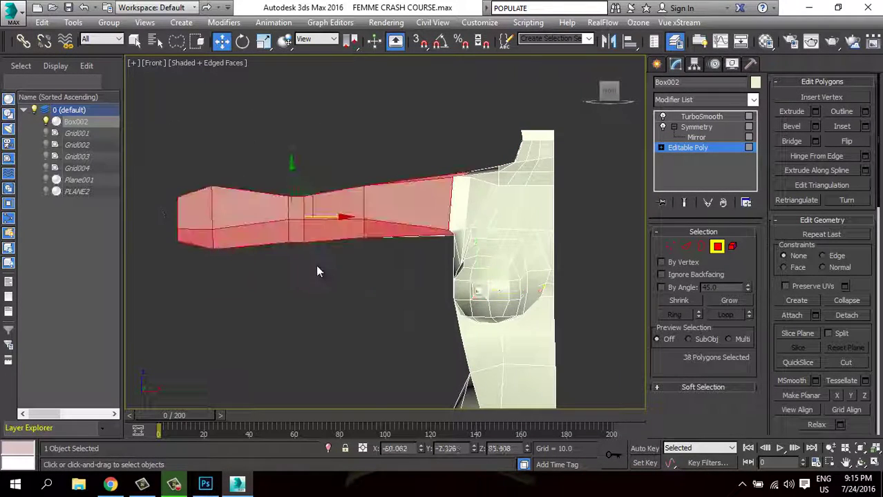
{"action": "left_click_drag", "start_coordinate": [405, 202], "coordinate": [302, 317]}
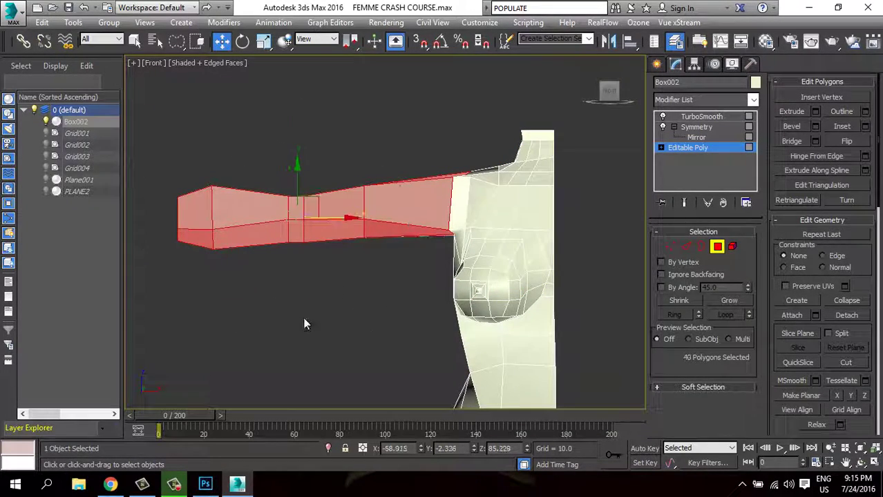
{"action": "mouse_move", "coordinate": [302, 317]}
{"action": "middle_mouse_down", "text": "alt"}
{"action": "mouse_move", "coordinate": [319, 342]}
{"action": "mouse_move", "coordinate": [305, 345]}
{"action": "mouse_move", "coordinate": [499, 326]}
{"action": "mouse_move", "coordinate": [372, 319]}
{"action": "mouse_move", "coordinate": [327, 333]}
{"action": "middle_mouse_up", "text": "alt"}
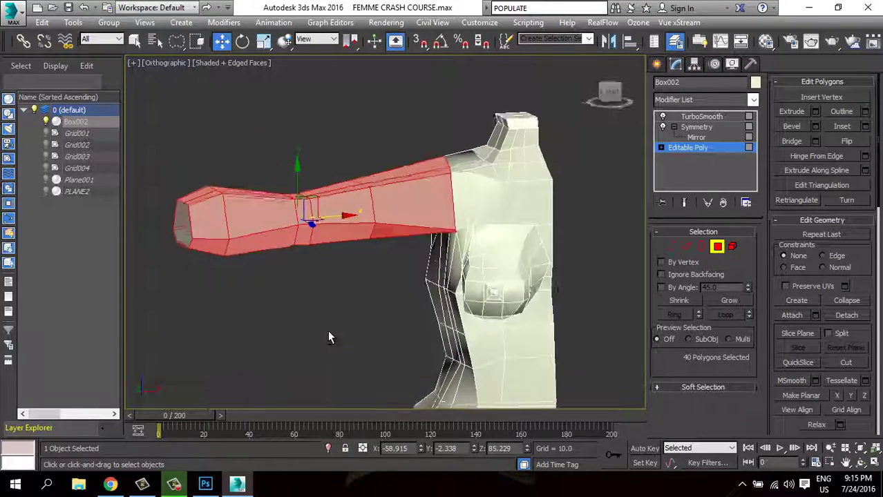
{"action": "key", "text": "Delete"}
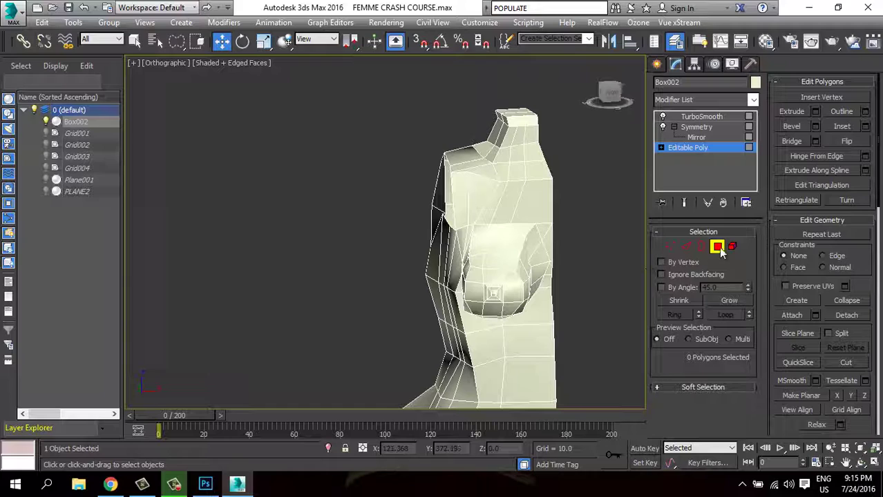
Exit polygon mode and remove TurboSmooth and Symmetry from the body's modifier stack.
{"action": "left_click", "coordinate": [717, 246]}
{"action": "middle_click_drag", "start_coordinate": [418, 185], "coordinate": [334, 155]}
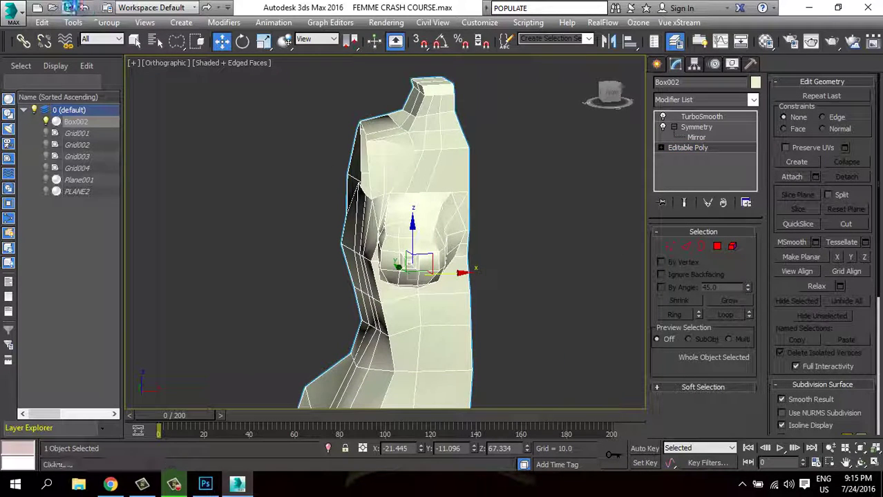
{"action": "left_click", "coordinate": [701, 116]}
{"action": "left_click", "coordinate": [723, 203]}
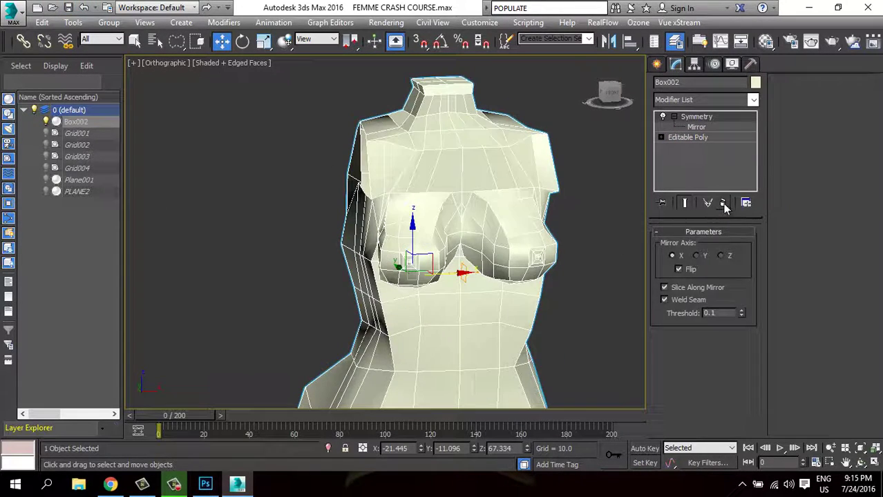
{"action": "left_click", "coordinate": [723, 203]}
{"action": "middle_click_drag", "start_coordinate": [505, 225], "coordinate": [525, 208], "text": "alt"}
Bring up standard primitive creation and return the viewport to perspective.
{"action": "left_click", "coordinate": [656, 64]}
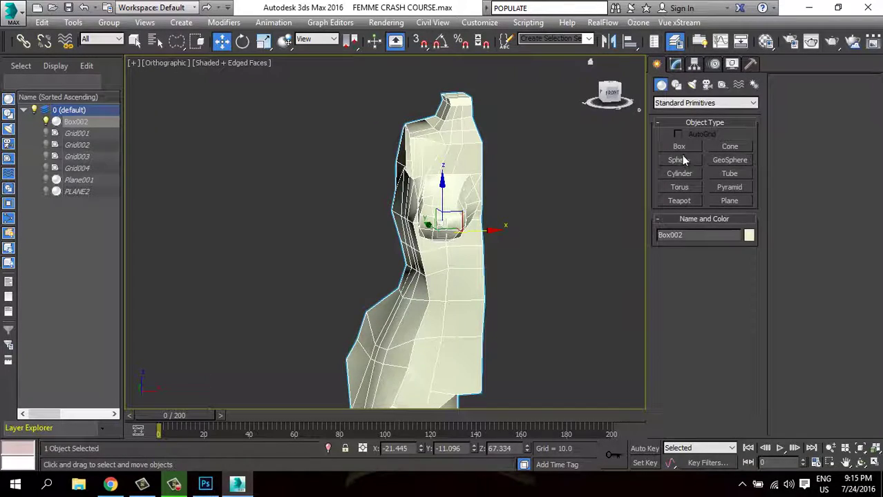
{"action": "mouse_move", "coordinate": [642, 183]}
{"action": "middle_mouse_down", "text": "alt"}
{"action": "mouse_move", "coordinate": [487, 247]}
{"action": "mouse_move", "coordinate": [444, 224]}
{"action": "middle_mouse_up", "text": "alt"}
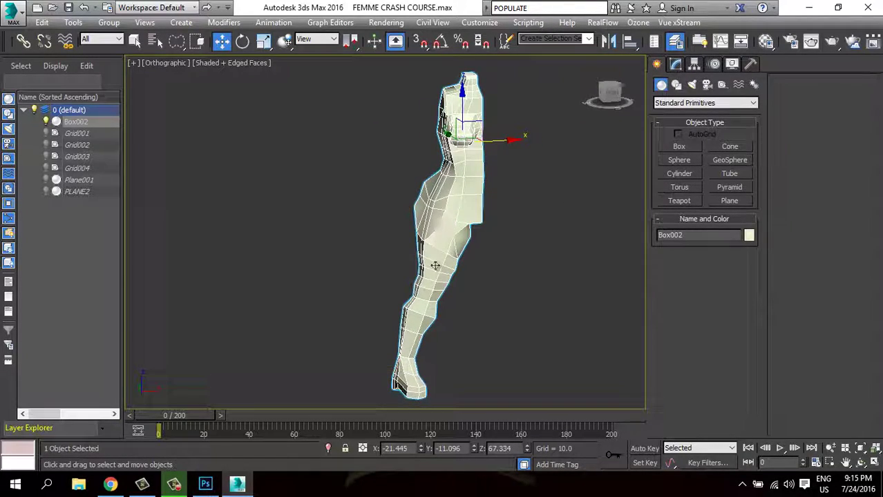
{"action": "middle_click_drag", "start_coordinate": [435, 266], "coordinate": [442, 242], "text": "alt"}
{"action": "key", "text": "p"}
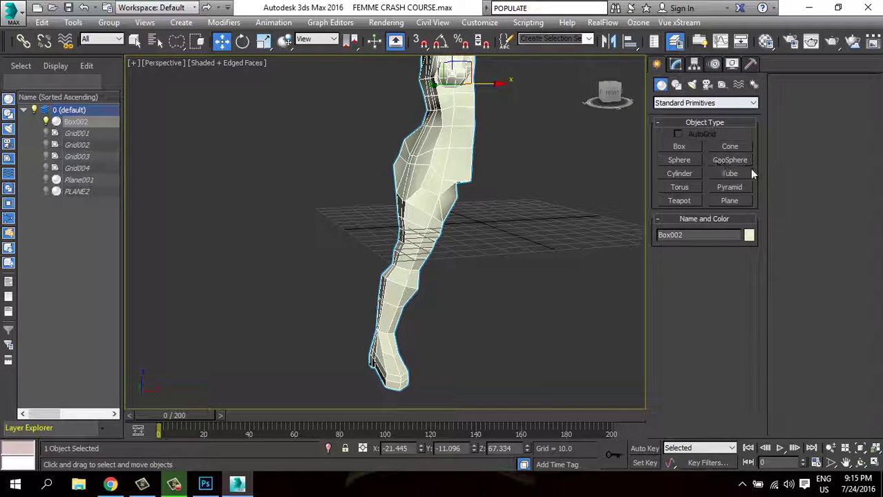
Create a cylinder beside the figure and rotate it to lie horizontally.
{"action": "left_click", "coordinate": [680, 174]}
{"action": "left_click_drag", "start_coordinate": [523, 236], "coordinate": [569, 238]}
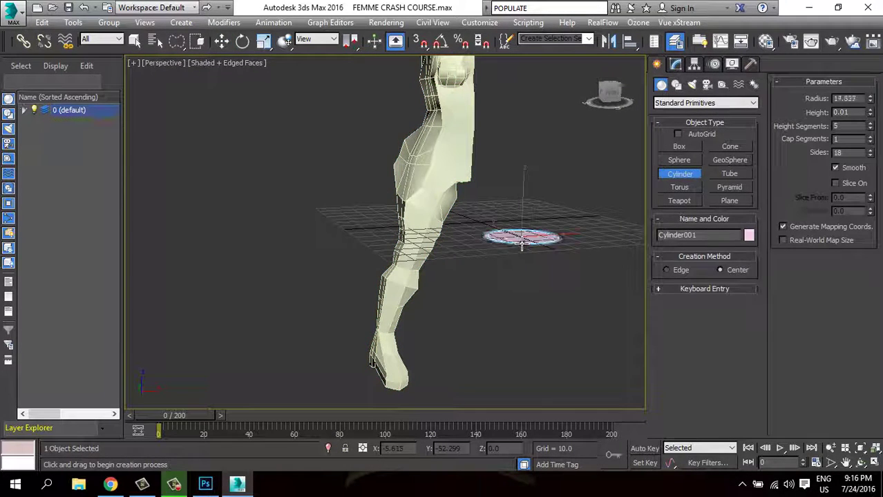
{"action": "key", "text": "w"}
{"action": "middle_click_drag", "start_coordinate": [573, 264], "coordinate": [569, 290], "text": "alt"}
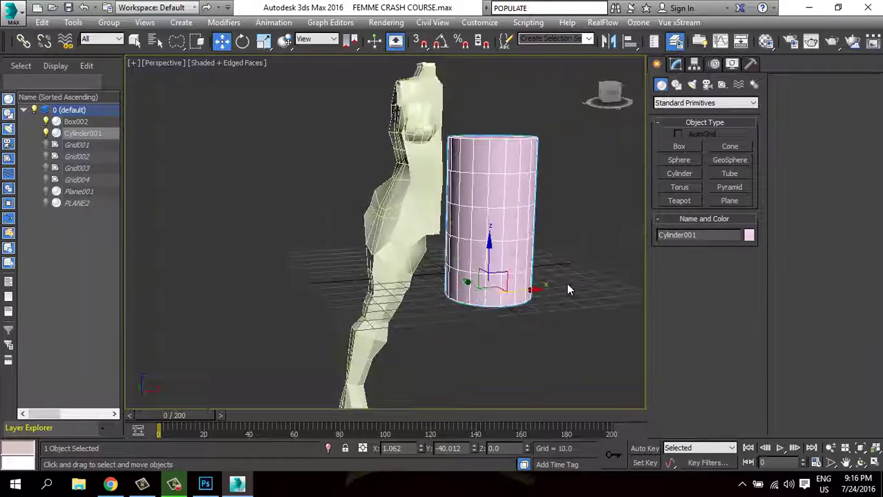
{"action": "left_click", "coordinate": [243, 40]}
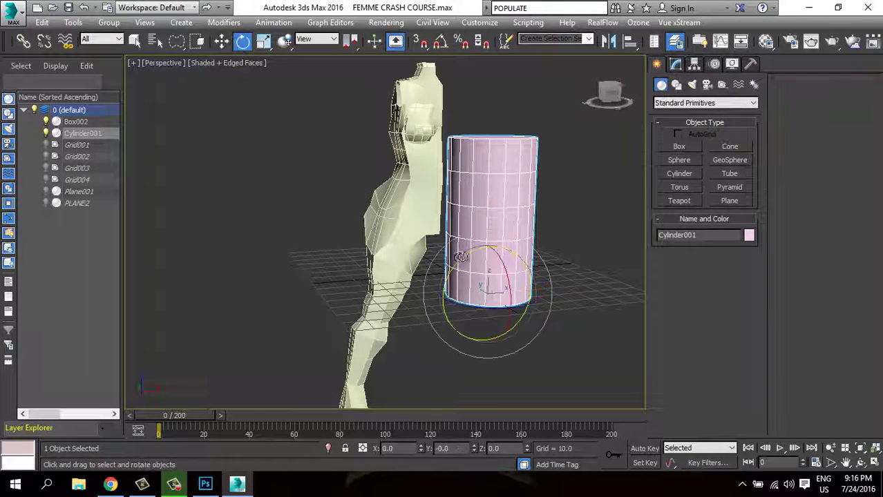
{"action": "left_click_drag", "start_coordinate": [462, 257], "coordinate": [406, 372]}
{"action": "key", "text": "f"}
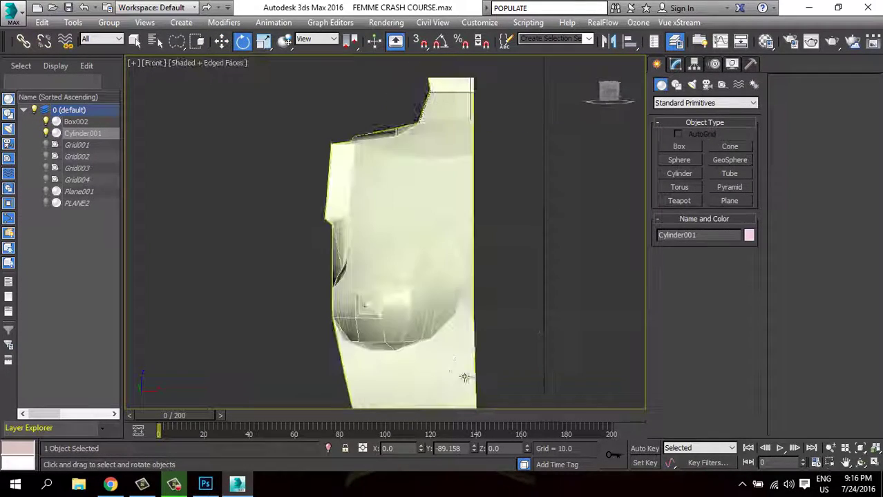
{"action": "scroll", "coordinate": [465, 375], "scroll_direction": "down", "scroll_amount": 3}
{"action": "scroll", "coordinate": [425, 241], "scroll_direction": "down", "scroll_amount": 3}
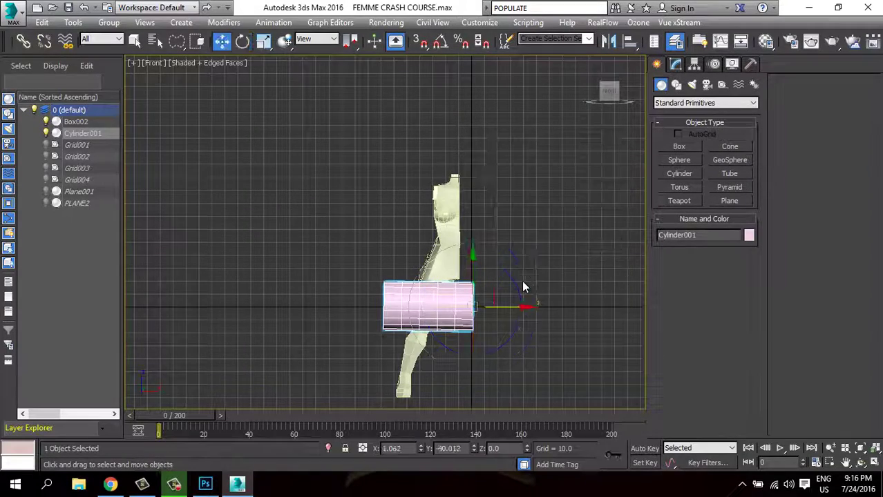
Move the cylinder toward the torso's shoulder and thin its radius down to 4.858.
{"action": "key", "text": "w"}
{"action": "left_click_drag", "start_coordinate": [483, 295], "coordinate": [435, 190]}
{"action": "scroll", "coordinate": [438, 225], "scroll_direction": "up", "scroll_amount": 2}
{"action": "middle_click_drag", "start_coordinate": [439, 225], "coordinate": [481, 310]}
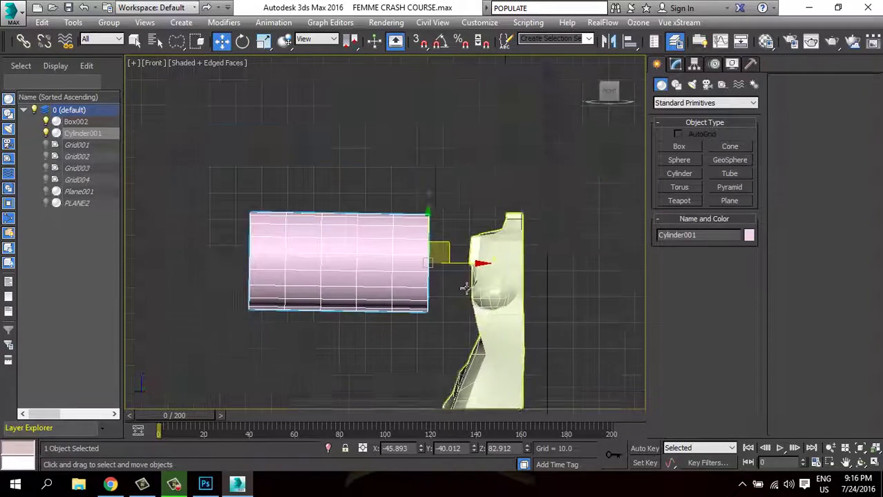
{"action": "left_click_drag", "start_coordinate": [443, 254], "coordinate": [474, 254]}
{"action": "left_click", "coordinate": [675, 64]}
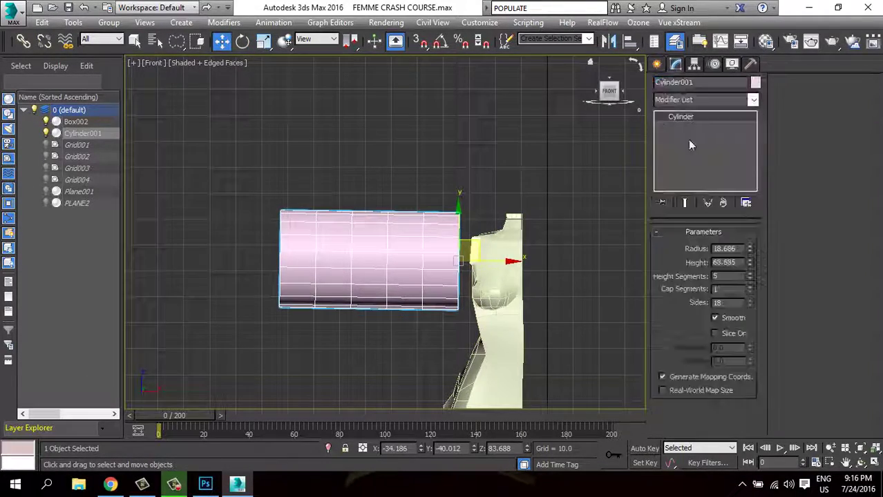
{"action": "left_click_drag", "start_coordinate": [750, 250], "coordinate": [751, 291]}
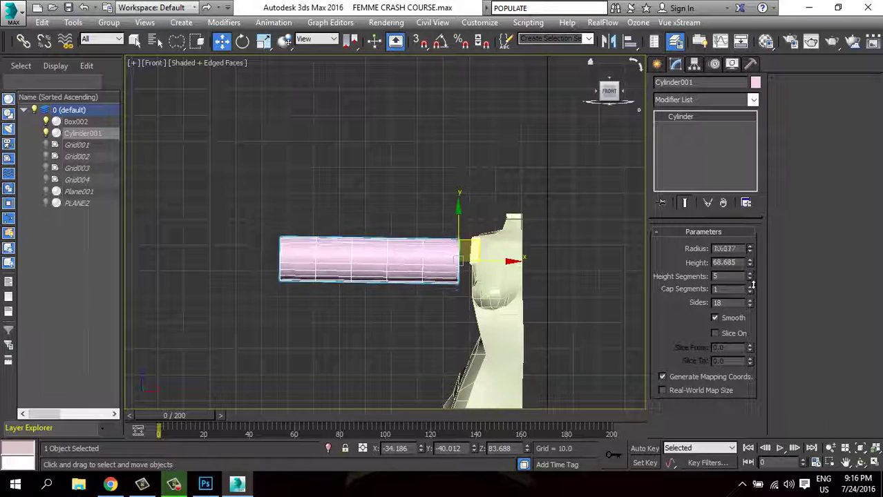
{"action": "scroll", "coordinate": [485, 244], "scroll_direction": "up", "scroll_amount": 2}
{"action": "left_click", "coordinate": [484, 244]}
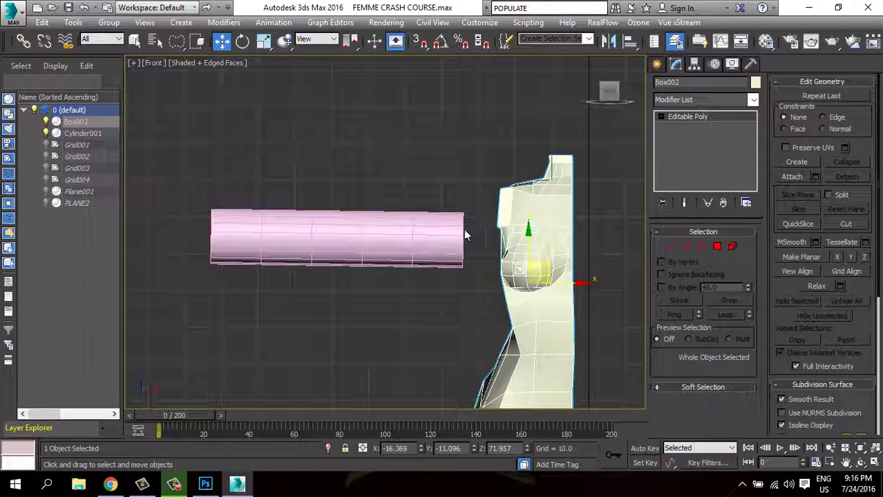
{"action": "key", "text": "ctrl+z"}
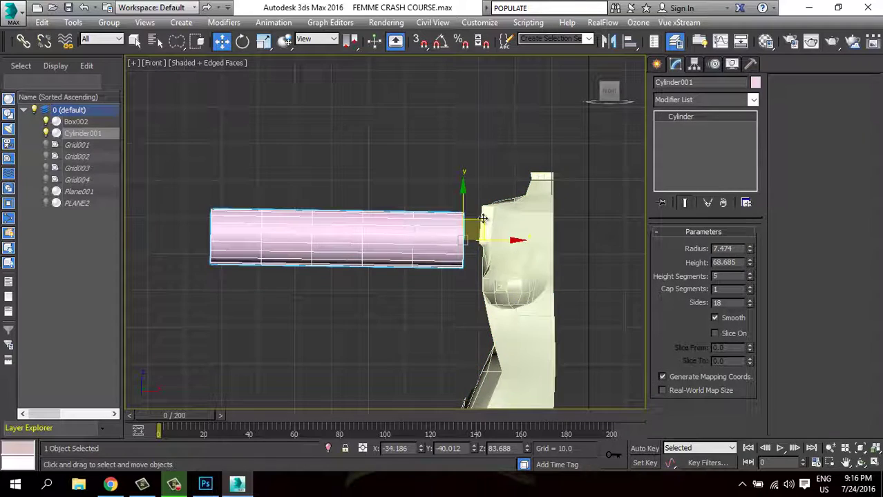
{"action": "left_click_drag", "start_coordinate": [482, 219], "coordinate": [502, 204]}
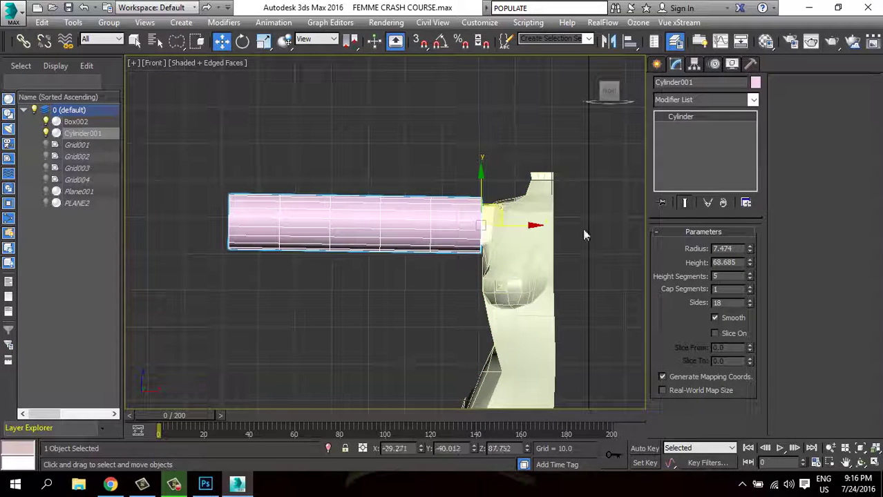
{"action": "mouse_move", "coordinate": [752, 252]}
{"action": "left_mouse_down"}
{"action": "mouse_move", "coordinate": [757, 282]}
{"action": "mouse_move", "coordinate": [757, 262]}
{"action": "left_mouse_up"}
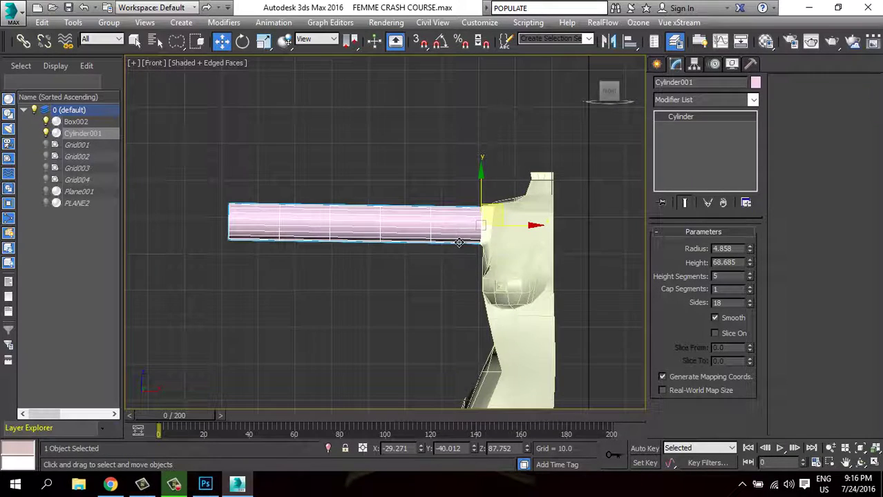
Position the cylinder against the shoulder using the top and front views.
{"action": "key", "text": "t"}
{"action": "scroll", "coordinate": [457, 242], "scroll_direction": "down", "scroll_amount": 5}
{"action": "scroll", "coordinate": [421, 249], "scroll_direction": "up", "scroll_amount": 4}
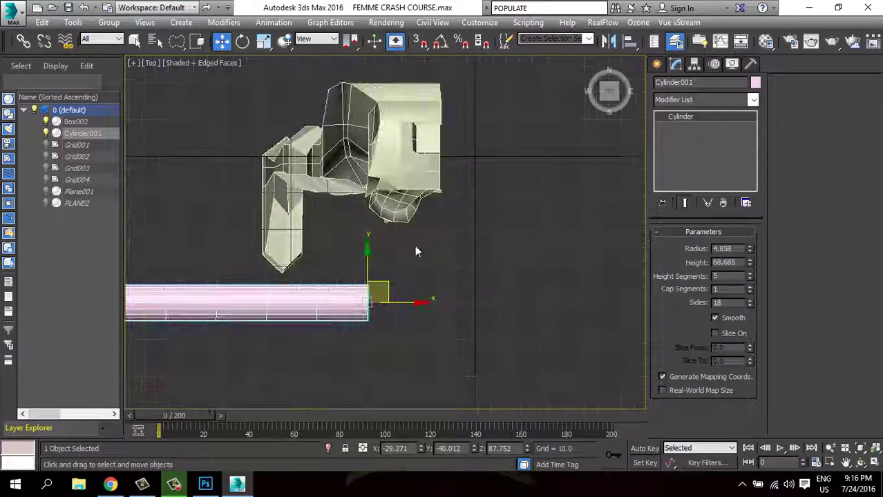
{"action": "left_click_drag", "start_coordinate": [380, 285], "coordinate": [373, 112]}
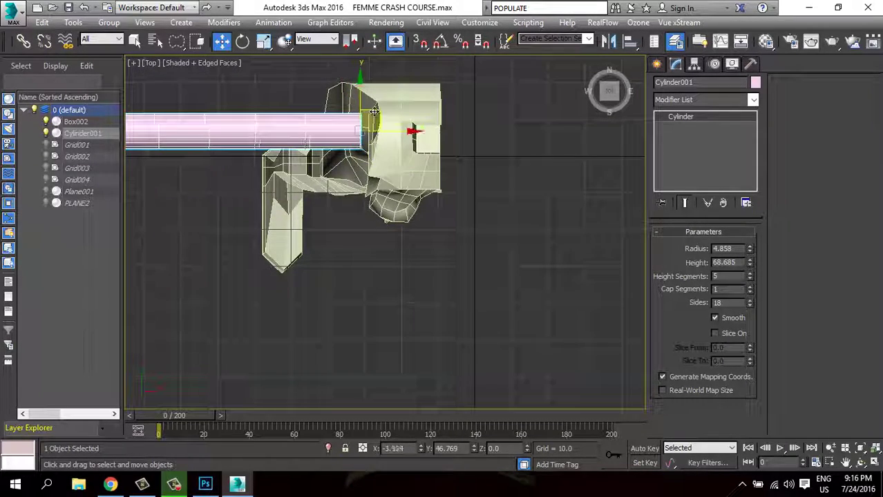
{"action": "key", "text": "f"}
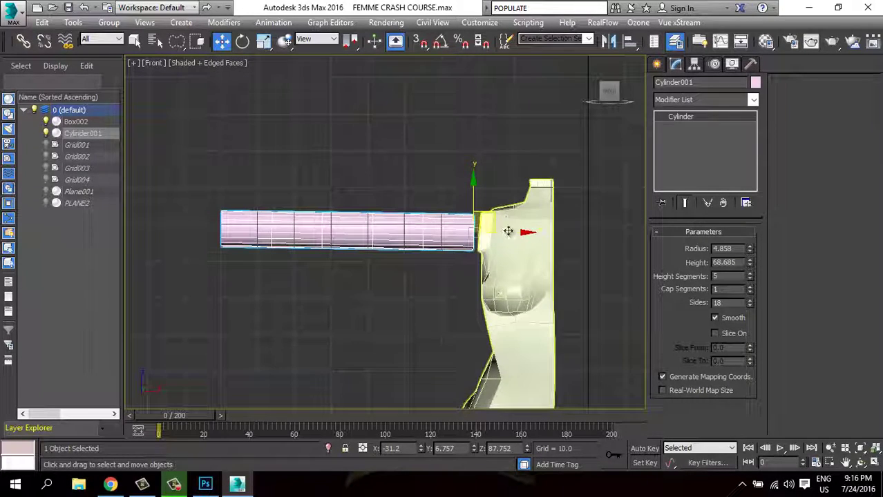
{"action": "scroll", "coordinate": [507, 231], "scroll_direction": "up", "scroll_amount": 2}
{"action": "scroll", "coordinate": [507, 235], "scroll_direction": "up", "scroll_amount": 2}
{"action": "left_click_drag", "start_coordinate": [457, 223], "coordinate": [469, 223]}
{"action": "scroll", "coordinate": [457, 233], "scroll_direction": "down", "scroll_amount": 3}
{"action": "key", "text": "t"}
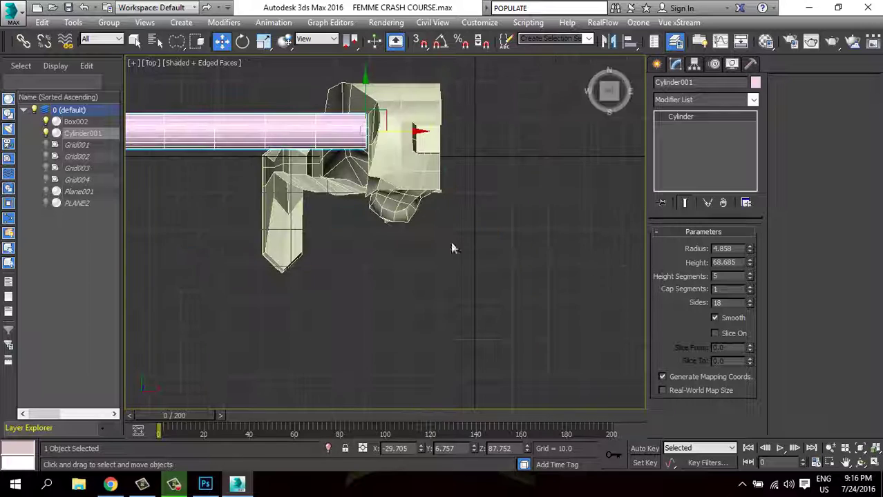
{"action": "scroll", "coordinate": [452, 249], "scroll_direction": "up", "scroll_amount": 2}
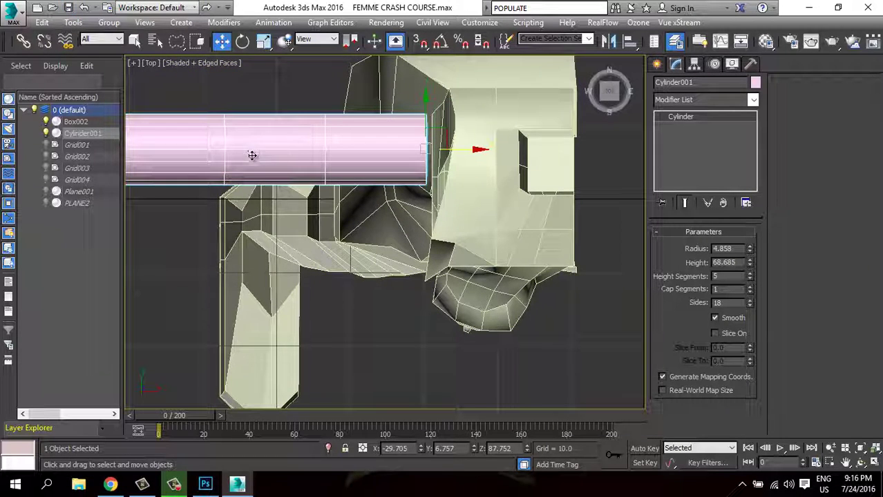
{"action": "key", "text": "f"}
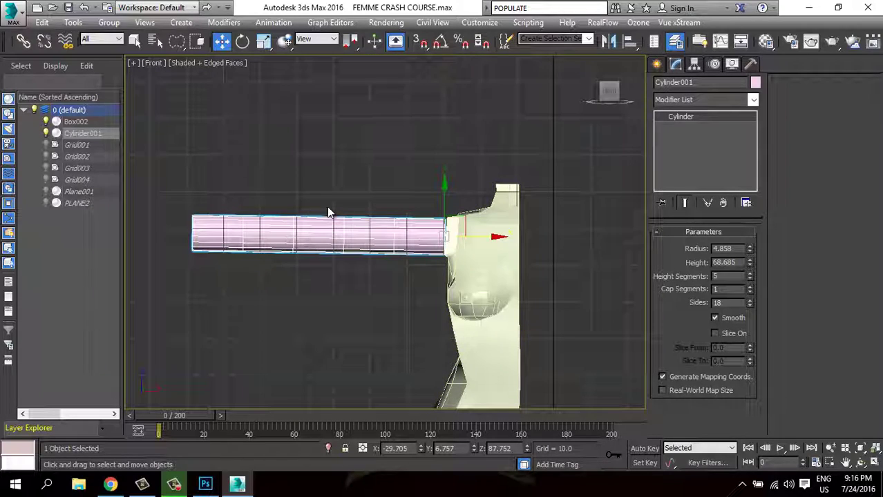
Unhide the Plane001 reference image, restore the four-viewport layout, and select the plane.
{"action": "left_click", "coordinate": [50, 192]}
{"action": "scroll", "coordinate": [344, 249], "scroll_direction": "up", "scroll_amount": 3}
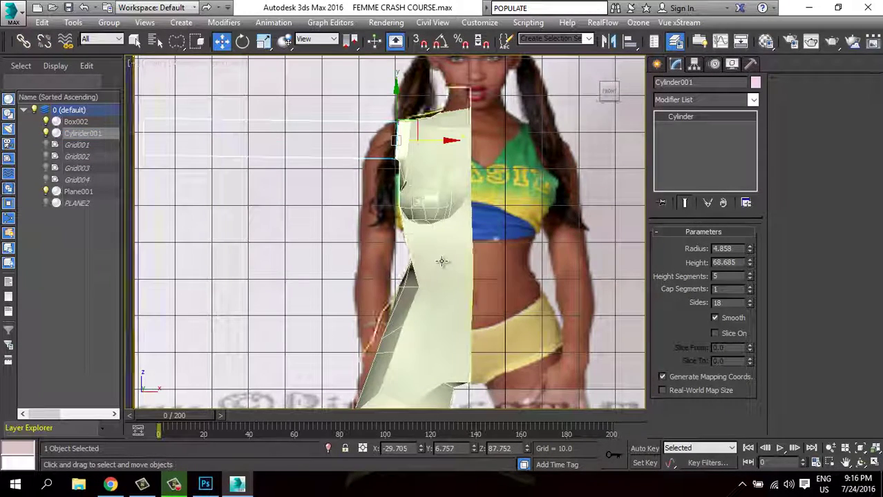
{"action": "left_click", "coordinate": [875, 464]}
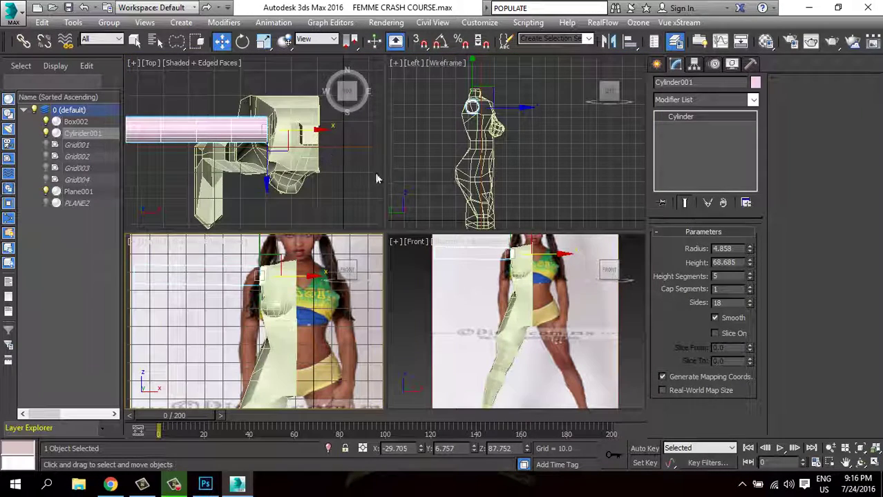
{"action": "middle_click", "coordinate": [338, 187]}
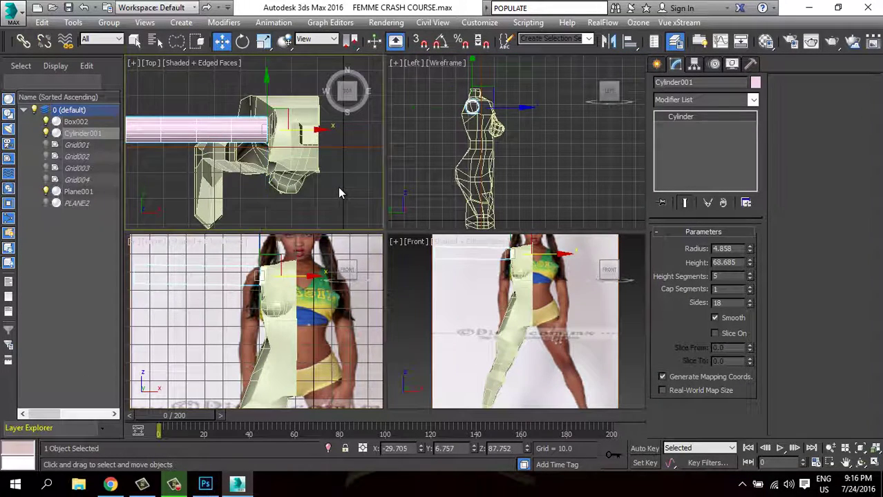
{"action": "left_click", "coordinate": [336, 146]}
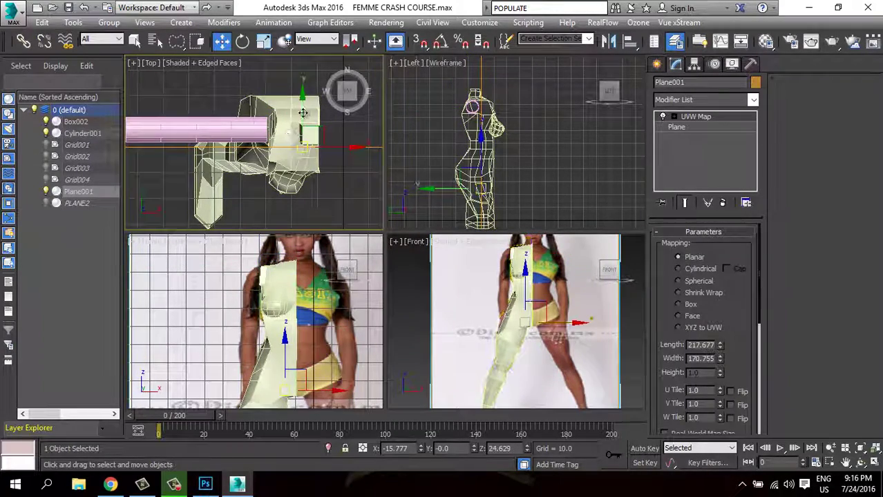
Look through the plane's Hierarchy and Motion settings and shift the reference plane back along Y.
{"action": "left_click", "coordinate": [694, 64]}
{"action": "left_click", "coordinate": [714, 64]}
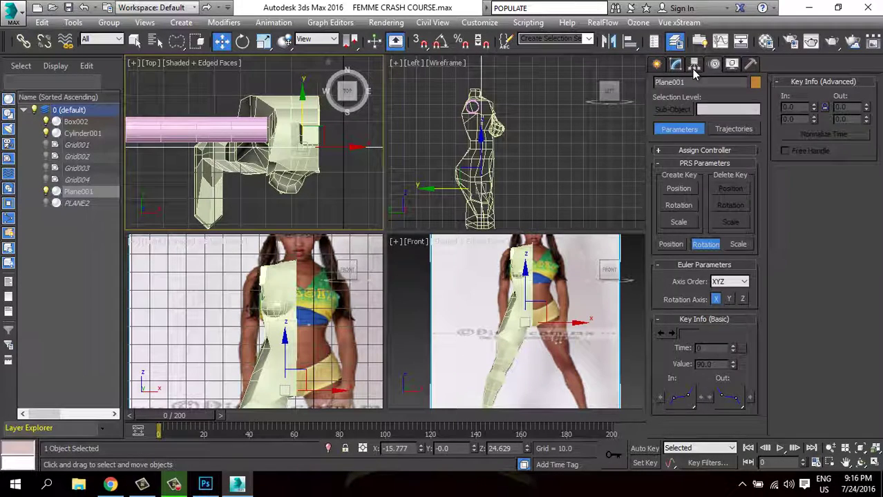
{"action": "left_click", "coordinate": [693, 64]}
{"action": "left_click", "coordinate": [745, 98]}
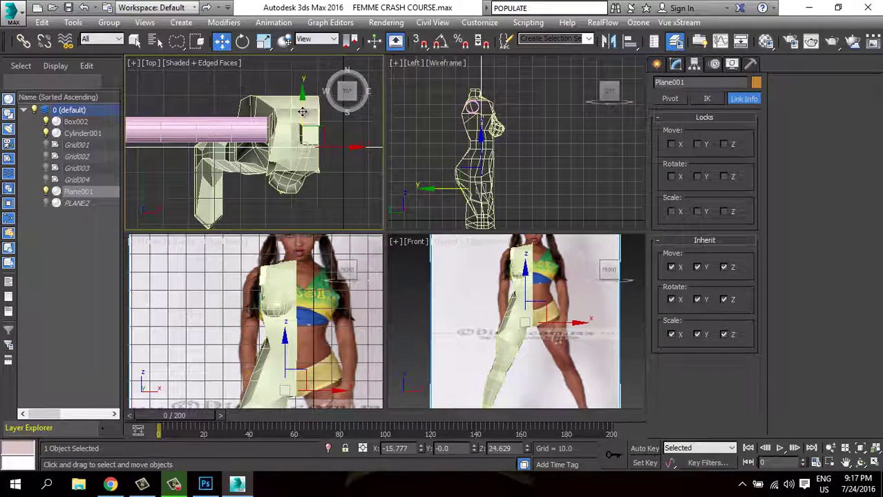
{"action": "left_click_drag", "start_coordinate": [303, 114], "coordinate": [303, 61]}
Rotate the arm cylinder down alongside the body in a maximized front view.
{"action": "left_click", "coordinate": [199, 133]}
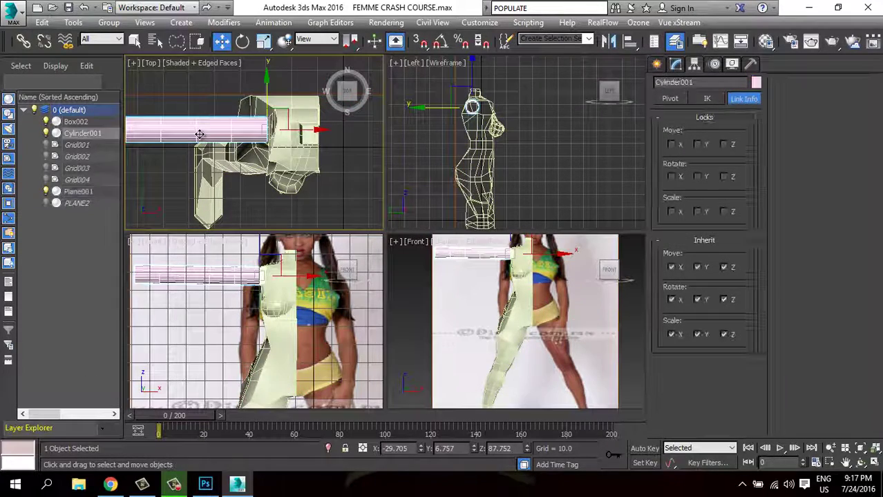
{"action": "left_click", "coordinate": [874, 462]}
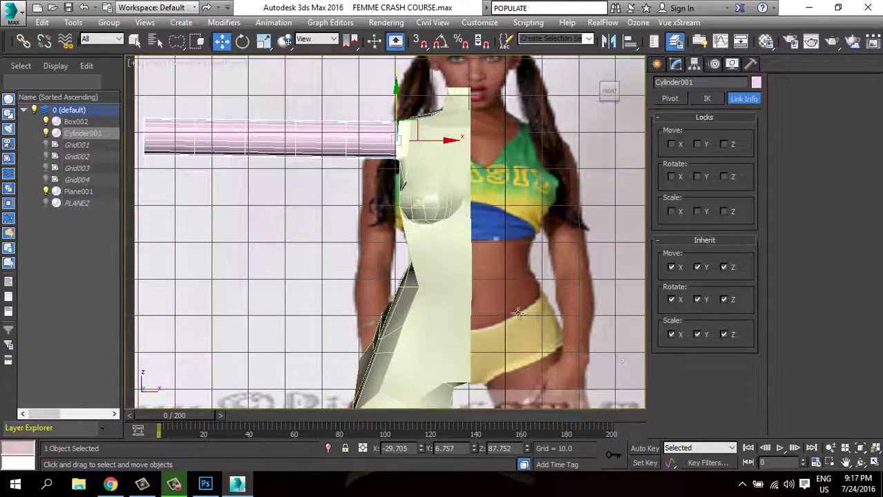
{"action": "scroll", "coordinate": [376, 218], "scroll_direction": "up", "scroll_amount": 2}
{"action": "left_click", "coordinate": [242, 41]}
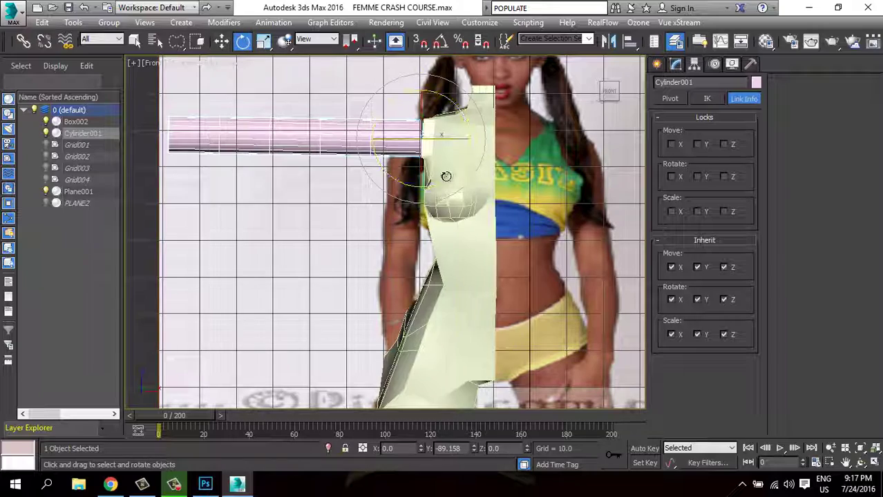
{"action": "left_click_drag", "start_coordinate": [389, 183], "coordinate": [451, 286]}
Nudge the arm cylinder left and down beside the shoulder, then select the body mesh Box002.
{"action": "middle_click_drag", "start_coordinate": [355, 159], "coordinate": [330, 162]}
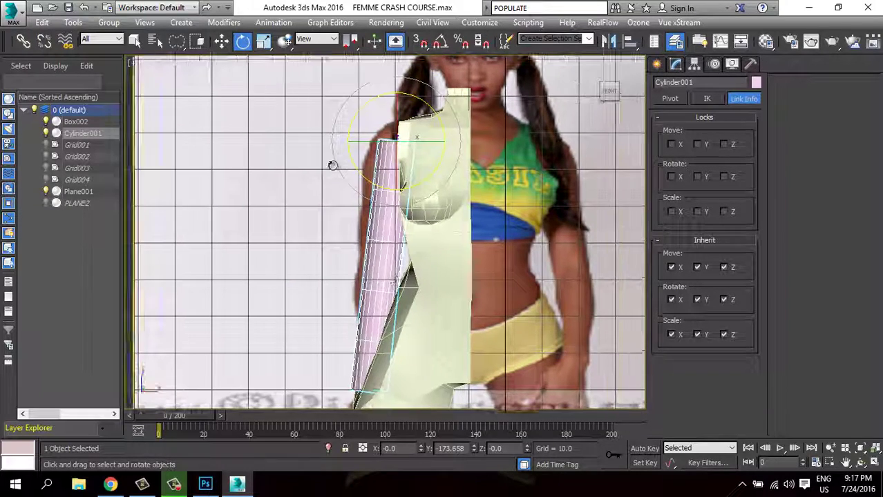
{"action": "left_click", "coordinate": [221, 41]}
{"action": "left_click_drag", "start_coordinate": [417, 126], "coordinate": [400, 135]}
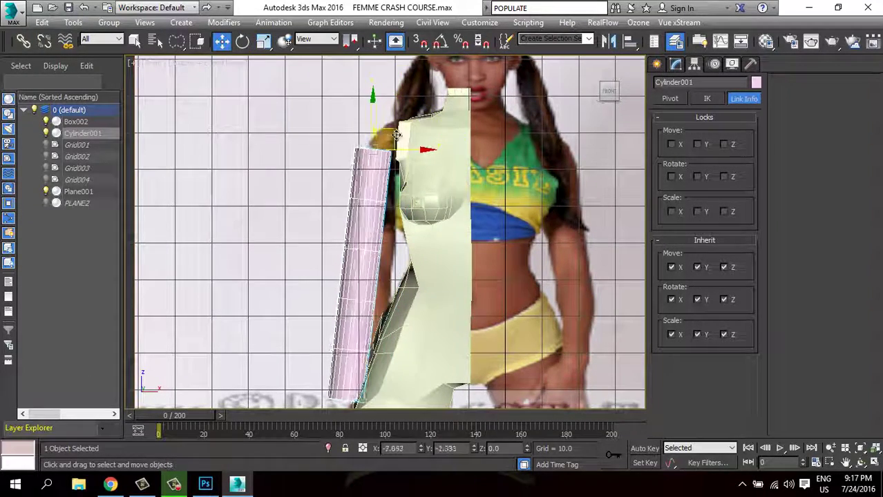
{"action": "middle_click_drag", "start_coordinate": [381, 264], "coordinate": [345, 170]}
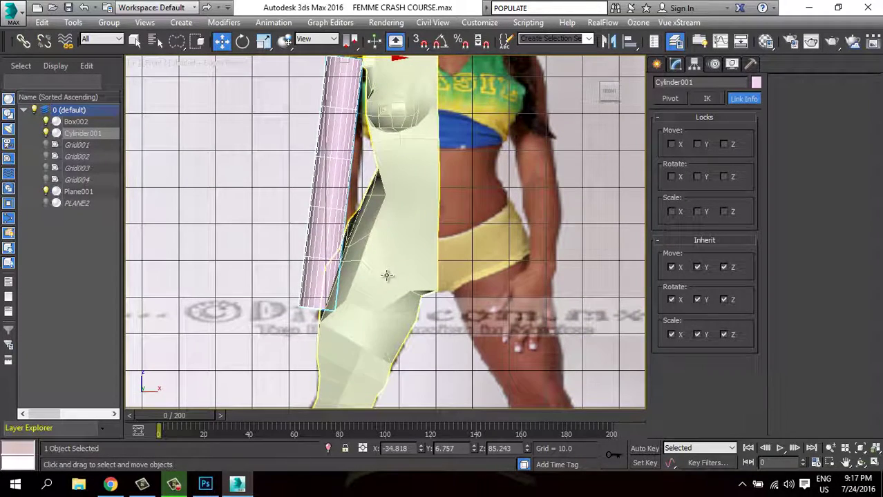
{"action": "left_click", "coordinate": [393, 233]}
Make the Box002 body mesh see-through, then hide it, leaving the cylinder selected.
{"action": "left_click", "coordinate": [732, 63]}
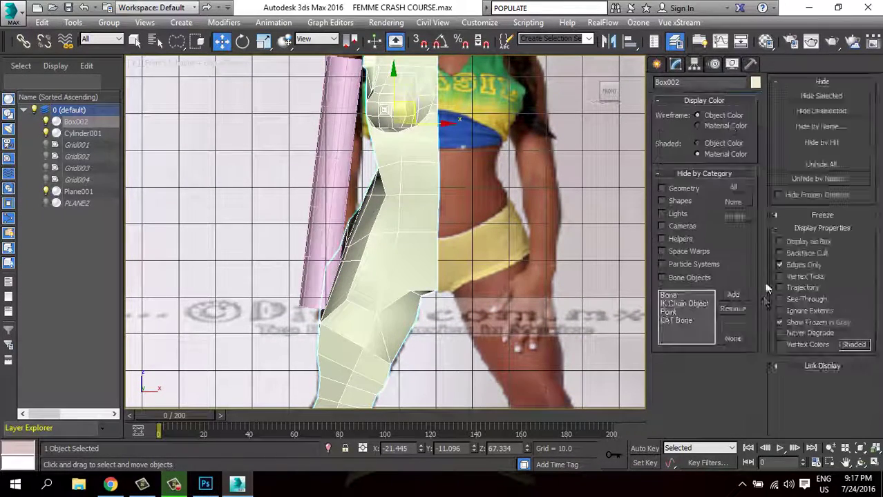
{"action": "left_click", "coordinate": [780, 299]}
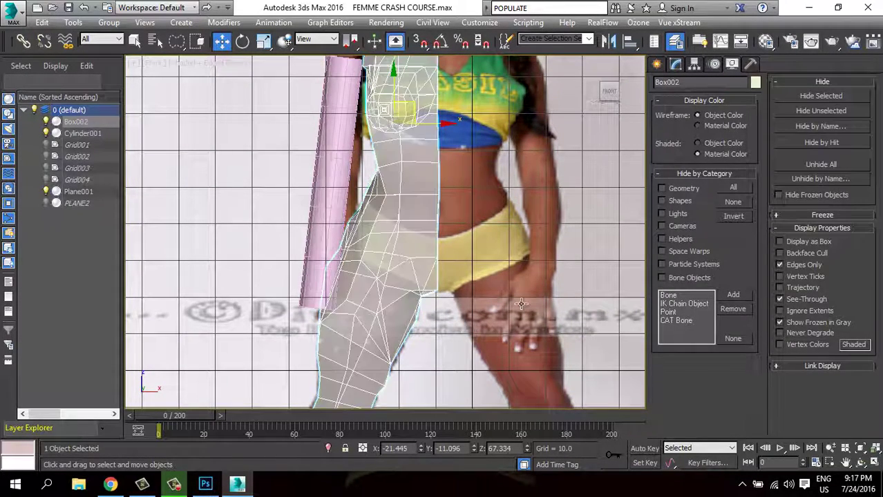
{"action": "left_click", "coordinate": [337, 210]}
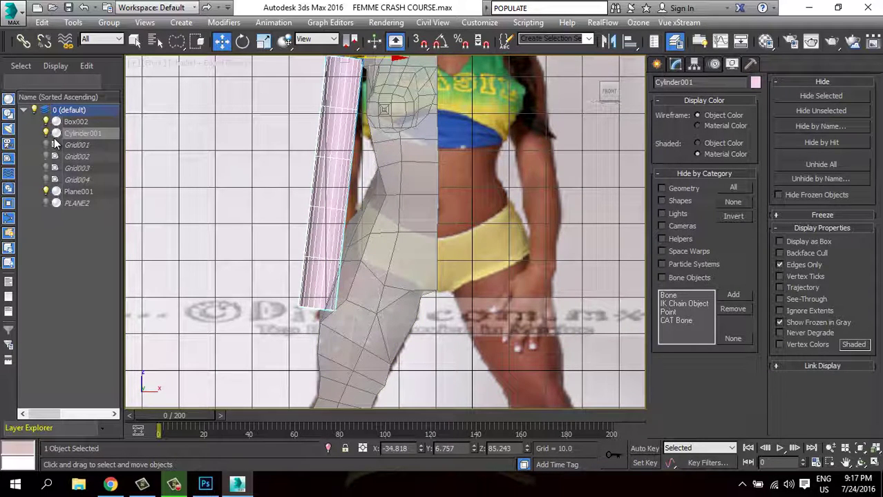
{"action": "left_click", "coordinate": [47, 123]}
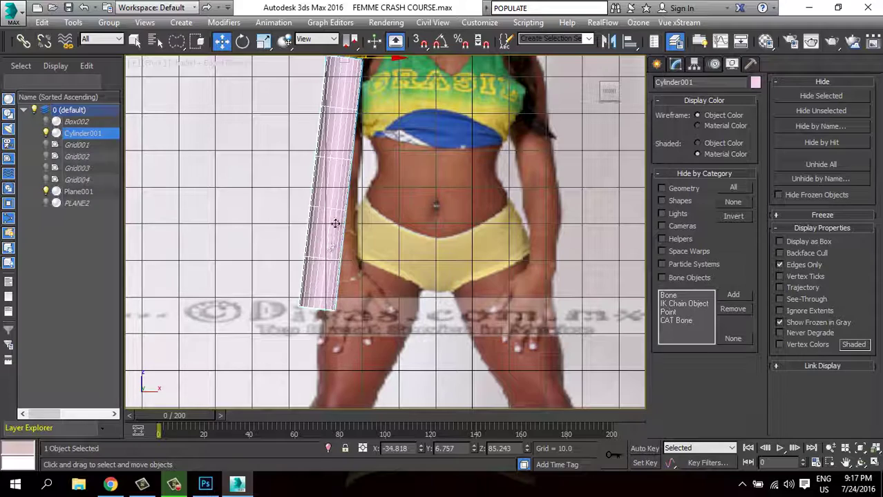
{"action": "middle_click_drag", "start_coordinate": [335, 223], "coordinate": [312, 255]}
Rotate the arm cylinder back to vertical and set height 57.22 and radius 4.574.
{"action": "left_click", "coordinate": [243, 41]}
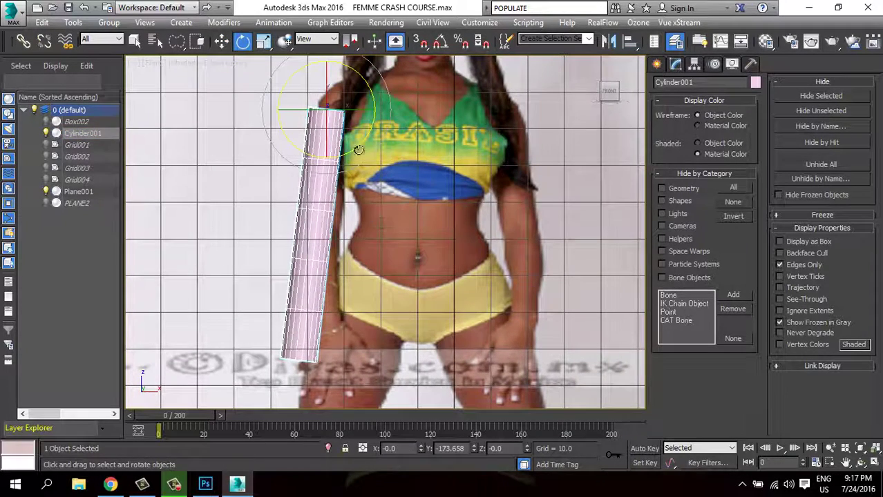
{"action": "left_click_drag", "start_coordinate": [353, 144], "coordinate": [359, 143]}
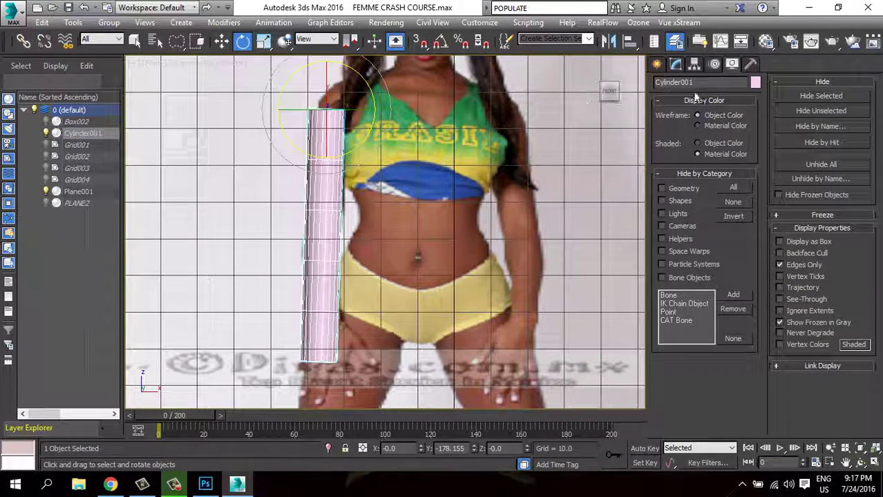
{"action": "left_click", "coordinate": [677, 65]}
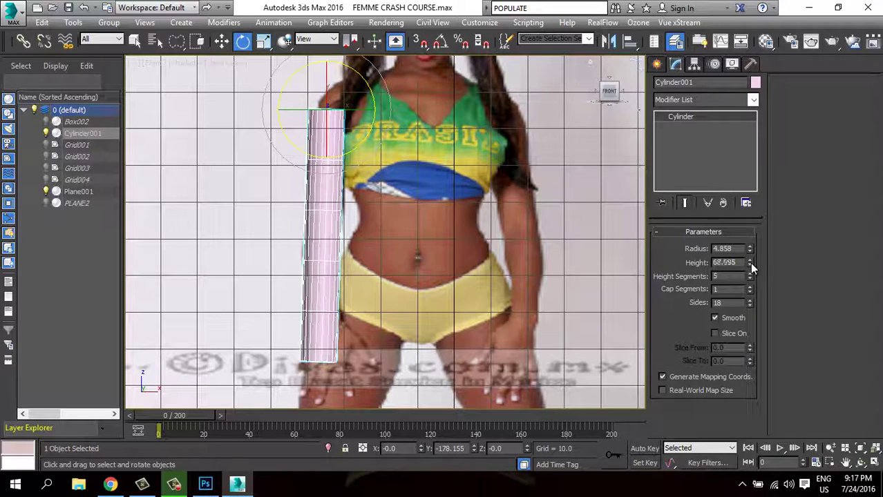
{"action": "left_click_drag", "start_coordinate": [749, 262], "coordinate": [750, 273]}
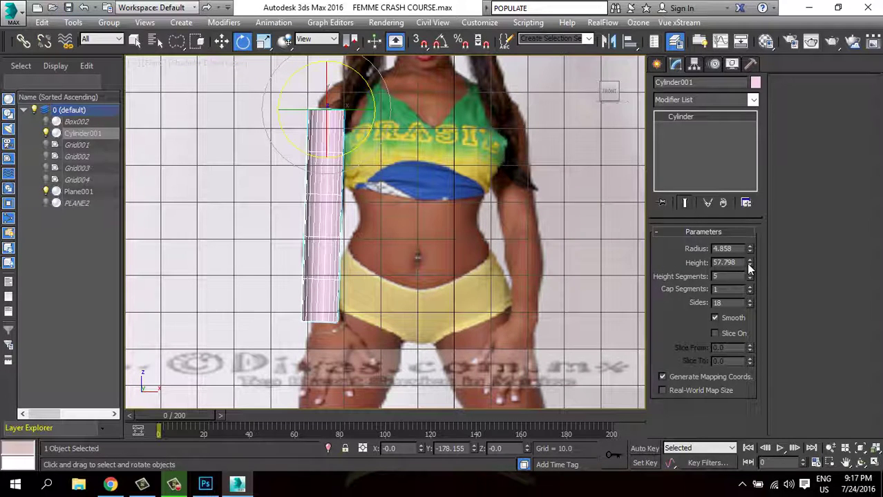
{"action": "left_click_drag", "start_coordinate": [750, 268], "coordinate": [750, 271]}
{"action": "middle_click_drag", "start_coordinate": [408, 200], "coordinate": [413, 212]}
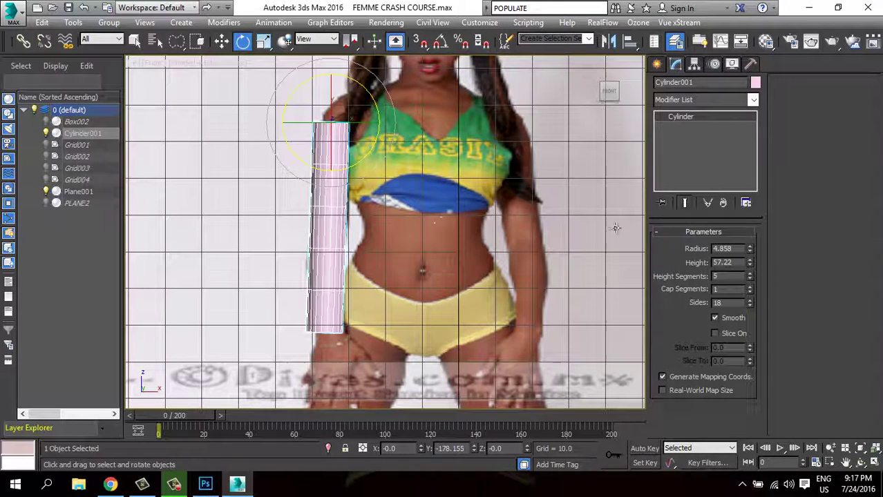
{"action": "left_click_drag", "start_coordinate": [749, 253], "coordinate": [748, 255]}
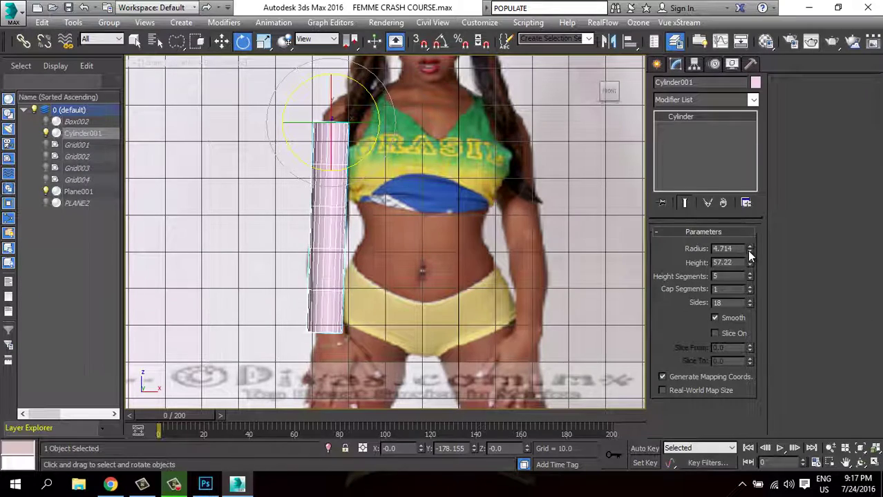
Move the arm cylinder left along X using the quad menu's Move.
{"action": "right_click", "coordinate": [357, 140]}
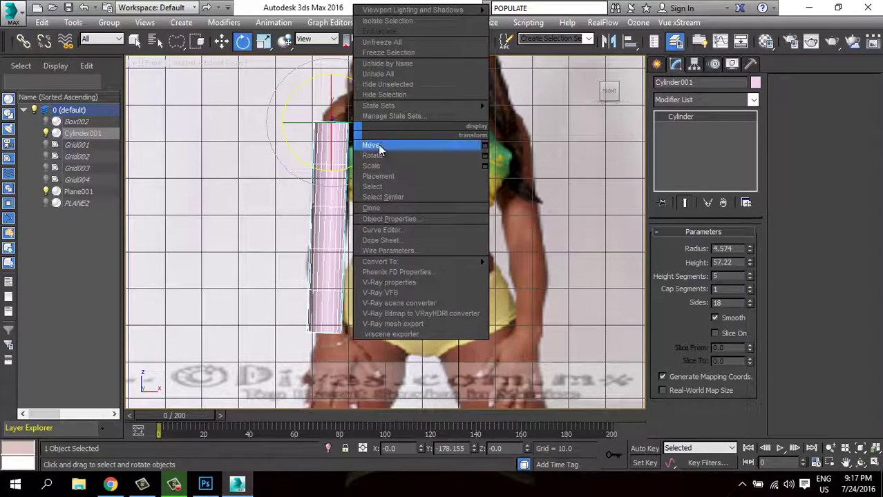
{"action": "left_click", "coordinate": [373, 147]}
{"action": "mouse_move", "coordinate": [375, 125]}
{"action": "left_mouse_down"}
{"action": "mouse_move", "coordinate": [363, 122]}
{"action": "mouse_move", "coordinate": [373, 124]}
{"action": "left_mouse_up"}
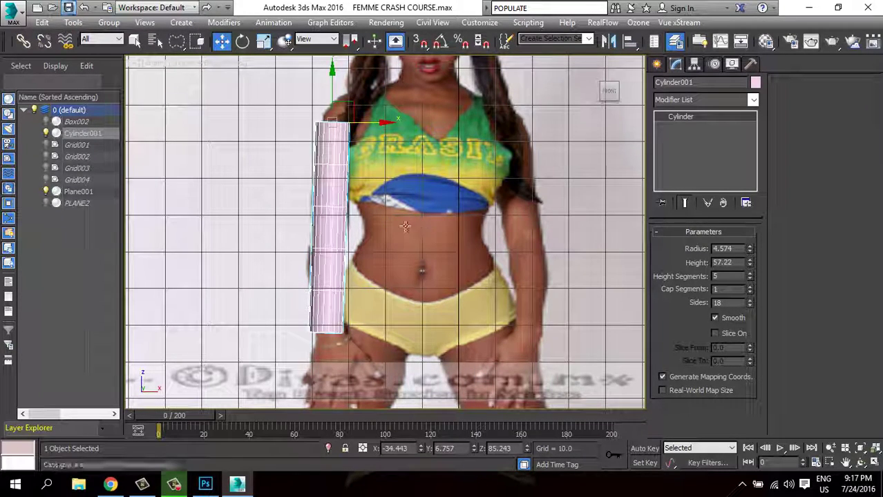
{"action": "scroll", "coordinate": [394, 221], "scroll_direction": "up", "scroll_amount": 2}
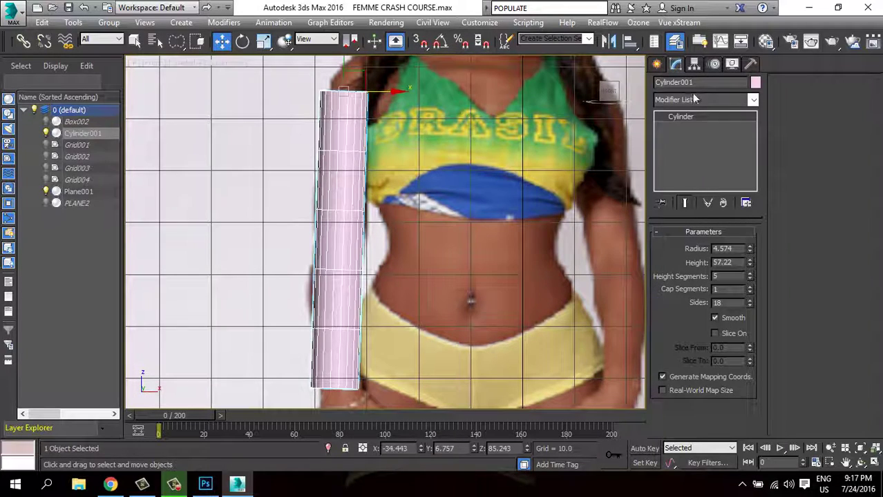
Turn on See-Through display for the arm cylinder and frame its top in view.
{"action": "left_click", "coordinate": [733, 65]}
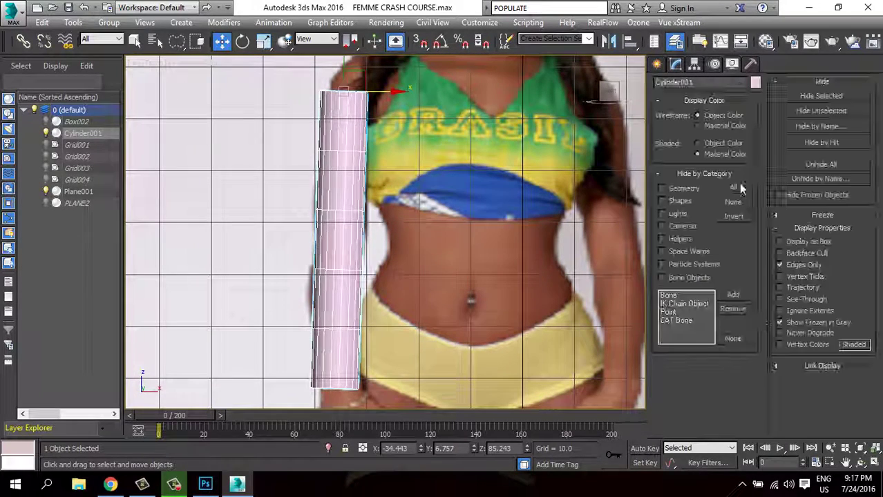
{"action": "left_click", "coordinate": [807, 300]}
{"action": "scroll", "coordinate": [404, 232], "scroll_direction": "up", "scroll_amount": 1}
{"action": "scroll", "coordinate": [379, 240], "scroll_direction": "up", "scroll_amount": 1}
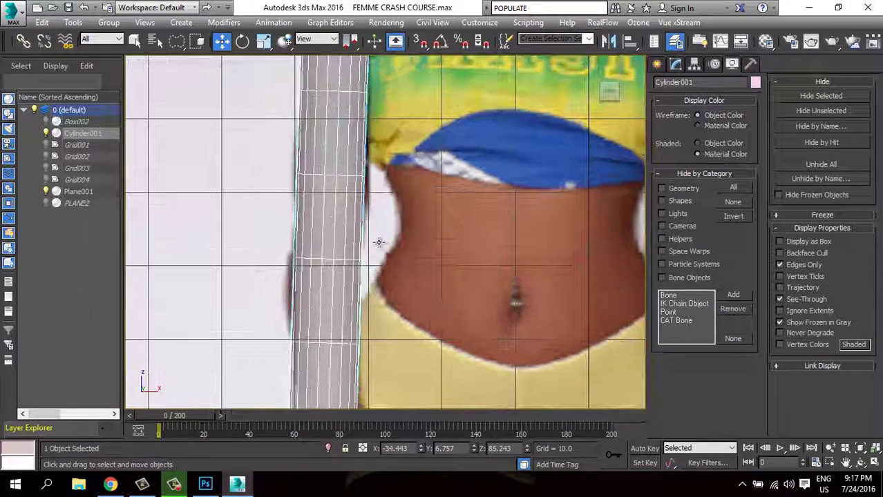
{"action": "middle_click_drag", "start_coordinate": [355, 210], "coordinate": [352, 290]}
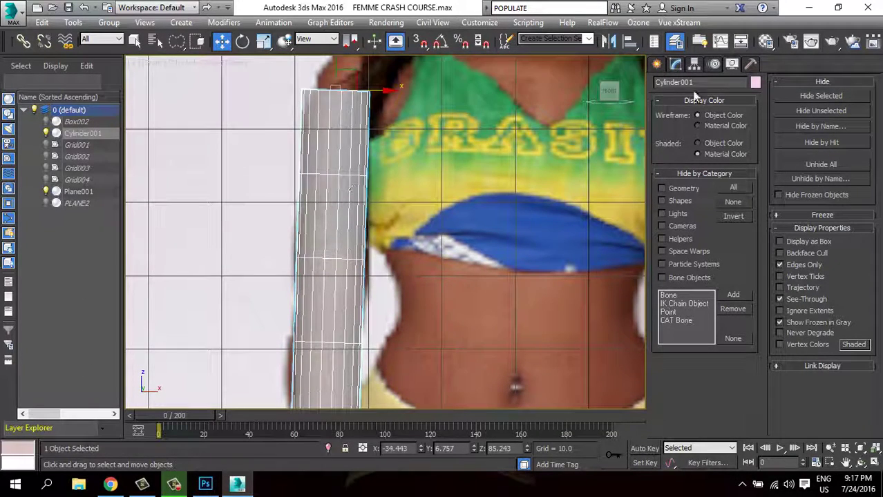
{"action": "left_click", "coordinate": [675, 65]}
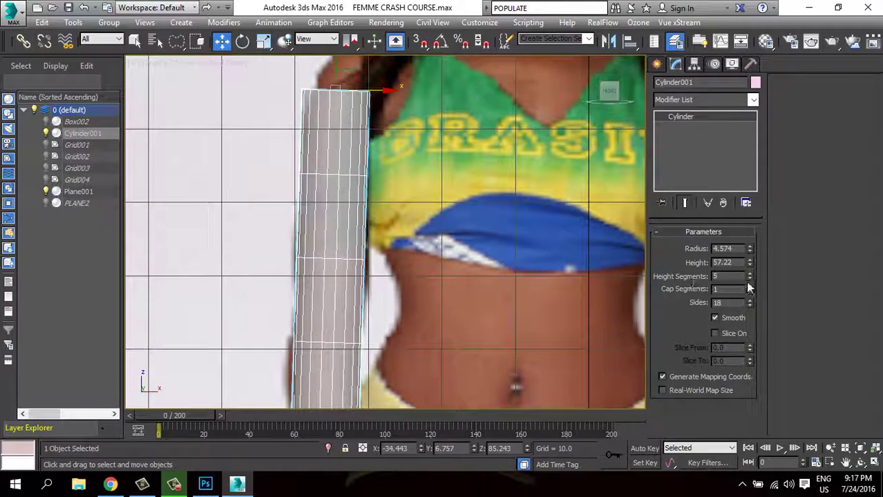
Raise the arm cylinder's height segments to 8.
{"action": "middle_click_drag", "start_coordinate": [414, 276], "coordinate": [366, 228]}
{"action": "scroll", "coordinate": [351, 304], "scroll_direction": "down", "scroll_amount": 2}
{"action": "middle_click_drag", "start_coordinate": [350, 330], "coordinate": [351, 303]}
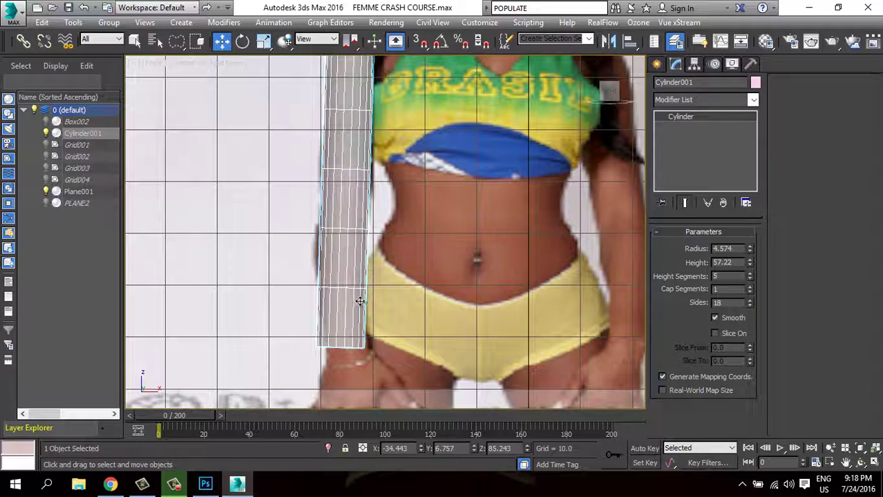
{"action": "left_click", "coordinate": [750, 275]}
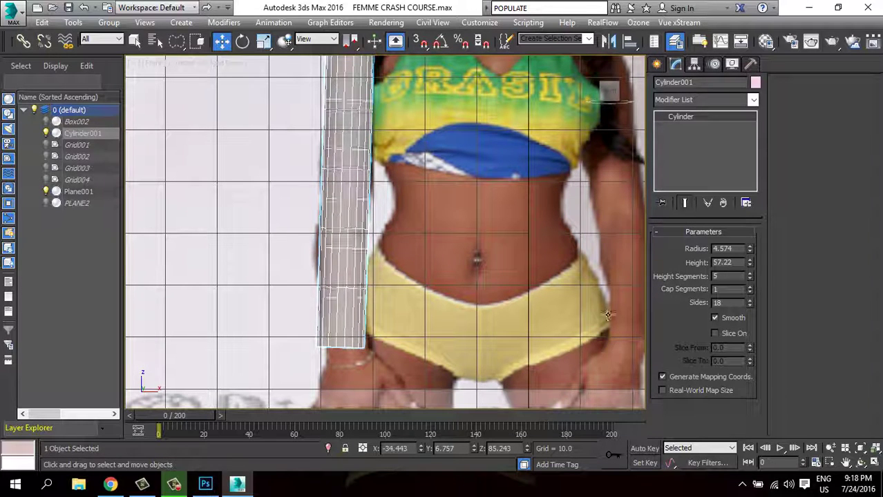
{"action": "middle_click_drag", "start_coordinate": [349, 258], "coordinate": [369, 282]}
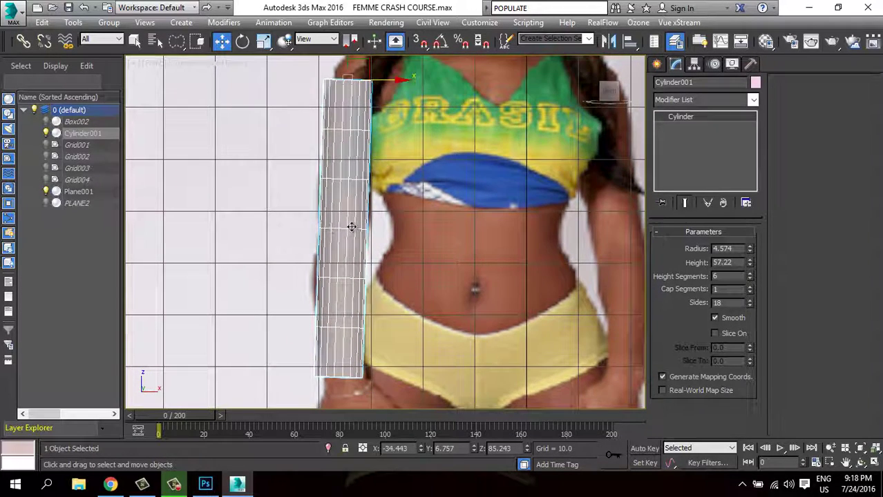
{"action": "left_click", "coordinate": [749, 275]}
{"action": "left_click", "coordinate": [750, 275]}
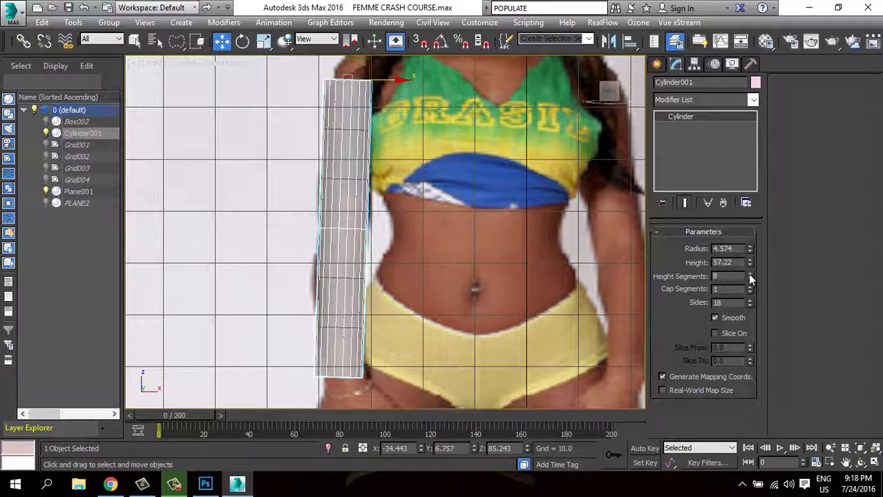
{"action": "mouse_move", "coordinate": [373, 321]}
{"action": "middle_mouse_down"}
{"action": "mouse_move", "coordinate": [424, 313]}
{"action": "mouse_move", "coordinate": [392, 294]}
{"action": "middle_mouse_up"}
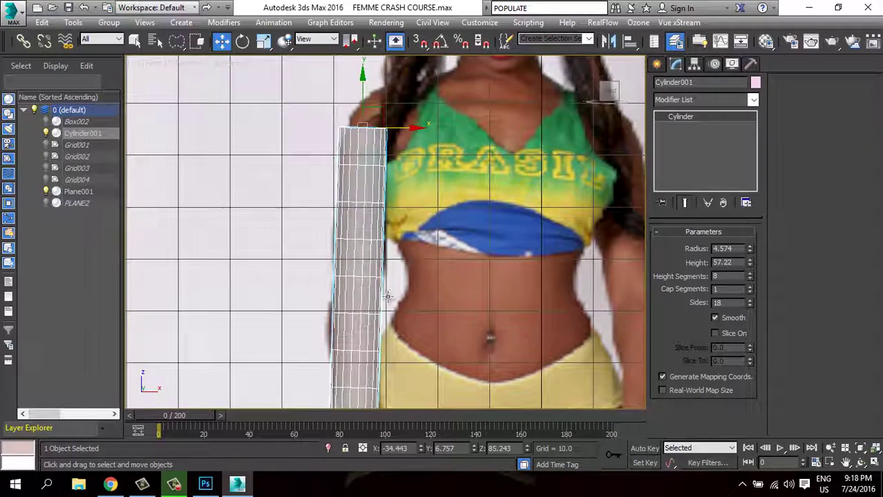
{"action": "scroll", "coordinate": [385, 262], "scroll_direction": "down", "scroll_amount": 2}
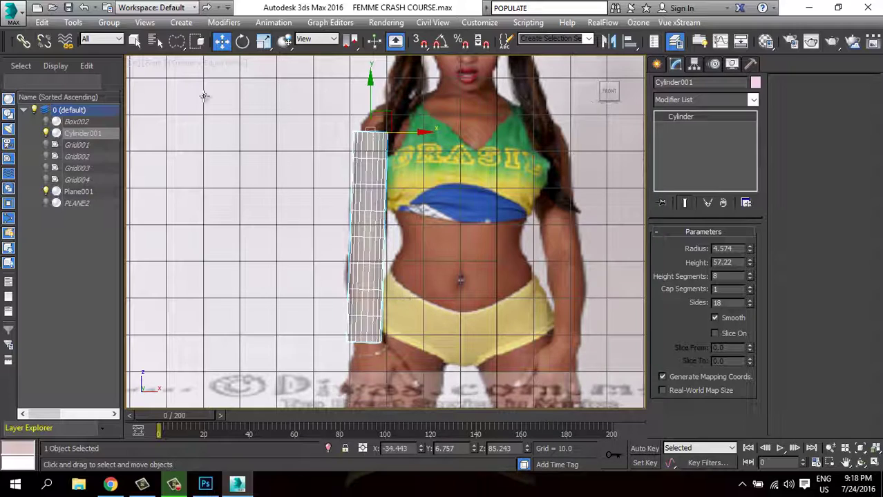
Rotate the cylinder horizontal, pointing left, and unhide the body mesh Box002.
{"action": "left_click", "coordinate": [241, 43]}
{"action": "left_click_drag", "start_coordinate": [408, 101], "coordinate": [445, 228]}
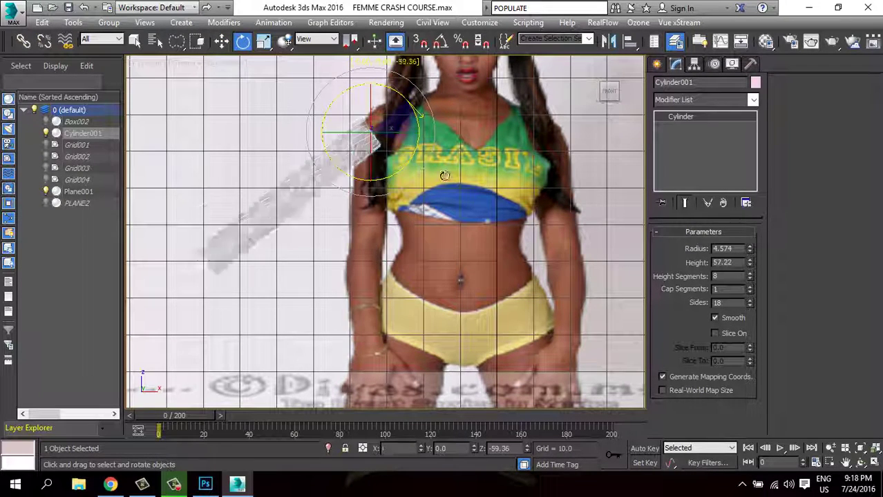
{"action": "left_click", "coordinate": [46, 122]}
{"action": "middle_click_drag", "start_coordinate": [354, 211], "coordinate": [349, 252]}
Move the cylinder up to the shoulder and restore the four-viewport layout.
{"action": "right_click", "coordinate": [366, 169]}
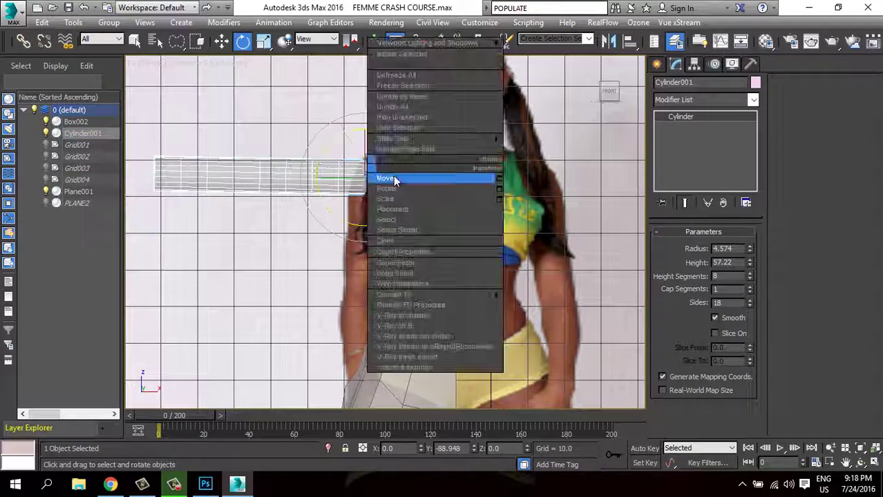
{"action": "left_click", "coordinate": [395, 181]}
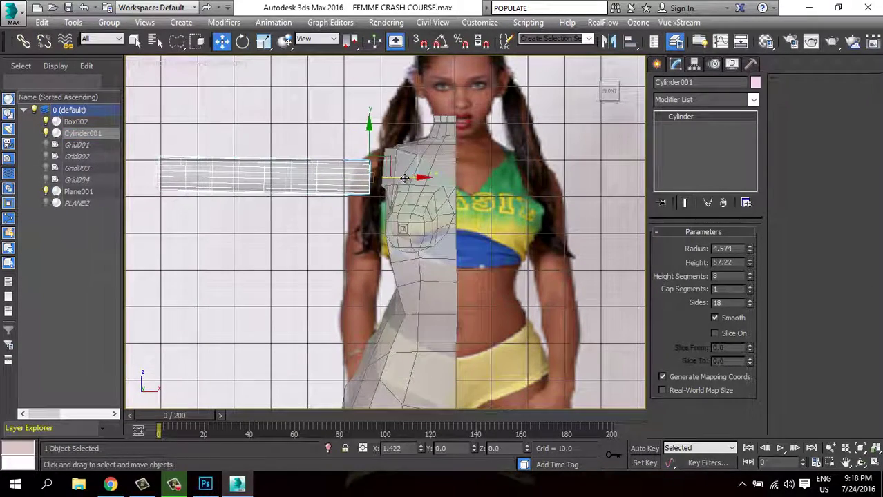
{"action": "scroll", "coordinate": [404, 178], "scroll_direction": "up", "scroll_amount": 3}
{"action": "scroll", "coordinate": [430, 295], "scroll_direction": "up", "scroll_amount": 2}
{"action": "scroll", "coordinate": [430, 295], "scroll_direction": "up", "scroll_amount": 2}
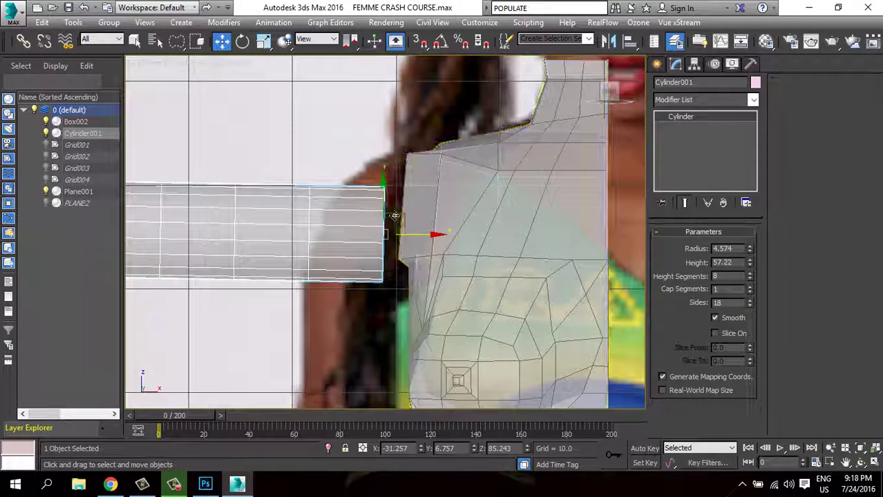
{"action": "left_click_drag", "start_coordinate": [409, 217], "coordinate": [409, 192]}
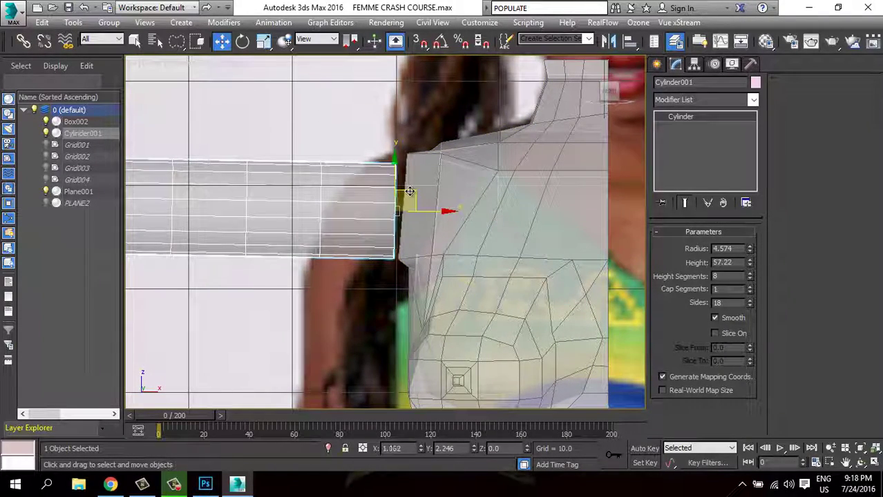
{"action": "scroll", "coordinate": [365, 282], "scroll_direction": "down", "scroll_amount": 1}
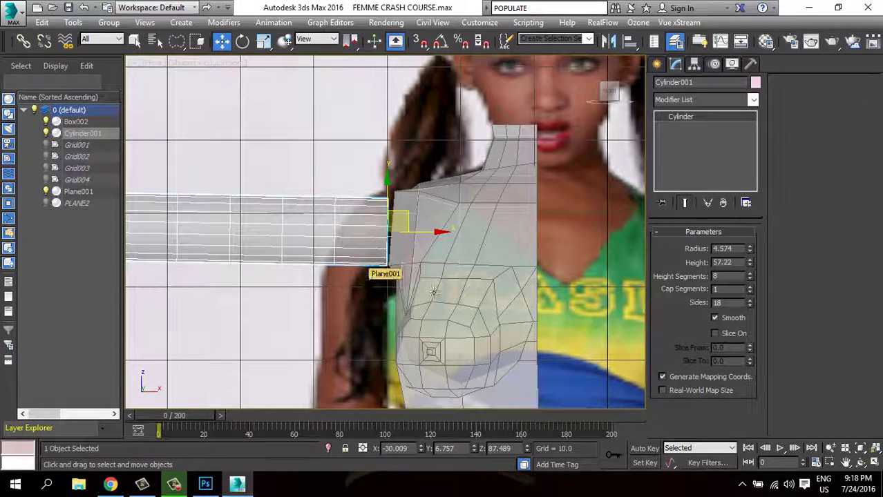
{"action": "left_click", "coordinate": [875, 450]}
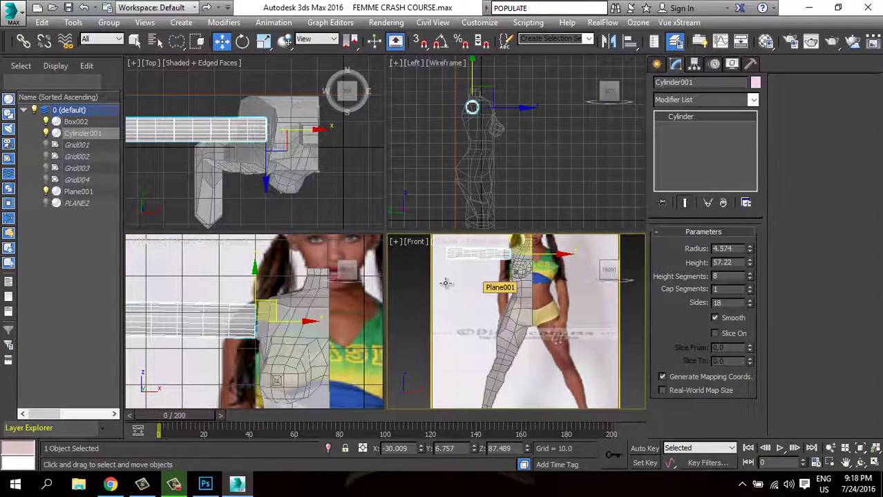
Make the view Perspective, maximize it and orbit around the figure.
{"action": "key", "text": "p"}
{"action": "left_click", "coordinate": [873, 463]}
{"action": "left_click", "coordinate": [860, 463]}
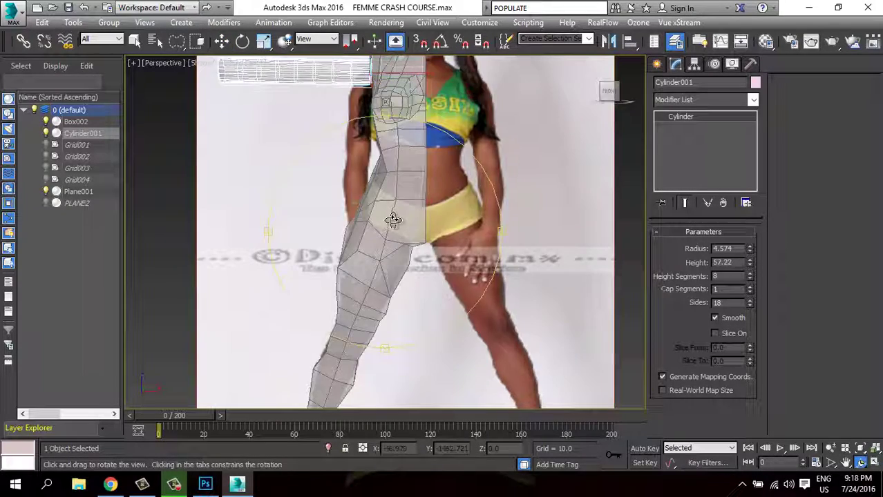
{"action": "mouse_move", "coordinate": [393, 218]}
{"action": "left_mouse_down"}
{"action": "mouse_move", "coordinate": [399, 226]}
{"action": "mouse_move", "coordinate": [315, 241]}
{"action": "left_mouse_up"}
Hide Plane001, isolate the cylinder and turn off its See-Through display.
{"action": "left_click", "coordinate": [46, 191]}
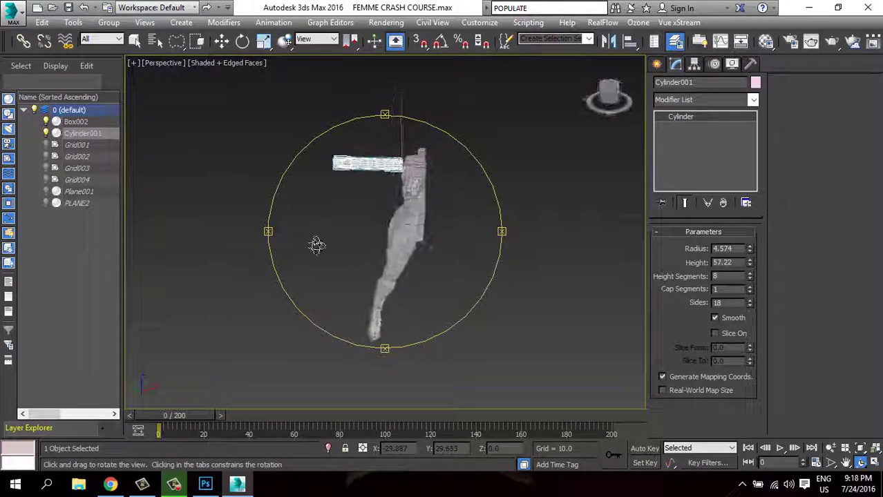
{"action": "left_click", "coordinate": [329, 449]}
{"action": "left_click", "coordinate": [733, 66]}
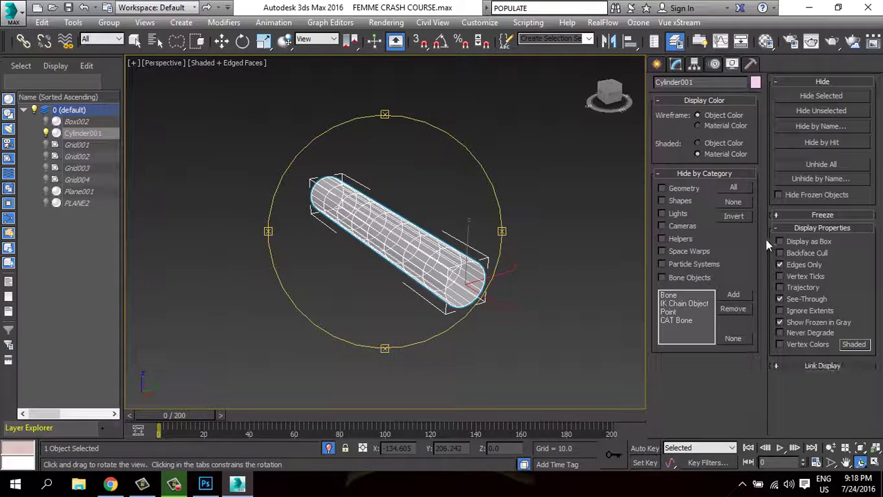
{"action": "left_click", "coordinate": [793, 300]}
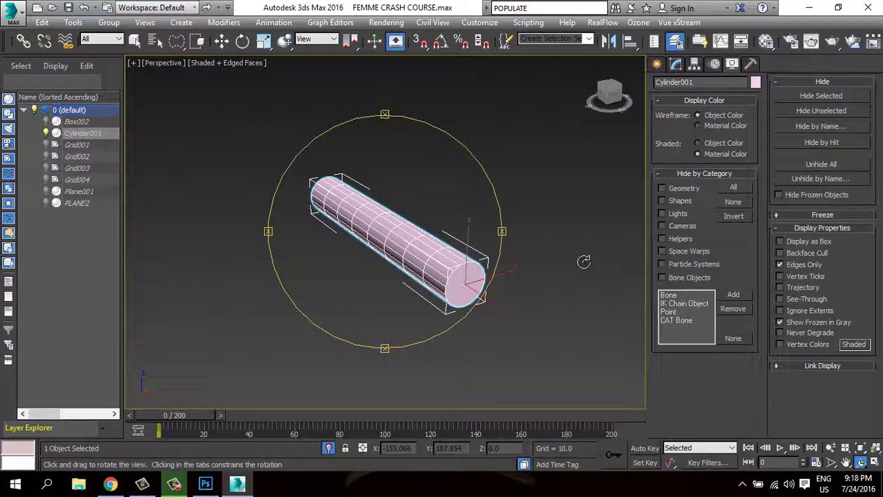
{"action": "left_click", "coordinate": [675, 64]}
Convert the cylinder to Editable Poly and inspect its end-cap polygon.
{"action": "key", "text": "w"}
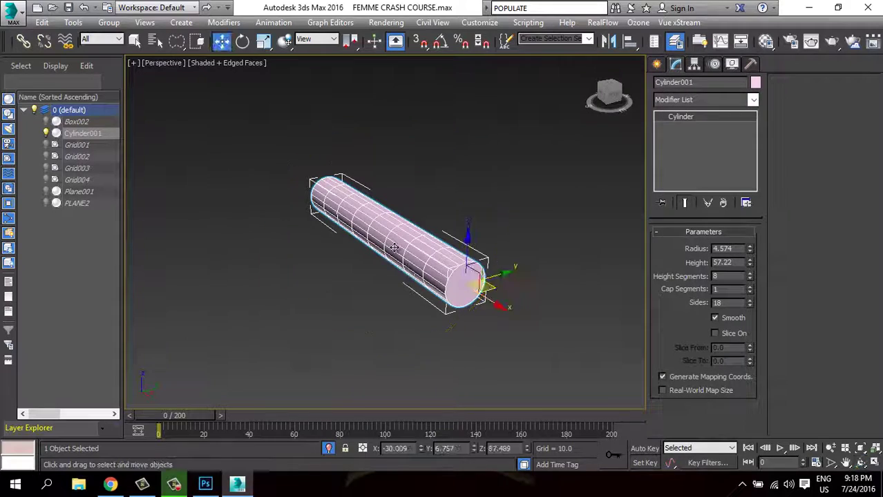
{"action": "right_click", "coordinate": [392, 244]}
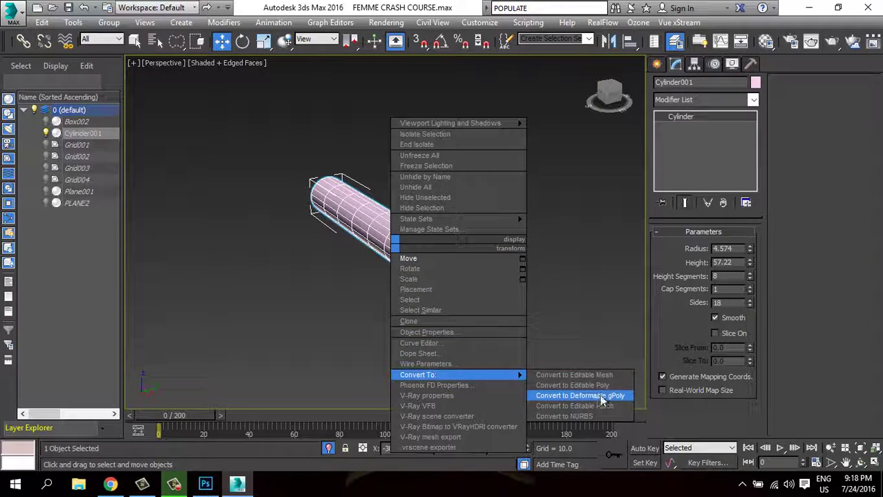
{"action": "left_click", "coordinate": [598, 386]}
{"action": "left_click", "coordinate": [717, 247]}
{"action": "left_click", "coordinate": [468, 290]}
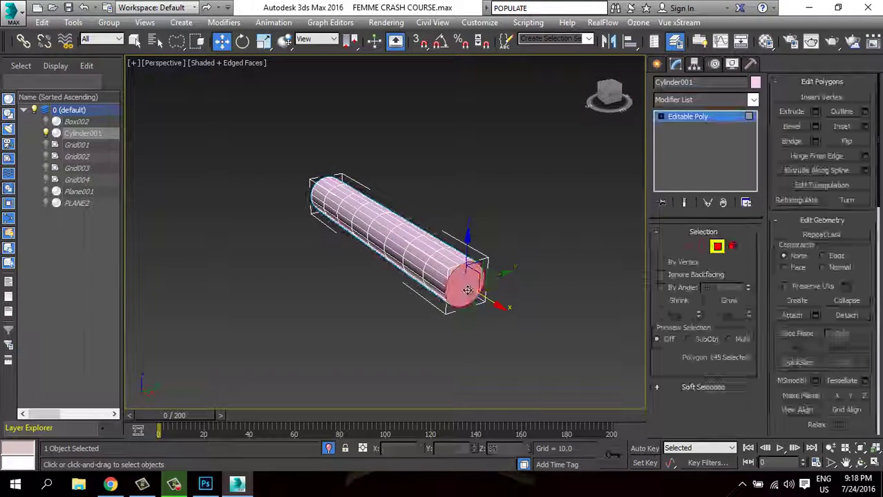
{"action": "middle_click_drag", "start_coordinate": [468, 290], "coordinate": [347, 278], "text": "alt"}
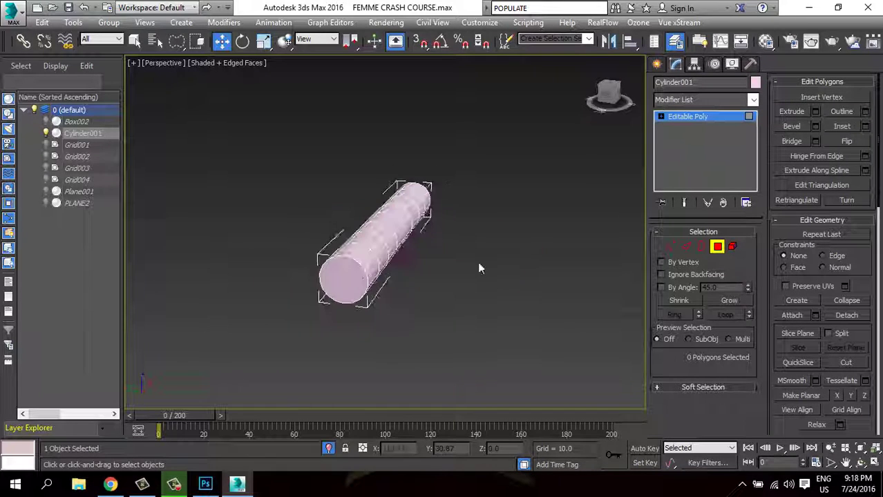
{"action": "left_click", "coordinate": [290, 221]}
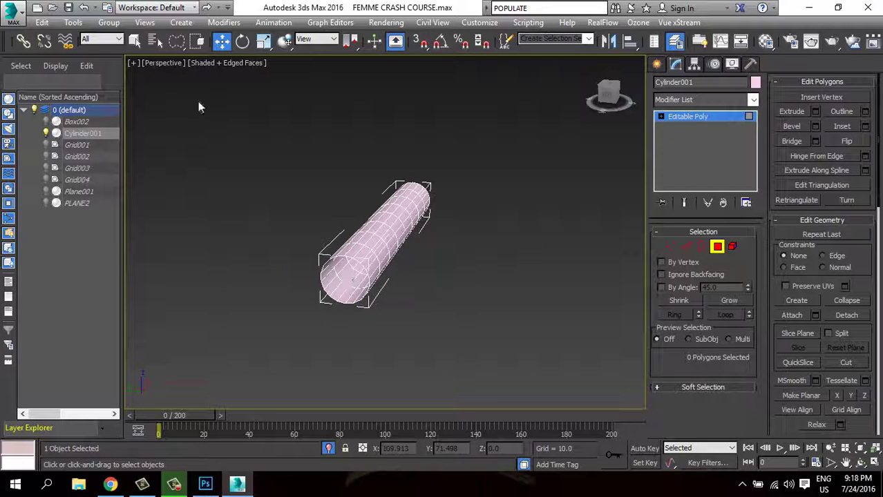
{"action": "left_click", "coordinate": [717, 246]}
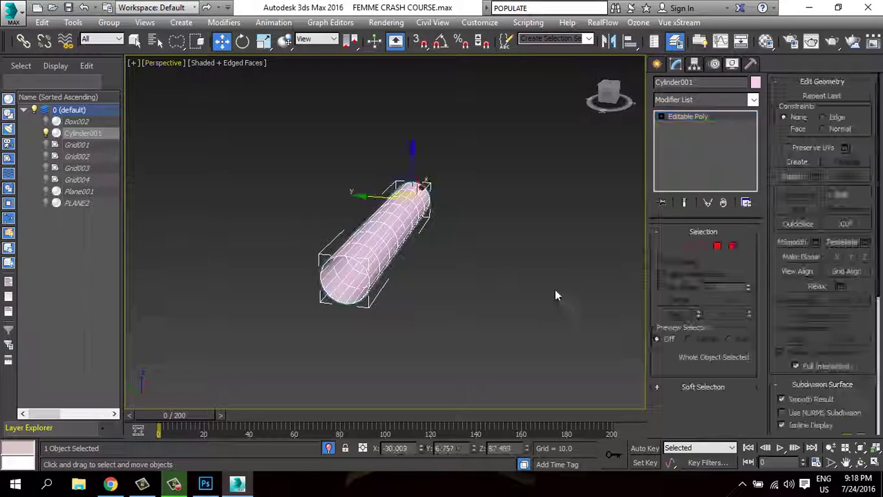
End Isolate Selection and orbit to where the cylinder meets the body.
{"action": "middle_click_drag", "start_coordinate": [554, 289], "coordinate": [345, 290], "text": "alt"}
{"action": "left_click", "coordinate": [329, 449]}
{"action": "mouse_move", "coordinate": [469, 301]}
{"action": "middle_mouse_down", "text": "alt"}
{"action": "mouse_move", "coordinate": [473, 276]}
{"action": "mouse_move", "coordinate": [451, 243]}
{"action": "mouse_move", "coordinate": [499, 286]}
{"action": "mouse_move", "coordinate": [441, 239]}
{"action": "middle_mouse_up", "text": "alt"}
{"action": "scroll", "coordinate": [447, 252], "scroll_direction": "up", "scroll_amount": 2}
{"action": "scroll", "coordinate": [469, 265], "scroll_direction": "up", "scroll_amount": 3}
{"action": "scroll", "coordinate": [441, 239], "scroll_direction": "up", "scroll_amount": 2}
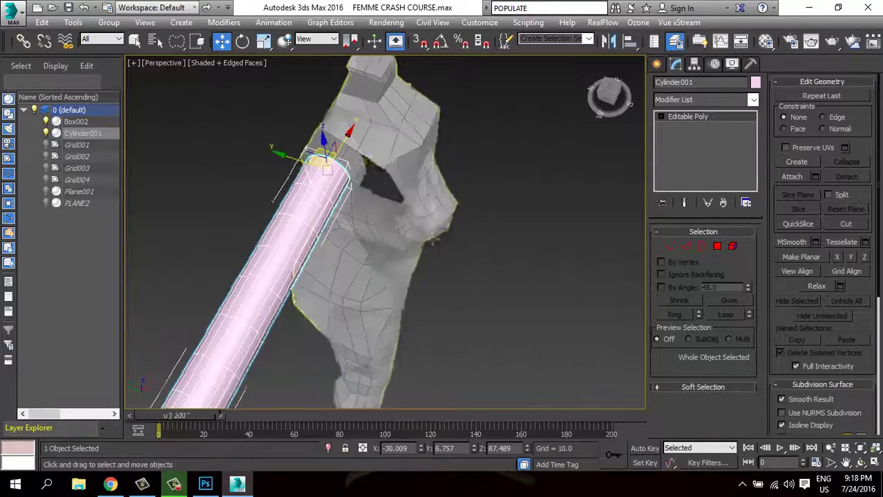
{"action": "mouse_move", "coordinate": [498, 258]}
{"action": "middle_mouse_down", "text": "alt"}
{"action": "mouse_move", "coordinate": [369, 254]}
{"action": "mouse_move", "coordinate": [393, 217]}
{"action": "mouse_move", "coordinate": [400, 241]}
{"action": "mouse_move", "coordinate": [481, 277]}
{"action": "mouse_move", "coordinate": [467, 250]}
{"action": "mouse_move", "coordinate": [476, 290]}
{"action": "middle_mouse_up", "text": "alt"}
In Box002 vertex mode, raise the hole's lower-edge vertices and select vertices near the gap.
{"action": "left_click", "coordinate": [482, 277]}
{"action": "left_click", "coordinate": [670, 246]}
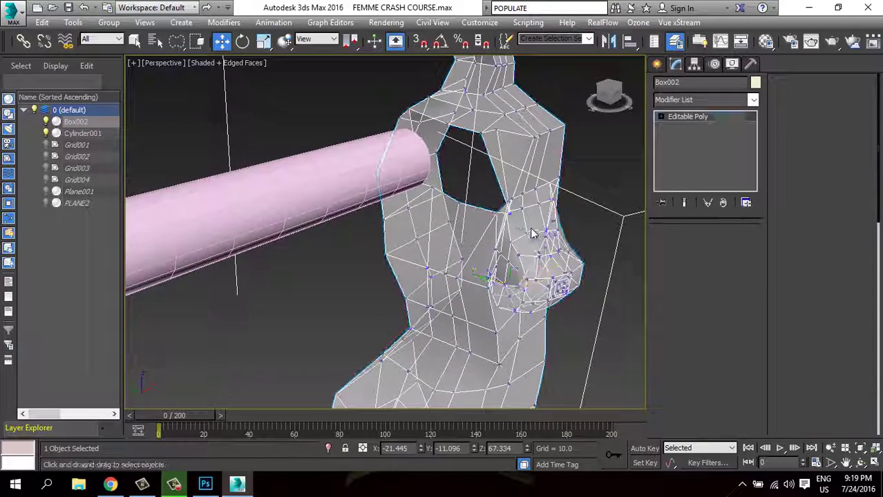
{"action": "middle_click_drag", "start_coordinate": [511, 211], "coordinate": [470, 261], "text": "alt"}
{"action": "left_click_drag", "start_coordinate": [469, 260], "coordinate": [474, 199]}
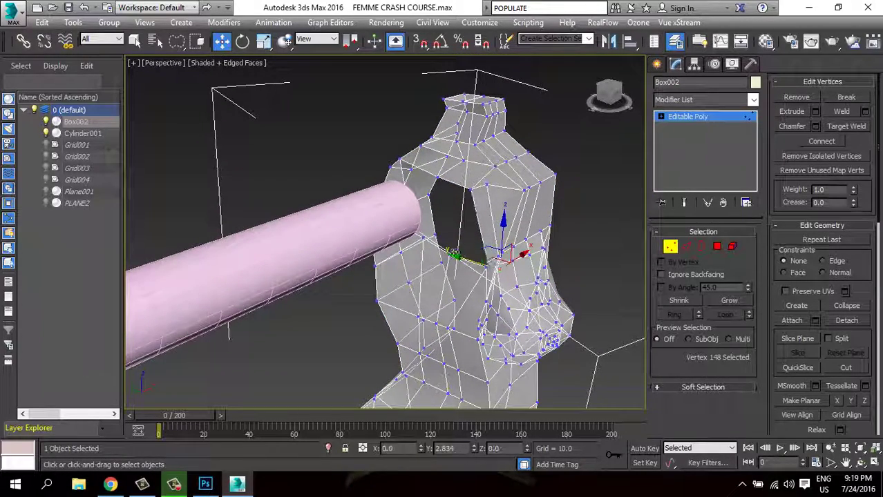
{"action": "scroll", "coordinate": [470, 257], "scroll_direction": "up", "scroll_amount": 5}
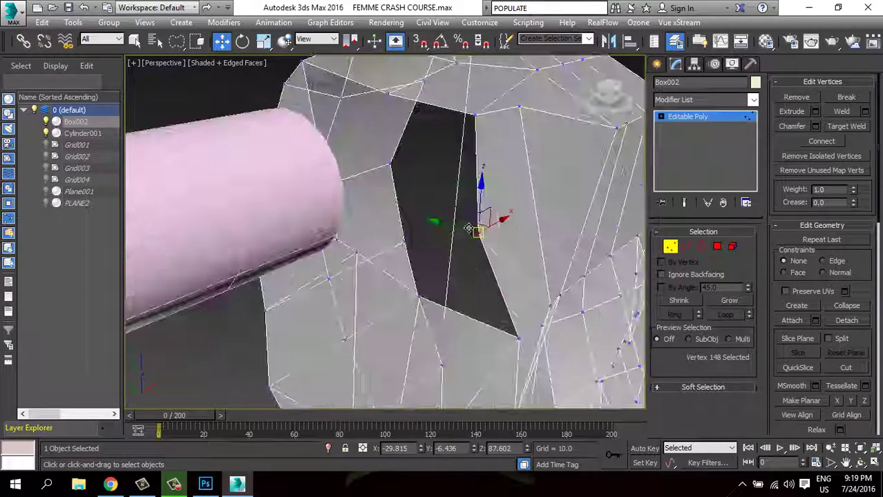
{"action": "left_click", "coordinate": [517, 338]}
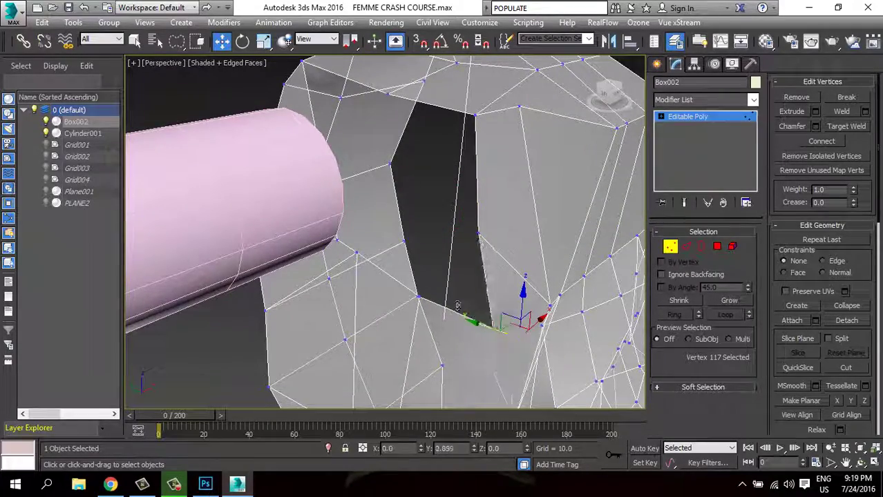
{"action": "mouse_move", "coordinate": [429, 292]}
{"action": "middle_mouse_down"}
{"action": "mouse_move", "coordinate": [446, 212]}
{"action": "mouse_move", "coordinate": [437, 251]}
{"action": "middle_mouse_up"}
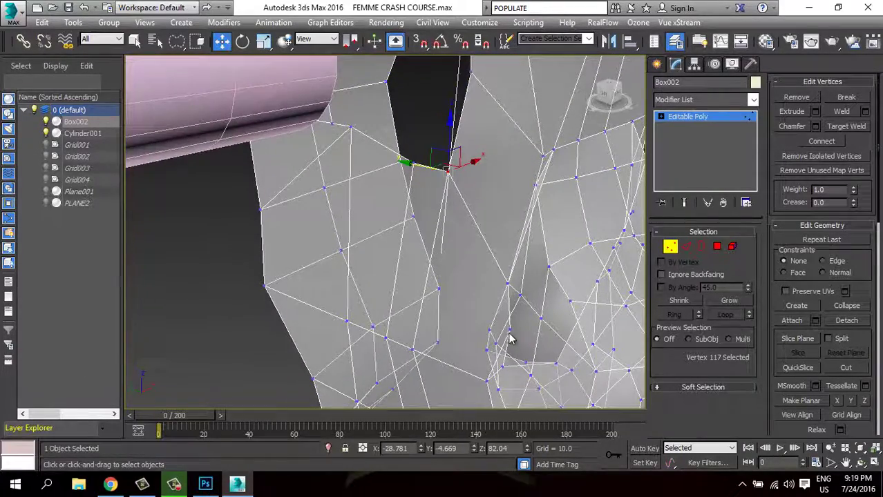
{"action": "left_click", "coordinate": [511, 310]}
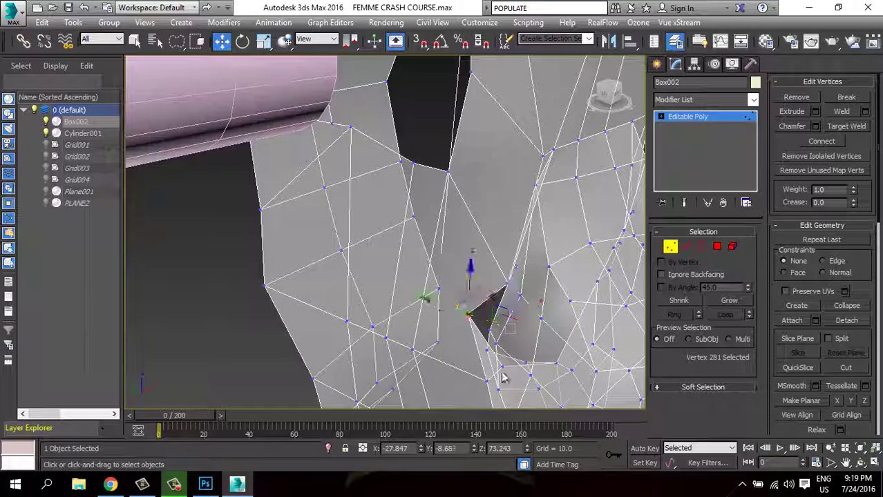
{"action": "middle_click_drag", "start_coordinate": [440, 299], "coordinate": [490, 280], "text": "alt"}
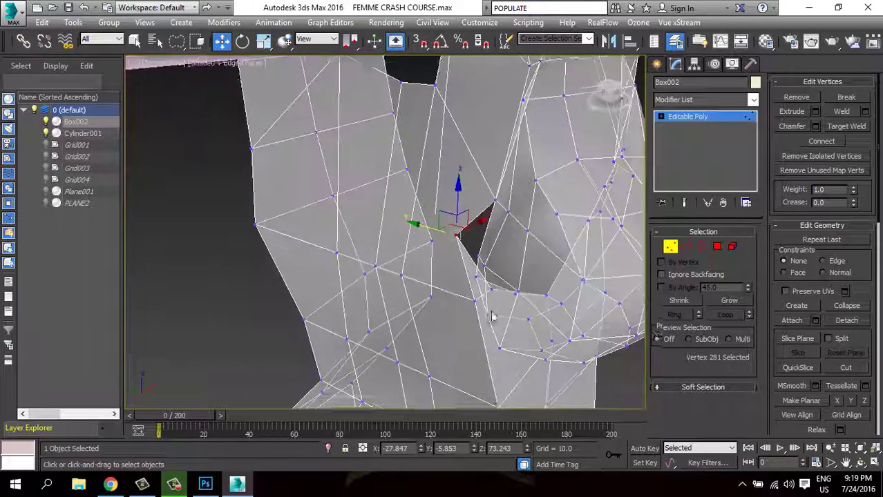
Target Weld a stray vertex onto its neighbour and move another toward the gap.
{"action": "right_click", "coordinate": [482, 245]}
{"action": "left_click", "coordinate": [459, 335]}
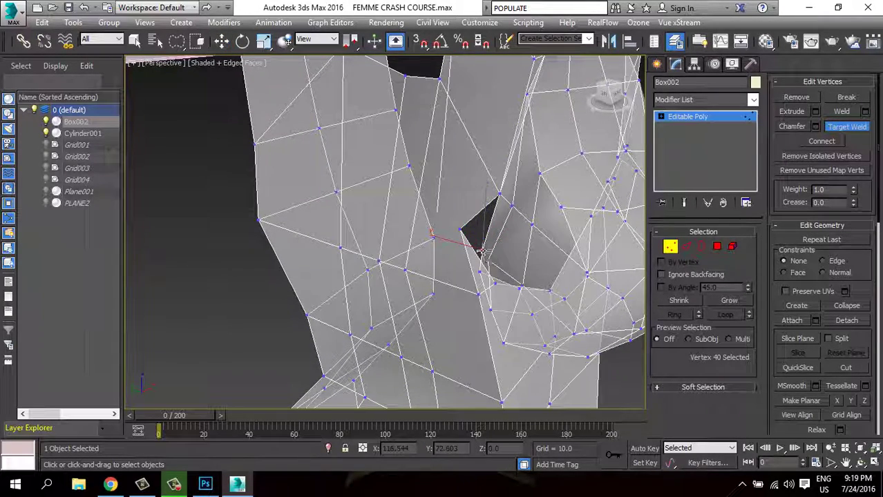
{"action": "left_click", "coordinate": [463, 232]}
{"action": "key", "text": "w"}
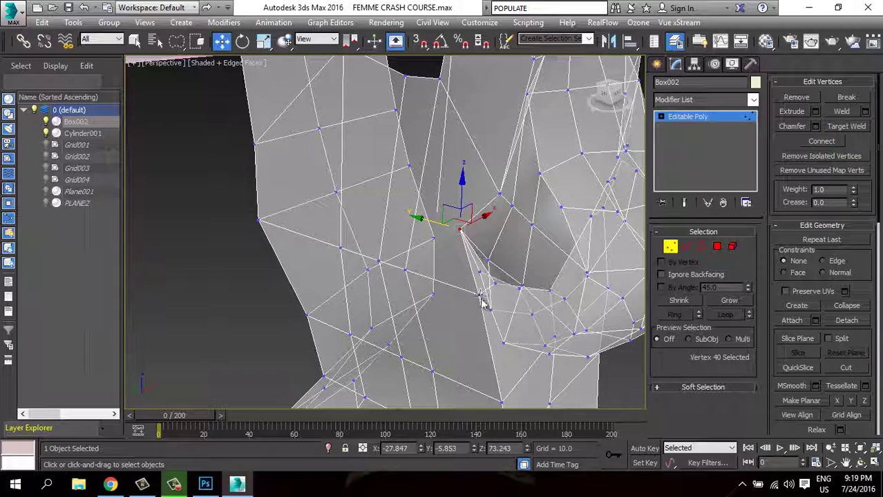
{"action": "left_click", "coordinate": [478, 295]}
{"action": "left_click_drag", "start_coordinate": [473, 254], "coordinate": [444, 274]}
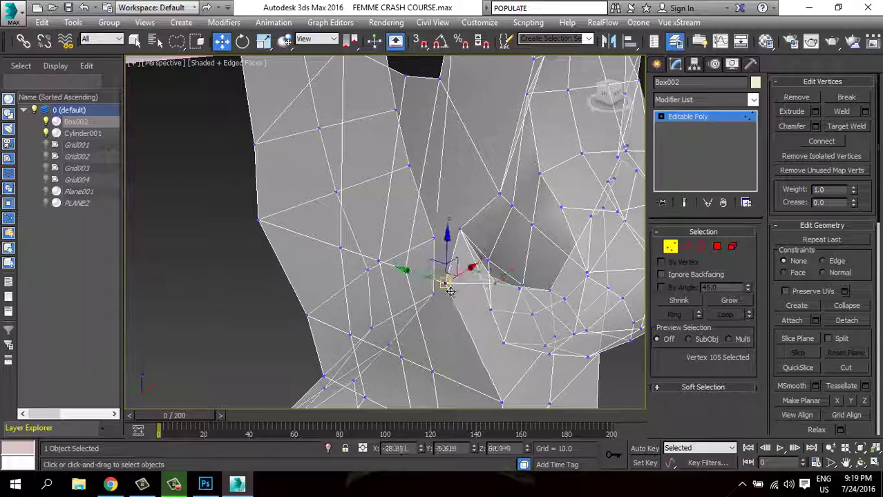
Target Weld the gap's corner vertex and review the repaired area.
{"action": "mouse_move", "coordinate": [444, 273]}
{"action": "middle_mouse_down", "text": "alt"}
{"action": "mouse_move", "coordinate": [469, 262]}
{"action": "mouse_move", "coordinate": [482, 295]}
{"action": "middle_mouse_up", "text": "alt"}
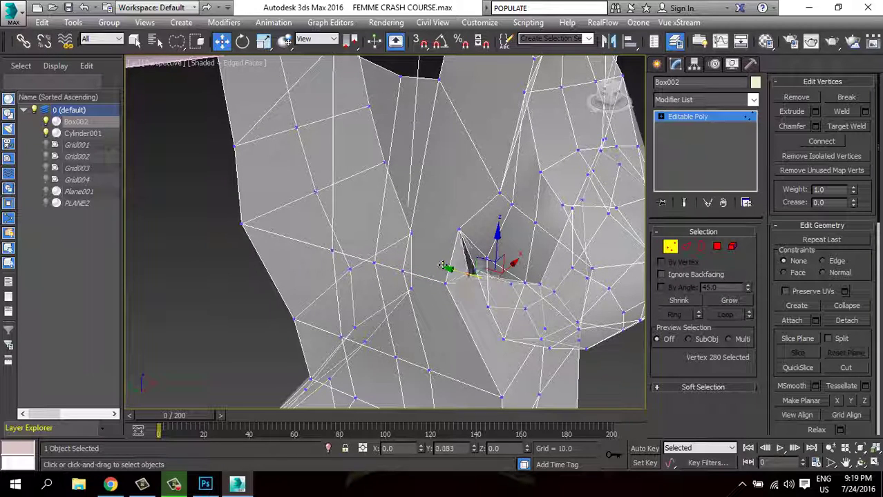
{"action": "left_click", "coordinate": [476, 273]}
{"action": "right_click", "coordinate": [475, 266]}
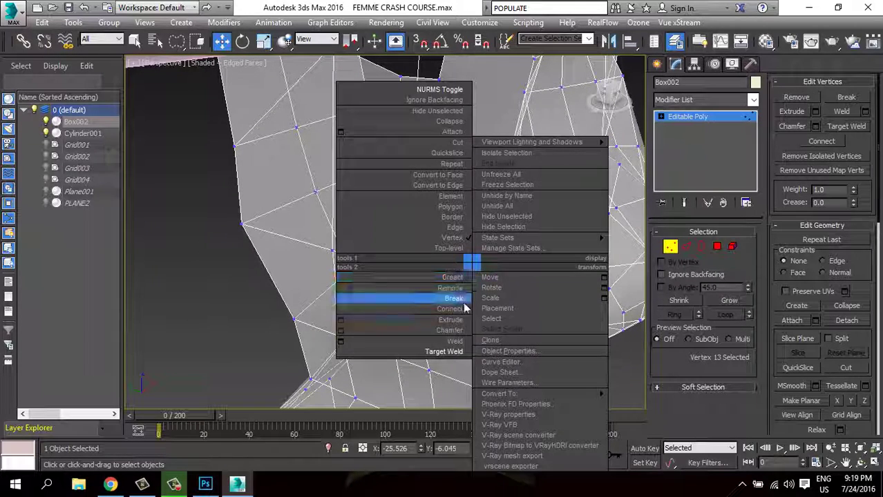
{"action": "left_click", "coordinate": [435, 349]}
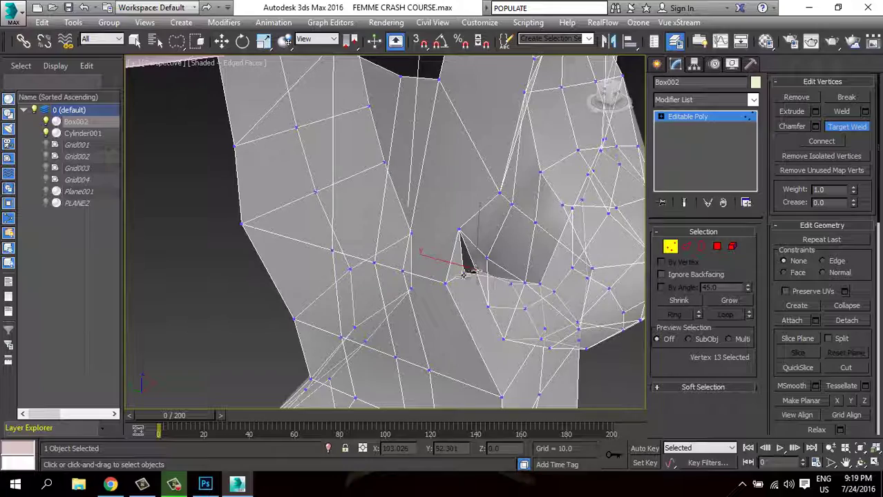
{"action": "key", "text": "w"}
{"action": "mouse_move", "coordinate": [493, 325]}
{"action": "middle_mouse_down", "text": "alt"}
{"action": "mouse_move", "coordinate": [502, 299]}
{"action": "mouse_move", "coordinate": [473, 299]}
{"action": "mouse_move", "coordinate": [493, 312]}
{"action": "mouse_move", "coordinate": [561, 295]}
{"action": "mouse_move", "coordinate": [526, 331]}
{"action": "middle_mouse_up", "text": "alt"}
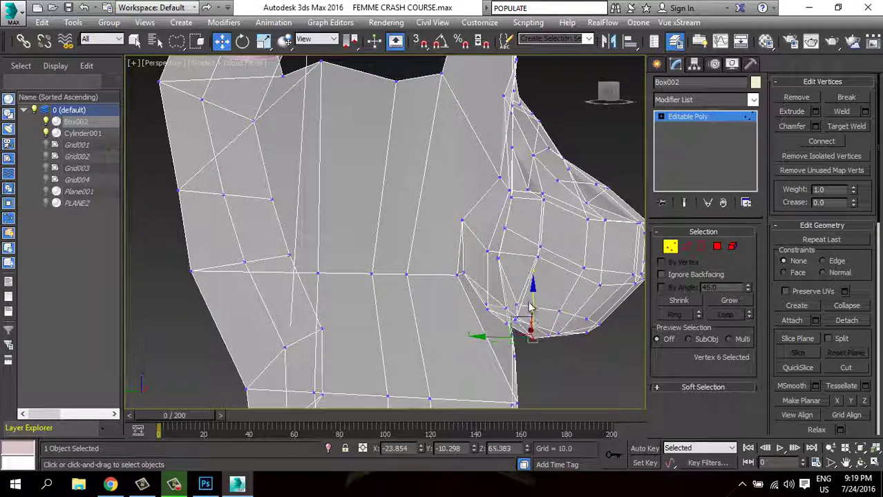
Slide a Box002 neck-edge vertex sideways along Y and inspect the neck from other angles.
{"action": "mouse_move", "coordinate": [530, 306]}
{"action": "middle_mouse_down", "text": "alt"}
{"action": "mouse_move", "coordinate": [516, 287]}
{"action": "mouse_move", "coordinate": [536, 325]}
{"action": "mouse_move", "coordinate": [554, 315]}
{"action": "mouse_move", "coordinate": [557, 301]}
{"action": "mouse_move", "coordinate": [590, 299]}
{"action": "mouse_move", "coordinate": [562, 275]}
{"action": "middle_mouse_up", "text": "alt"}
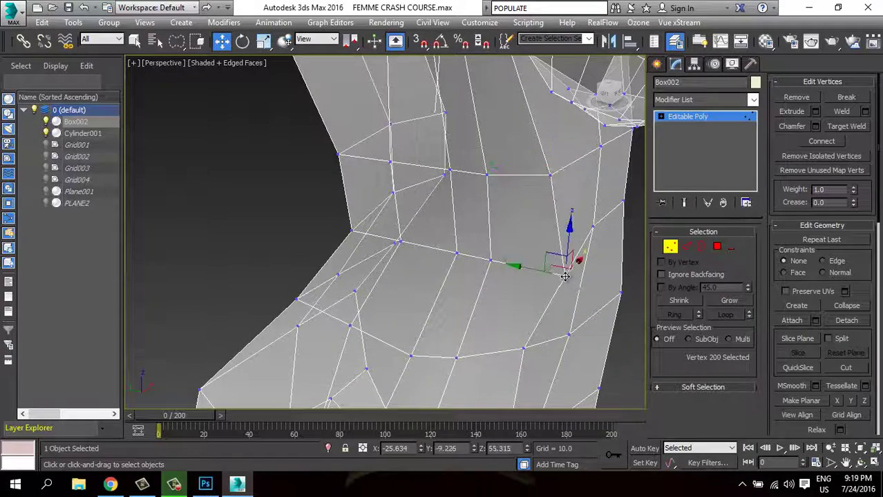
{"action": "left_click_drag", "start_coordinate": [520, 270], "coordinate": [480, 250]}
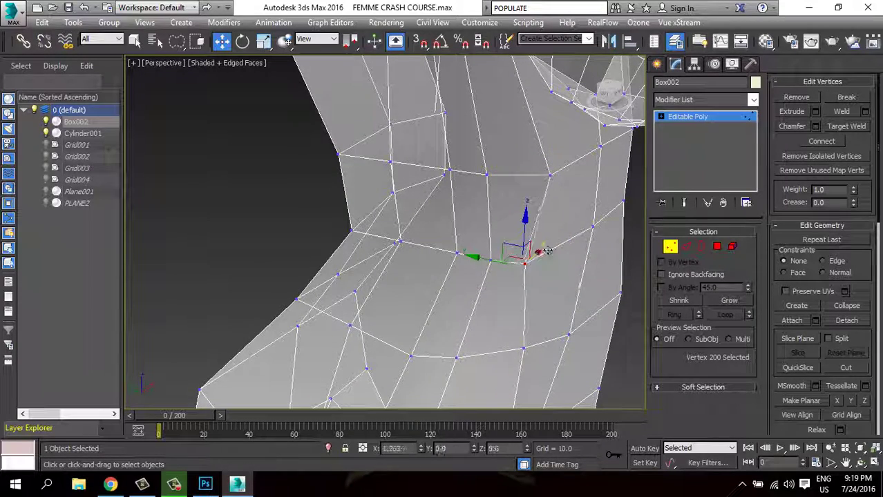
{"action": "mouse_move", "coordinate": [563, 241]}
{"action": "middle_mouse_down", "text": "alt"}
{"action": "mouse_move", "coordinate": [538, 310]}
{"action": "mouse_move", "coordinate": [509, 295]}
{"action": "mouse_move", "coordinate": [561, 308]}
{"action": "mouse_move", "coordinate": [486, 320]}
{"action": "middle_mouse_up", "text": "alt"}
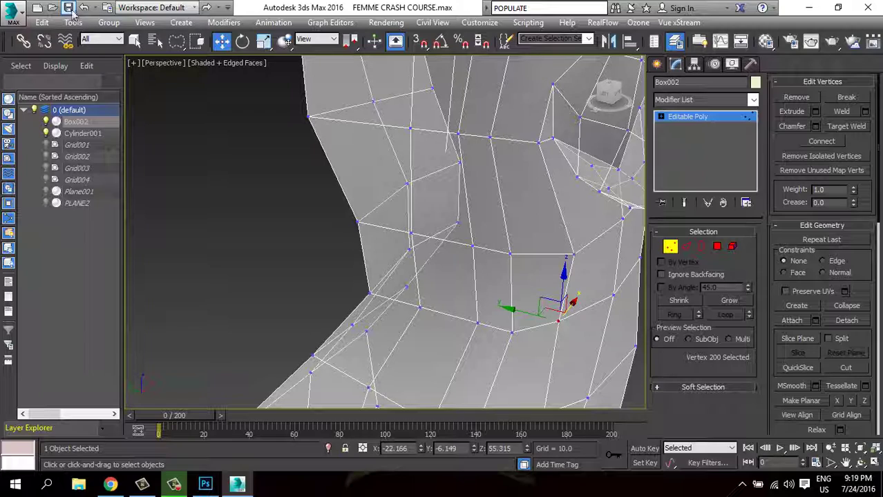
{"action": "mouse_move", "coordinate": [471, 268]}
{"action": "middle_mouse_down", "text": "alt"}
{"action": "mouse_move", "coordinate": [483, 292]}
{"action": "mouse_move", "coordinate": [337, 231]}
{"action": "mouse_move", "coordinate": [507, 265]}
{"action": "middle_mouse_up", "text": "alt"}
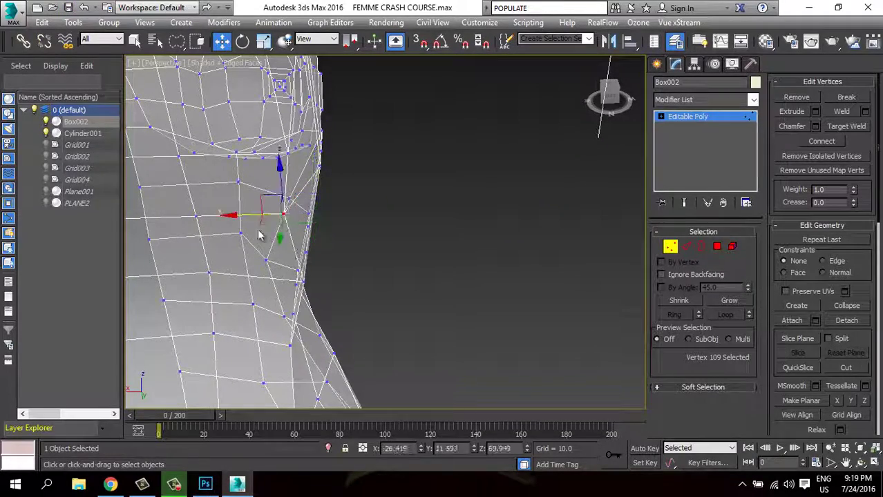
{"action": "left_click", "coordinate": [302, 280]}
{"action": "scroll", "coordinate": [253, 278], "scroll_direction": "up", "scroll_amount": 3}
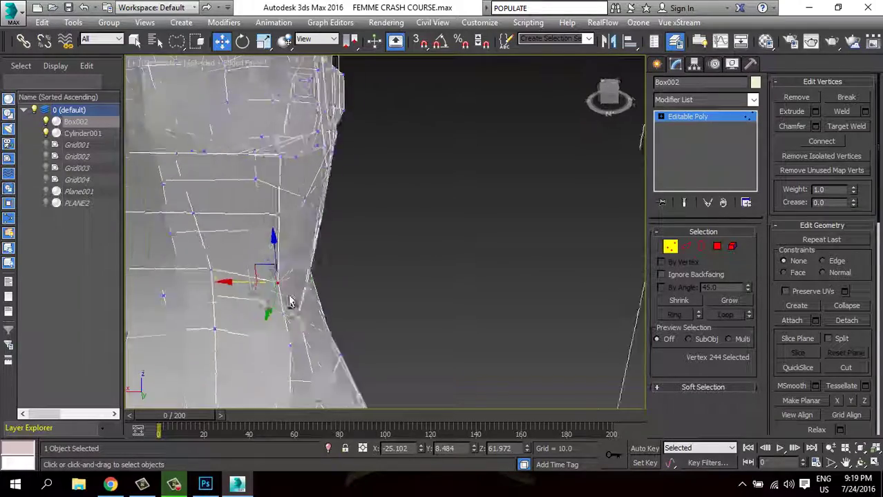
{"action": "mouse_move", "coordinate": [291, 299]}
{"action": "middle_mouse_down", "text": "alt"}
{"action": "mouse_move", "coordinate": [247, 297]}
{"action": "mouse_move", "coordinate": [310, 296]}
{"action": "mouse_move", "coordinate": [280, 300]}
{"action": "mouse_move", "coordinate": [300, 302]}
{"action": "mouse_move", "coordinate": [325, 271]}
{"action": "mouse_move", "coordinate": [373, 259]}
{"action": "middle_mouse_up", "text": "alt"}
{"action": "scroll", "coordinate": [310, 296], "scroll_direction": "down", "scroll_amount": 4}
Pull the vertices on both sides of the shoulder gap inward to narrow it.
{"action": "mouse_move", "coordinate": [339, 243]}
{"action": "left_mouse_down"}
{"action": "mouse_move", "coordinate": [330, 239]}
{"action": "mouse_move", "coordinate": [361, 259]}
{"action": "left_mouse_up"}
{"action": "scroll", "coordinate": [360, 259], "scroll_direction": "up", "scroll_amount": 5}
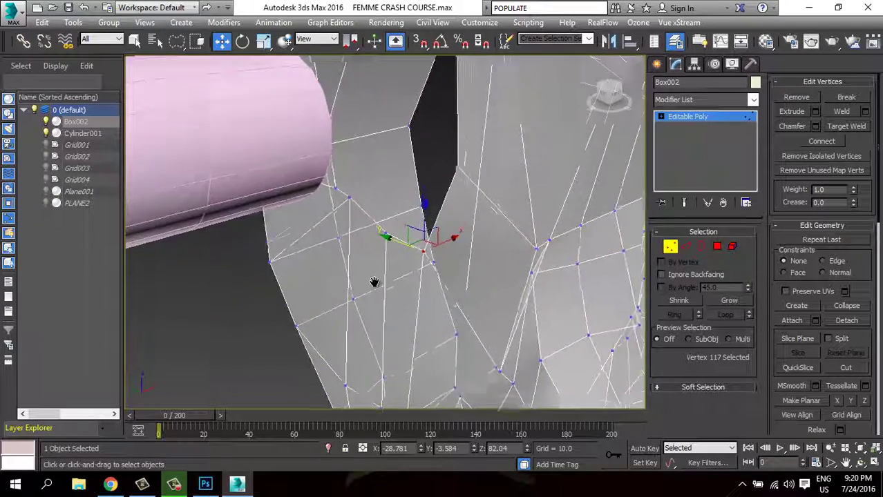
{"action": "mouse_move", "coordinate": [441, 252]}
{"action": "left_mouse_down"}
{"action": "mouse_move", "coordinate": [443, 266]}
{"action": "mouse_move", "coordinate": [429, 262]}
{"action": "left_mouse_up"}
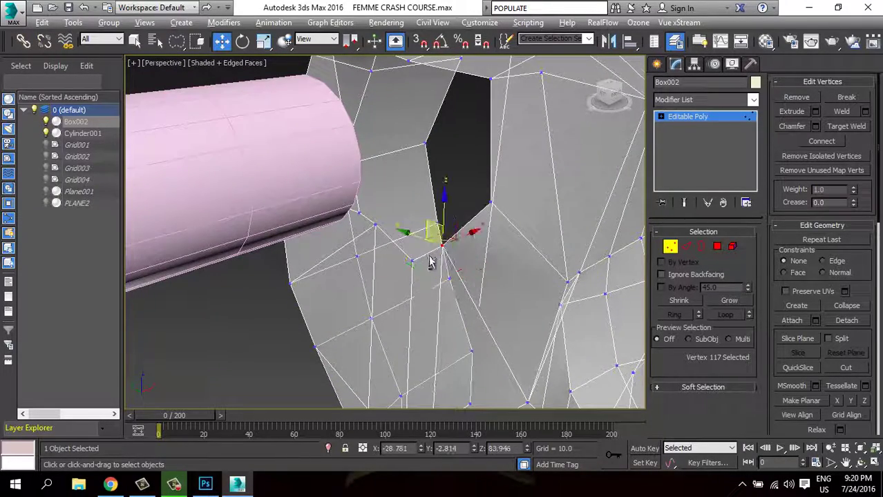
{"action": "middle_click_drag", "start_coordinate": [430, 261], "coordinate": [456, 235], "text": "alt"}
{"action": "left_click", "coordinate": [472, 223]}
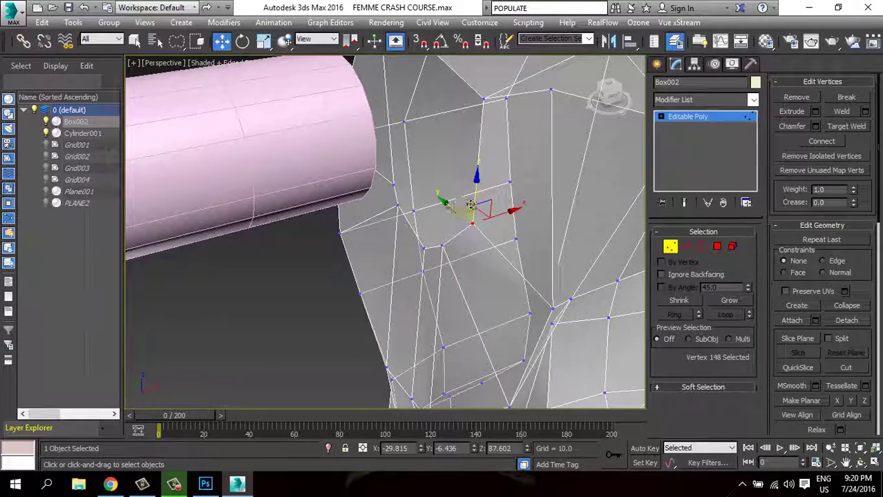
{"action": "middle_click_drag", "start_coordinate": [453, 166], "coordinate": [481, 221], "text": "alt"}
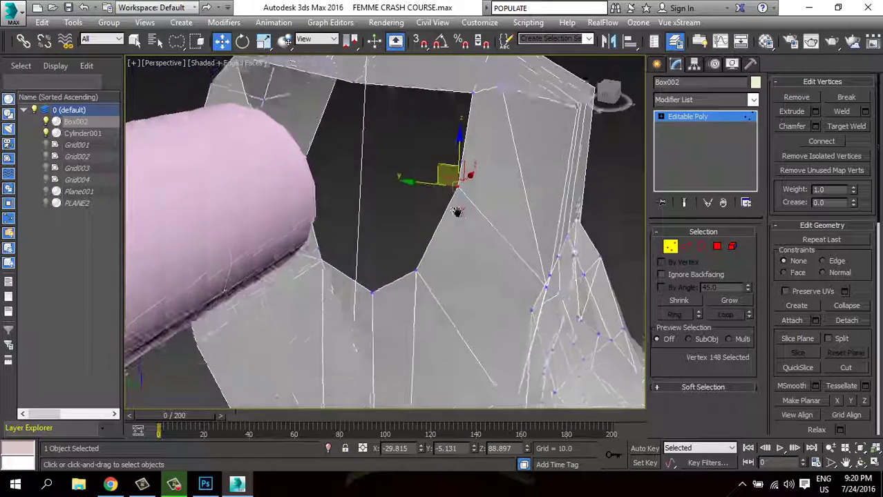
{"action": "left_click", "coordinate": [486, 210]}
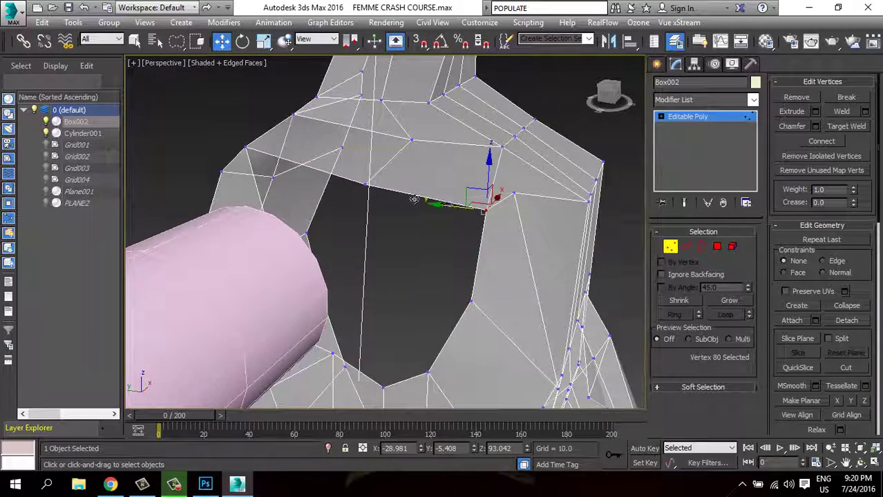
{"action": "left_click_drag", "start_coordinate": [414, 199], "coordinate": [390, 202]}
{"action": "mouse_move", "coordinate": [390, 201]}
{"action": "middle_mouse_down", "text": "alt"}
{"action": "mouse_move", "coordinate": [445, 267]}
{"action": "mouse_move", "coordinate": [404, 292]}
{"action": "middle_mouse_up", "text": "alt"}
{"action": "left_click", "coordinate": [423, 286]}
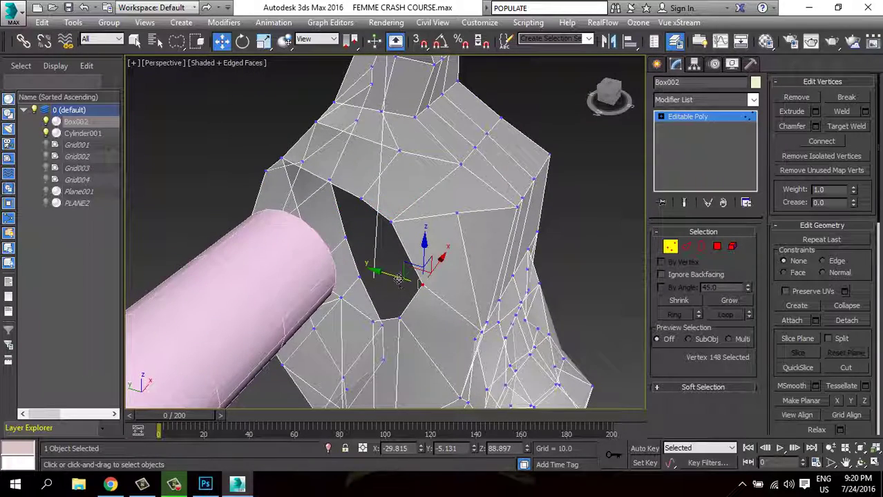
{"action": "left_click_drag", "start_coordinate": [424, 285], "coordinate": [386, 289]}
Leave vertex mode, view the arm and body together, then reselect Box002.
{"action": "left_click", "coordinate": [670, 248]}
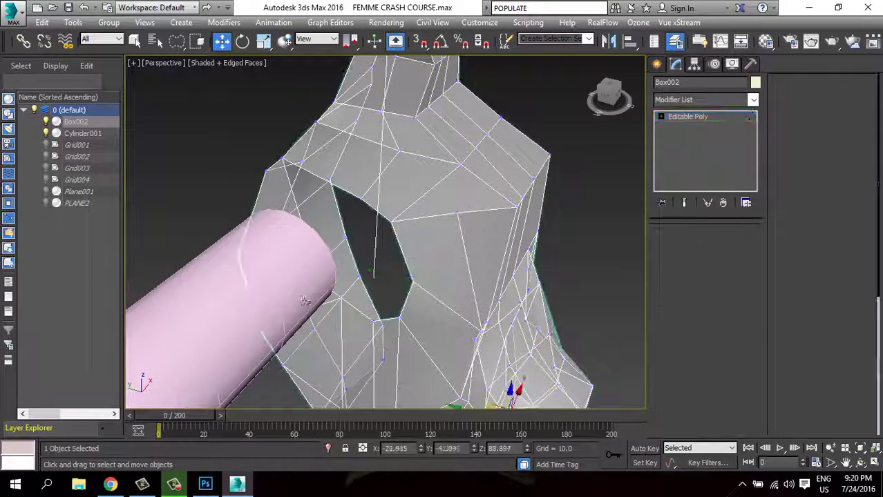
{"action": "left_click", "coordinate": [285, 291]}
{"action": "middle_click_drag", "start_coordinate": [284, 291], "coordinate": [268, 285], "text": "alt"}
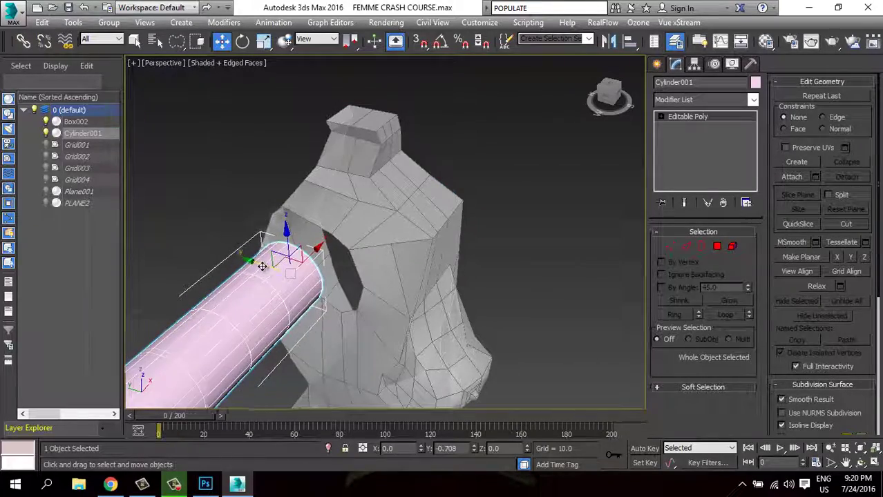
{"action": "left_click", "coordinate": [345, 276]}
{"action": "mouse_move", "coordinate": [346, 277]}
{"action": "middle_mouse_down", "text": "alt"}
{"action": "mouse_move", "coordinate": [378, 307]}
{"action": "mouse_move", "coordinate": [429, 305]}
{"action": "mouse_move", "coordinate": [351, 287]}
{"action": "mouse_move", "coordinate": [370, 299]}
{"action": "middle_mouse_up", "text": "alt"}
{"action": "scroll", "coordinate": [373, 302], "scroll_direction": "up", "scroll_amount": 3}
Pick armpit vertices and pull the vertex below the arm up toward the cylinder.
{"action": "left_click", "coordinate": [671, 247]}
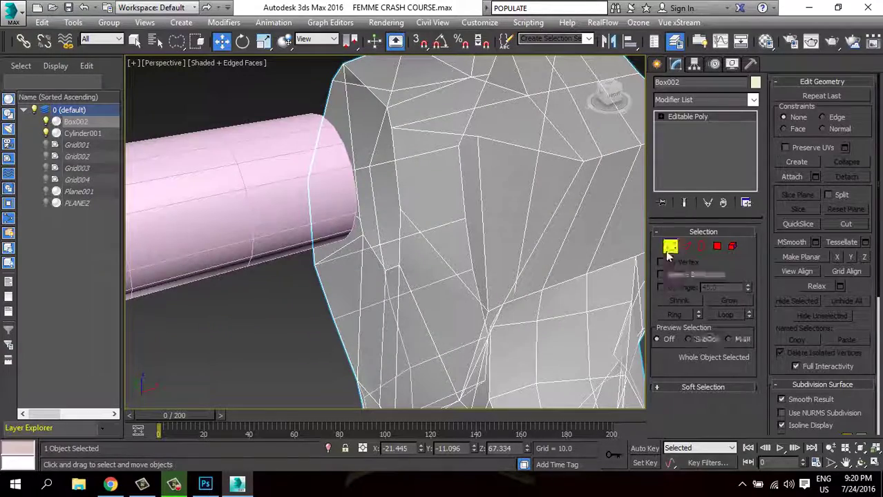
{"action": "left_click", "coordinate": [404, 188]}
{"action": "left_click", "coordinate": [473, 314]}
{"action": "mouse_move", "coordinate": [470, 325]}
{"action": "middle_mouse_down", "text": "alt"}
{"action": "mouse_move", "coordinate": [492, 306]}
{"action": "mouse_move", "coordinate": [467, 311]}
{"action": "middle_mouse_up", "text": "alt"}
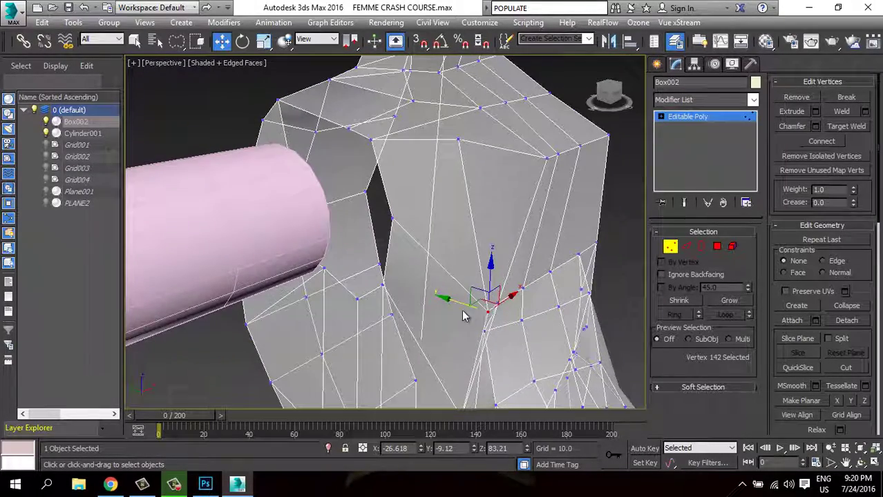
{"action": "mouse_move", "coordinate": [413, 288]}
{"action": "middle_mouse_down", "text": "alt"}
{"action": "mouse_move", "coordinate": [415, 318]}
{"action": "mouse_move", "coordinate": [449, 282]}
{"action": "mouse_move", "coordinate": [495, 275]}
{"action": "mouse_move", "coordinate": [491, 243]}
{"action": "mouse_move", "coordinate": [454, 191]}
{"action": "middle_mouse_up", "text": "alt"}
{"action": "left_click", "coordinate": [506, 217]}
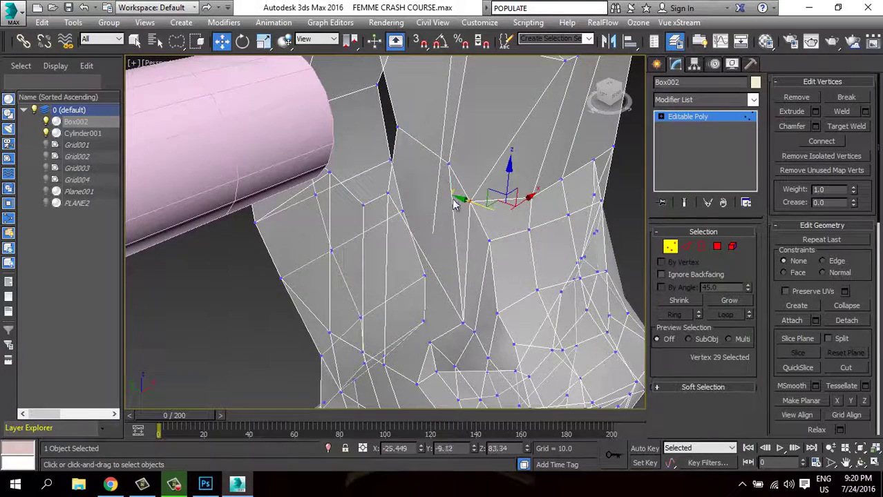
{"action": "middle_click_drag", "start_coordinate": [470, 290], "coordinate": [464, 295], "text": "alt"}
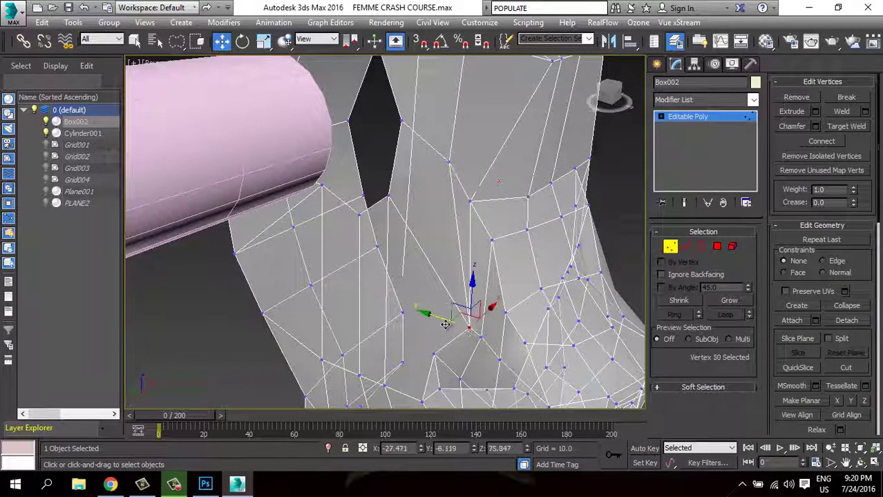
{"action": "left_click_drag", "start_coordinate": [446, 324], "coordinate": [437, 291]}
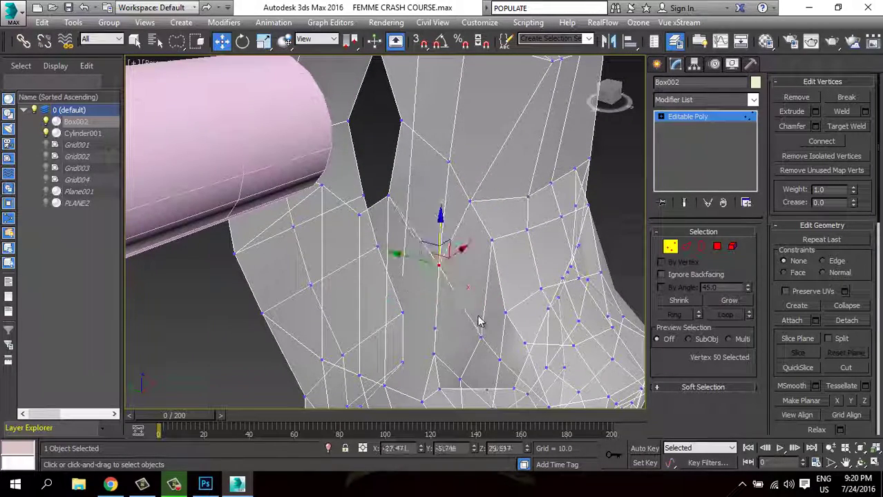
{"action": "mouse_move", "coordinate": [479, 315]}
{"action": "middle_mouse_down", "text": "alt"}
{"action": "mouse_move", "coordinate": [429, 309]}
{"action": "mouse_move", "coordinate": [443, 281]}
{"action": "mouse_move", "coordinate": [461, 309]}
{"action": "mouse_move", "coordinate": [449, 335]}
{"action": "mouse_move", "coordinate": [454, 275]}
{"action": "mouse_move", "coordinate": [437, 232]}
{"action": "mouse_move", "coordinate": [608, 259]}
{"action": "middle_mouse_up", "text": "alt"}
Nudge the selected shoulder vertices further up to meet the cylinder's end.
{"action": "left_click", "coordinate": [670, 246]}
{"action": "key", "text": "1"}
{"action": "middle_click_drag", "start_coordinate": [407, 202], "coordinate": [543, 222], "text": "alt"}
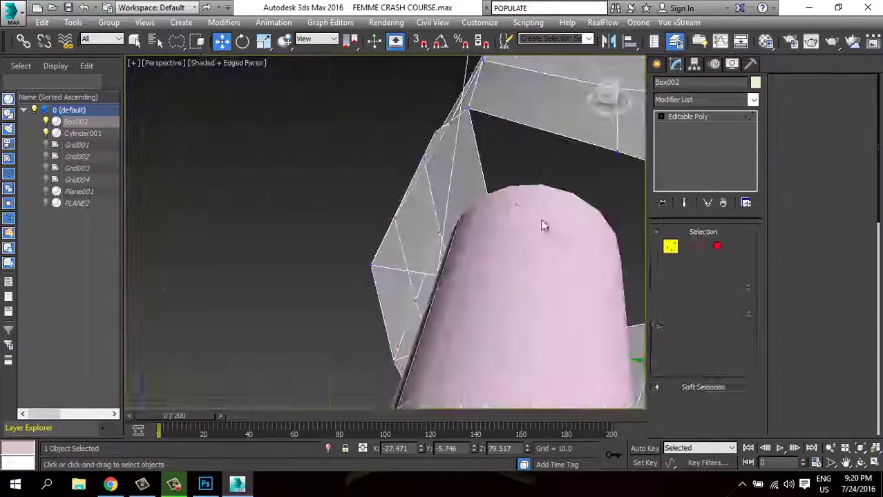
{"action": "mouse_move", "coordinate": [464, 176]}
{"action": "middle_mouse_down", "text": "alt"}
{"action": "mouse_move", "coordinate": [523, 200]}
{"action": "mouse_move", "coordinate": [527, 261]}
{"action": "mouse_move", "coordinate": [531, 223]}
{"action": "mouse_move", "coordinate": [520, 264]}
{"action": "mouse_move", "coordinate": [516, 251]}
{"action": "mouse_move", "coordinate": [464, 245]}
{"action": "mouse_move", "coordinate": [437, 276]}
{"action": "mouse_move", "coordinate": [458, 260]}
{"action": "middle_mouse_up", "text": "alt"}
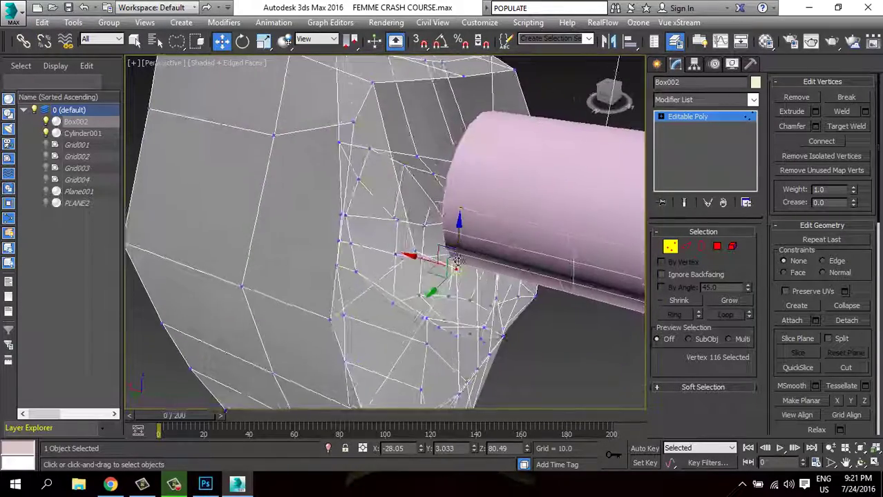
{"action": "left_click_drag", "start_coordinate": [457, 260], "coordinate": [457, 254]}
{"action": "middle_click_drag", "start_coordinate": [458, 254], "coordinate": [539, 259], "text": "alt"}
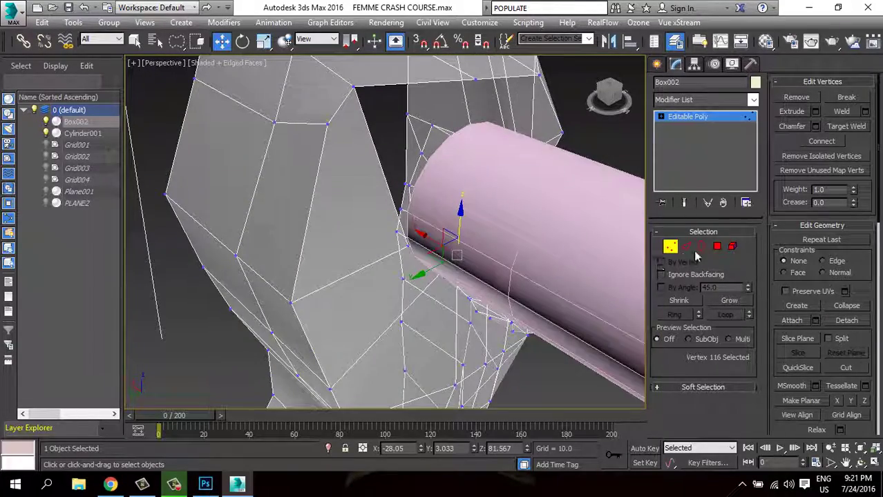
{"action": "left_click", "coordinate": [717, 247]}
Start the Cut tool on the mesh and orbit around the shoulder.
{"action": "right_click", "coordinate": [345, 221]}
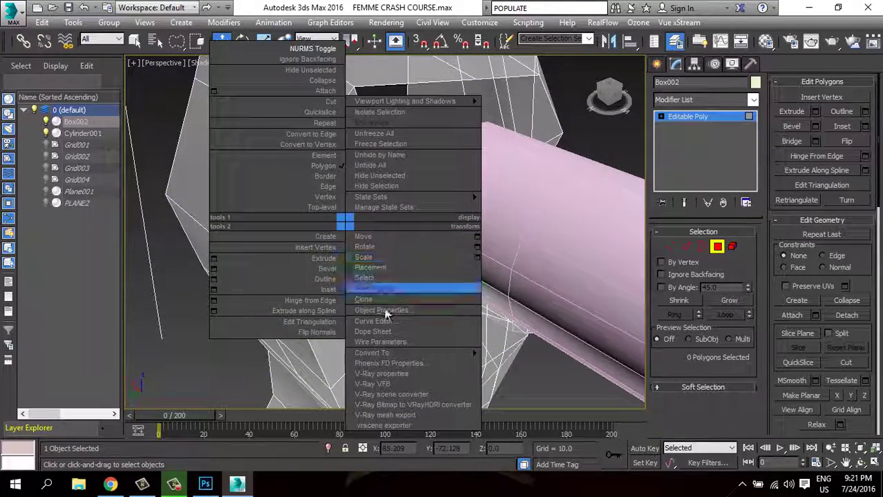
{"action": "left_click", "coordinate": [325, 101]}
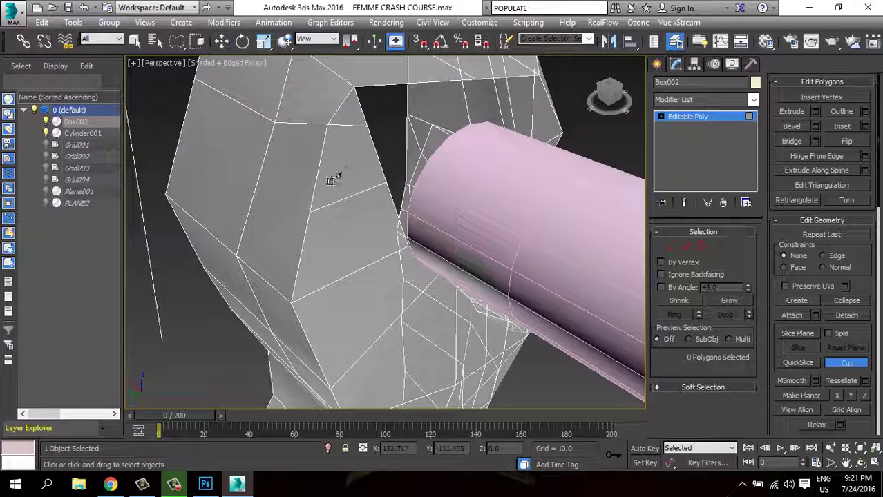
{"action": "middle_click_drag", "start_coordinate": [384, 254], "coordinate": [280, 270], "text": "alt"}
{"action": "middle_click_drag", "start_coordinate": [360, 249], "coordinate": [483, 252], "text": "alt"}
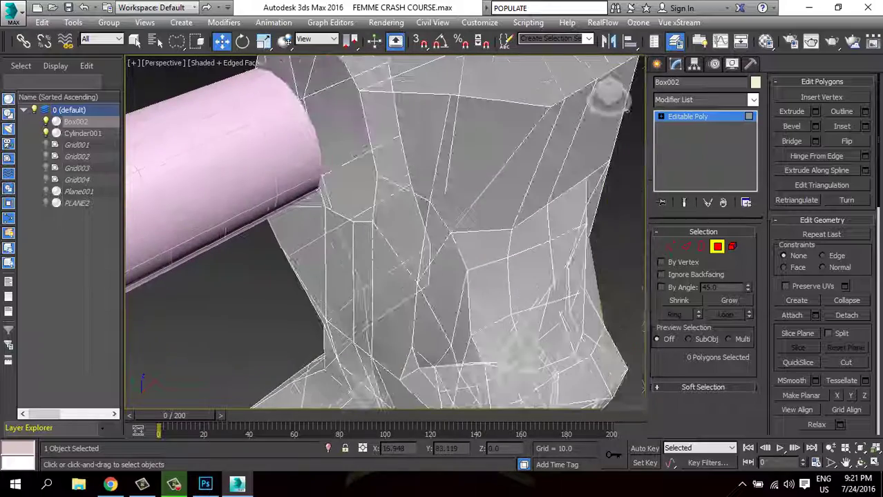
Attach the arm cylinder to Box002 and turn off See-Through on the combined mesh.
{"action": "left_click", "coordinate": [717, 247]}
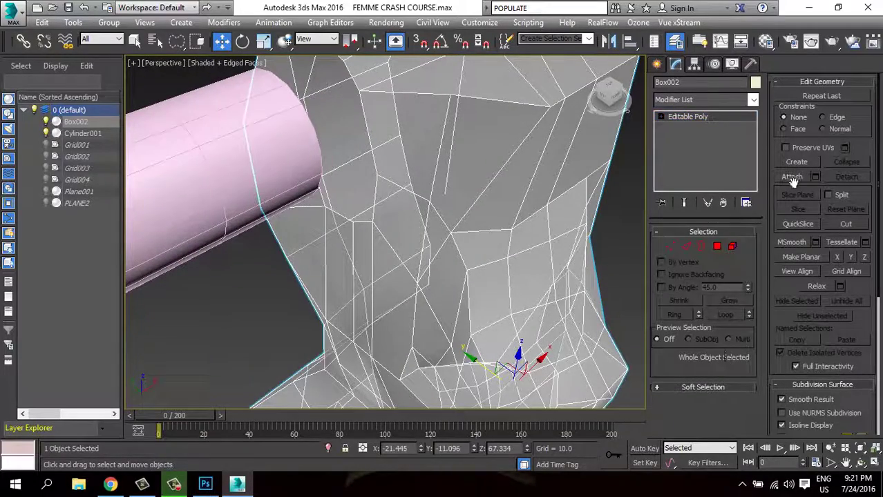
{"action": "left_click", "coordinate": [791, 177]}
{"action": "left_click", "coordinate": [270, 144]}
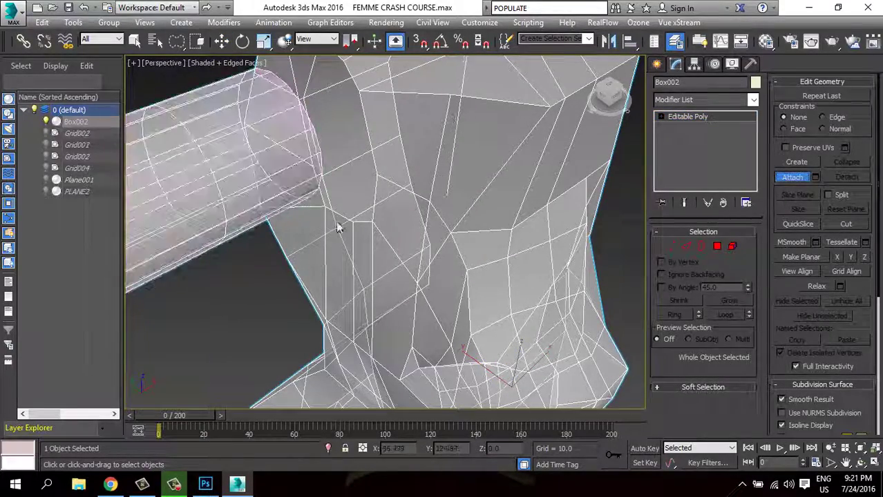
{"action": "left_click", "coordinate": [732, 65]}
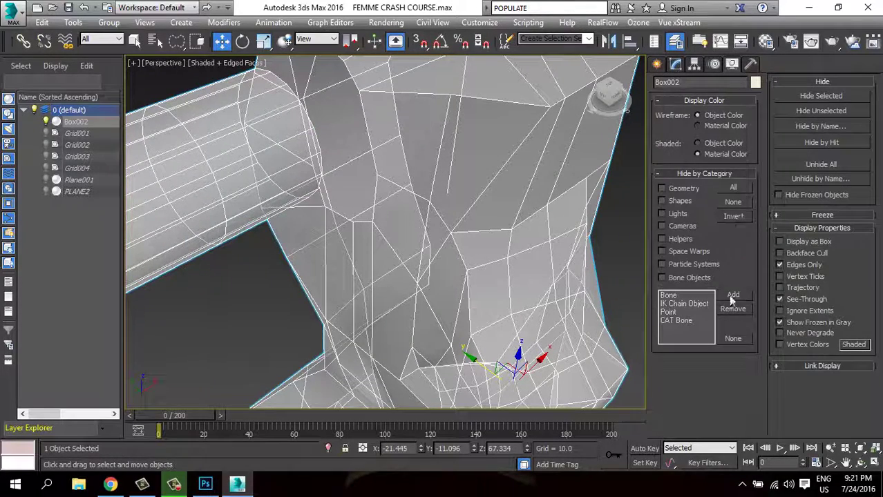
{"action": "left_click", "coordinate": [795, 301]}
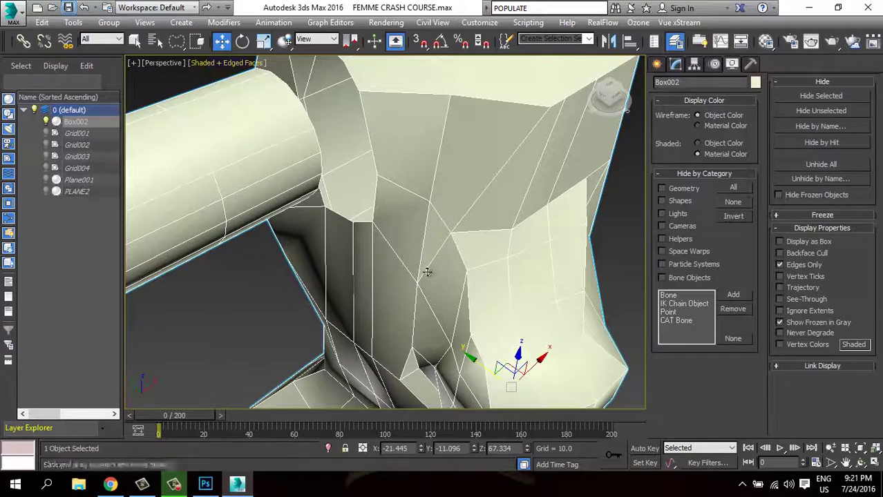
{"action": "scroll", "coordinate": [435, 257], "scroll_direction": "down", "scroll_amount": 10}
{"action": "mouse_move", "coordinate": [435, 257]}
{"action": "middle_mouse_down", "text": "alt"}
{"action": "mouse_move", "coordinate": [410, 190]}
{"action": "mouse_move", "coordinate": [449, 186]}
{"action": "middle_mouse_up", "text": "alt"}
Add a Symmetry modifier to the body with Flip enabled.
{"action": "left_click", "coordinate": [676, 63]}
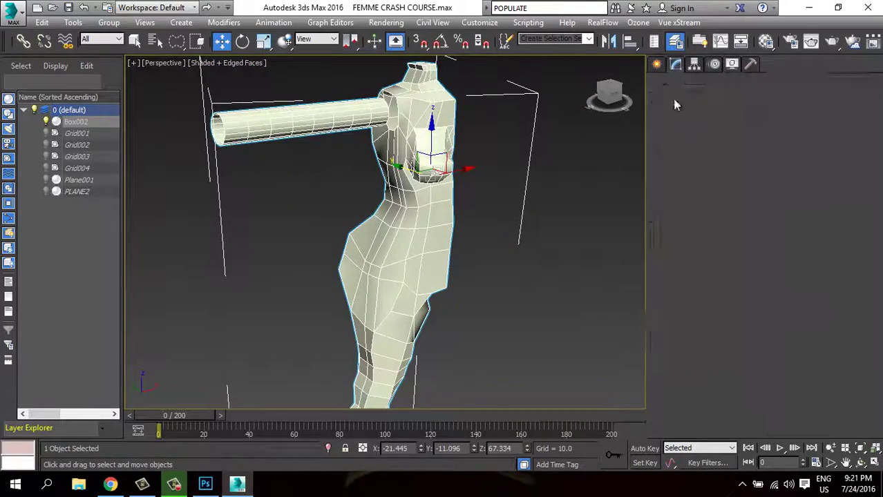
{"action": "left_click", "coordinate": [753, 101]}
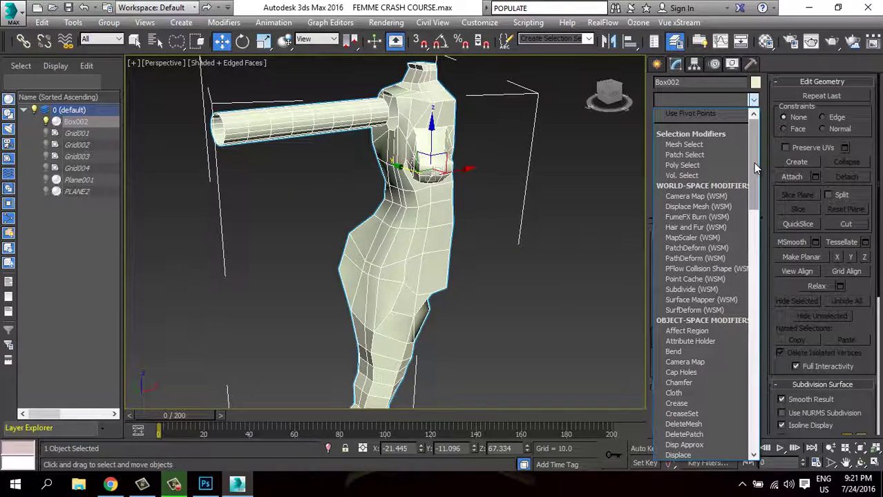
{"action": "left_click_drag", "start_coordinate": [755, 178], "coordinate": [752, 407]}
{"action": "left_click", "coordinate": [713, 354]}
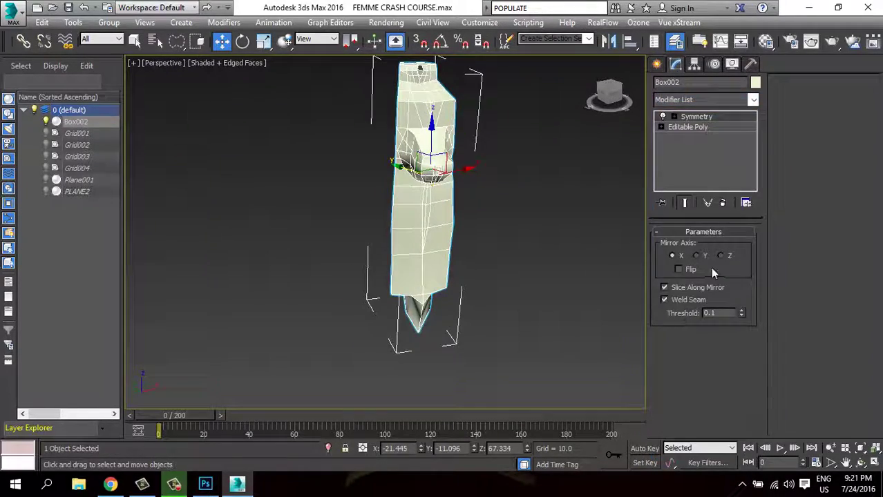
{"action": "left_click", "coordinate": [688, 272]}
{"action": "scroll", "coordinate": [456, 190], "scroll_direction": "up", "scroll_amount": 3}
{"action": "scroll", "coordinate": [456, 207], "scroll_direction": "down", "scroll_amount": 1}
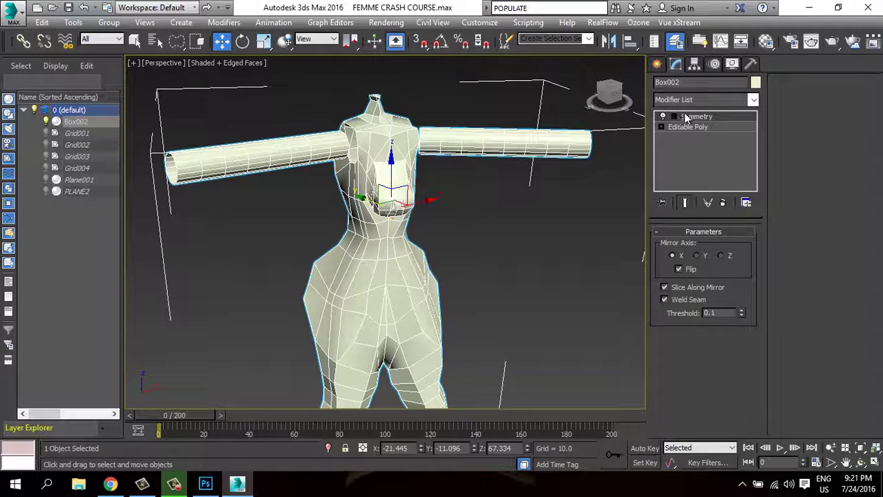
Move and rotate the Symmetry mirror plane to align the halves, then view from Front.
{"action": "left_click", "coordinate": [688, 128]}
{"action": "left_click_drag", "start_coordinate": [426, 214], "coordinate": [409, 181]}
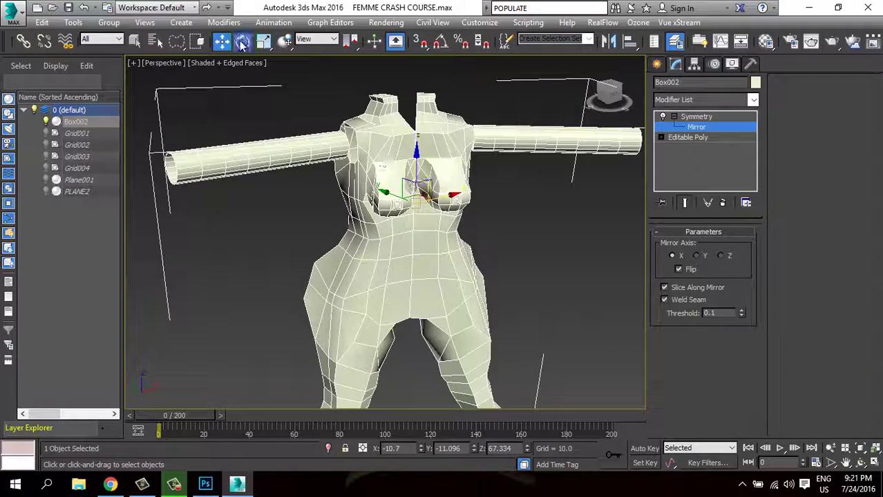
{"action": "key", "text": "e"}
{"action": "left_click_drag", "start_coordinate": [412, 218], "coordinate": [449, 217]}
{"action": "left_click", "coordinate": [663, 161]}
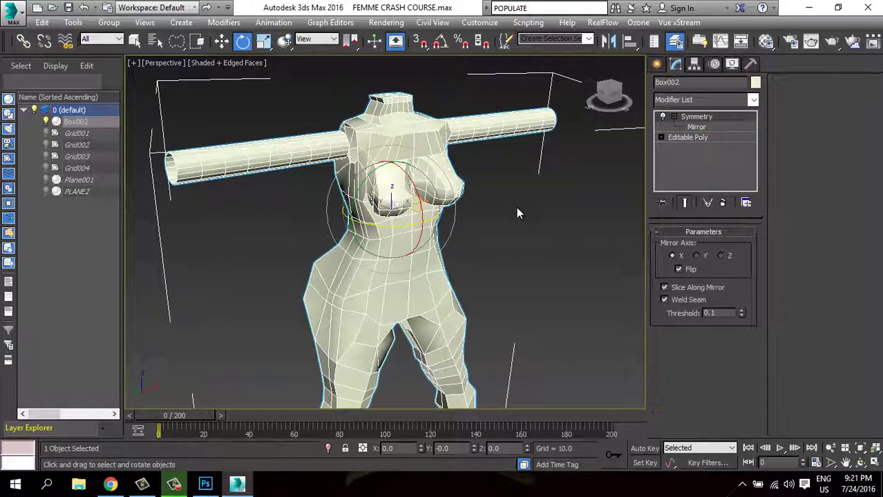
{"action": "key", "text": "f"}
{"action": "left_click", "coordinate": [687, 138]}
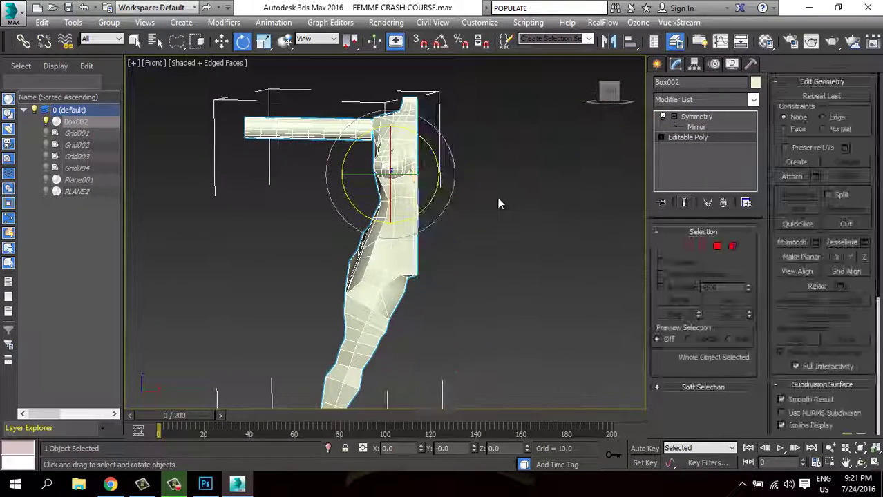
Pan and zoom the Front view onto the torso, showing the grid in wireframe.
{"action": "middle_click_drag", "start_coordinate": [499, 203], "coordinate": [543, 253]}
{"action": "key", "text": "g"}
{"action": "left_click", "coordinate": [670, 247]}
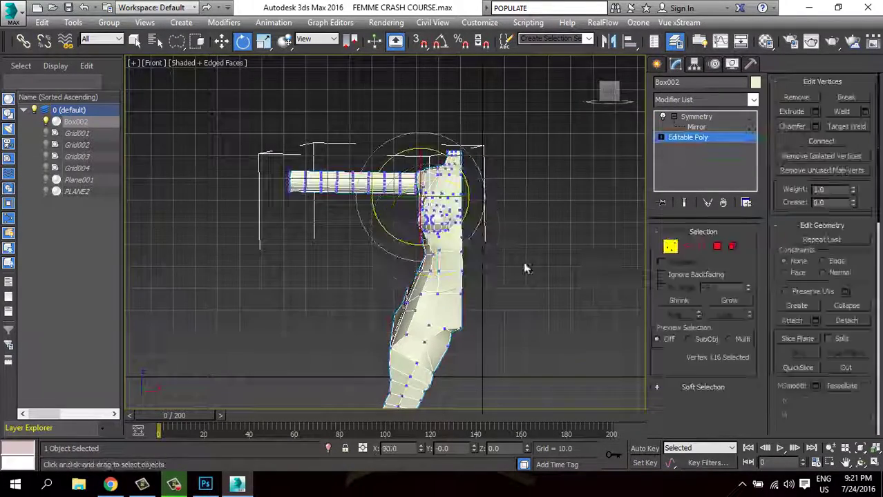
{"action": "scroll", "coordinate": [422, 252], "scroll_direction": "up", "scroll_amount": 5}
{"action": "key", "text": "F3"}
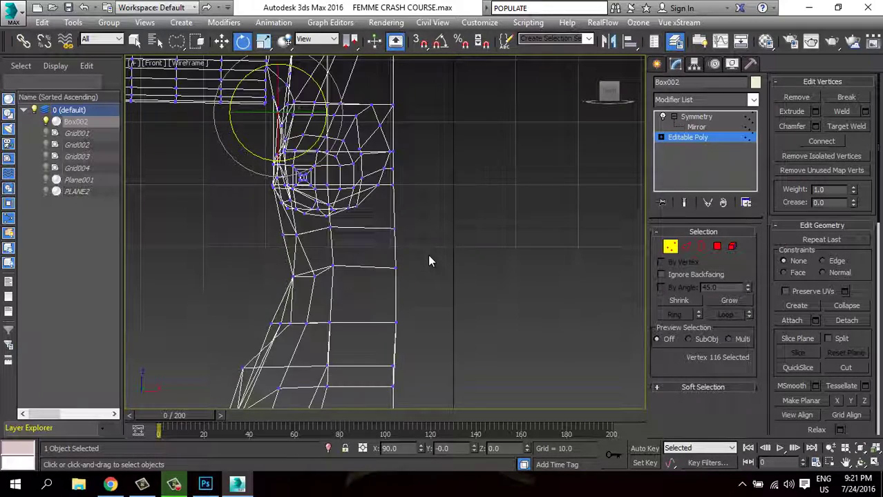
{"action": "scroll", "coordinate": [429, 261], "scroll_direction": "up", "scroll_amount": 2}
{"action": "scroll", "coordinate": [491, 299], "scroll_direction": "up", "scroll_amount": 2}
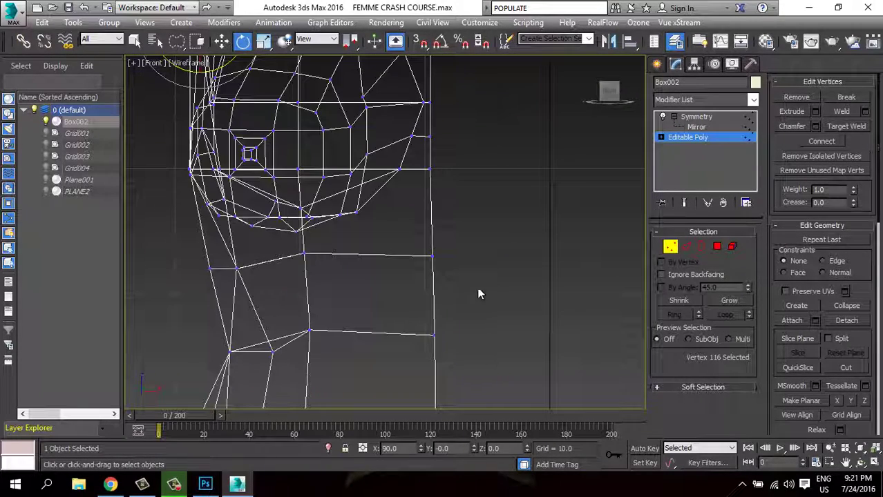
{"action": "left_click", "coordinate": [670, 247]}
Turn off Backface Cull for Box002 and disable Symmetry to view the half mesh.
{"action": "left_click", "coordinate": [732, 64]}
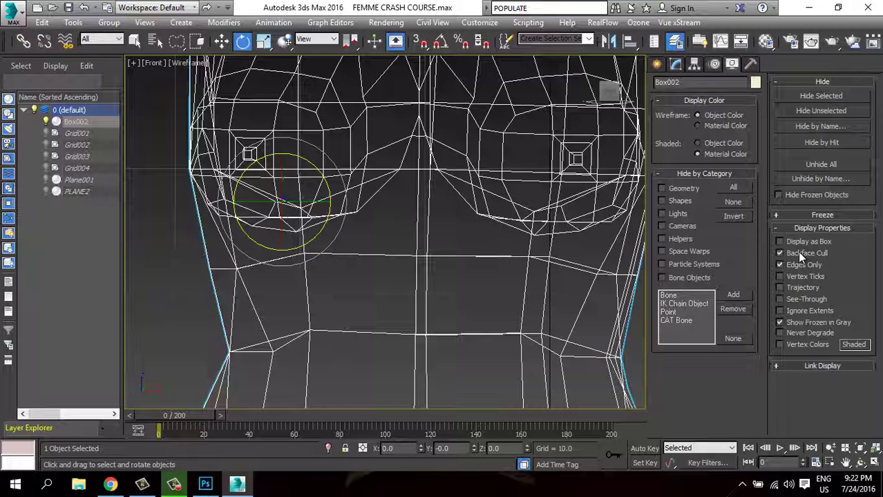
{"action": "left_click", "coordinate": [675, 64]}
{"action": "left_click", "coordinate": [662, 116]}
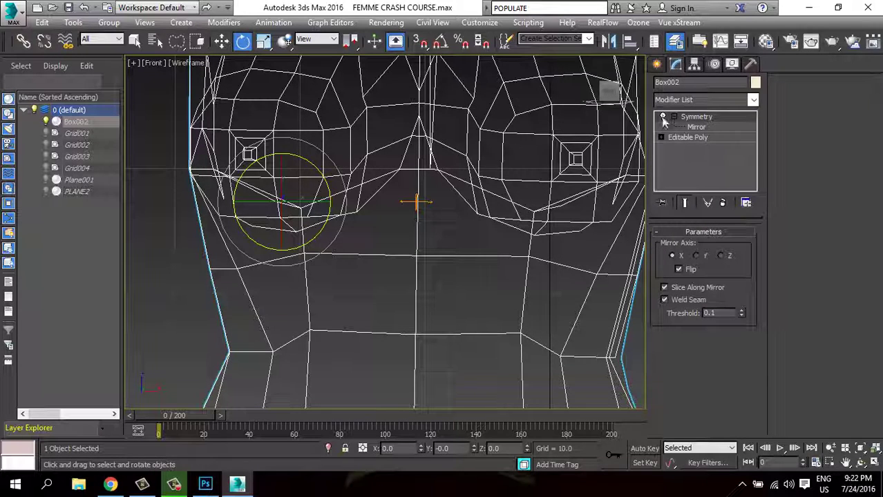
{"action": "left_click", "coordinate": [734, 63]}
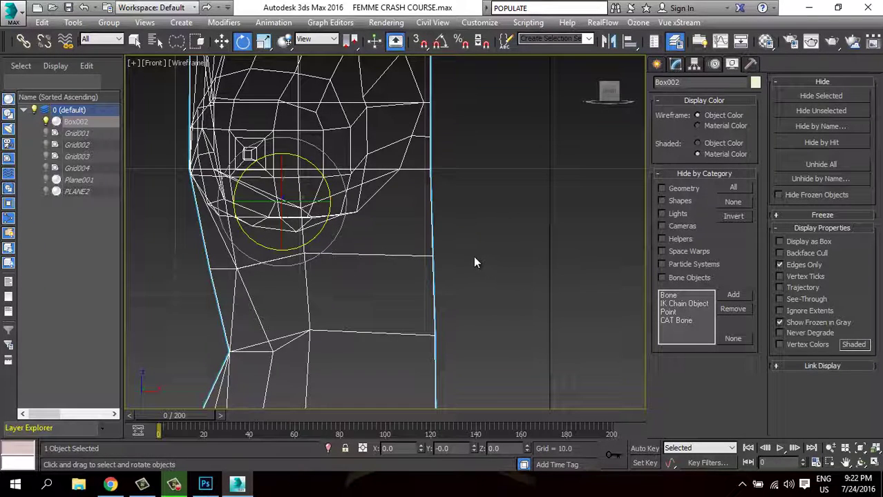
{"action": "left_click", "coordinate": [657, 64]}
{"action": "left_click", "coordinate": [676, 64]}
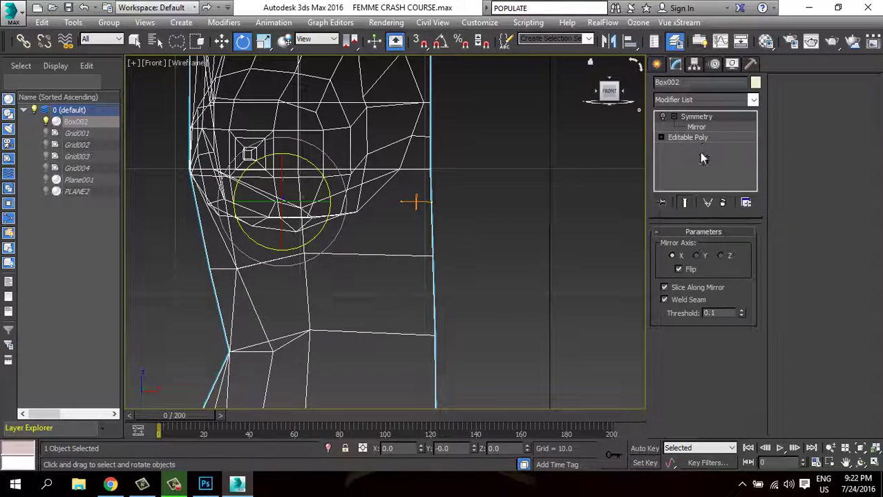
On the base editable mesh, move the torso's edge vertex onto the mirror seam.
{"action": "left_click", "coordinate": [687, 138]}
{"action": "left_click", "coordinate": [670, 246]}
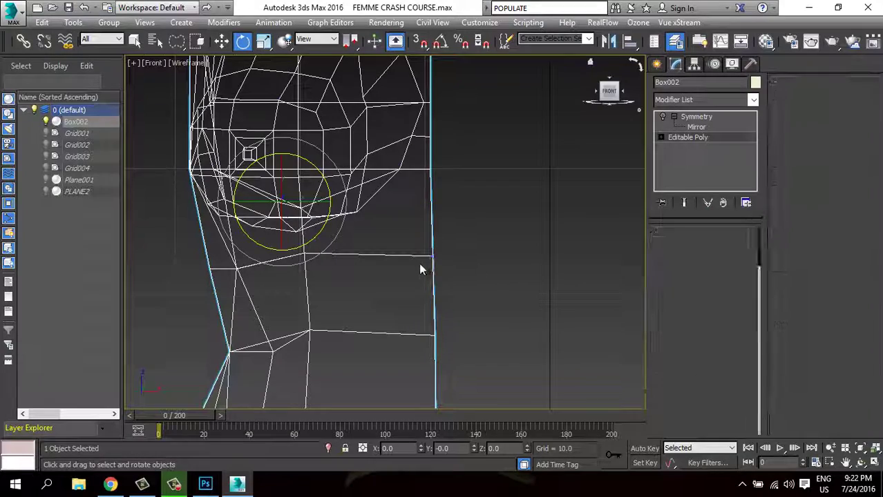
{"action": "left_click", "coordinate": [432, 257]}
{"action": "right_click", "coordinate": [452, 255]}
{"action": "left_click", "coordinate": [470, 272]}
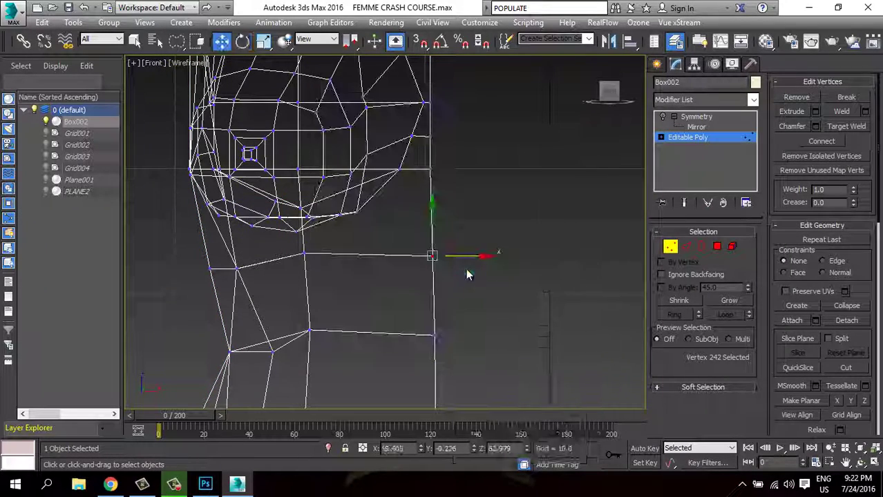
{"action": "left_click_drag", "start_coordinate": [445, 256], "coordinate": [502, 242]}
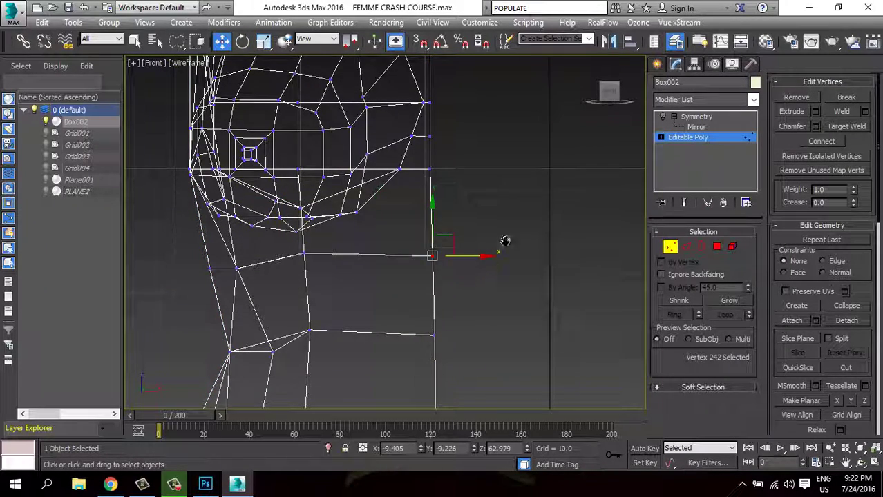
{"action": "scroll", "coordinate": [498, 269], "scroll_direction": "down", "scroll_amount": 3}
Return to the Symmetry modifier in shaded-with-edges display and save the file.
{"action": "left_click", "coordinate": [687, 138]}
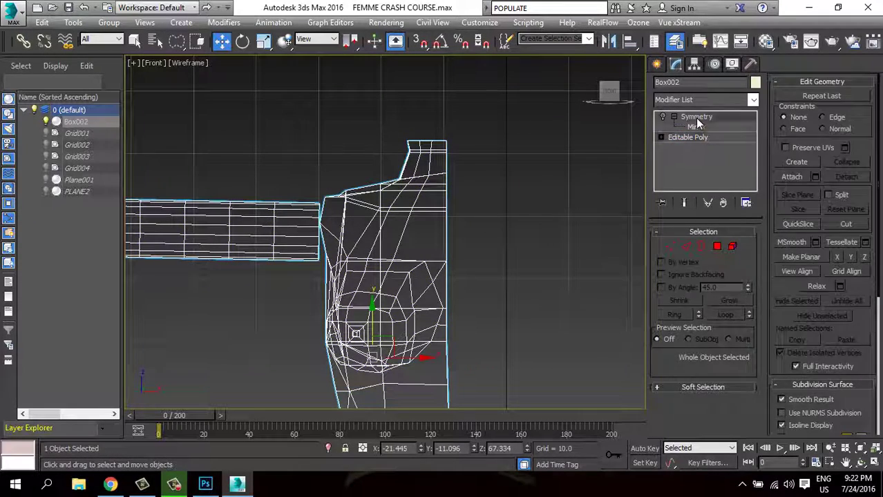
{"action": "left_click", "coordinate": [696, 117]}
{"action": "key", "text": "F3"}
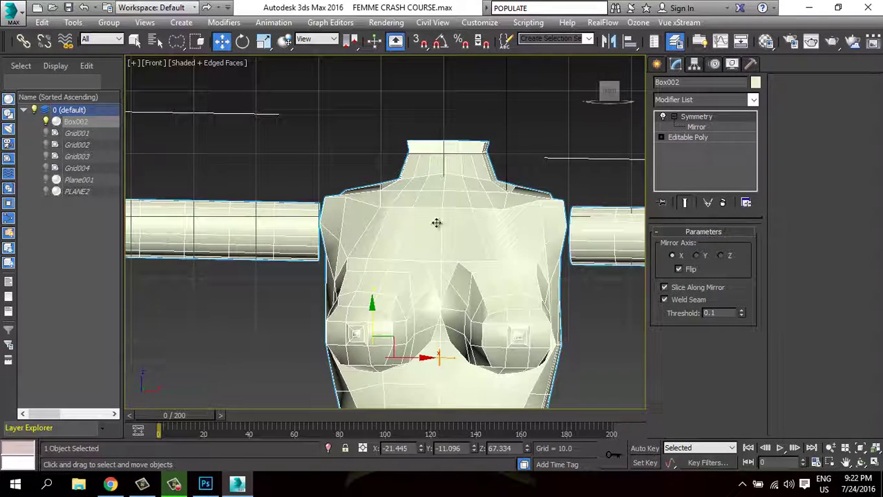
{"action": "key", "text": "F10"}
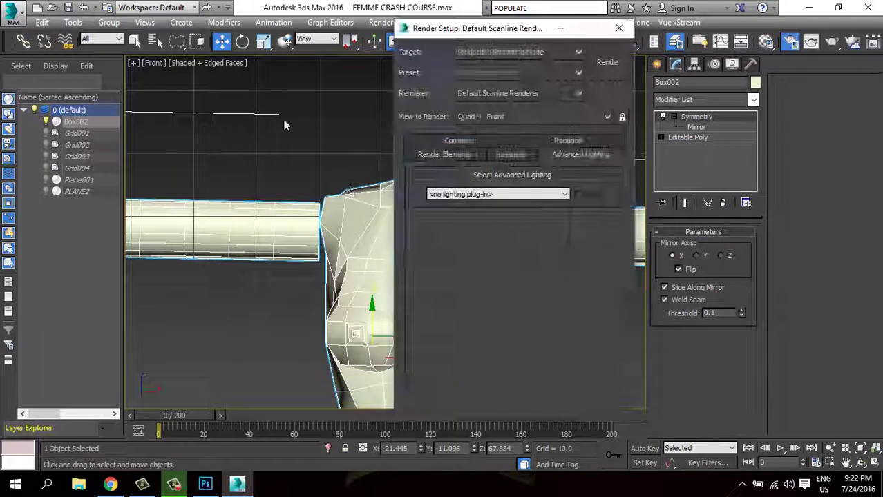
{"action": "left_click", "coordinate": [621, 28]}
{"action": "left_click", "coordinate": [68, 7]}
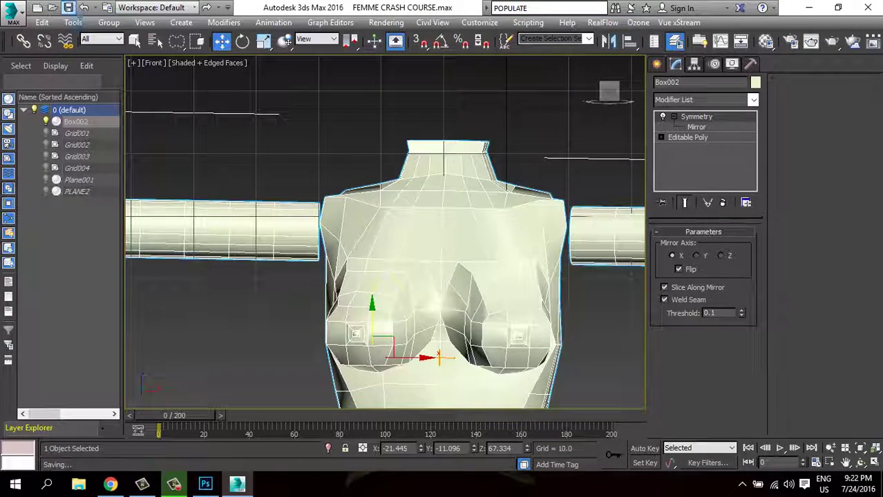
Add a TurboSmooth modifier and orbit the Perspective view around the smoothed body.
{"action": "key", "text": "p"}
{"action": "mouse_move", "coordinate": [335, 193]}
{"action": "middle_mouse_down", "text": "alt"}
{"action": "mouse_move", "coordinate": [454, 241]}
{"action": "mouse_move", "coordinate": [408, 228]}
{"action": "middle_mouse_up", "text": "alt"}
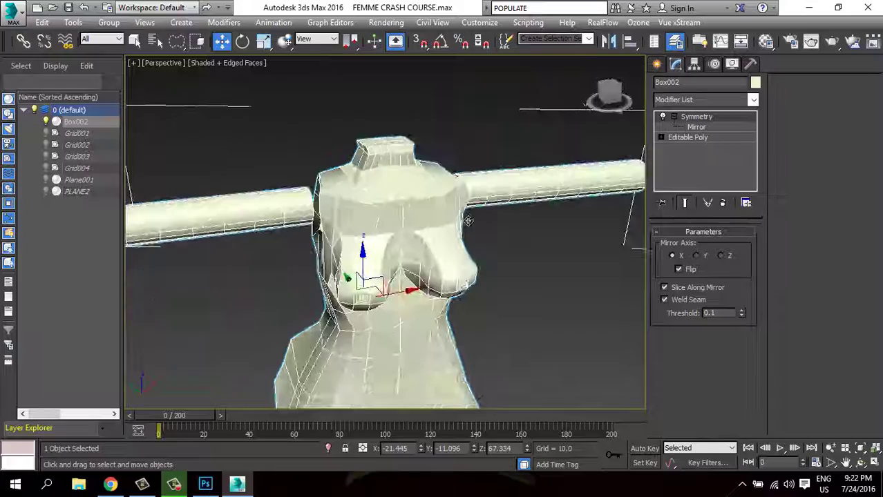
{"action": "left_click", "coordinate": [753, 99]}
{"action": "left_click_drag", "start_coordinate": [753, 165], "coordinate": [753, 397]}
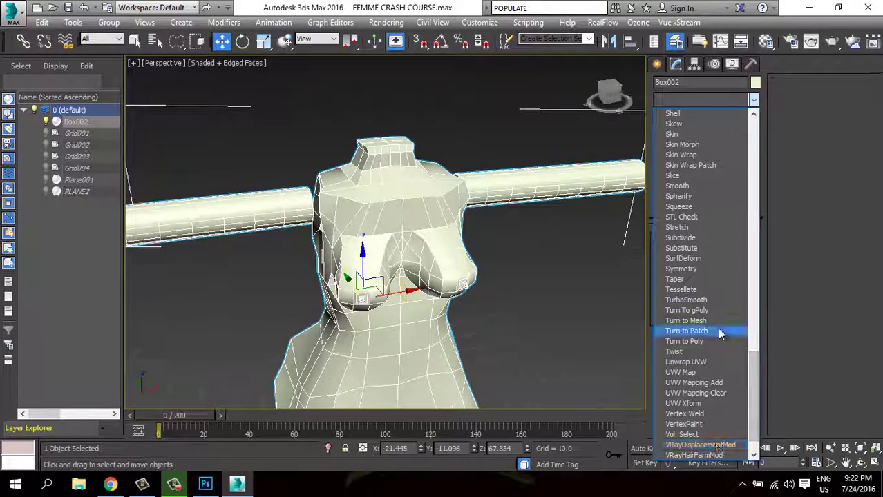
{"action": "left_click", "coordinate": [718, 300]}
{"action": "mouse_move", "coordinate": [525, 283]}
{"action": "middle_mouse_down", "text": "alt"}
{"action": "mouse_move", "coordinate": [489, 252]}
{"action": "mouse_move", "coordinate": [498, 250]}
{"action": "mouse_move", "coordinate": [528, 285]}
{"action": "middle_mouse_up", "text": "alt"}
{"action": "scroll", "coordinate": [528, 284], "scroll_direction": "down", "scroll_amount": 2}
{"action": "scroll", "coordinate": [527, 284], "scroll_direction": "down", "scroll_amount": 3}
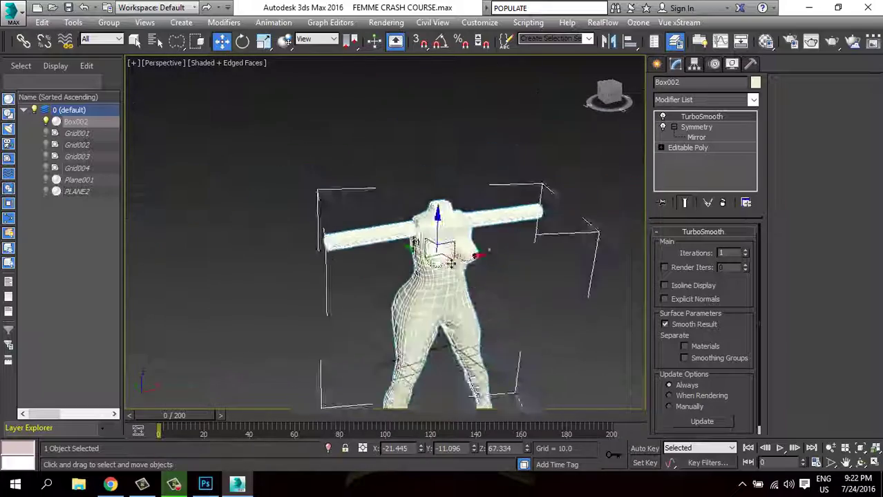
{"action": "middle_click_drag", "start_coordinate": [473, 297], "coordinate": [470, 254], "text": "alt"}
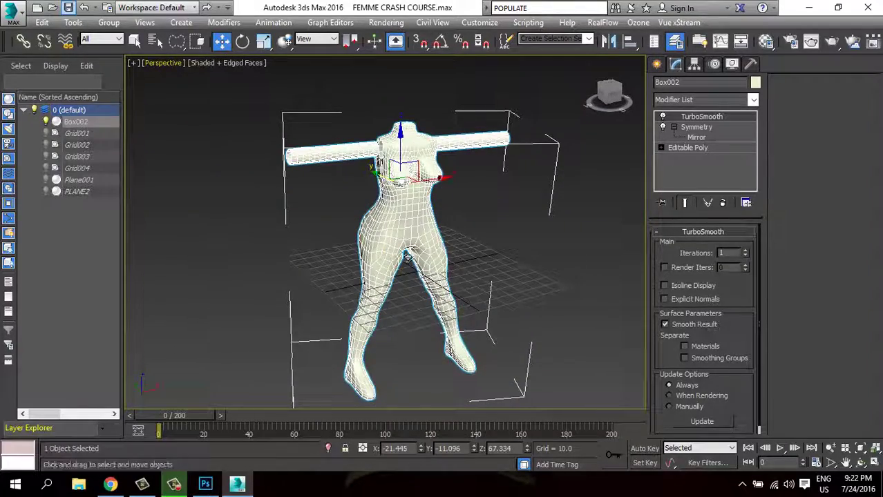